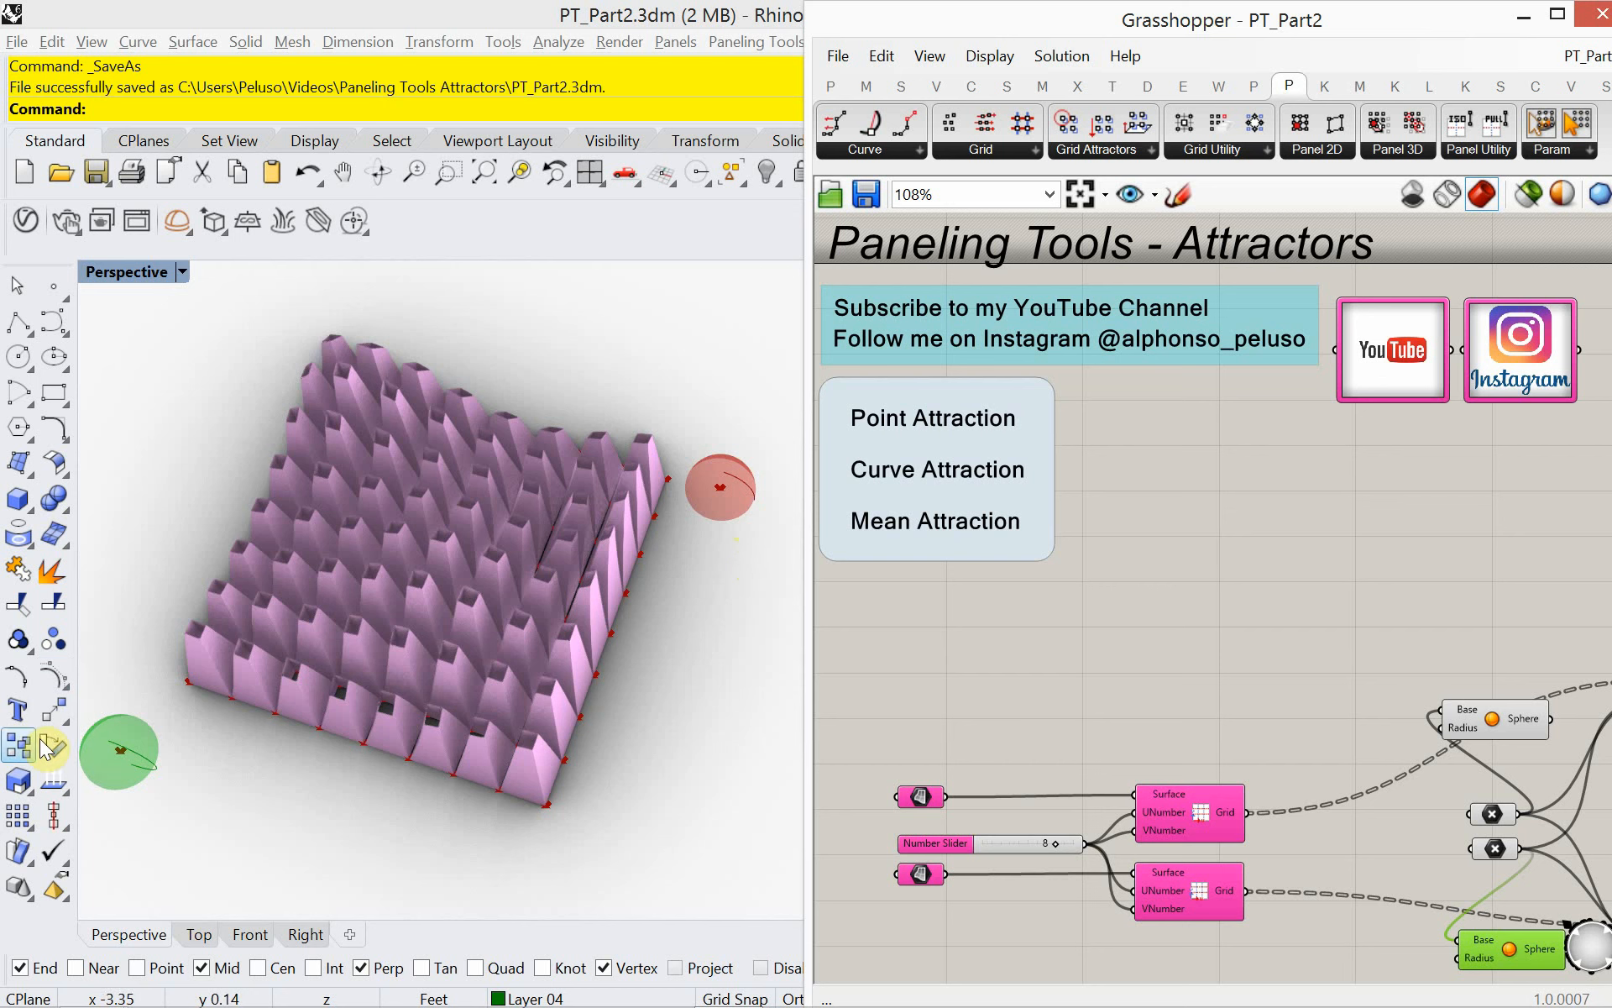
# - Select the red sphere's attractor point and set the point attractors' magnitude slider to 2.416
pyautogui.click(717, 491)
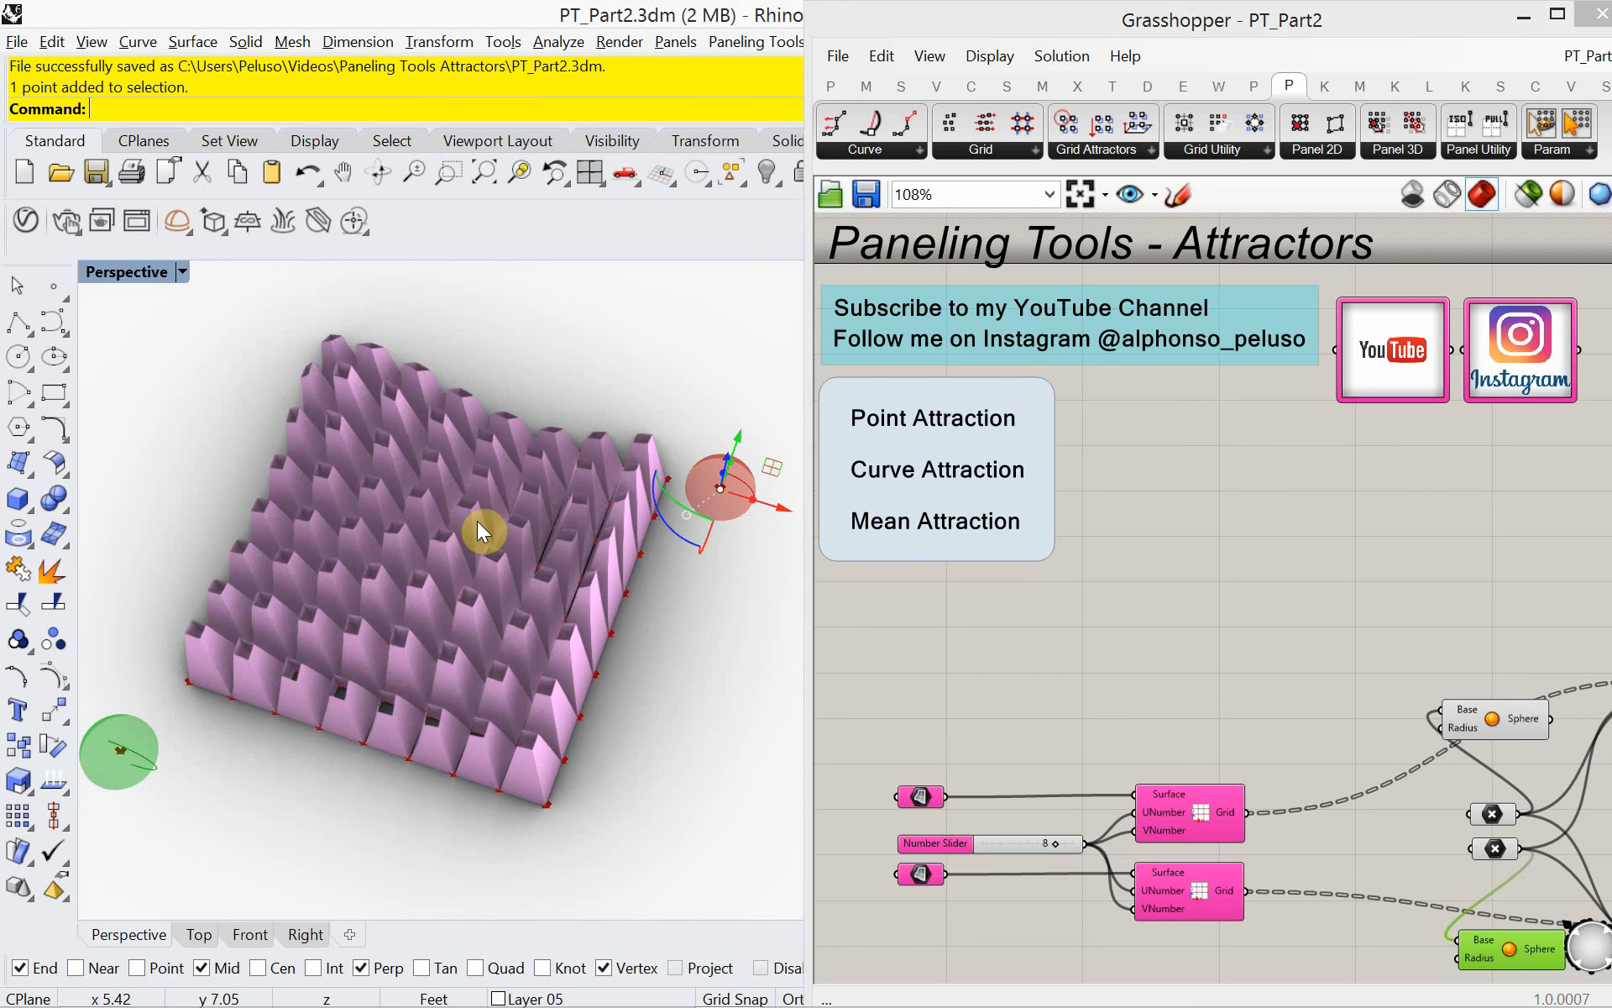
pyautogui.moveTo(1448, 775); pyautogui.dragTo(1129, 638, button='right')
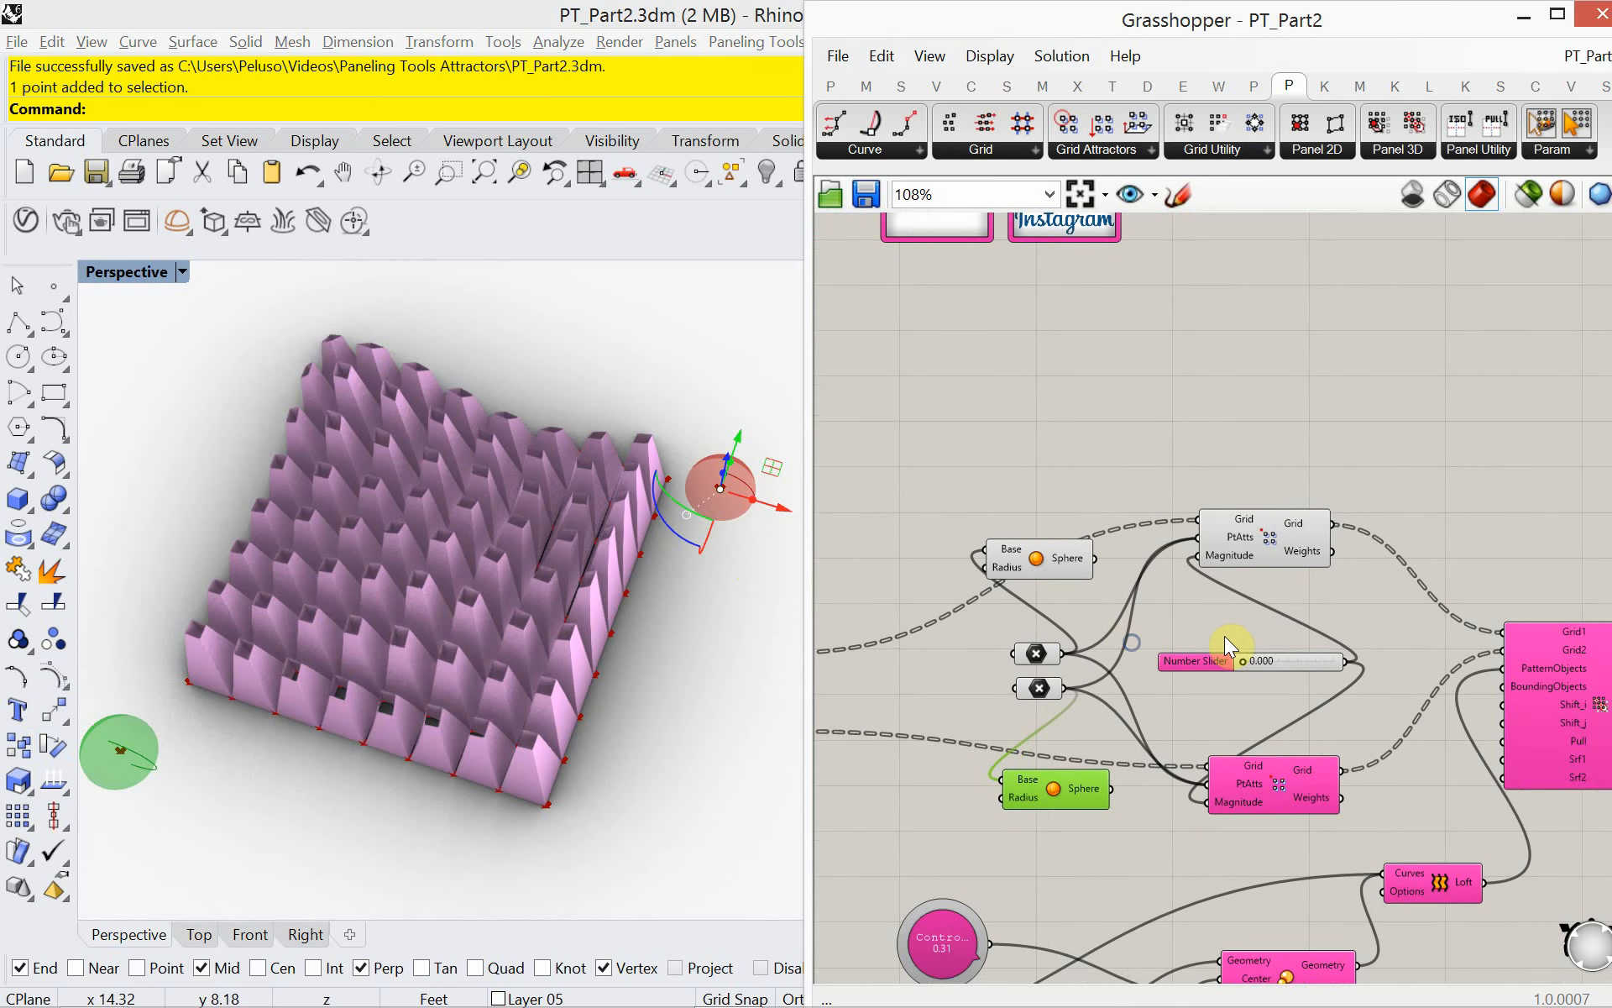
pyautogui.scroll(5, 1226, 642)
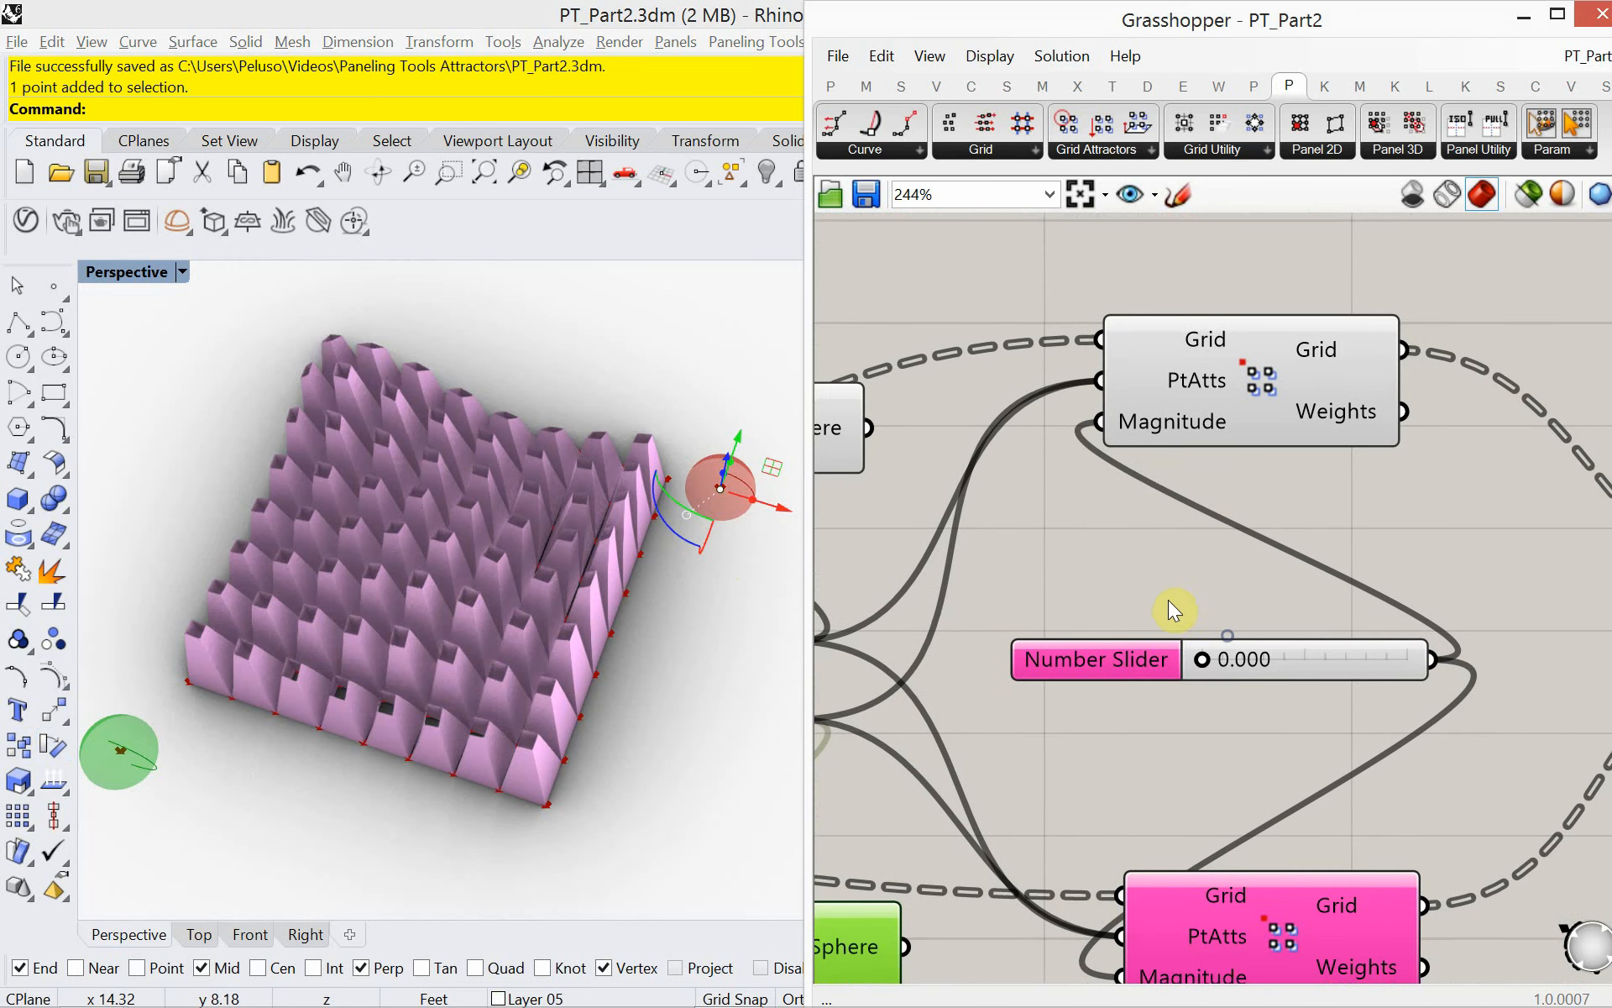
pyautogui.moveTo(1206, 658); pyautogui.dragTo(1252, 662)
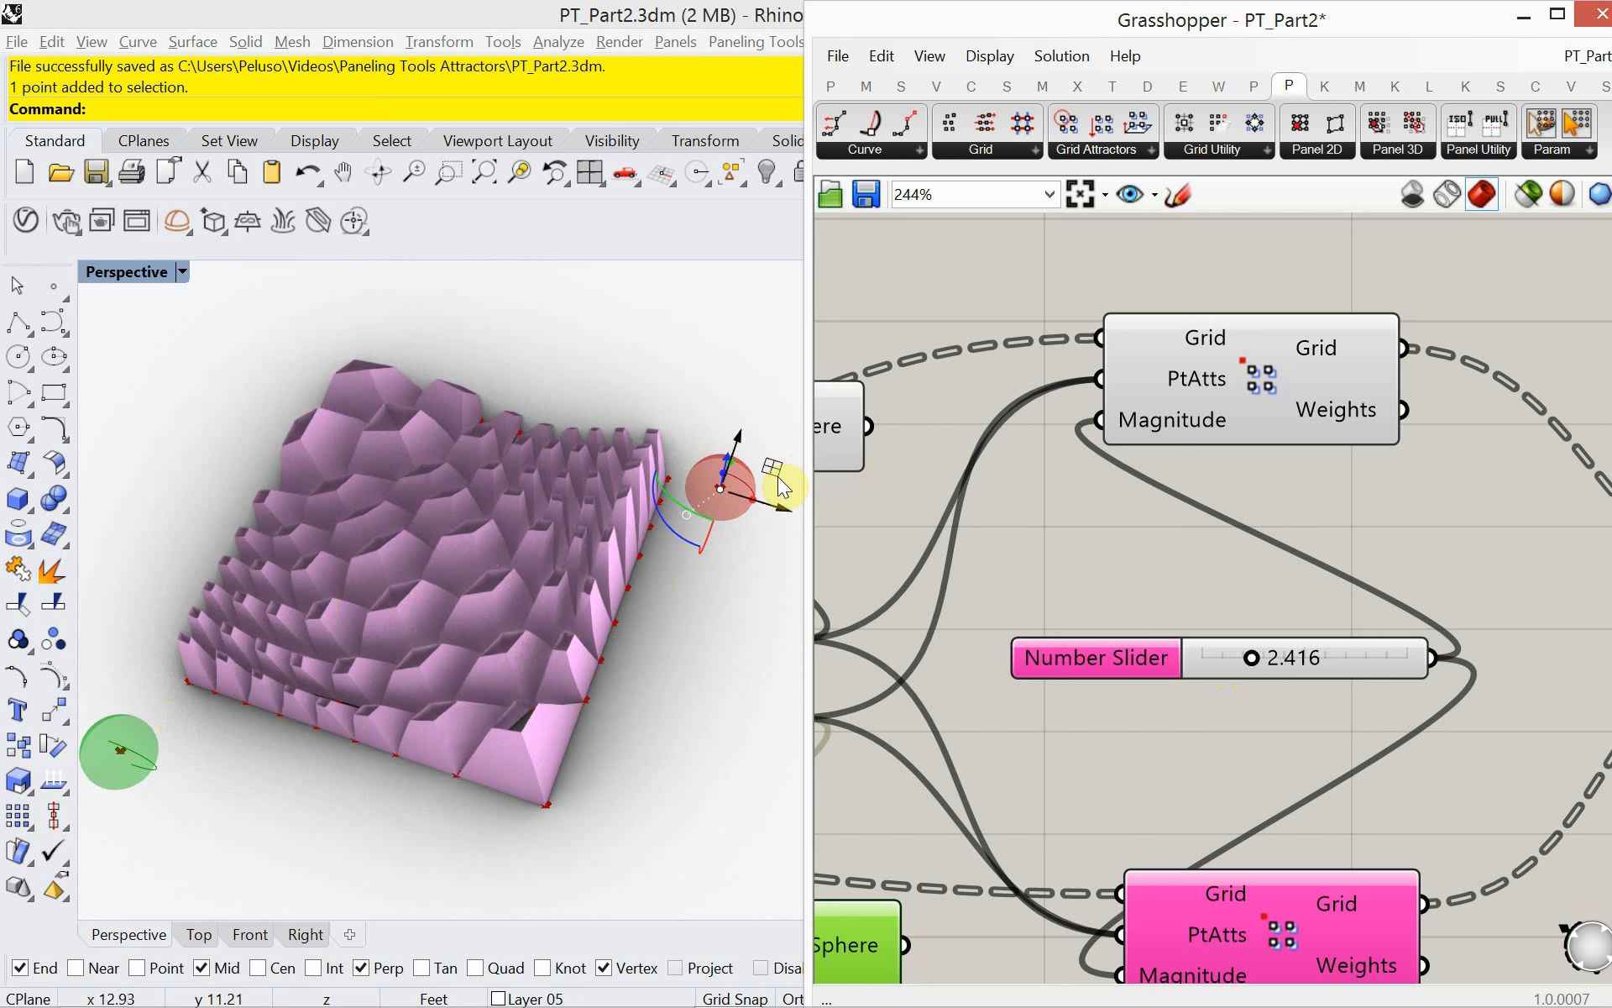
# - Move the selected attractor point over the panels and back outside the surface, and set the magnitude slider to 2.457
pyautogui.moveTo(776, 473); pyautogui.dragTo(441, 450)
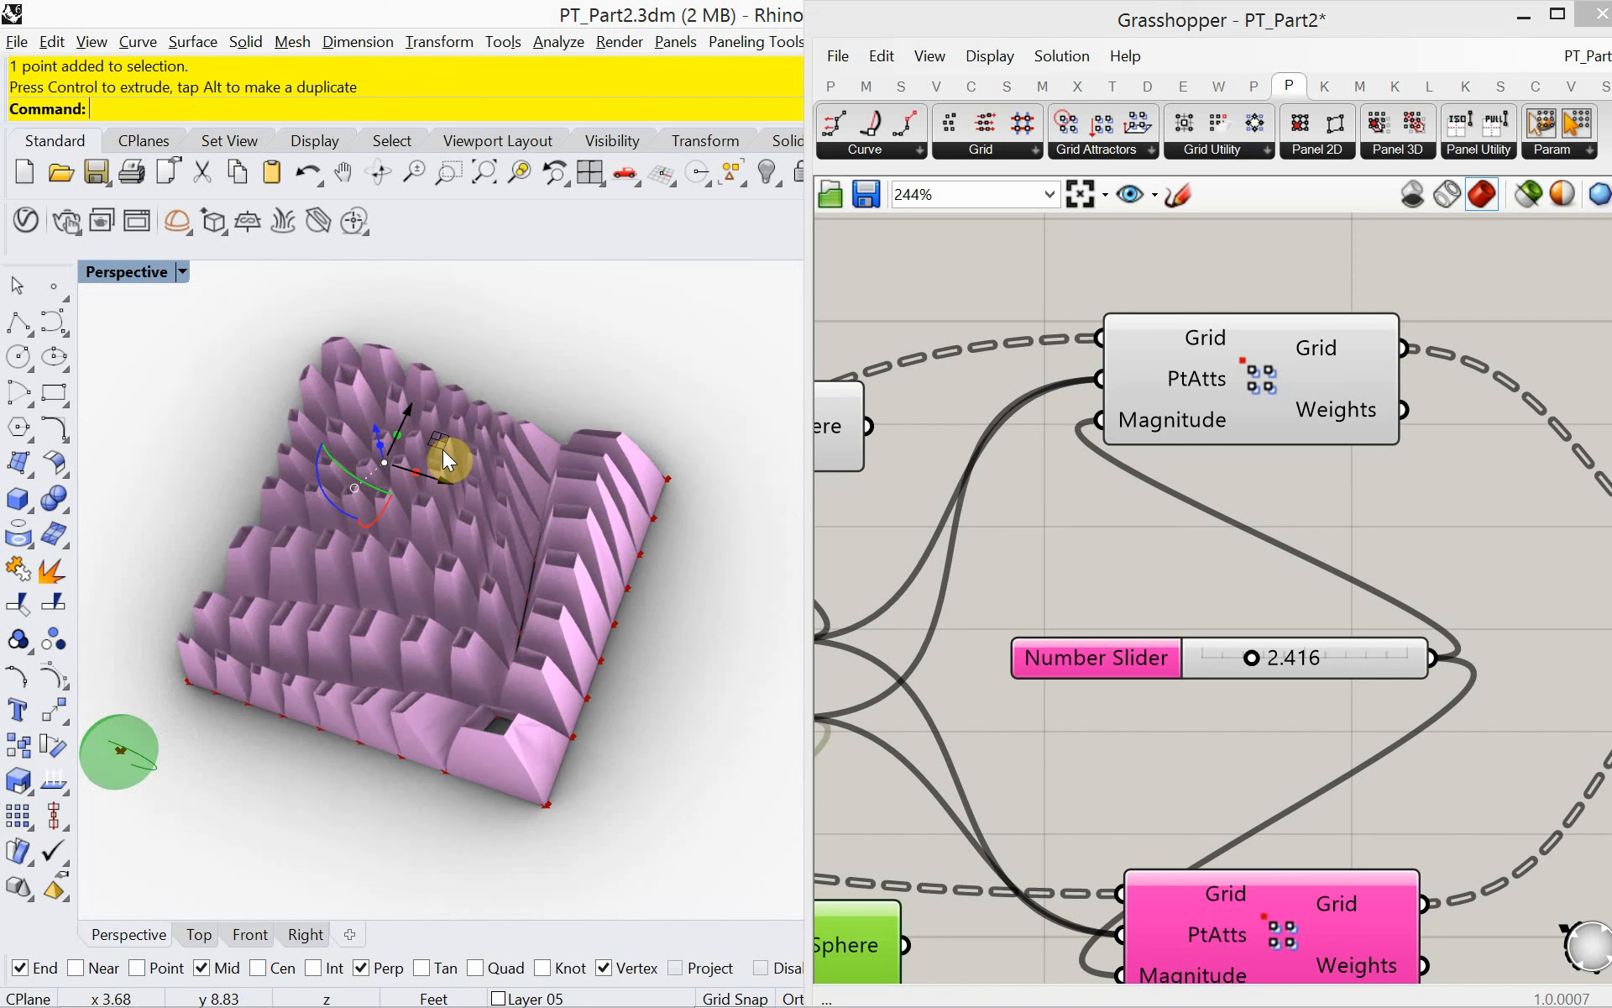
pyautogui.moveTo(443, 451); pyautogui.dragTo(759, 446)
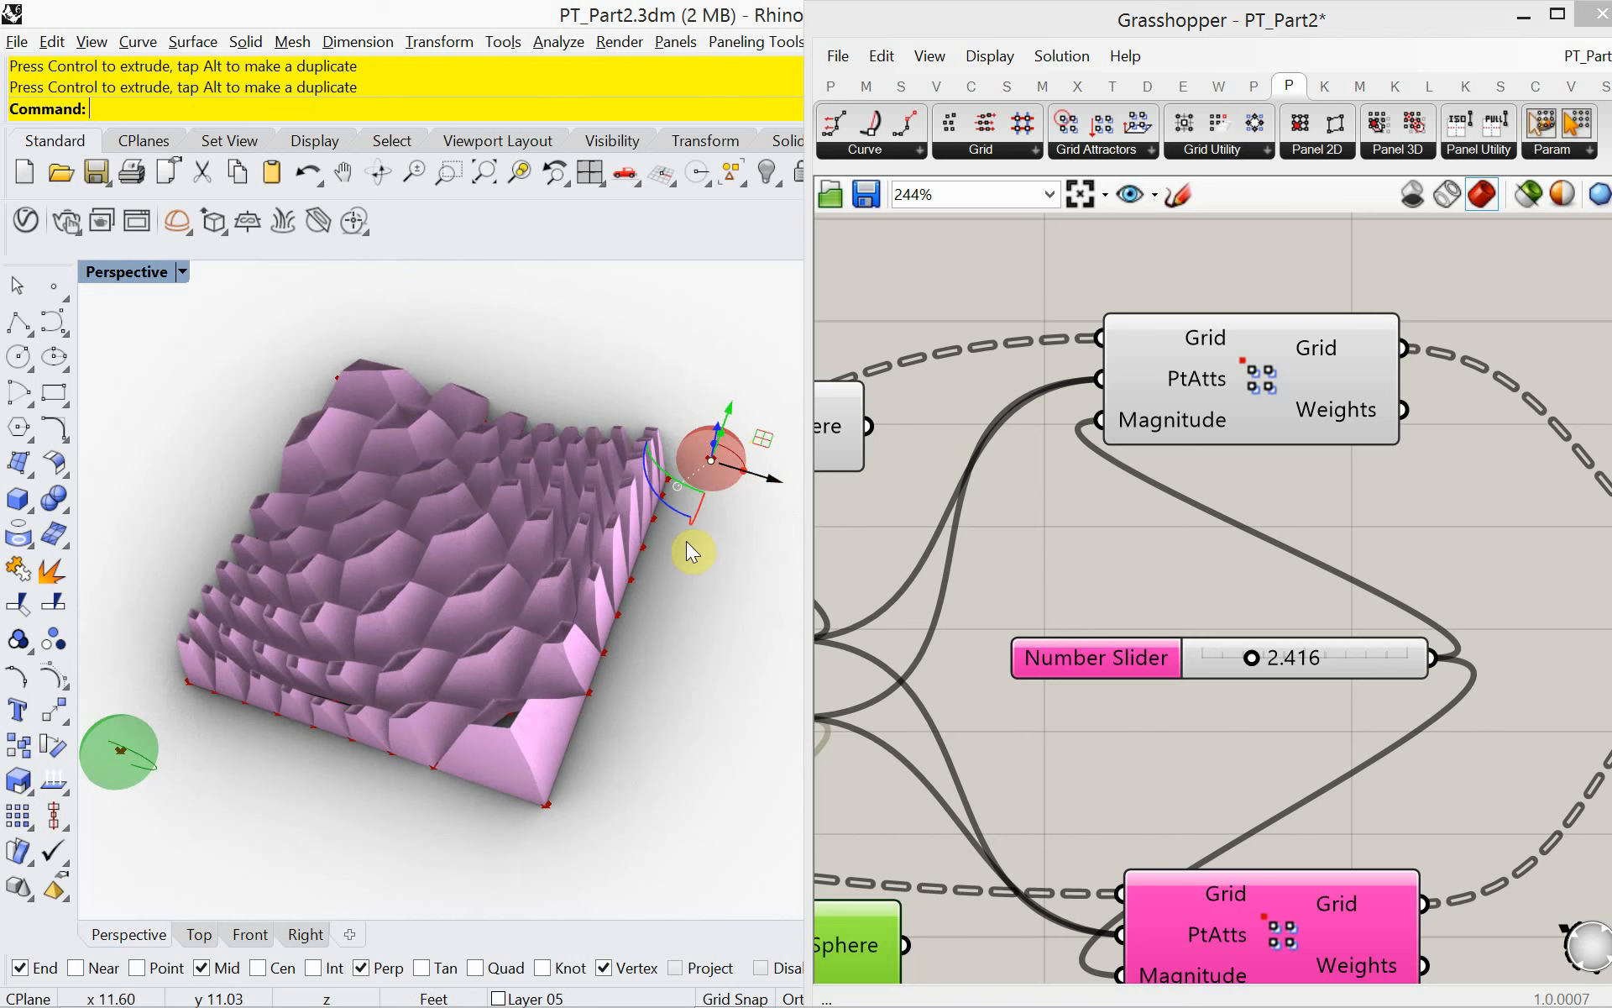
pyautogui.click(1257, 659)
pyautogui.moveTo(1260, 663)
pyautogui.mouseDown()
pyautogui.moveTo(1241, 666)
pyautogui.moveTo(1278, 679)
pyautogui.moveTo(1264, 678)
pyautogui.mouseUp()
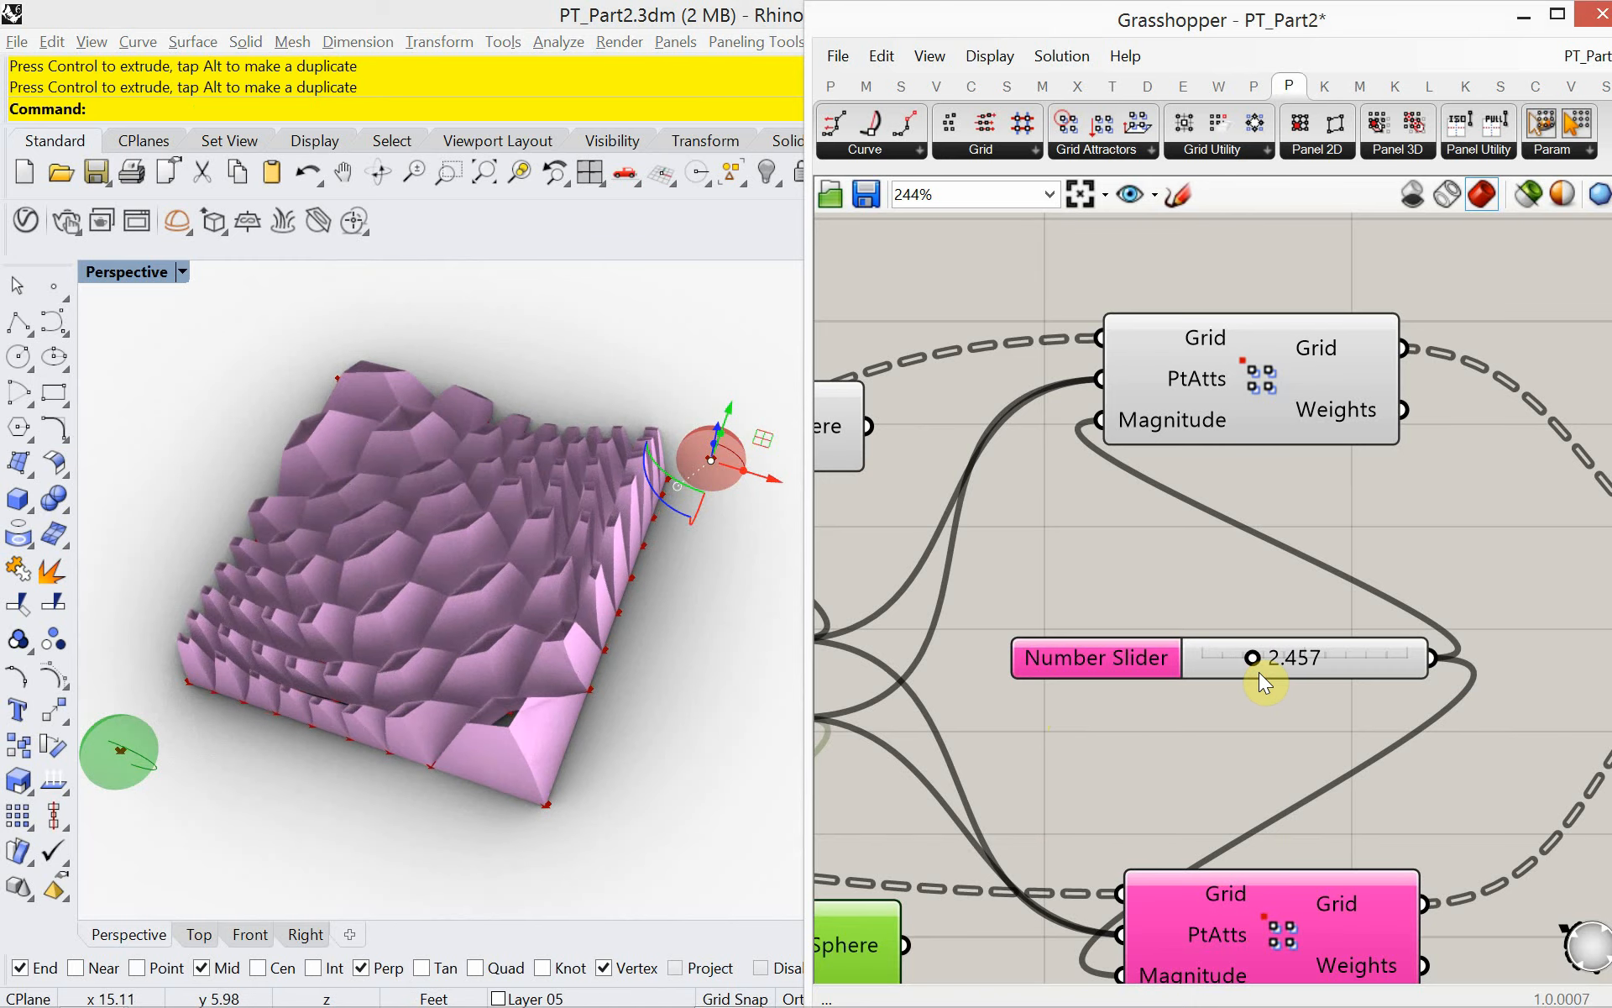
# - Switch to the browser, subscribe to the open YouTube channel and turn on all its notifications
pyautogui.hotkey('alt', 'Tab')
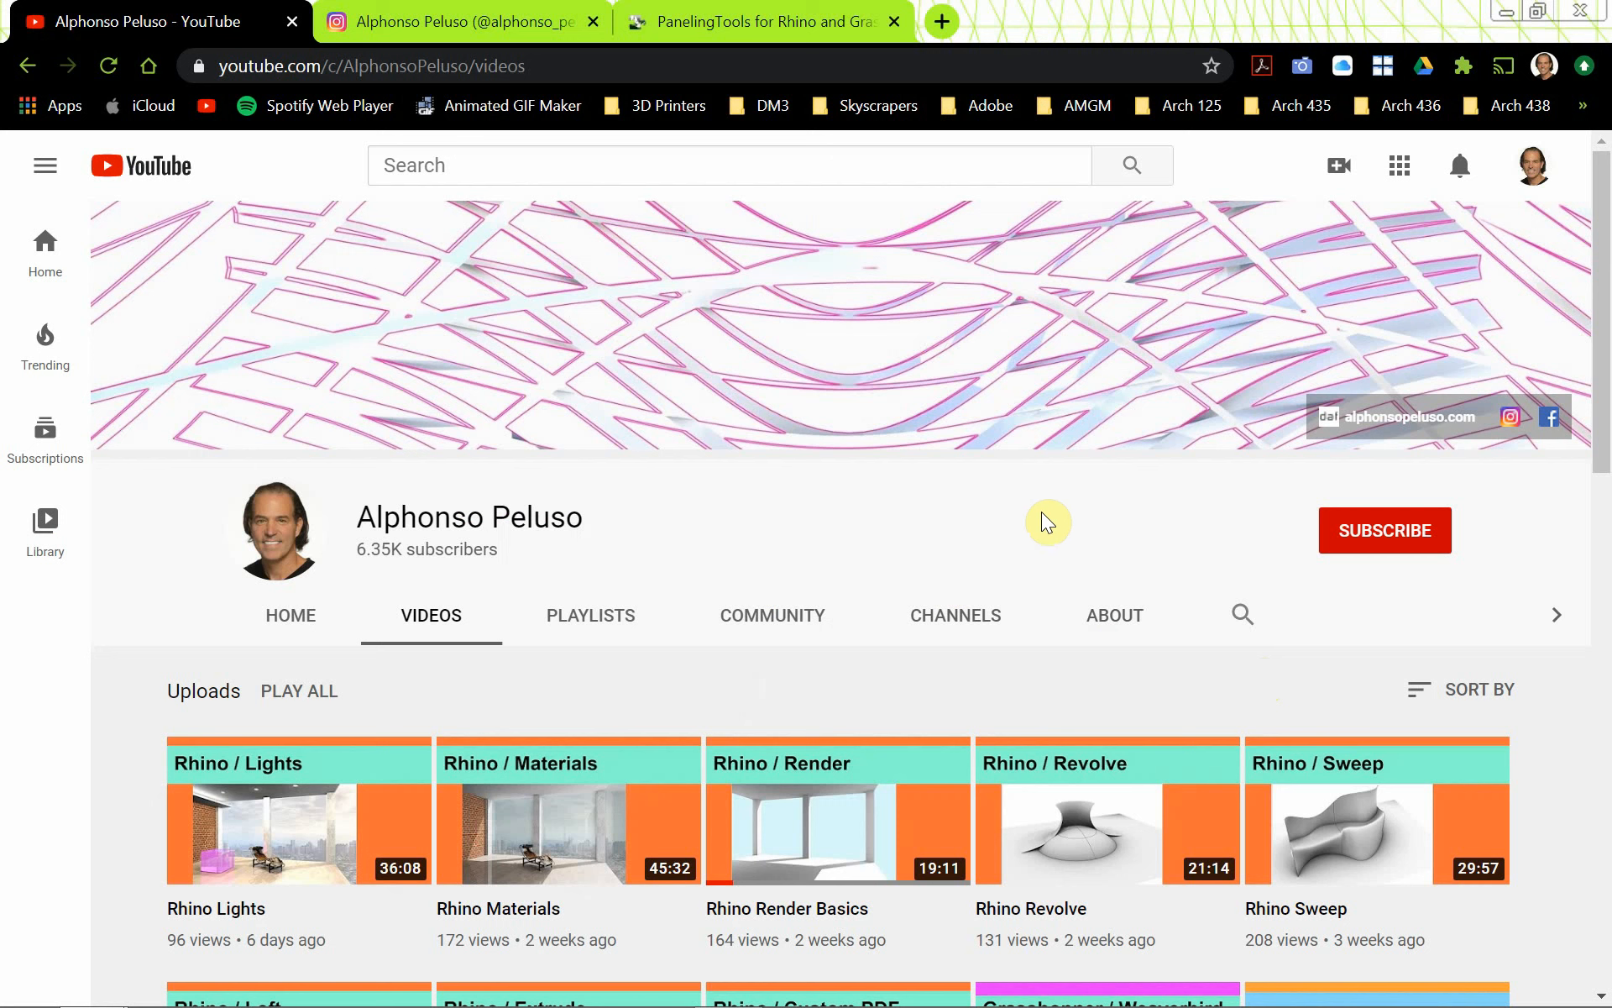
pyautogui.click(1397, 556)
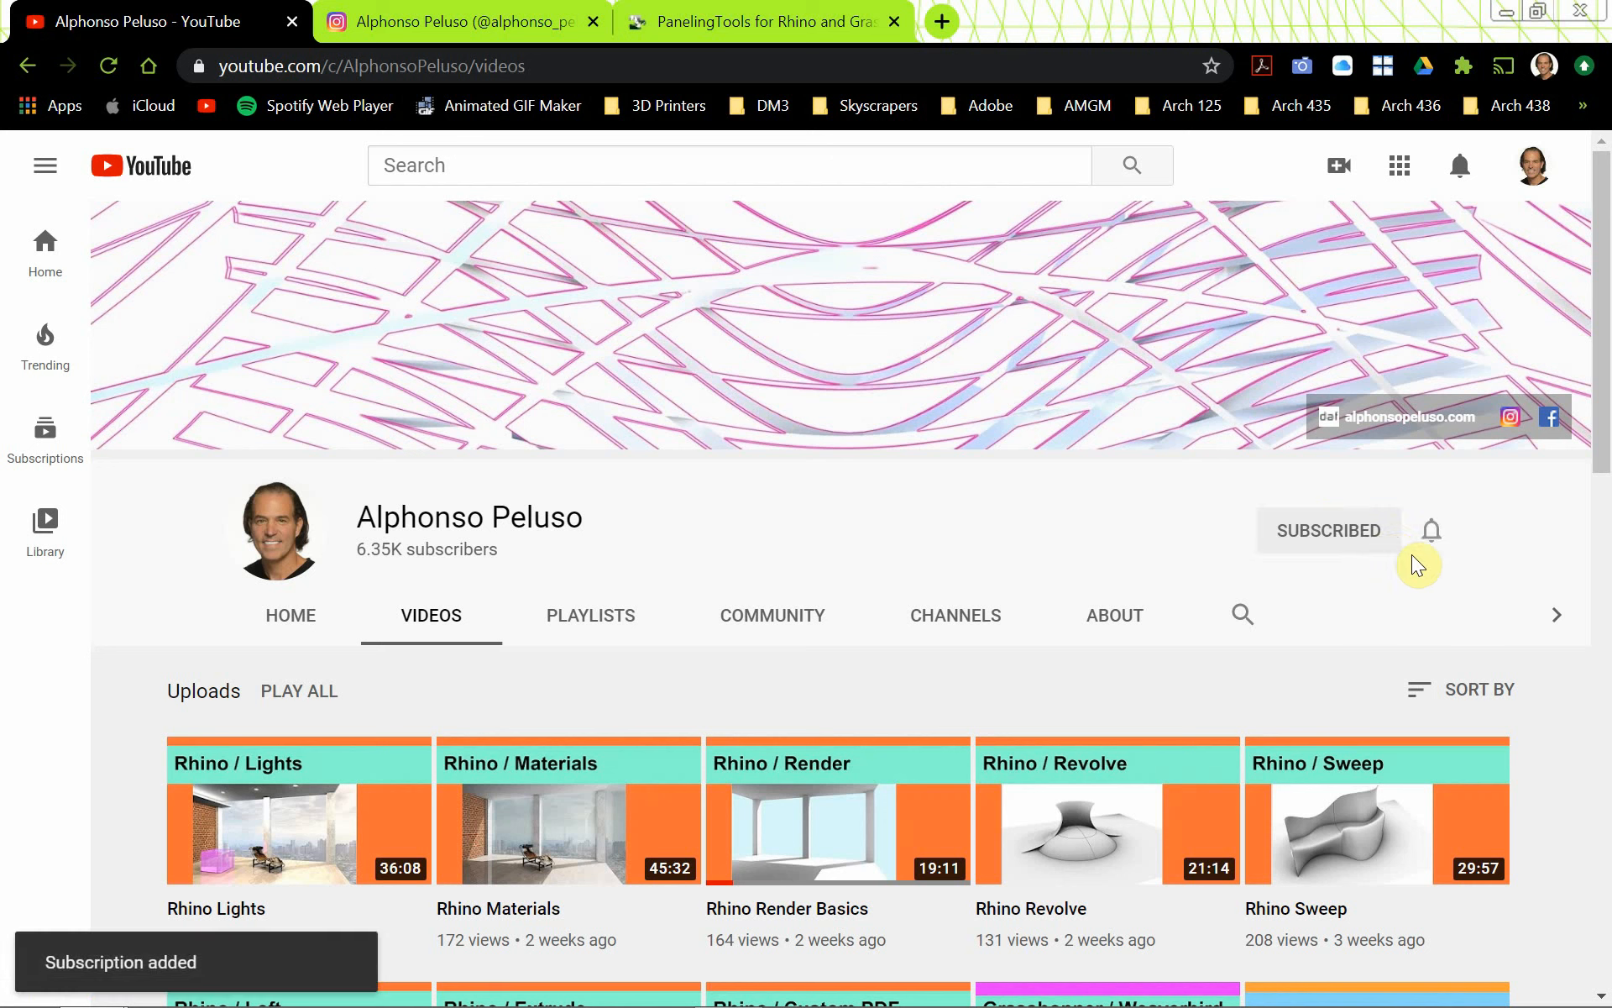
pyautogui.click(1431, 534)
pyautogui.click(1377, 583)
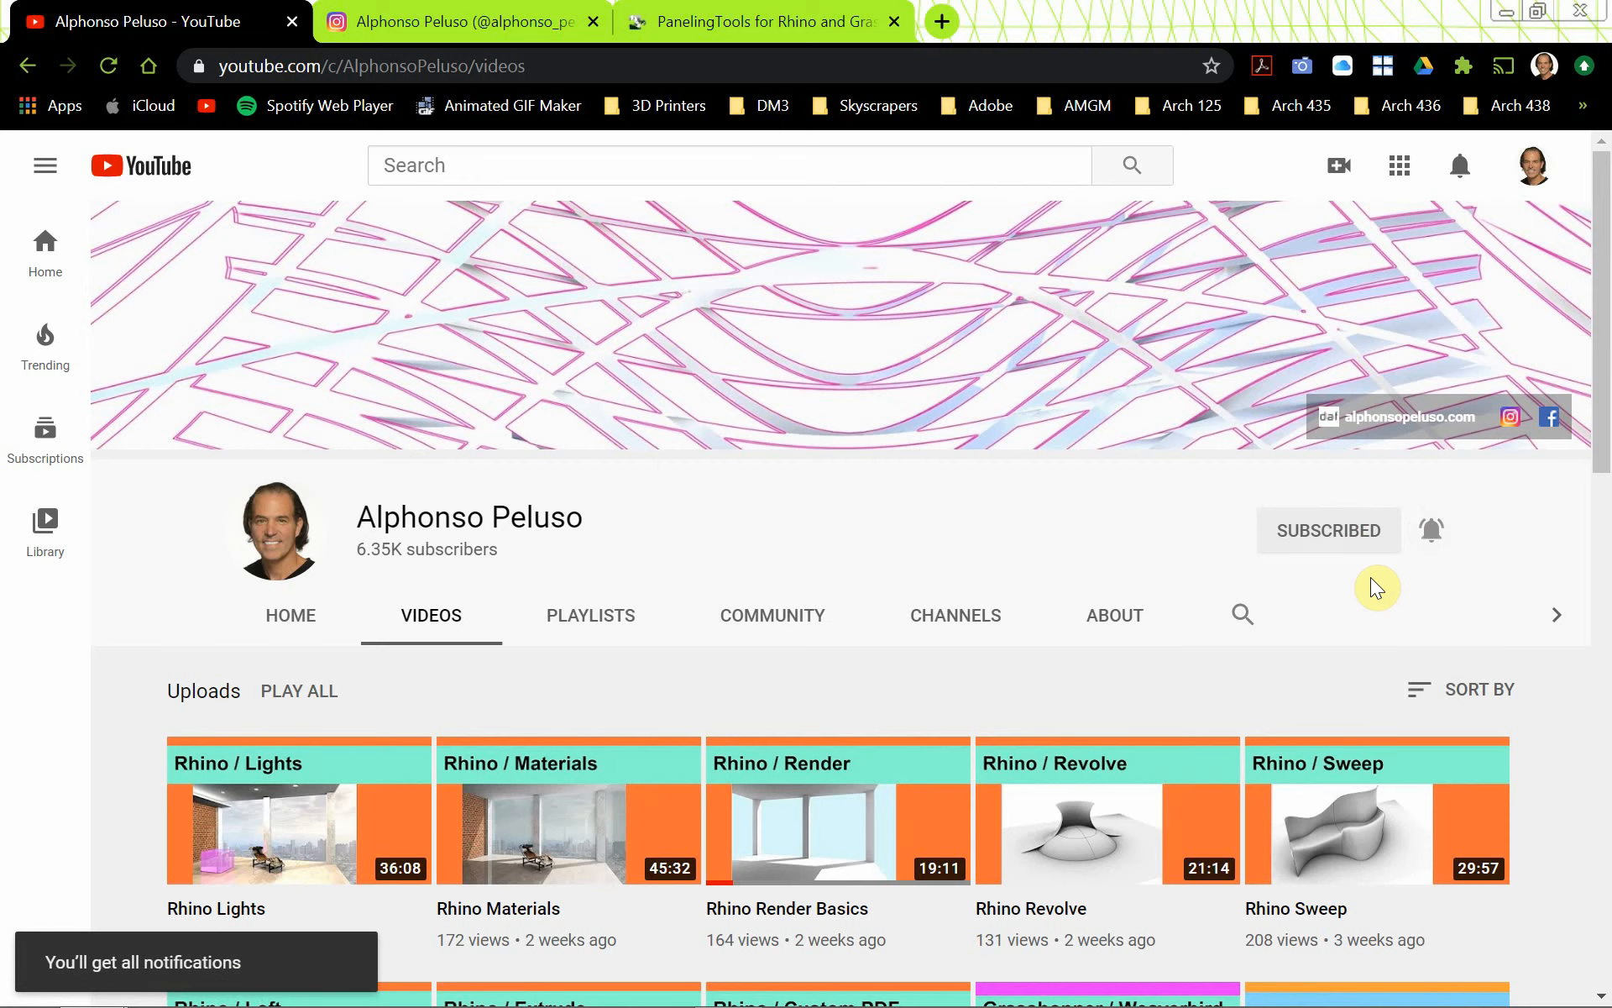
# - Look through the channel's uploaded Rhino and Grasshopper videos and return to the start of the page
pyautogui.scroll(-6, 886, 578)
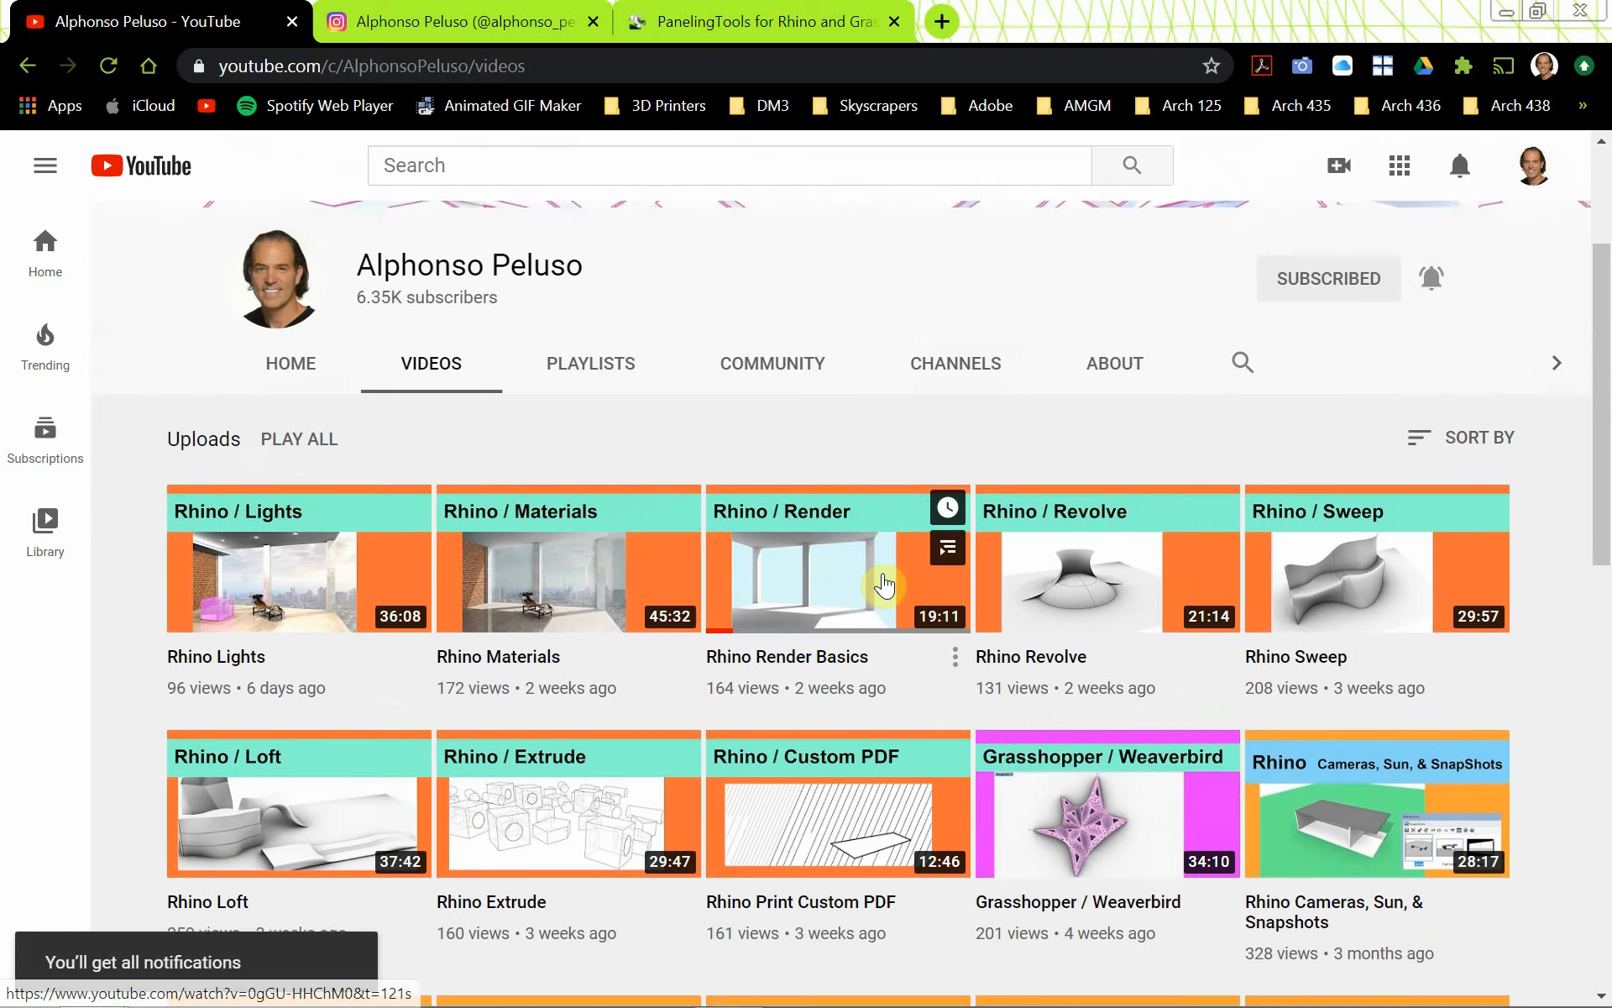
pyautogui.scroll(-6, 884, 579)
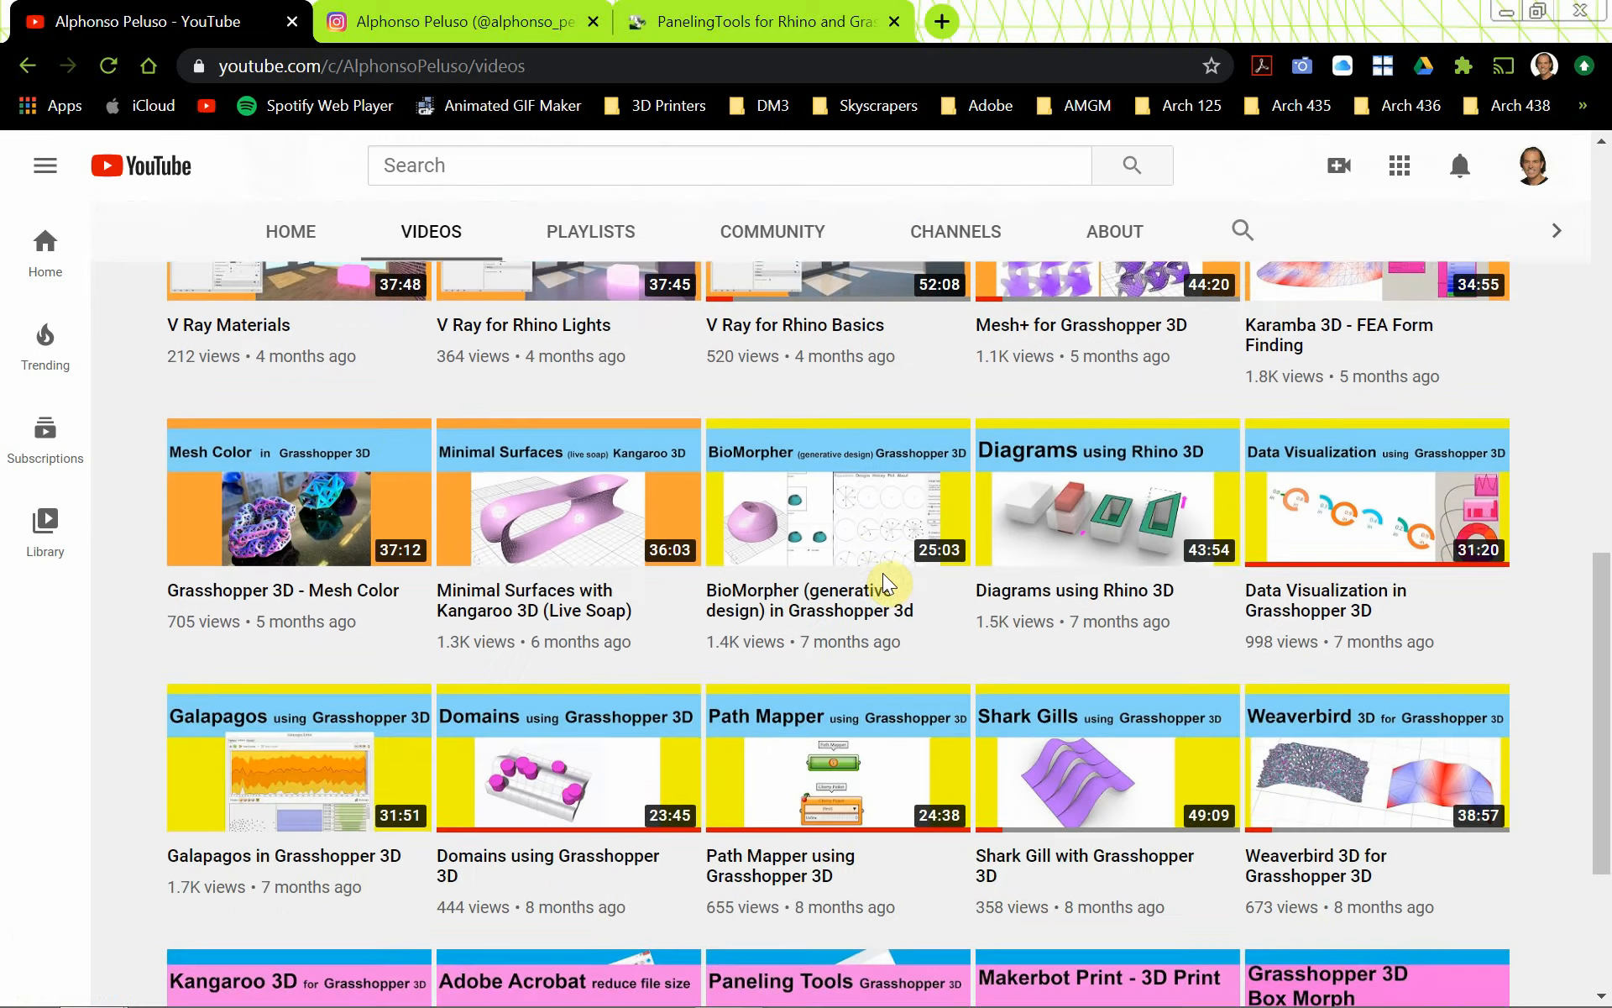
pyautogui.scroll(5, 886, 580)
pyautogui.scroll(7, 886, 579)
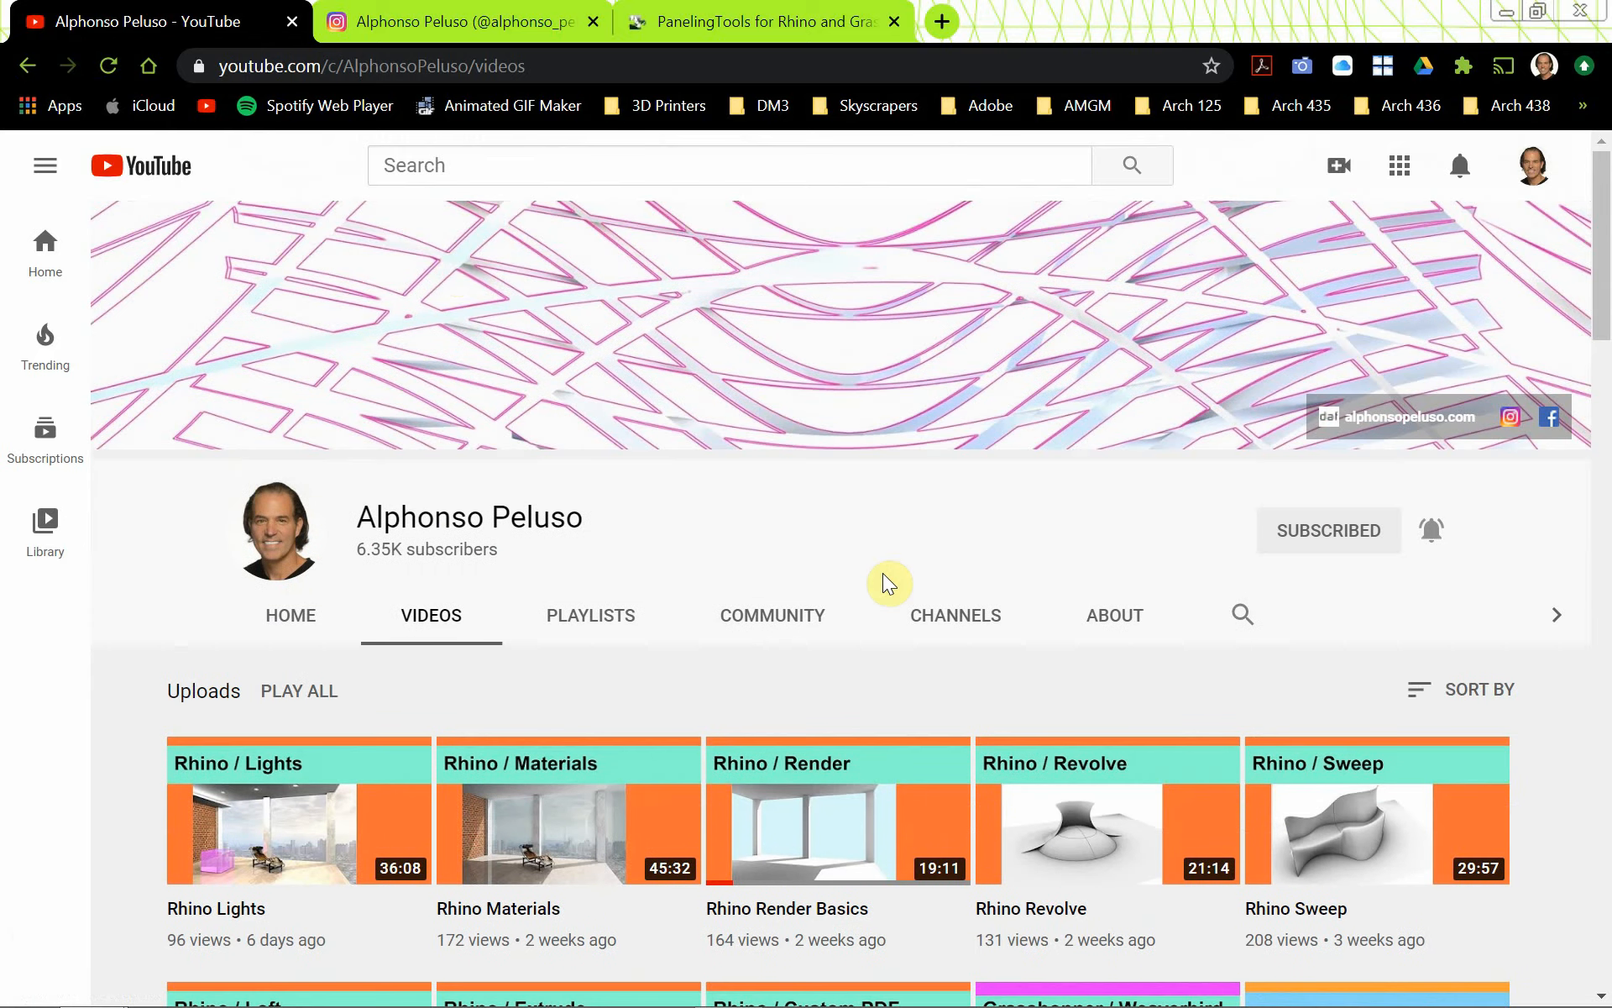
# - Open the channel owner's Instagram profile and look through the posts
pyautogui.click(398, 34)
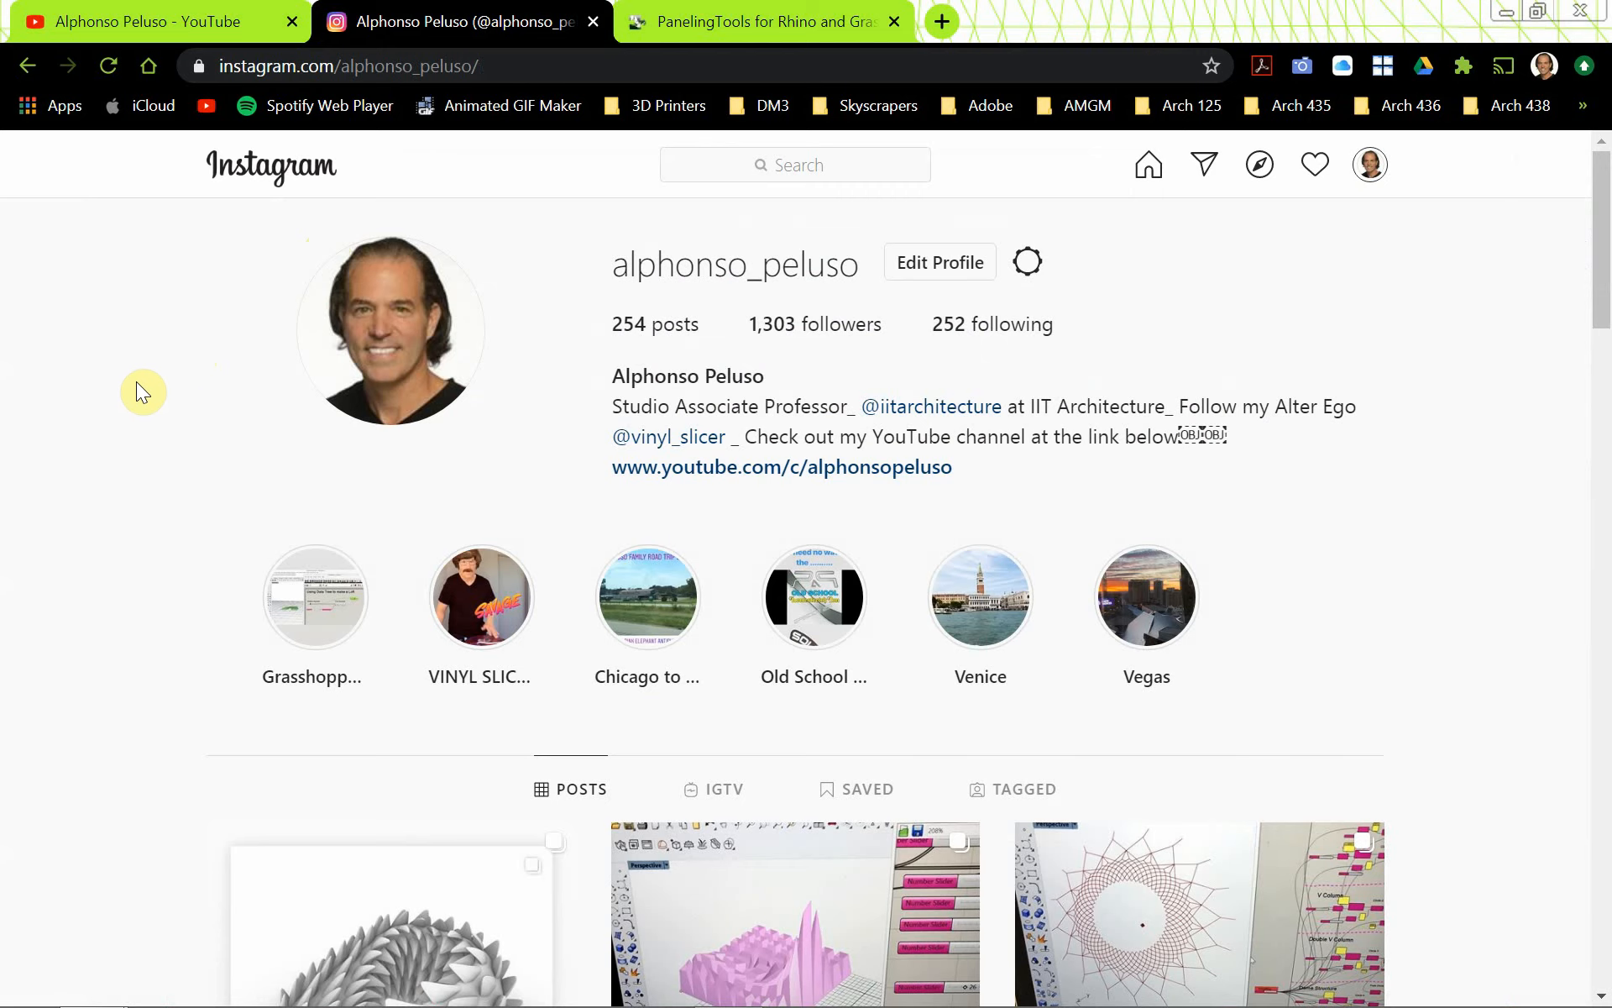
pyautogui.scroll(-3, 132, 388)
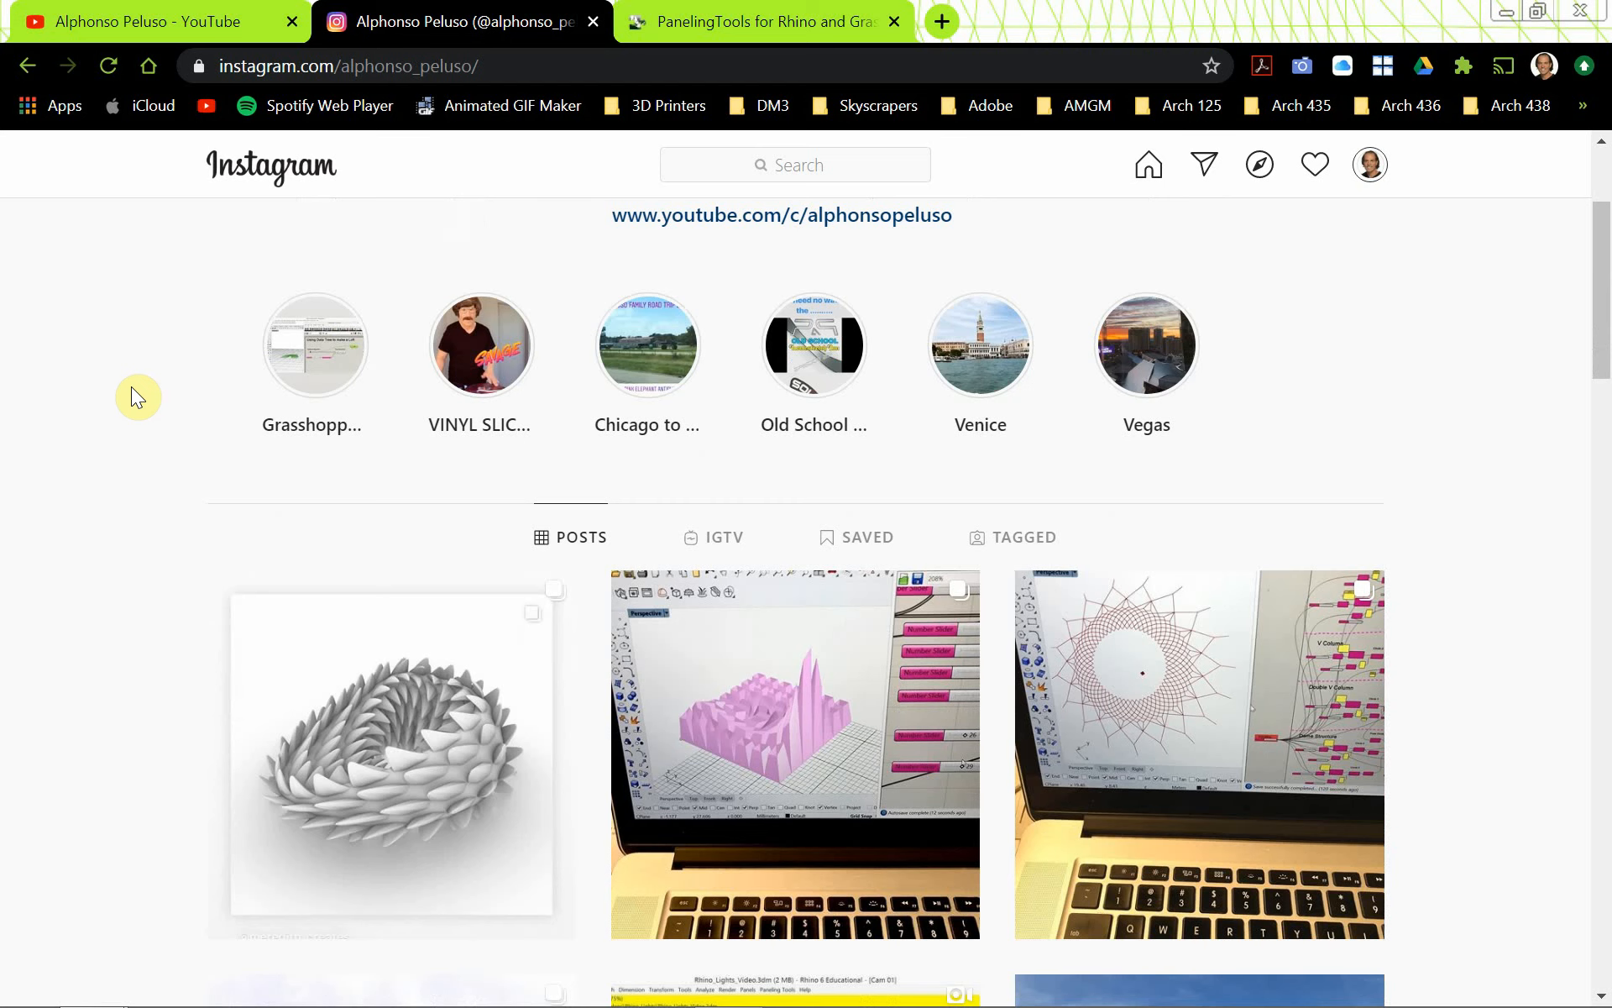
pyautogui.scroll(-3, 132, 406)
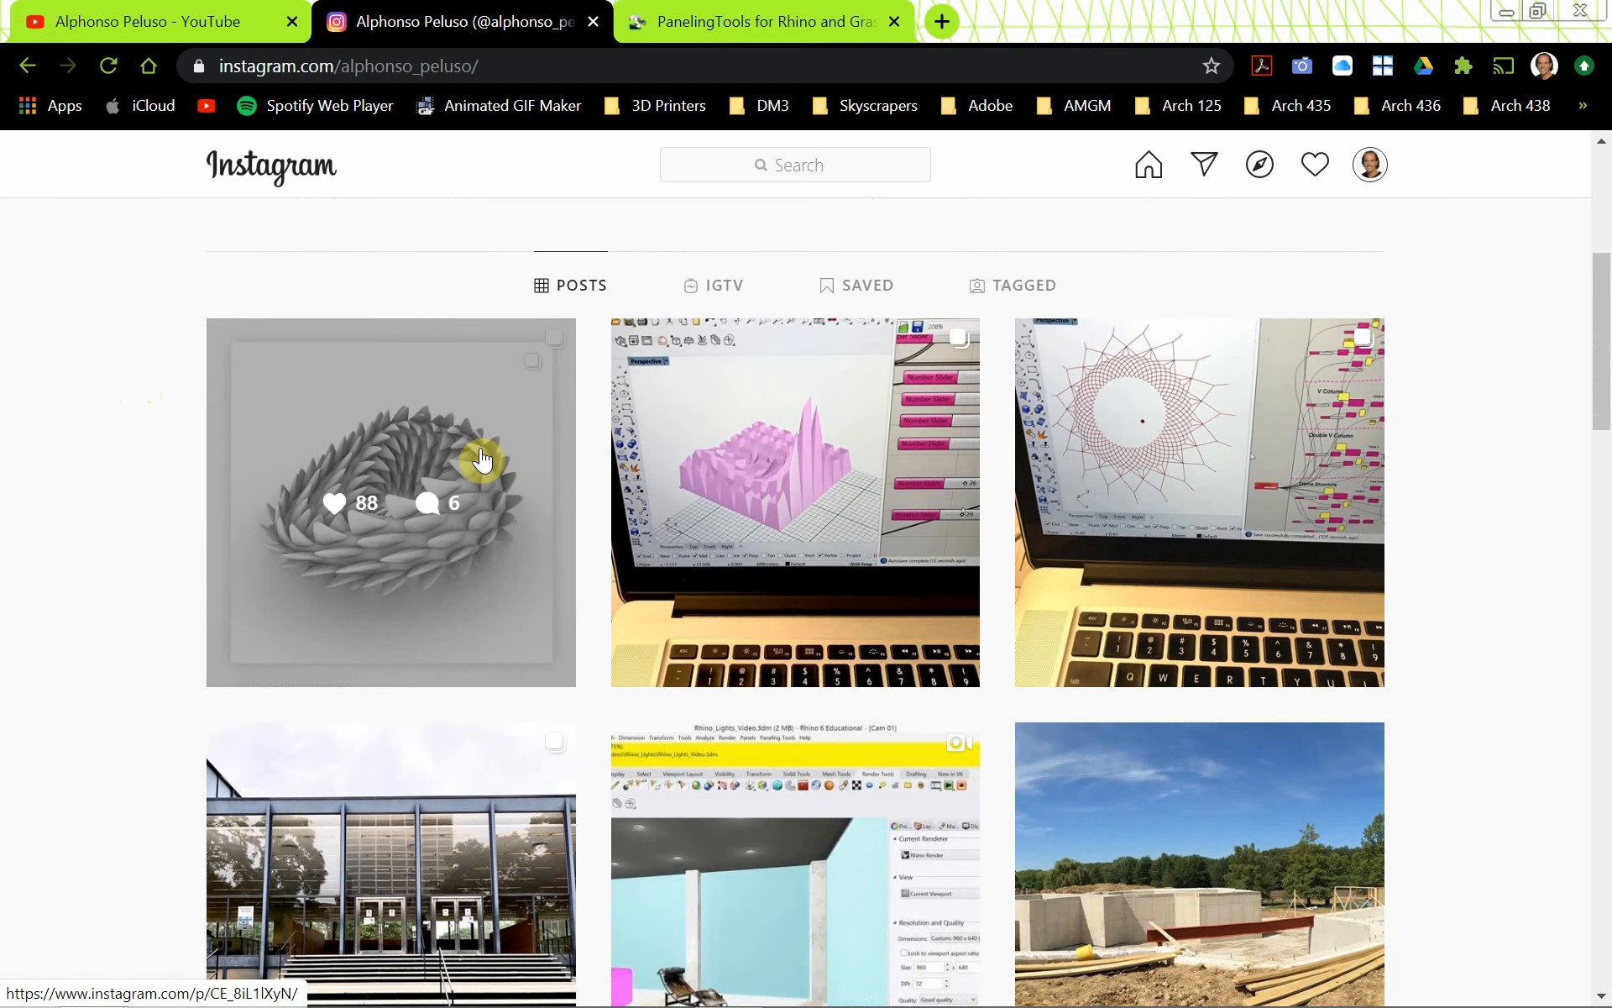
pyautogui.scroll(5, 481, 460)
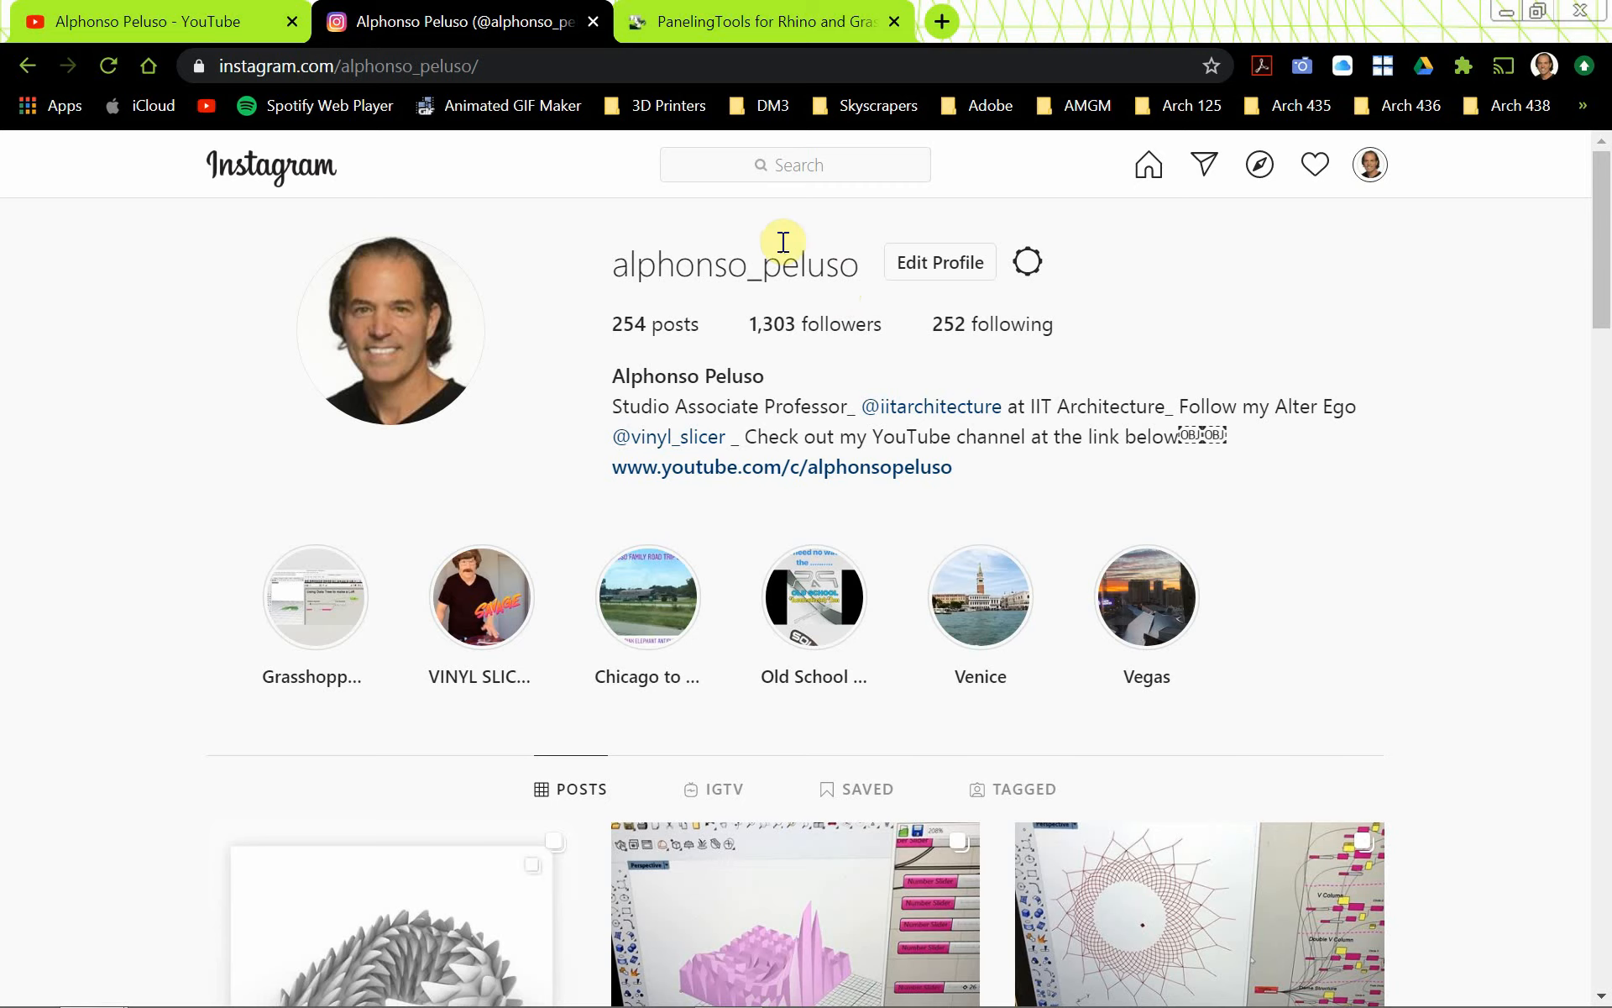
# - View the PanelingTools for Rhino and Grasshopper page on food4Rhino, and return to Rhino and Grasshopper
pyautogui.click(682, 23)
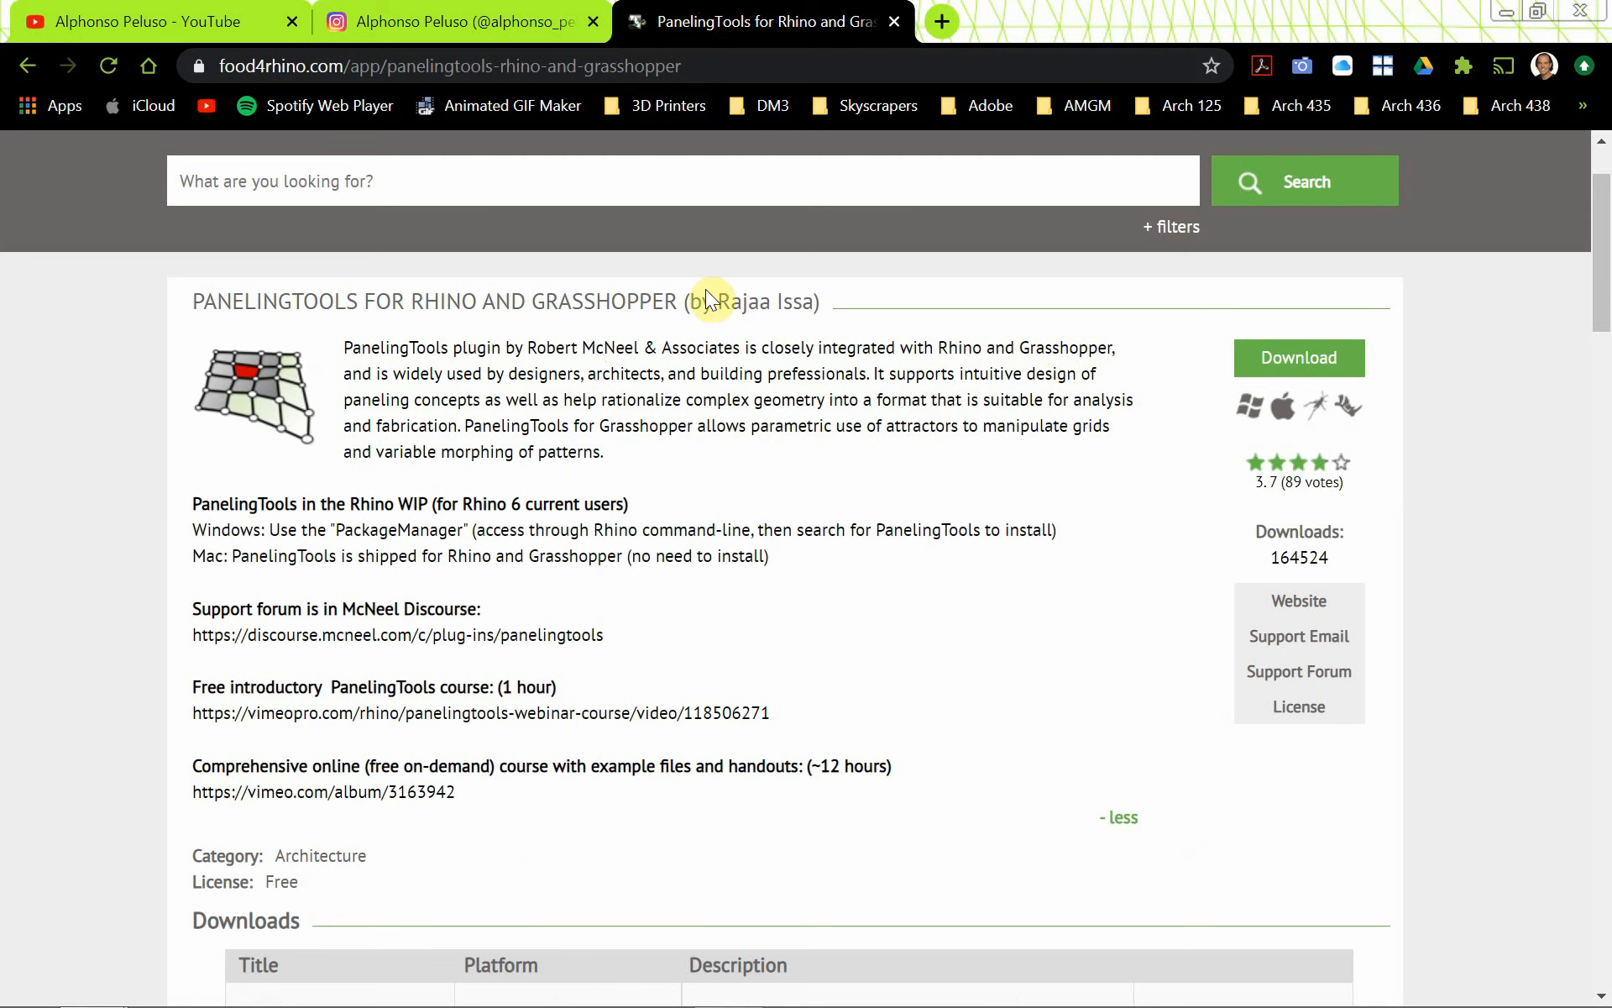
pyautogui.click(27, 69)
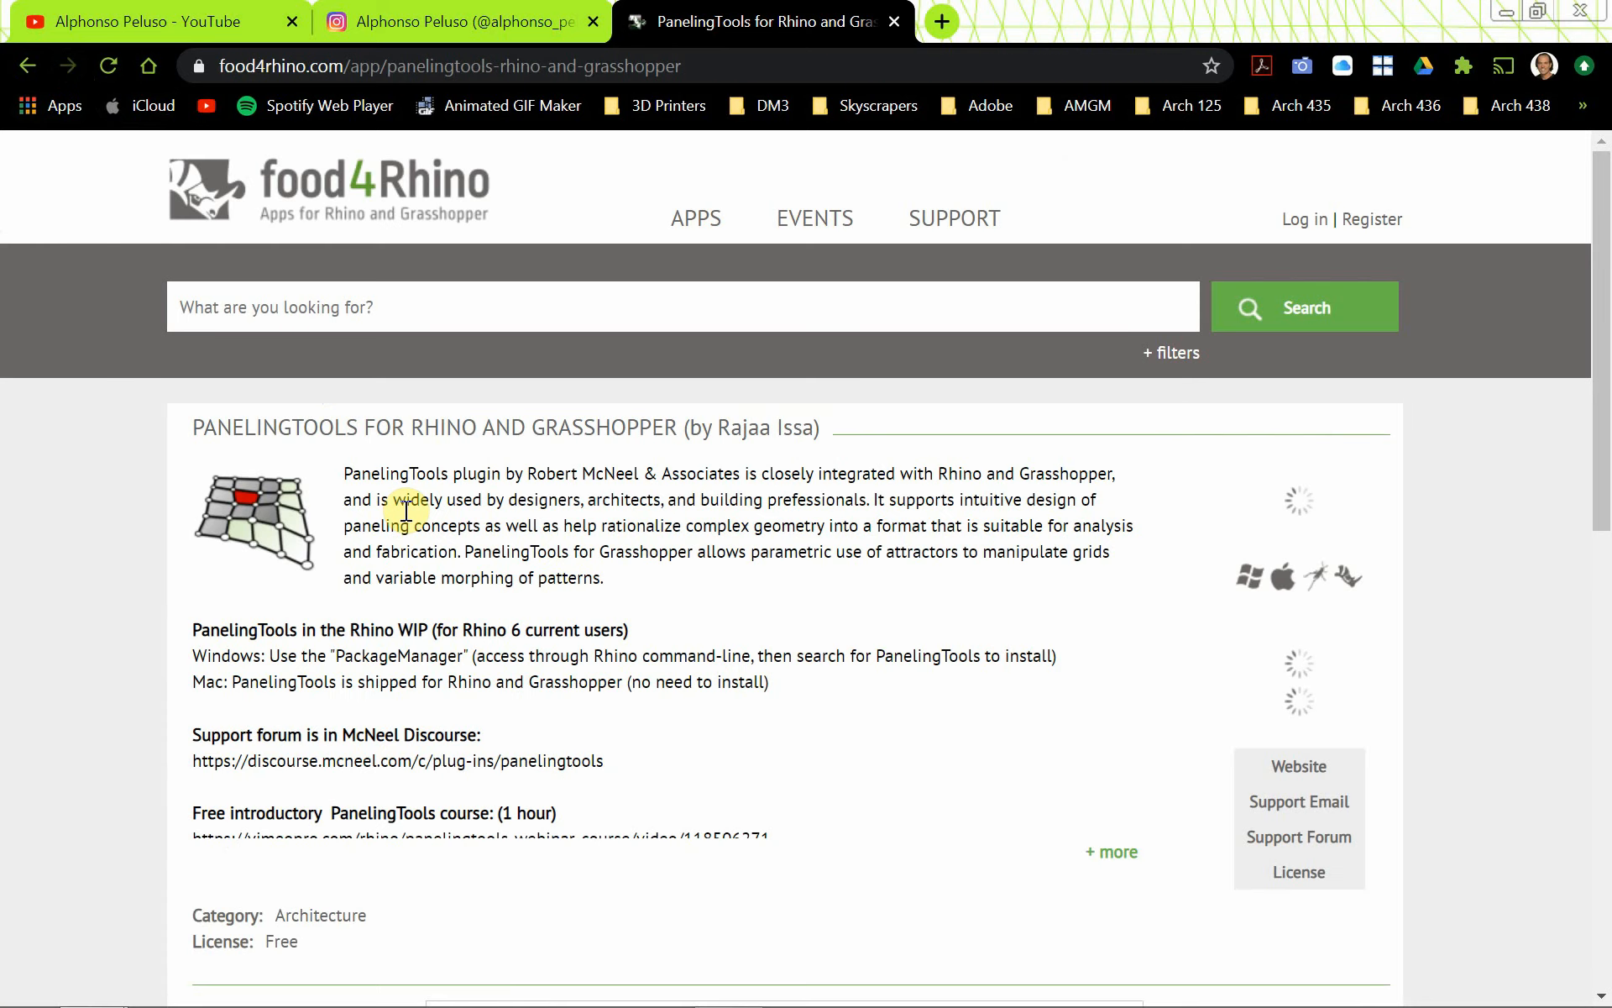
pyautogui.hotkey('alt', 'Tab')
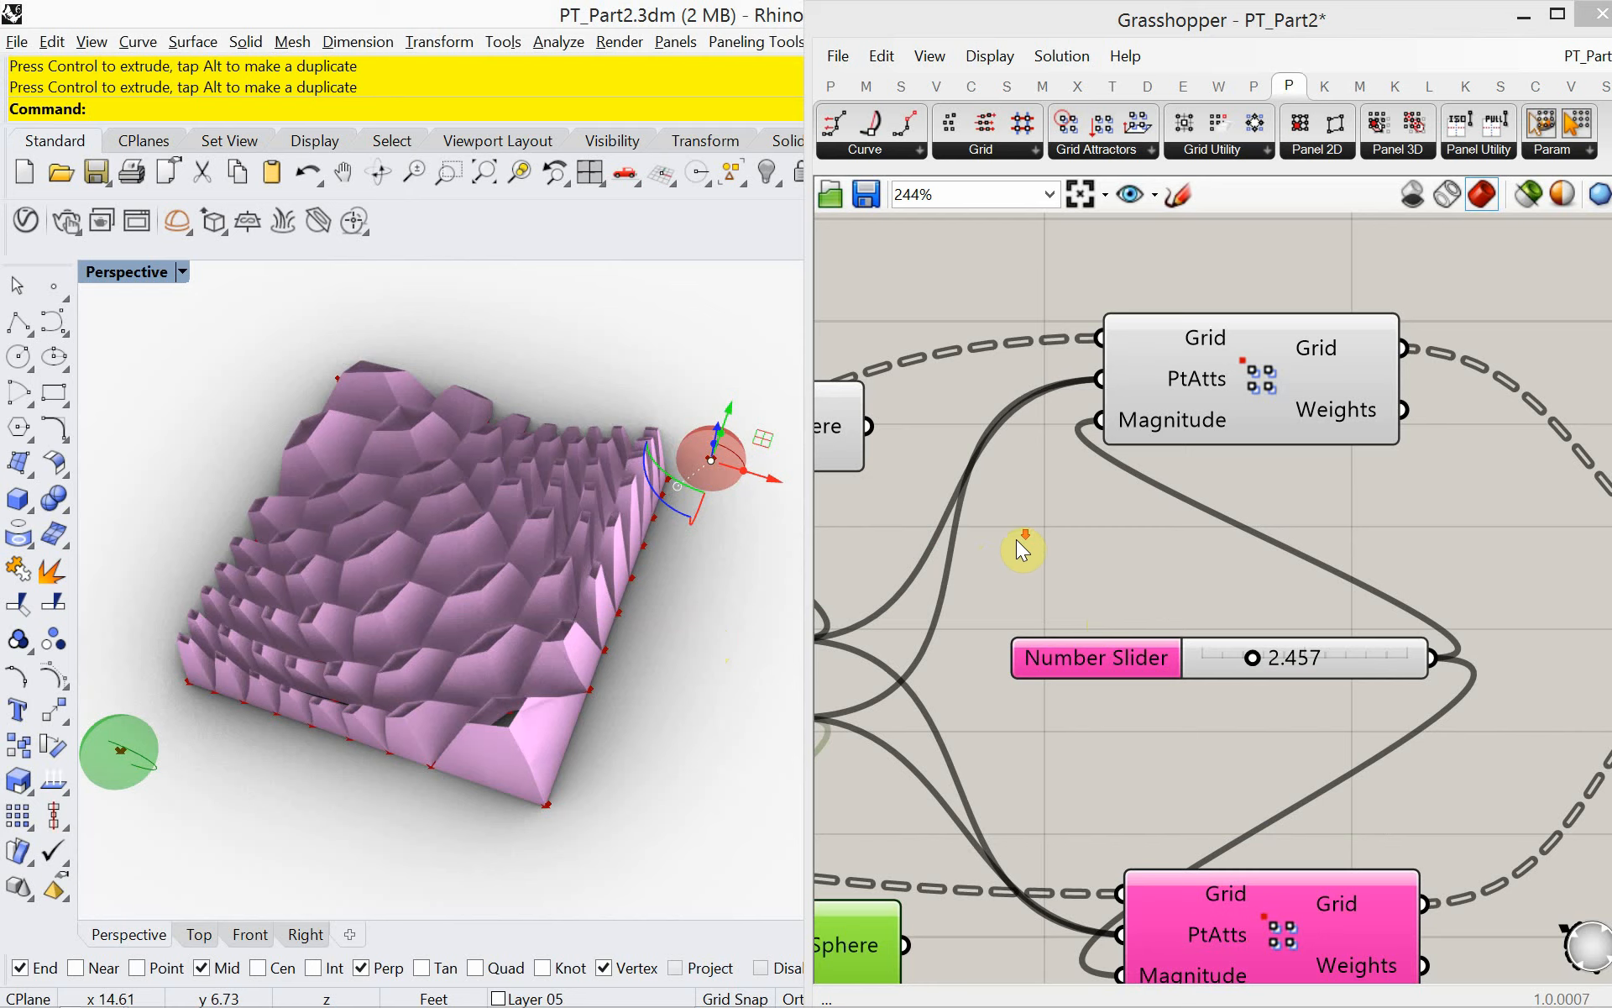
# - Delete both point attractor components together with their magnitude slider, the two point parameters and the two Sphere components
pyautogui.scroll(-4, 1016, 540)
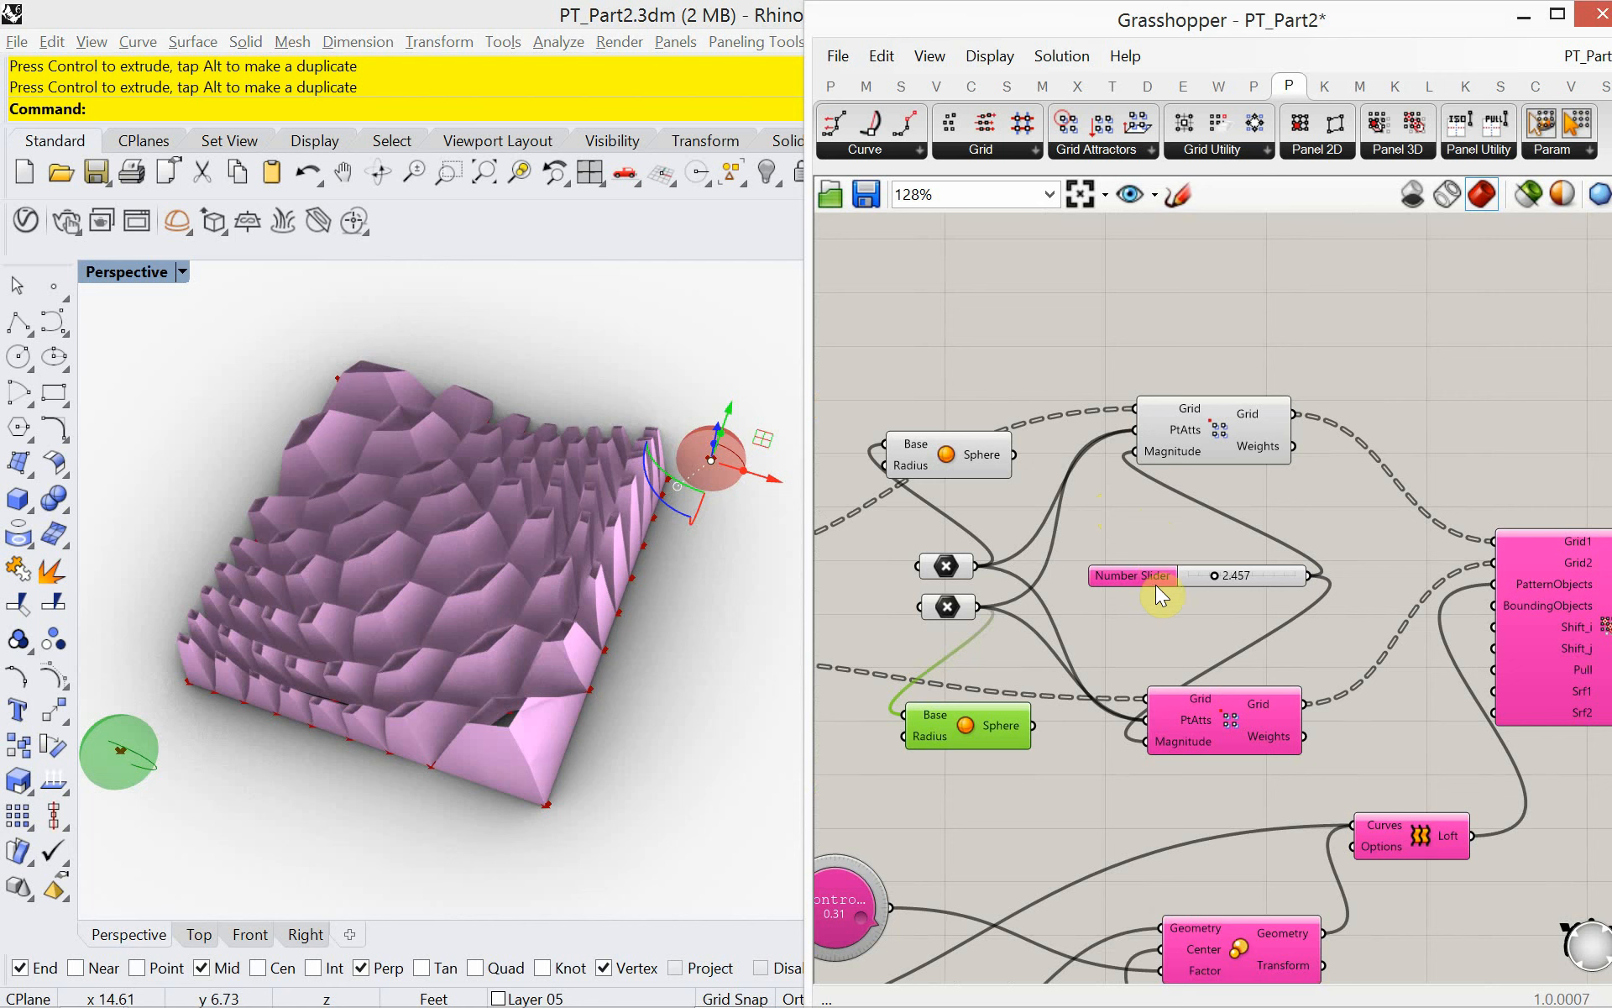
pyautogui.moveTo(1117, 566); pyautogui.dragTo(1139, 558, button='right')
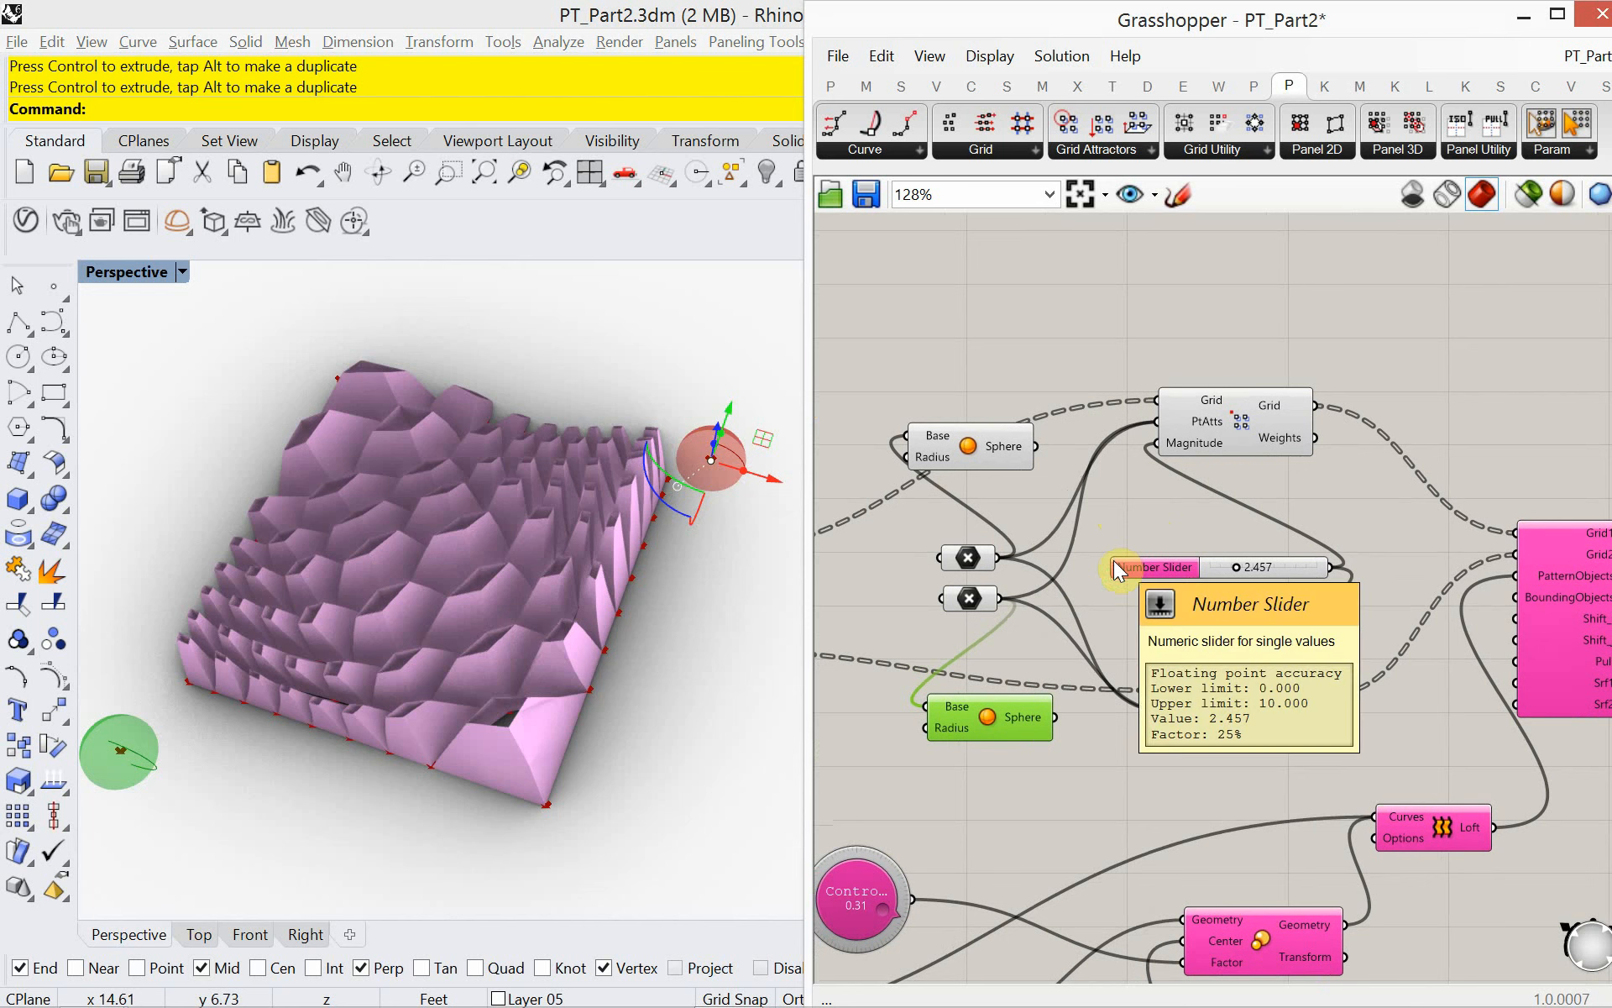
pyautogui.moveTo(1228, 717)
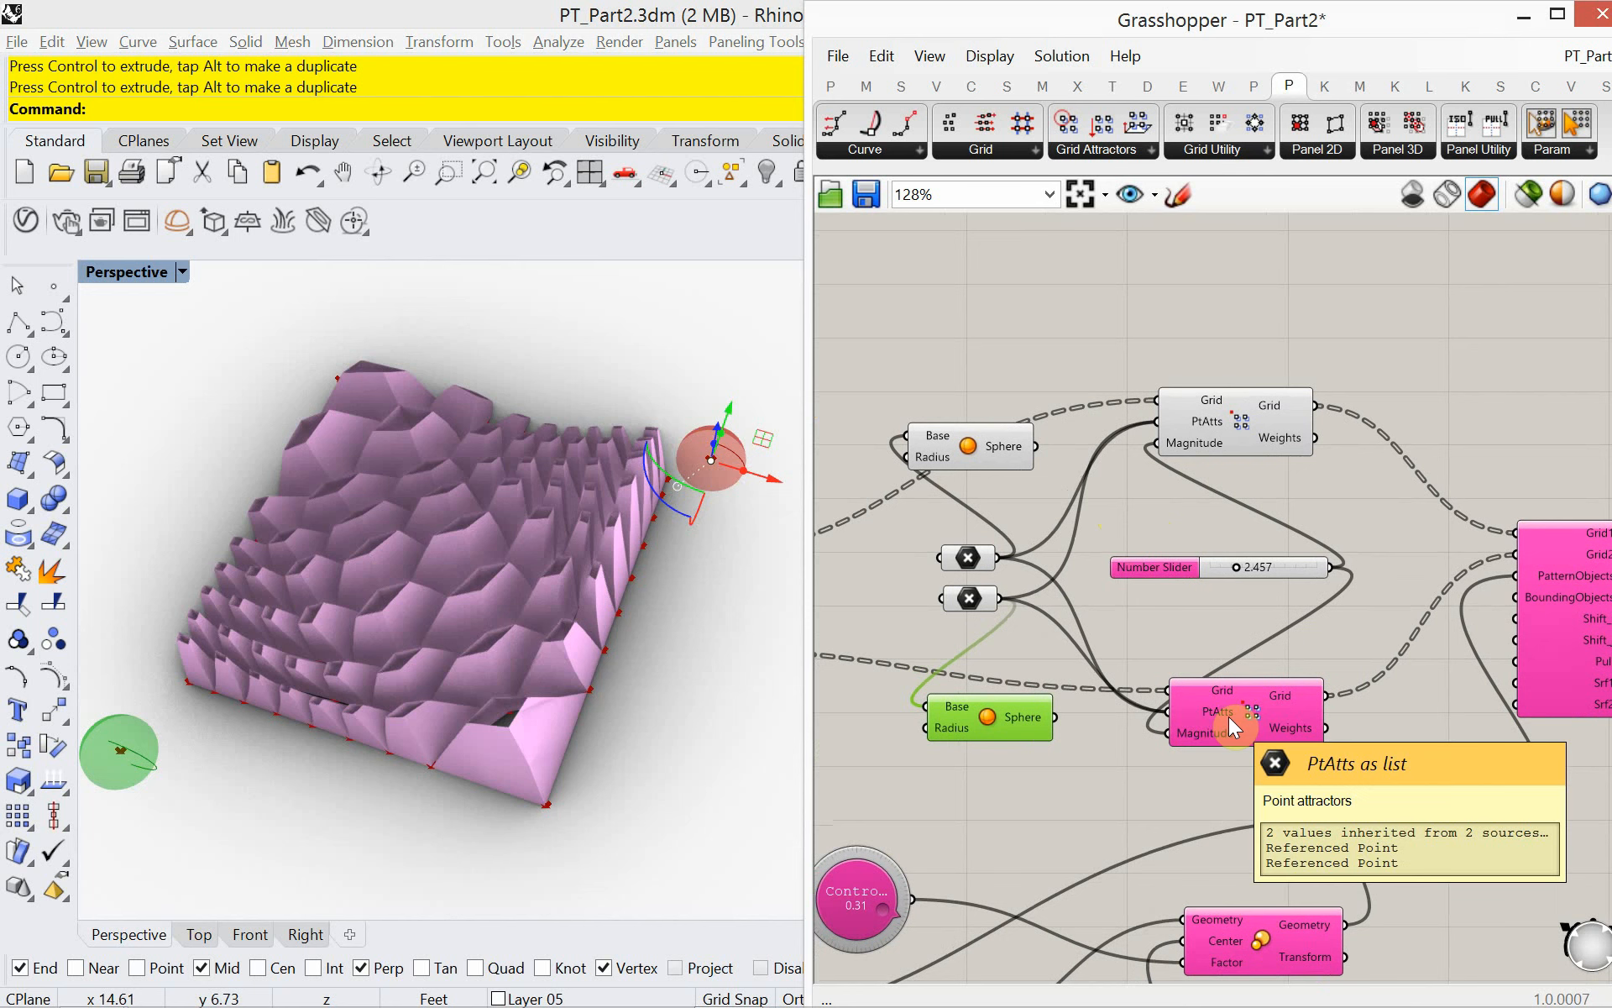
pyautogui.moveTo(1073, 655); pyautogui.dragTo(1103, 615, button='right')
pyautogui.scroll(-1, 1283, 630)
pyautogui.scroll(2, 1270, 634)
pyautogui.moveTo(1352, 732); pyautogui.dragTo(1023, 304)
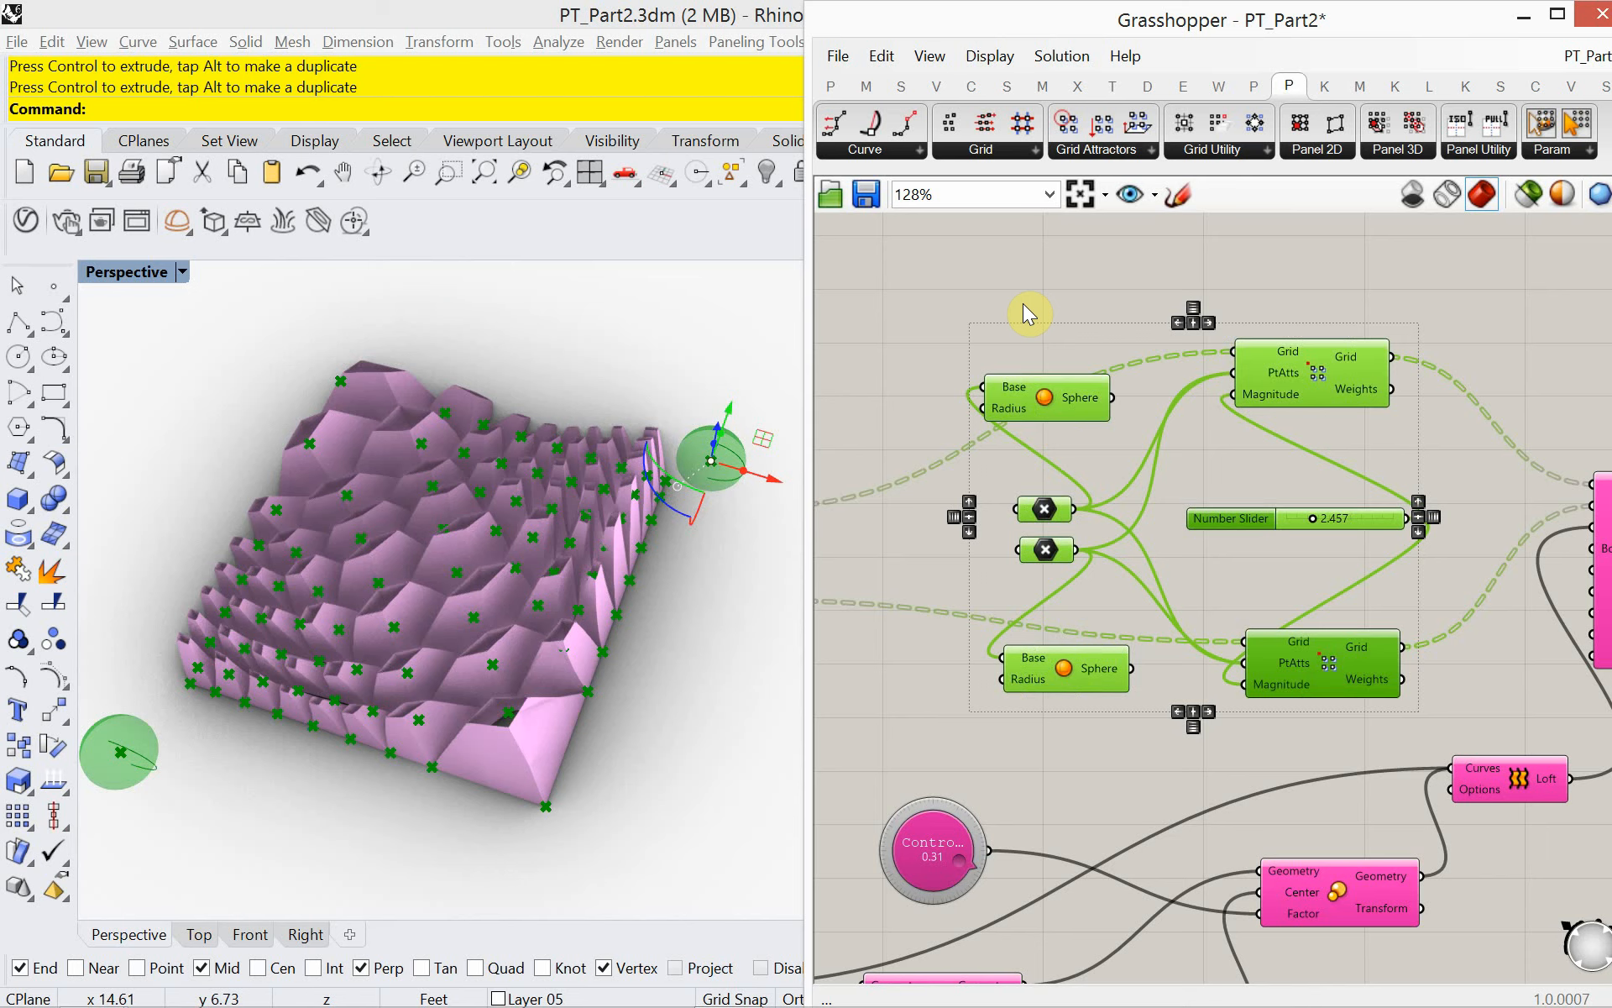
pyautogui.press('Delete')
# - Connect the upper Grid output to Grid1 and the lower Grid output to Grid2 of the panel morphing component
pyautogui.scroll(-3, 1041, 361)
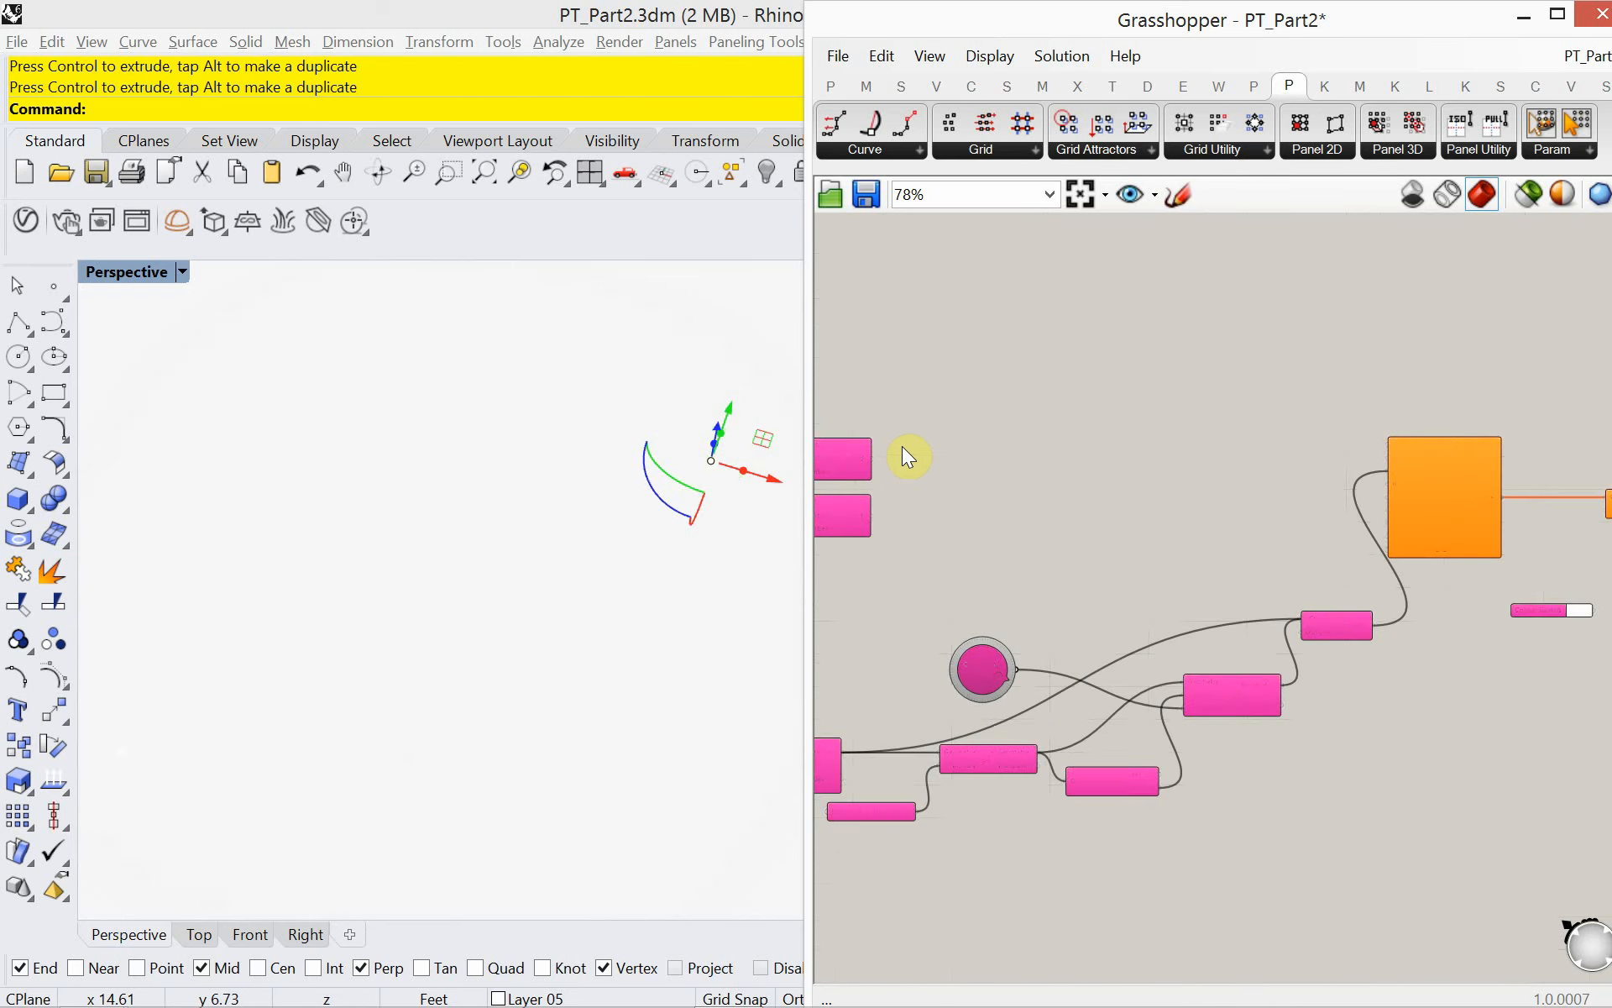
pyautogui.scroll(2, 907, 456)
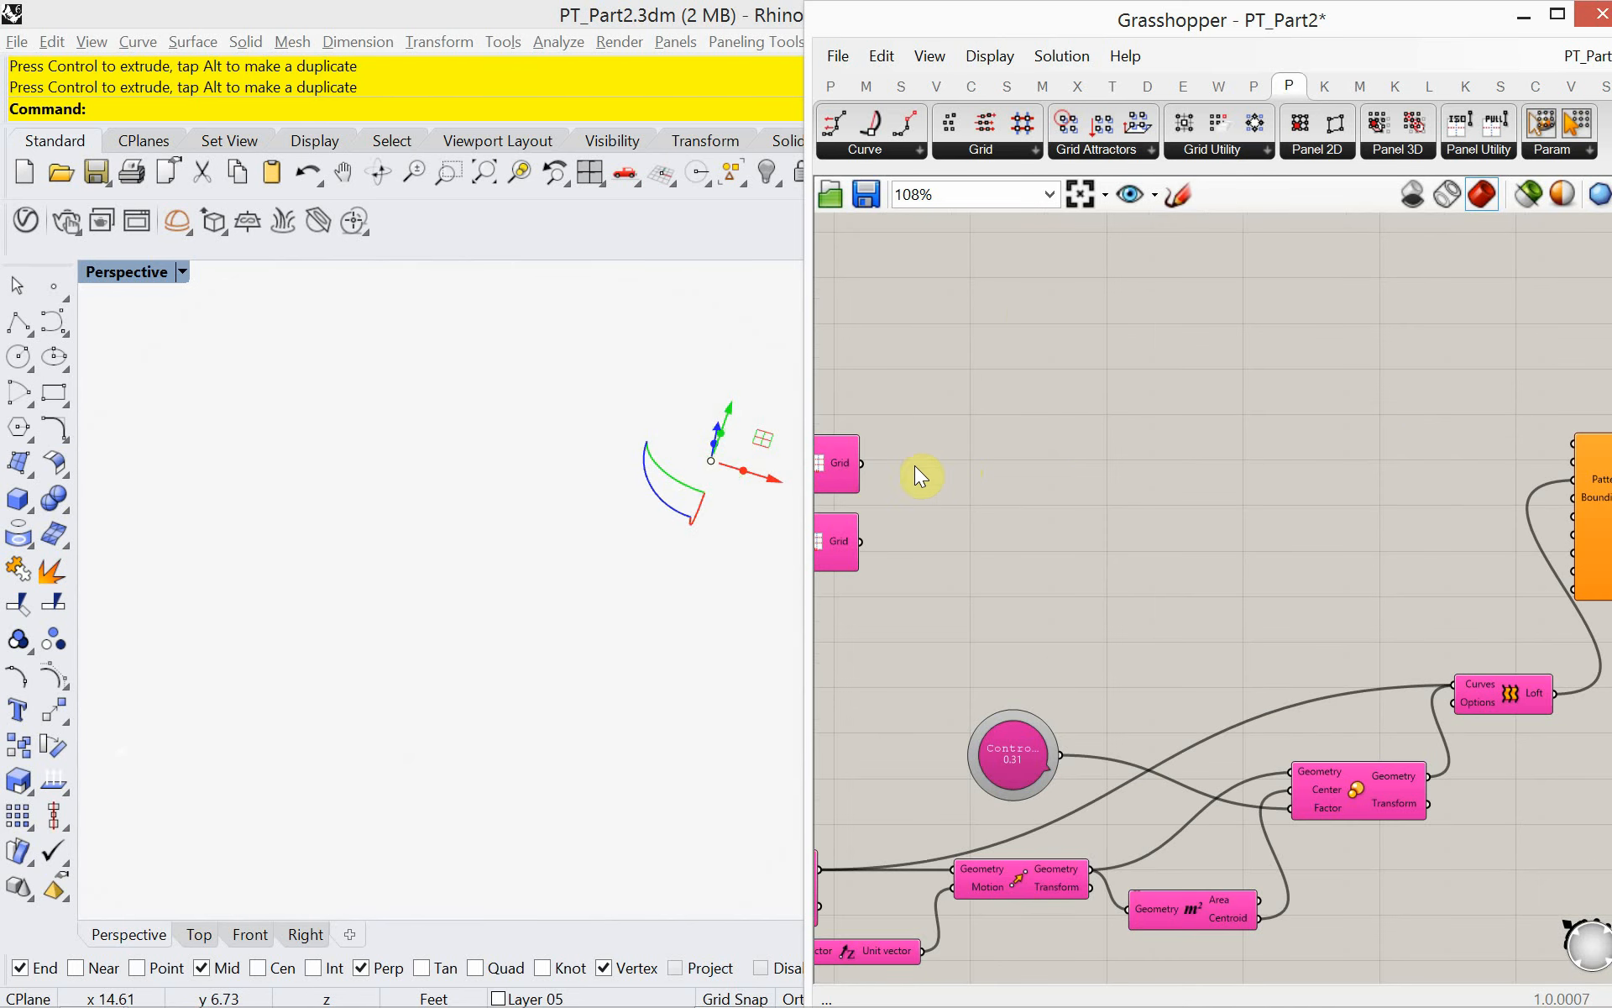
pyautogui.click(1211, 153)
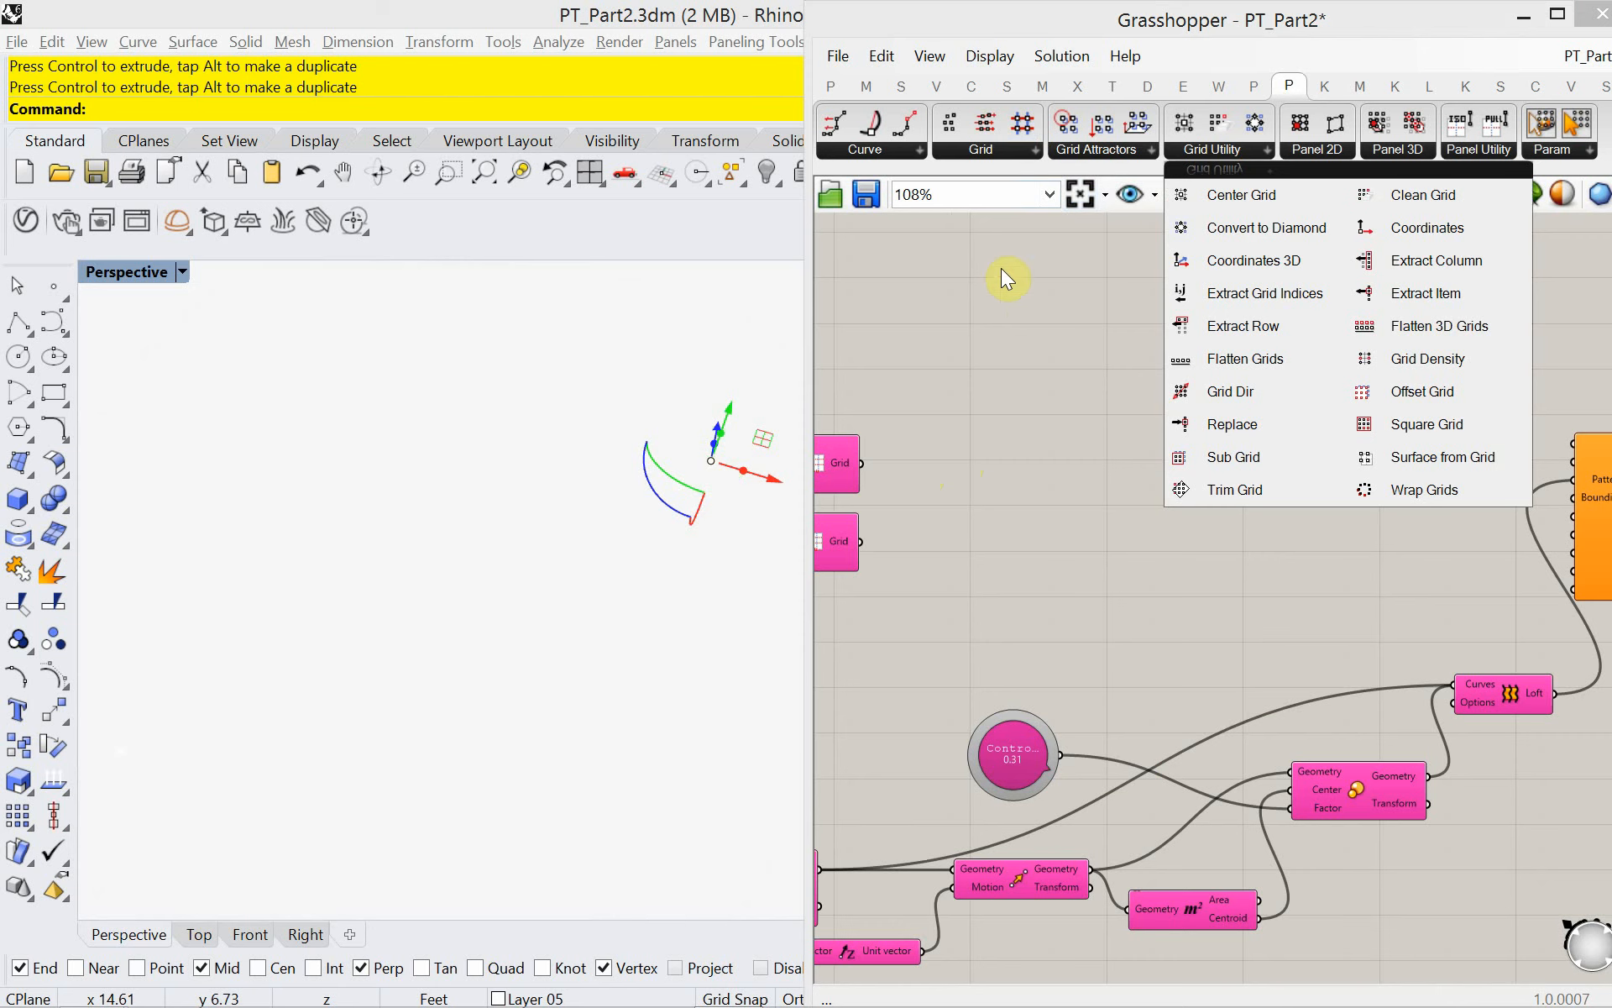
pyautogui.click(971, 345)
pyautogui.moveTo(864, 480); pyautogui.dragTo(1520, 443)
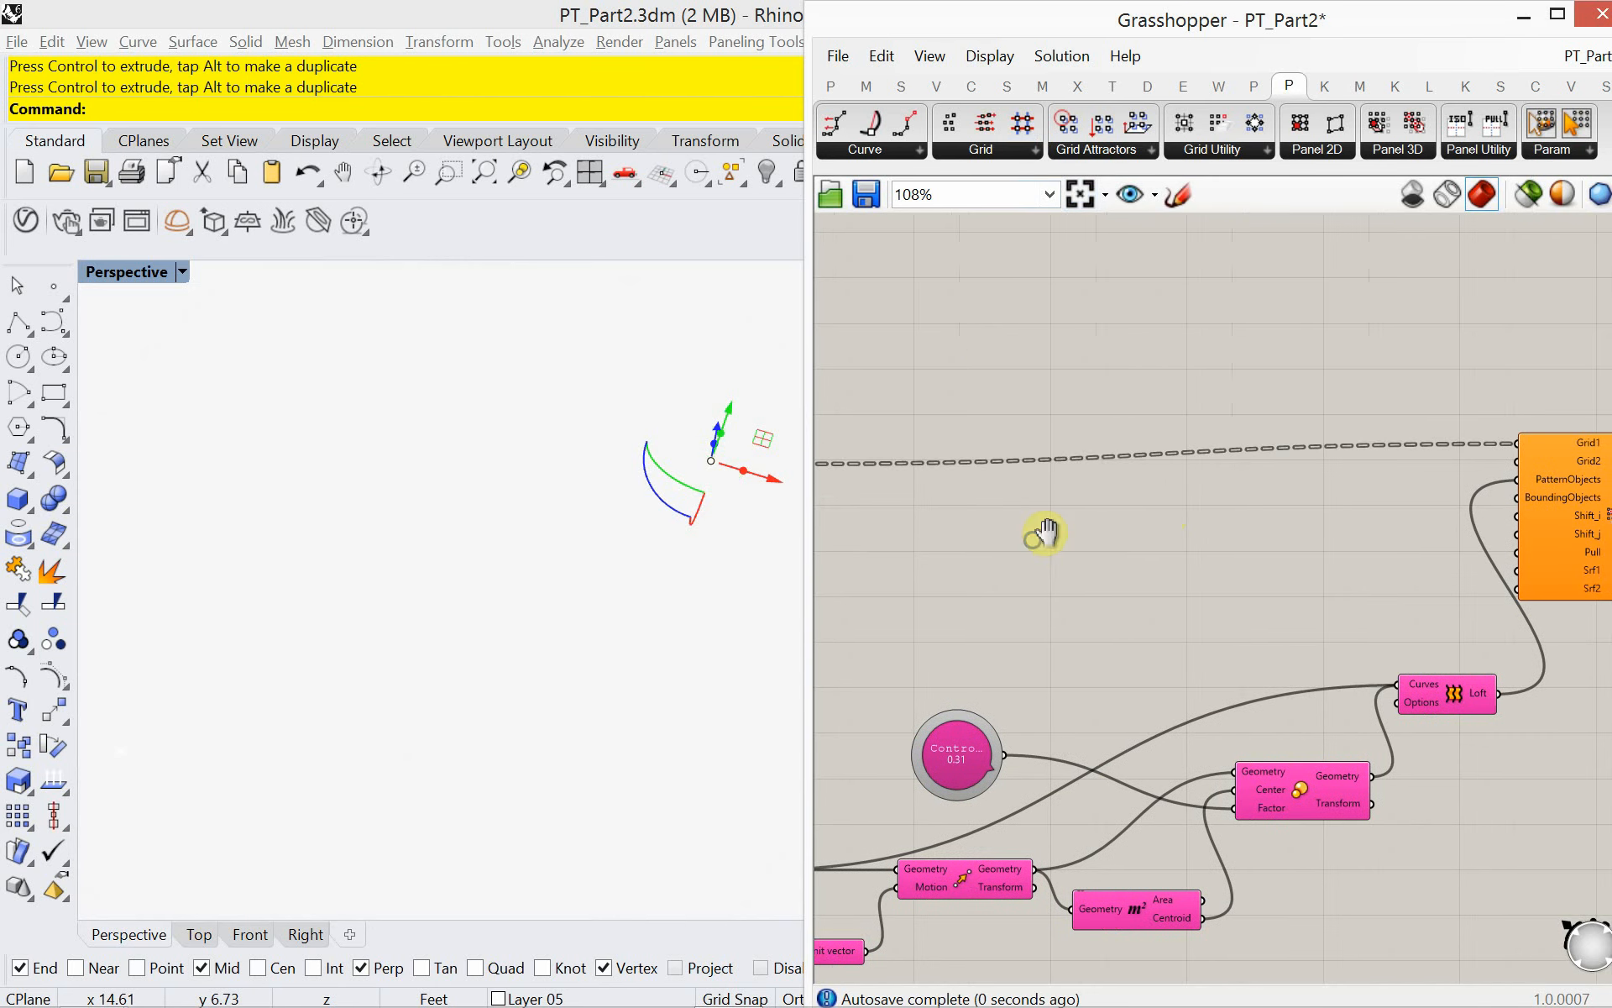
pyautogui.moveTo(1044, 532); pyautogui.dragTo(1189, 518, button='right')
pyautogui.moveTo(949, 537); pyautogui.dragTo(1454, 477)
pyautogui.scroll(-3, 1066, 543)
pyautogui.scroll(3, 1382, 491)
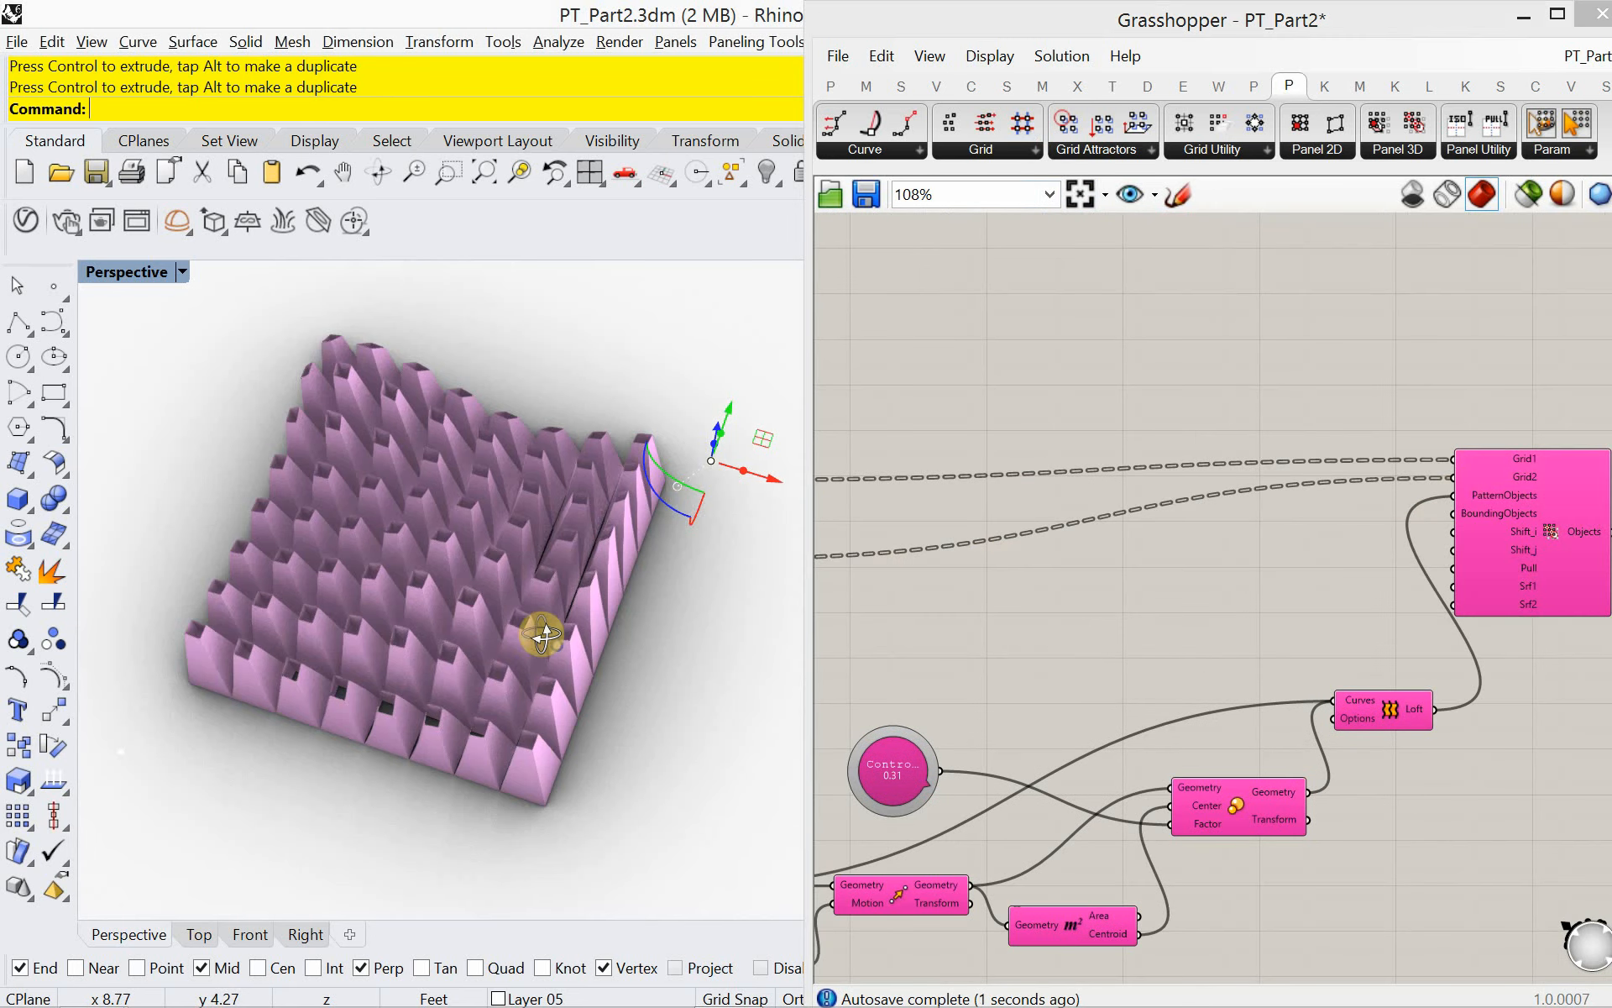
# - Select both surface parameters feeding the grids and limit the preview to selected objects
pyautogui.moveTo(540, 634)
pyautogui.mouseDown(button='right')
pyautogui.moveTo(504, 547)
pyautogui.moveTo(542, 505)
pyautogui.moveTo(601, 496)
pyautogui.moveTo(634, 532)
pyautogui.moveTo(506, 594)
pyautogui.moveTo(533, 611)
pyautogui.mouseUp(button='right')
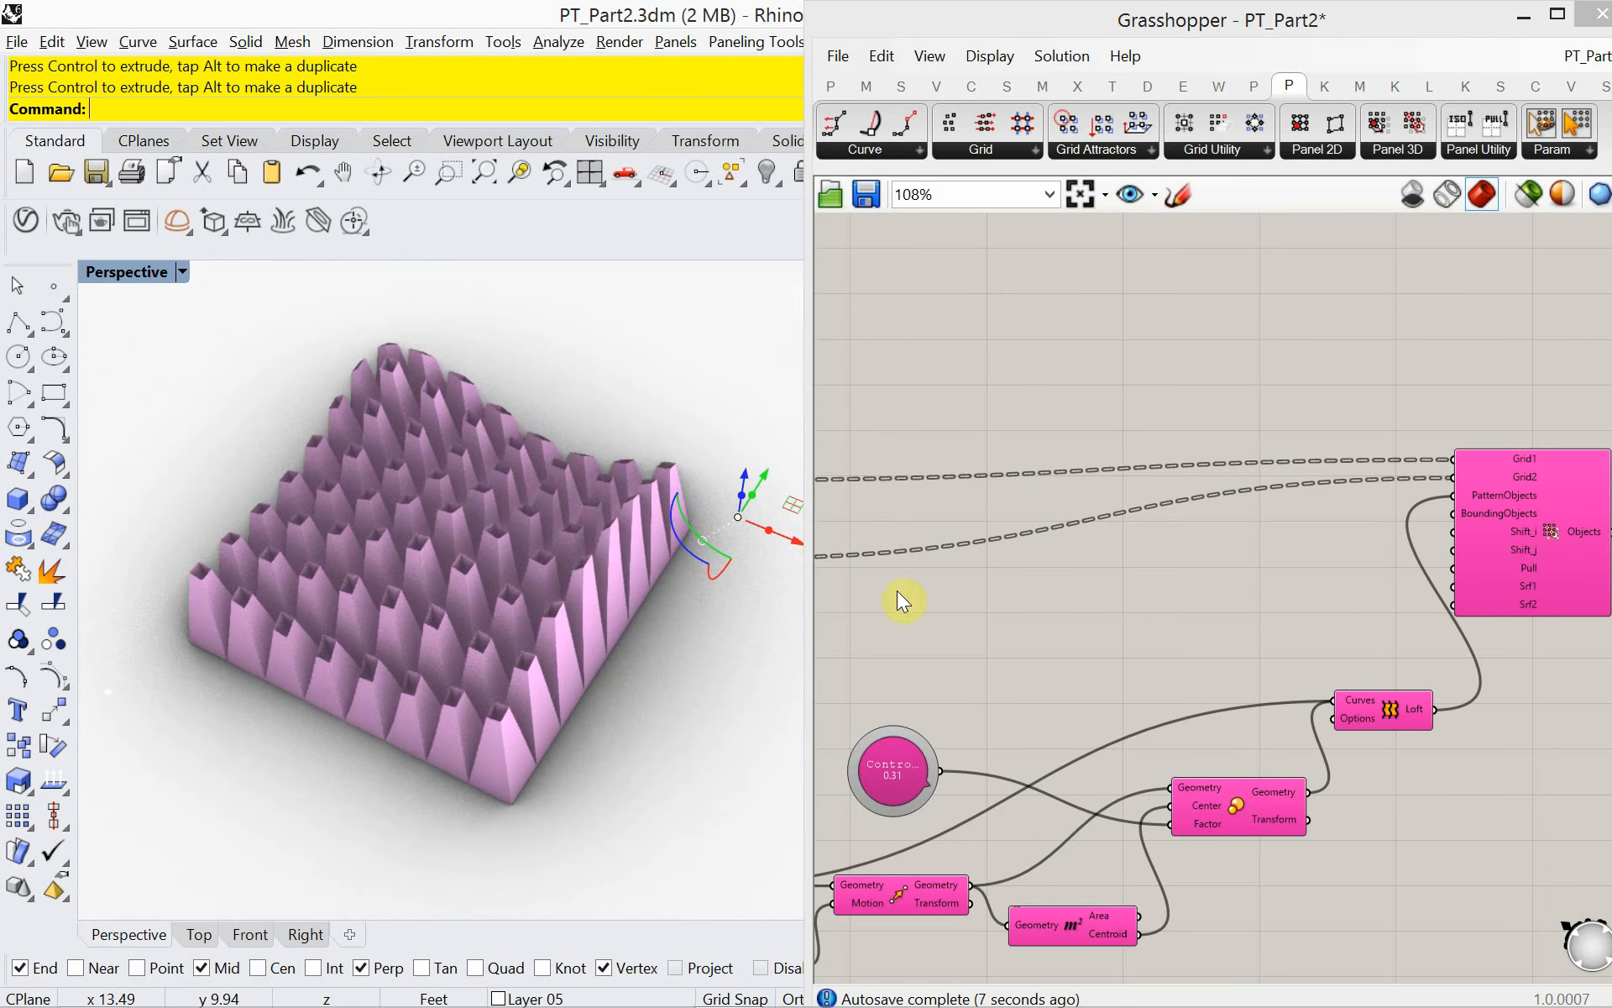
pyautogui.moveTo(897, 591); pyautogui.dragTo(1207, 619, button='right')
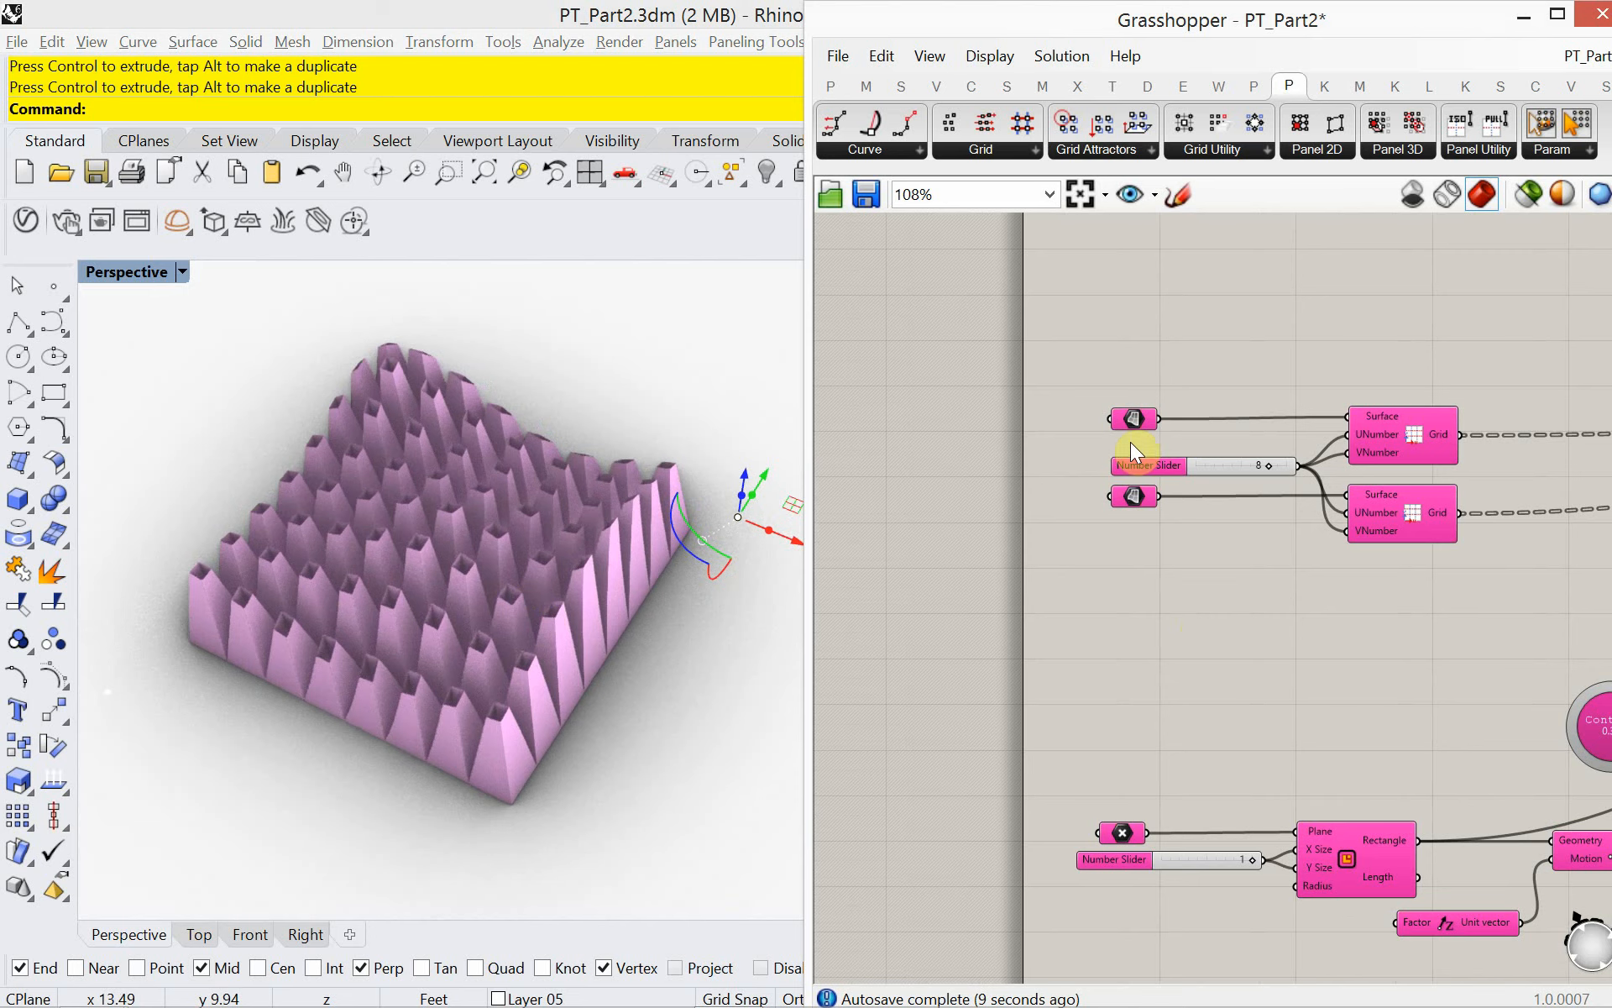
pyautogui.scroll(5, 1131, 442)
pyautogui.click(1112, 400)
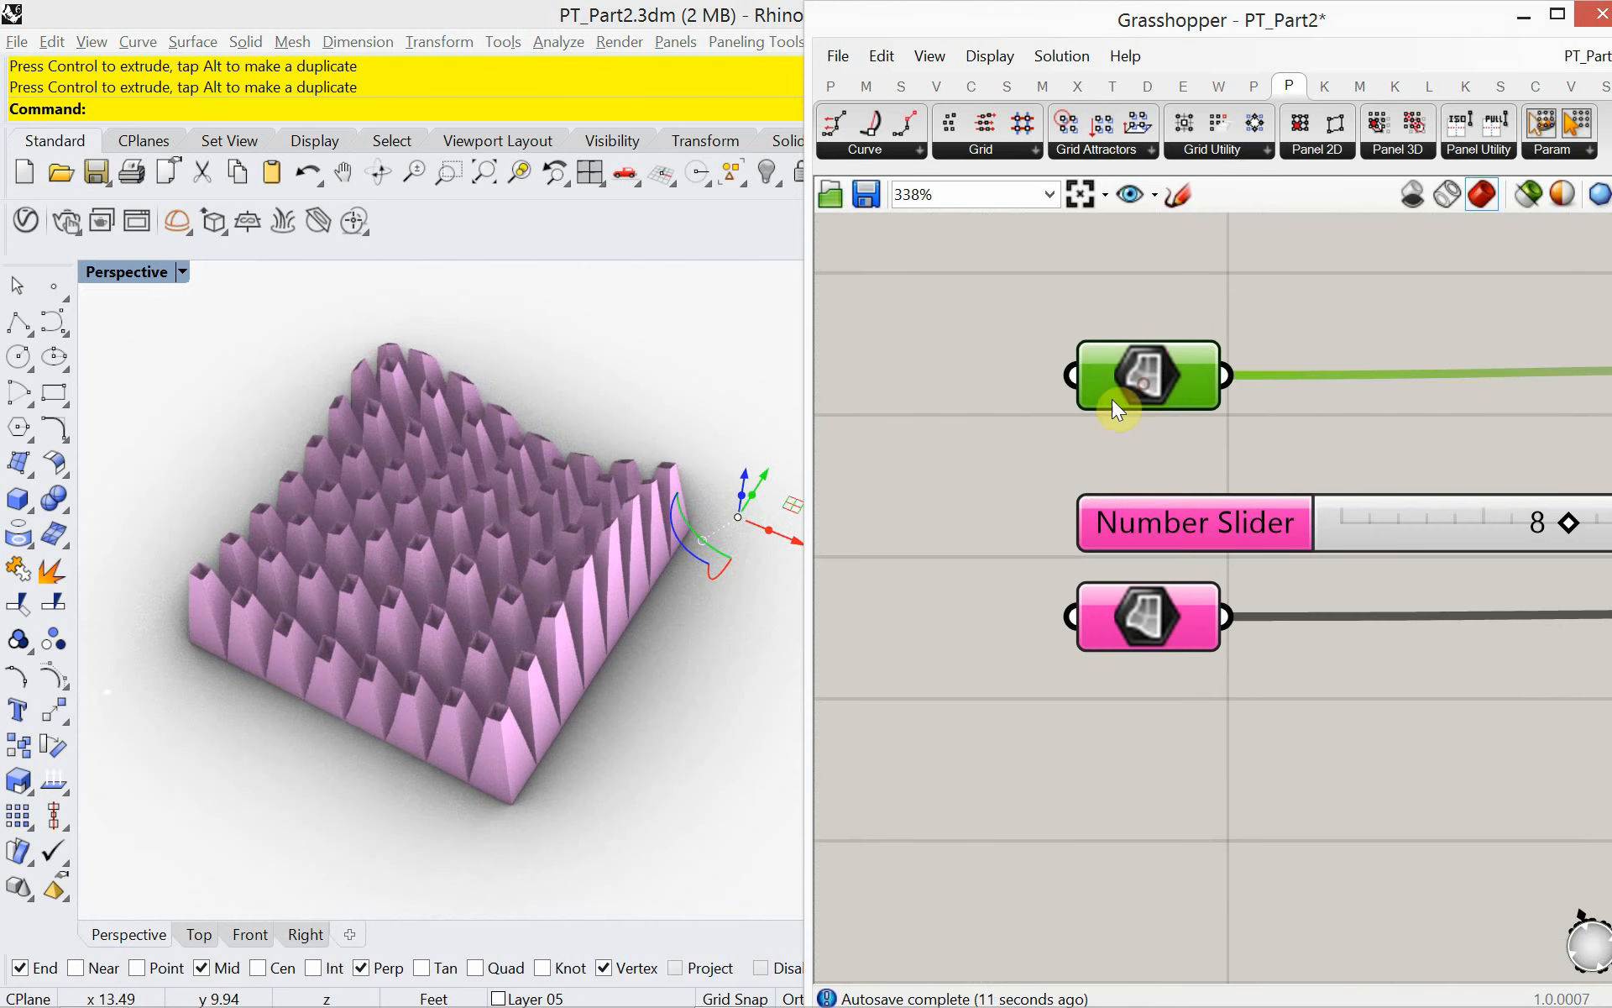
pyautogui.moveTo(586, 749); pyautogui.dragTo(554, 684, button='right')
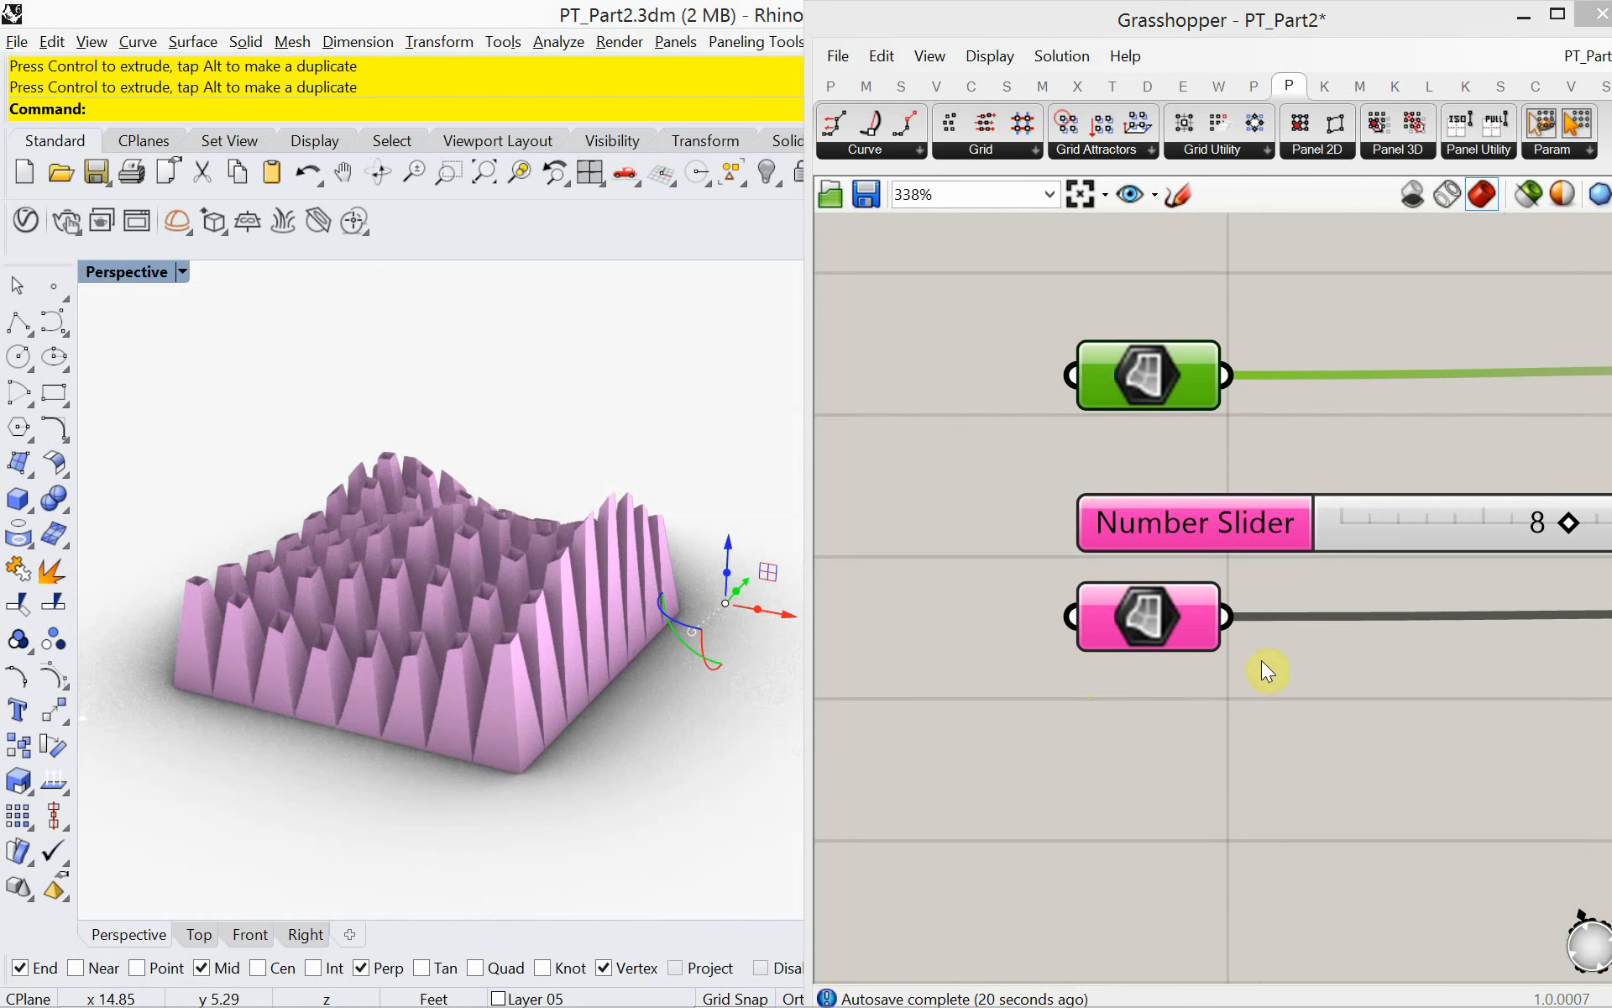
pyautogui.keyDown('shift'); pyautogui.click(1150, 615); pyautogui.keyUp('shift')
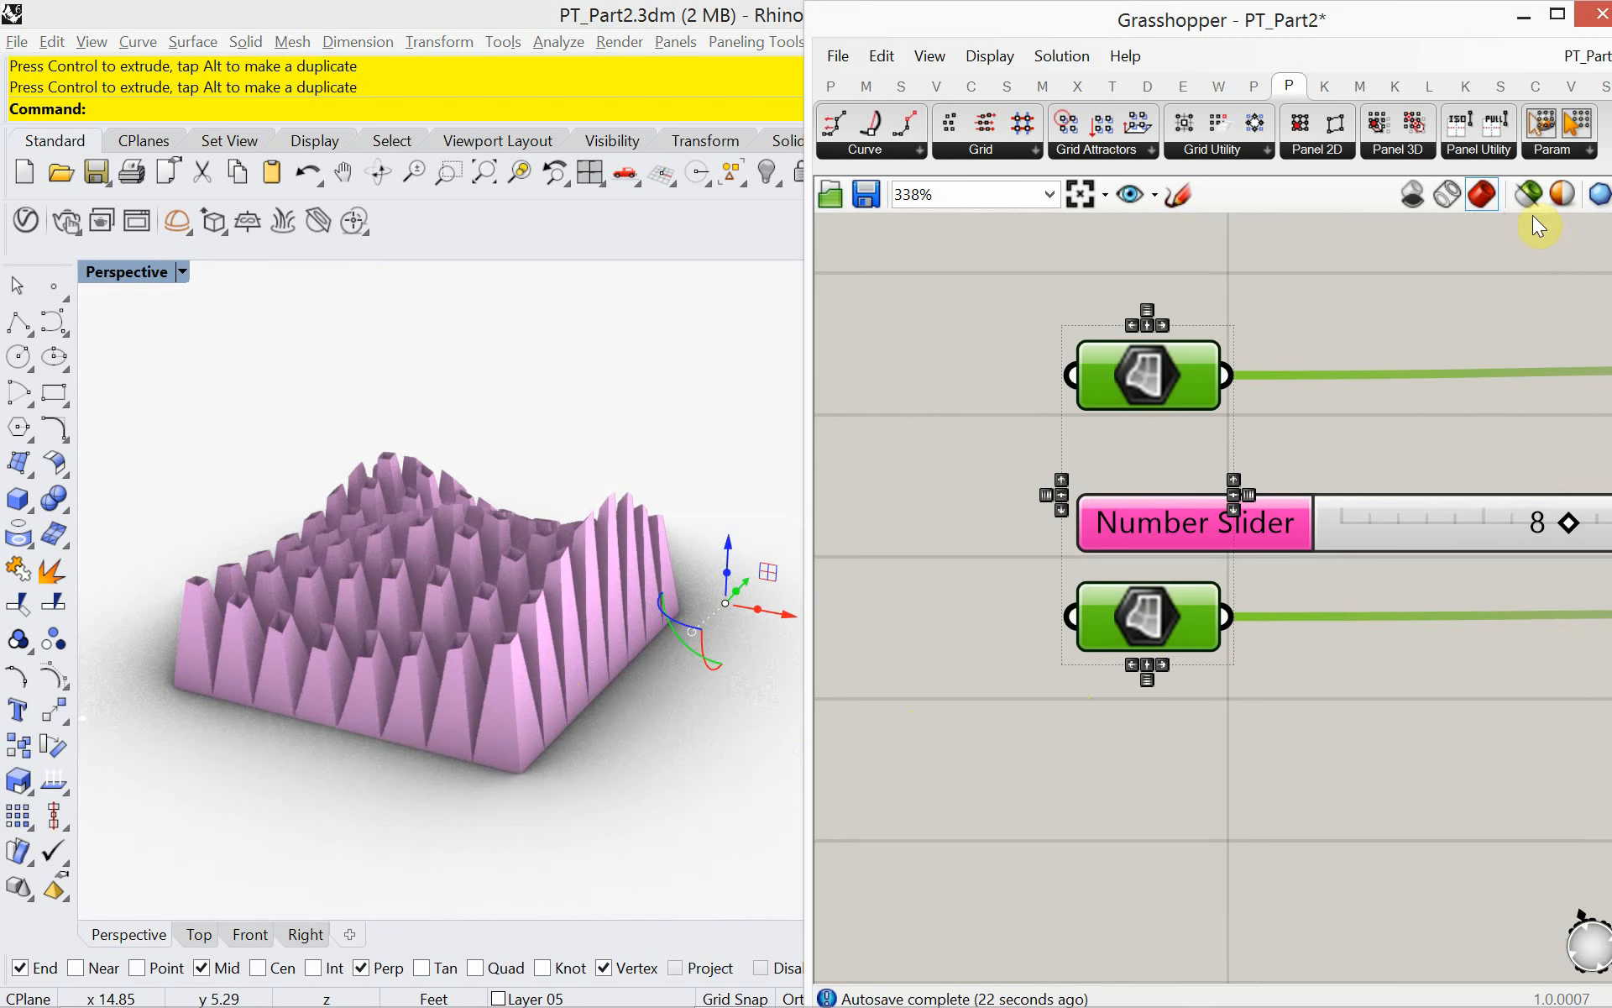
pyautogui.click(1527, 194)
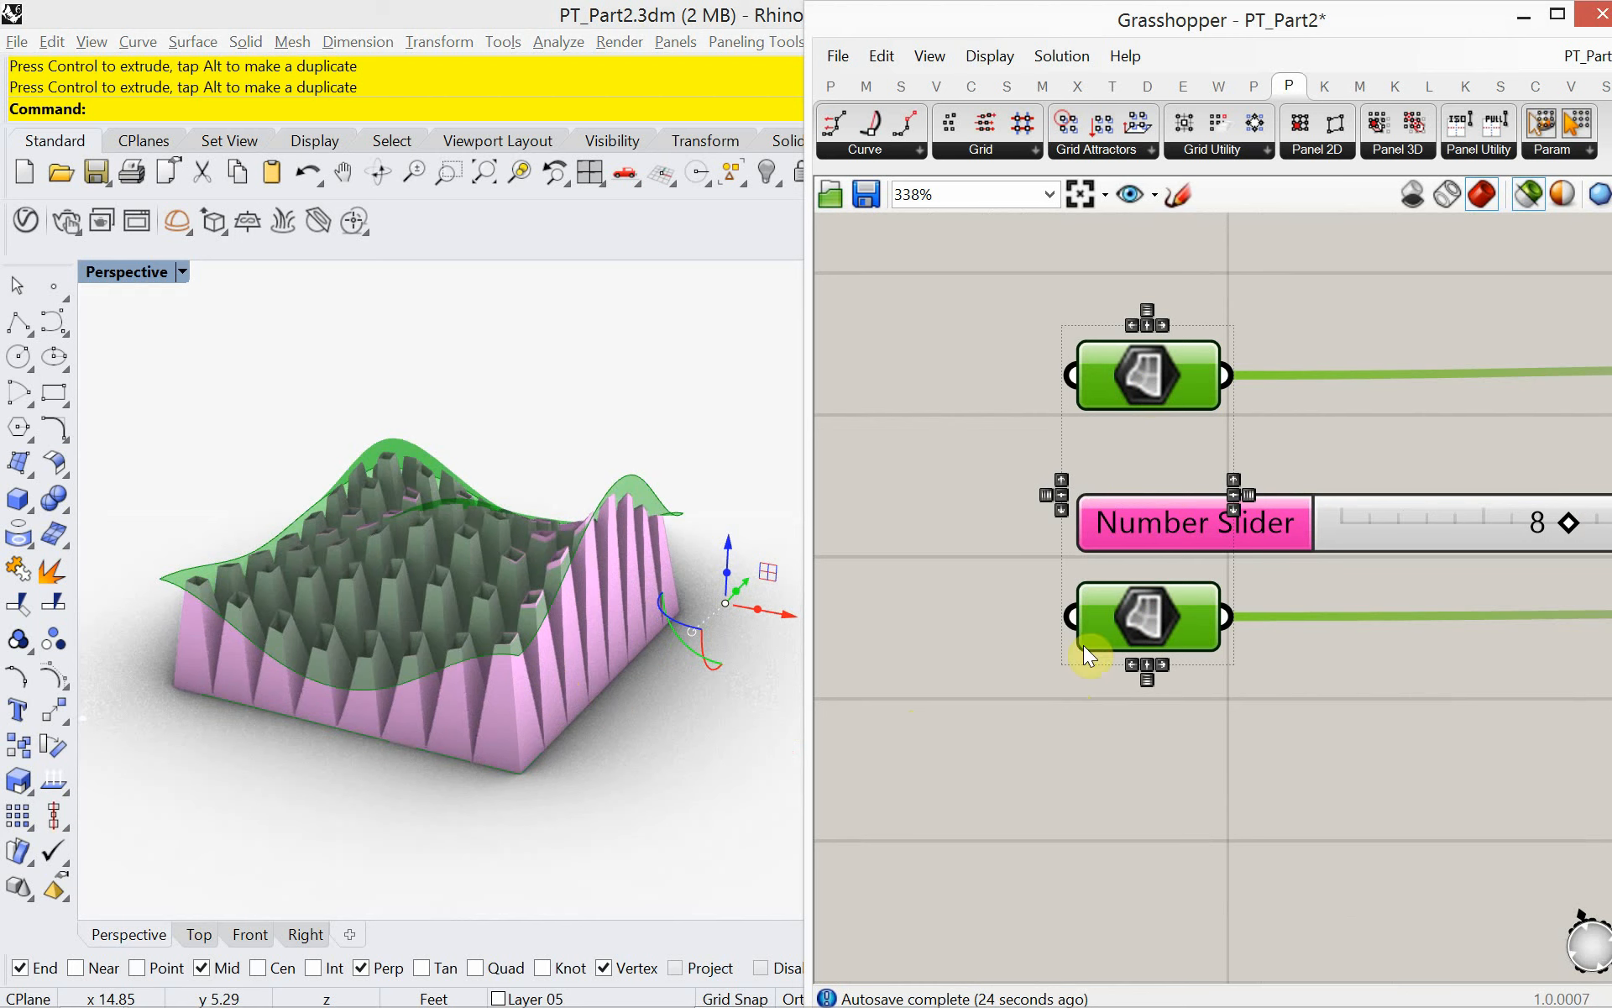
# - Examine the grid points over the panelled model, selecting both grid components together and the upper grid component alone
pyautogui.moveTo(593, 724)
pyautogui.mouseDown(button='right')
pyautogui.moveTo(558, 659)
pyautogui.moveTo(575, 578)
pyautogui.moveTo(565, 634)
pyautogui.moveTo(586, 753)
pyautogui.mouseUp(button='right')
pyautogui.moveTo(551, 696)
pyautogui.mouseDown(button='right')
pyautogui.moveTo(461, 669)
pyautogui.moveTo(540, 648)
pyautogui.moveTo(617, 674)
pyautogui.moveTo(556, 622)
pyautogui.moveTo(551, 551)
pyautogui.moveTo(532, 684)
pyautogui.moveTo(554, 694)
pyautogui.mouseUp(button='right')
pyautogui.moveTo(1137, 763); pyautogui.dragTo(1030, 748, button='right')
pyautogui.scroll(-3, 1050, 743)
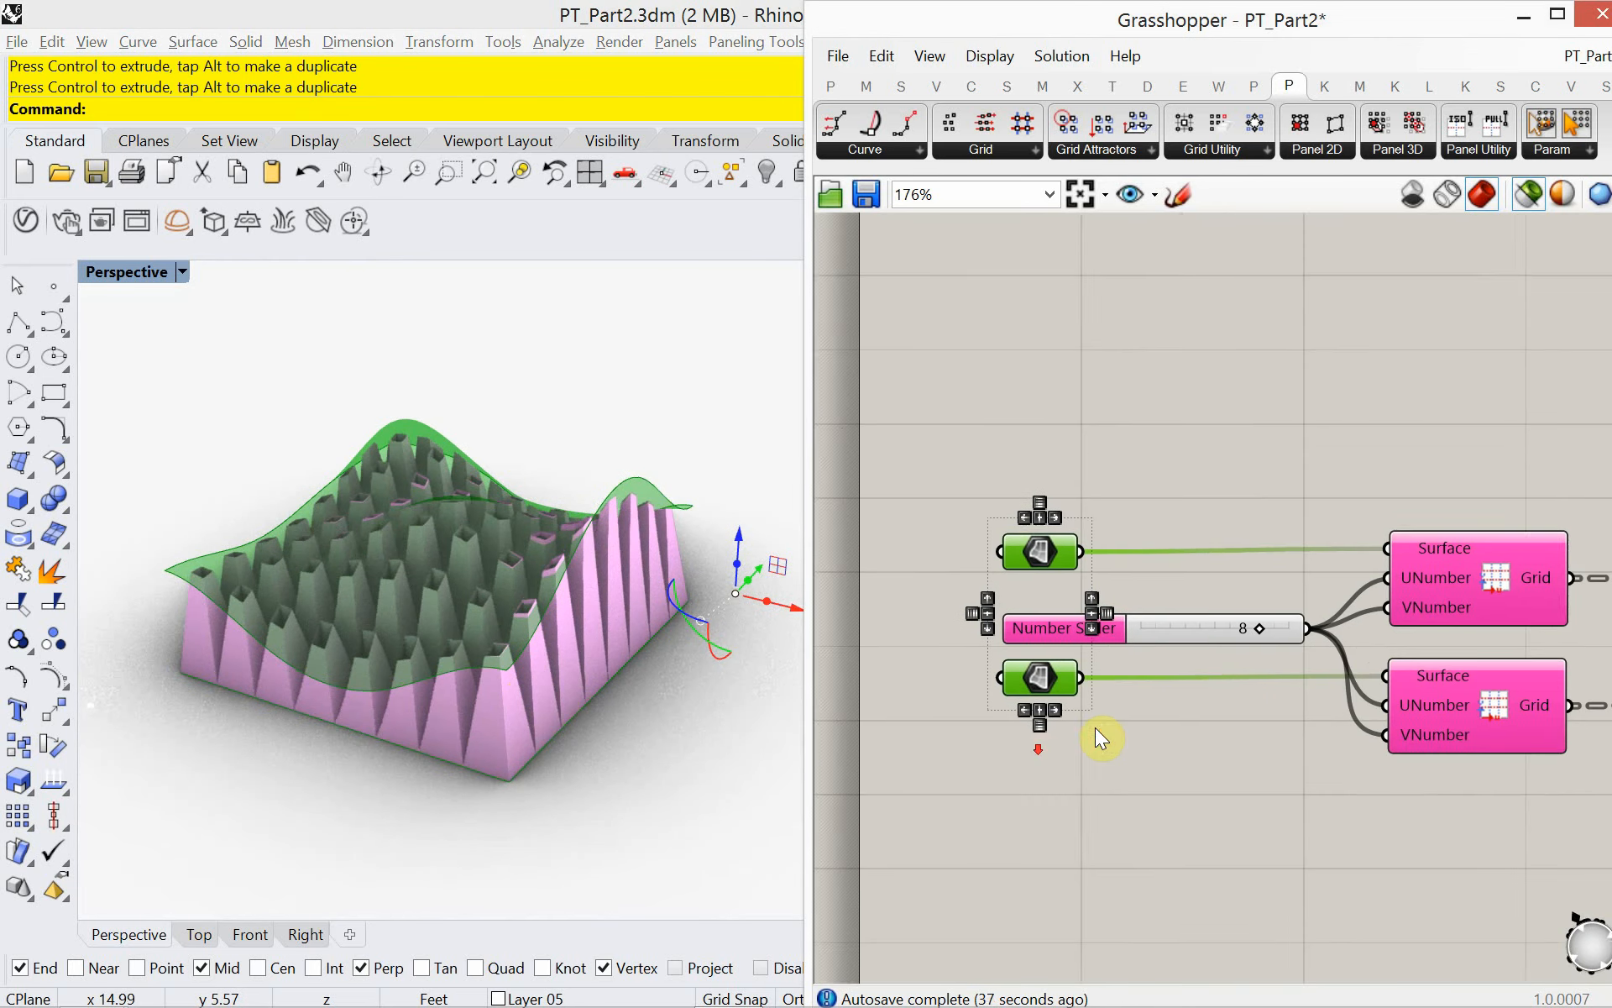
pyautogui.moveTo(1014, 680); pyautogui.dragTo(999, 697, button='right')
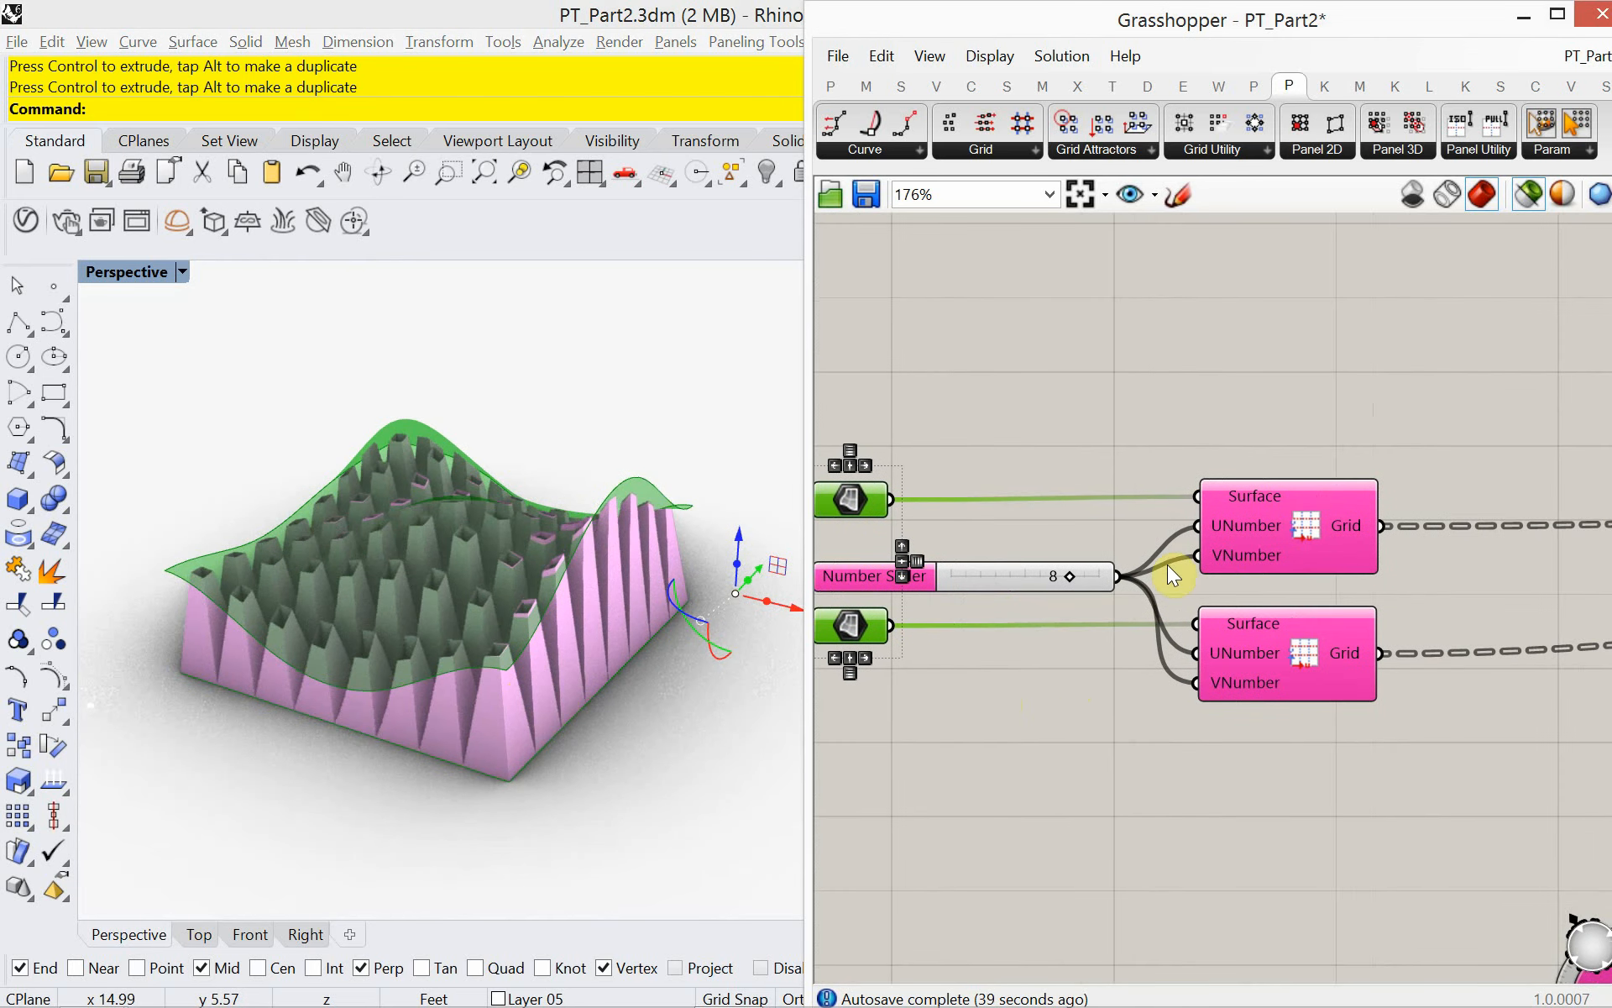
pyautogui.keyDown('shift'); pyautogui.click(1244, 537); pyautogui.keyUp('shift')
pyautogui.keyDown('shift'); pyautogui.click(1278, 652); pyautogui.keyUp('shift')
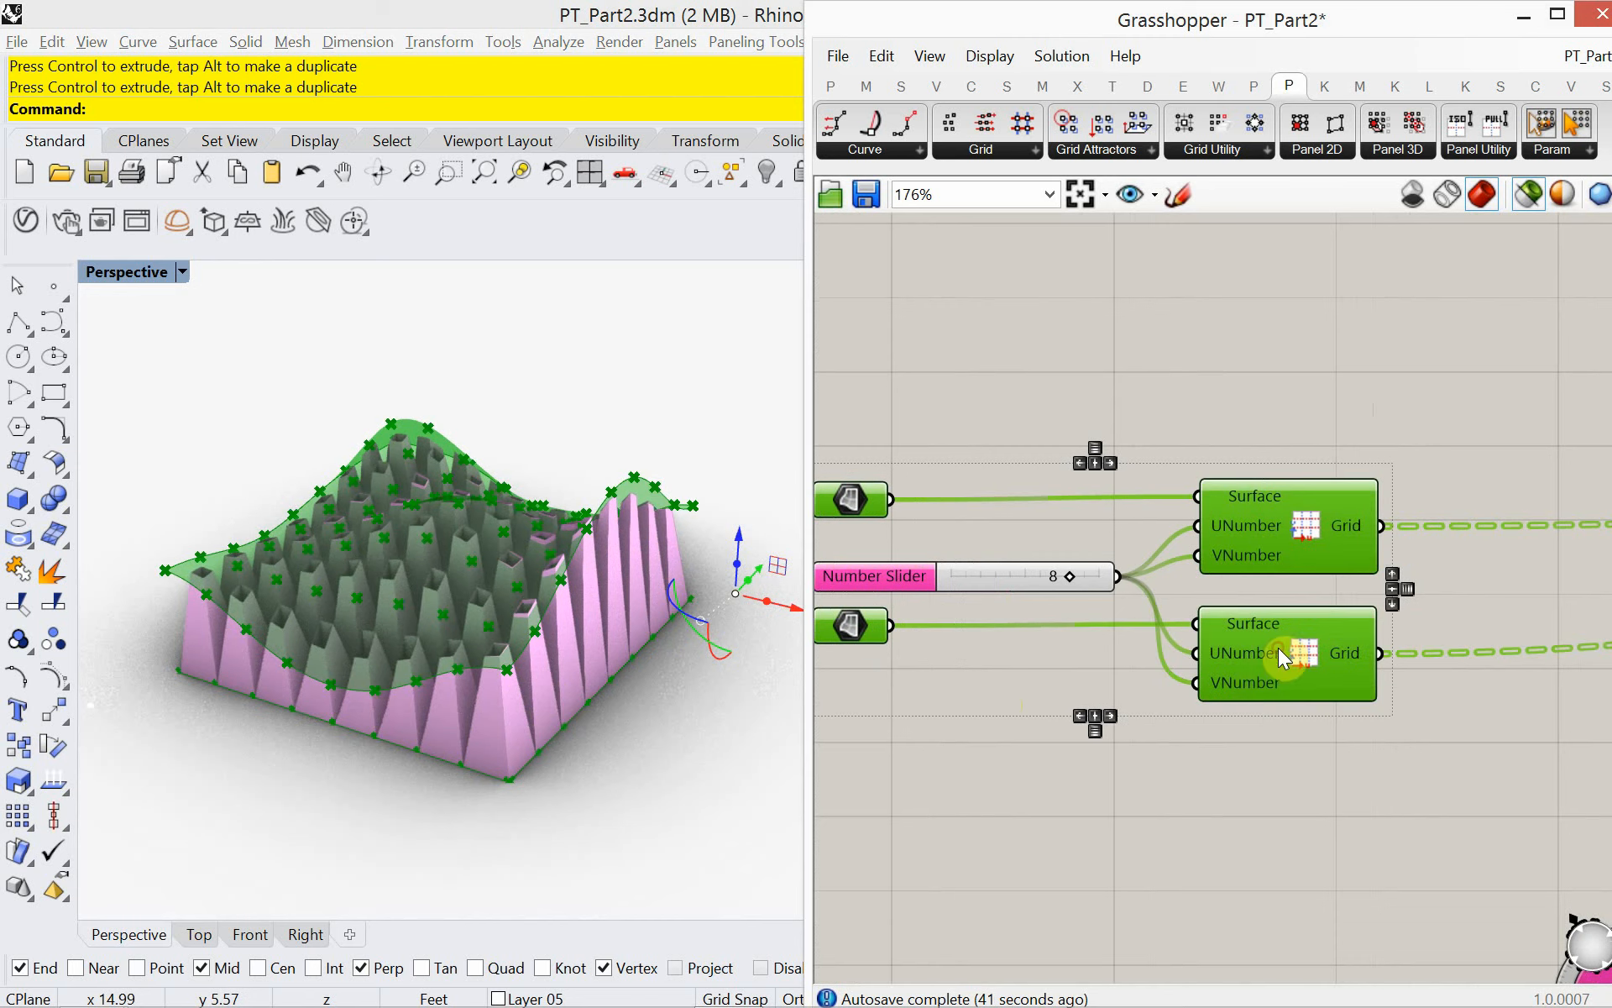
pyautogui.moveTo(529, 619); pyautogui.dragTo(524, 685, button='right')
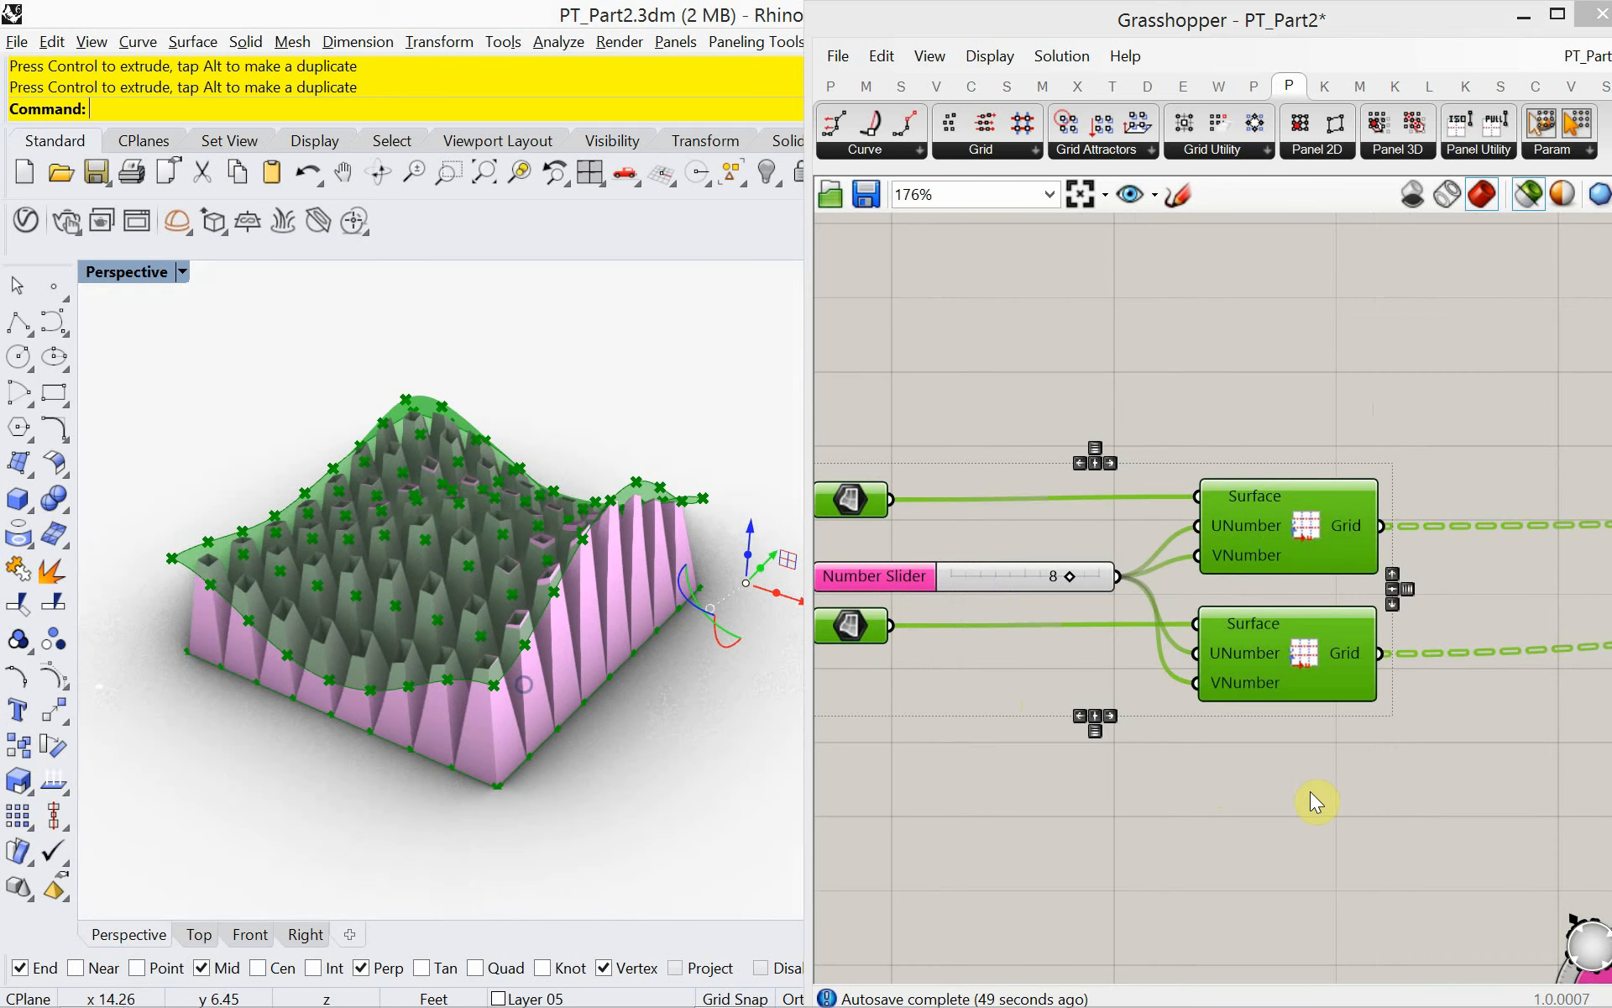
pyautogui.moveTo(1317, 798); pyautogui.dragTo(1051, 659, button='right')
pyautogui.scroll(-2, 1098, 704)
pyautogui.moveTo(509, 588); pyautogui.dragTo(540, 641, button='right')
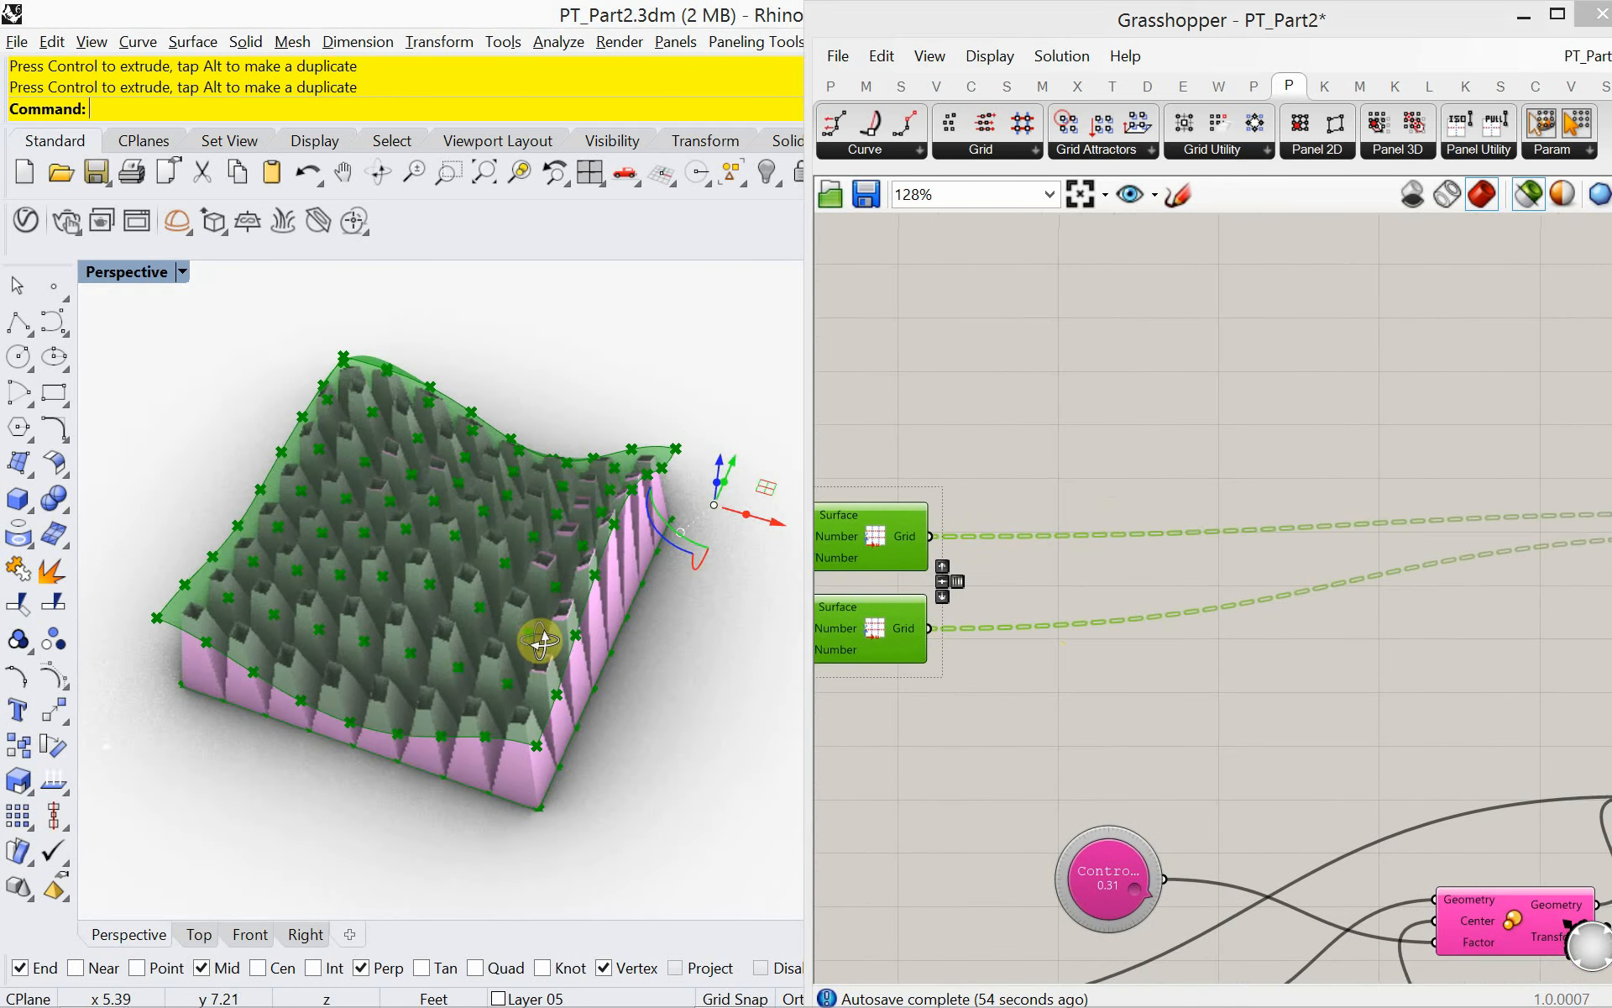
pyautogui.moveTo(940, 596); pyautogui.dragTo(1086, 583, button='right')
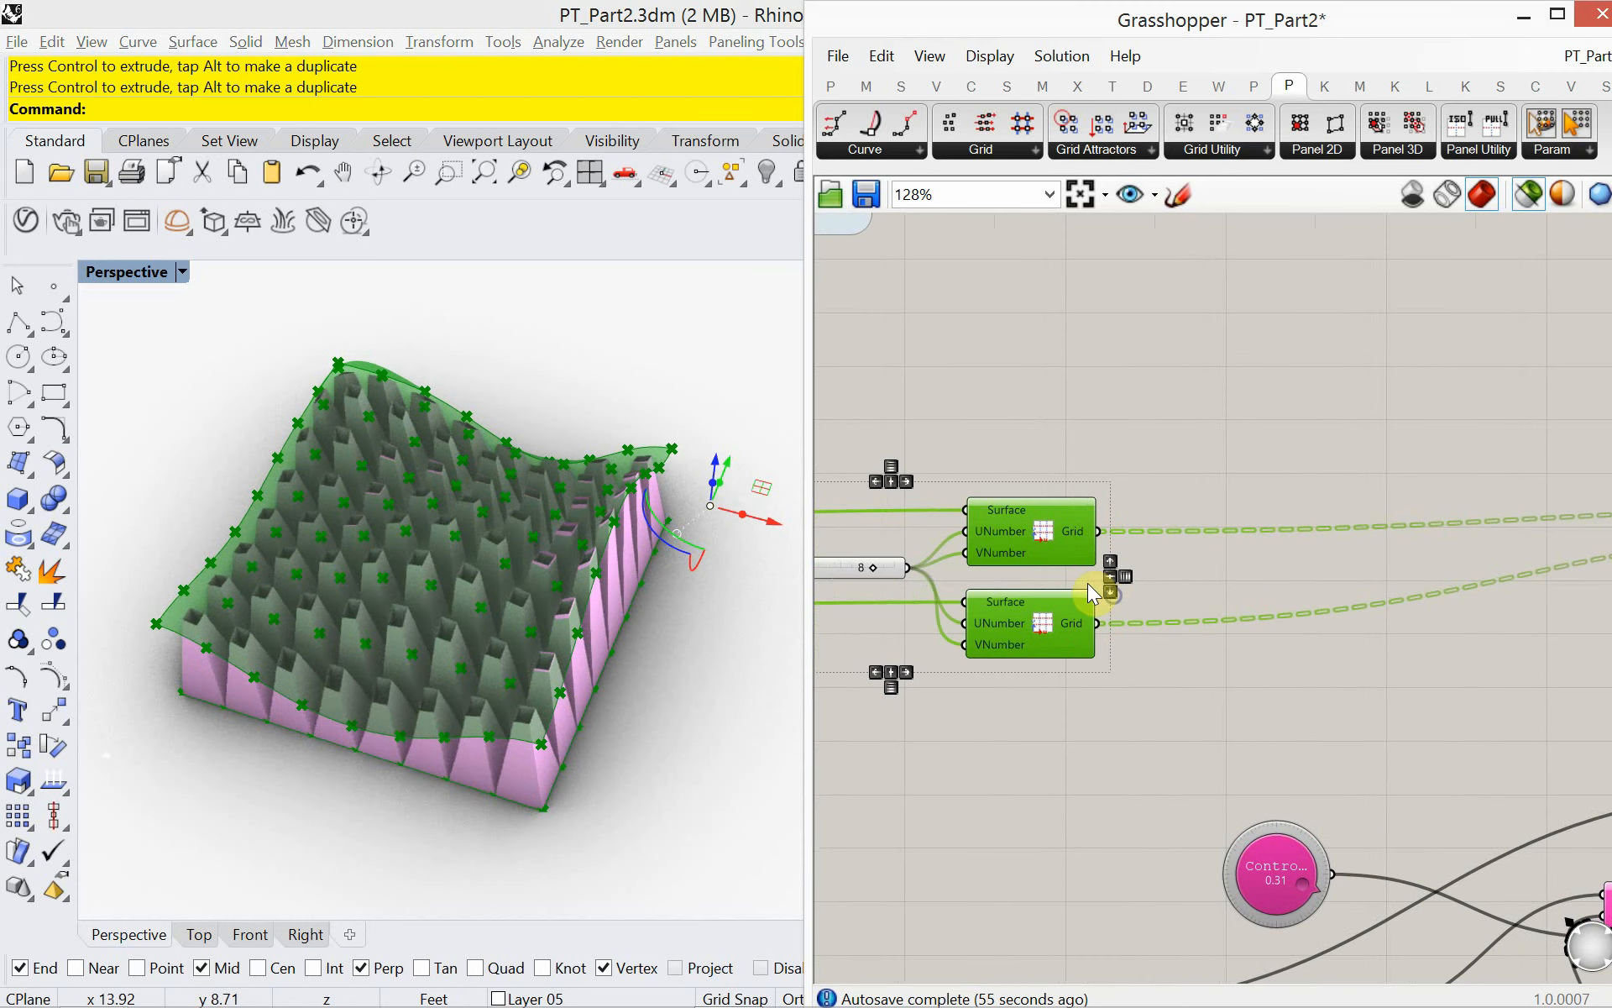
pyautogui.click(1045, 467)
pyautogui.click(1055, 537)
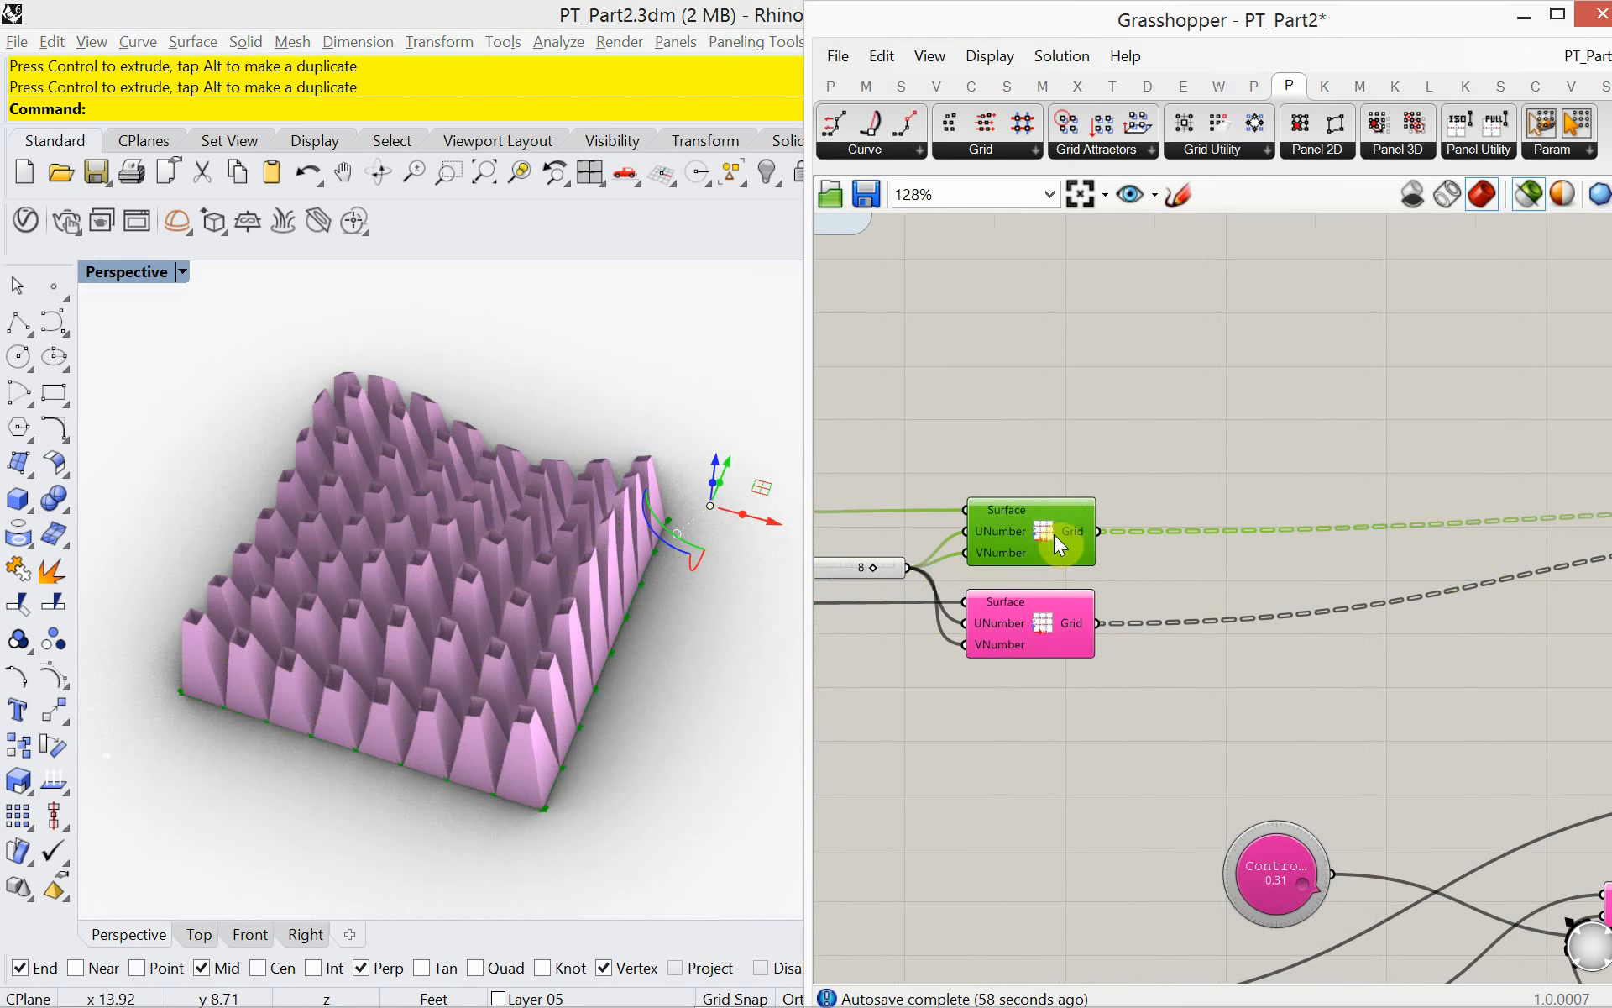
# - Try to turn off the preview of the Custom Preview component that displays the morphed panels
pyautogui.scroll(-3, 1054, 535)
pyautogui.moveTo(1281, 583); pyautogui.dragTo(1073, 576, button='right')
pyautogui.moveTo(1376, 577); pyautogui.dragTo(1063, 516, button='right')
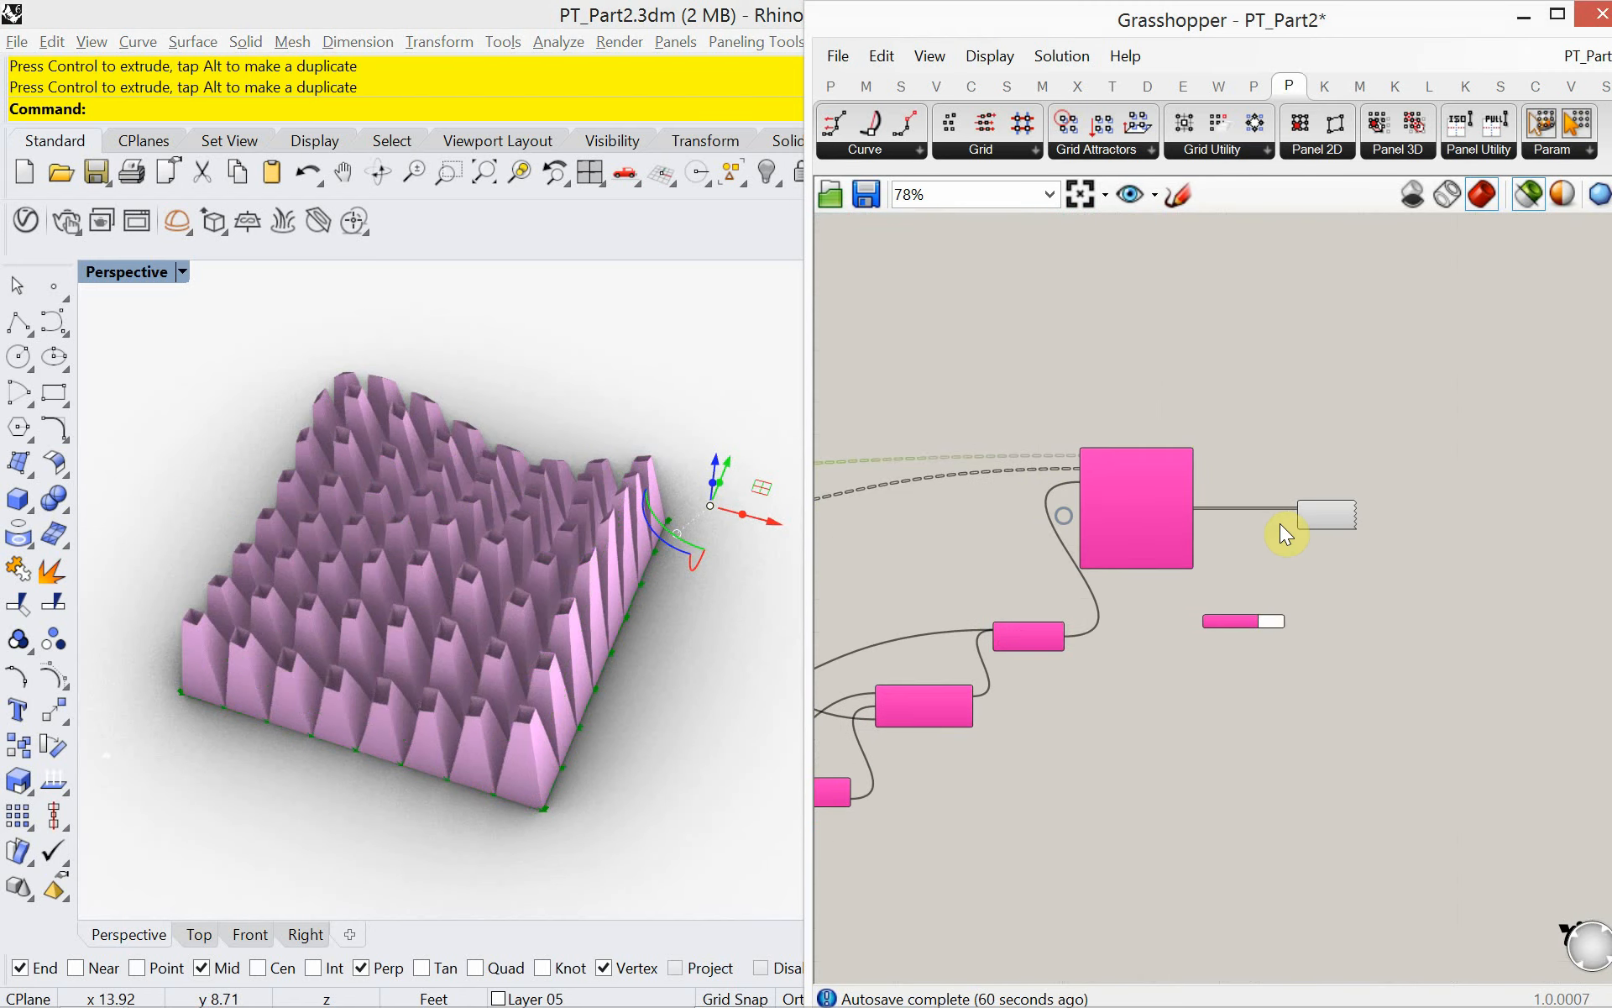
pyautogui.click(1327, 524)
pyautogui.rightClick(1322, 591)
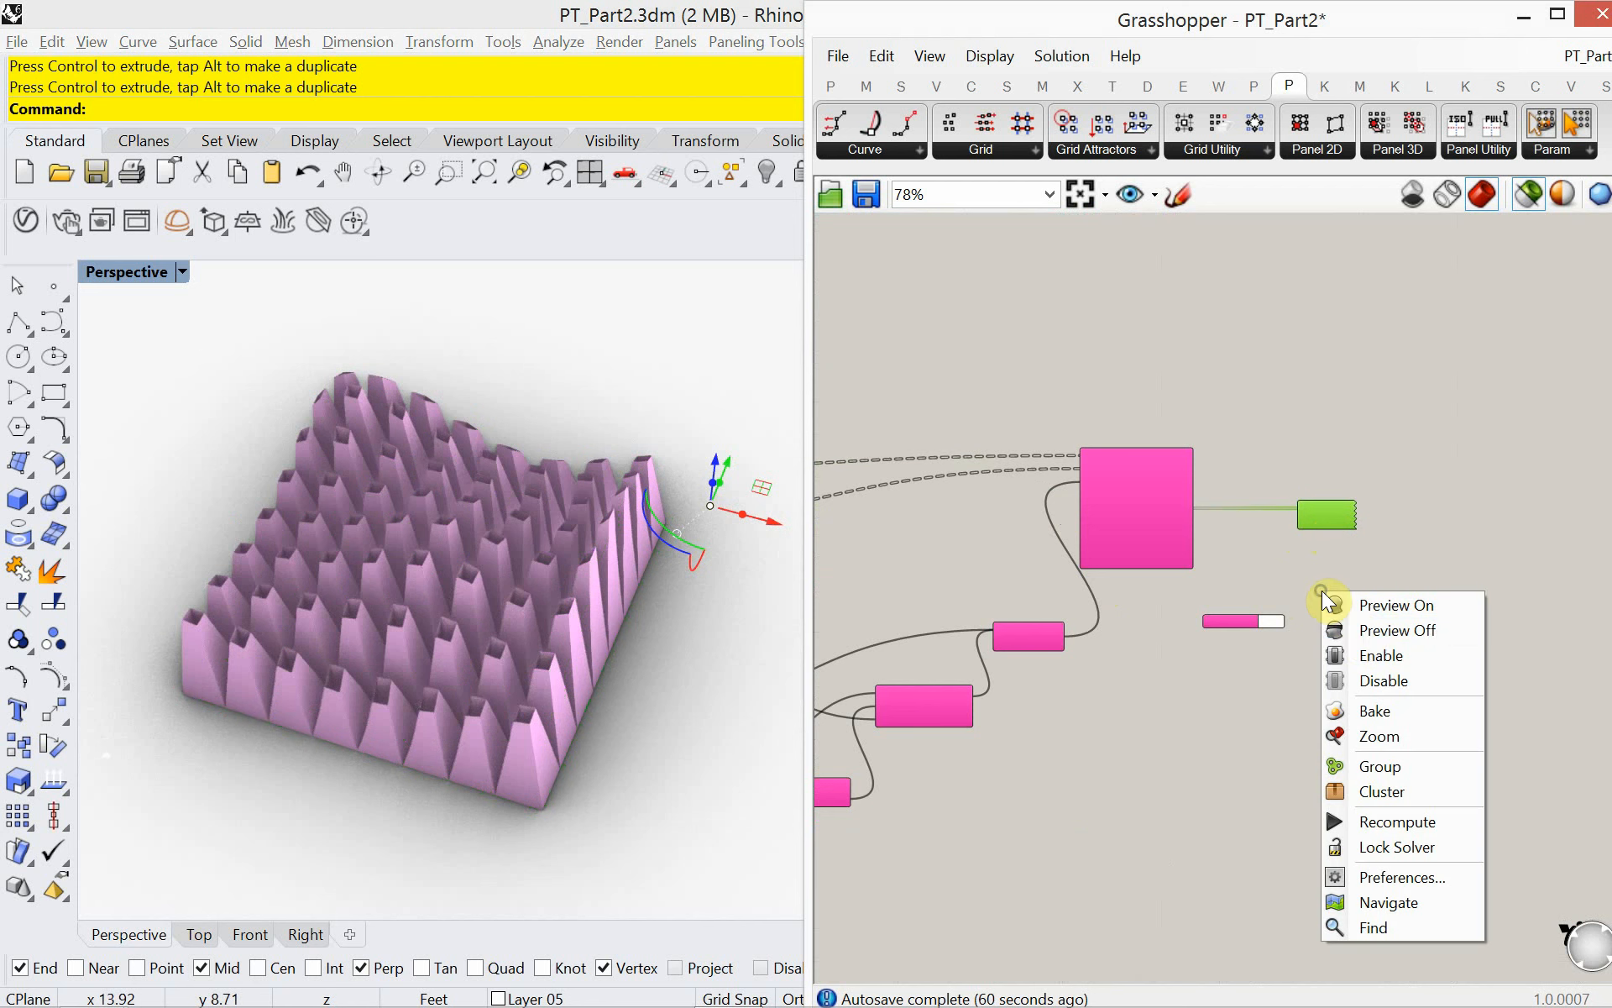
pyautogui.click(1357, 630)
pyautogui.scroll(3, 1276, 551)
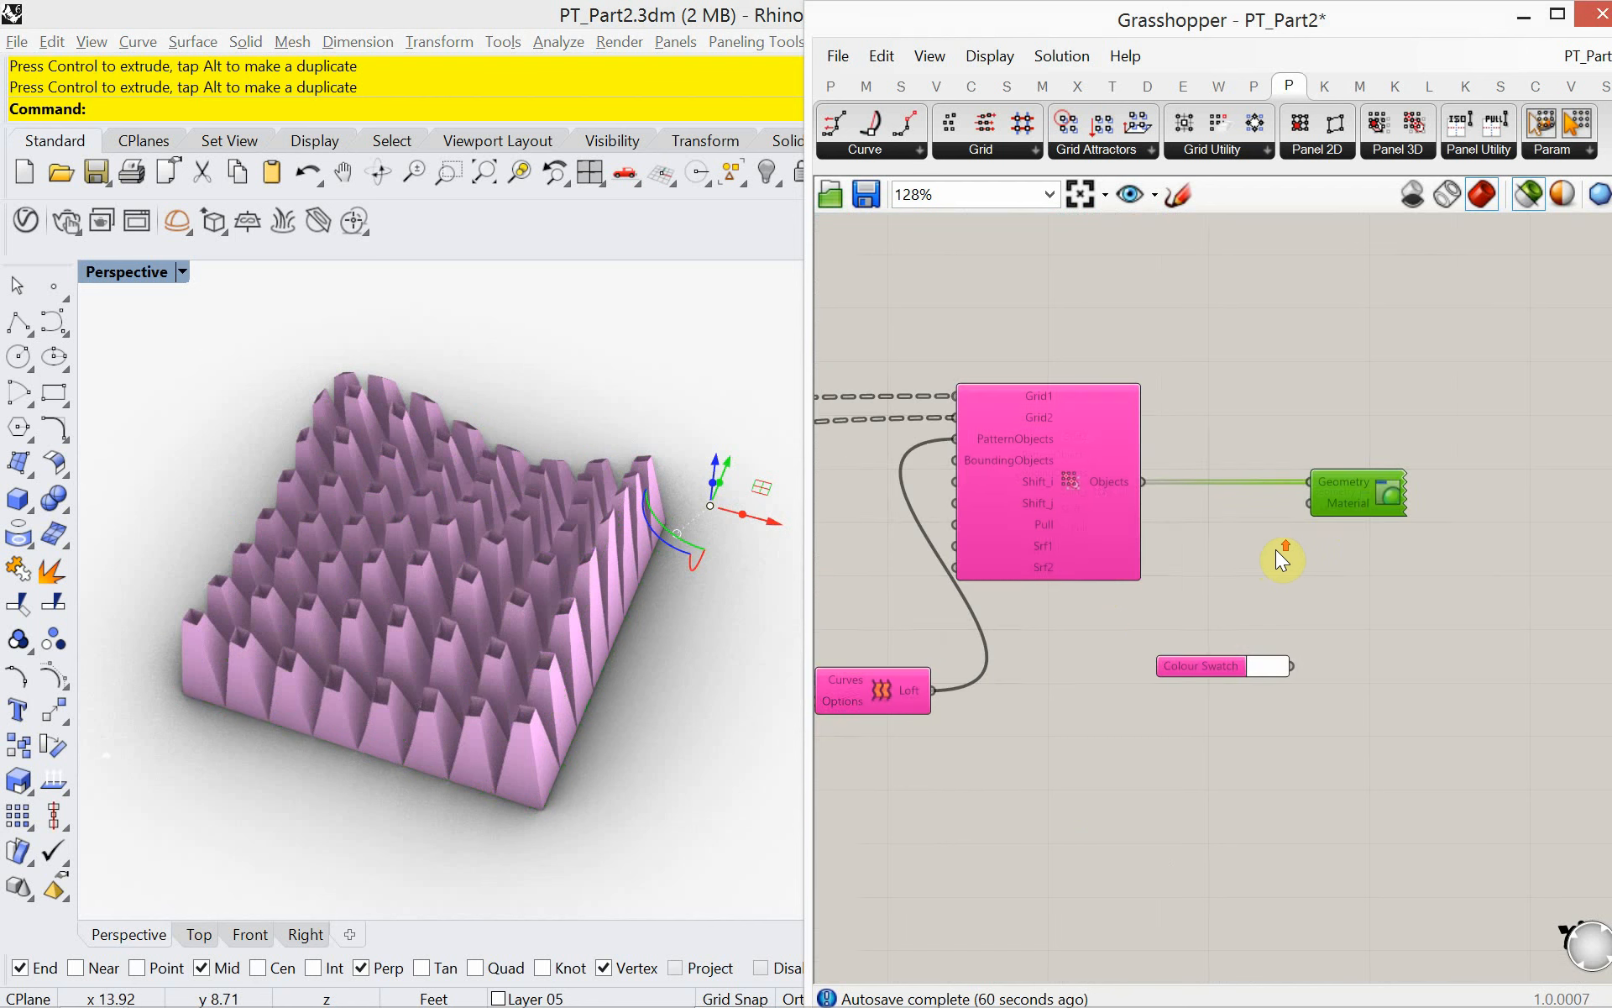
pyautogui.rightClick(1337, 498)
pyautogui.click(1357, 398)
pyautogui.rightClick(1358, 398)
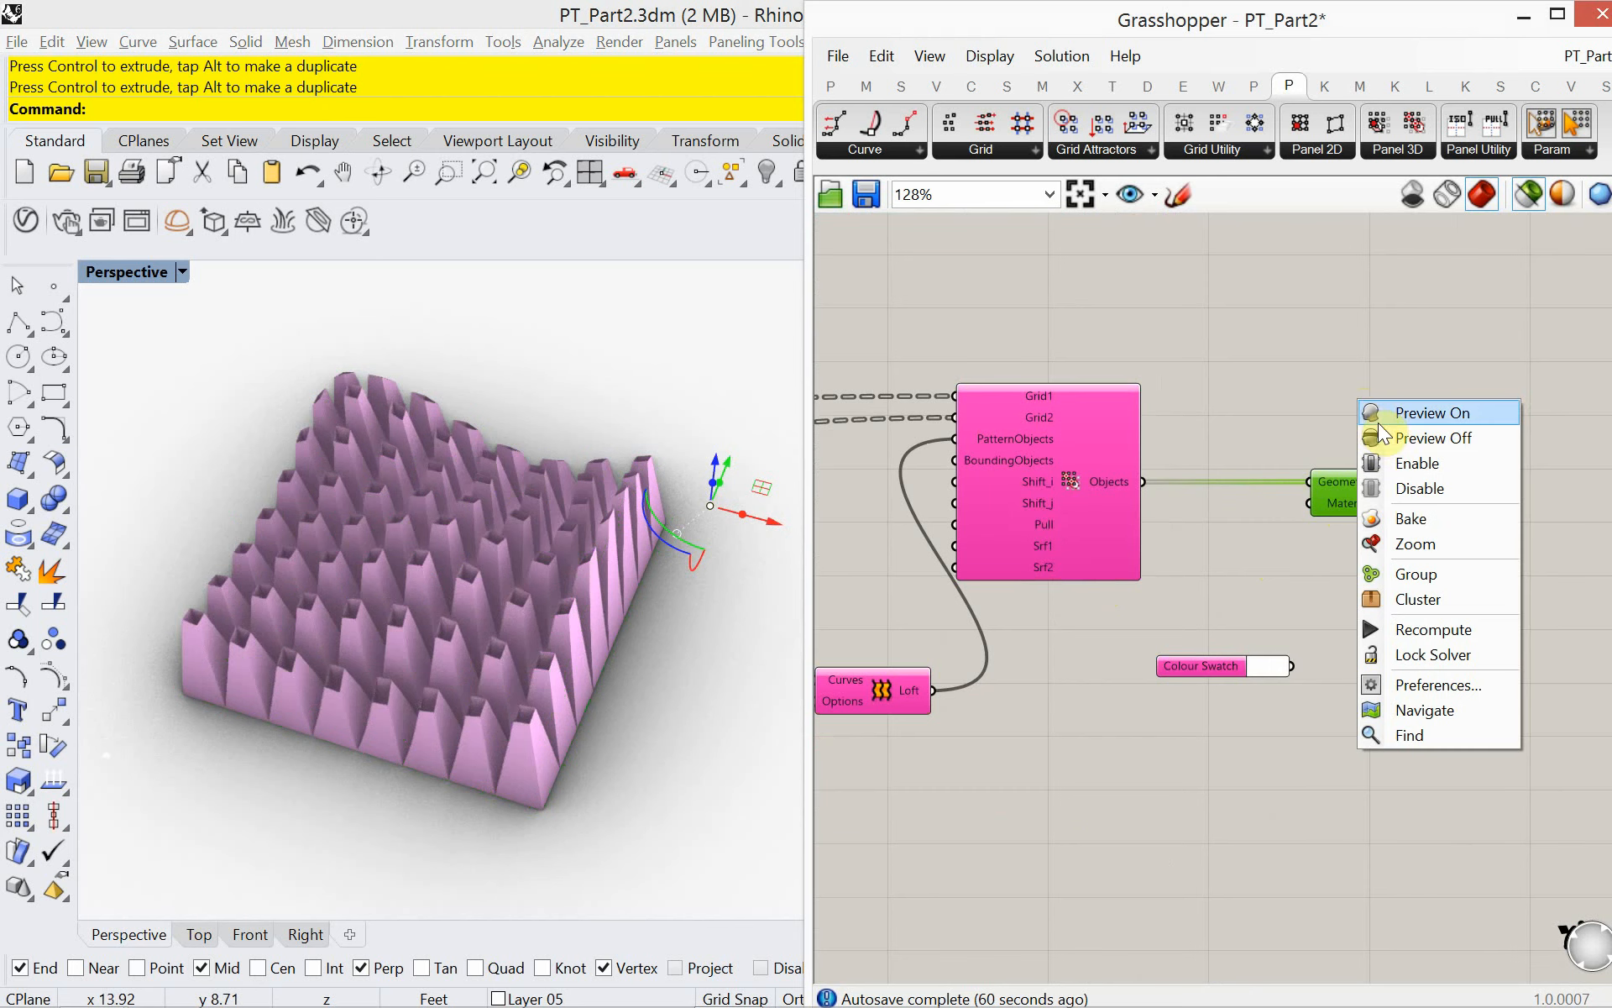
pyautogui.click(1384, 430)
# - Disconnect the panel component's Objects output from the Custom Preview's Geometry input, and select the upper grid component to show its points
pyautogui.moveTo(1142, 485); pyautogui.dragTo(1314, 485)
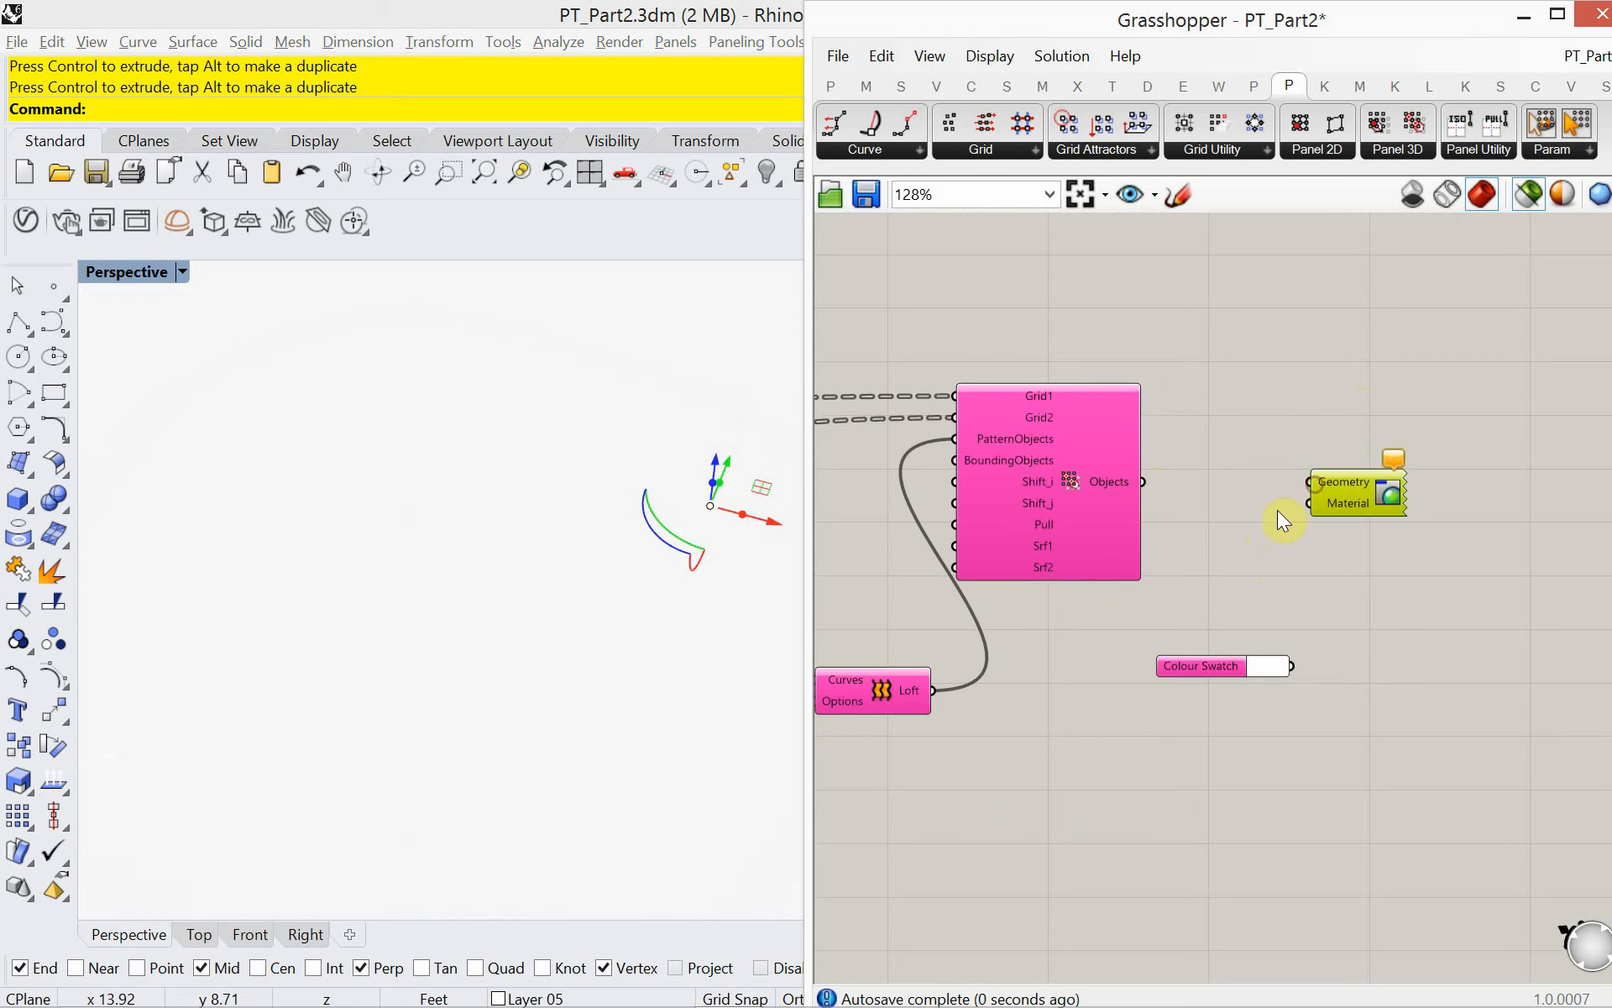
pyautogui.moveTo(1044, 577); pyautogui.dragTo(1372, 612, button='right')
pyautogui.scroll(-3, 1372, 612)
pyautogui.moveTo(970, 594); pyautogui.dragTo(1155, 606, button='right')
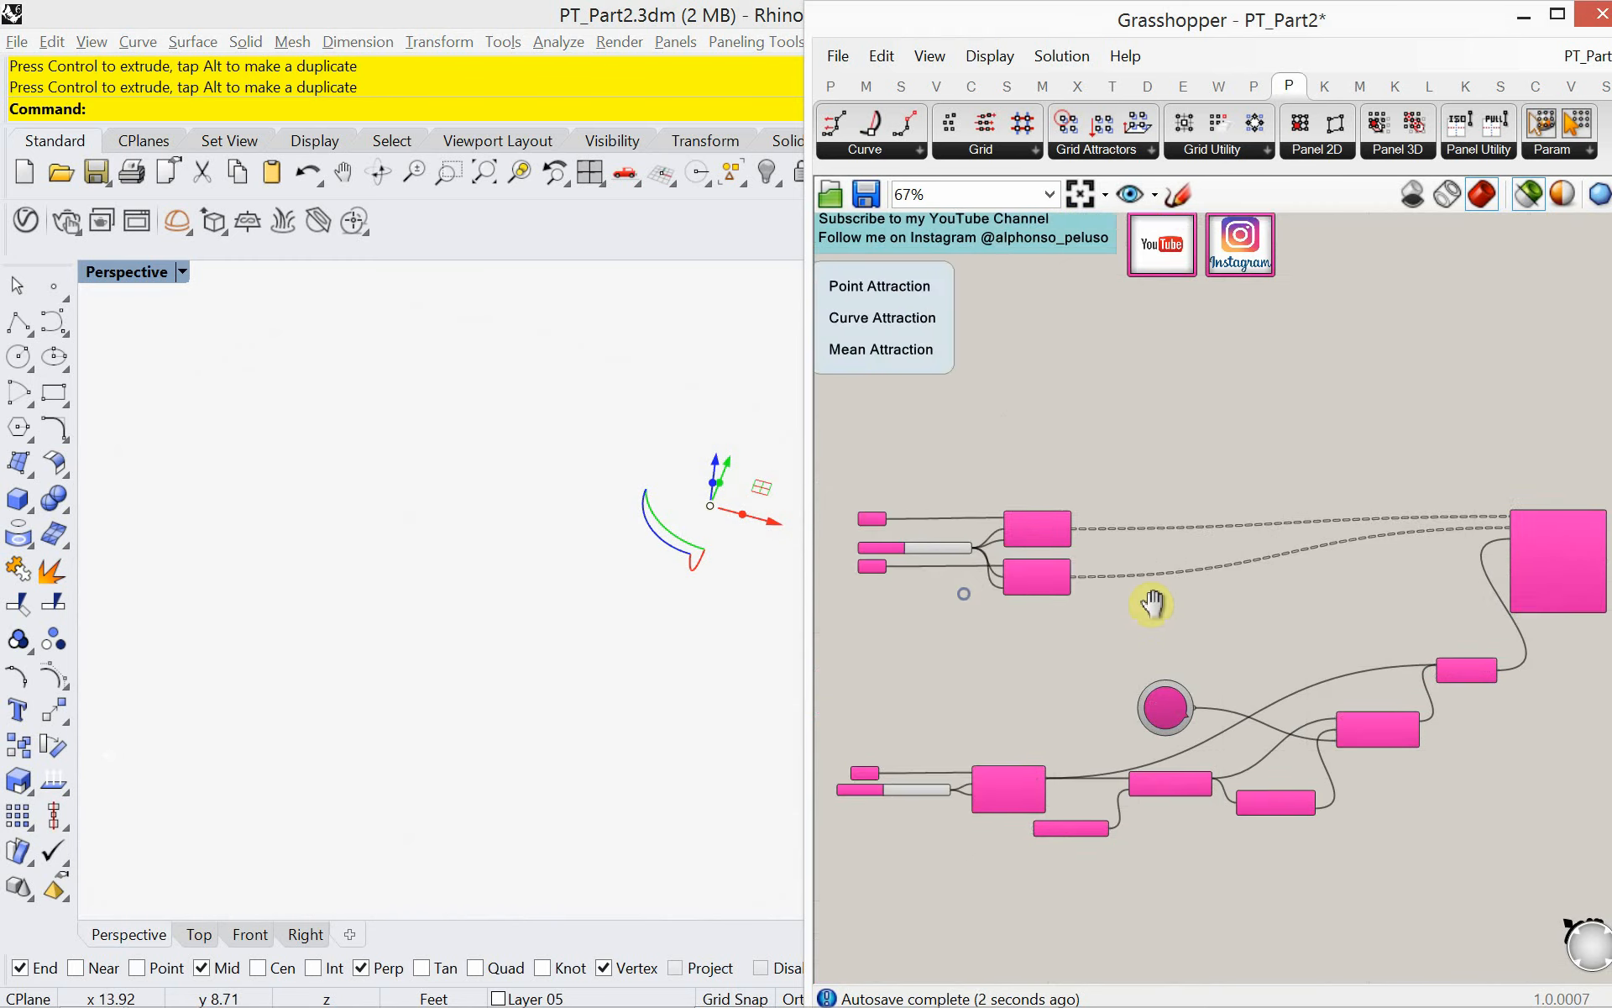
pyautogui.scroll(3, 983, 561)
pyautogui.moveTo(981, 561); pyautogui.dragTo(1146, 557, button='right')
pyautogui.click(1237, 511)
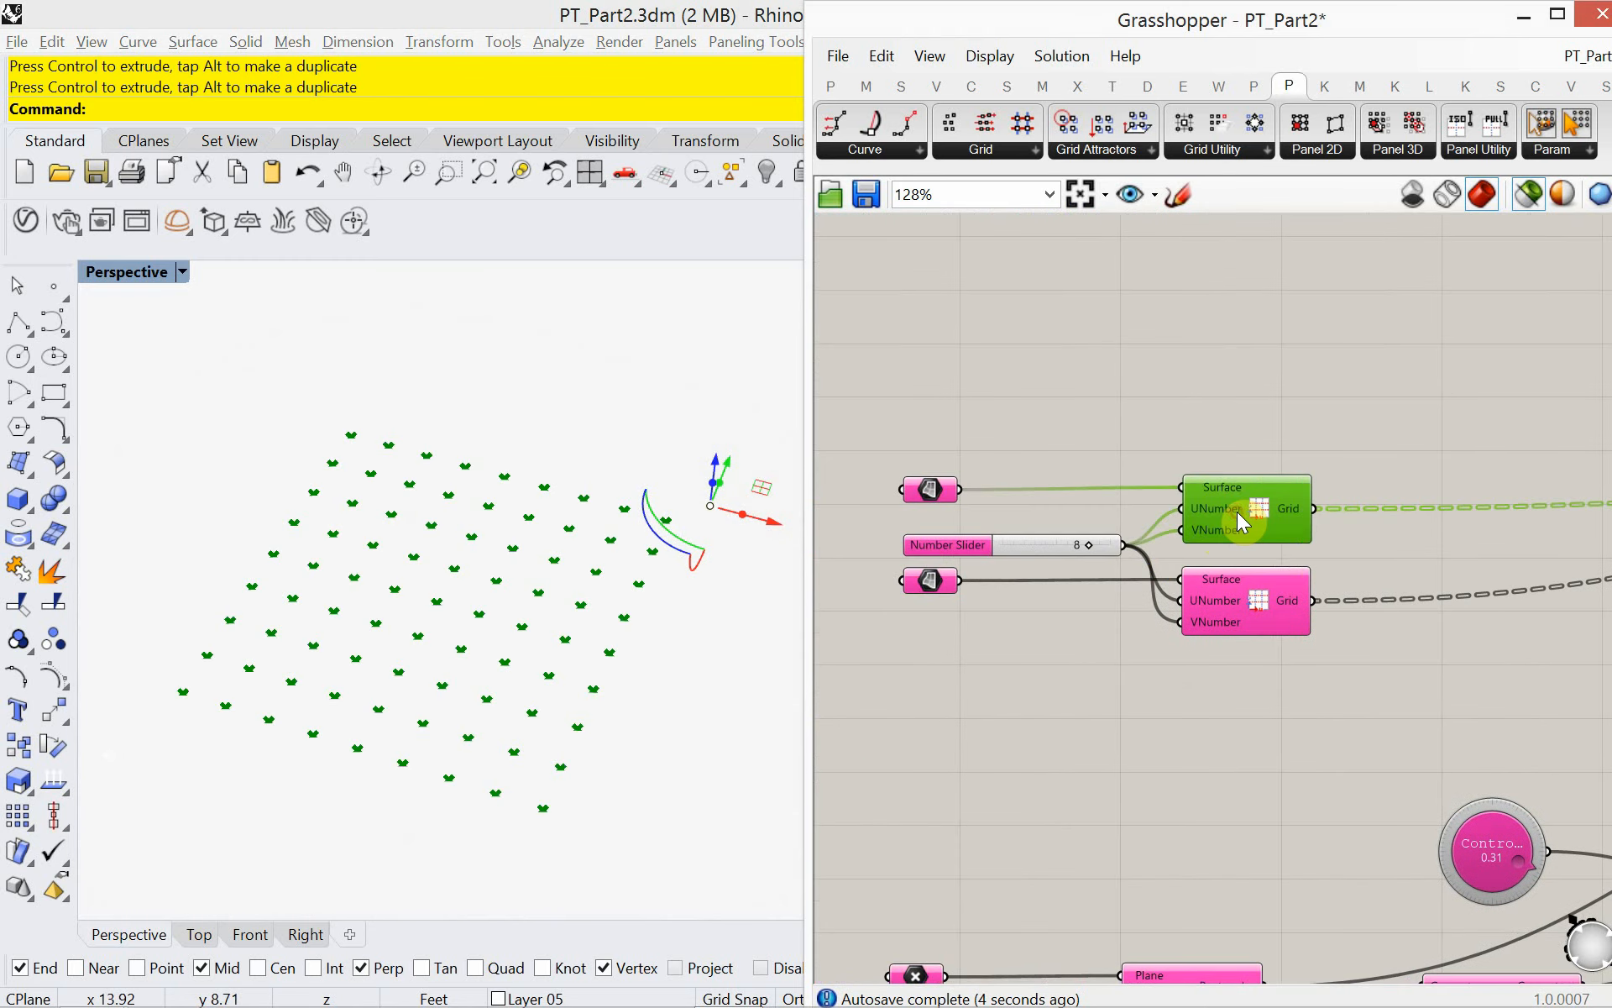
pyautogui.moveTo(512, 659); pyautogui.dragTo(504, 655, button='right')
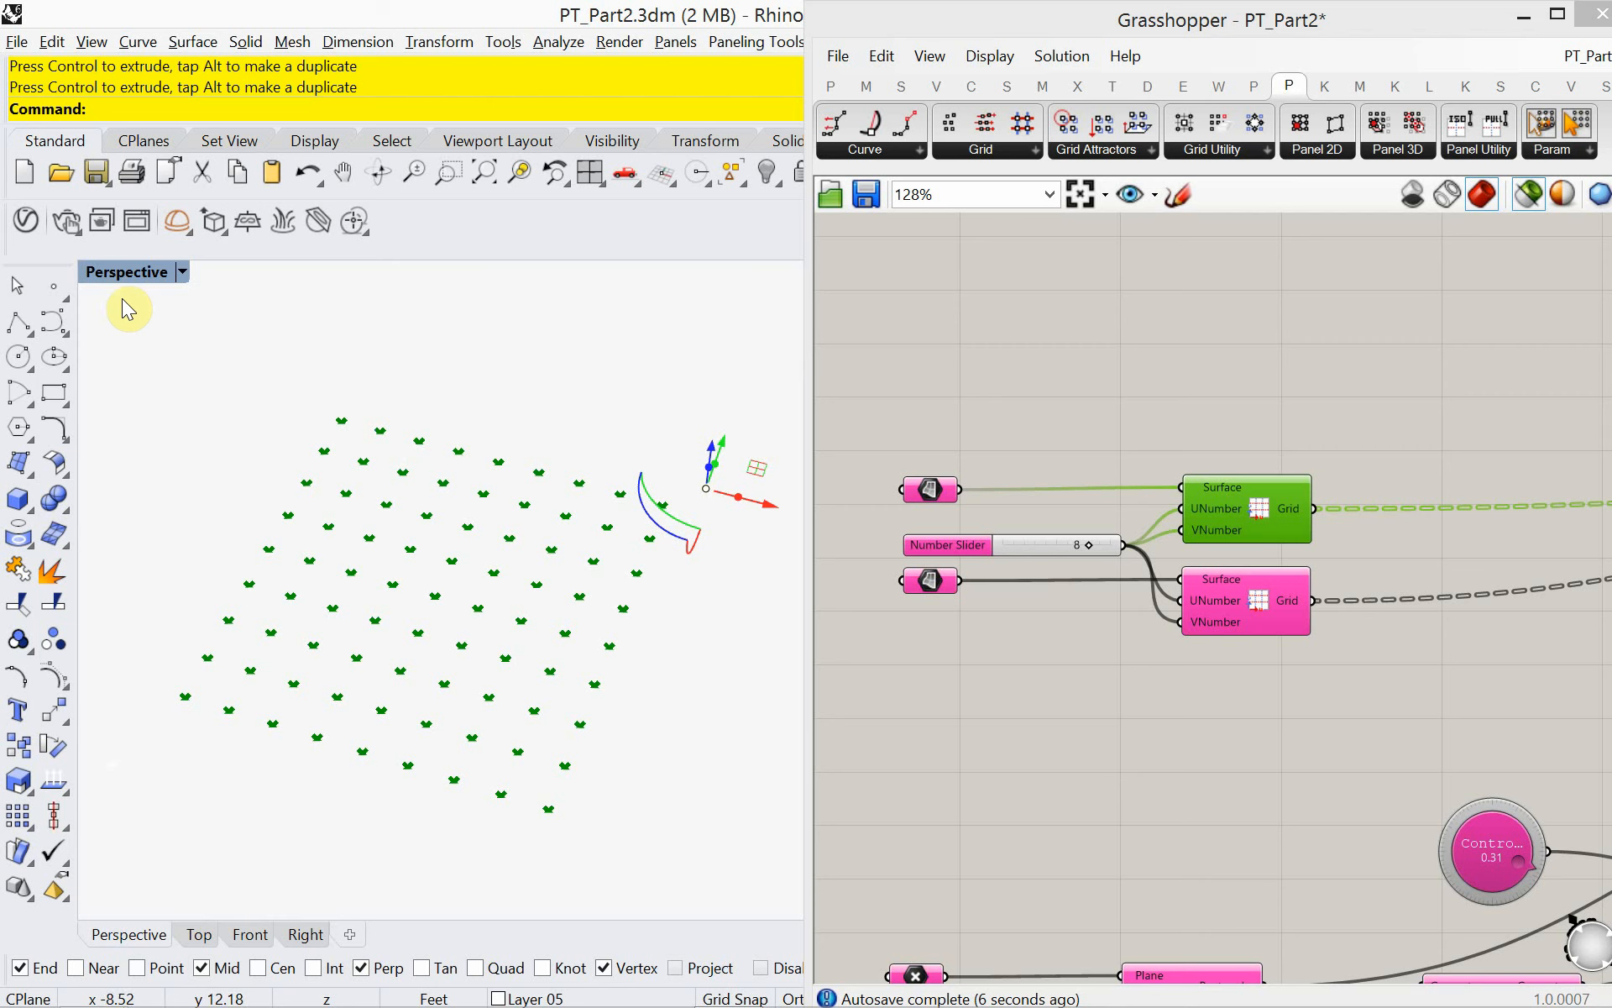
# - Try the Shaded display mode in the Perspective viewport, and switch it to Wireframe
pyautogui.click(182, 272)
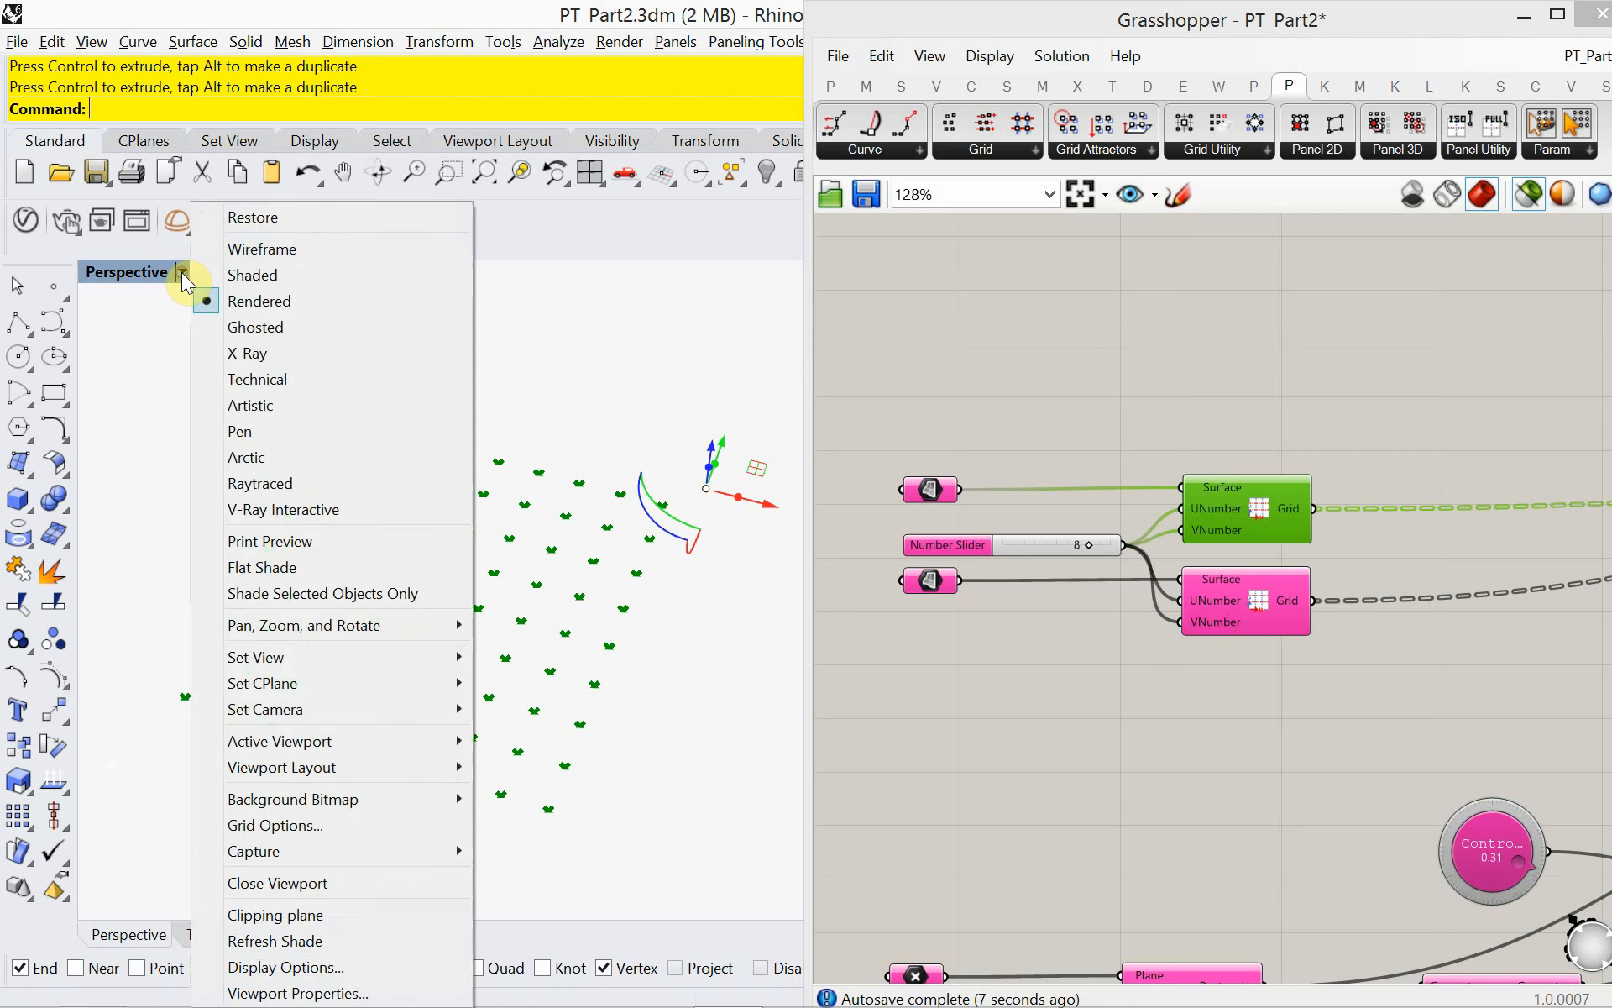
pyautogui.click(235, 274)
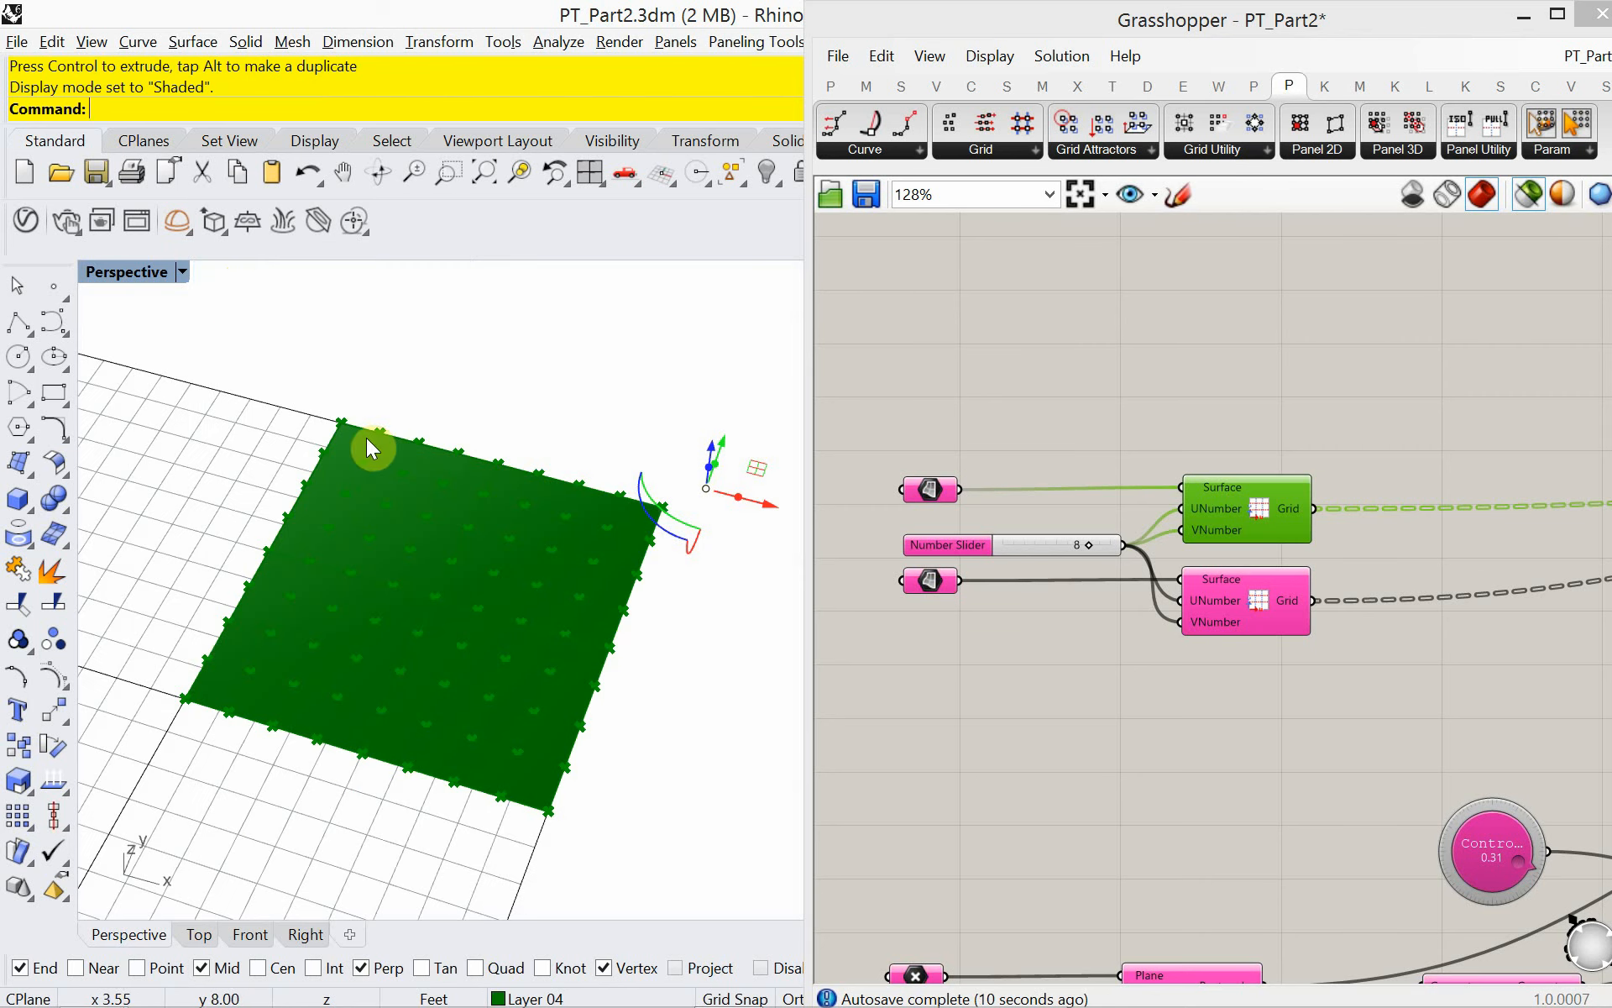
pyautogui.click(183, 272)
pyautogui.click(239, 249)
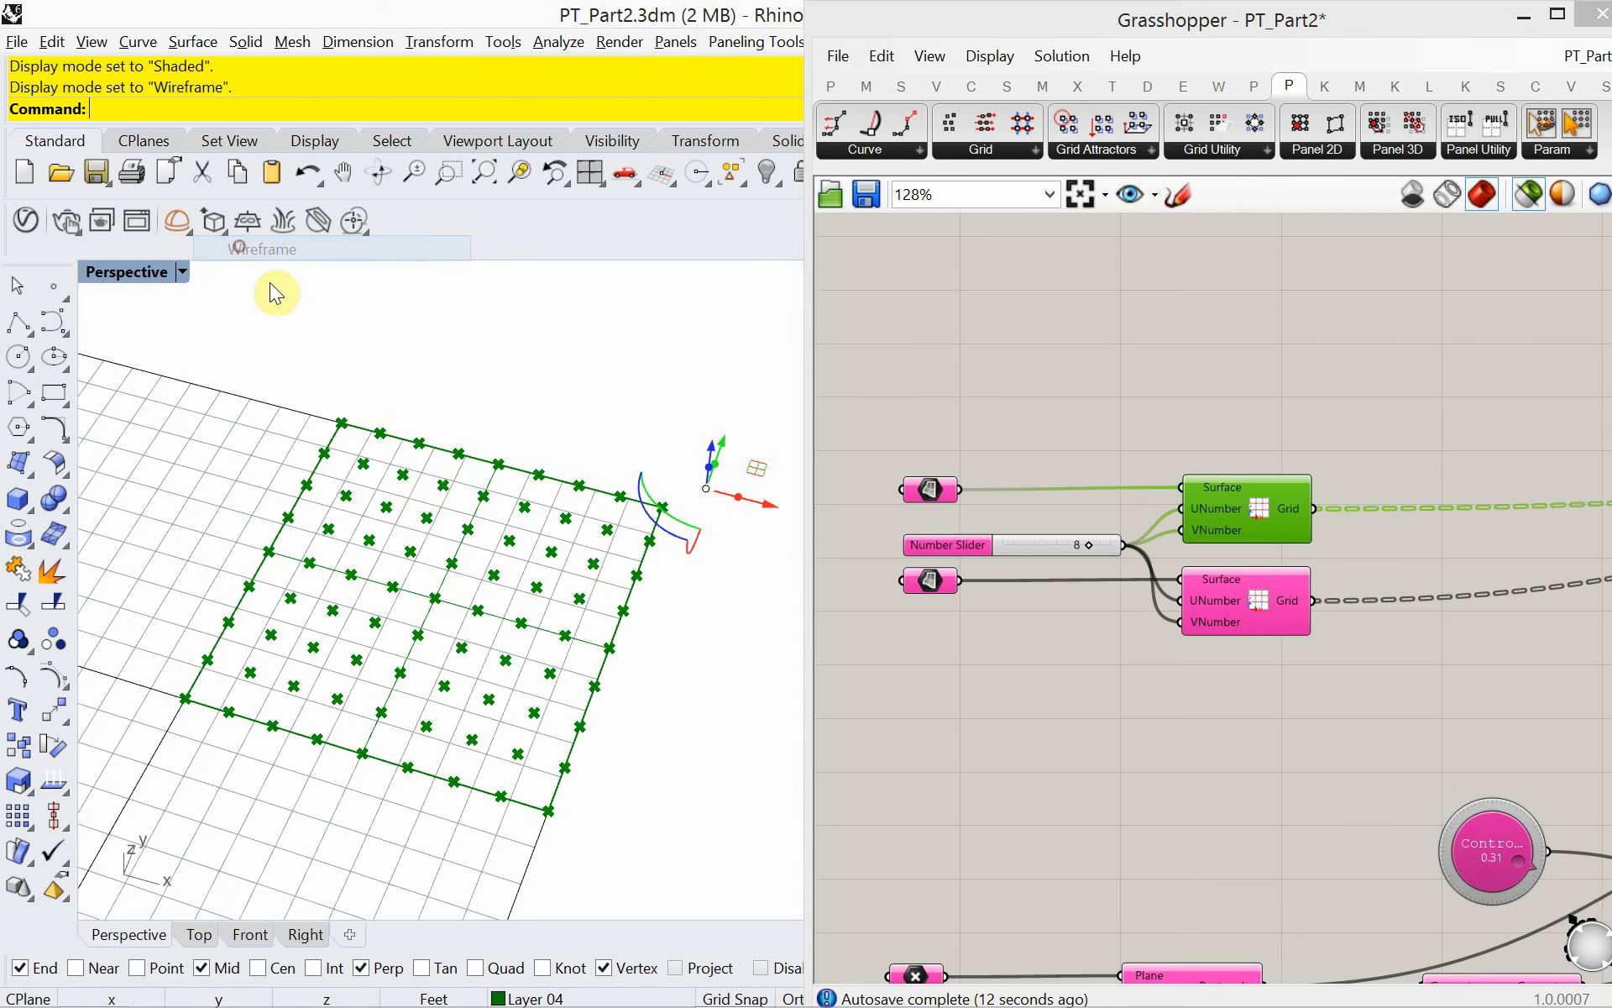
pyautogui.keyDown('shift'); pyautogui.moveTo(477, 592); pyautogui.dragTo(487, 555, button='right'); pyautogui.keyUp('shift')
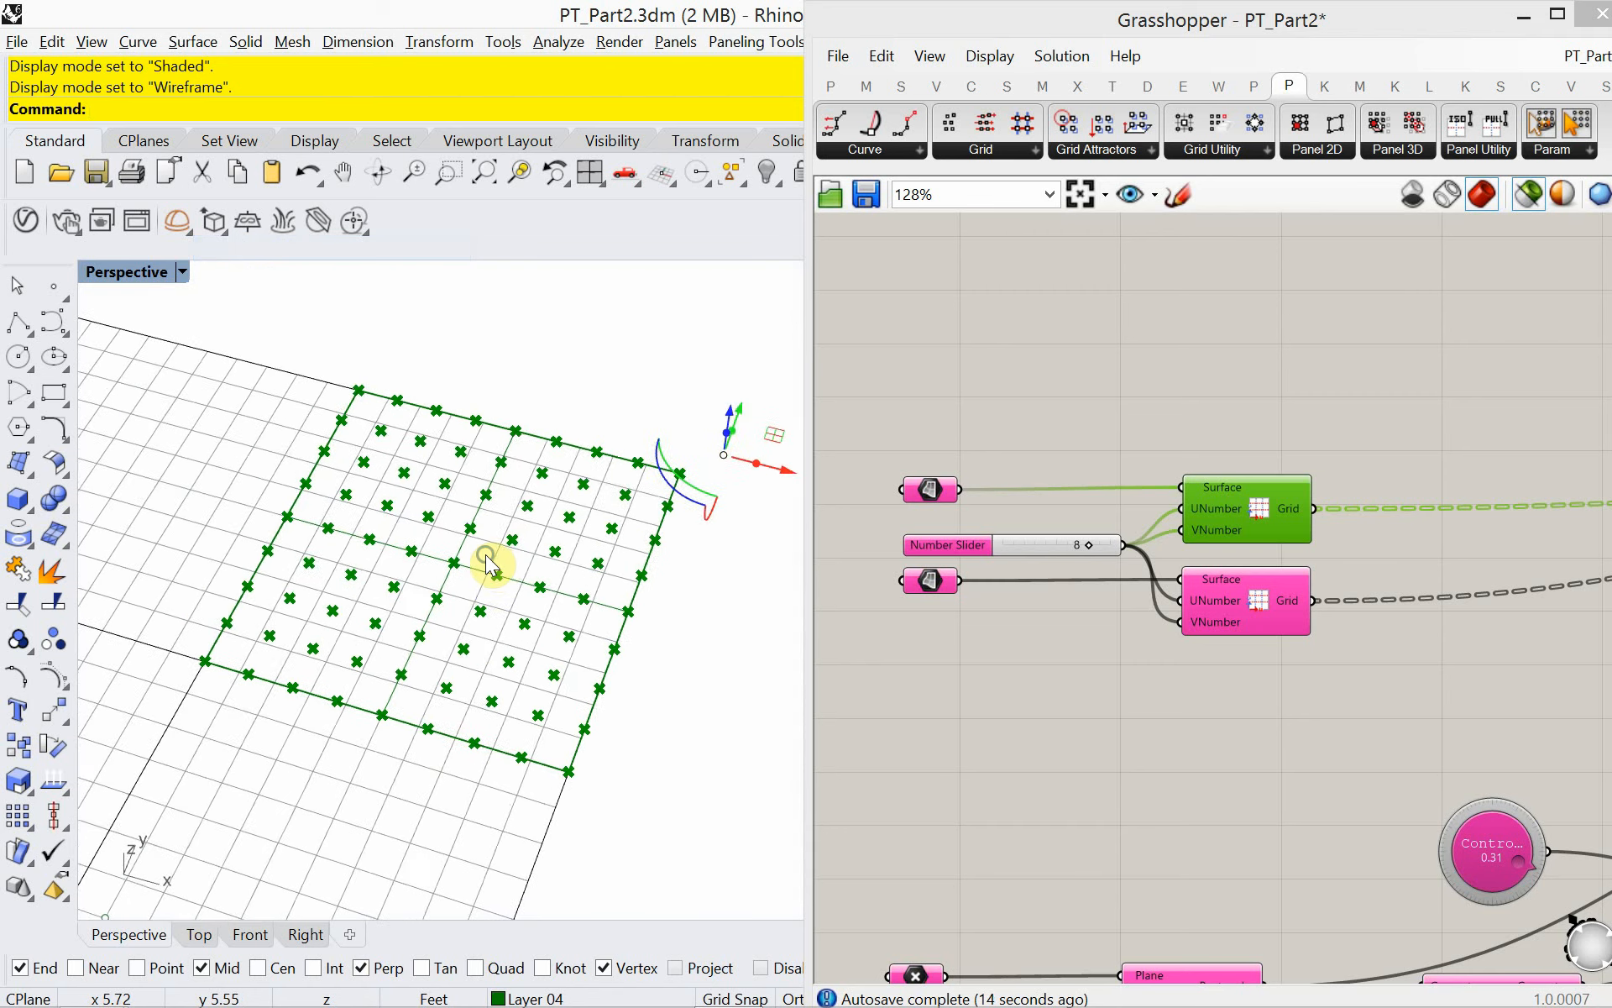
pyautogui.scroll(2, 486, 553)
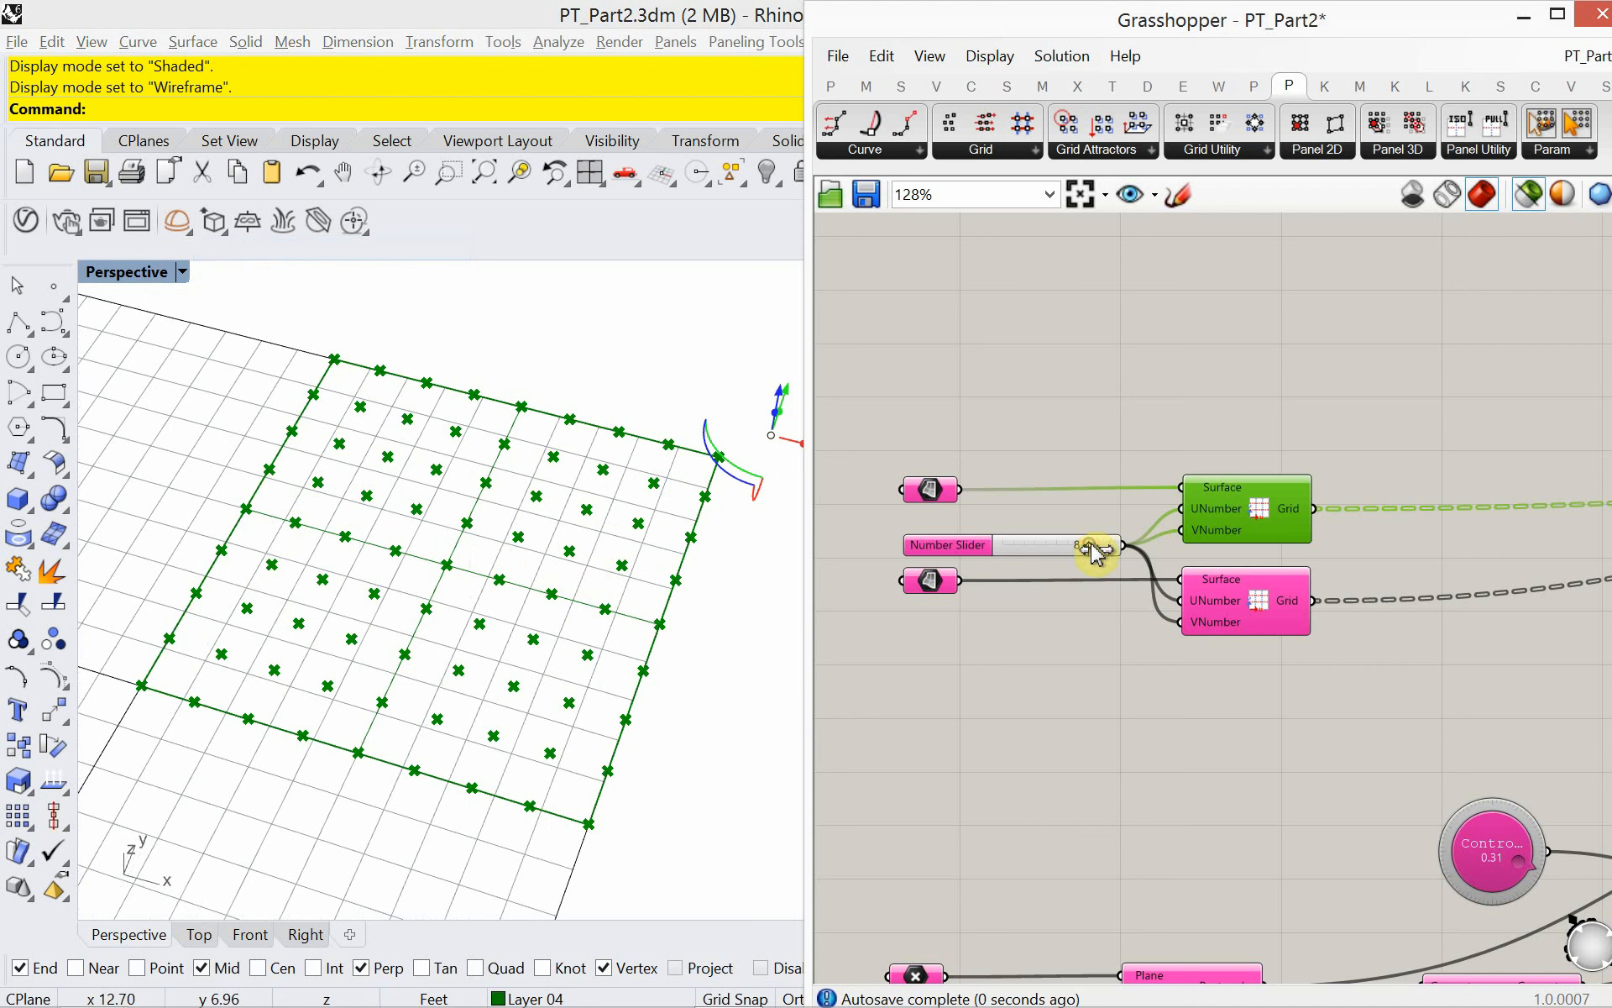
# - Set the number slider driving the UNumber and VNumber of both grids to 10
pyautogui.moveTo(1091, 546); pyautogui.dragTo(1120, 547)
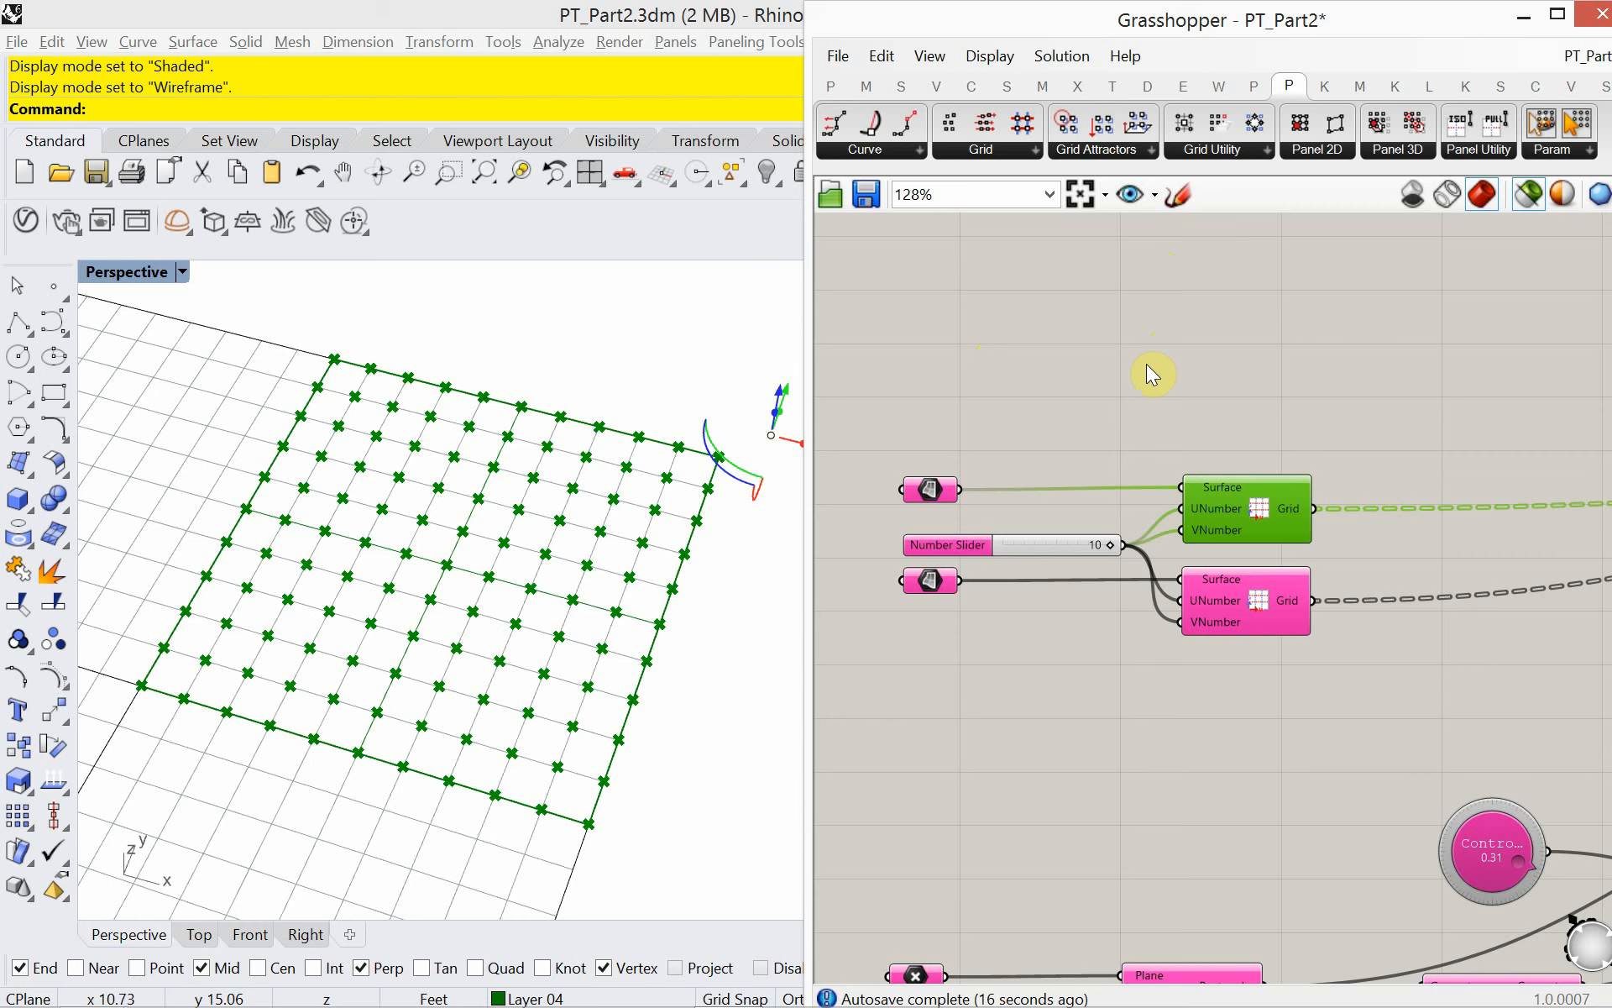
pyautogui.moveTo(533, 602); pyautogui.dragTo(527, 586, button='right')
pyautogui.scroll(-3, 535, 591)
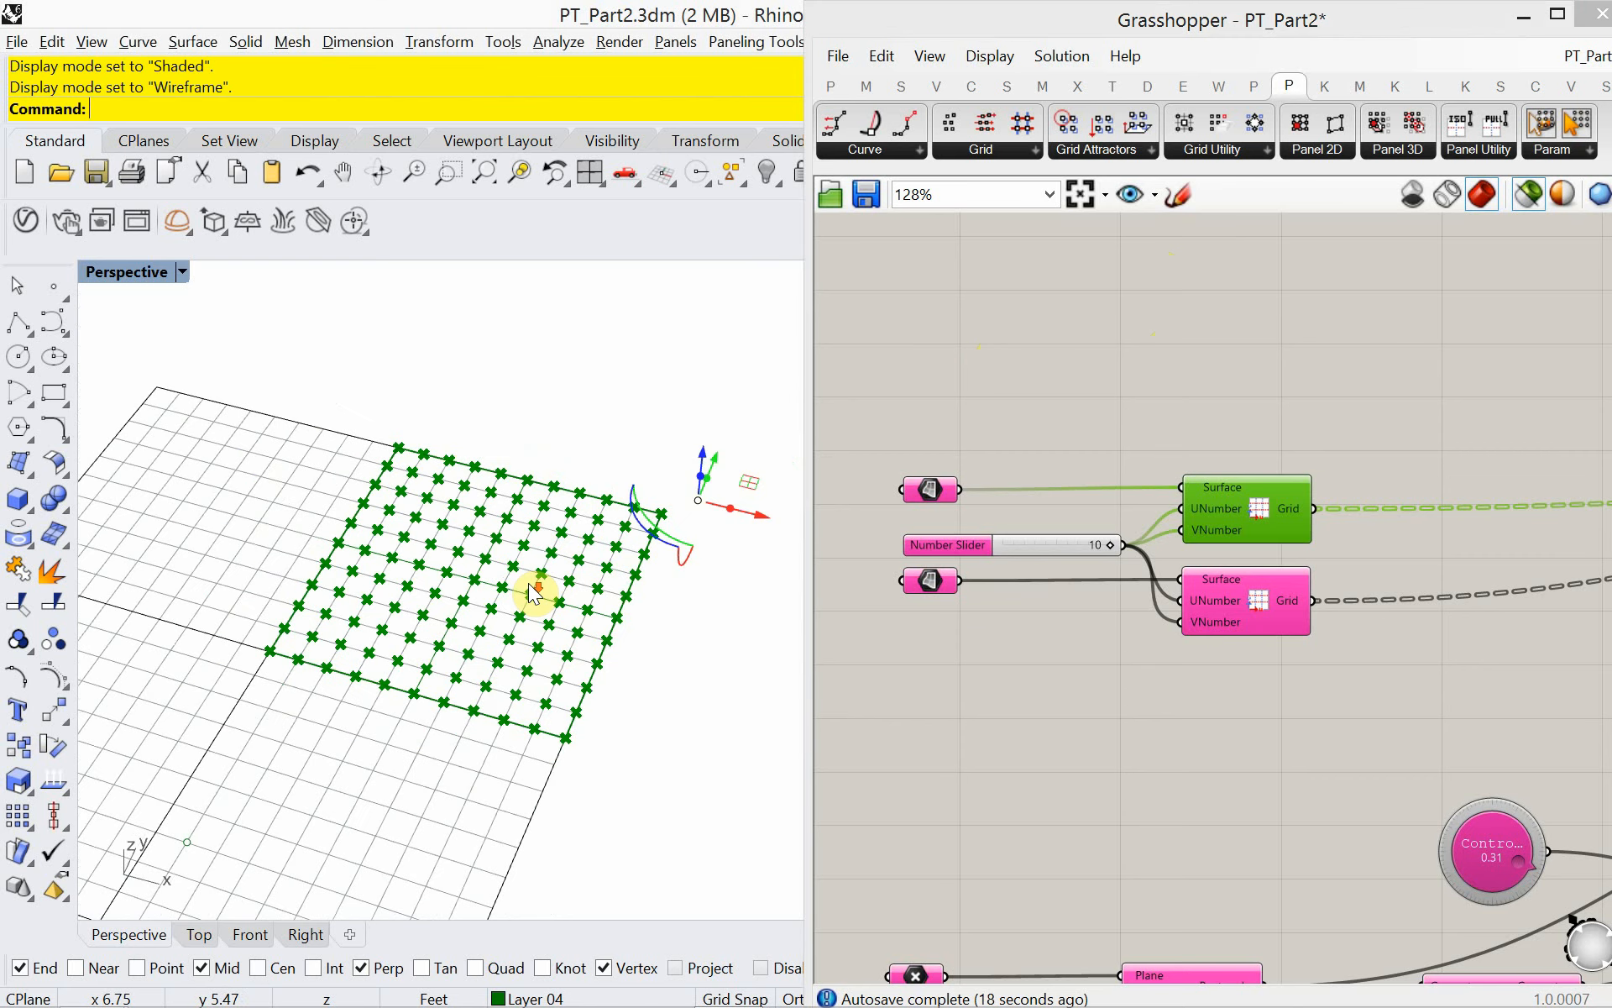
# - Locate the existing point beside the grid's far corner by selecting it, and clear the selection
pyautogui.click(722, 642)
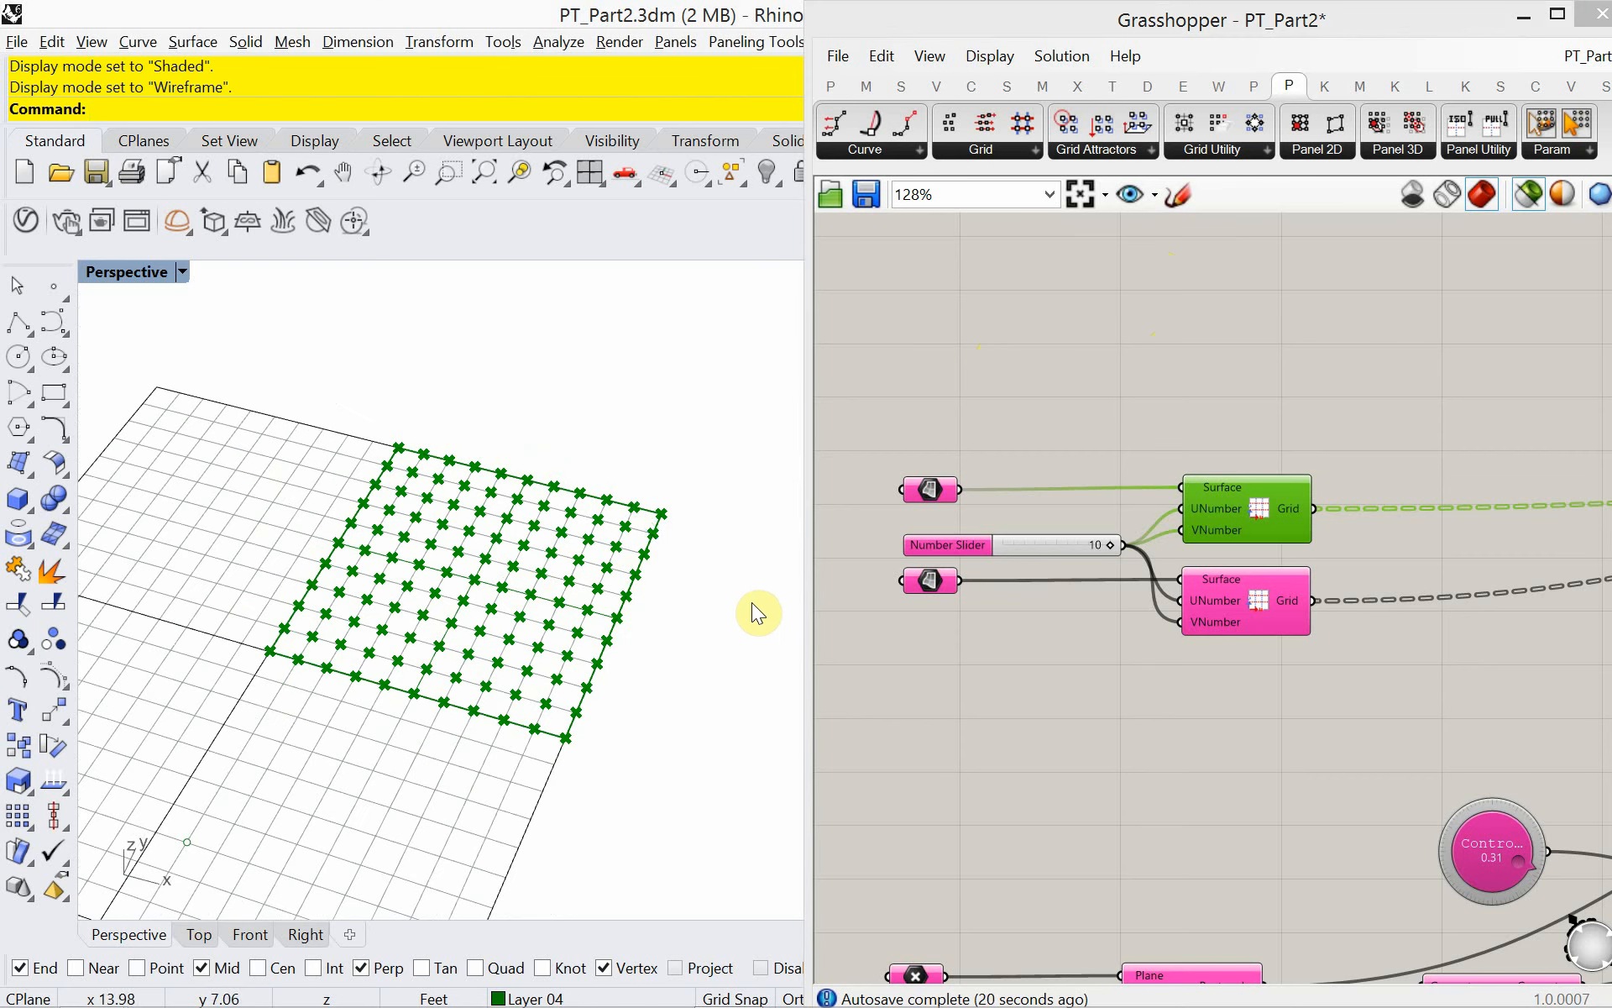
pyautogui.click(718, 426)
pyautogui.moveTo(718, 426); pyautogui.dragTo(778, 569)
pyautogui.moveTo(754, 632); pyautogui.dragTo(690, 453)
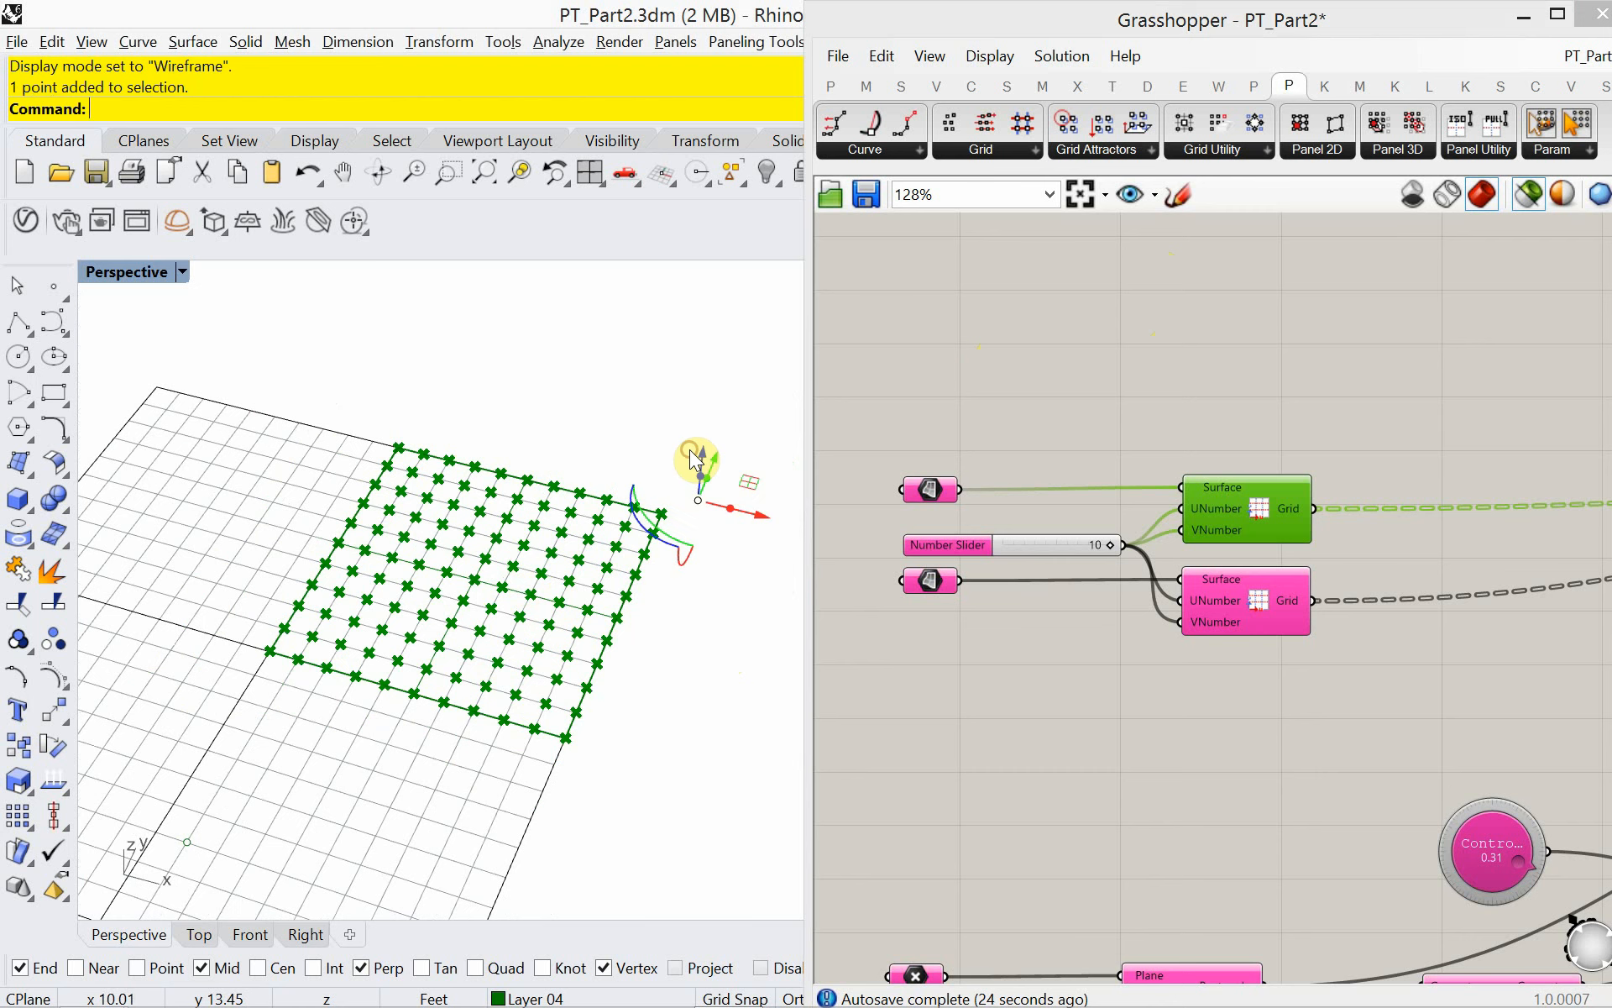
pyautogui.click(723, 544)
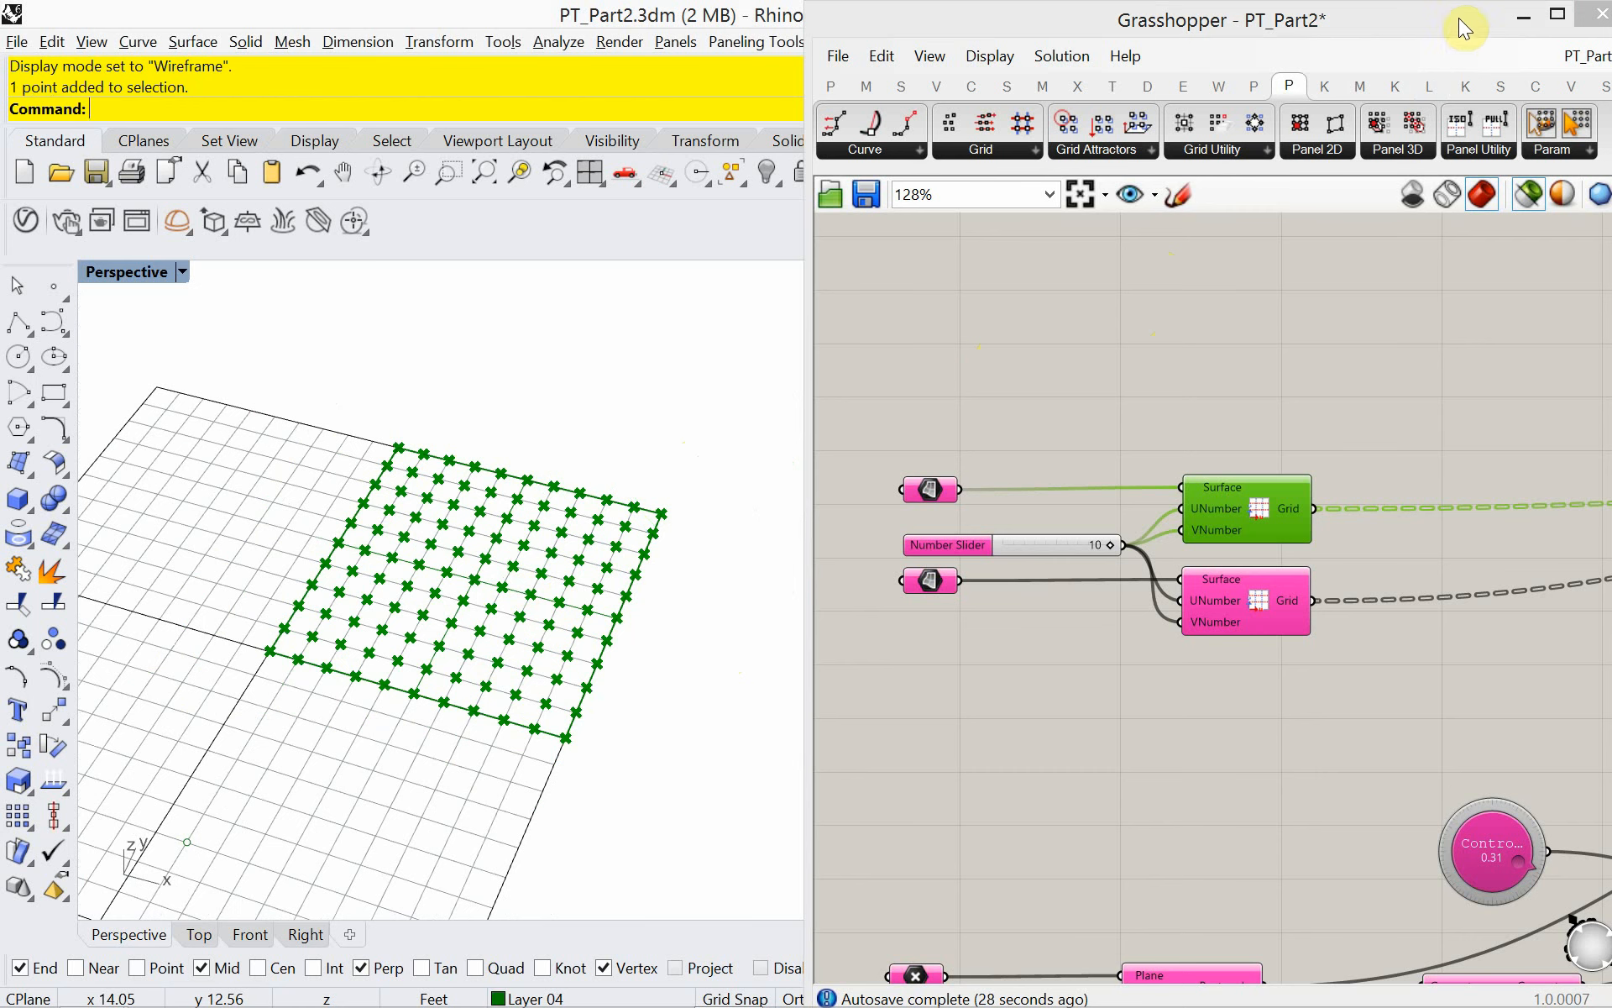
# - Make Layer 05 the current layer in Rhino, uncovering the layer list and moving the Grasshopper window back
pyautogui.moveTo(1459, 18); pyautogui.dragTo(1388, 724)
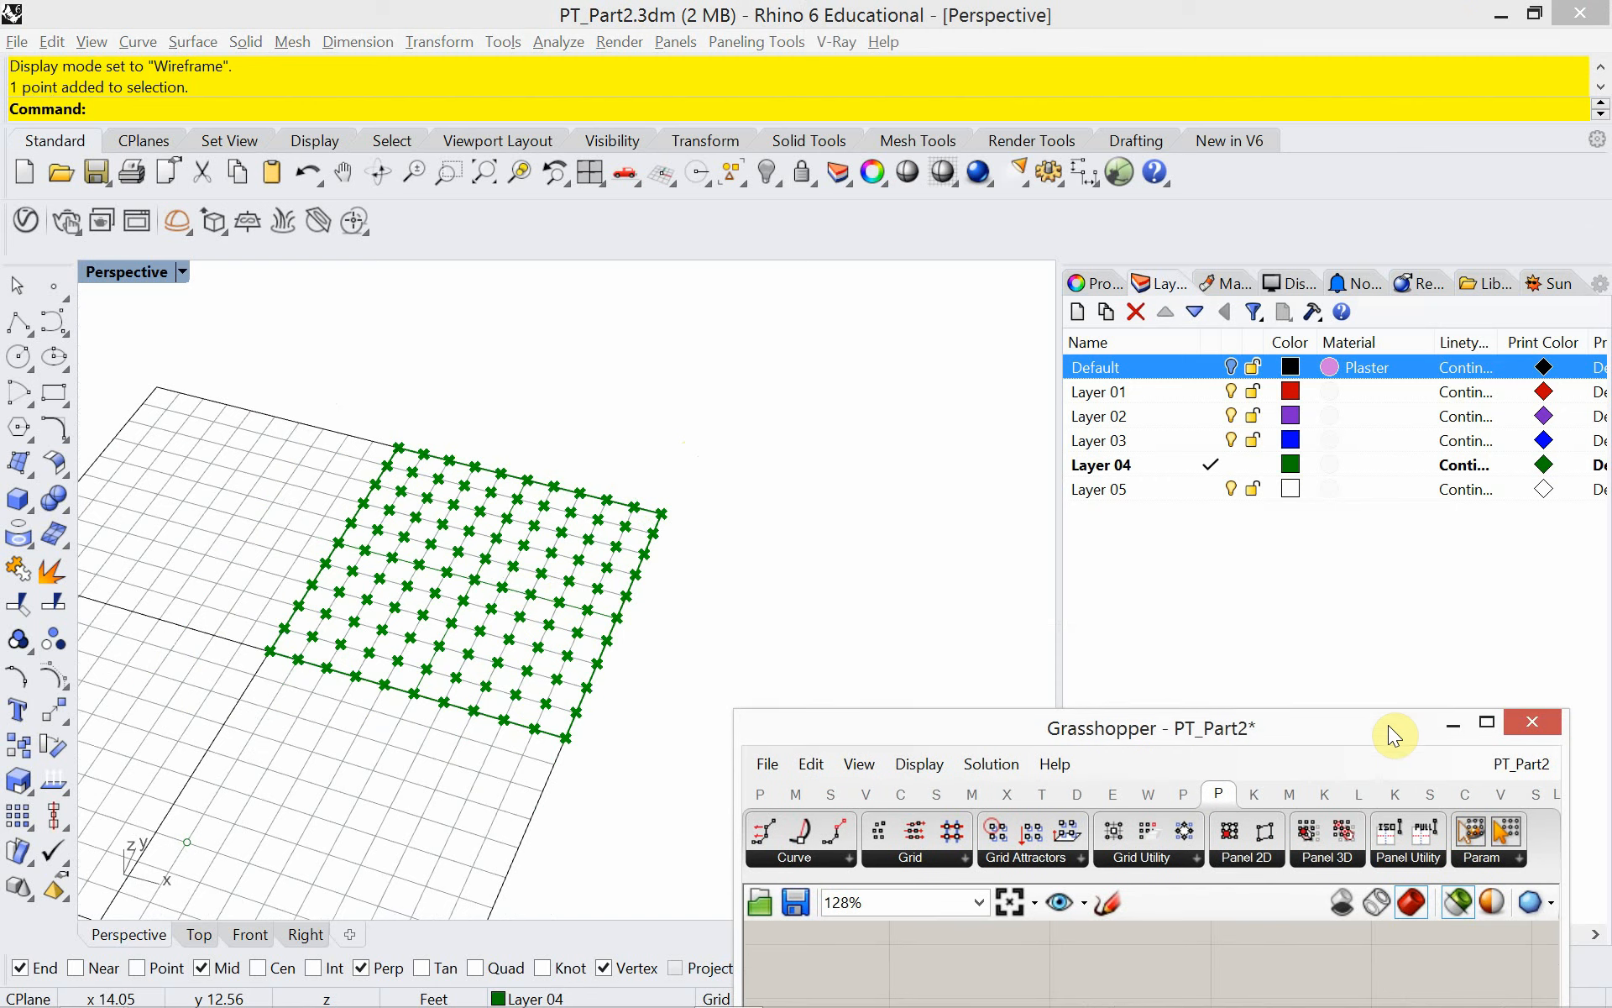
pyautogui.doubleClick(1171, 490)
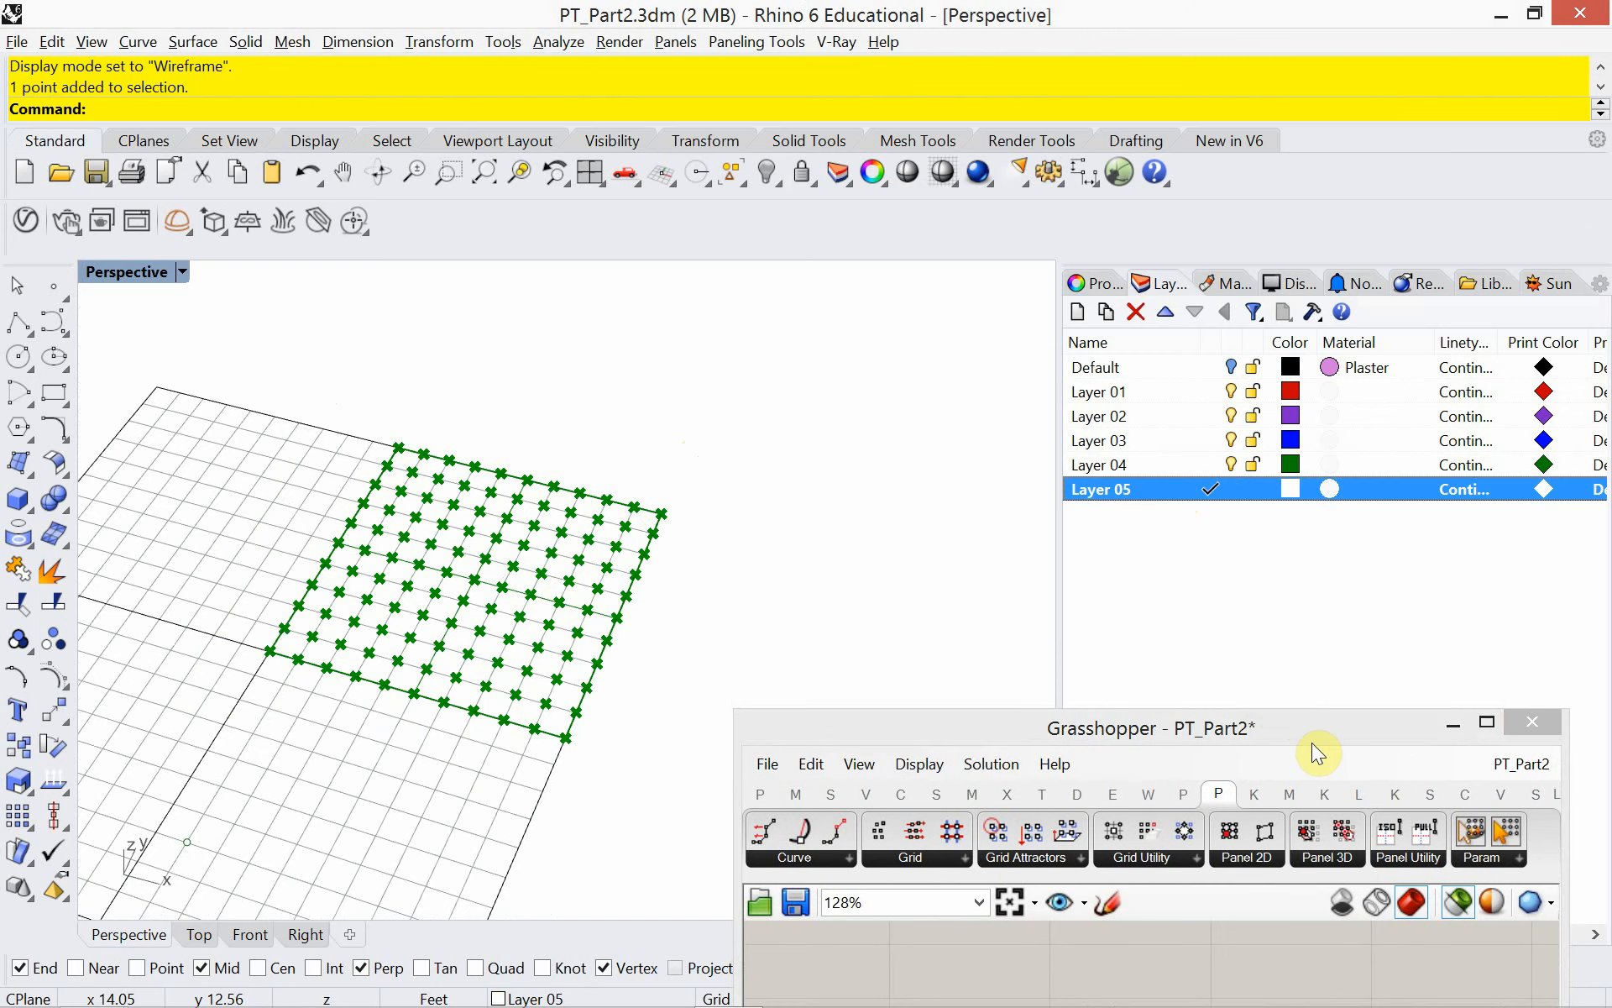
pyautogui.moveTo(1312, 743); pyautogui.dragTo(1379, 50)
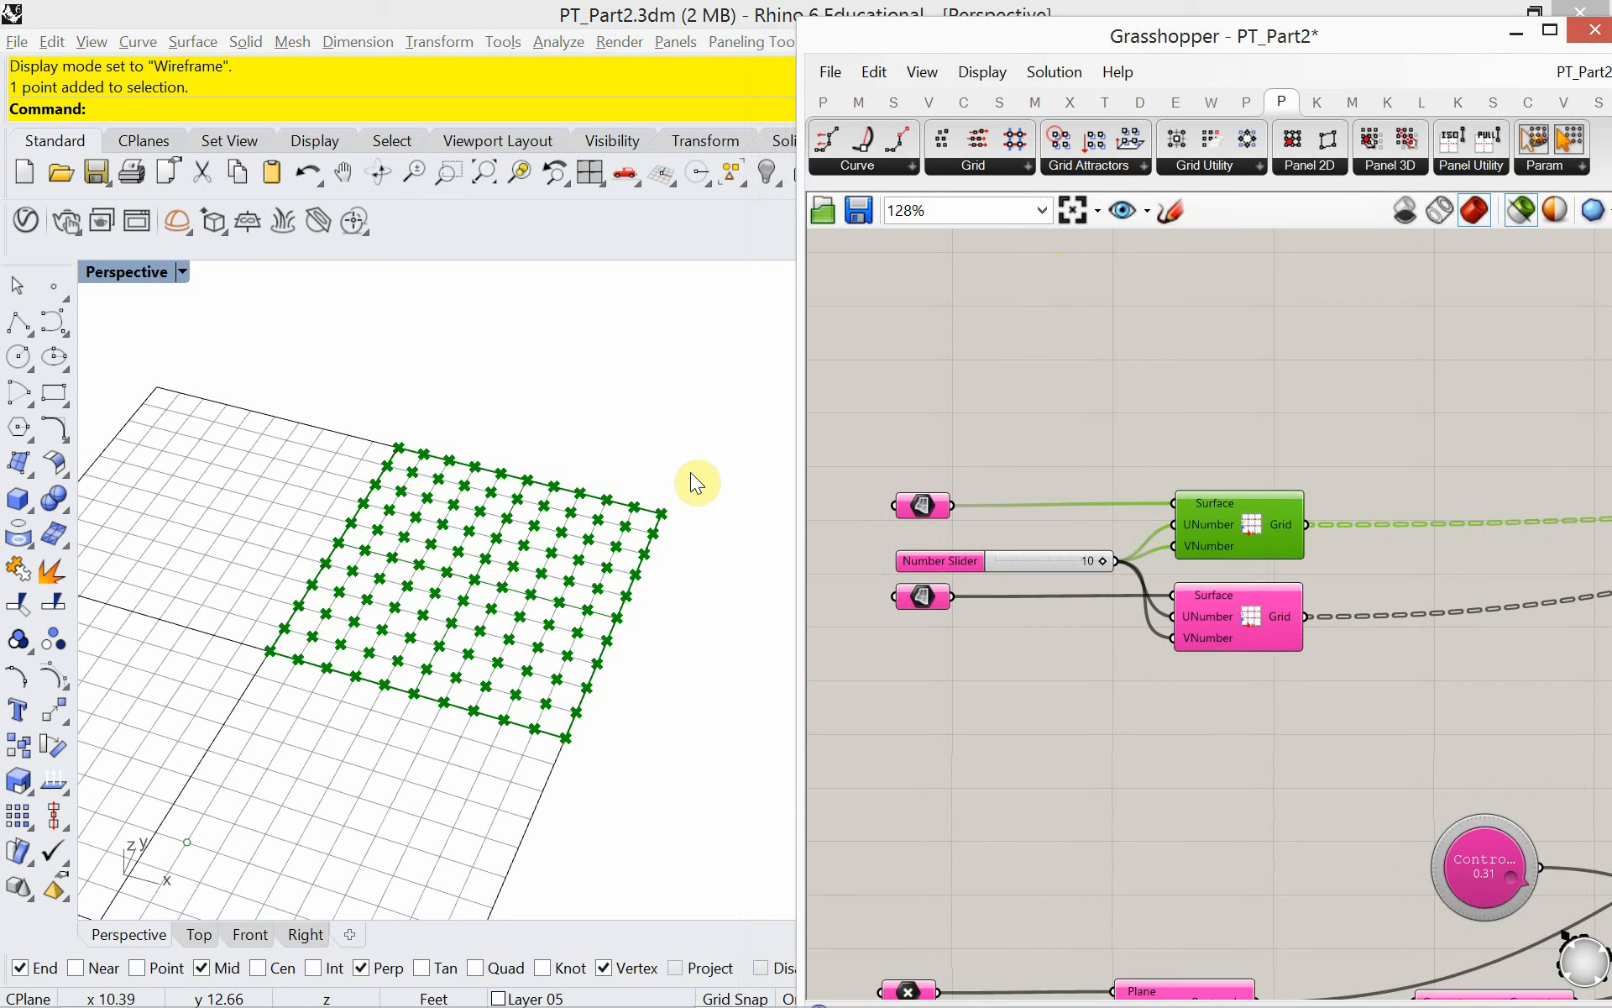
# - Place two Point objects outside the grid, one at about x 12.6, y 9.5 and one just beyond its near-left corner
pyautogui.click(718, 522)
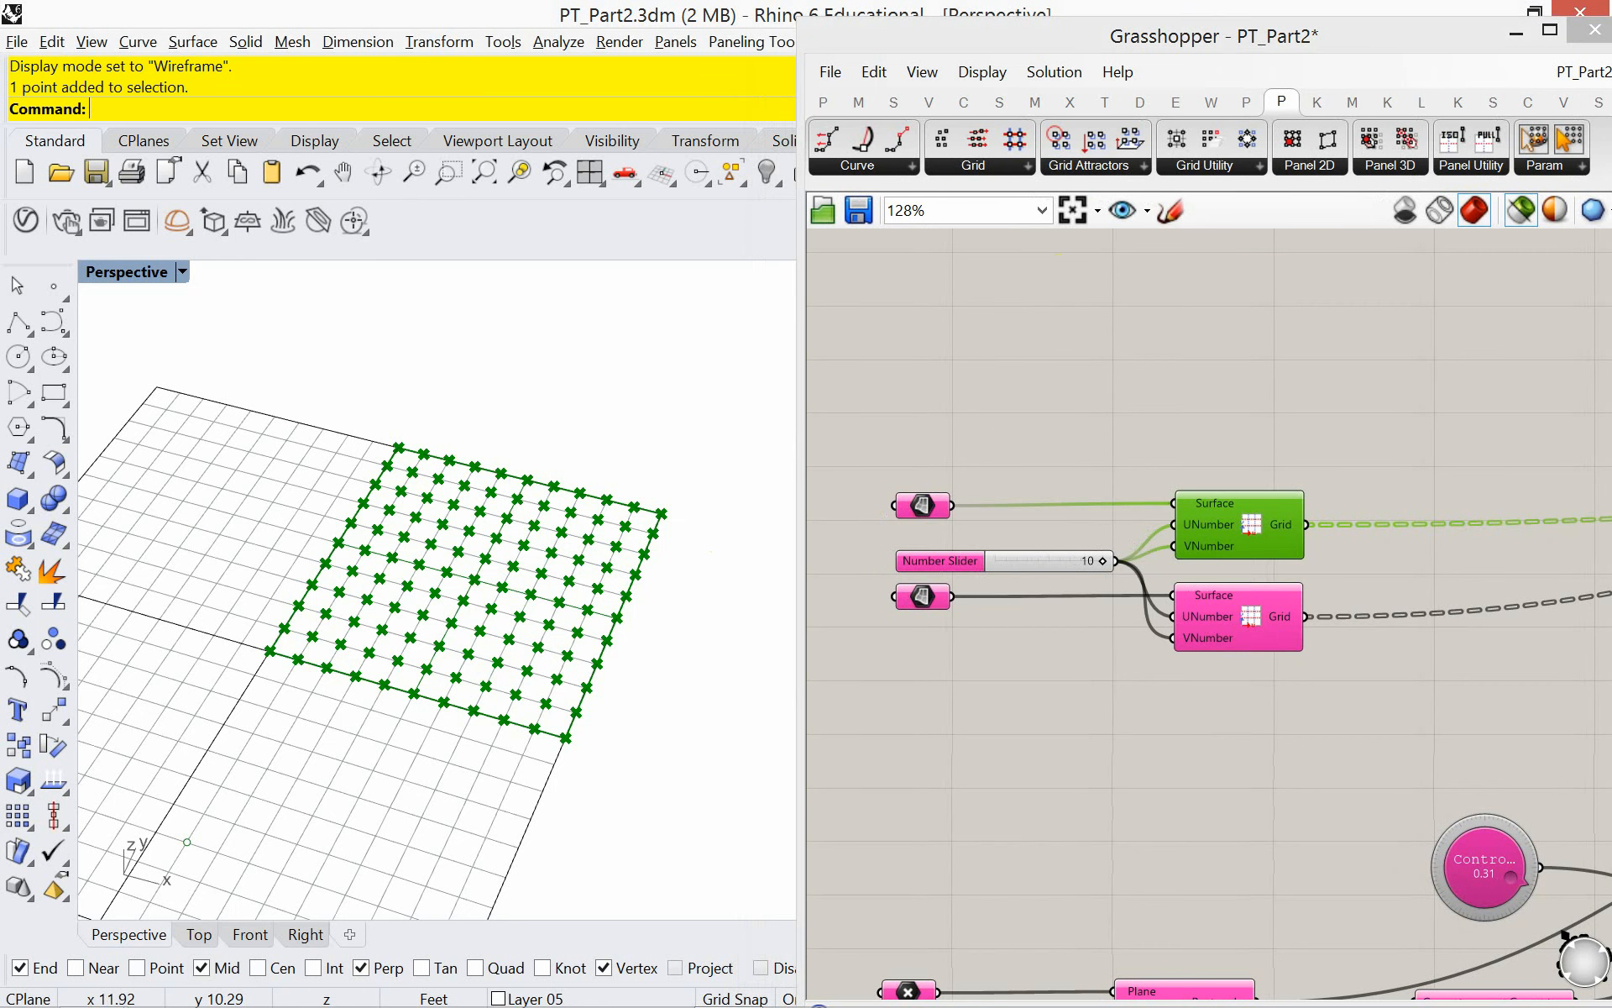
pyautogui.write('Point')
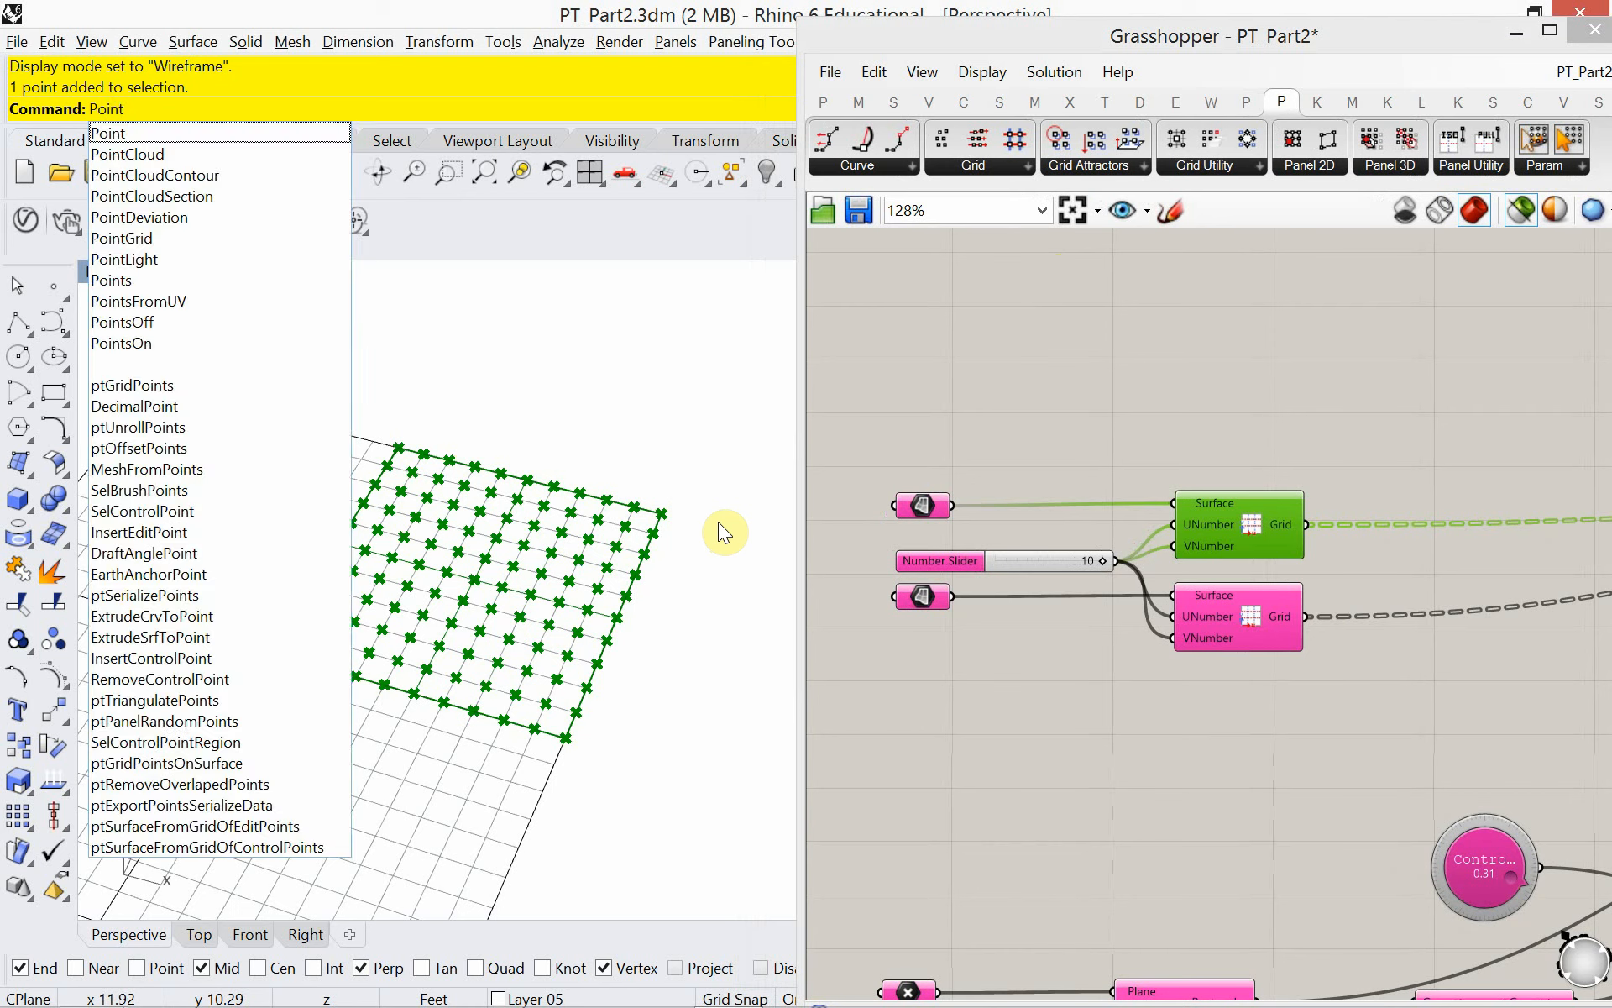
pyautogui.press('Return')
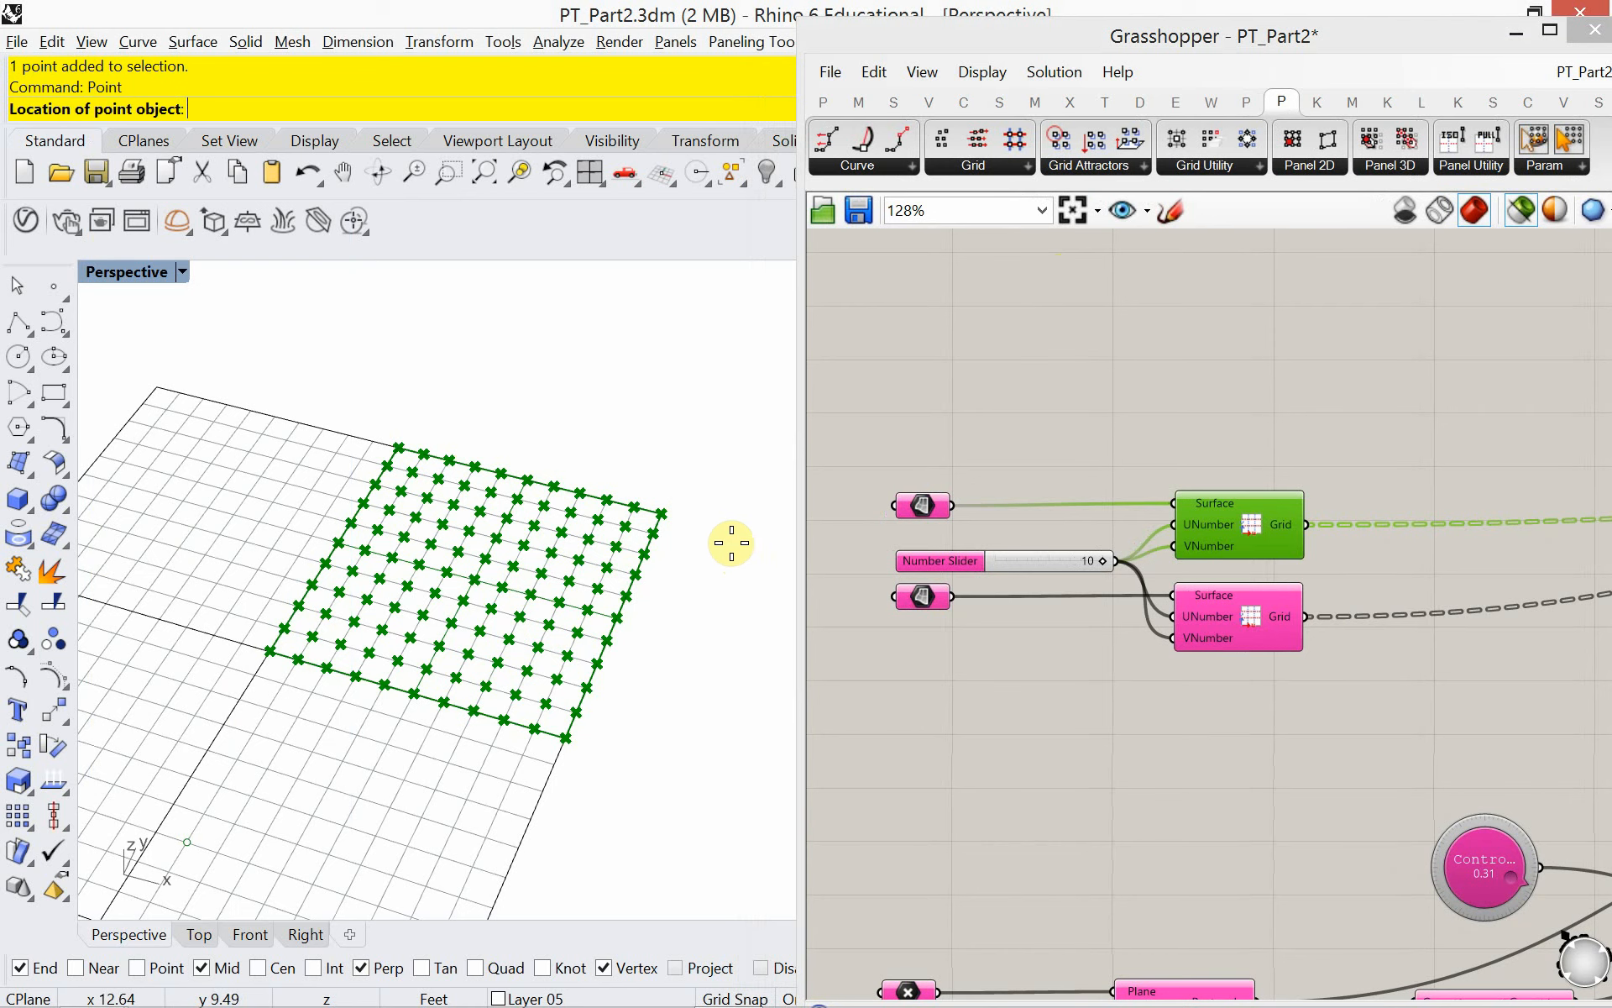
pyautogui.click(731, 540)
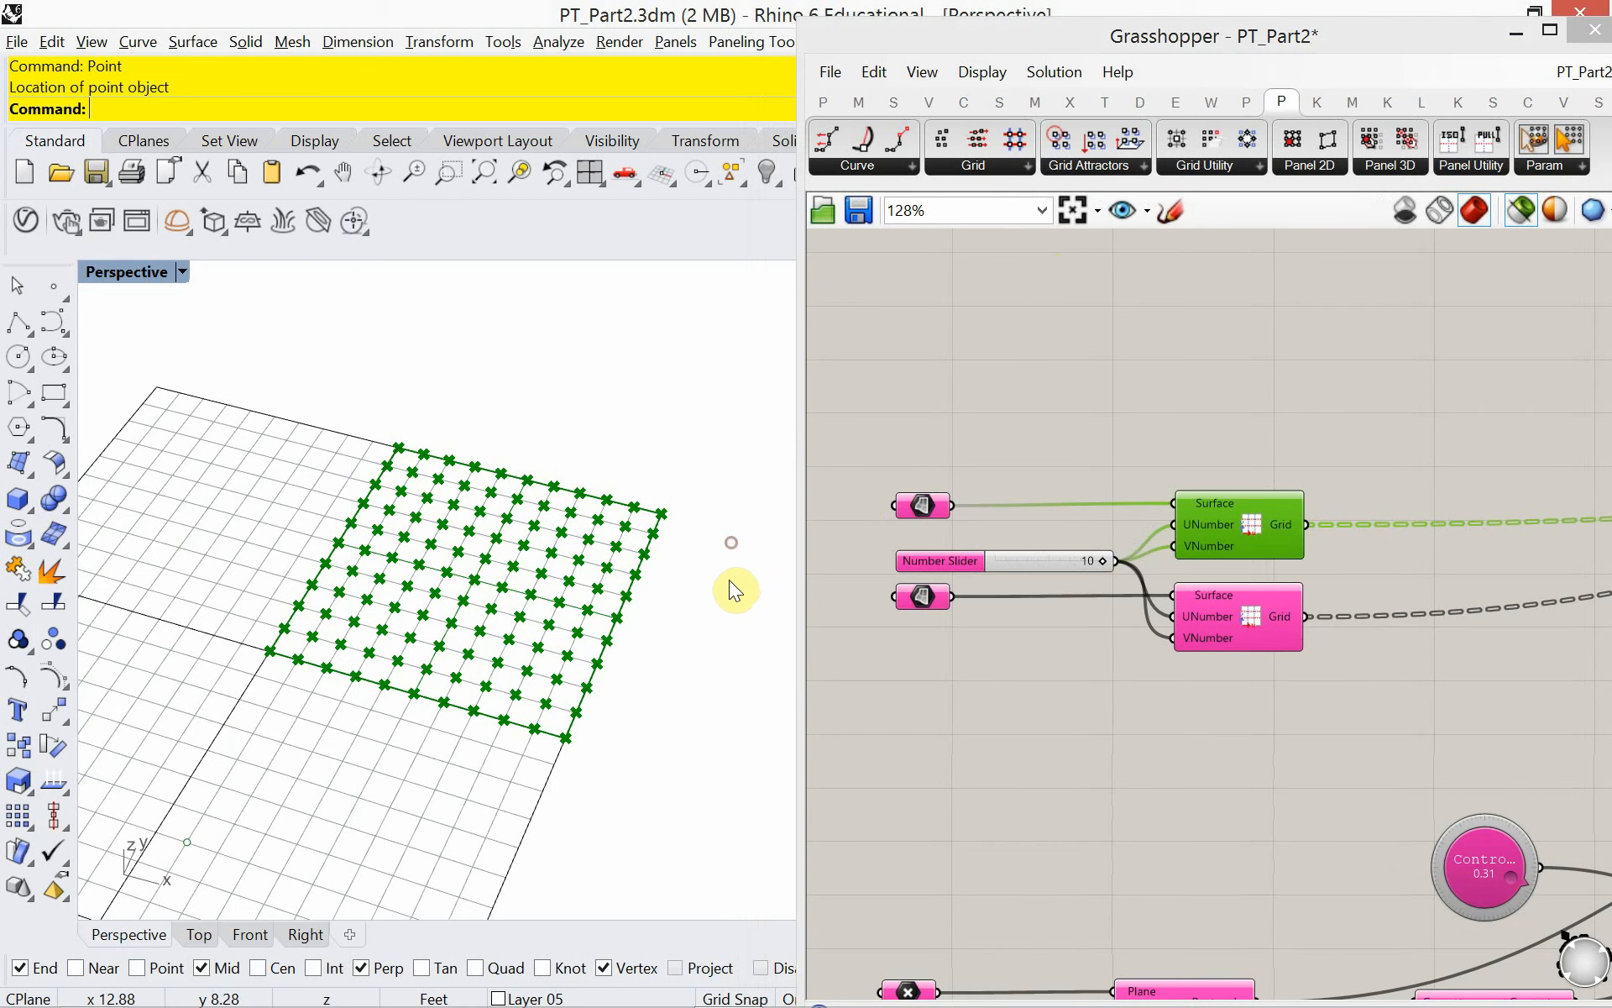
pyautogui.rightClick(693, 702)
pyautogui.click(243, 720)
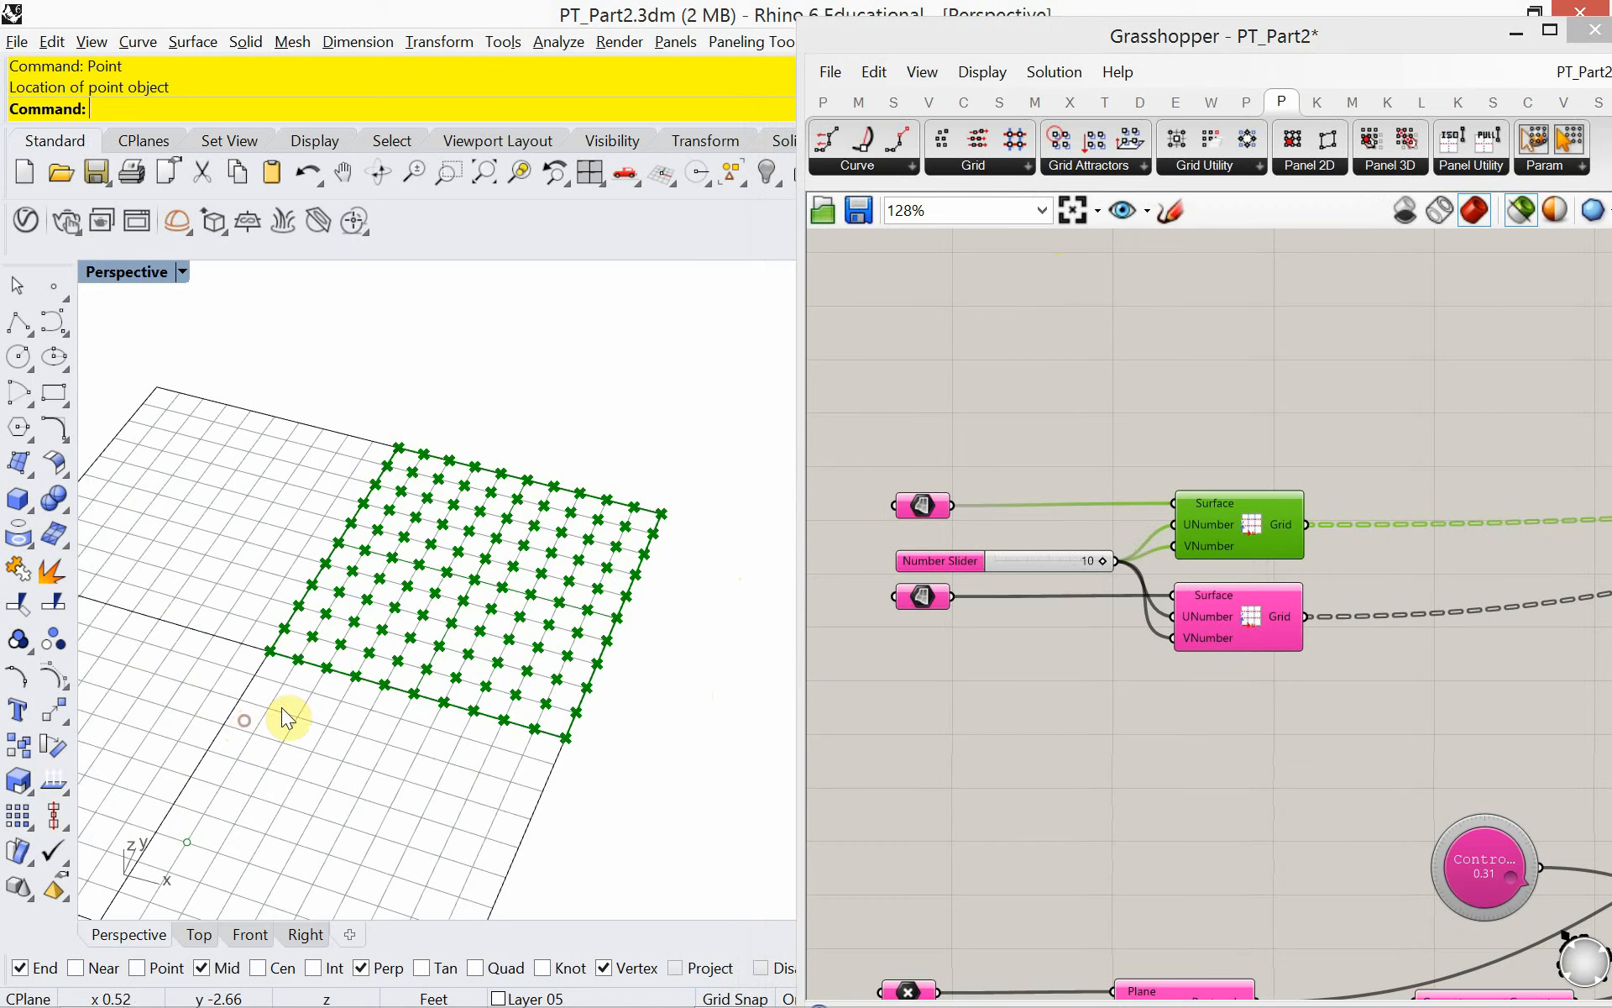
# - Set the colour of Layer 05 to Dark Blue, moving the Grasshopper window aside to uncover the layer list
pyautogui.moveTo(1372, 27); pyautogui.dragTo(1342, 677)
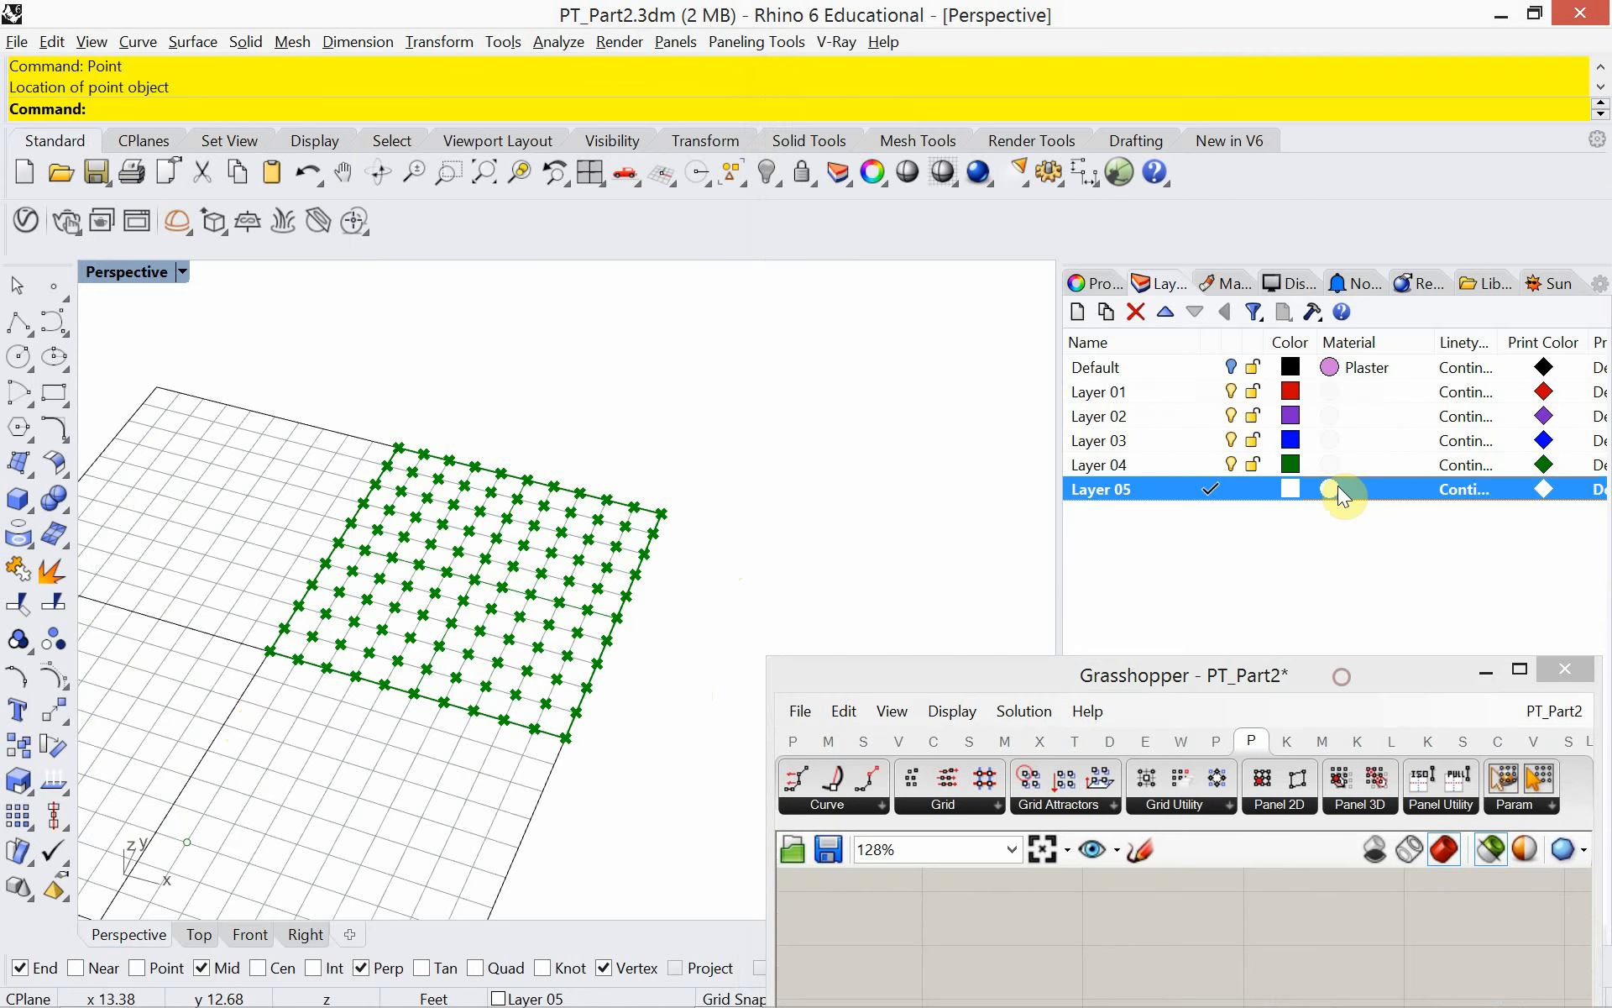
pyautogui.click(1292, 487)
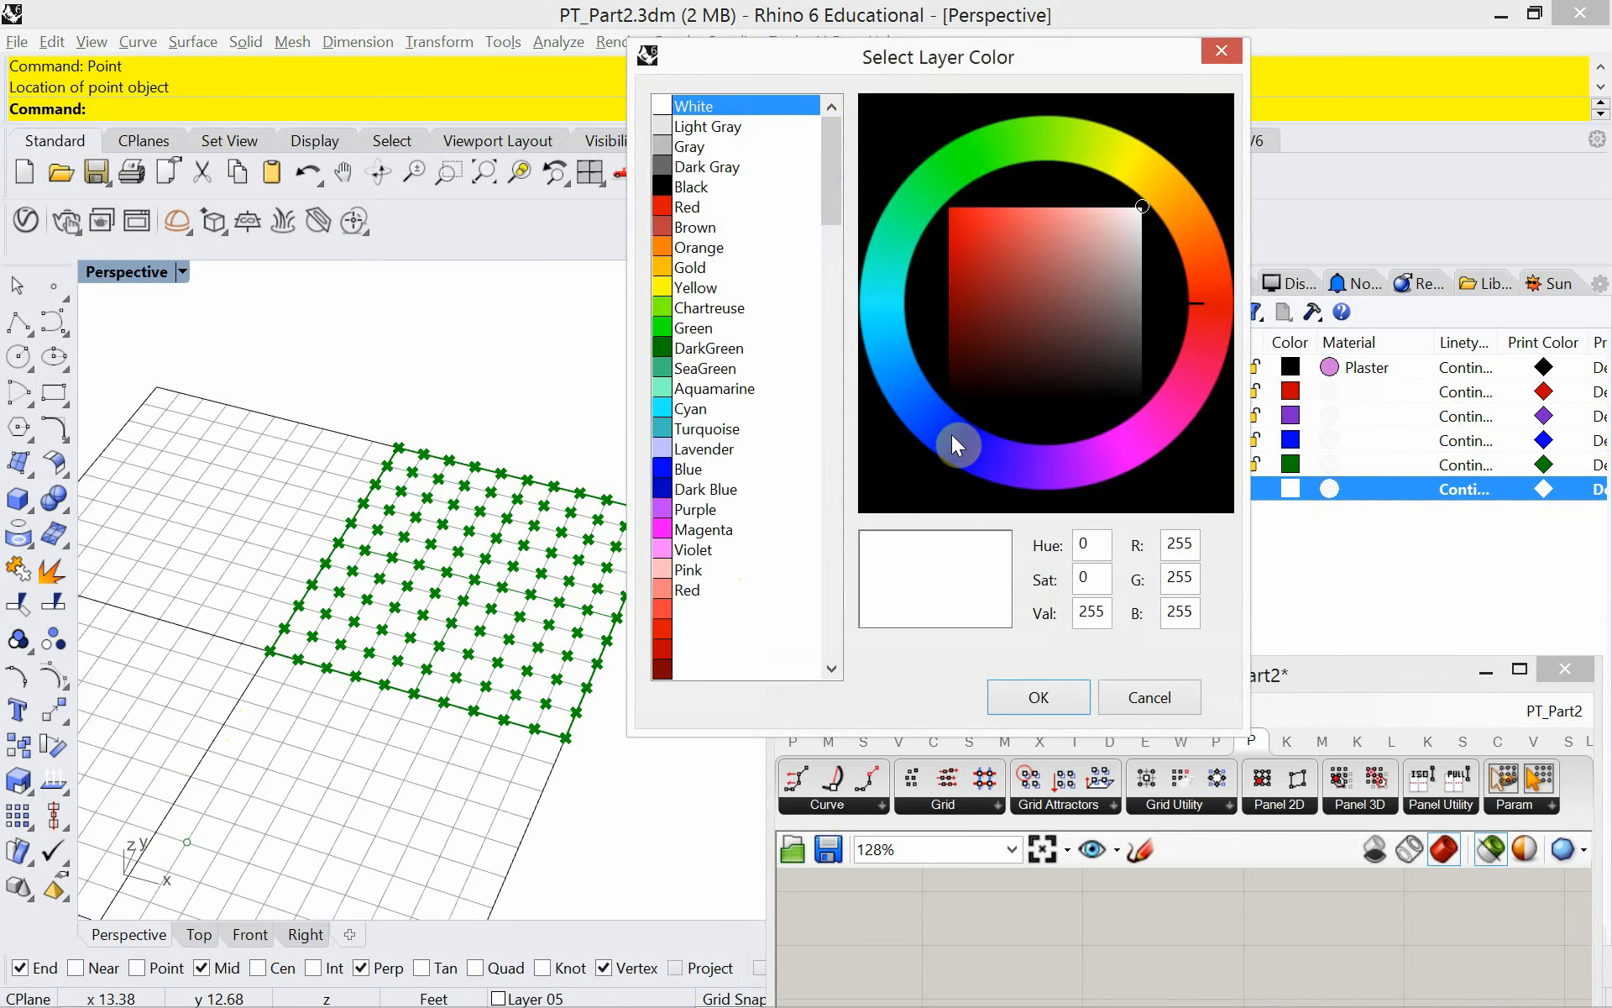
pyautogui.click(953, 435)
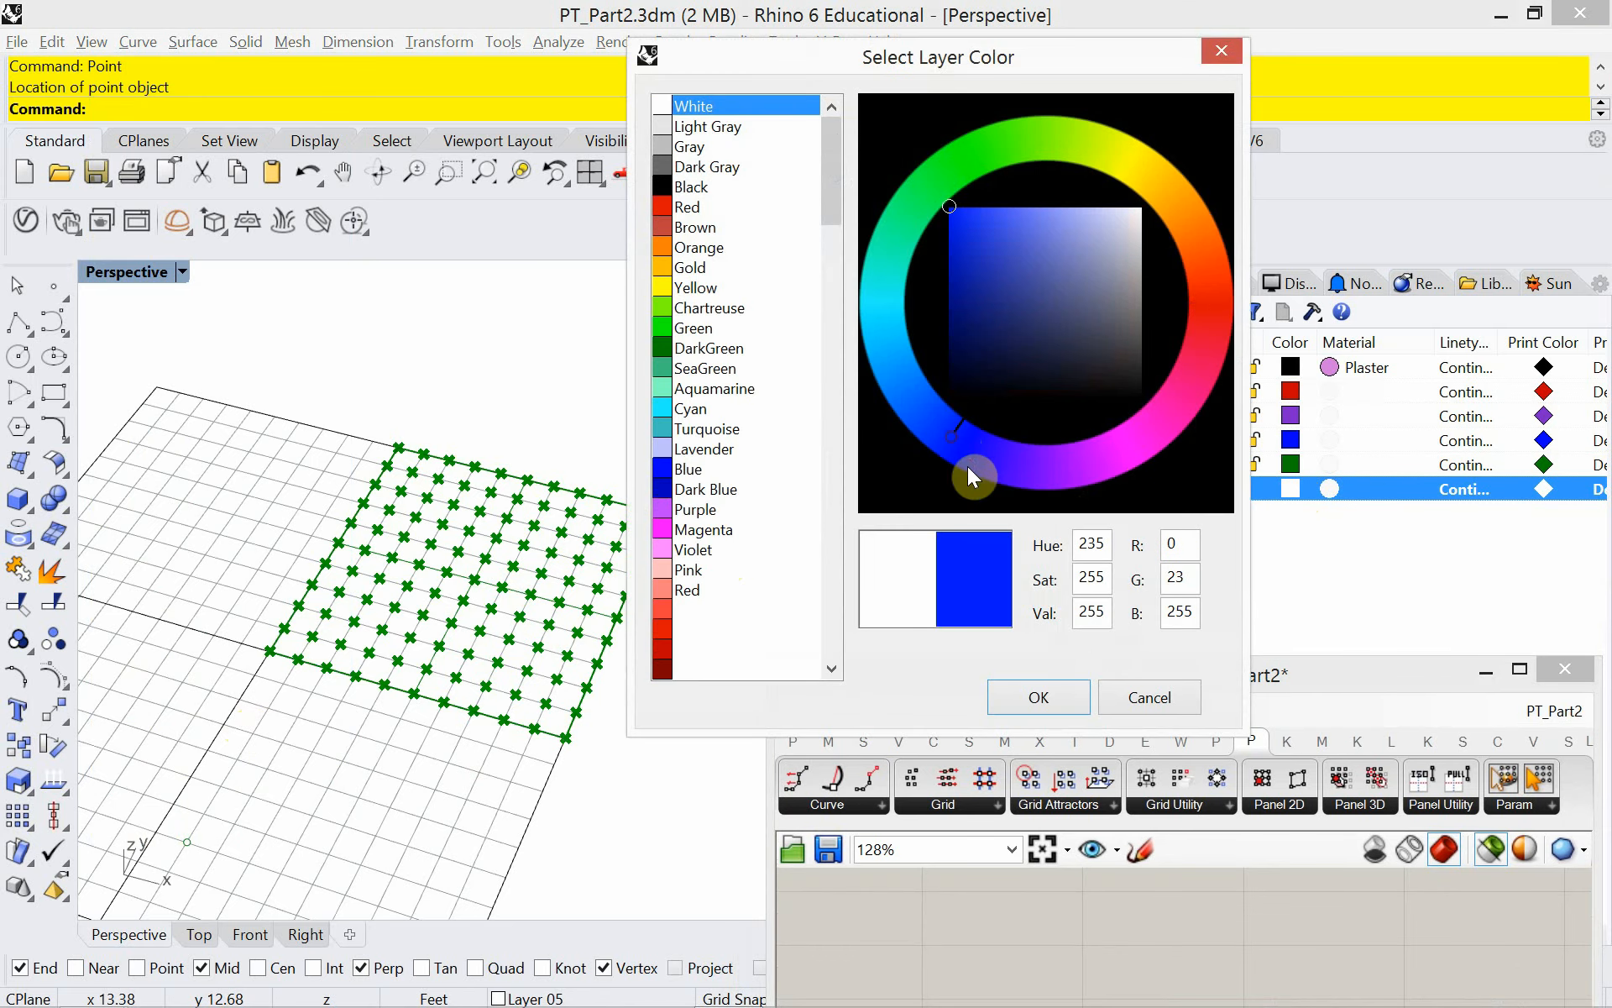
pyautogui.click(685, 489)
pyautogui.click(1035, 697)
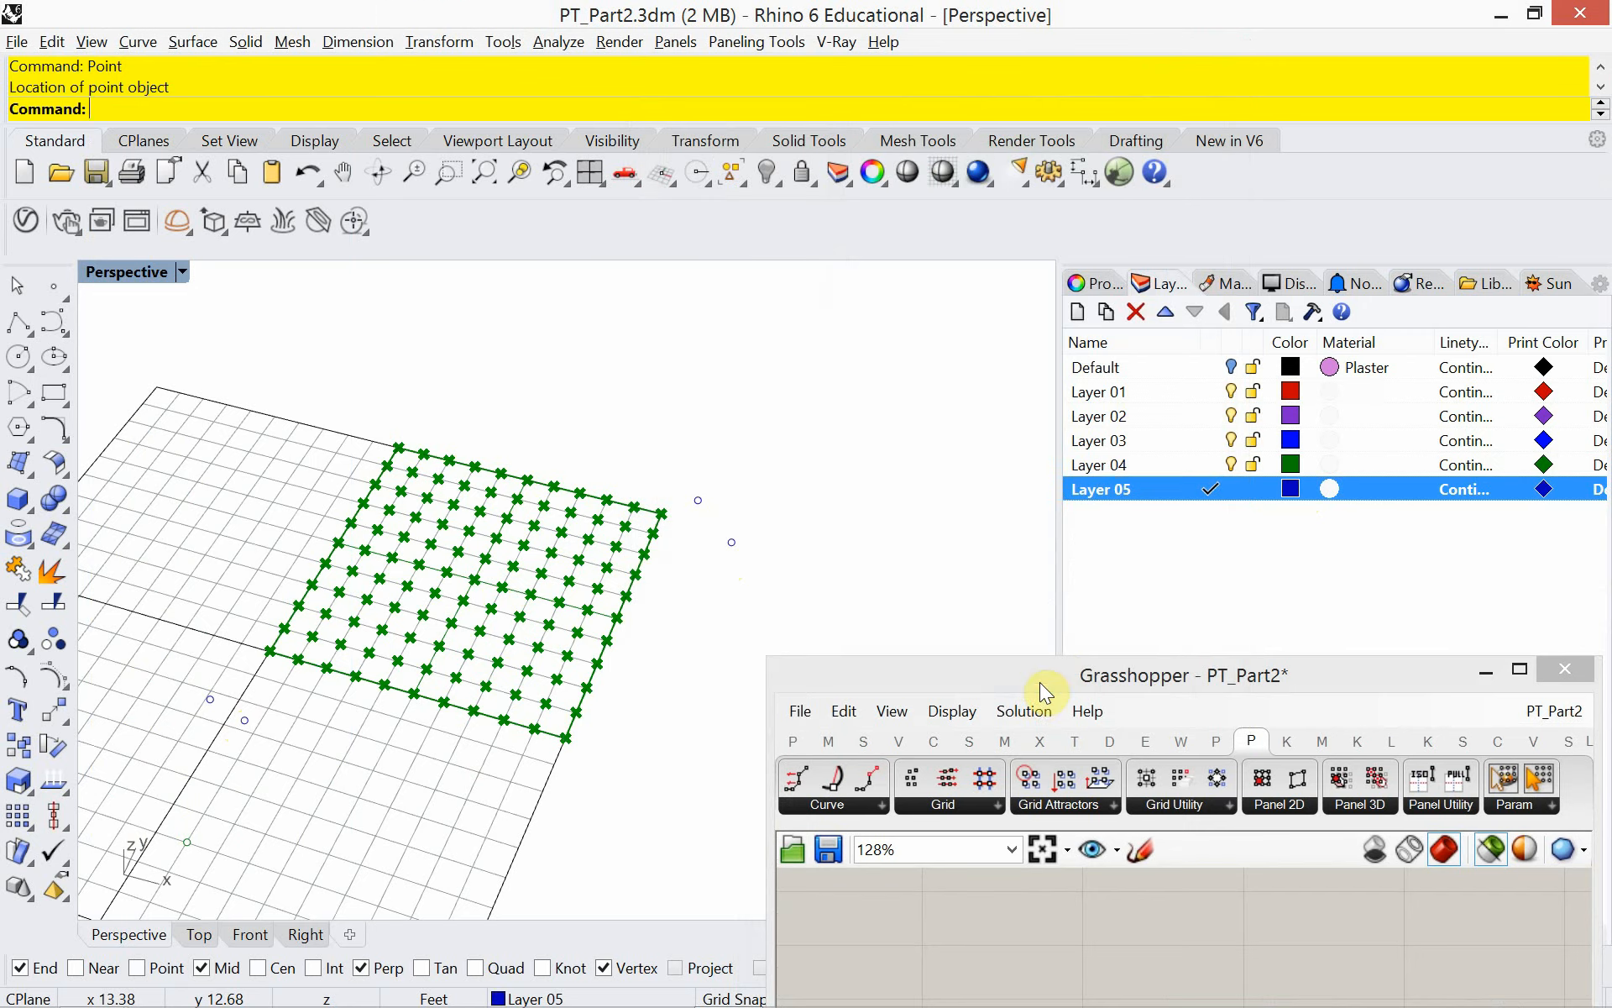
# - Delete the surplus outer point beside the grid's far corner and the one beside its near-left corner, and check the remaining pair by selecting them
pyautogui.moveTo(1443, 678); pyautogui.dragTo(1537, 164)
pyautogui.click(732, 542)
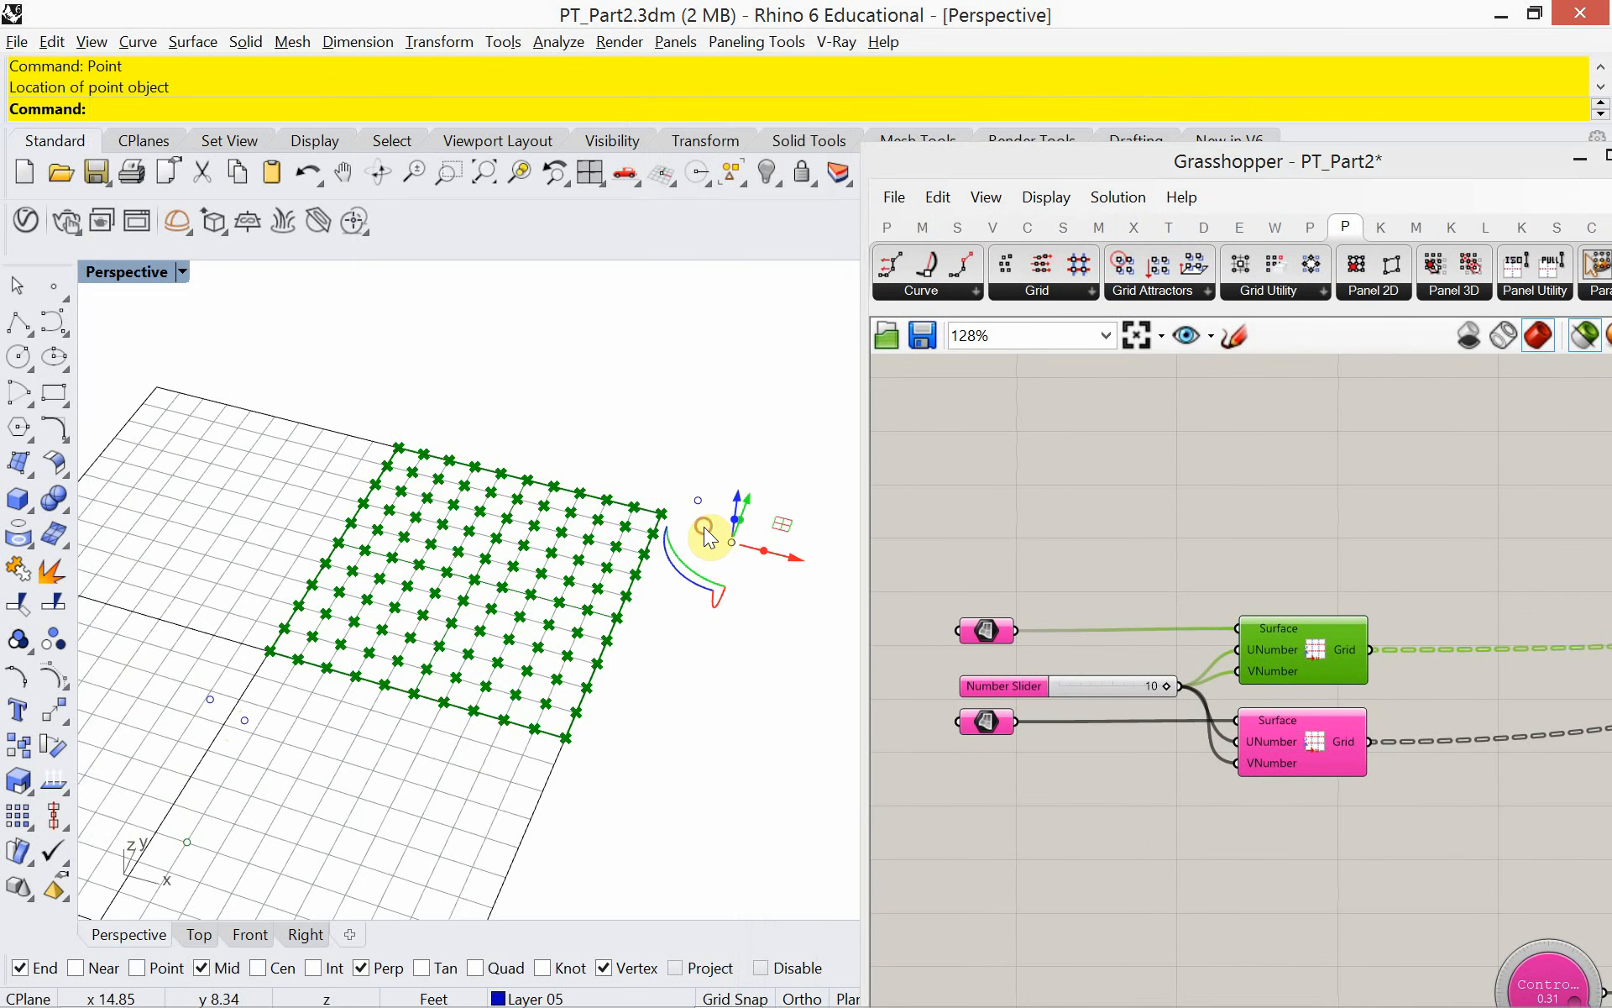
pyautogui.press('Delete')
pyautogui.moveTo(305, 776); pyautogui.dragTo(241, 714)
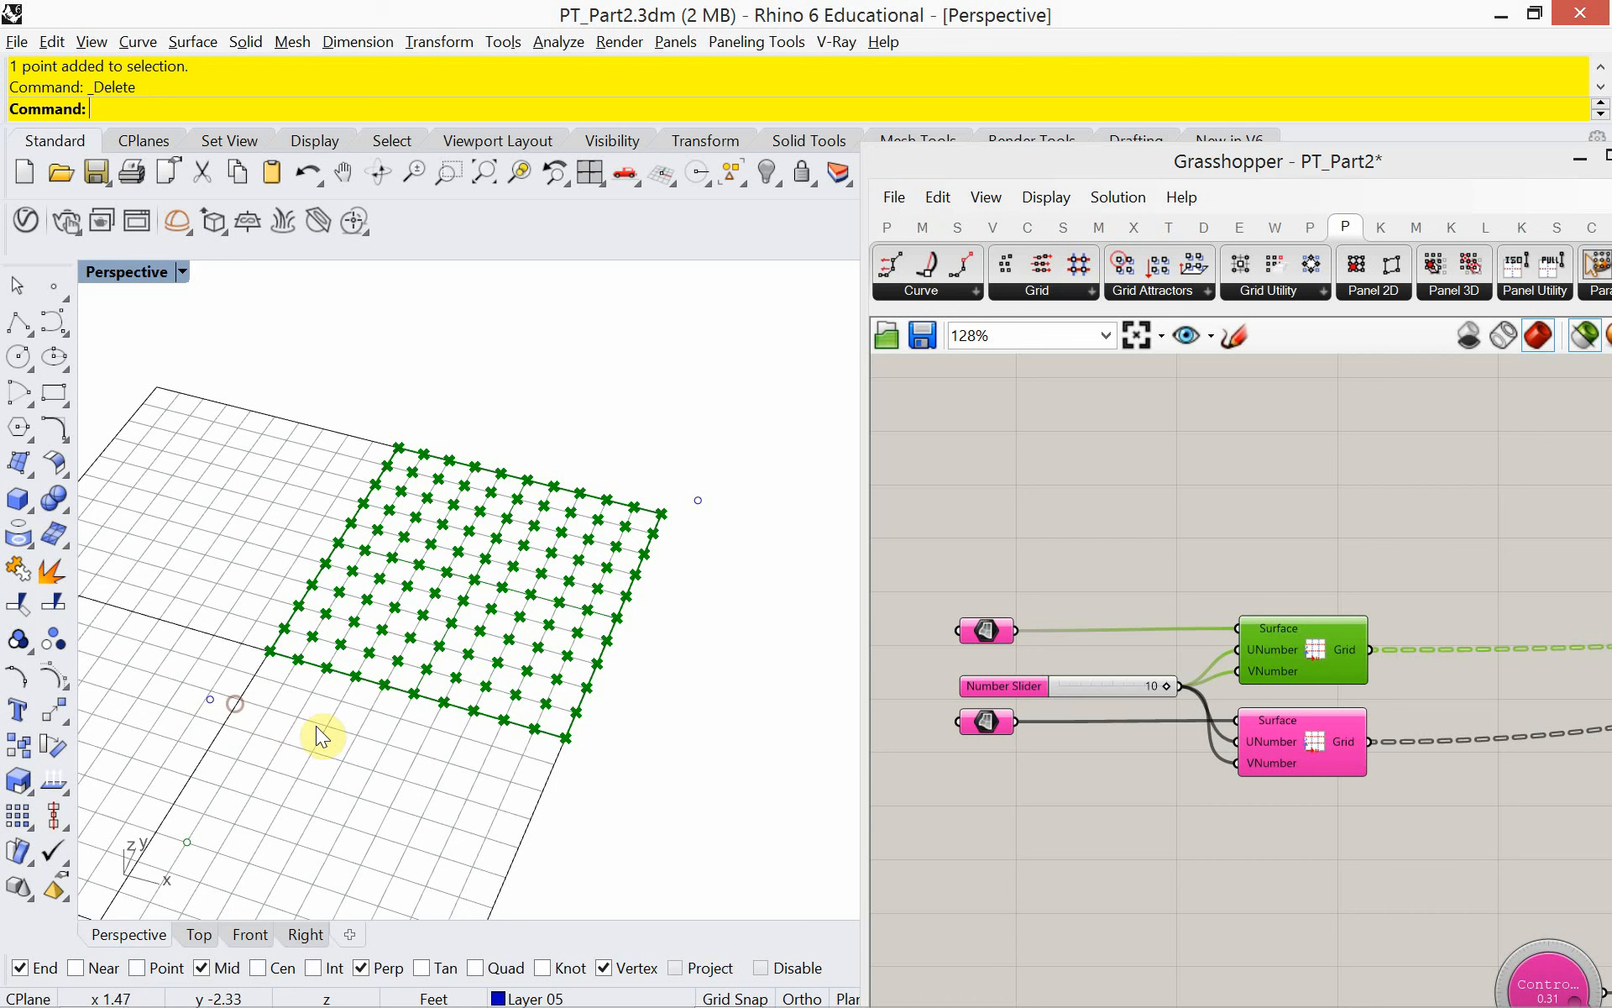
pyautogui.click(698, 502)
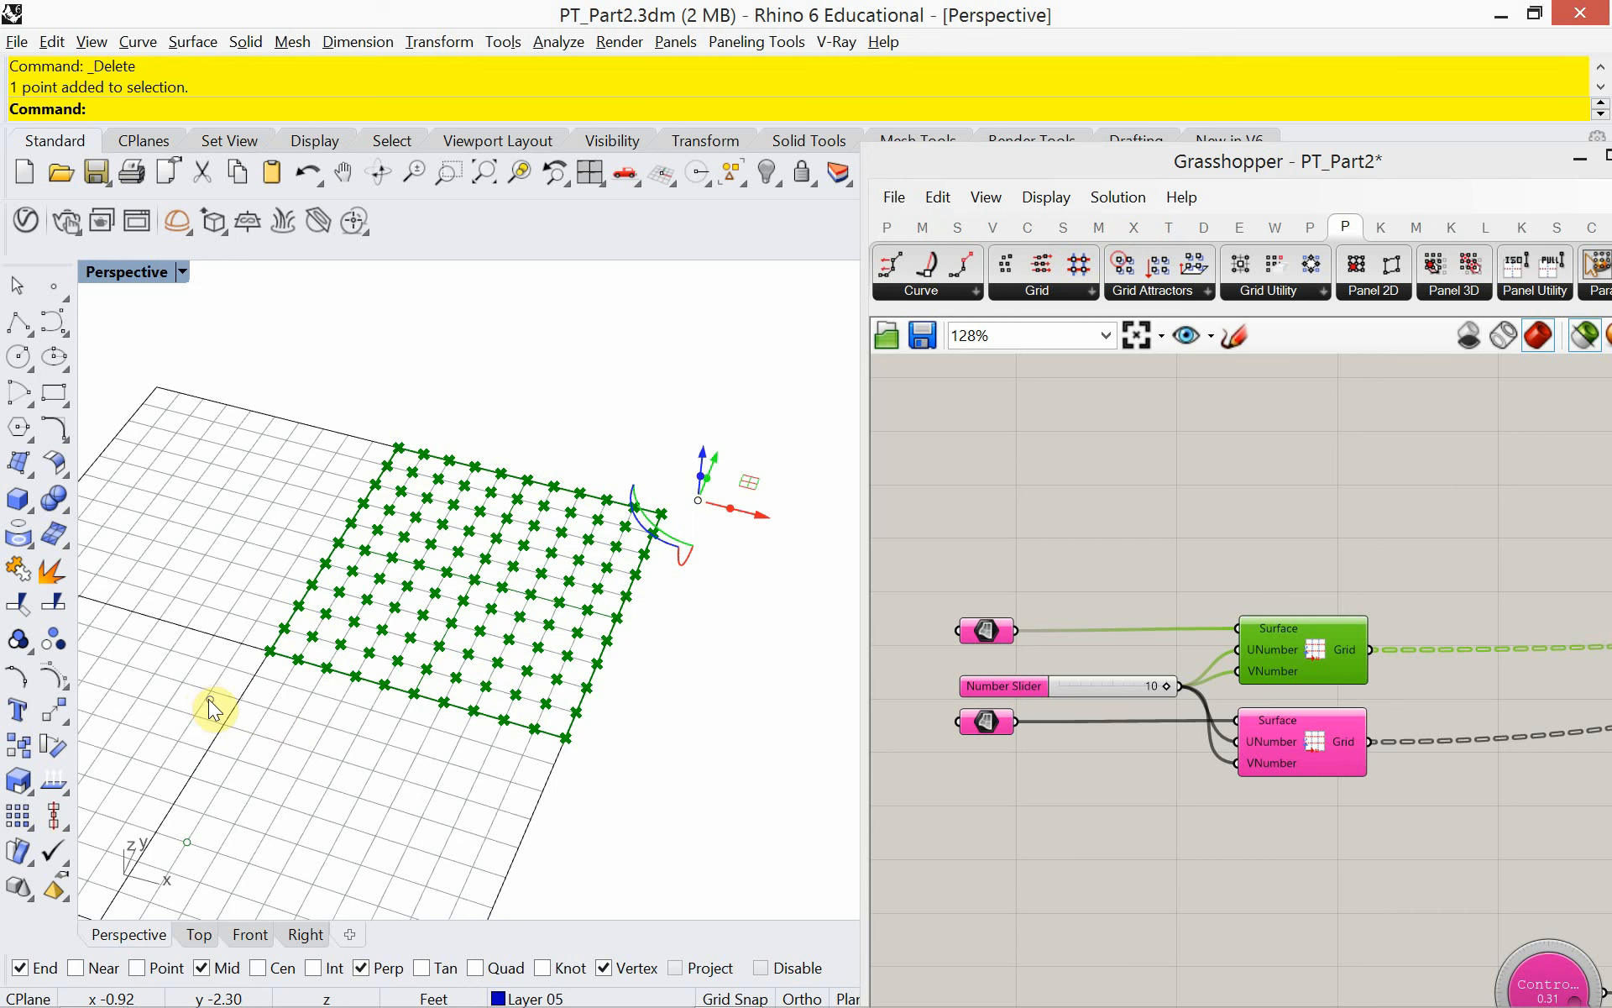
pyautogui.click(209, 699)
pyautogui.click(264, 754)
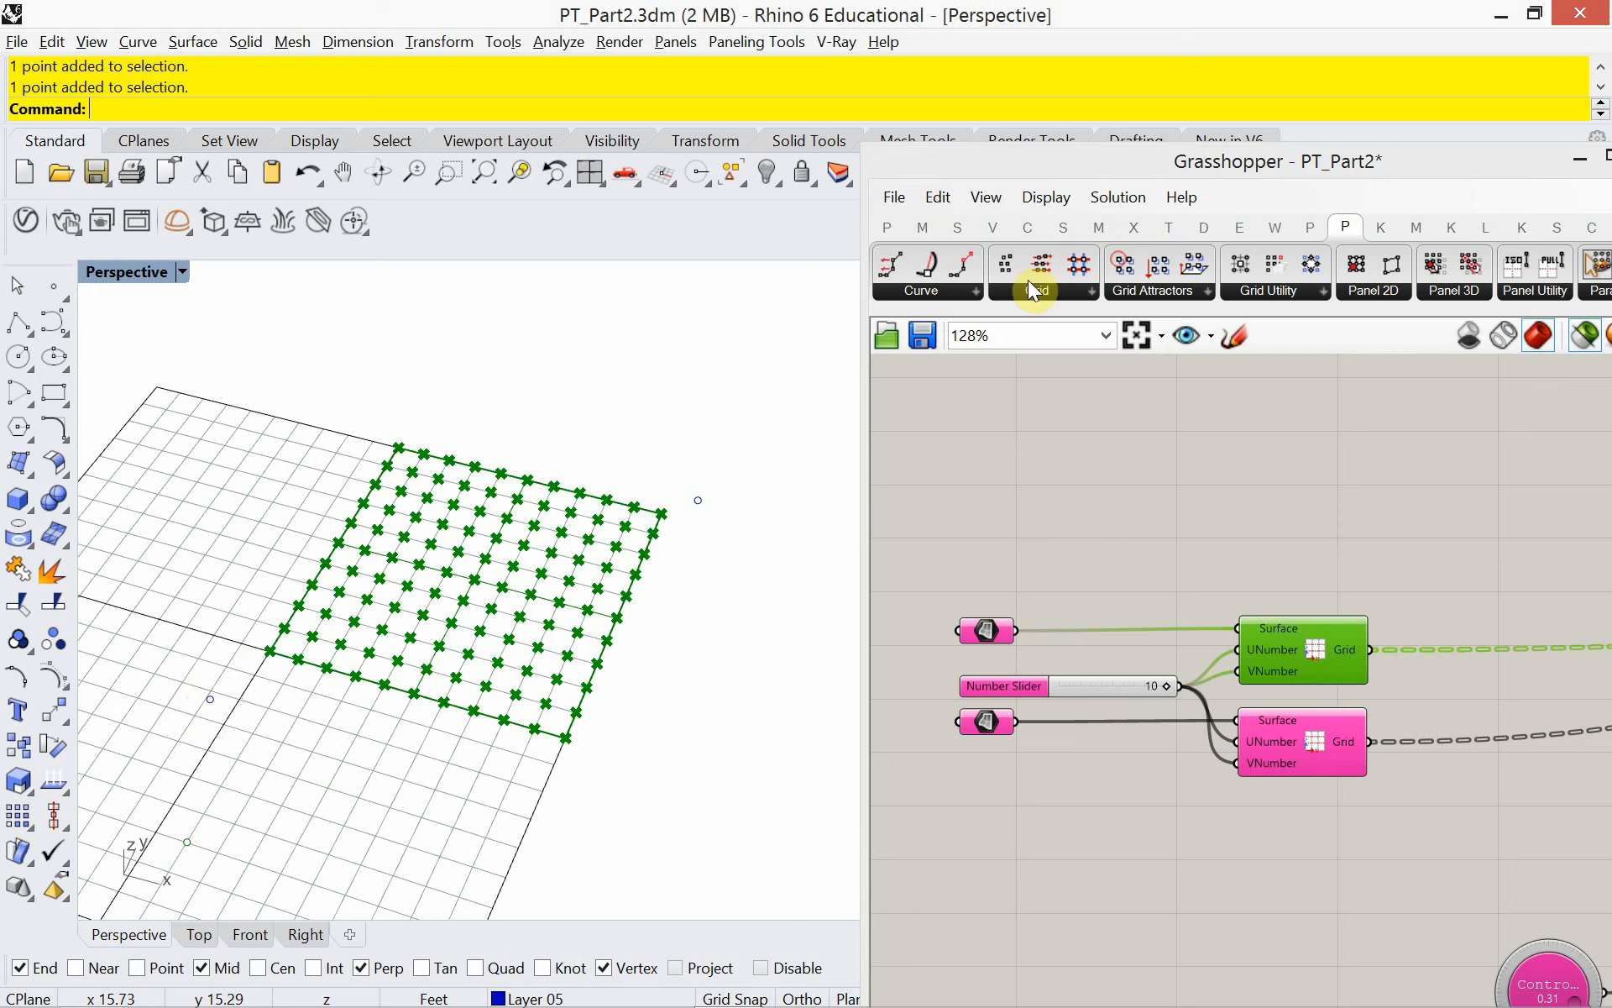
# - Add a Point parameter above the surface inputs in Grasshopper and reference the Rhino point beside the grid's far corner
pyautogui.moveTo(1023, 195); pyautogui.dragTo(884, 87)
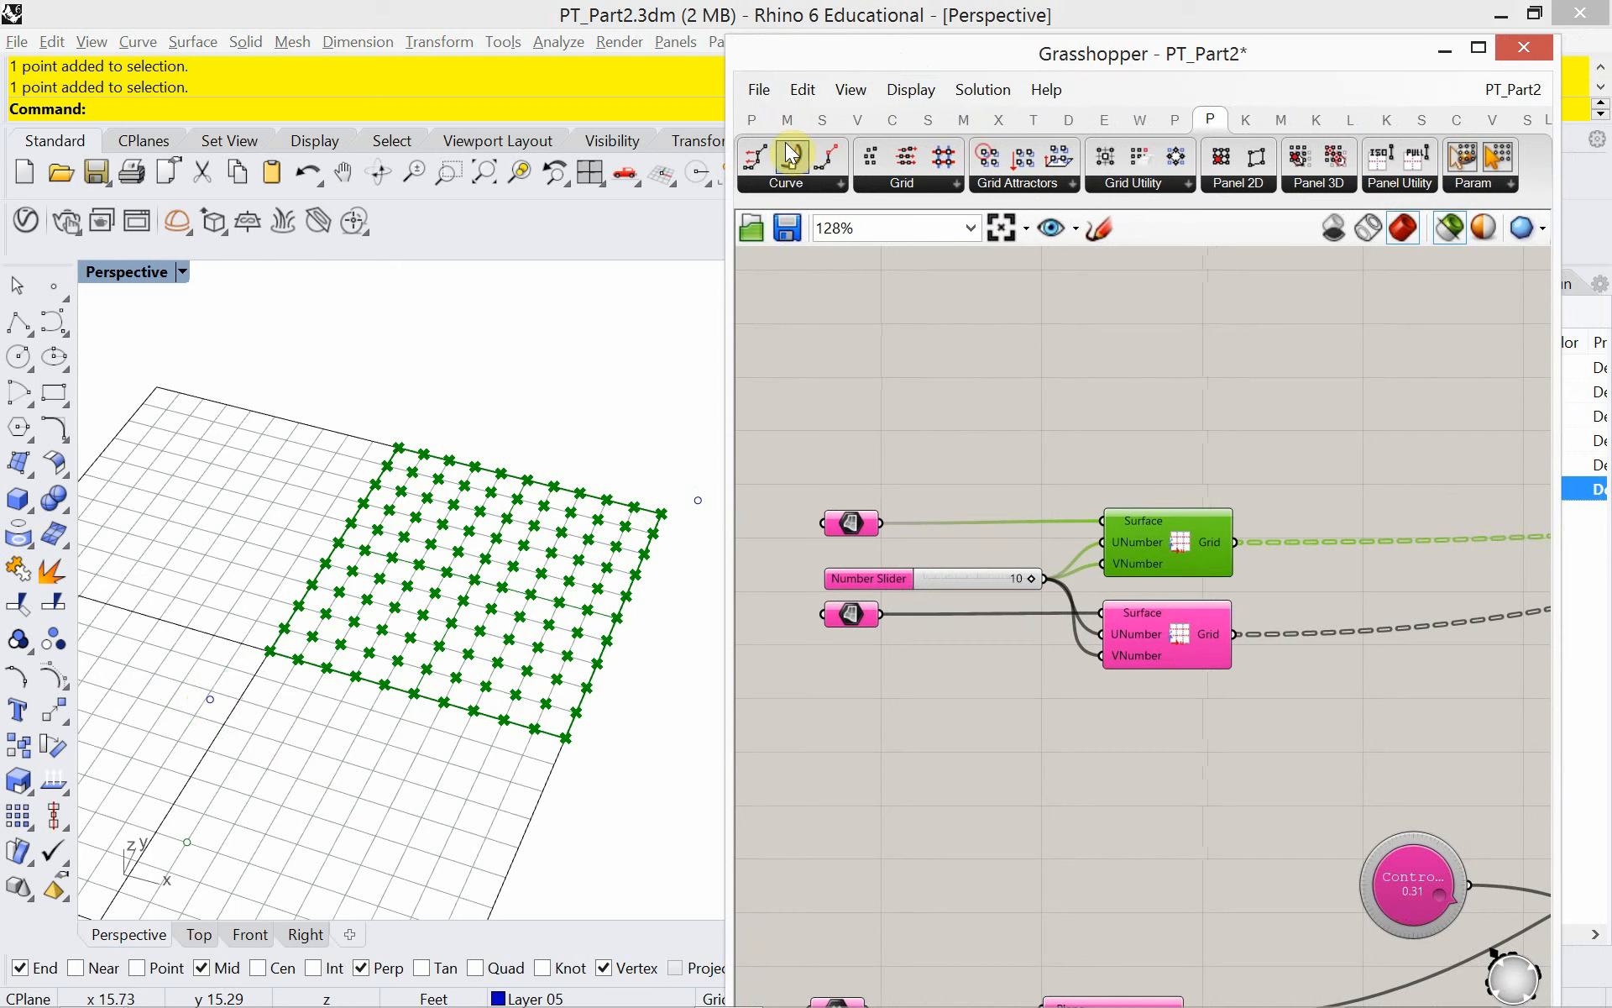
pyautogui.doubleClick(935, 420)
pyautogui.write('pa')
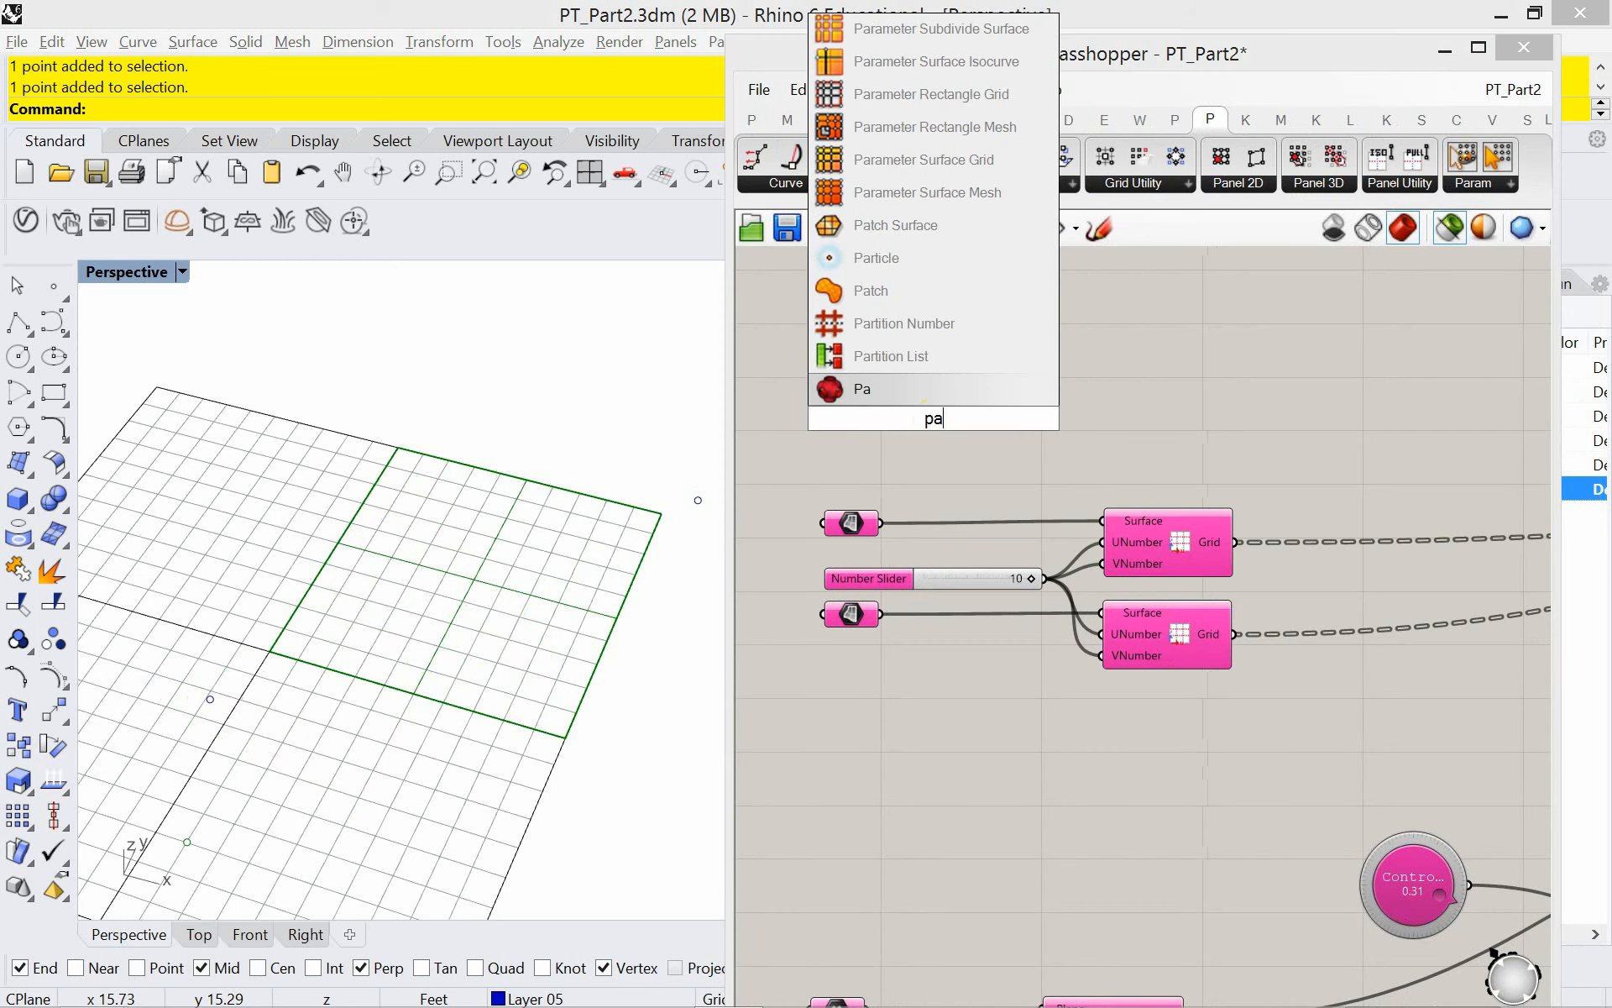
pyautogui.press('BackSpace')
pyautogui.write('oint')
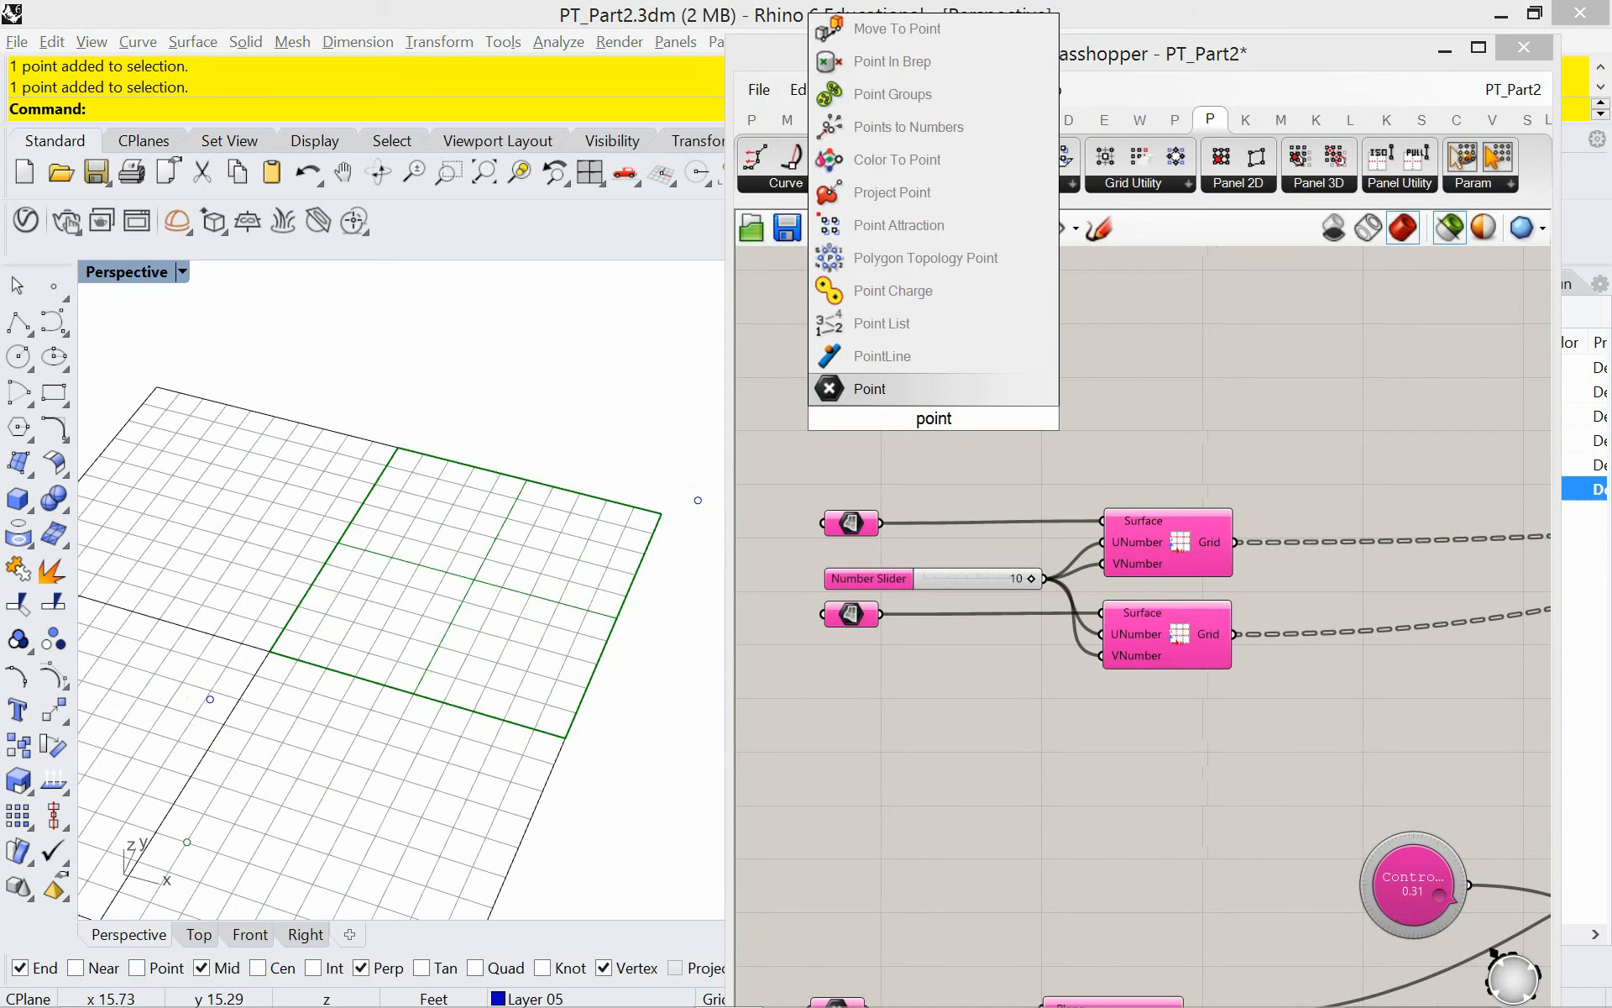
pyautogui.click(920, 391)
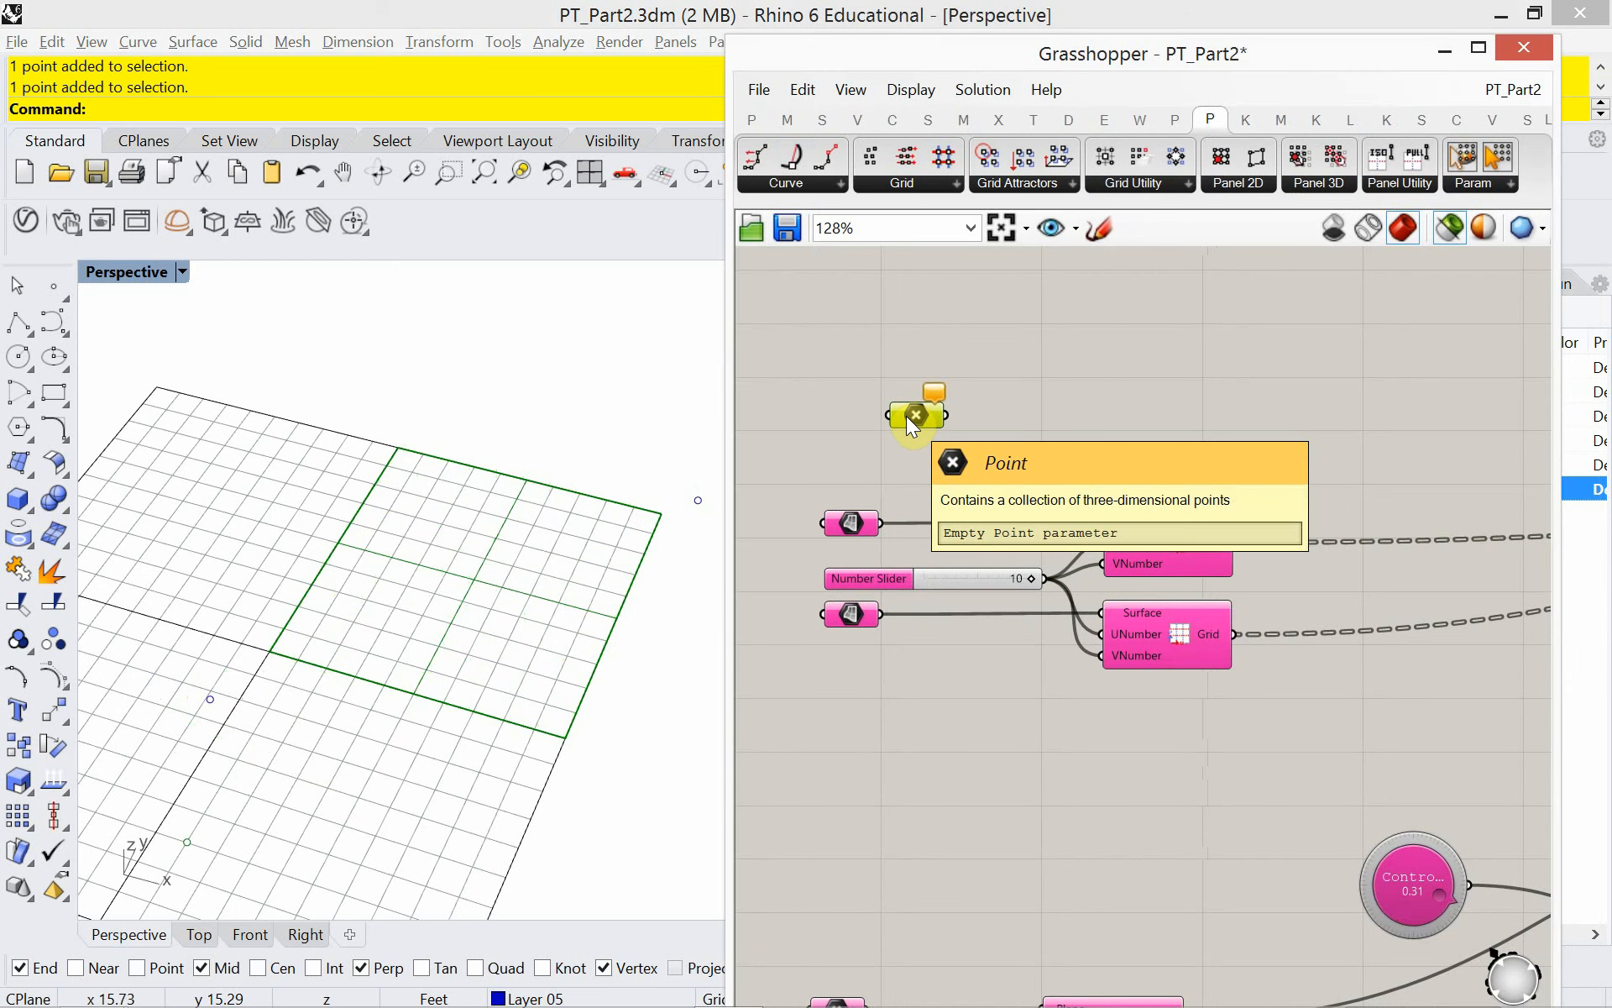
pyautogui.rightClick(906, 417)
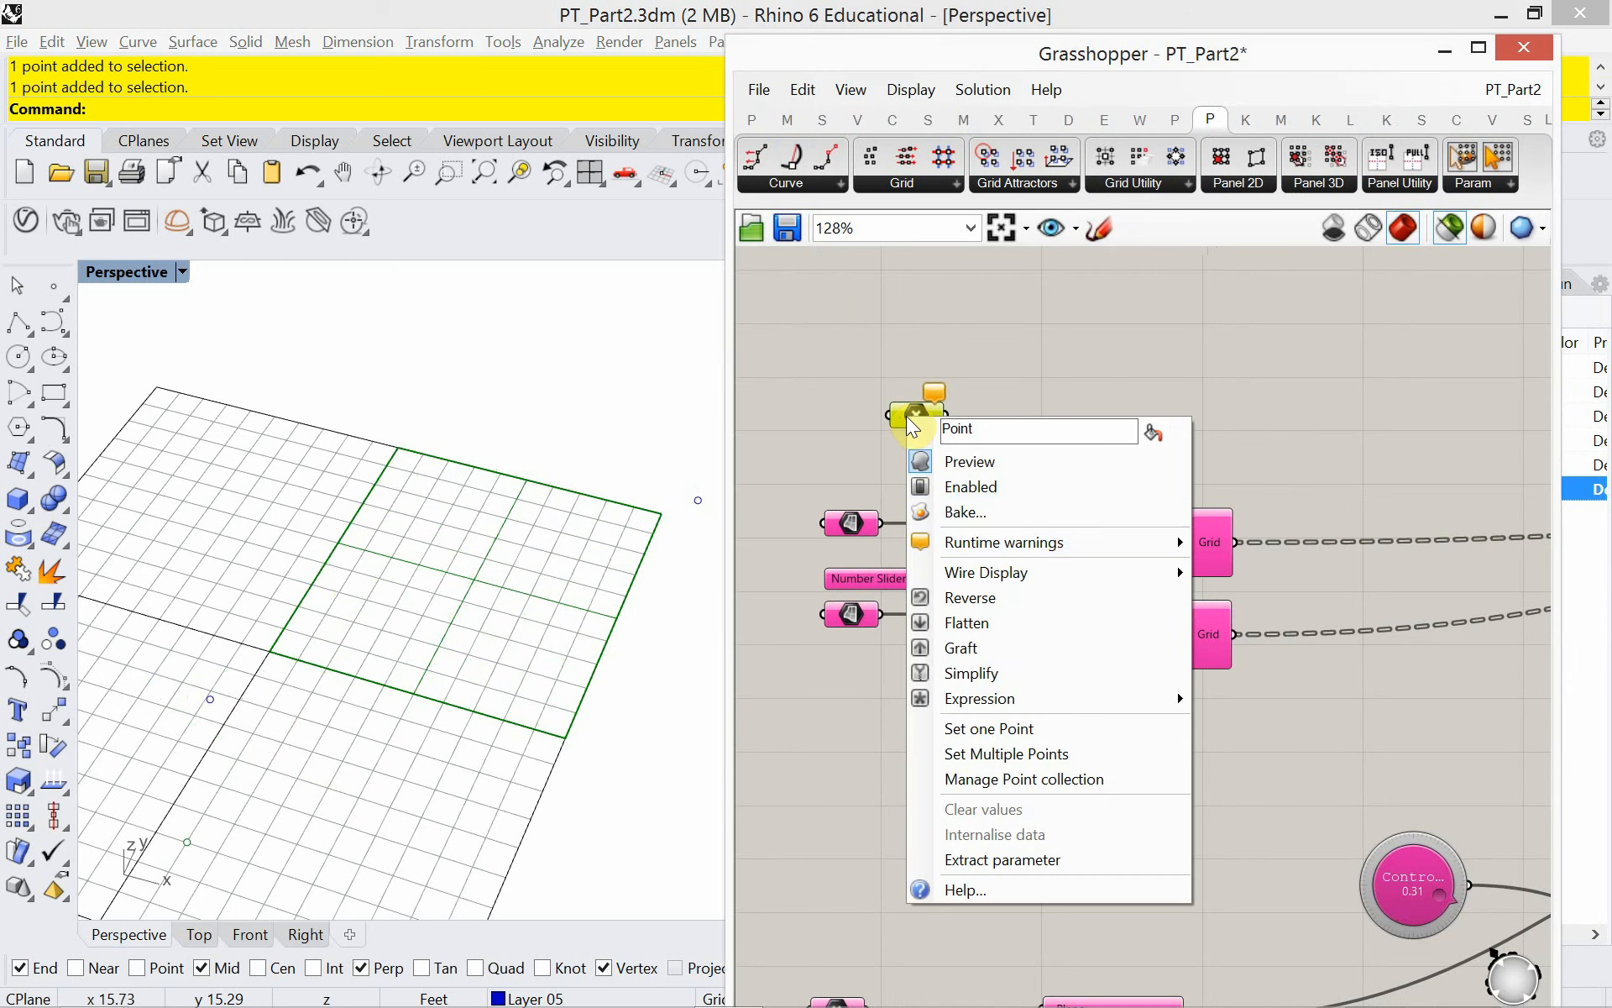
pyautogui.click(1008, 730)
pyautogui.click(698, 500)
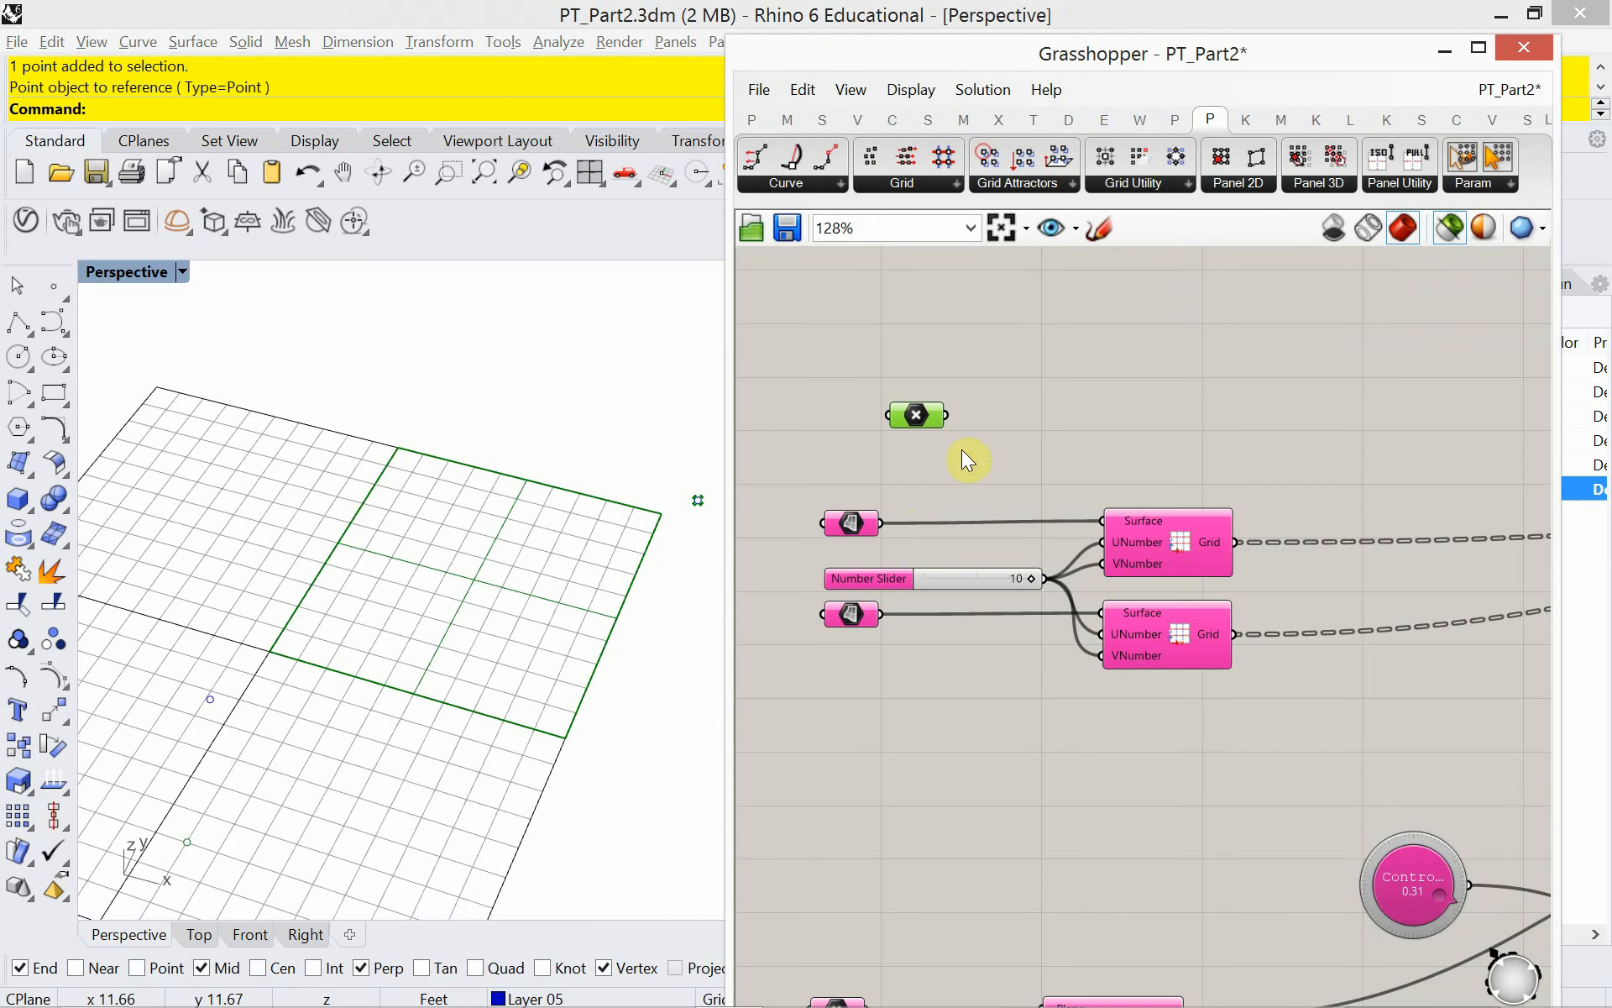
# - Duplicate the Point parameter and reference the blue Rhino point near the grid's near-left corner in the copy
pyautogui.rightClick(907, 418)
pyautogui.click(987, 695)
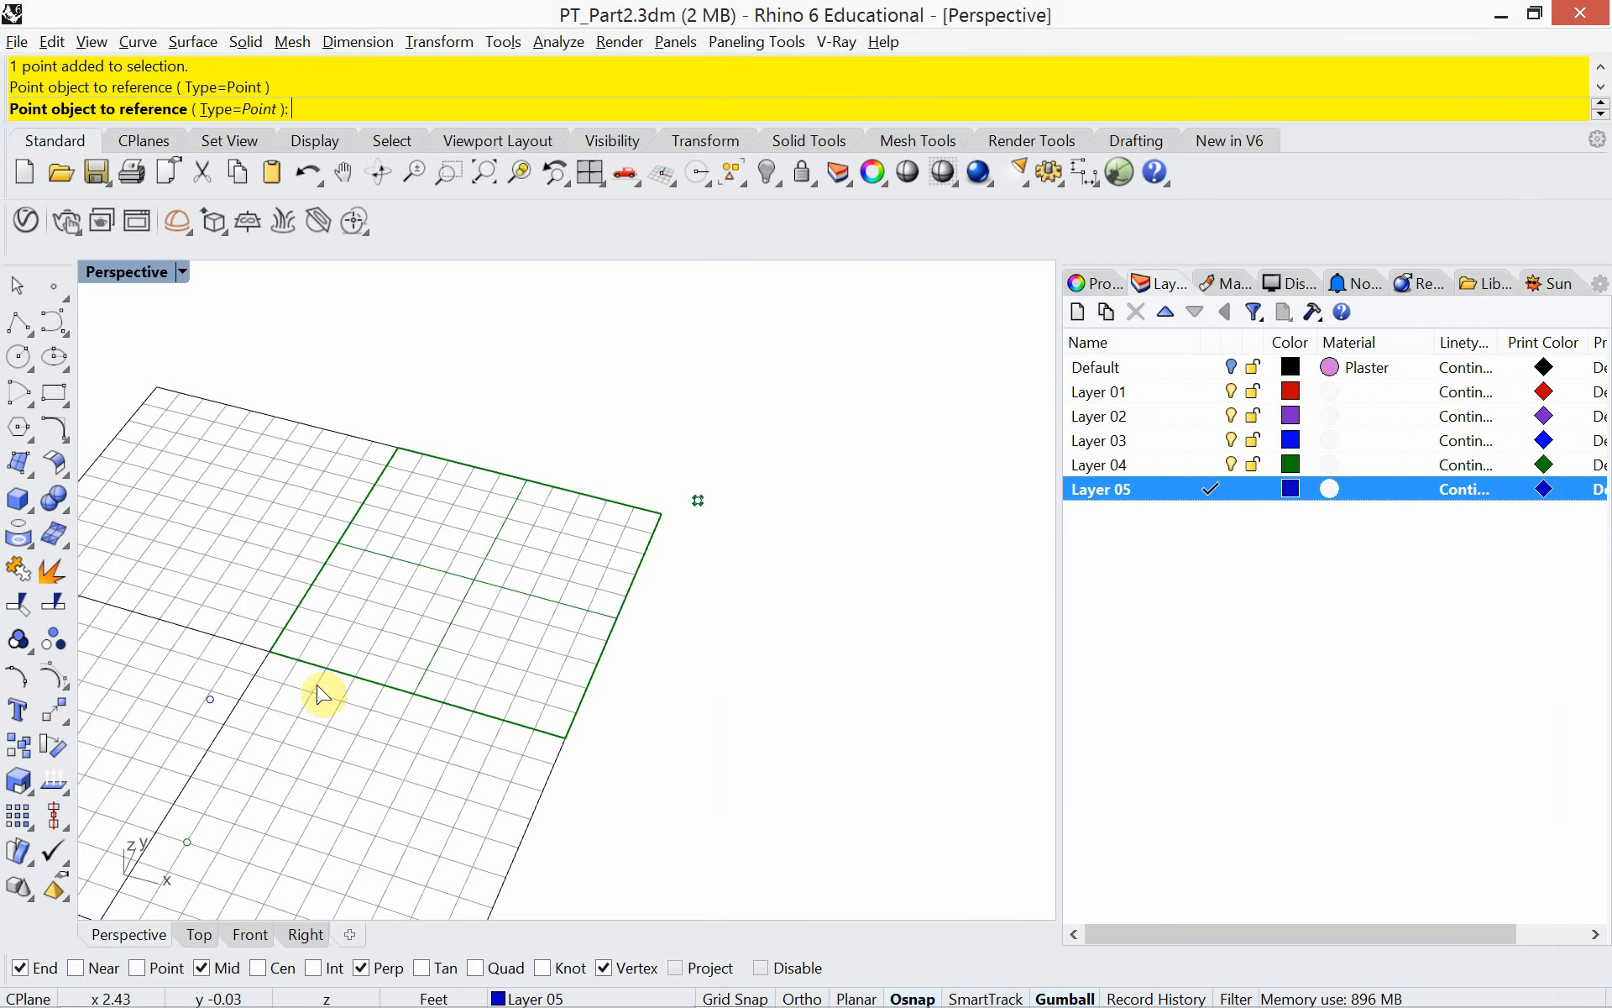
pyautogui.click(210, 699)
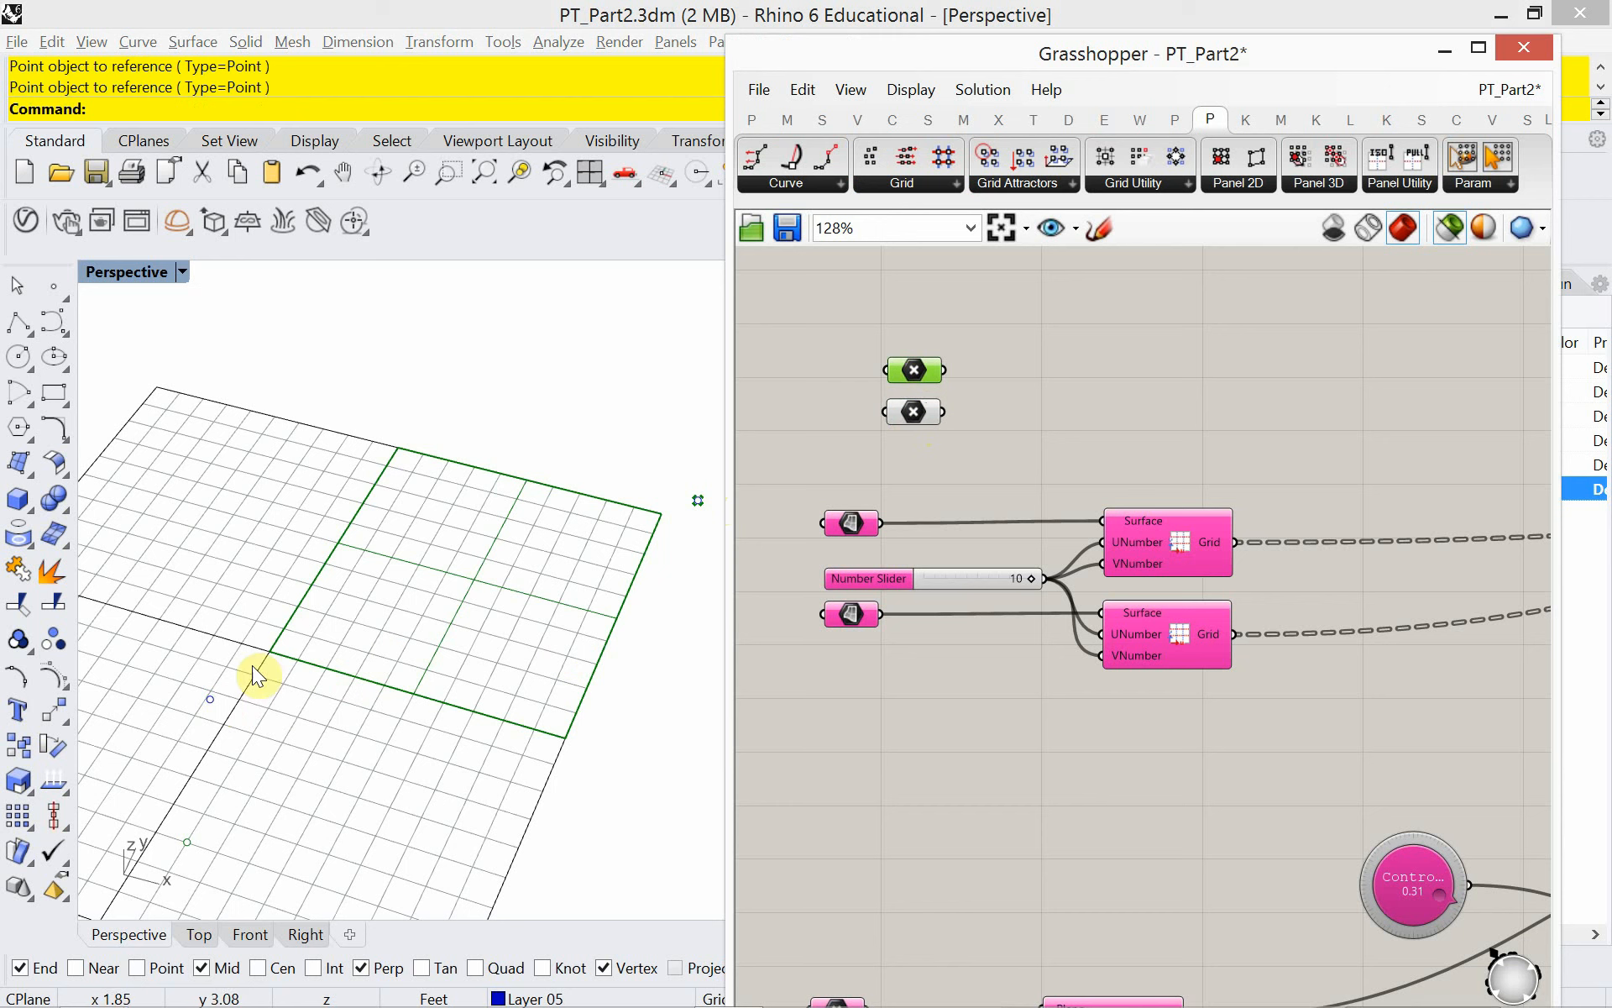
pyautogui.click(912, 413)
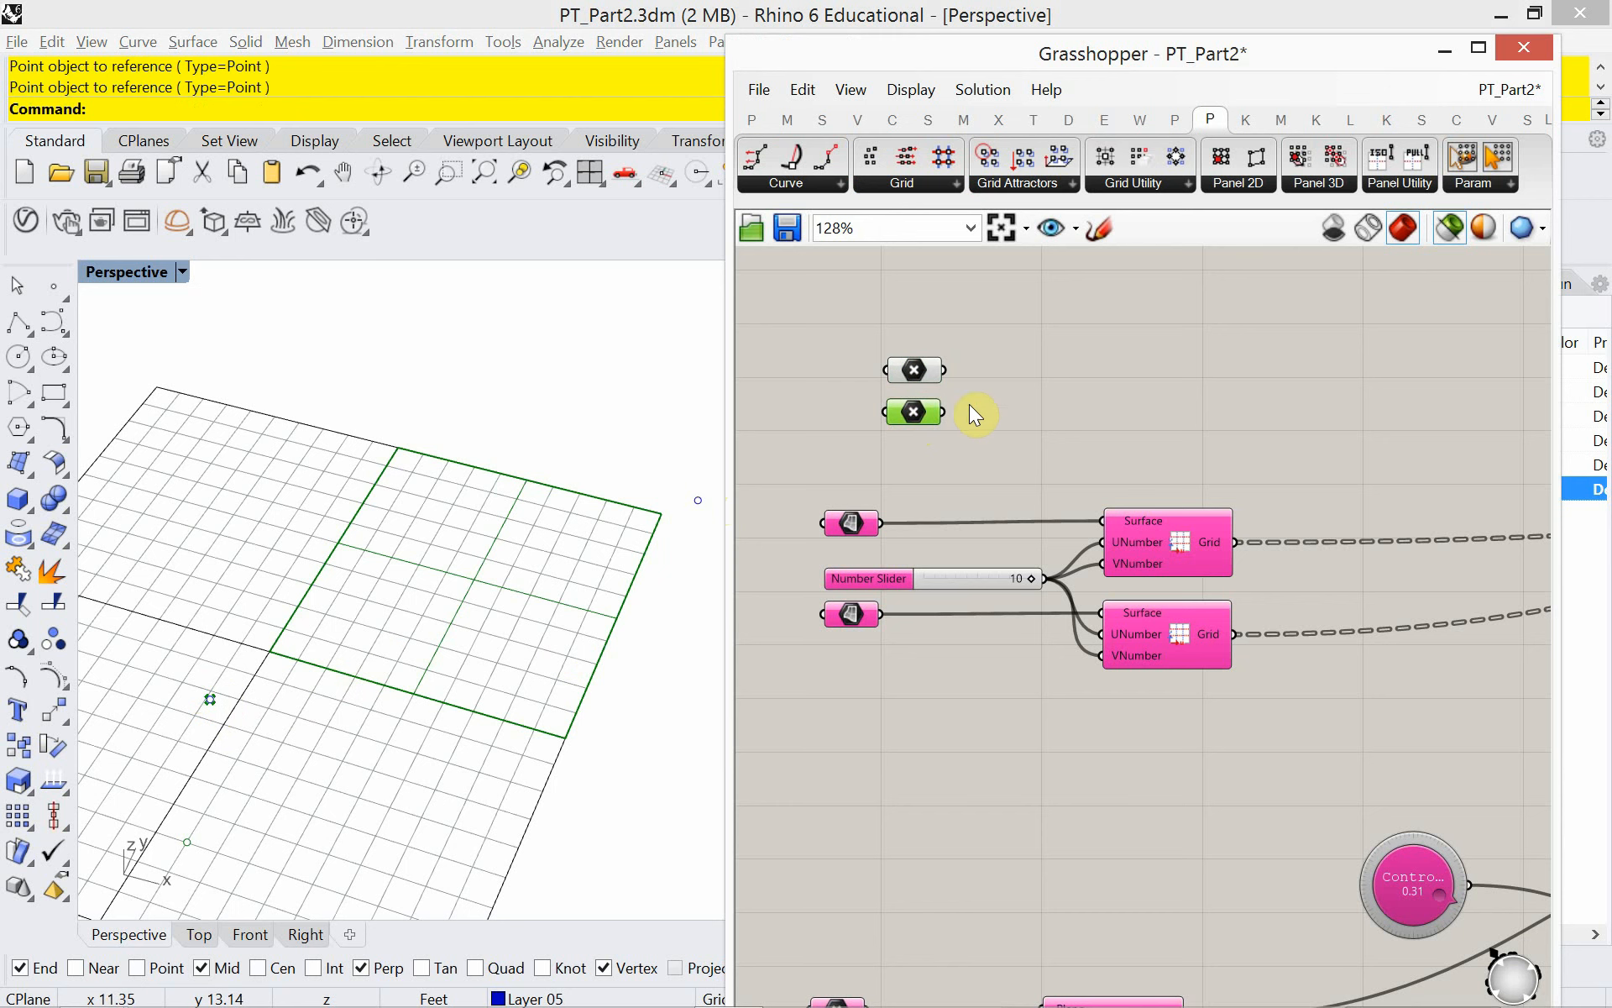
# - Add a Sphere component and place it above and beside the two Point parameters
pyautogui.doubleClick(1002, 378)
pyautogui.write('sp')
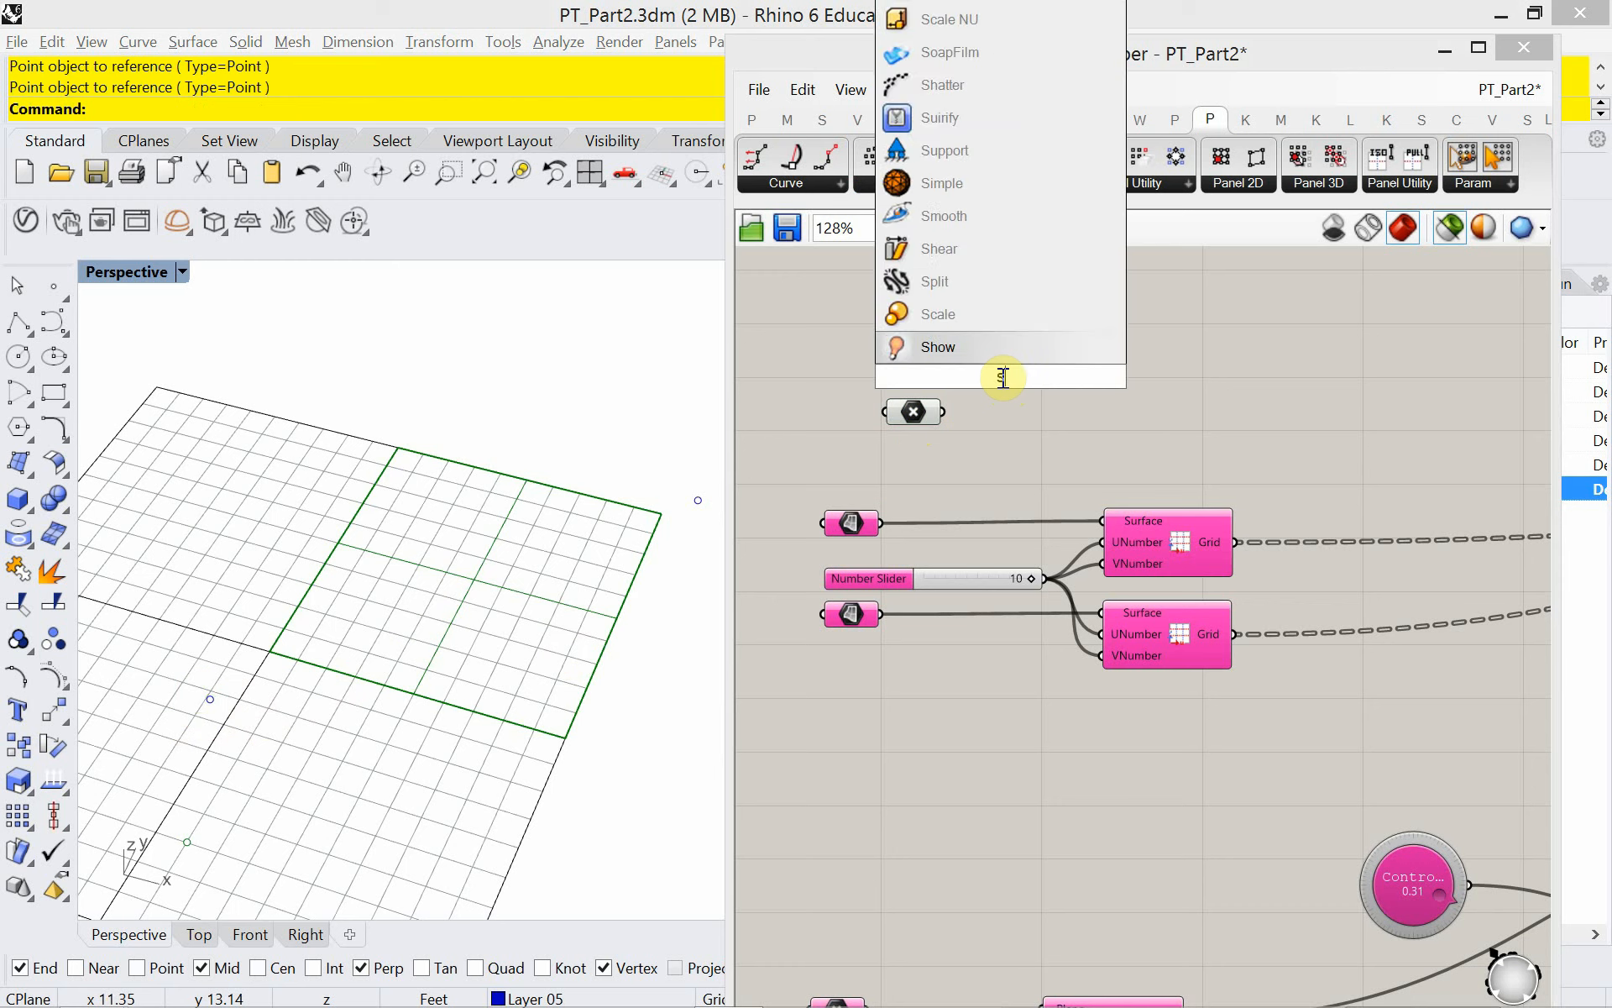
pyautogui.write('her')
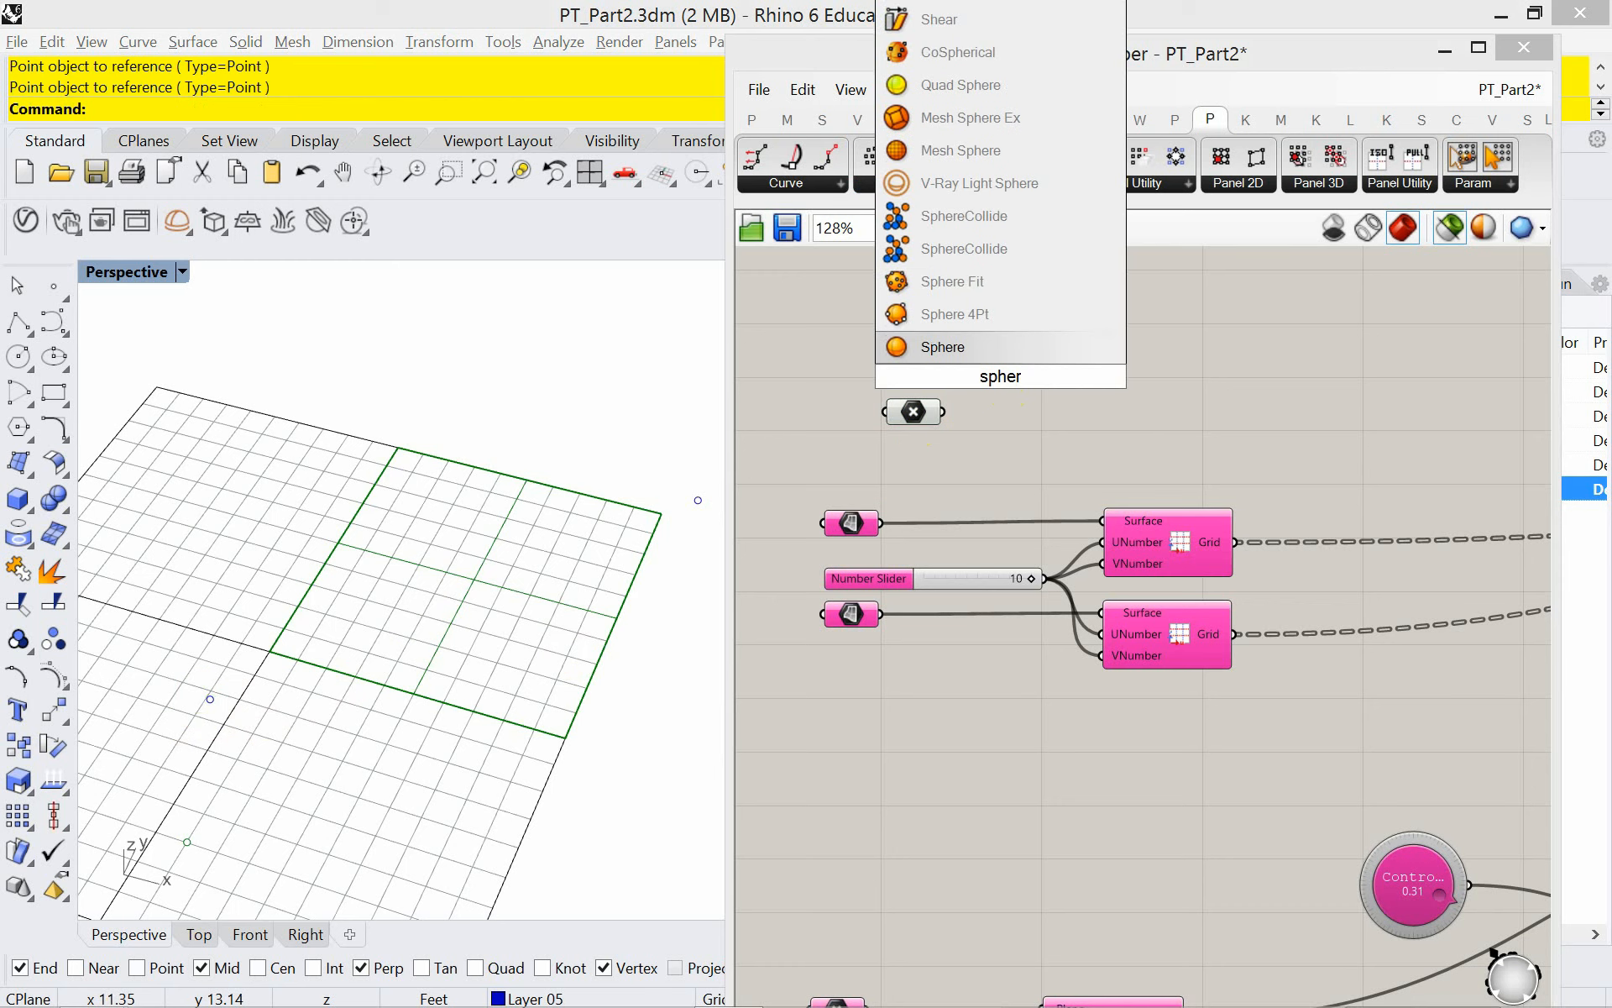
pyautogui.click(994, 351)
pyautogui.moveTo(1000, 367); pyautogui.dragTo(1046, 330)
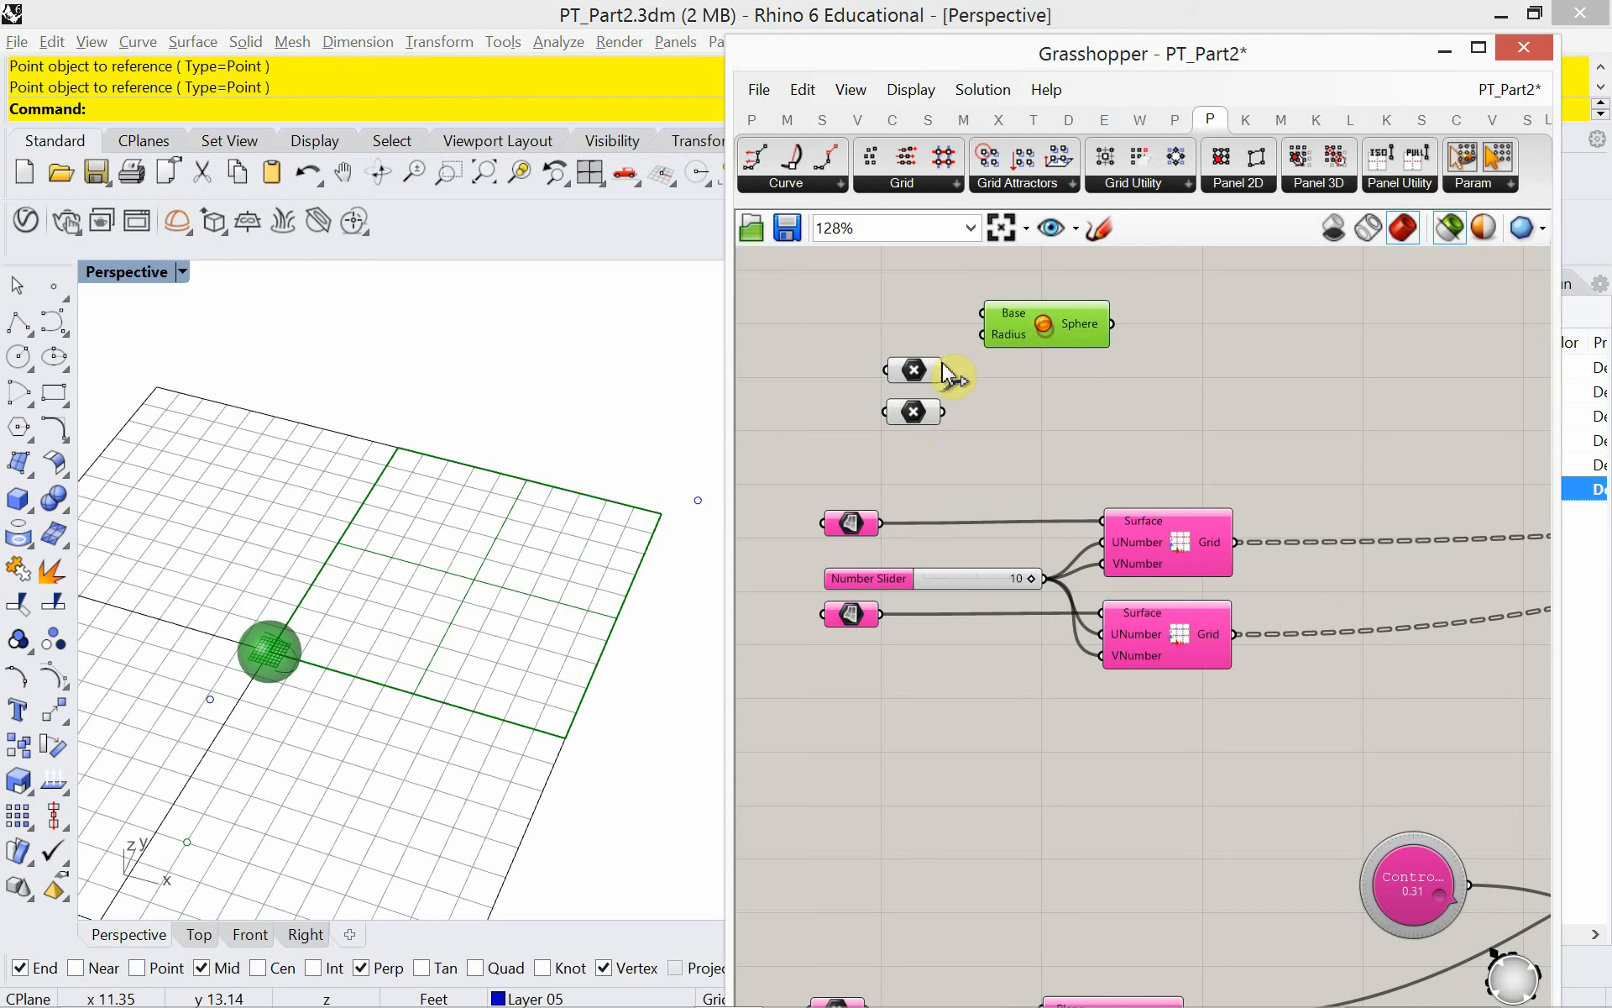
# - Connect the first Point to the Sphere's Base, and duplicate the Sphere with the second Point feeding the copy's Base
pyautogui.moveTo(944, 369); pyautogui.dragTo(1036, 448)
pyautogui.moveTo(944, 411); pyautogui.dragTo(982, 445)
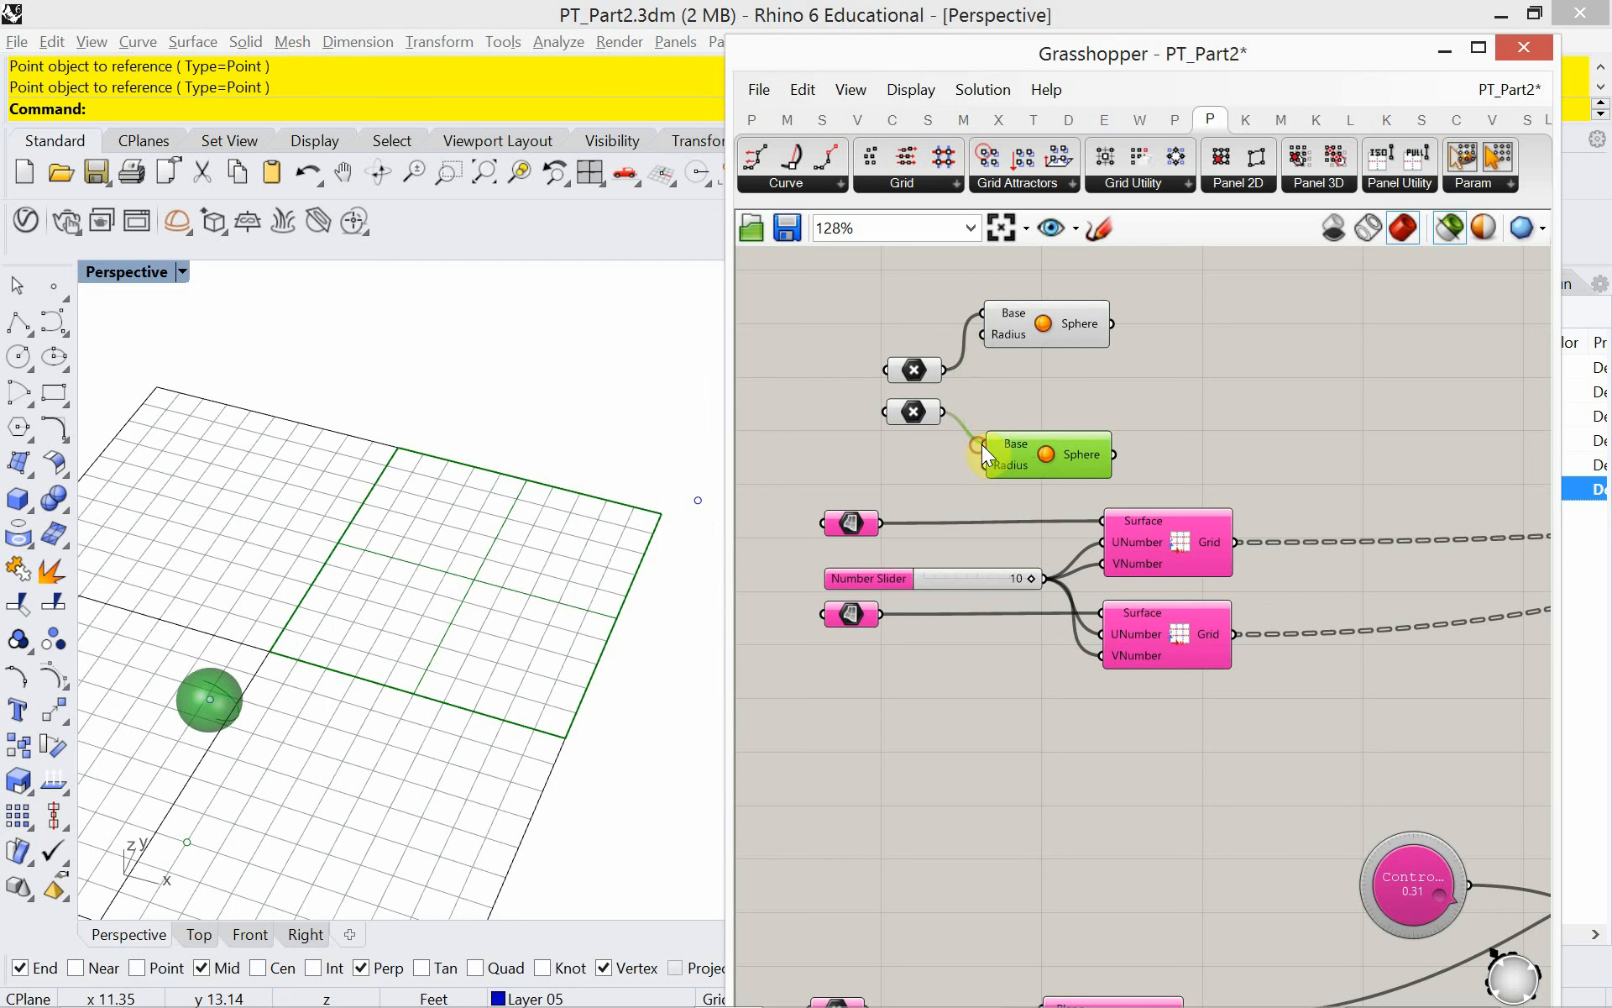
pyautogui.keyDown('shift'); pyautogui.click(1059, 326); pyautogui.keyUp('shift')
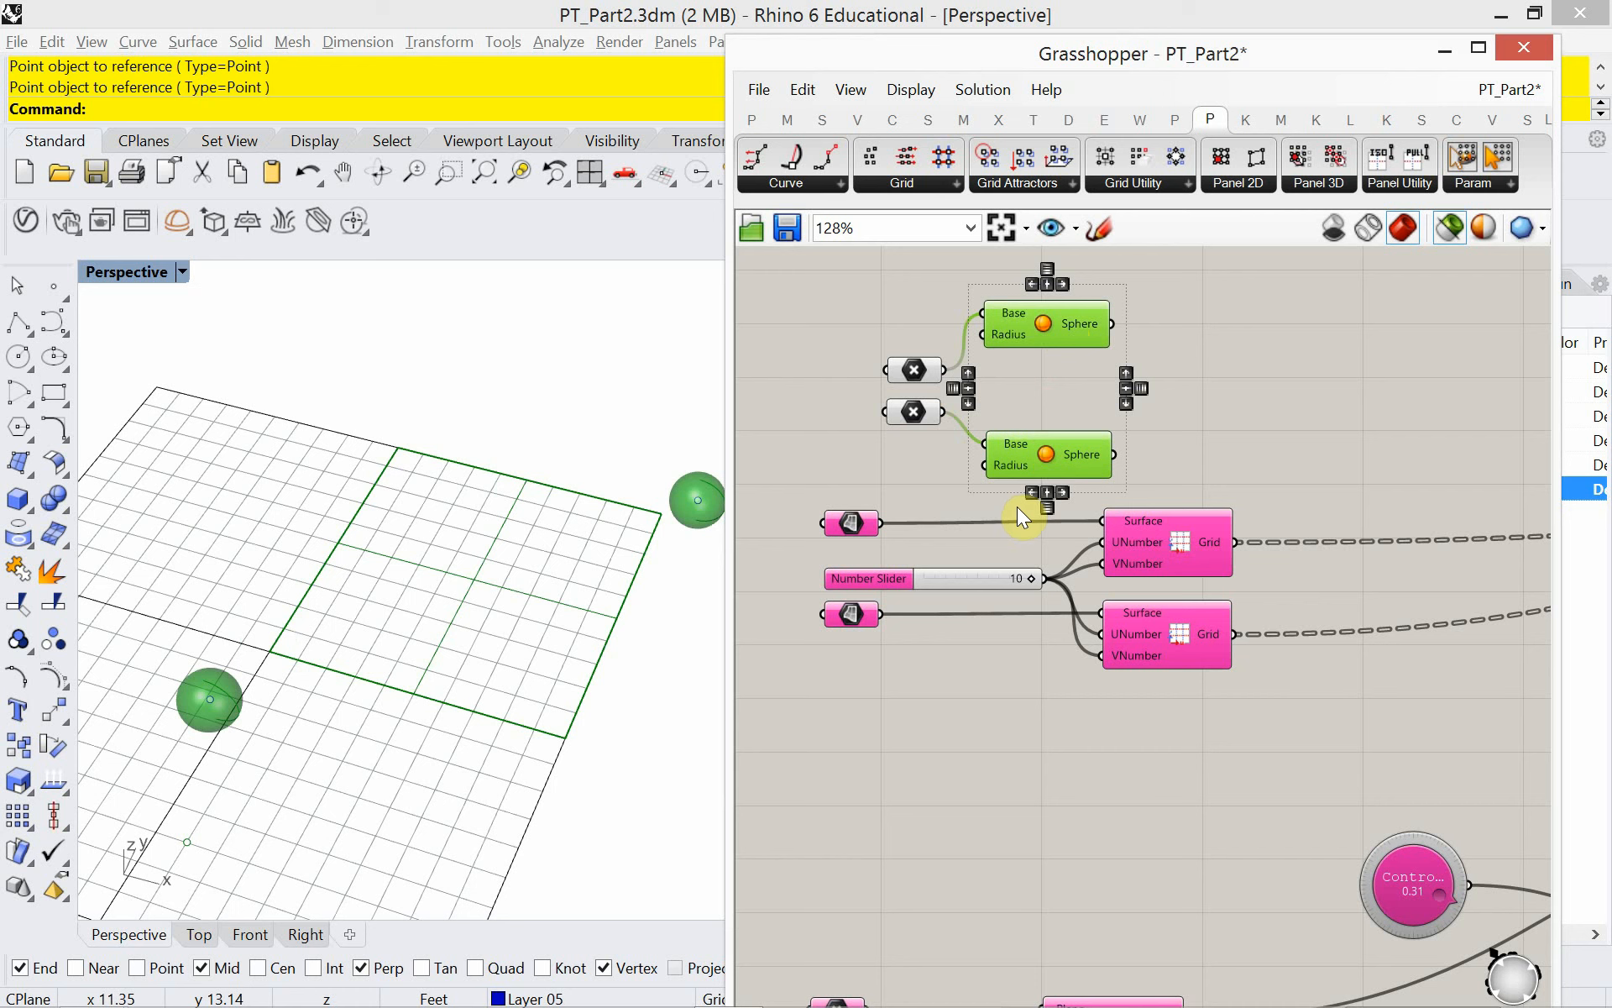
# - Move both Point parameters and both Sphere components together into the empty canvas area below the existing definition
pyautogui.moveTo(1156, 477); pyautogui.dragTo(905, 309)
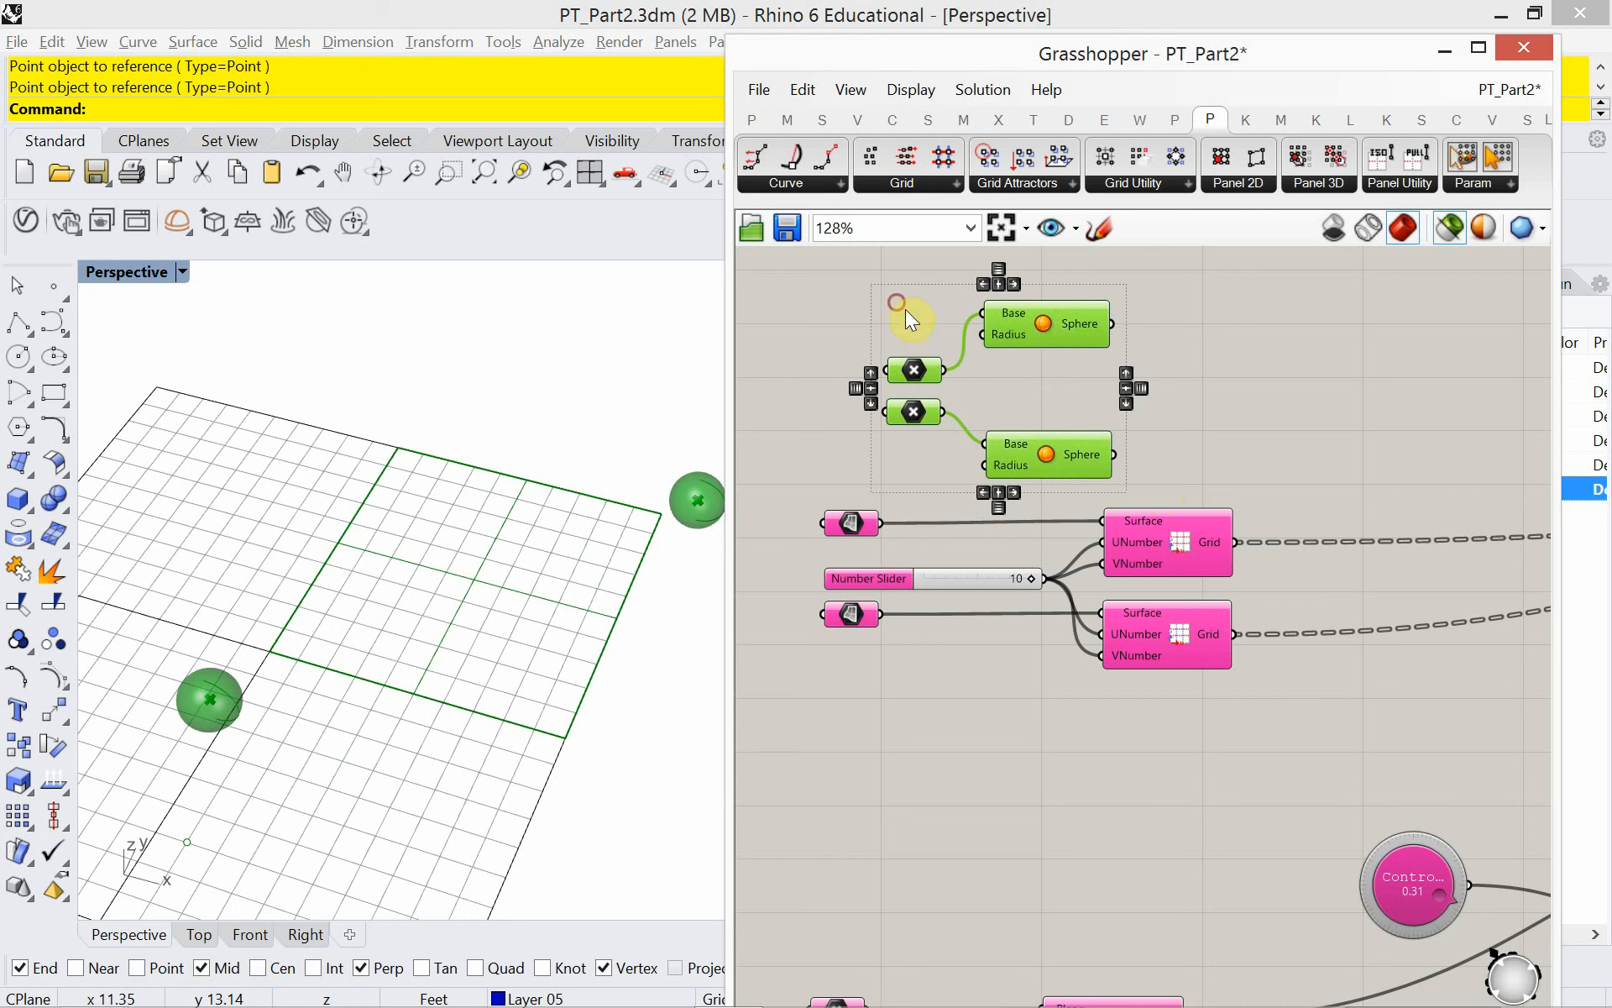
pyautogui.moveTo(1041, 340); pyautogui.dragTo(1044, 723)
pyautogui.scroll(-3, 1032, 324)
pyautogui.scroll(-3, 1016, 372)
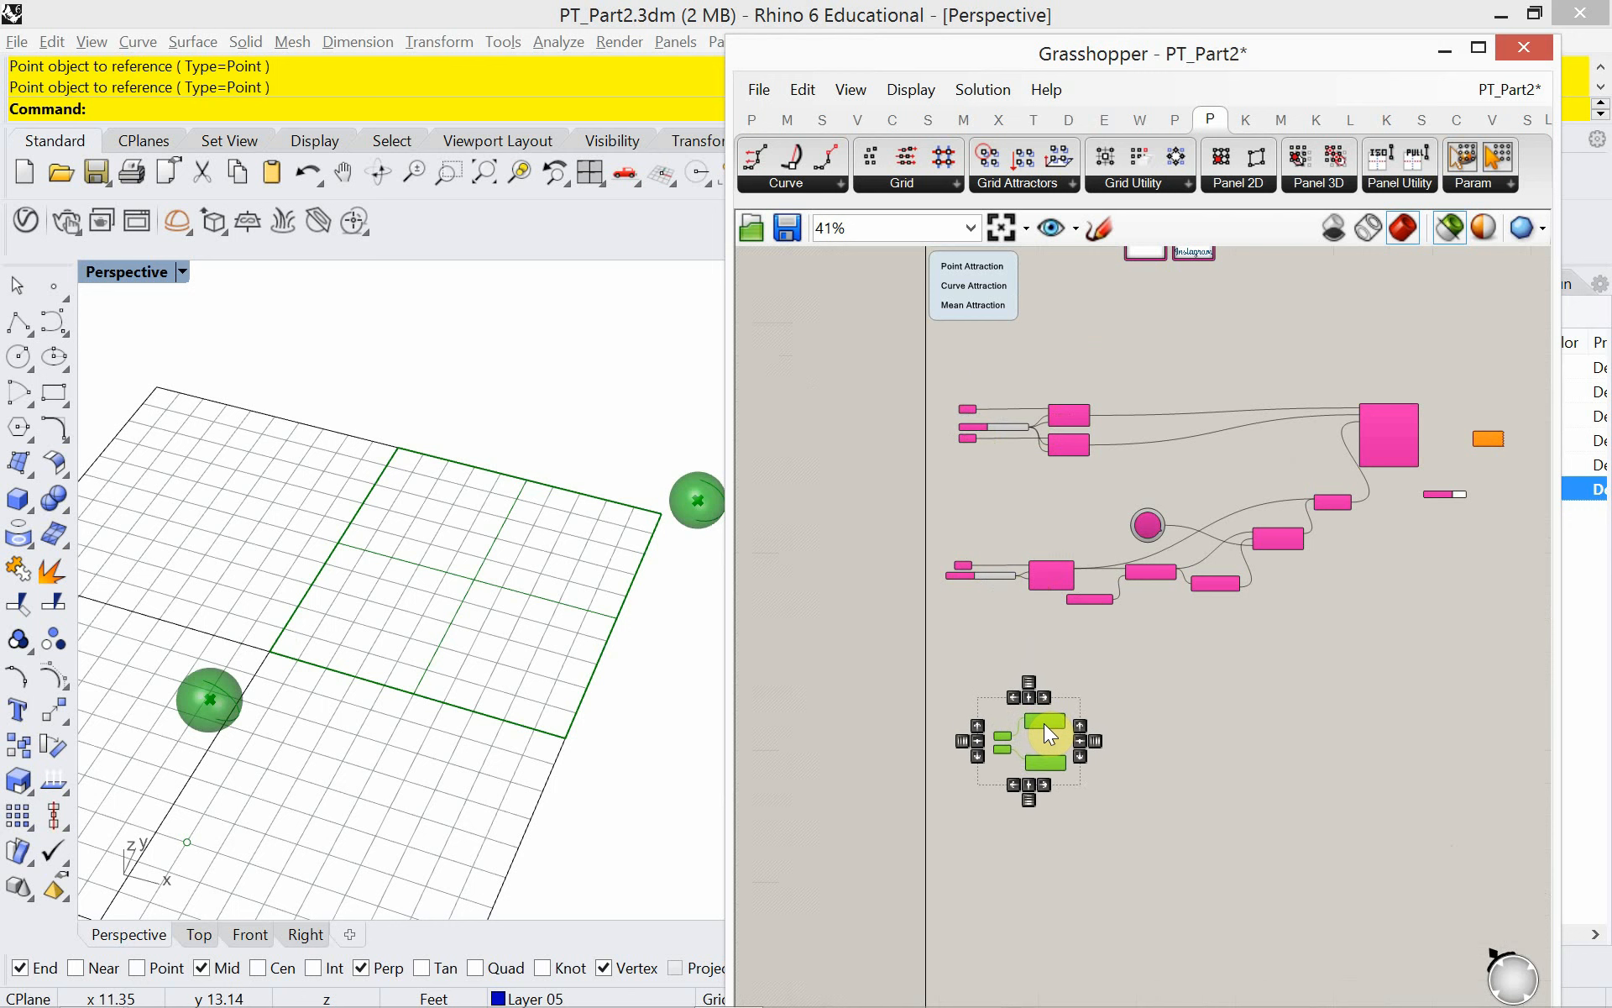
pyautogui.click(1101, 682)
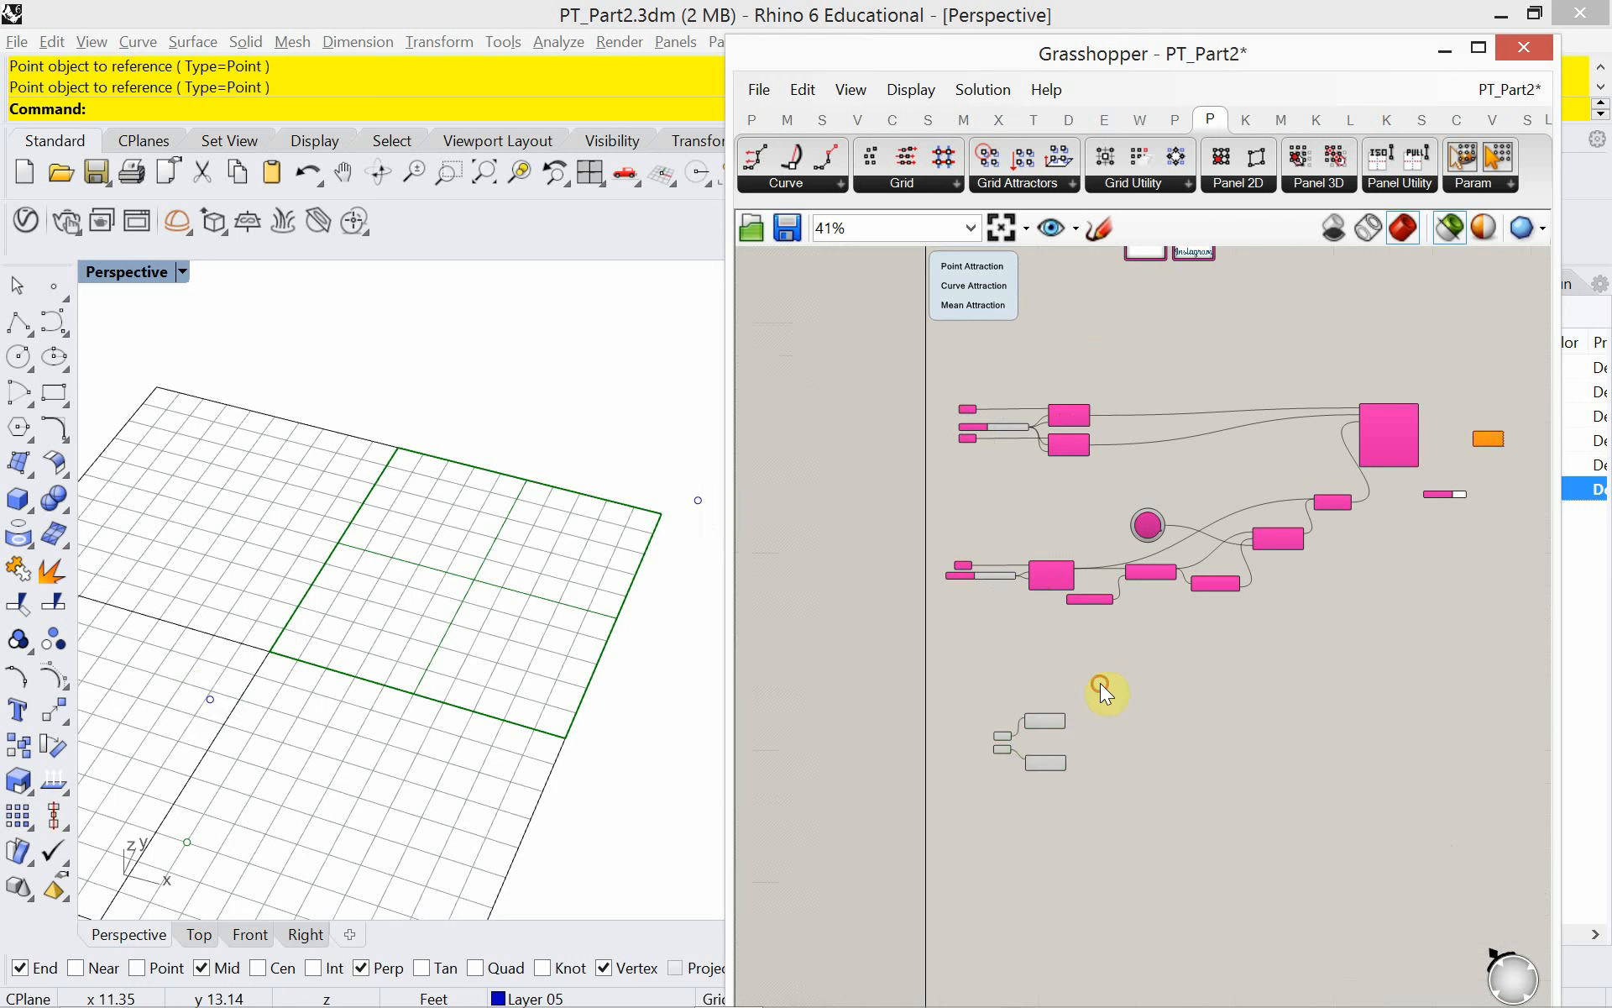
# - Sketch a freehand horizontal divider line between the existing definition and the new point components, and set its line style to Dash Dotted
pyautogui.click(1100, 228)
pyautogui.moveTo(936, 655); pyautogui.dragTo(1530, 643)
pyautogui.click(1100, 225)
pyautogui.click(1037, 270)
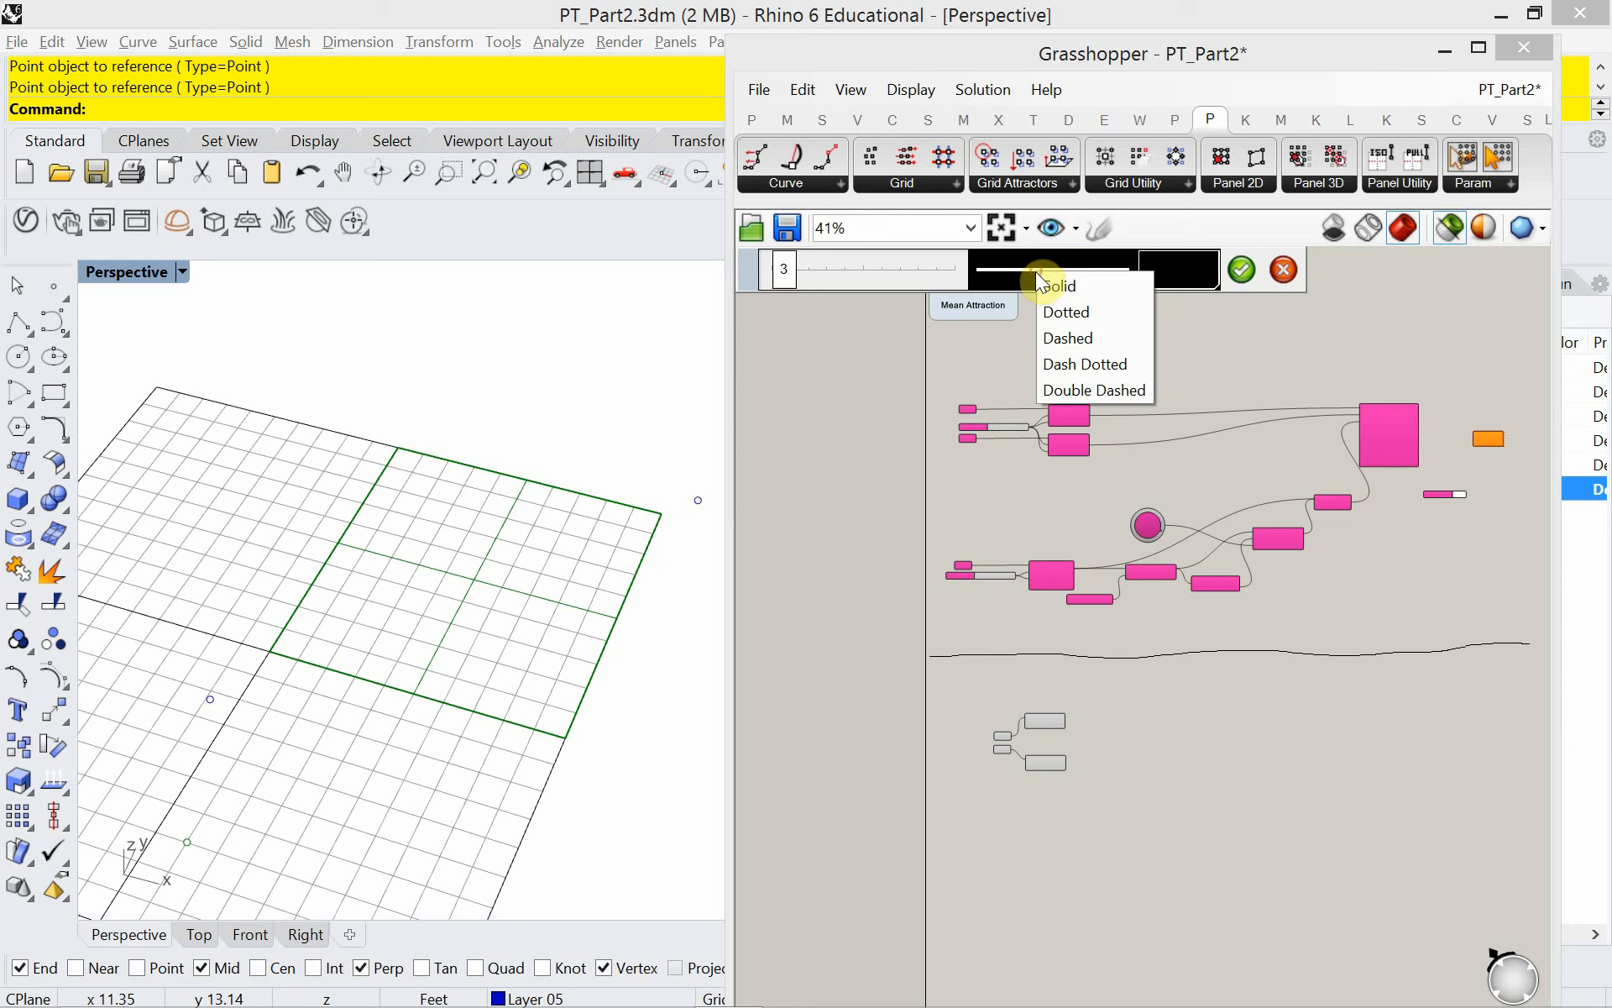
pyautogui.click(1072, 360)
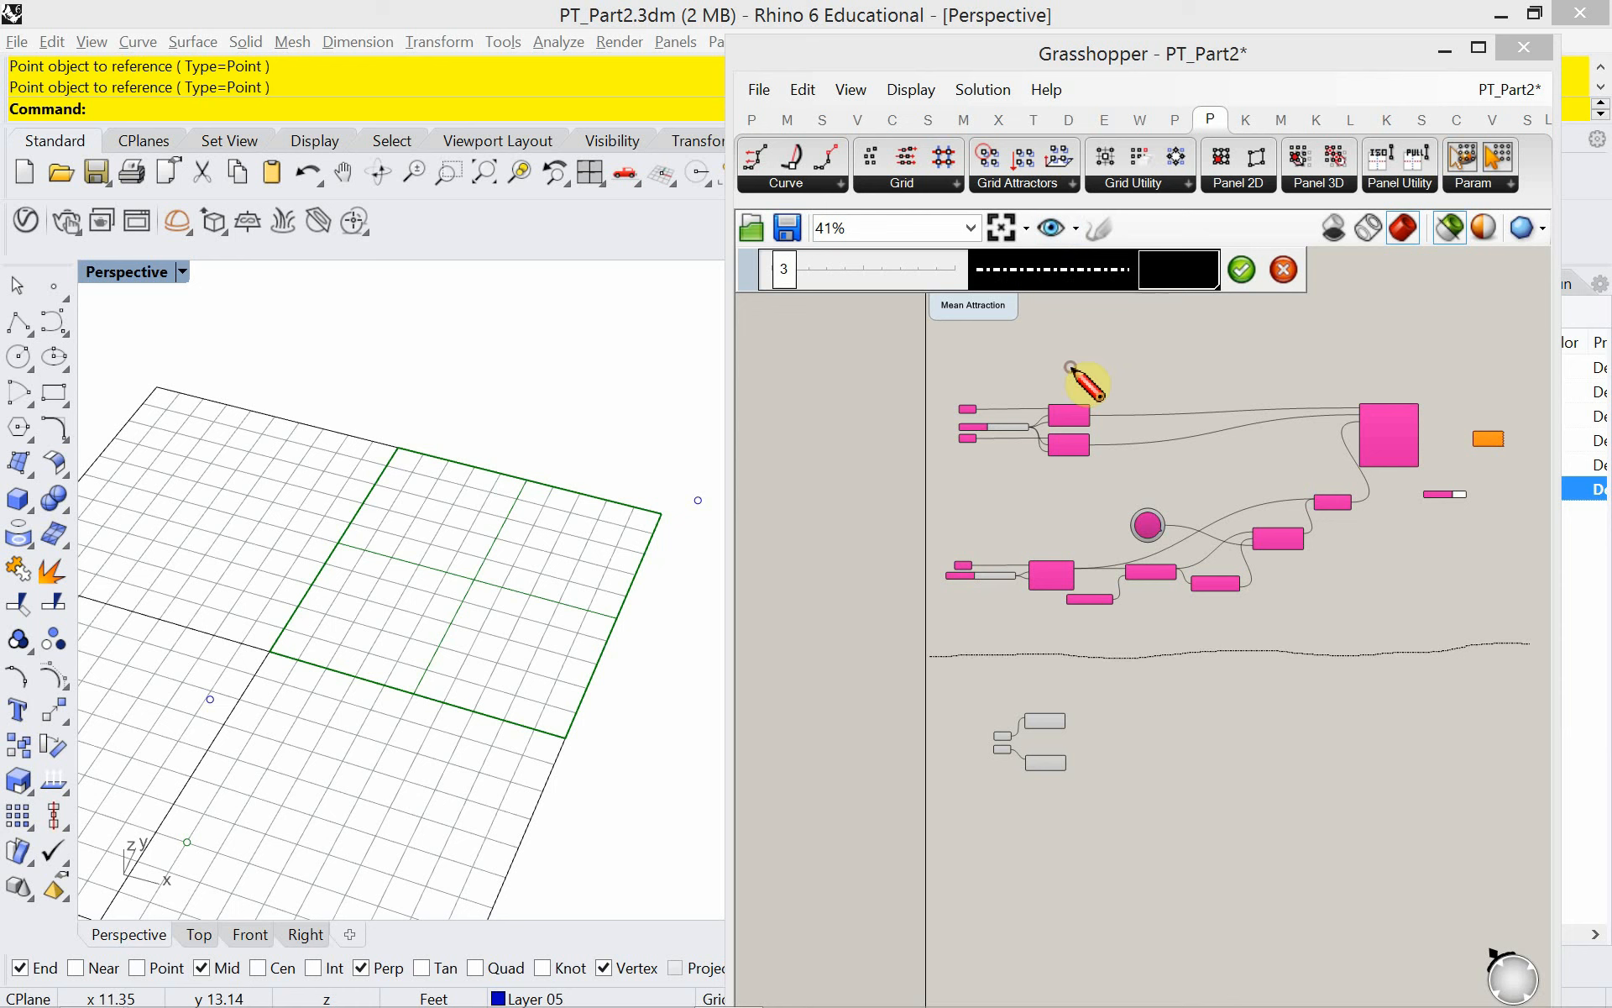
# - Set the divider line's width to 12 and its colour to pink with hue 304°, saturation 73 and value 90
pyautogui.moveTo(785, 263); pyautogui.dragTo(845, 273)
pyautogui.click(1160, 276)
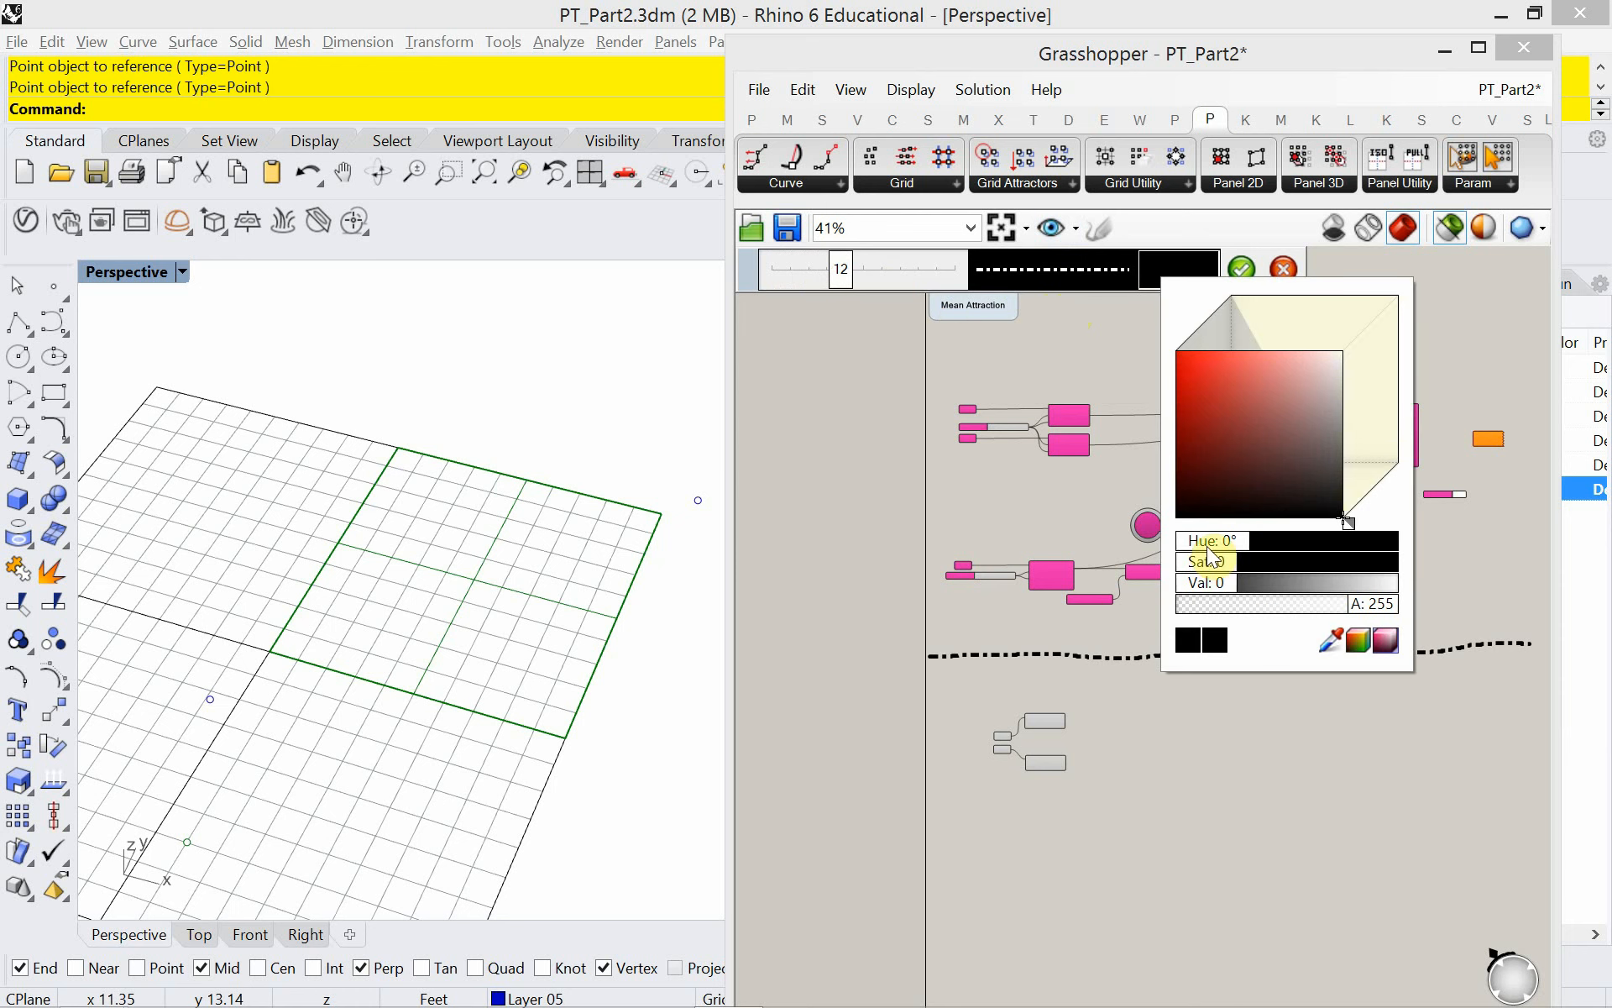
pyautogui.moveTo(1200, 542); pyautogui.dragTo(1332, 546)
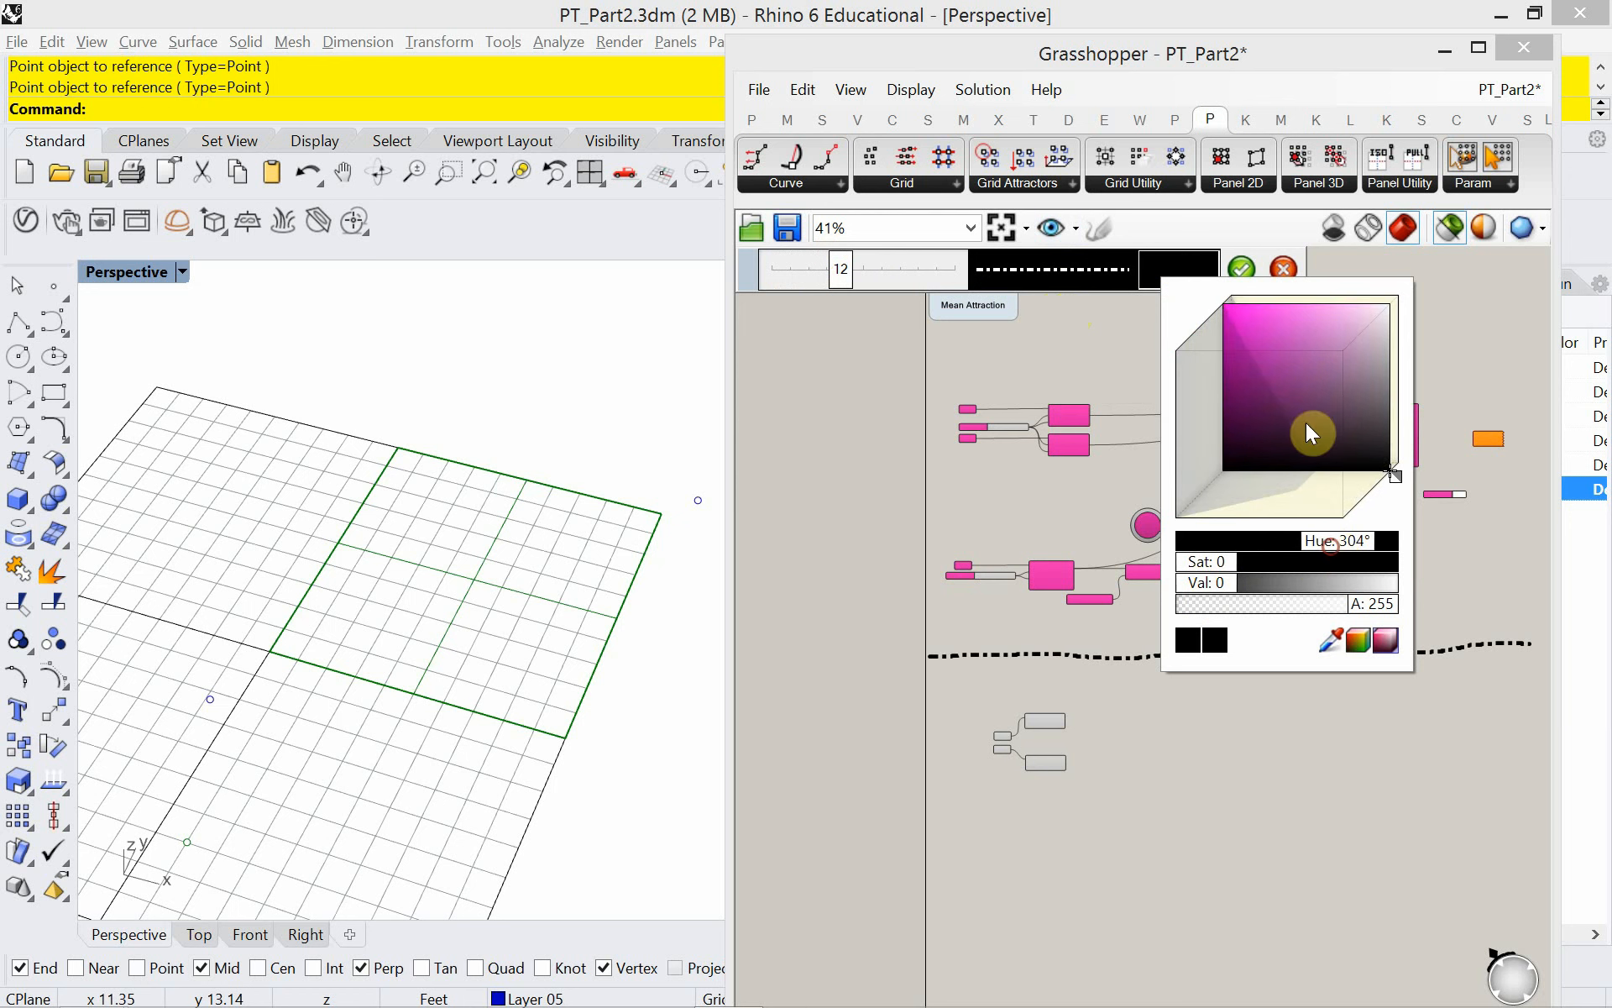
pyautogui.moveTo(1307, 422); pyautogui.dragTo(1268, 320)
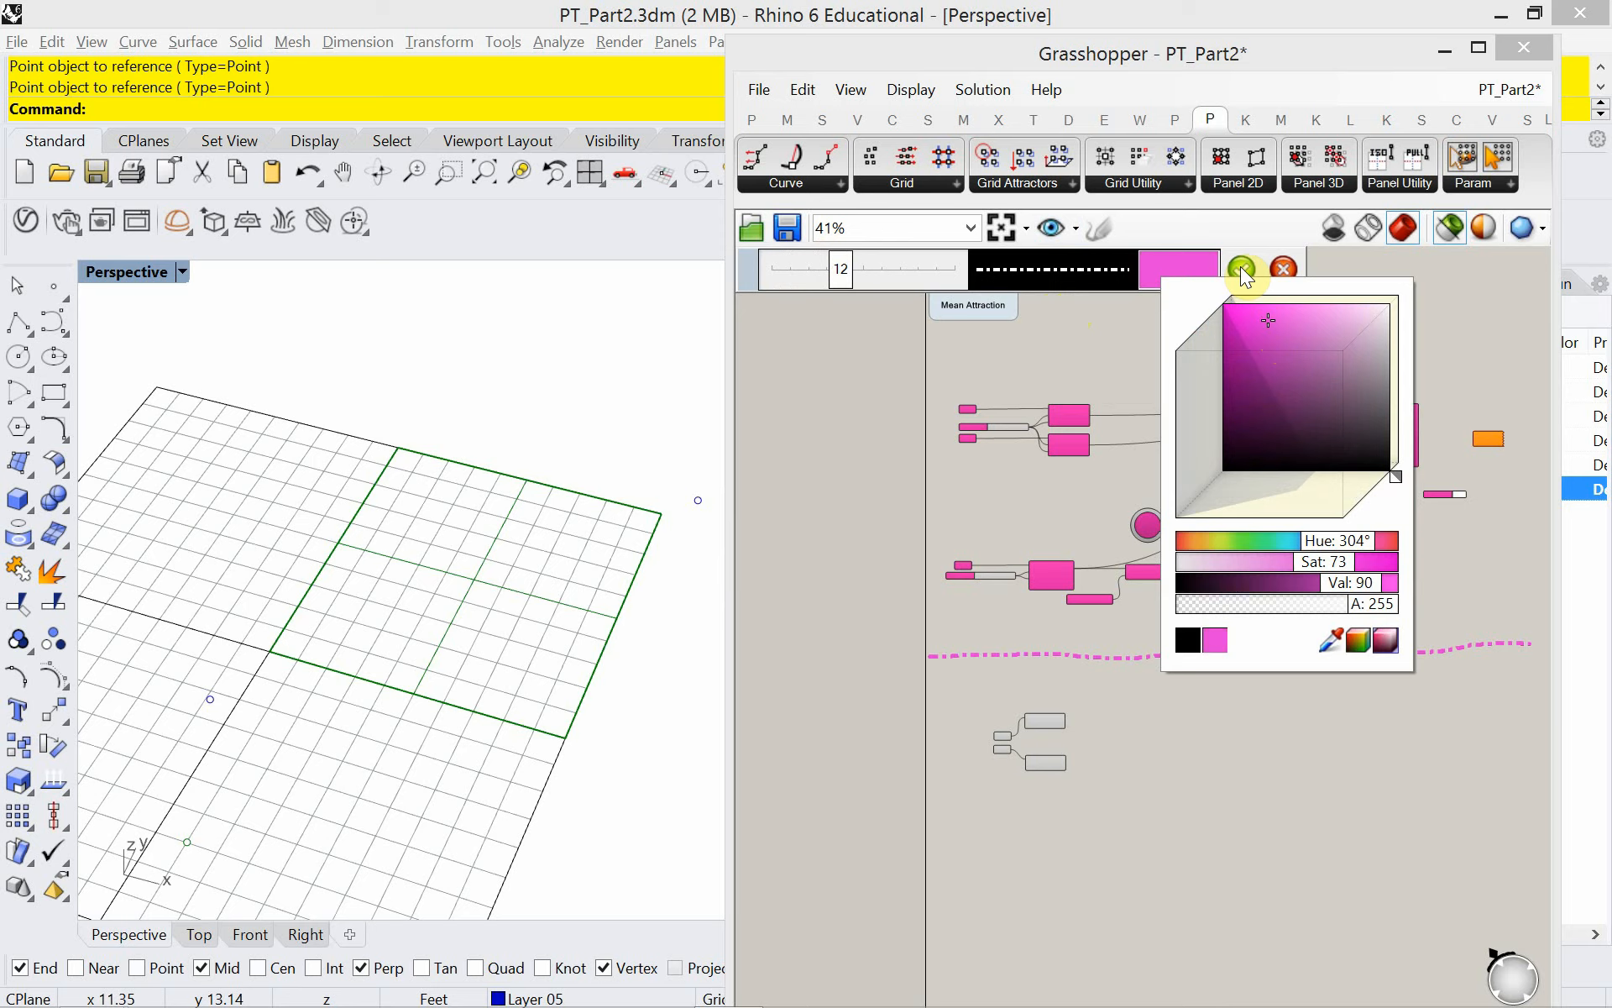
pyautogui.hotkey('alt', 'Tab')
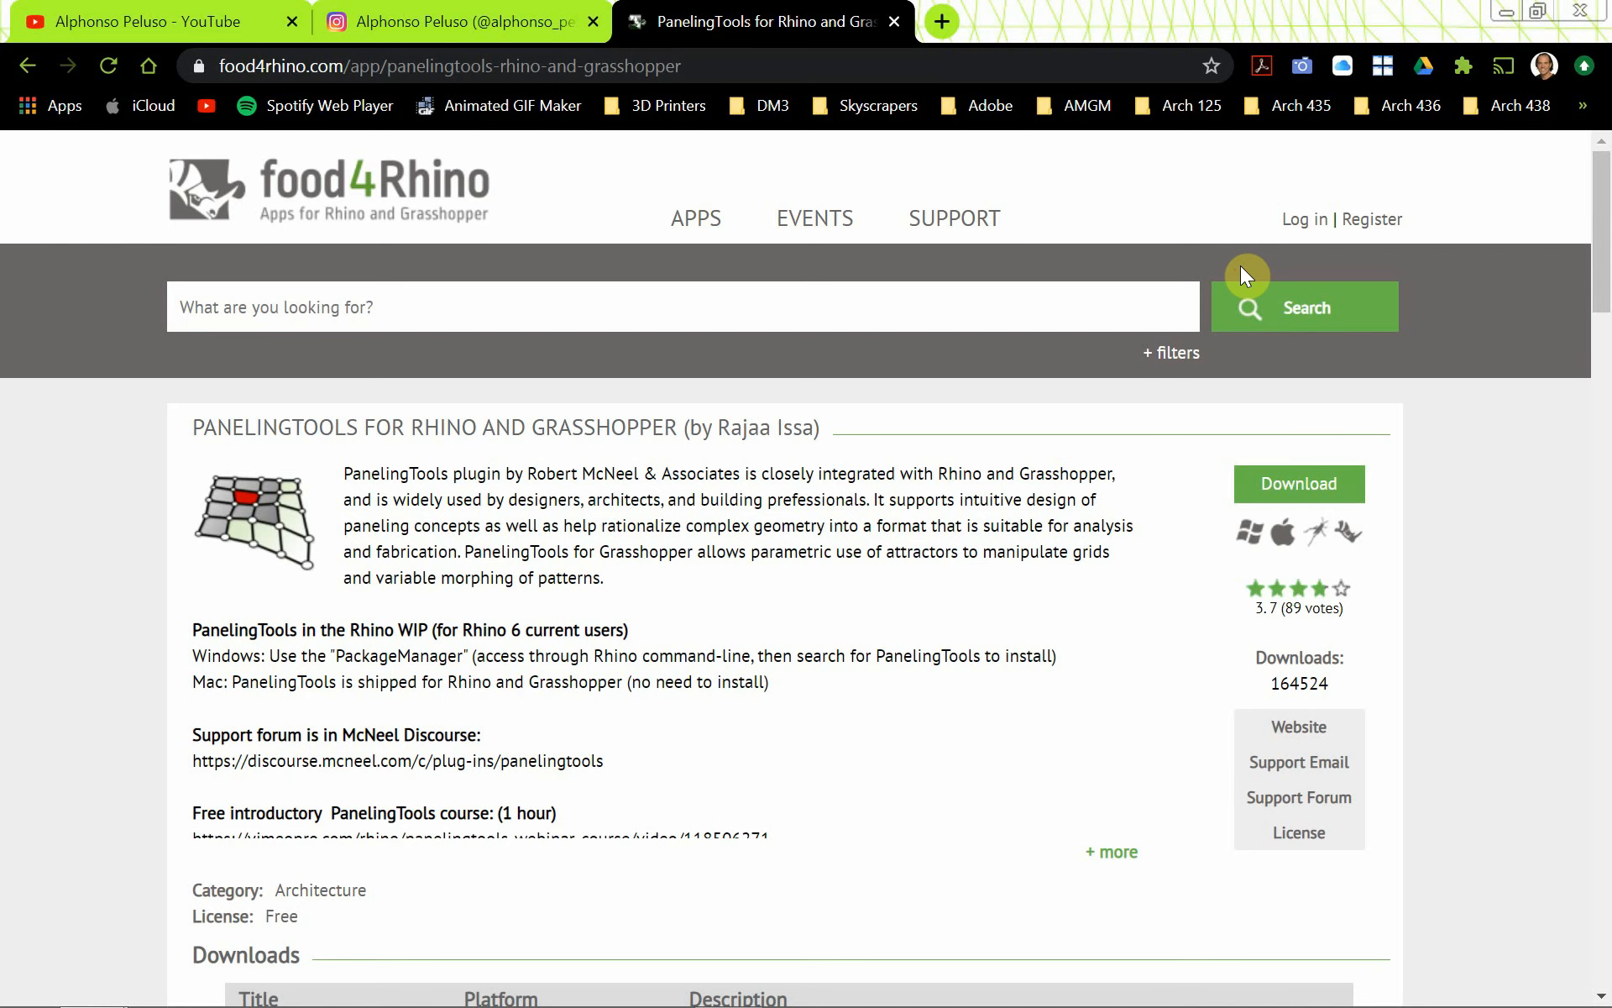
pyautogui.hotkey('alt', 'Tab')
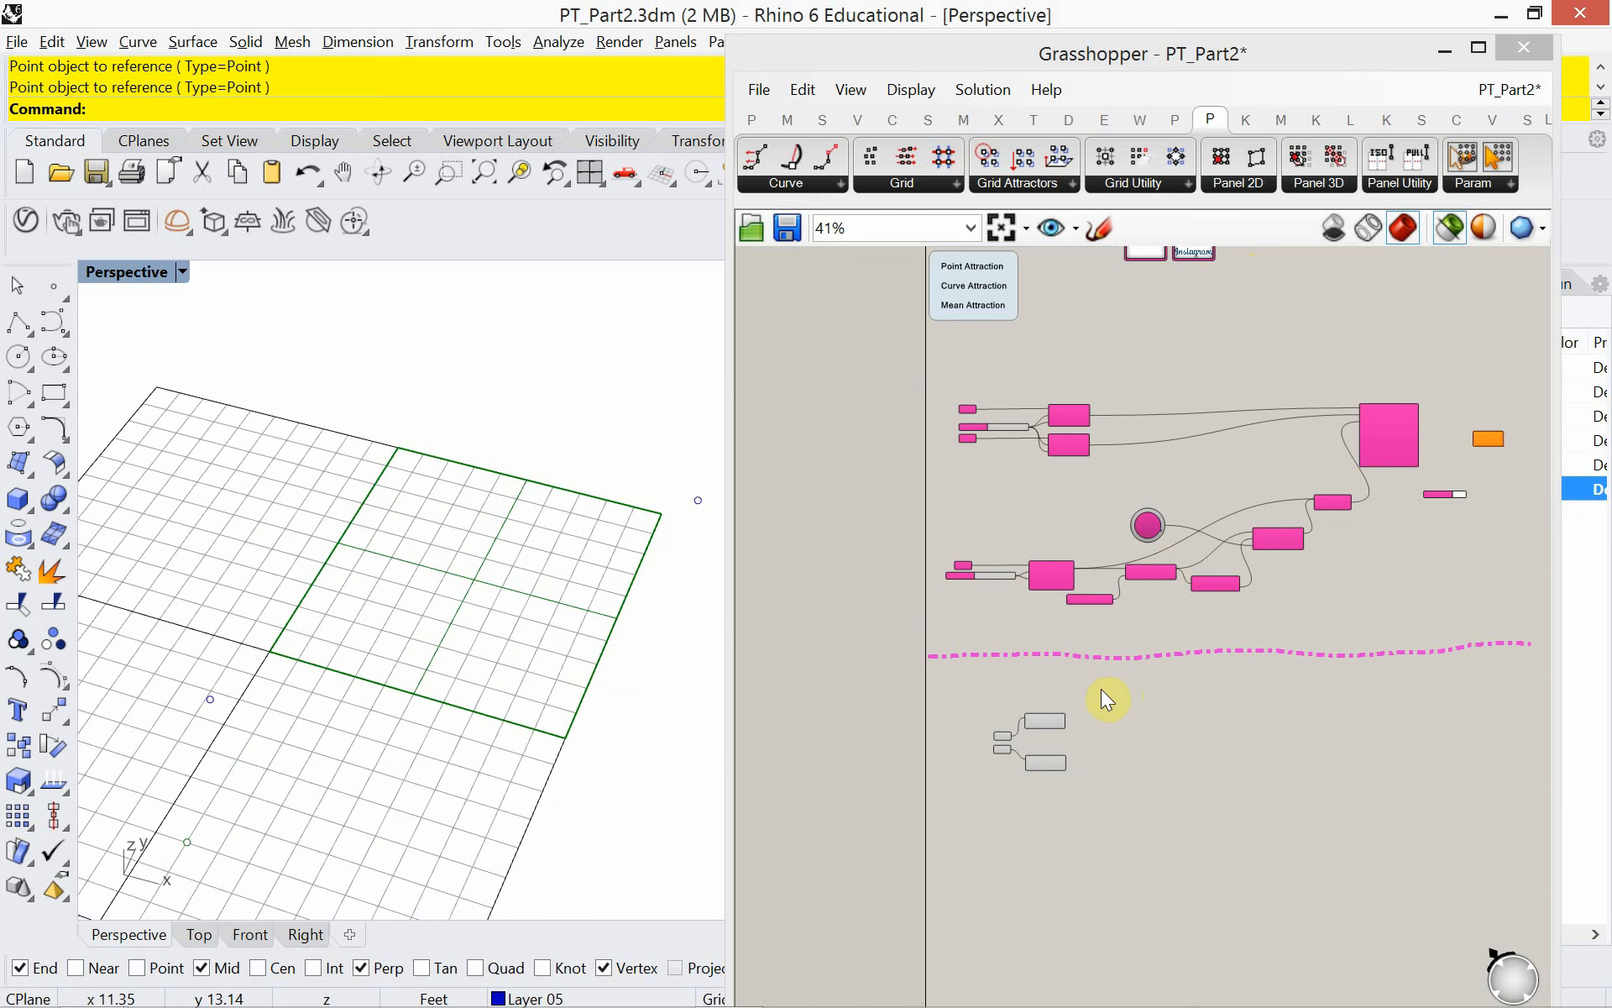
# - Add a size 50 scribble reading "Point Attraction" between the pink divider line and the new point components
pyautogui.doubleClick(1037, 677)
pyautogui.write('scr')
pyautogui.click(1016, 658)
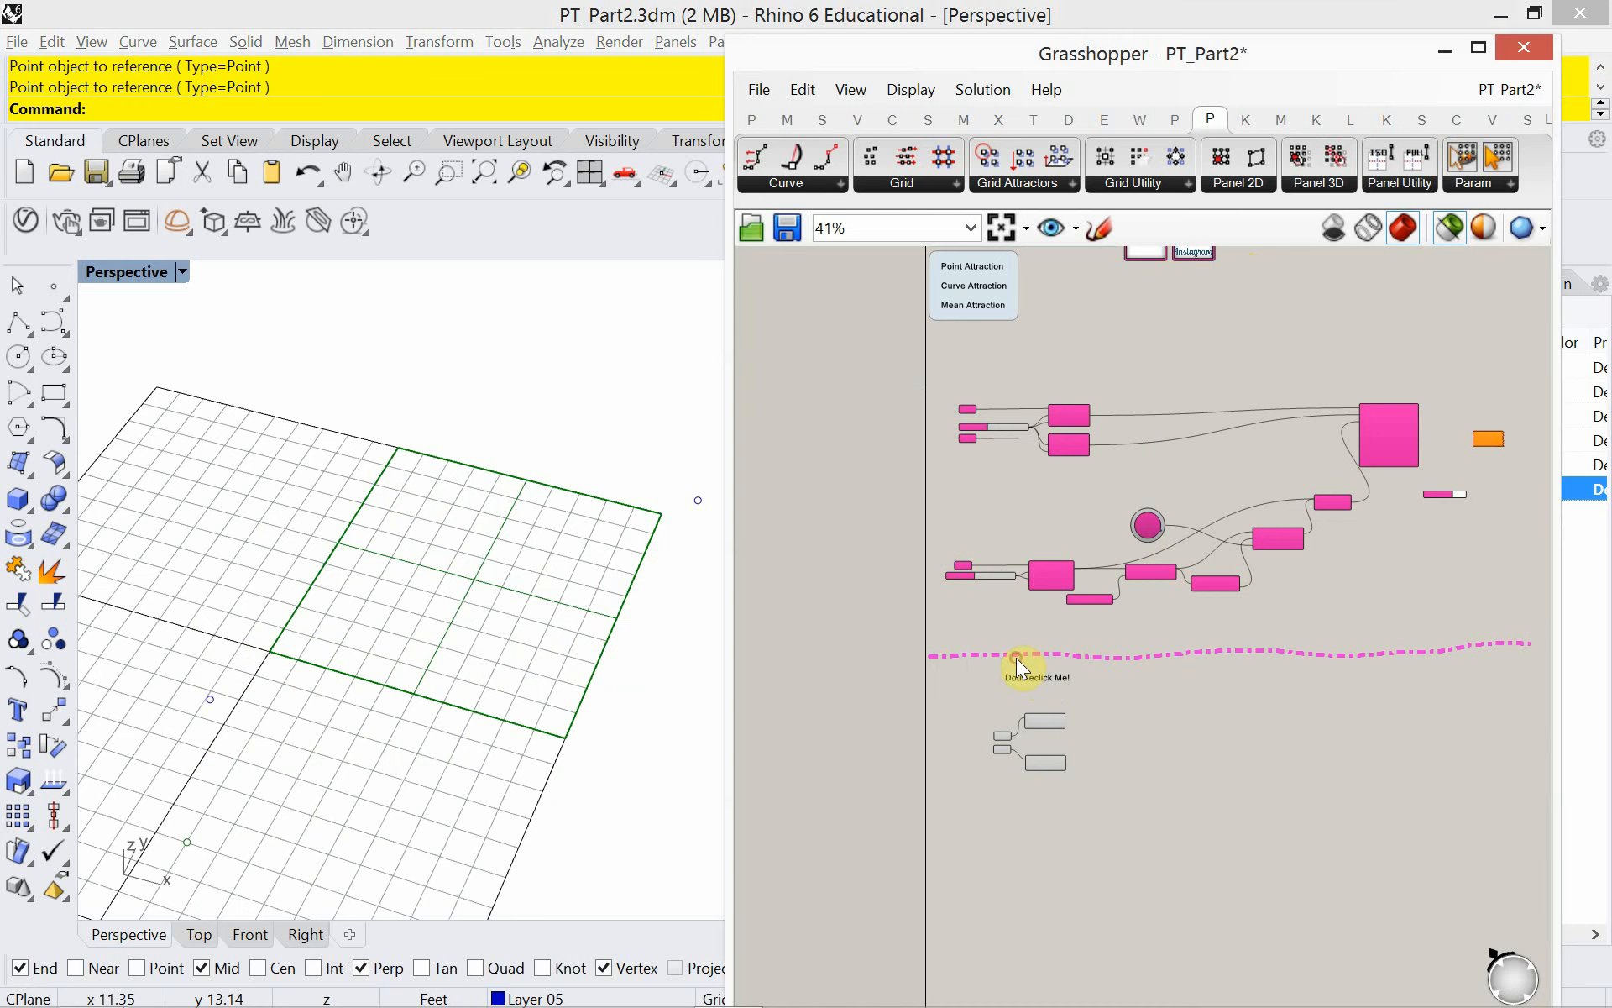
pyautogui.doubleClick(1015, 675)
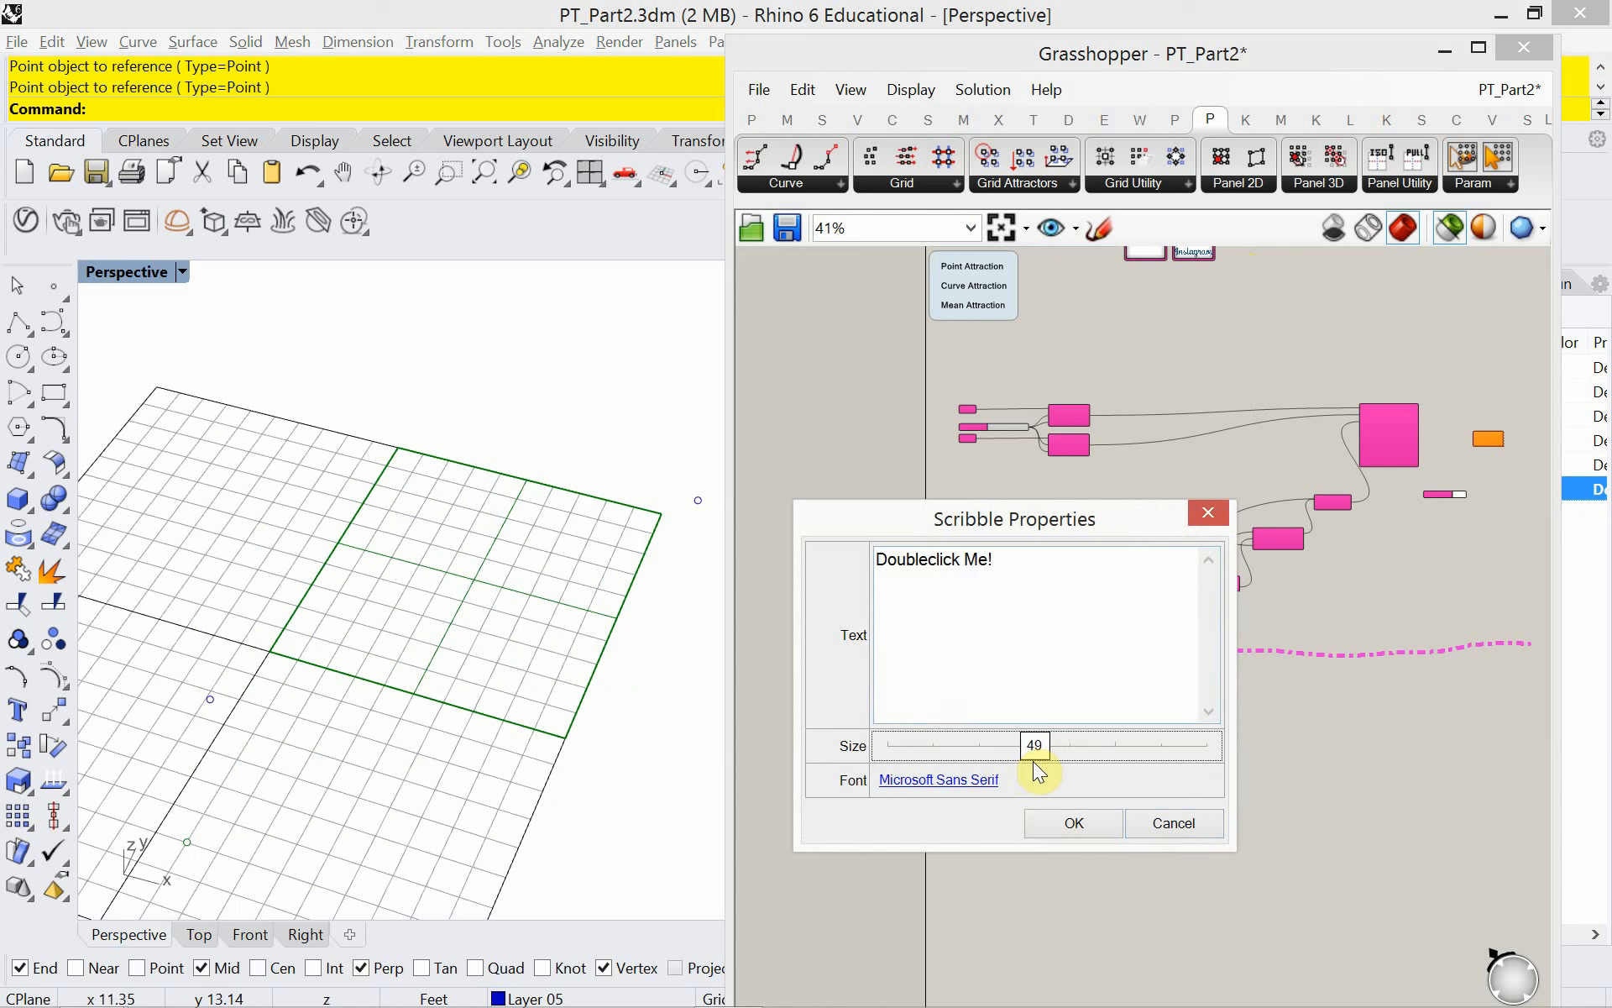
pyautogui.moveTo(1015, 561); pyautogui.dragTo(803, 544)
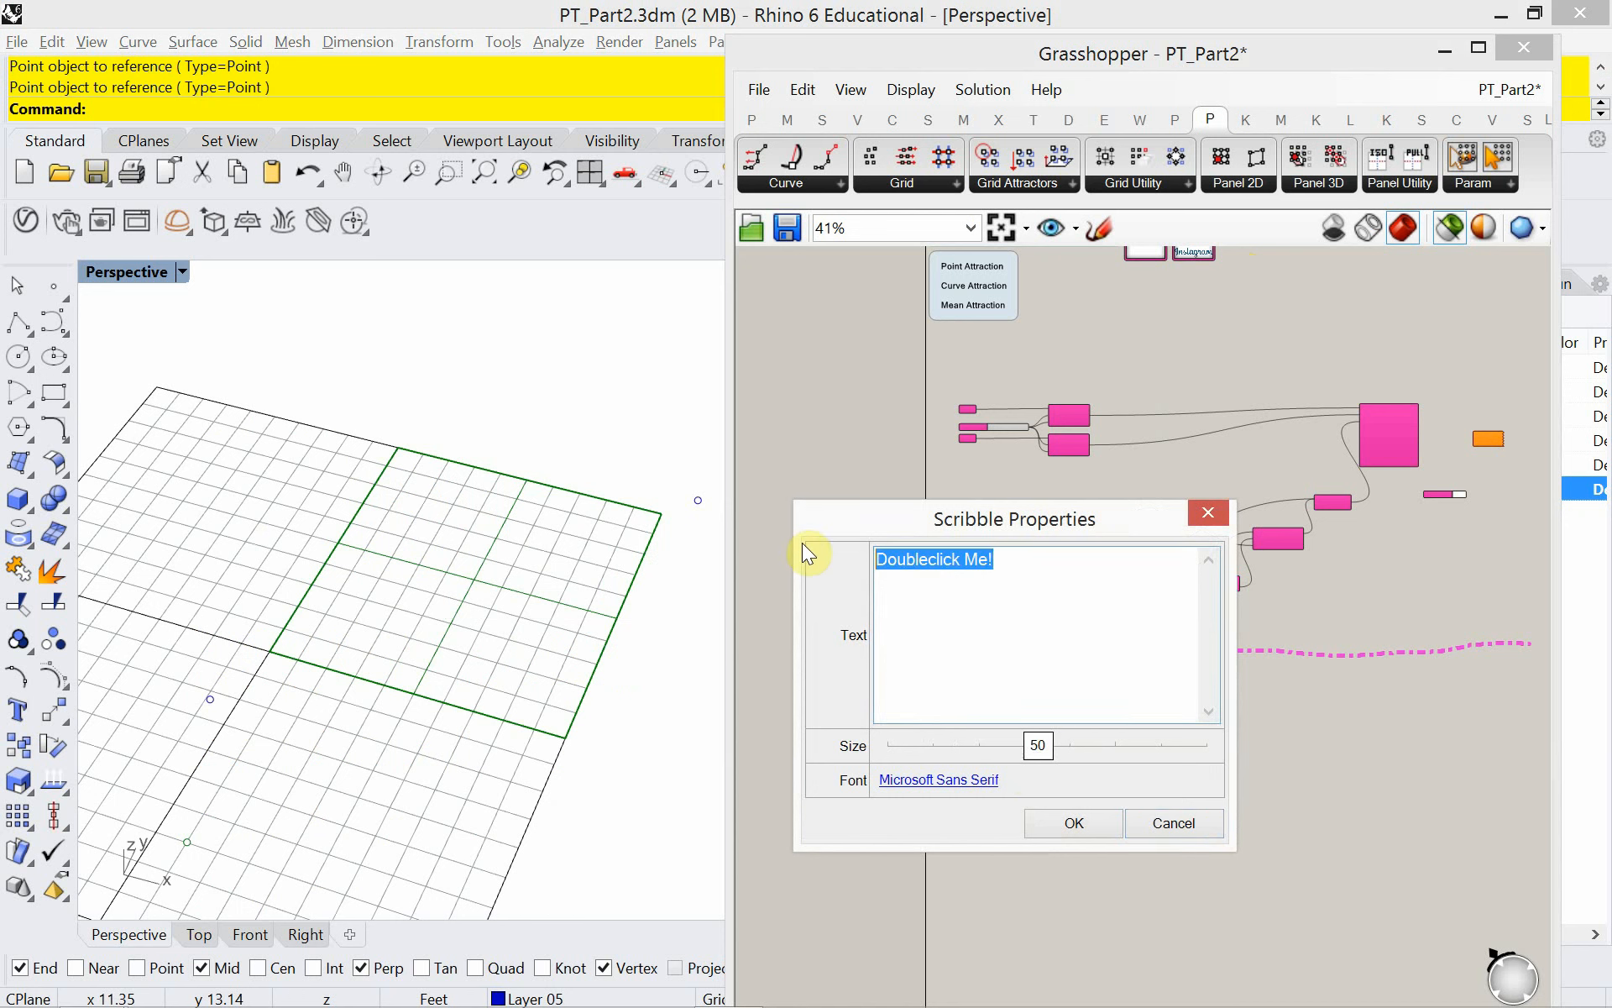
pyautogui.write('Point ')
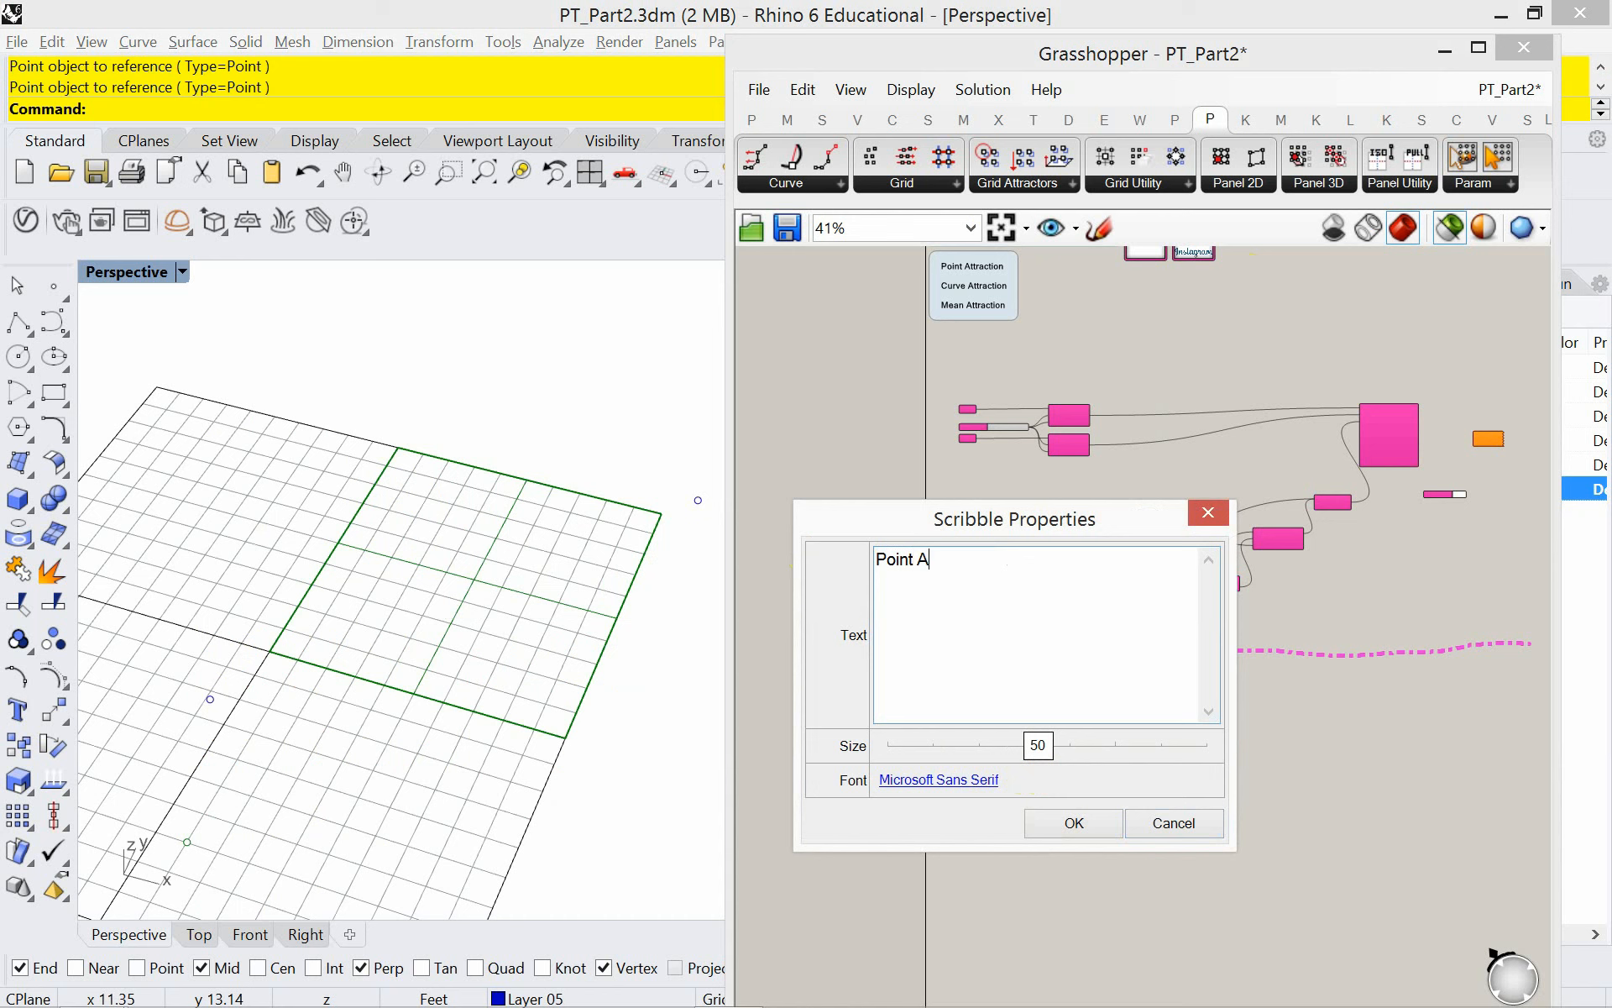
pyautogui.write('Attraction')
pyautogui.click(1074, 822)
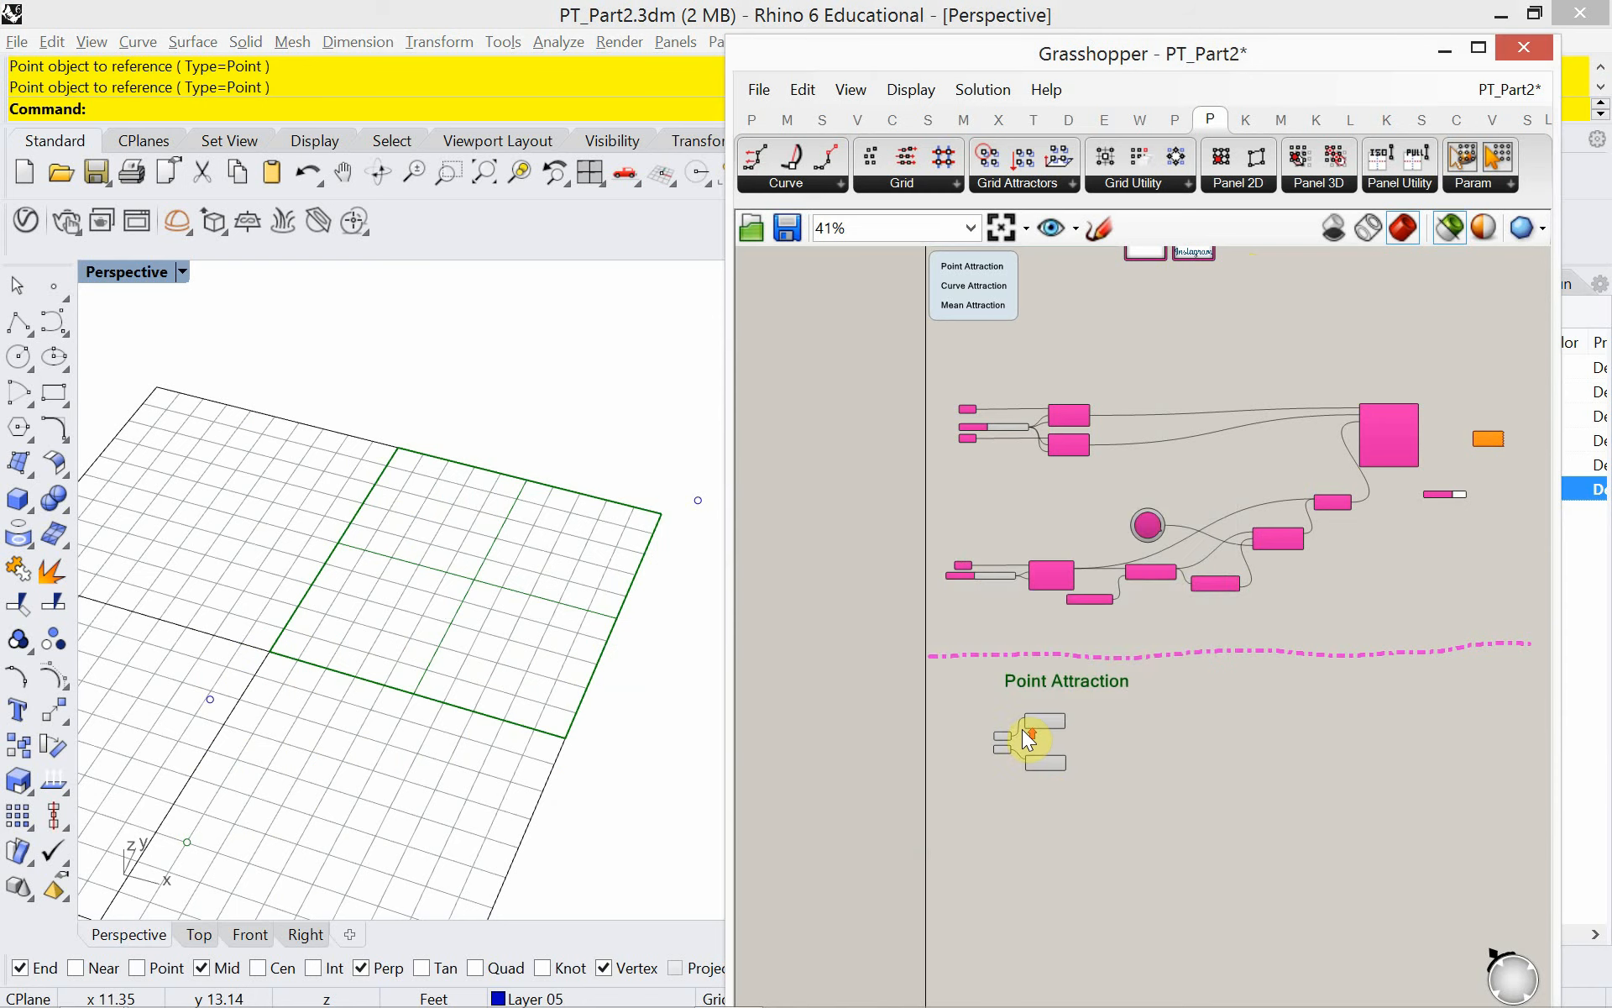
# - Examine the grid points produced by the upper surface grid component in the existing definition
pyautogui.scroll(4, 1021, 729)
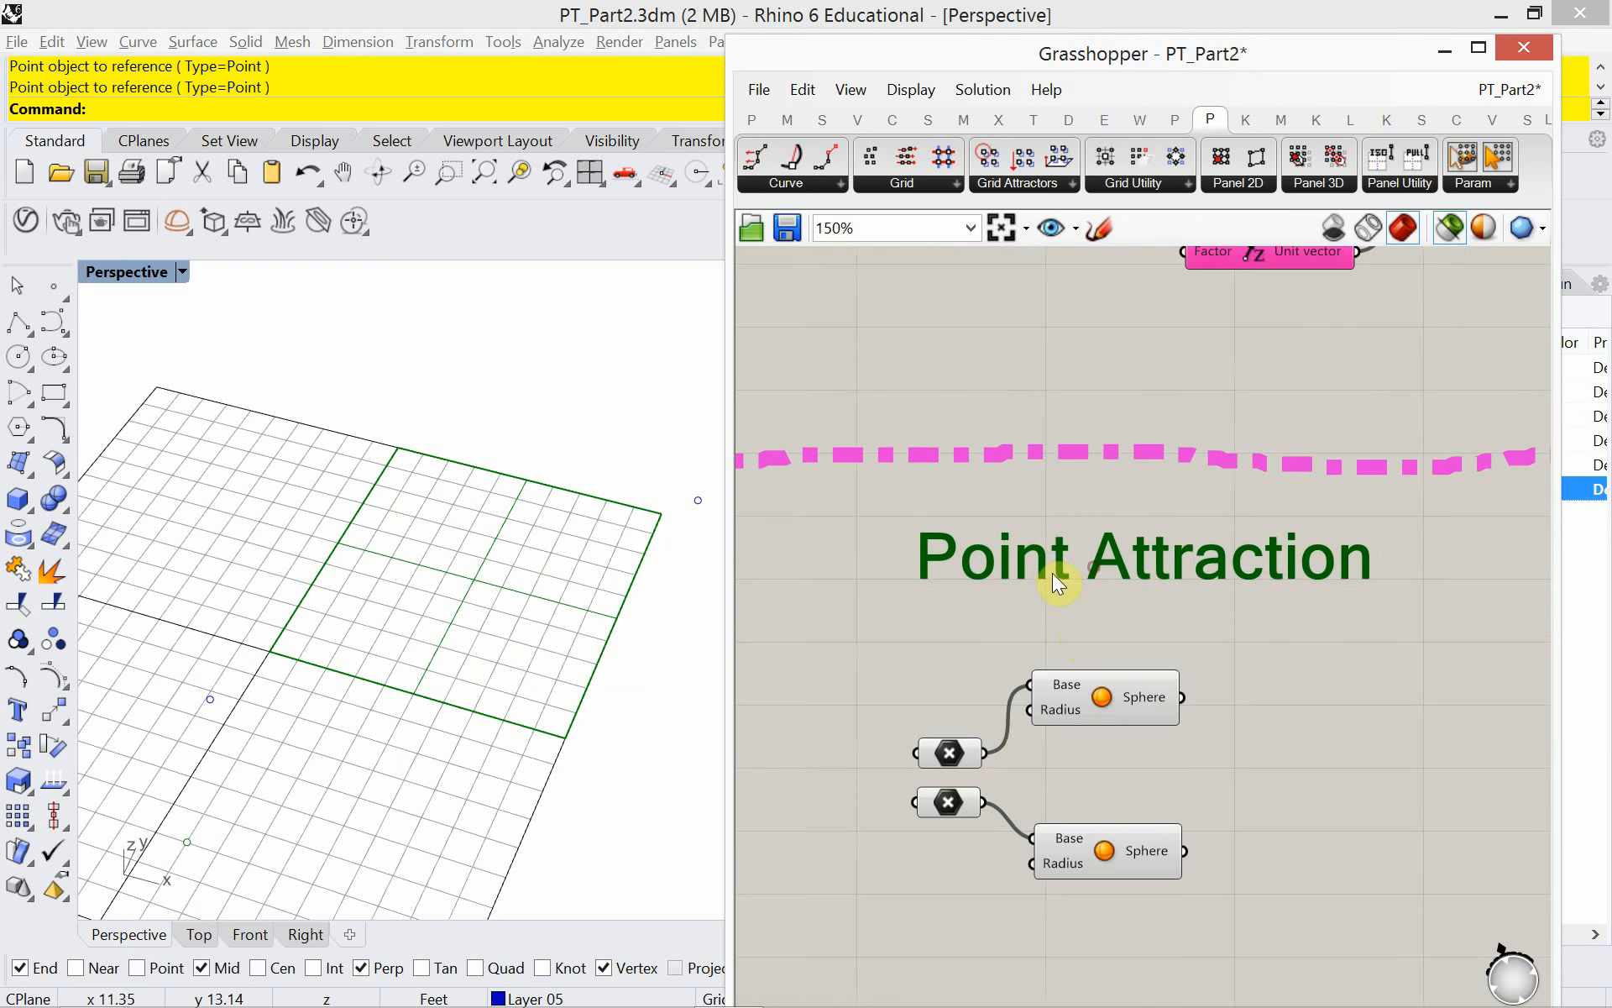
pyautogui.scroll(-4, 1052, 576)
pyautogui.moveTo(1042, 524); pyautogui.dragTo(959, 665, button='right')
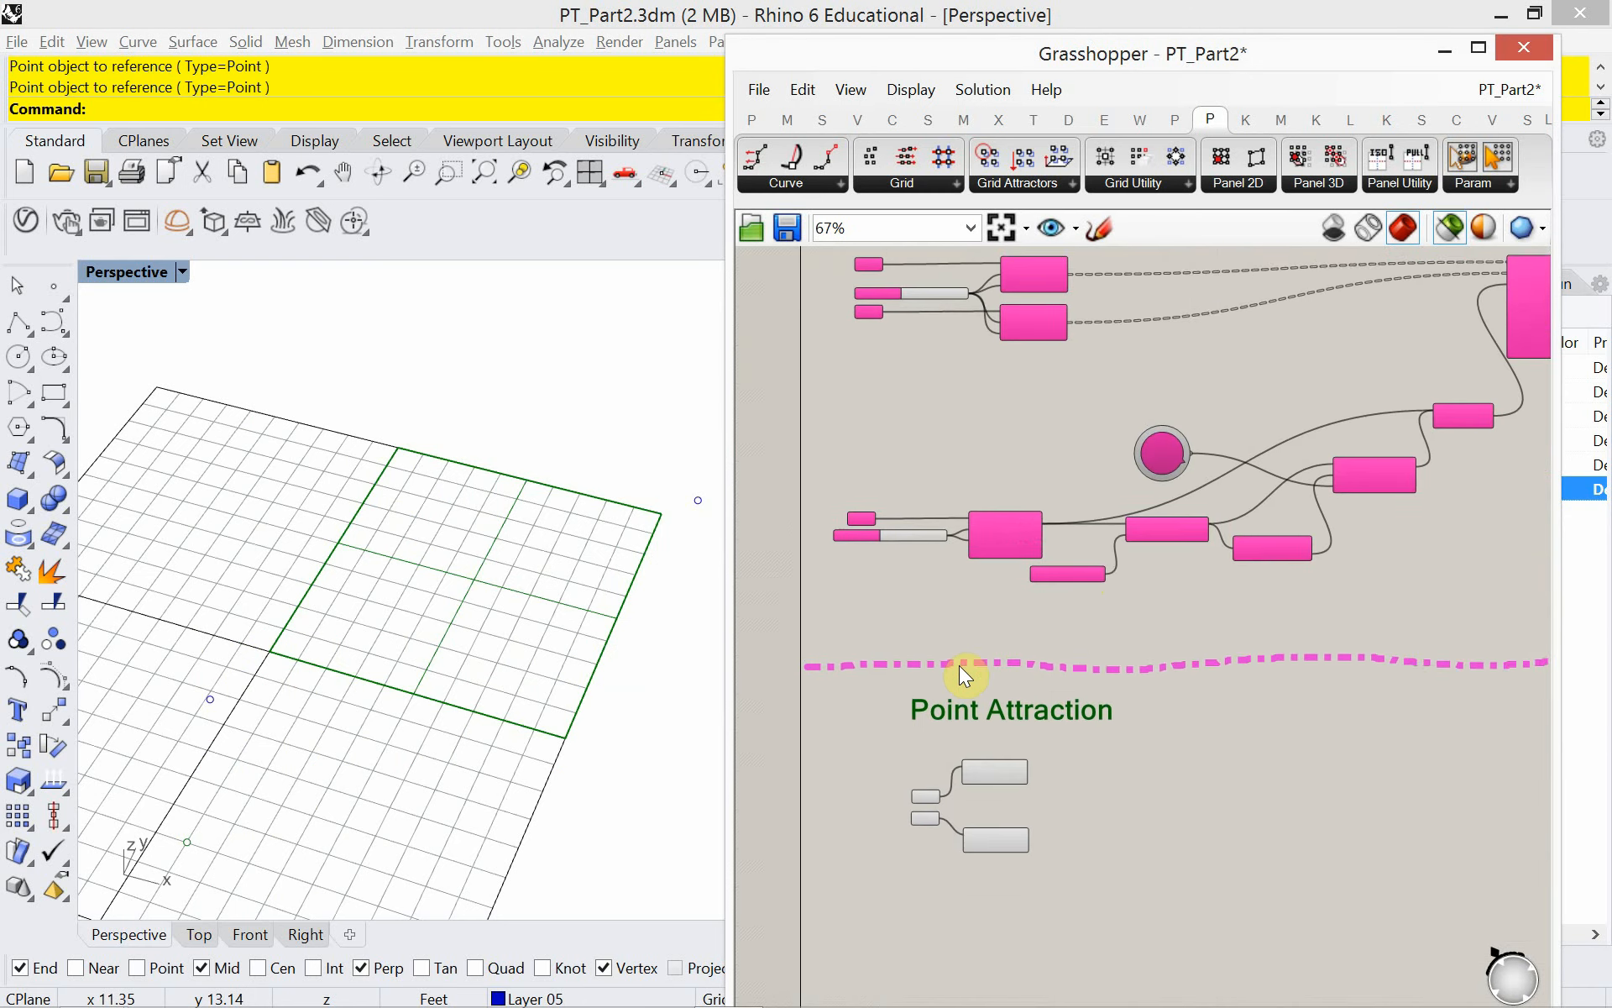
pyautogui.scroll(-2, 1001, 562)
pyautogui.scroll(3, 1012, 376)
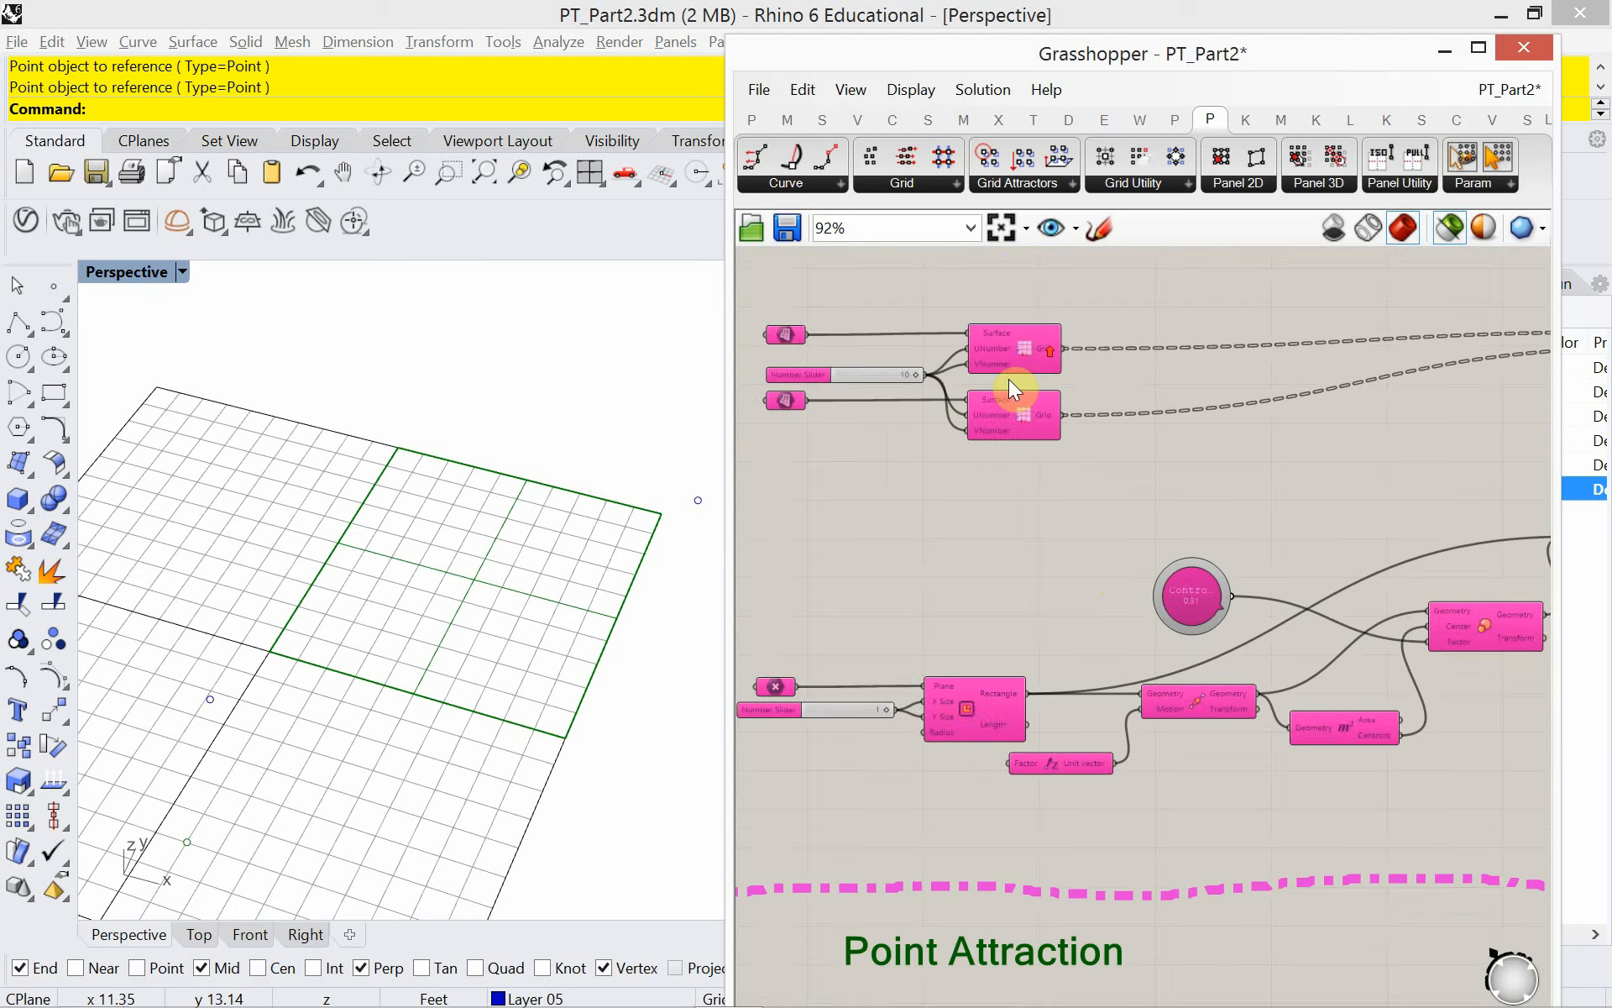
pyautogui.scroll(2, 1009, 380)
pyautogui.click(1016, 335)
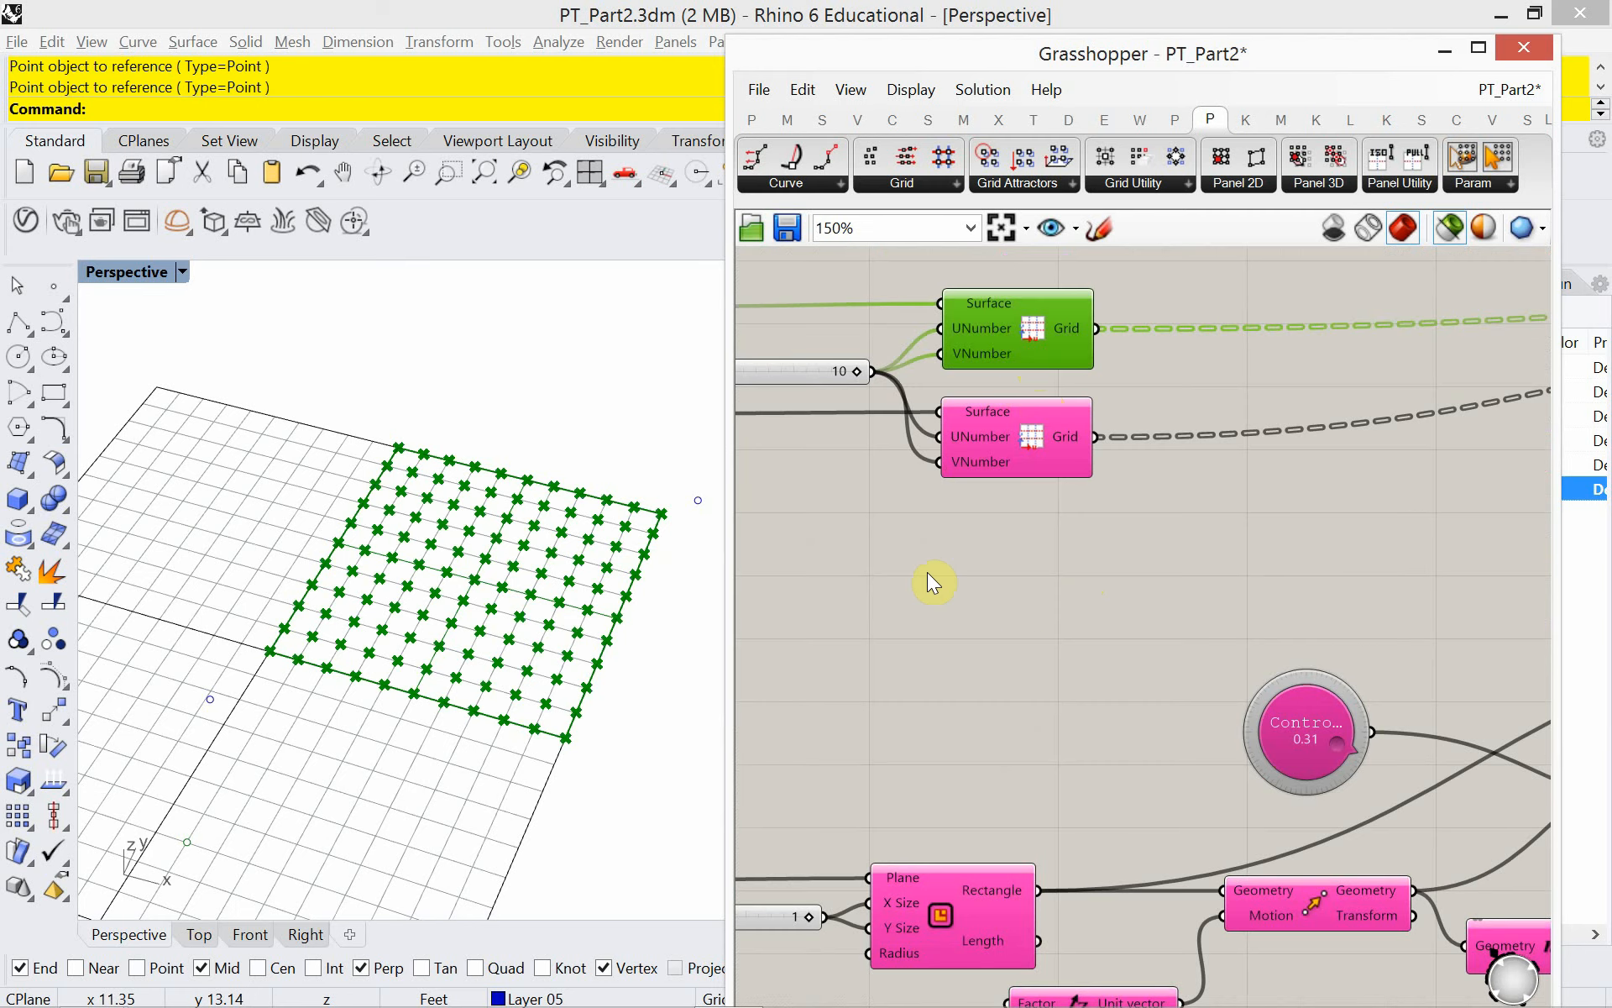
pyautogui.moveTo(927, 572); pyautogui.dragTo(943, 677, button='right')
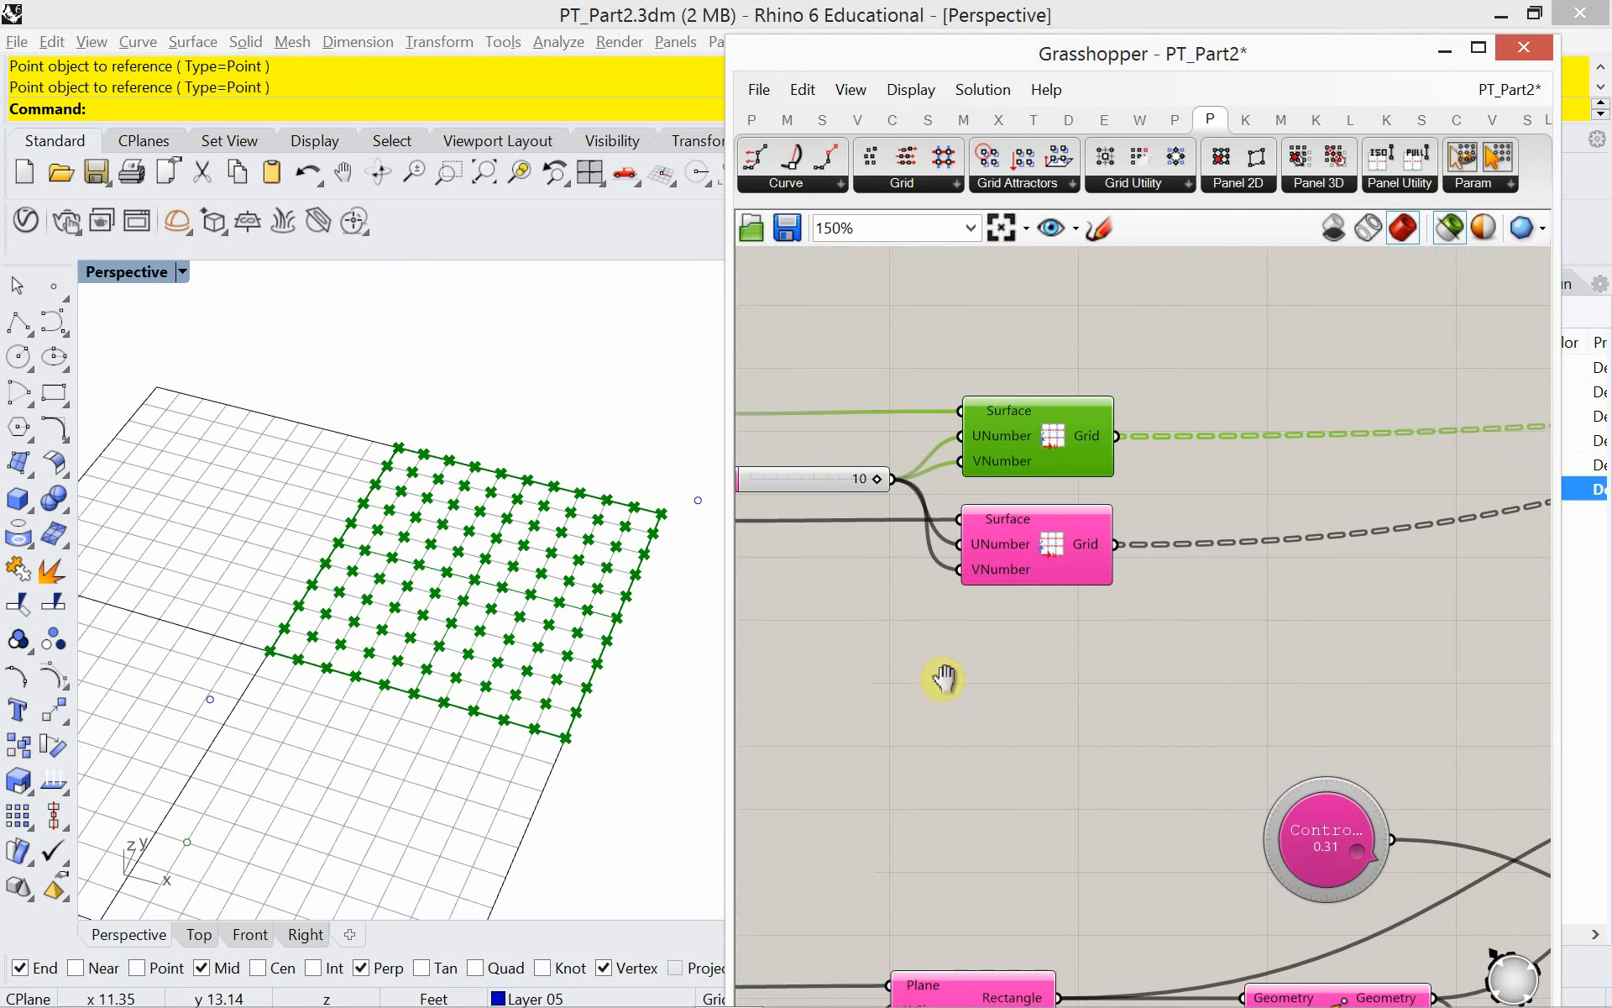
pyautogui.doubleClick(1217, 390)
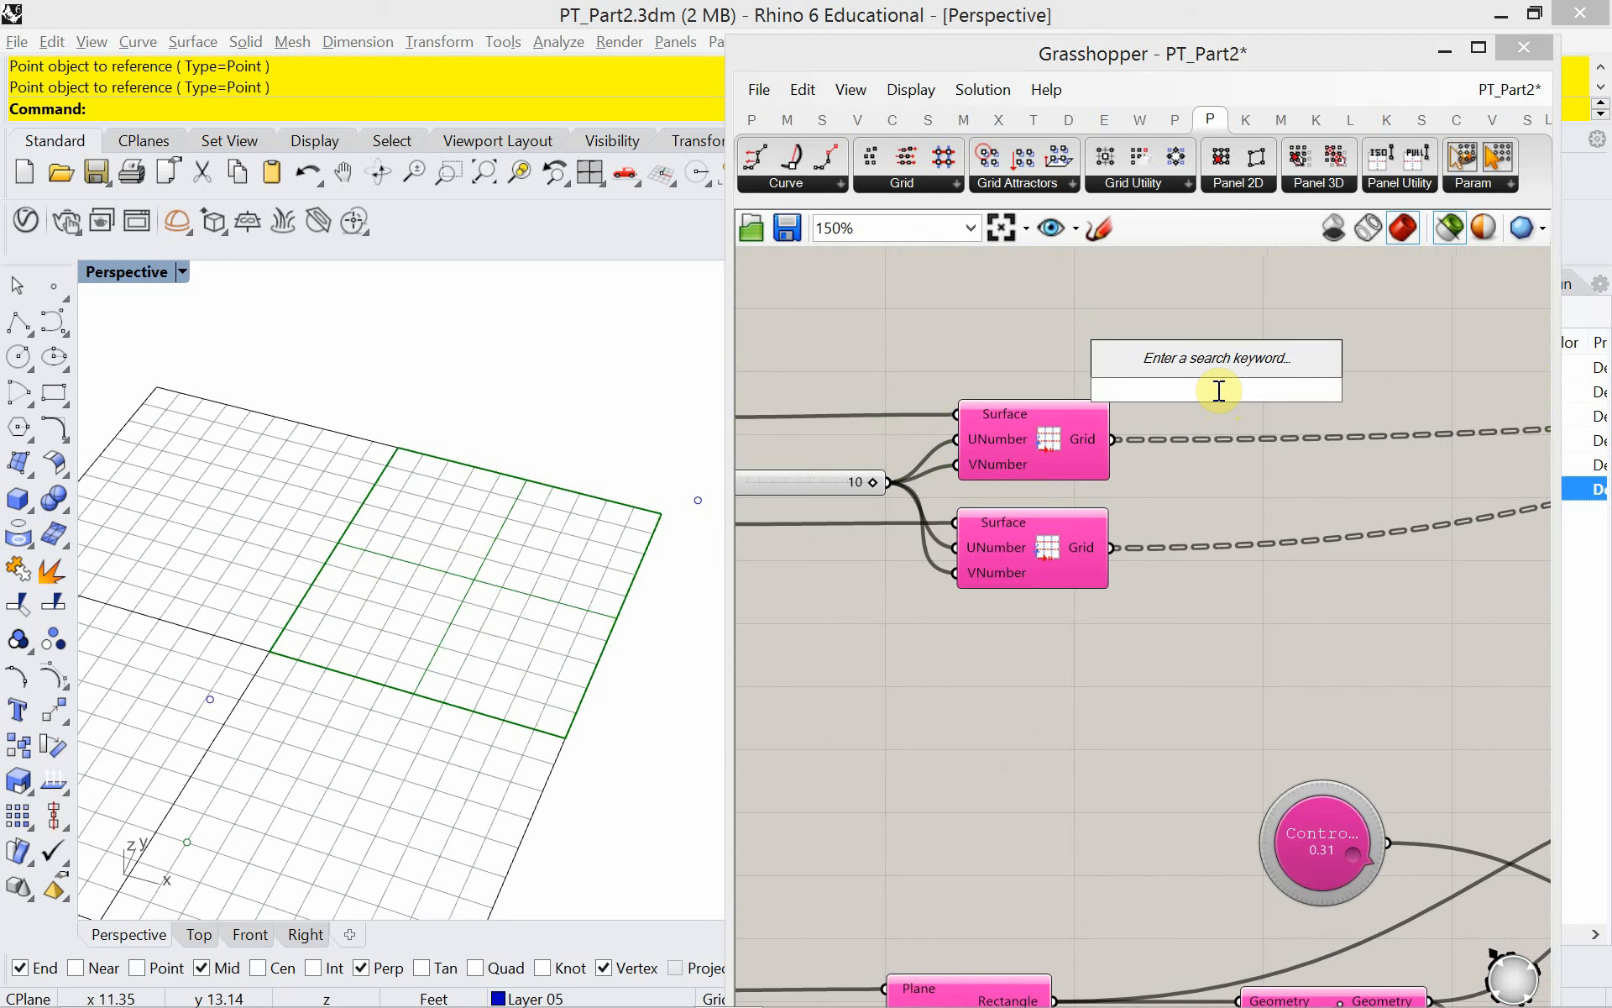
pyautogui.write('grid')
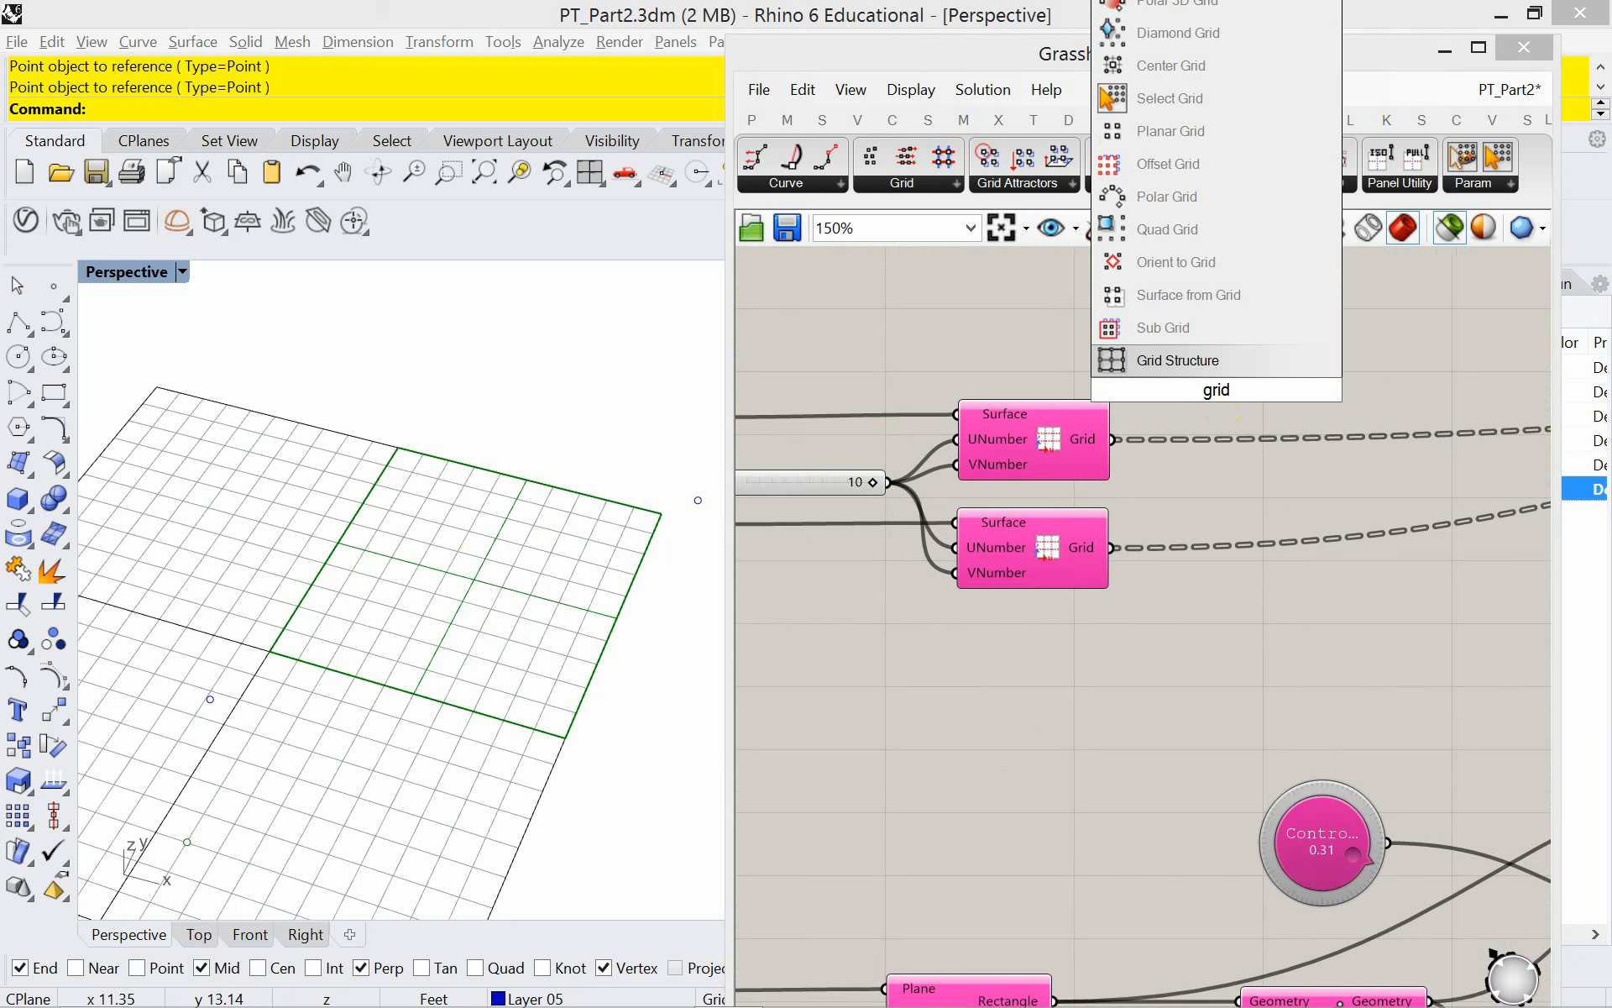
pyautogui.press('Escape')
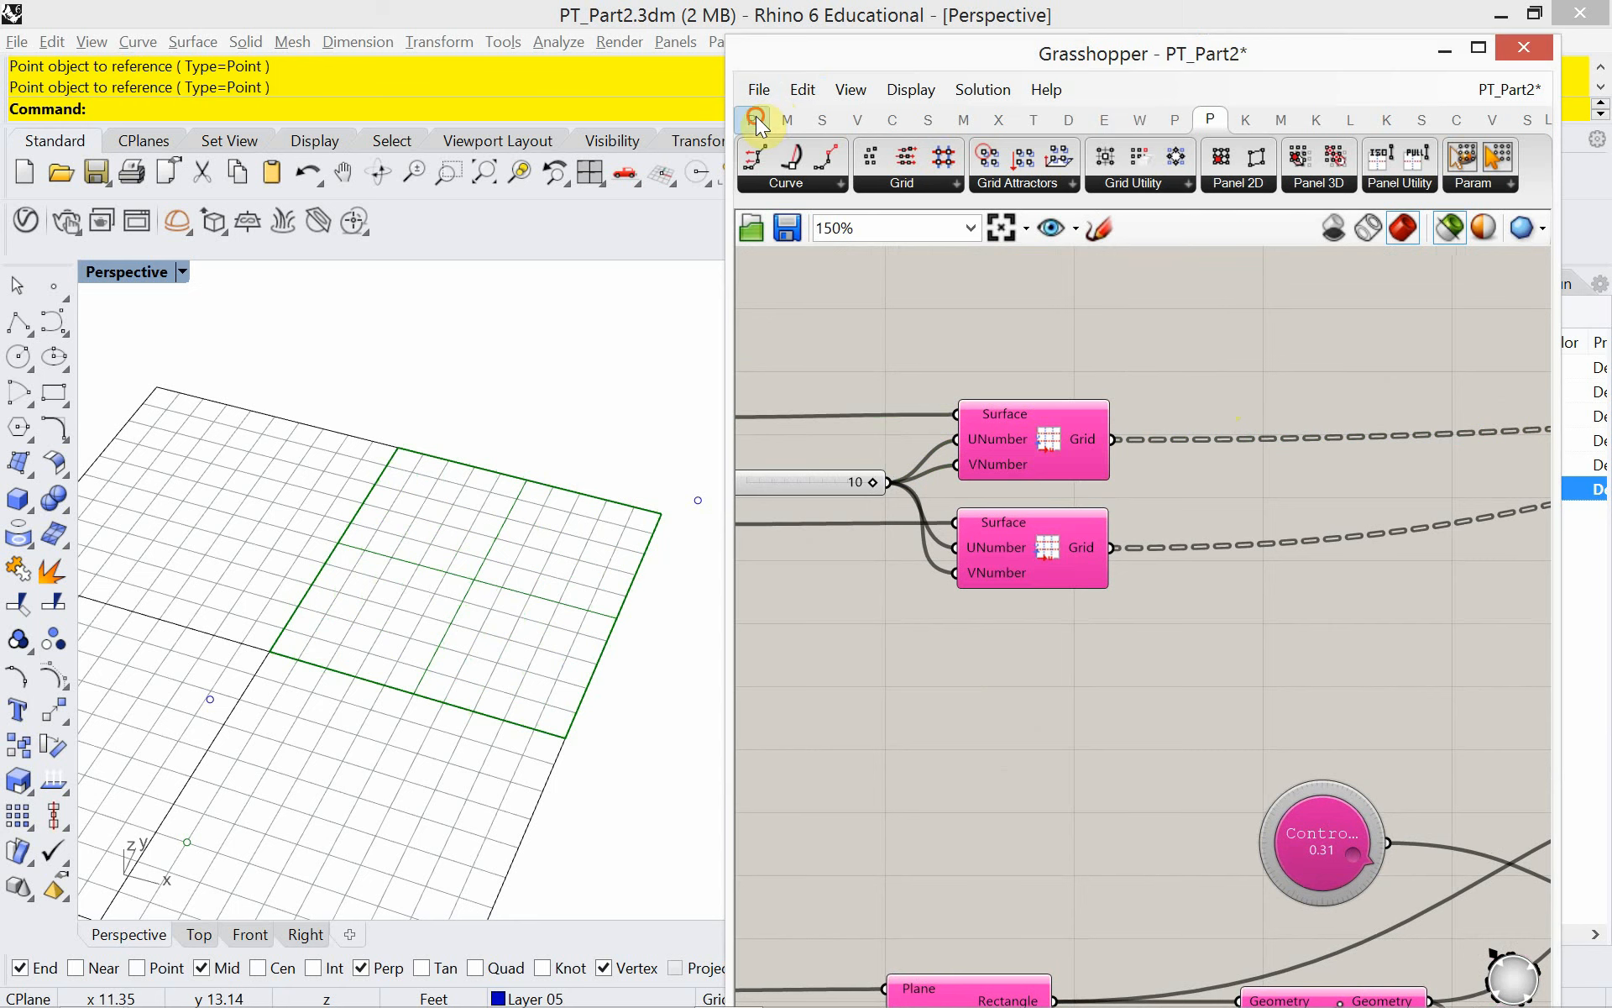
# - Add a Point parameter beside the upper surface grid component and feed it from that component's Grid output
pyautogui.click(756, 117)
pyautogui.click(824, 178)
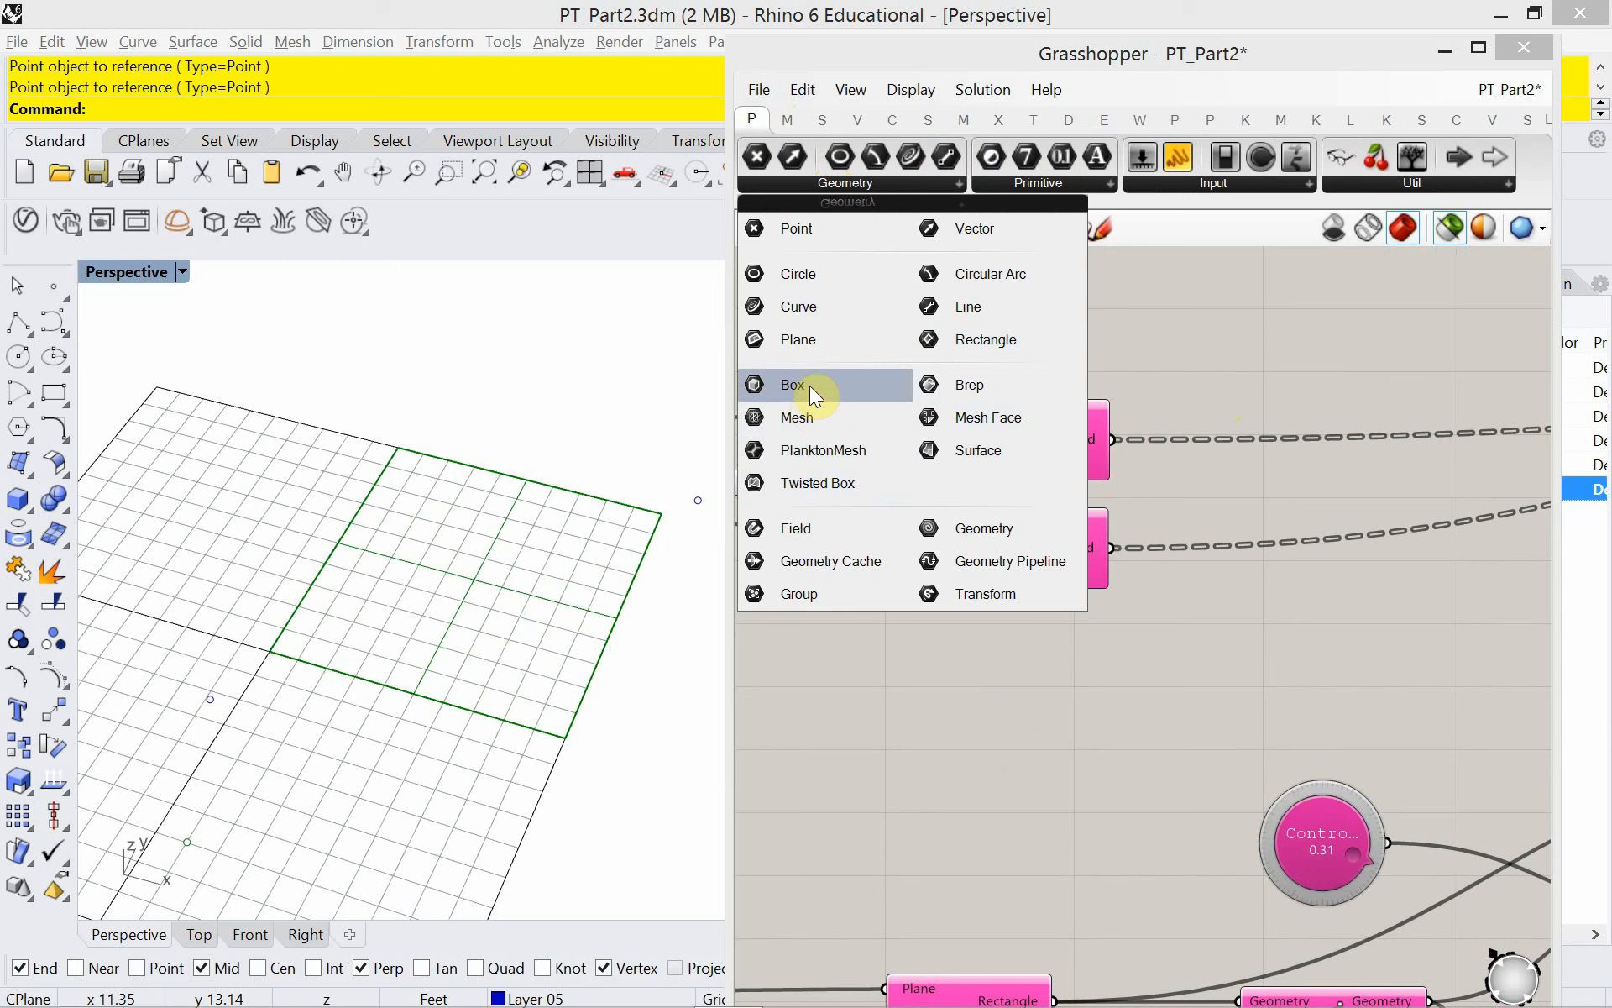
pyautogui.click(809, 238)
pyautogui.click(1276, 382)
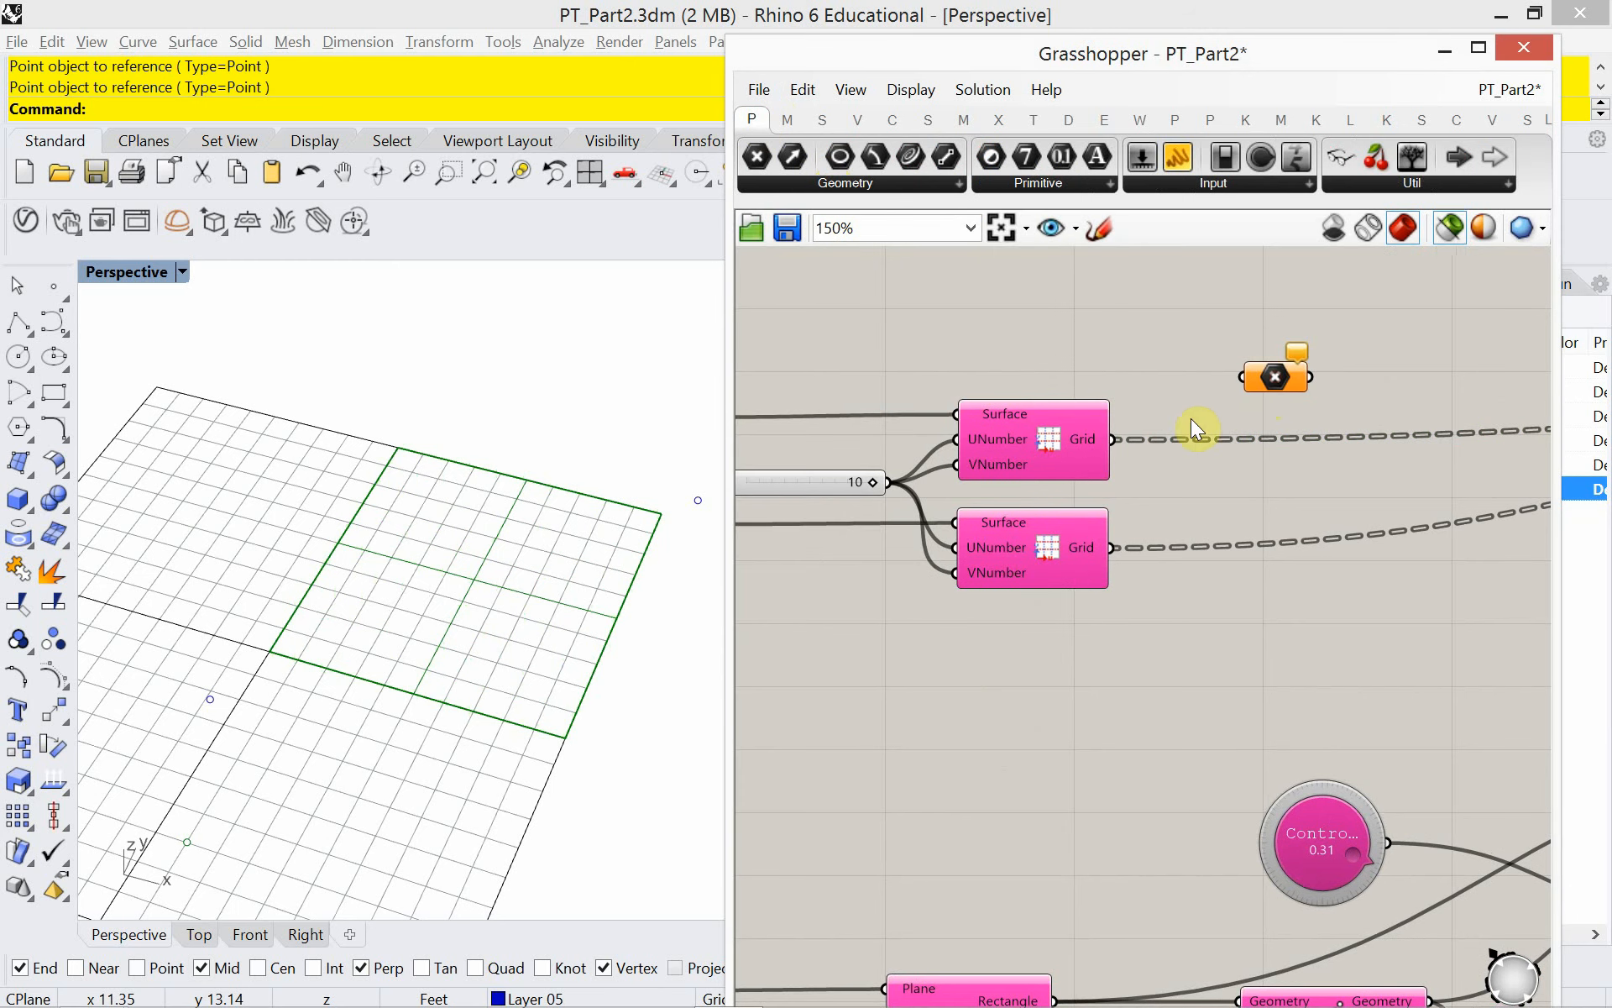
pyautogui.moveTo(1152, 417); pyautogui.dragTo(1244, 377)
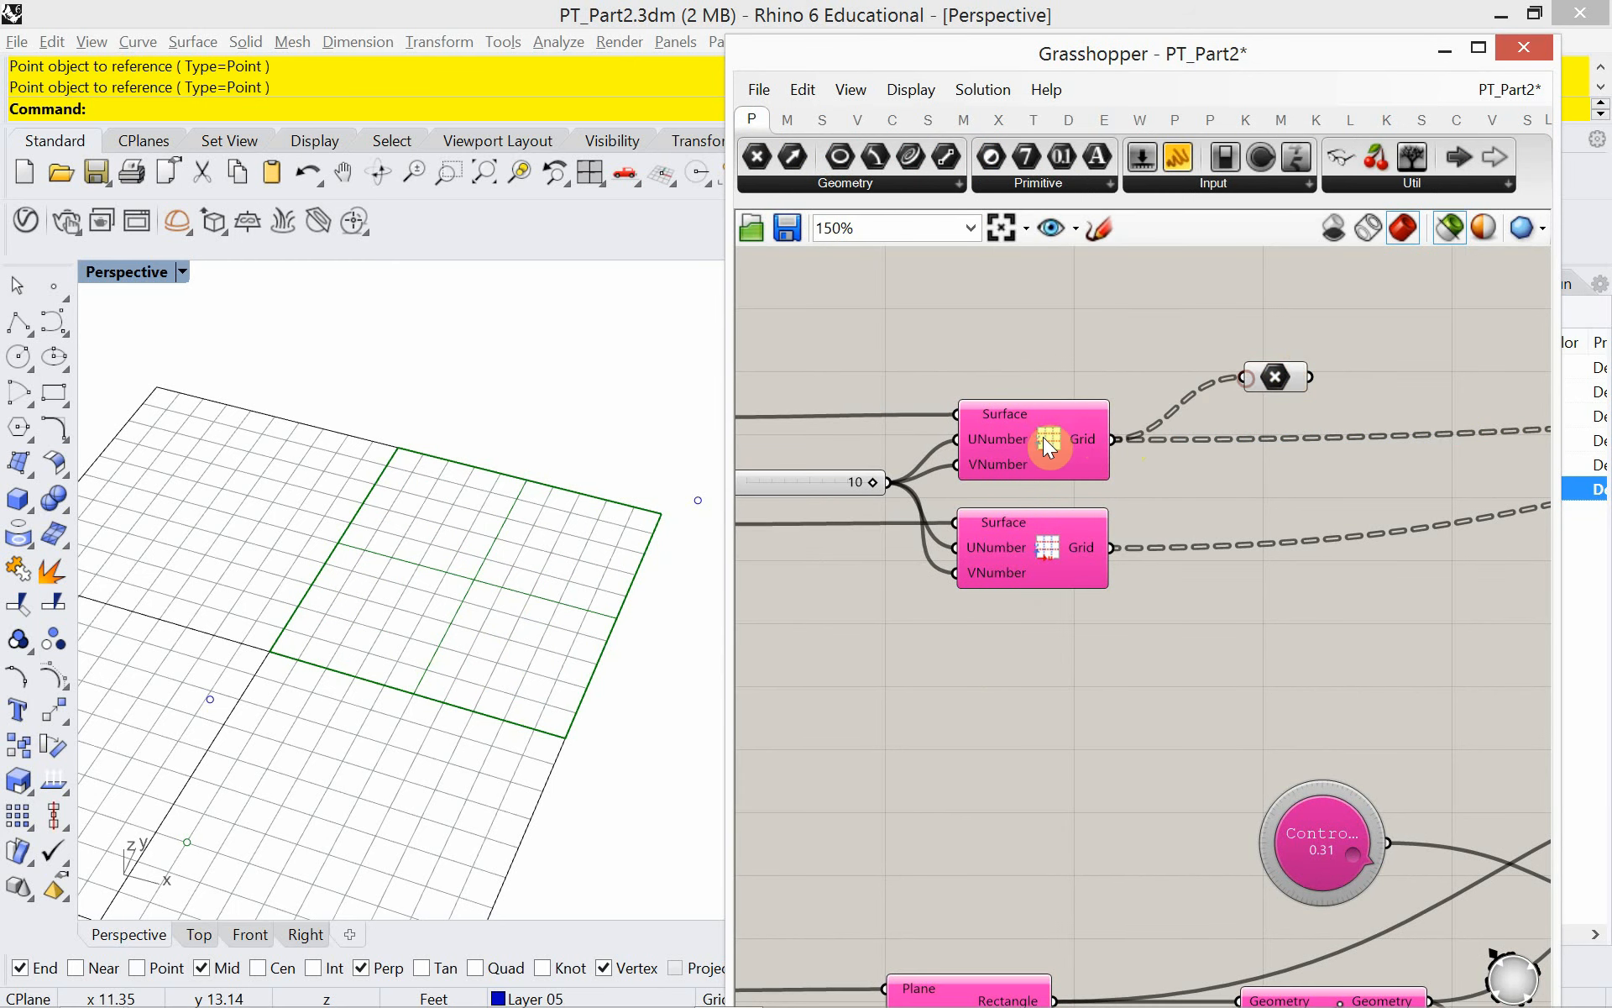
pyautogui.click(1273, 382)
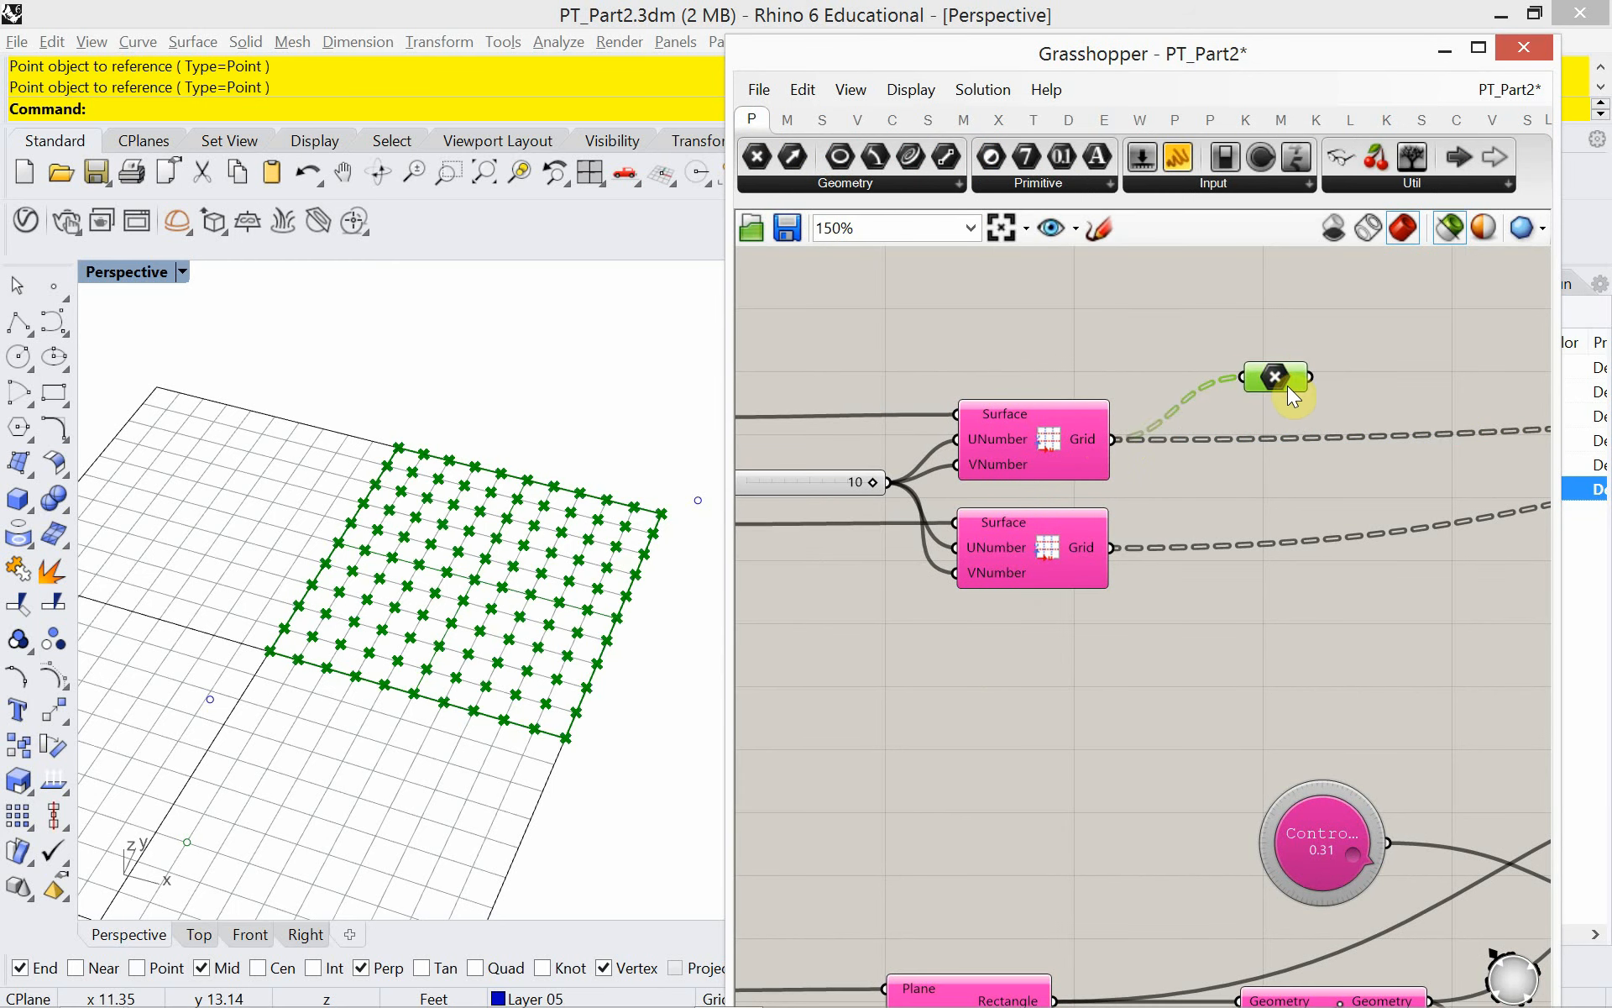
# - Move the grid's Point parameter down beside the two attractor Point parameters, just inside the new Point Attraction section
pyautogui.scroll(-4, 1323, 361)
pyautogui.scroll(-2, 1318, 356)
pyautogui.moveTo(1318, 356); pyautogui.dragTo(991, 738)
pyautogui.scroll(4, 1126, 800)
pyautogui.scroll(1, 1124, 802)
pyautogui.moveTo(1052, 742); pyautogui.dragTo(952, 660, button='right')
pyautogui.moveTo(884, 654); pyautogui.dragTo(881, 621)
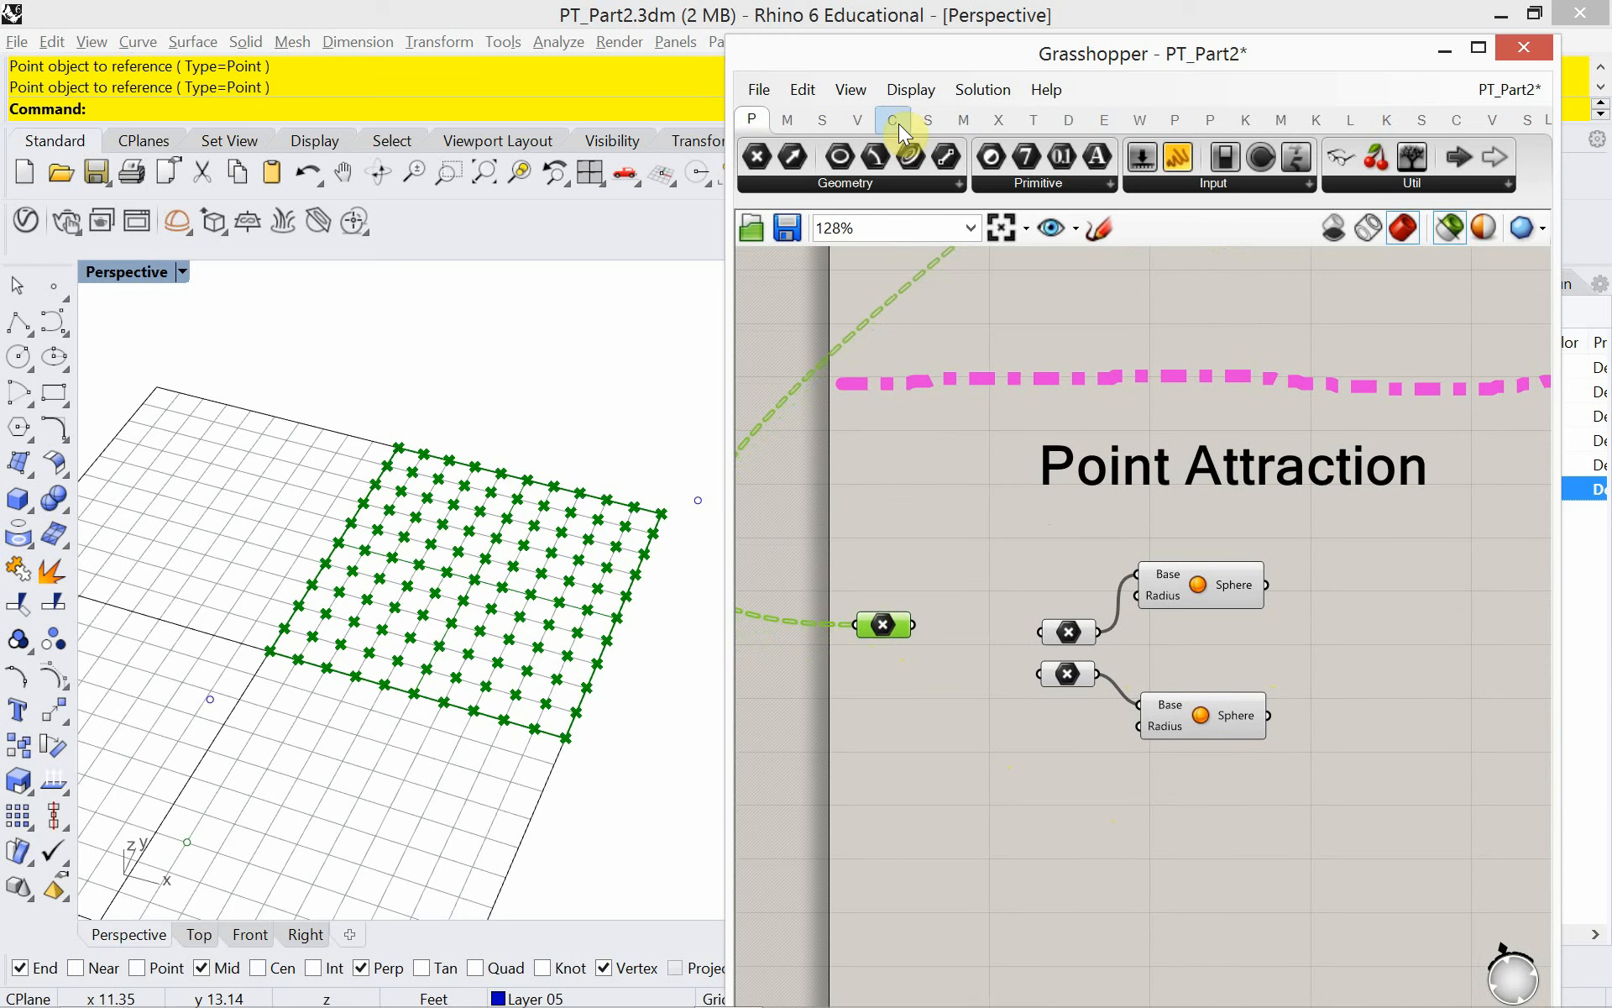
# - Place a PanelingTools Point Attraction component to the right of the two Sphere components
pyautogui.click(1204, 124)
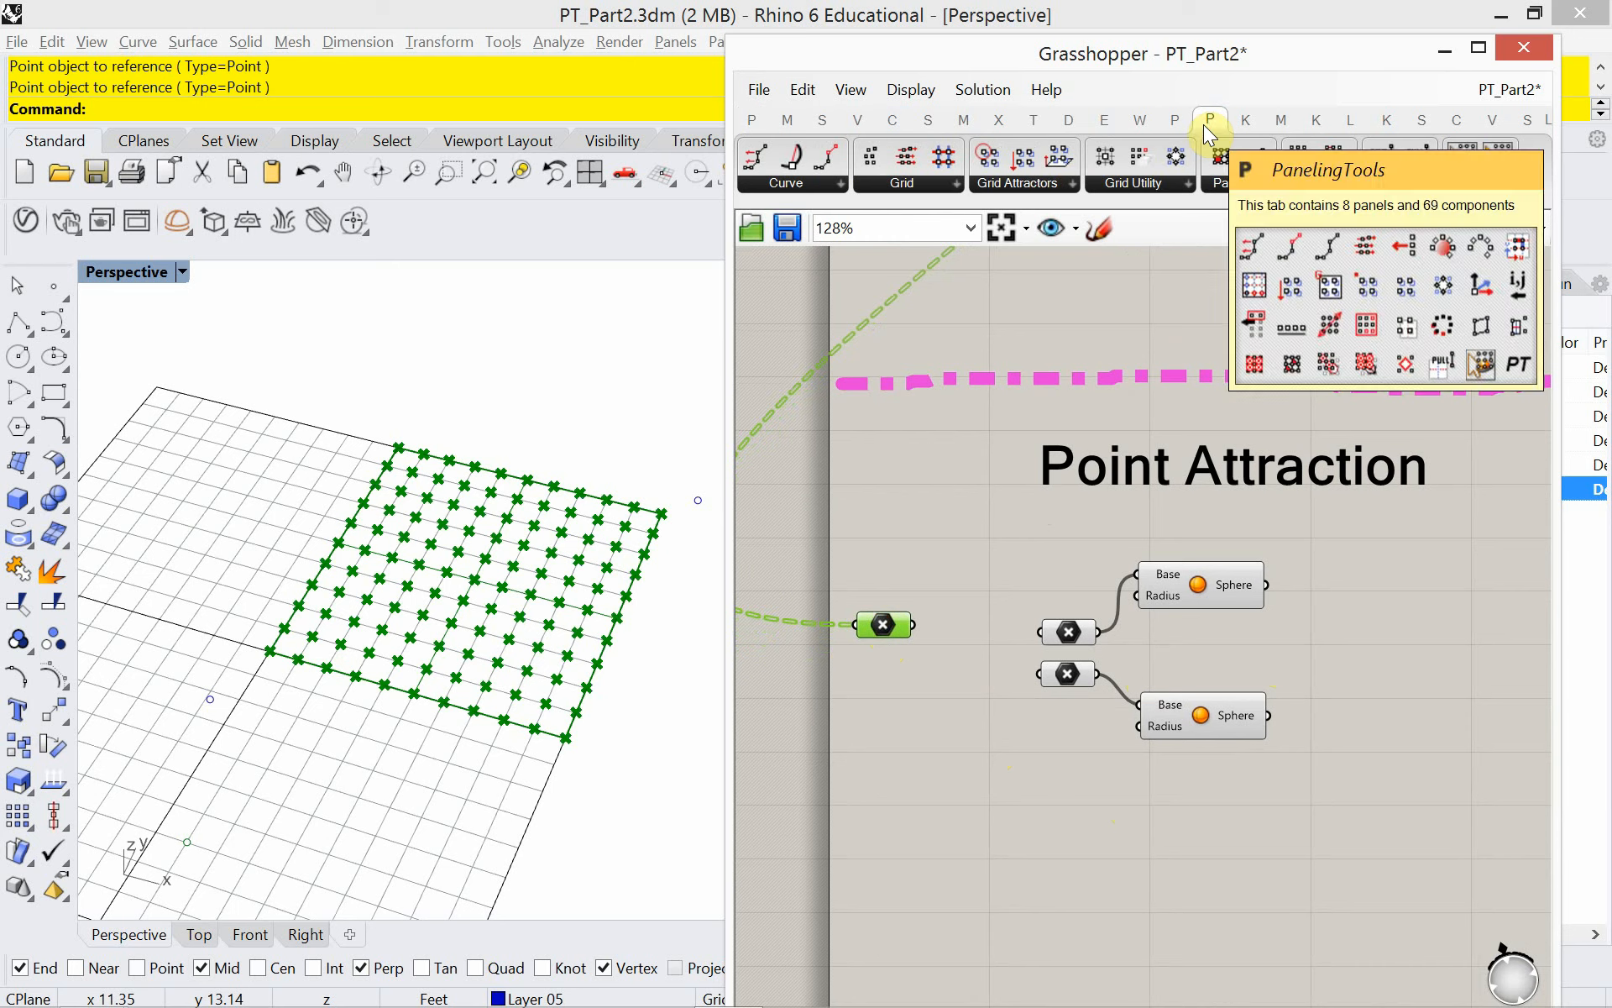
pyautogui.click(1028, 191)
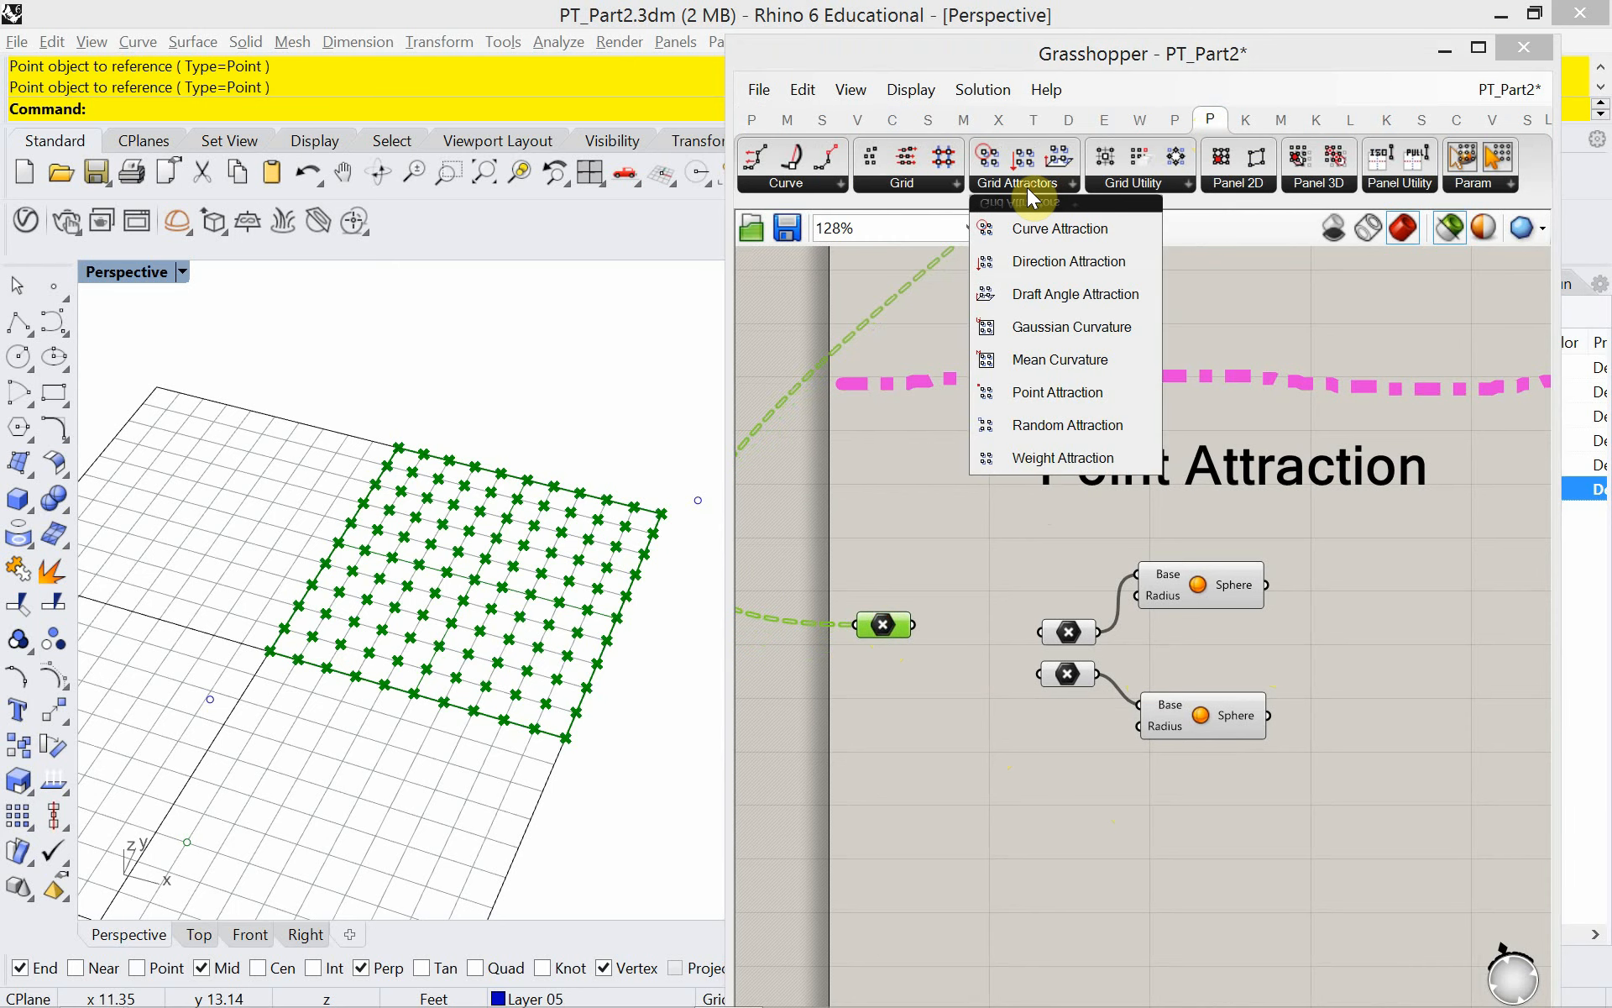
pyautogui.click(1065, 392)
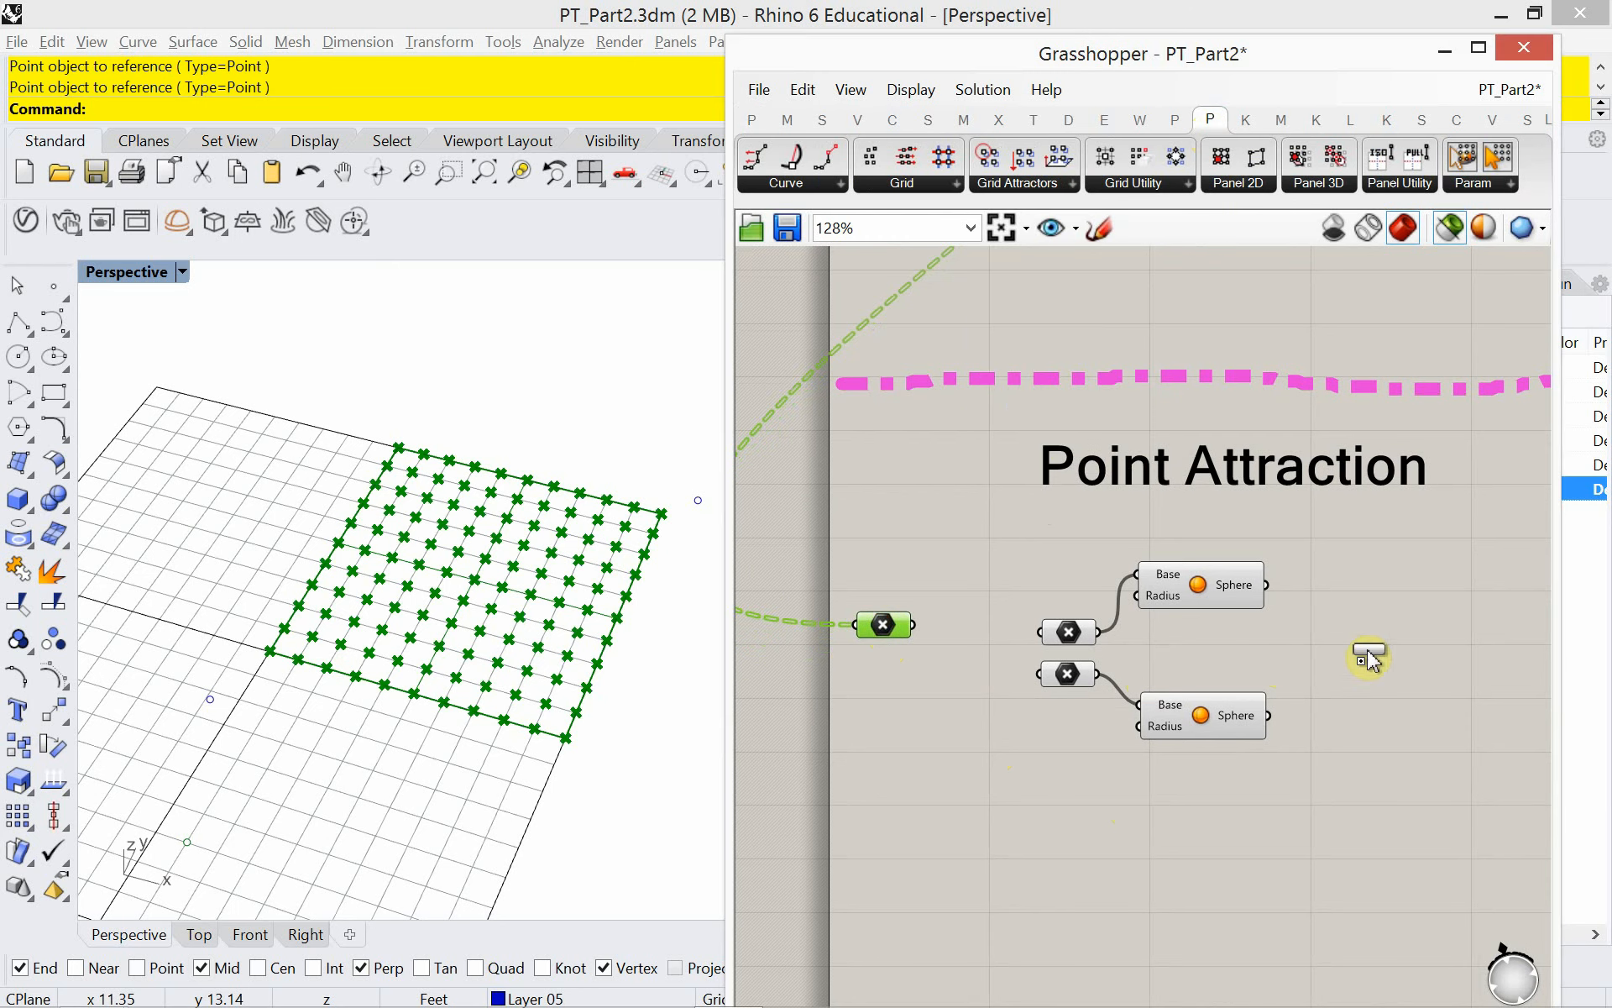
pyautogui.click(1414, 622)
pyautogui.moveTo(1371, 626); pyautogui.dragTo(1383, 633)
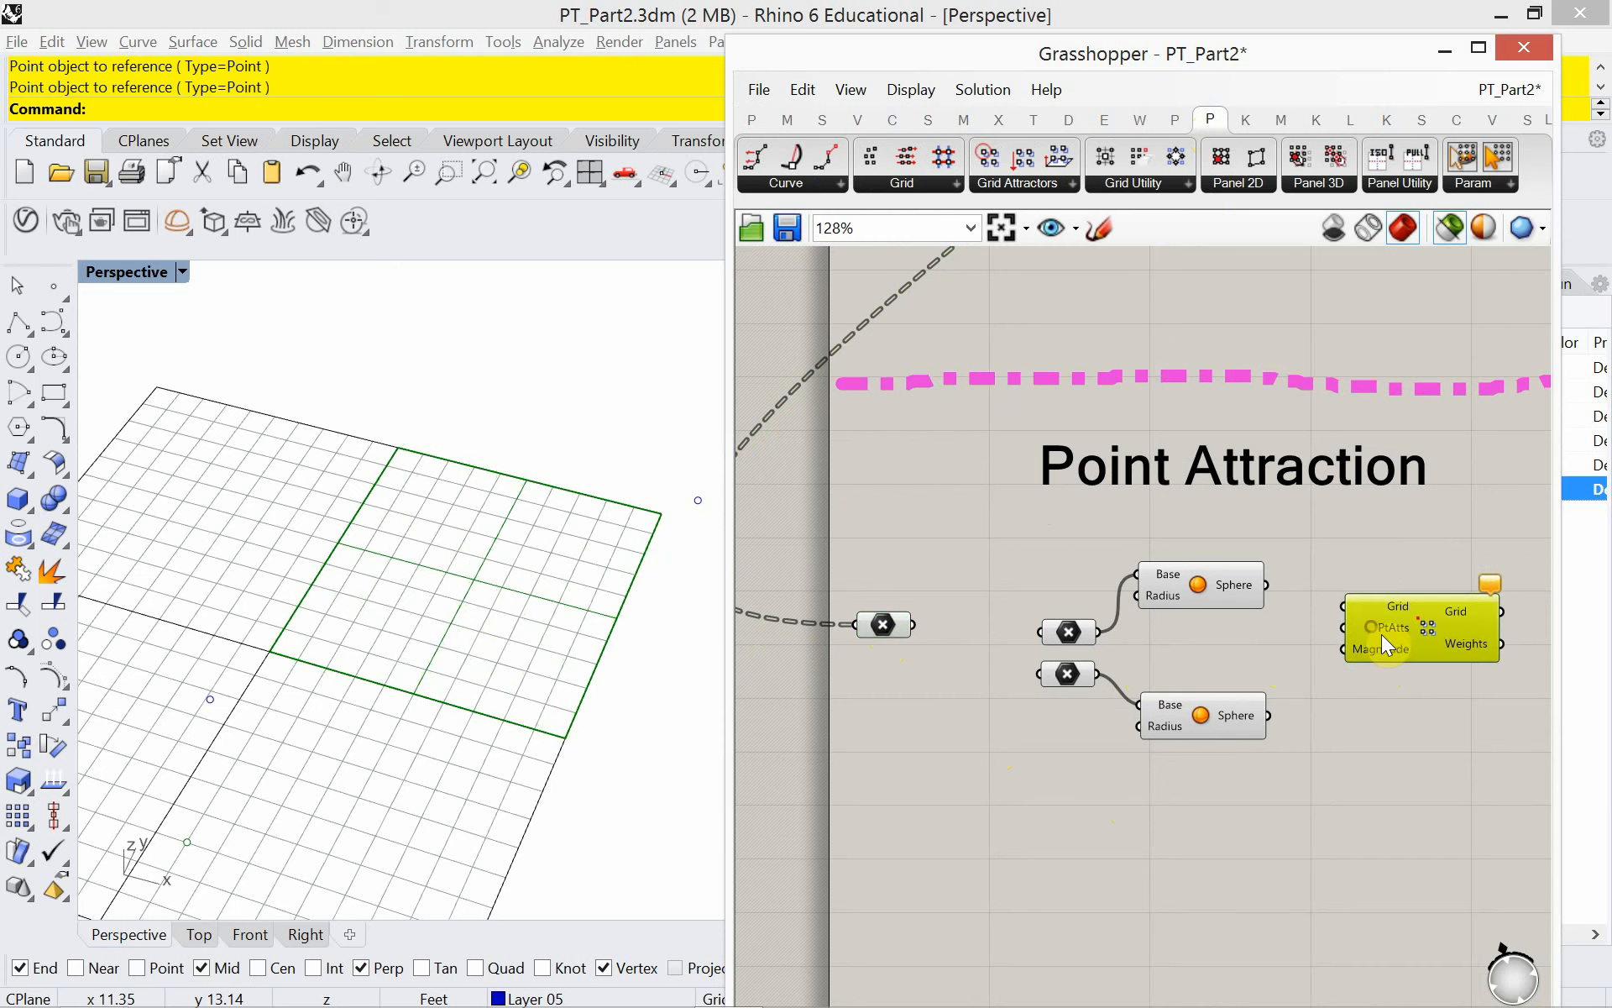
# - Spread the two Point and Sphere pairs apart vertically, moving the first pair up and the second pair down
pyautogui.moveTo(1245, 647); pyautogui.dragTo(1027, 541)
pyautogui.moveTo(1197, 591); pyautogui.dragTo(1187, 568)
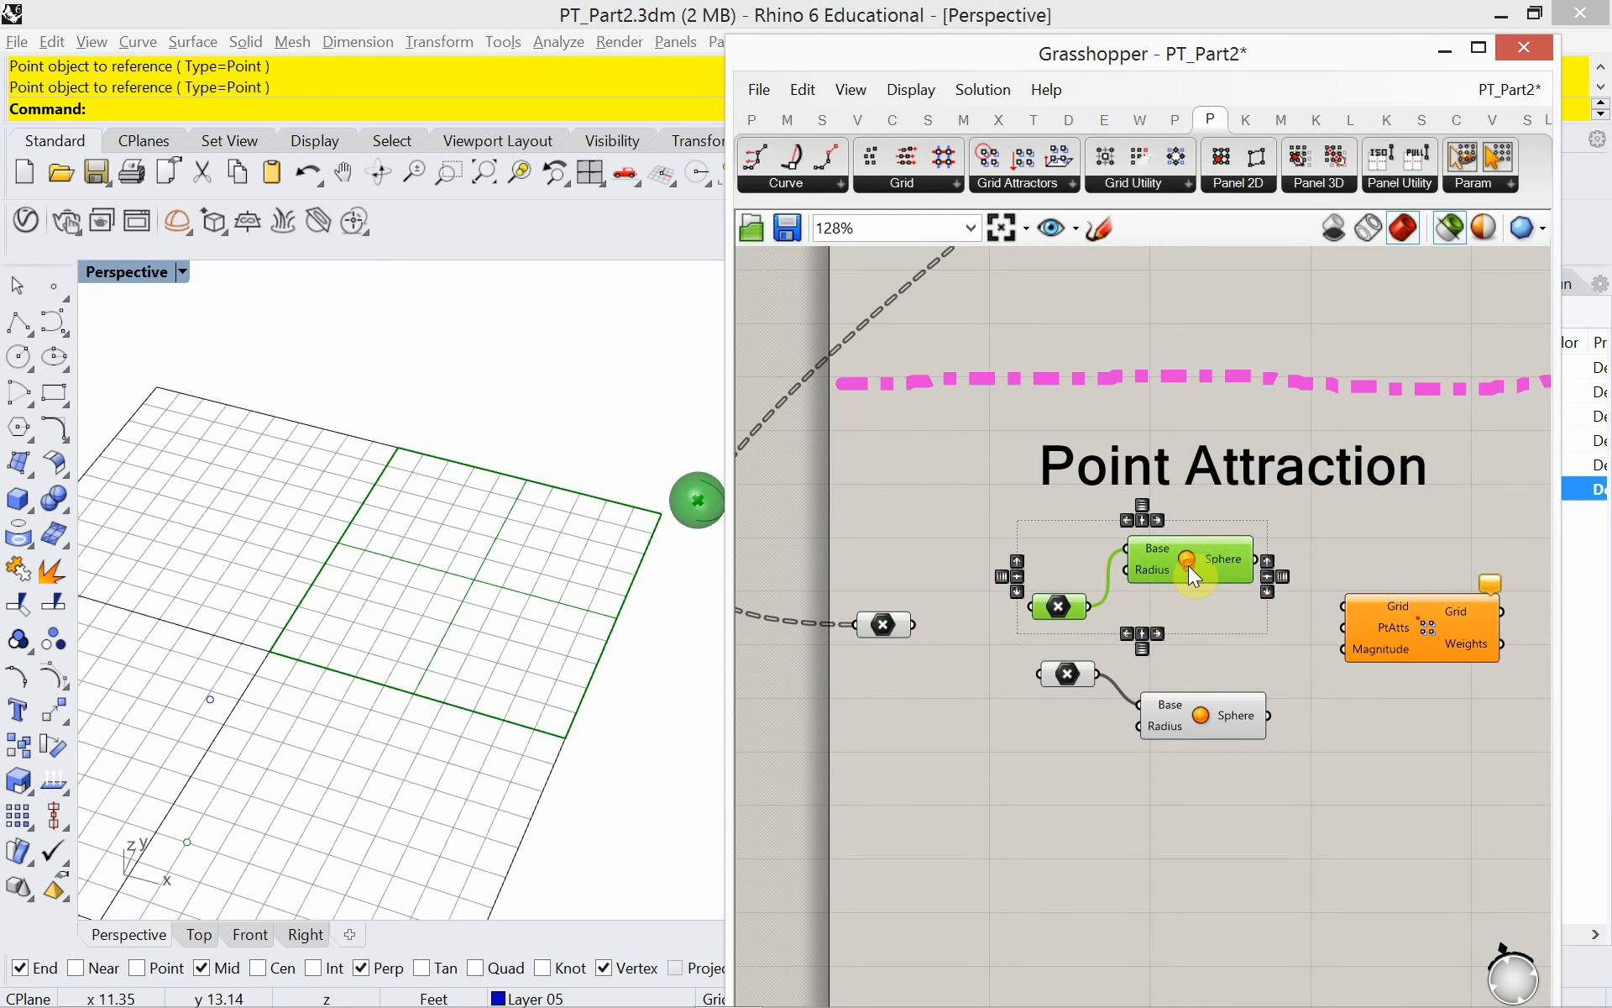
pyautogui.moveTo(1262, 784); pyautogui.dragTo(1051, 678)
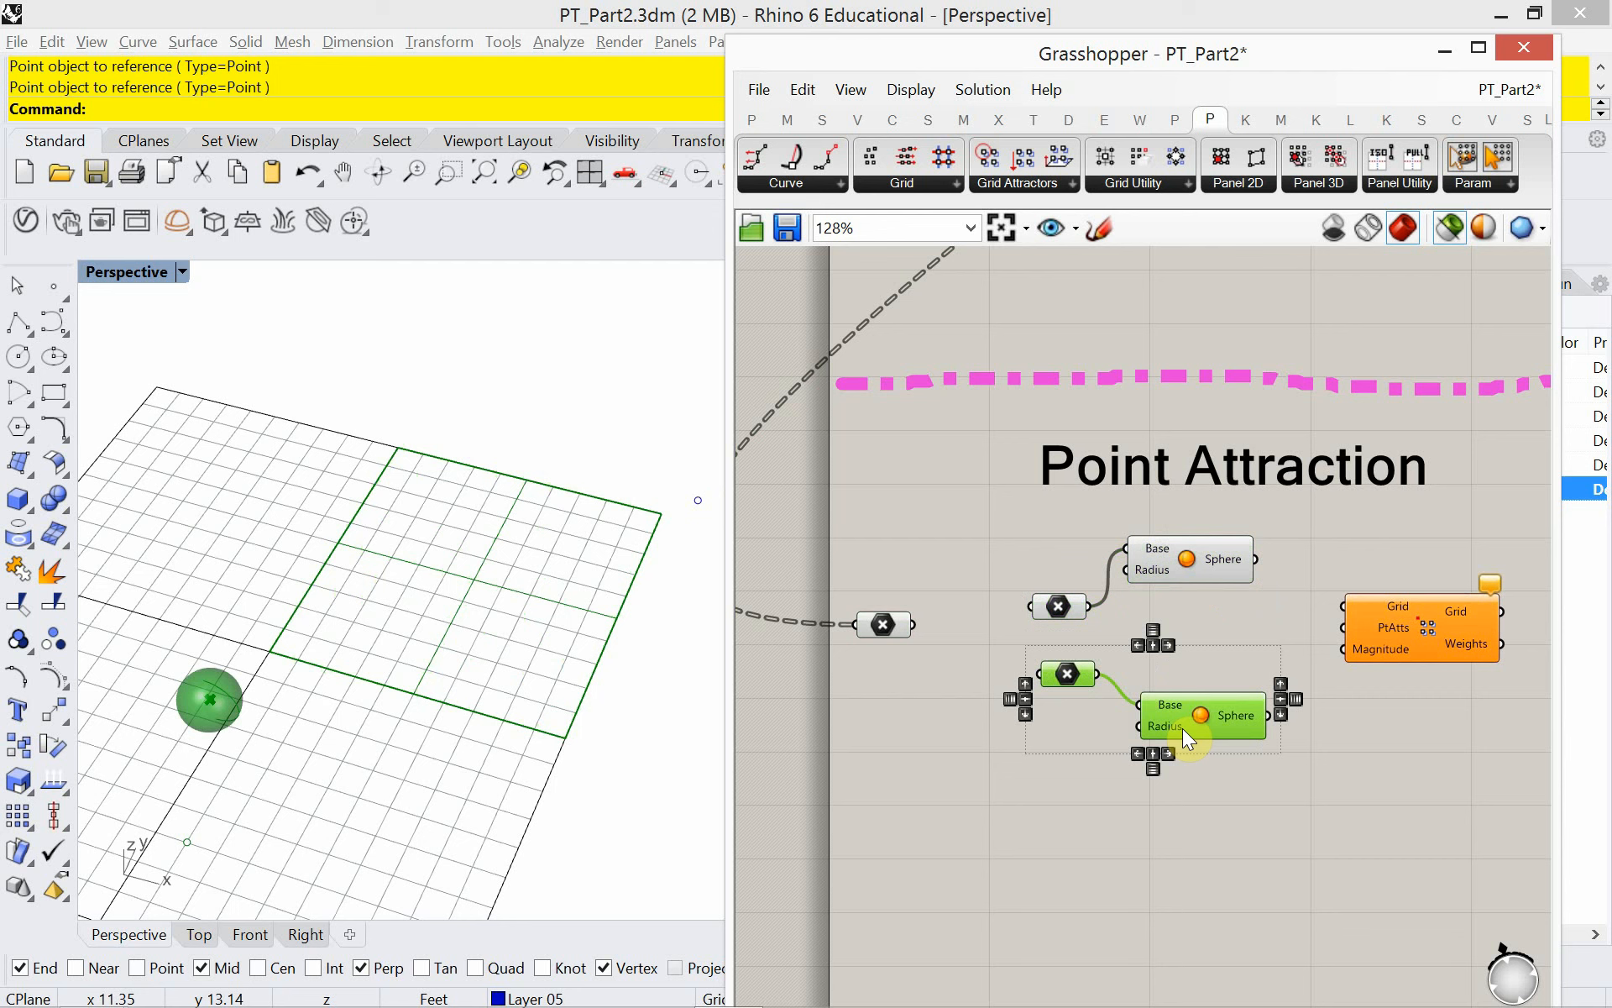
pyautogui.moveTo(1183, 728); pyautogui.dragTo(1174, 798)
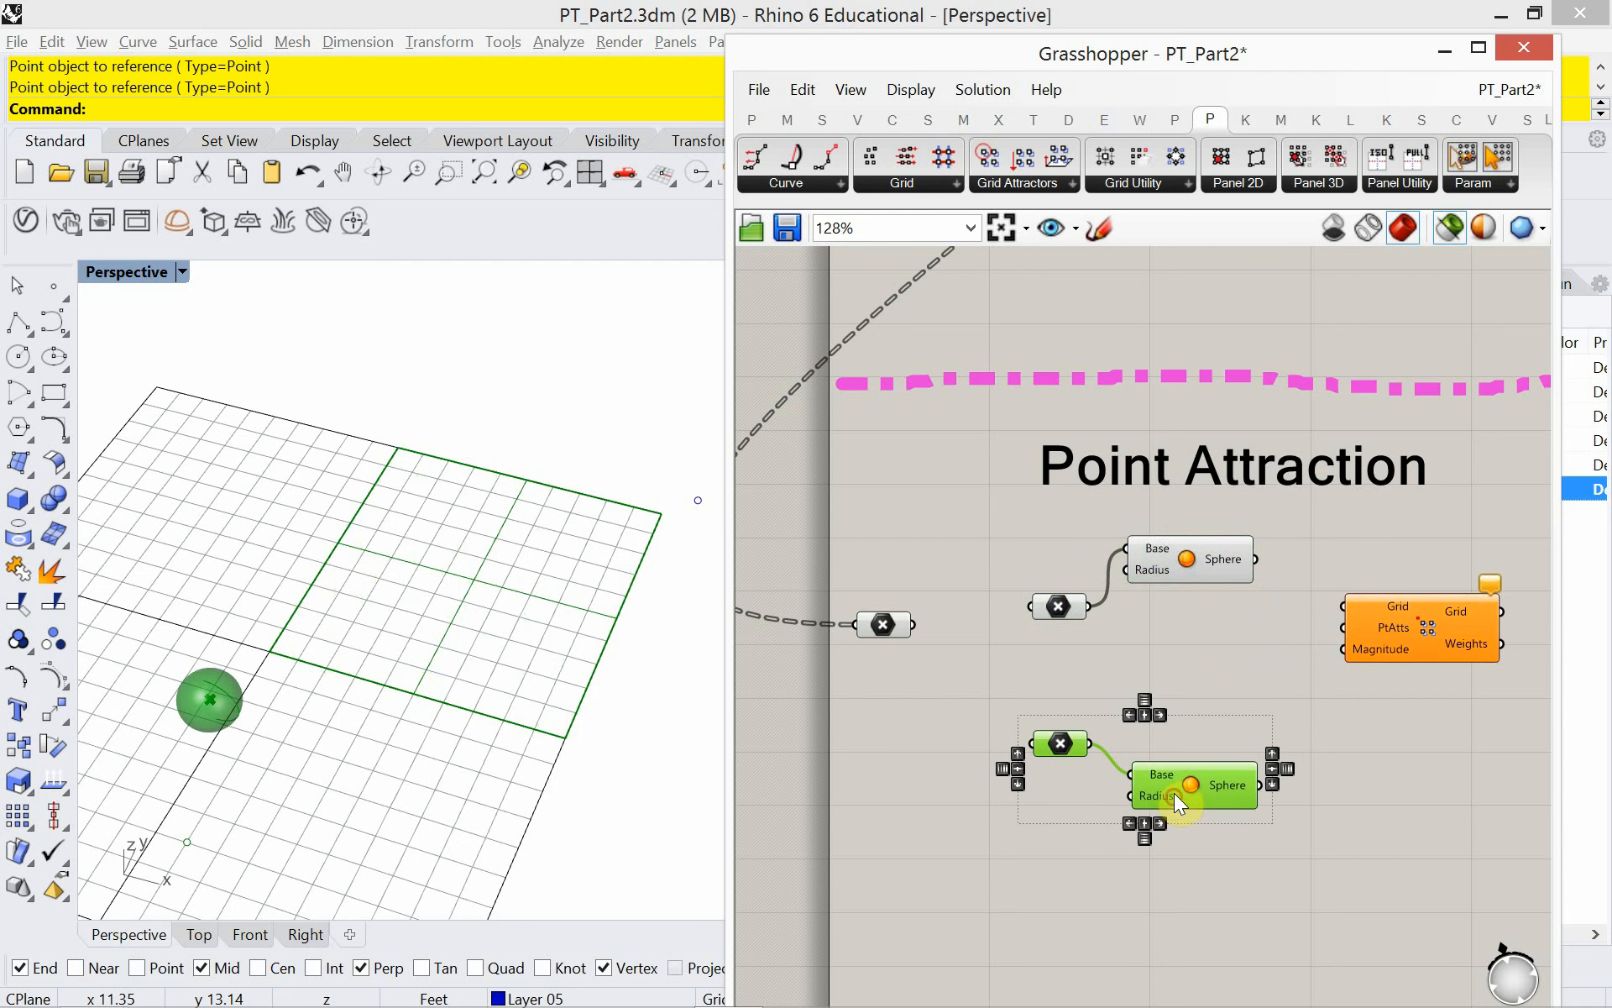
pyautogui.click(1171, 644)
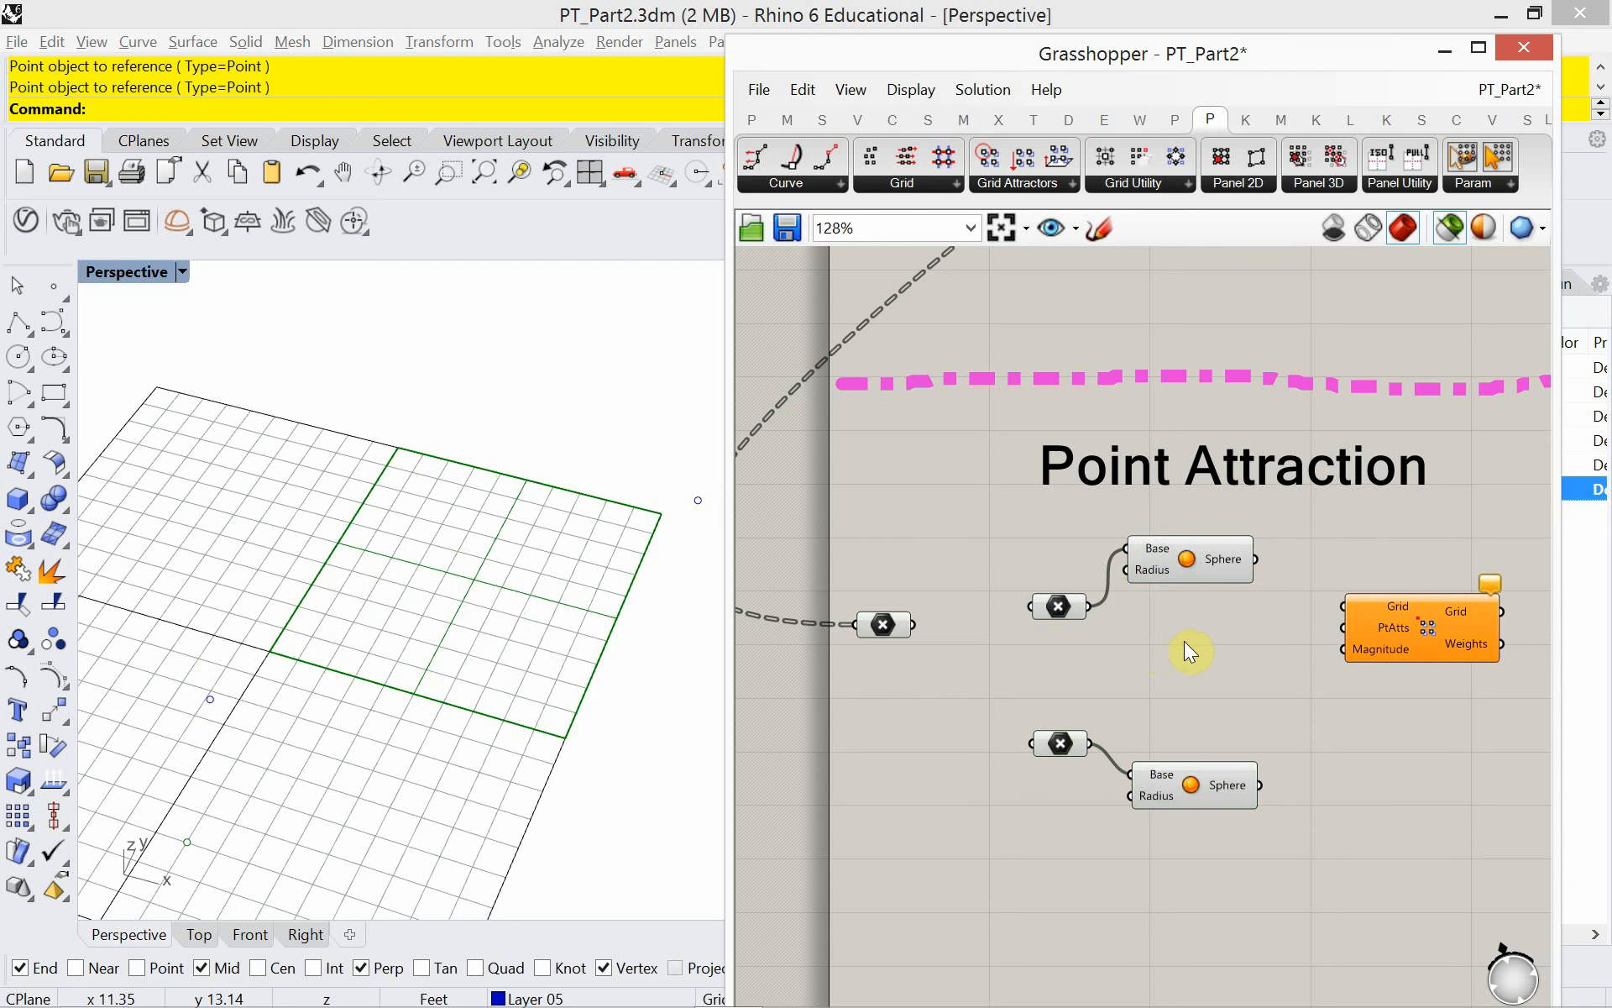
pyautogui.moveTo(1249, 657); pyautogui.dragTo(1161, 547)
pyautogui.moveTo(1239, 713); pyautogui.dragTo(1023, 839)
pyautogui.moveTo(1166, 802); pyautogui.dragTo(1166, 840)
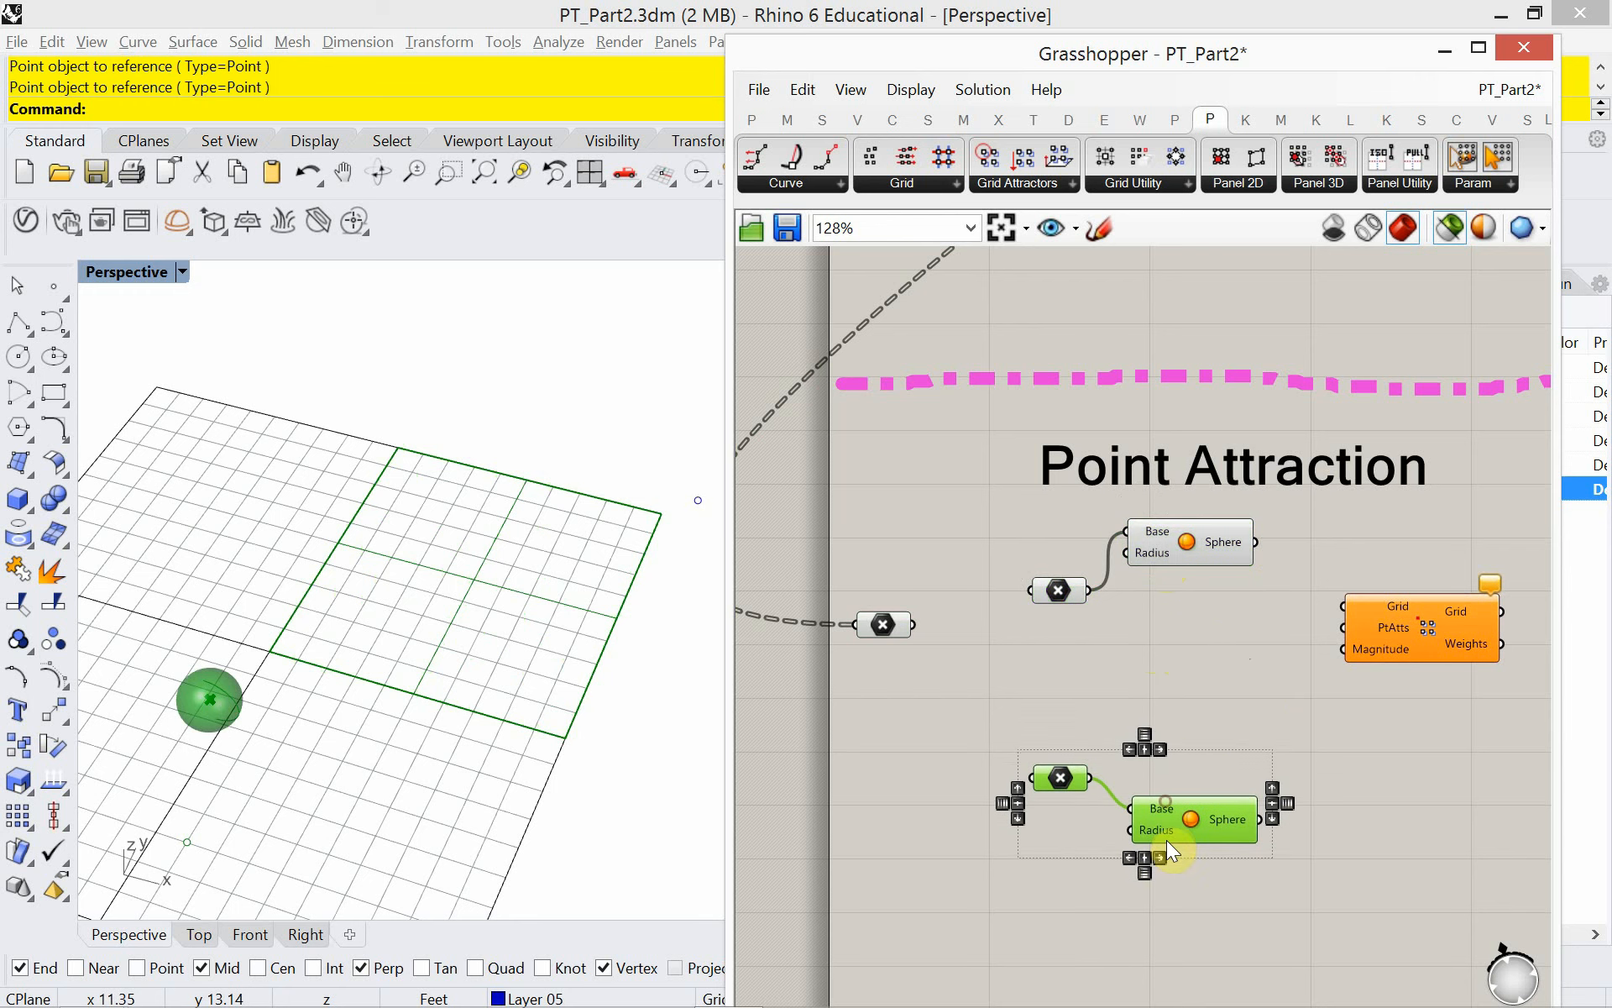
pyautogui.click(1198, 699)
# - Connect the grid's Point parameter to Point Attraction's Grid input and the upper attractor Point to its PtAtts input
pyautogui.moveTo(895, 621); pyautogui.dragTo(894, 637)
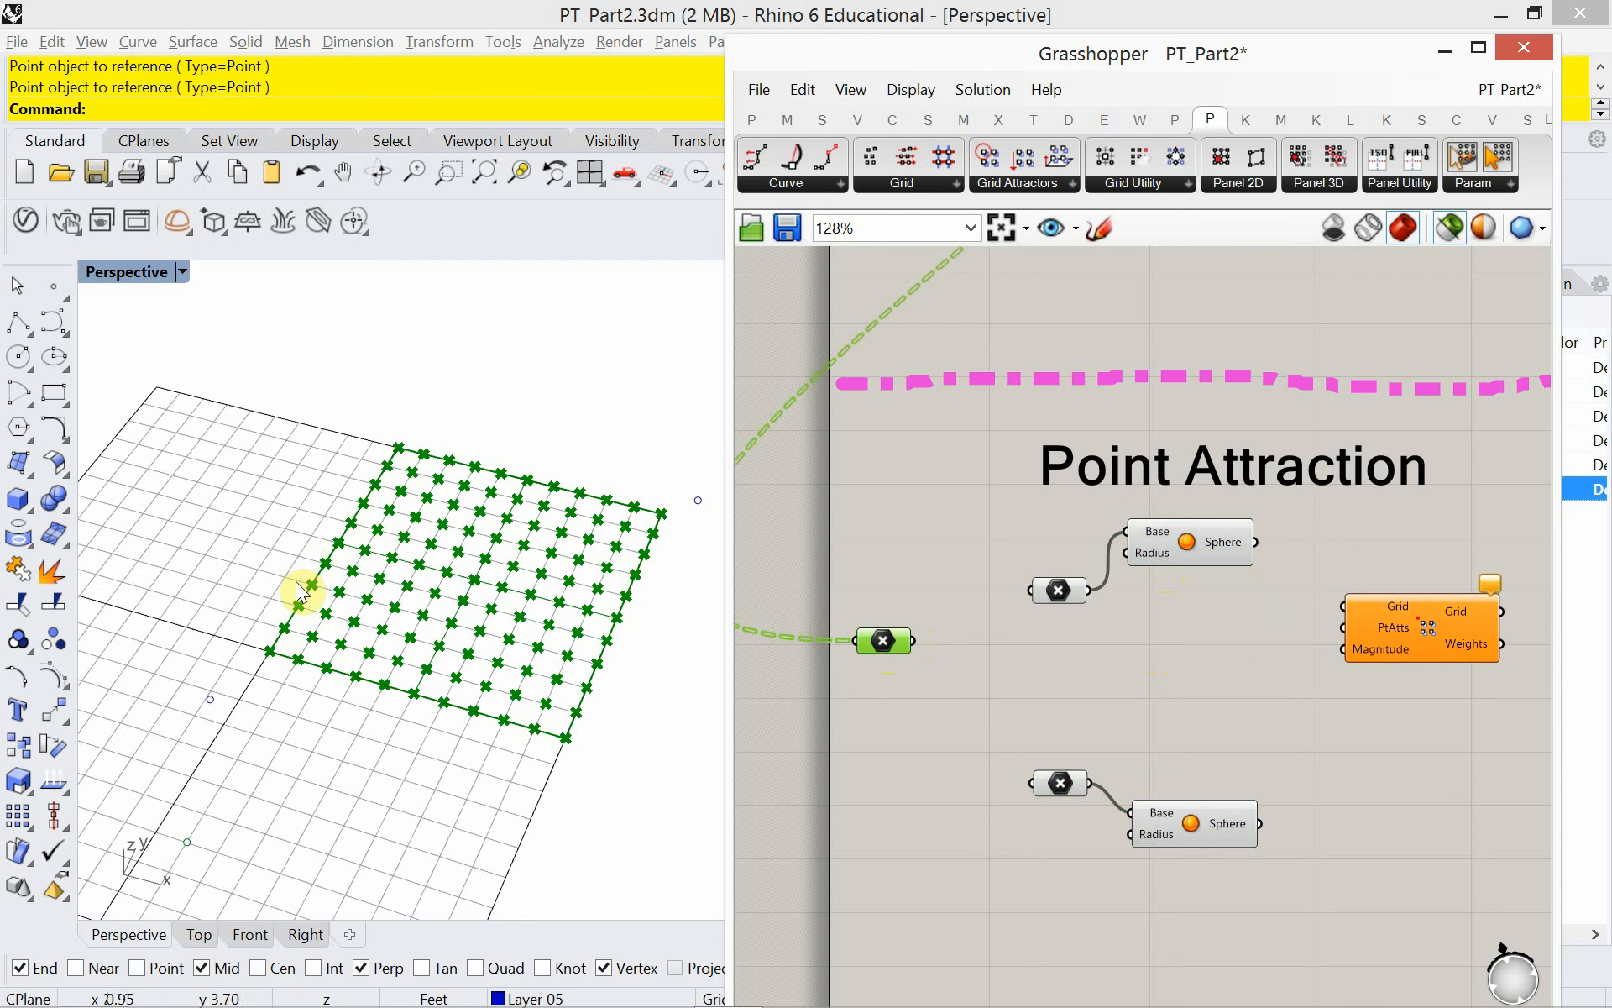
pyautogui.moveTo(914, 643); pyautogui.dragTo(1339, 615)
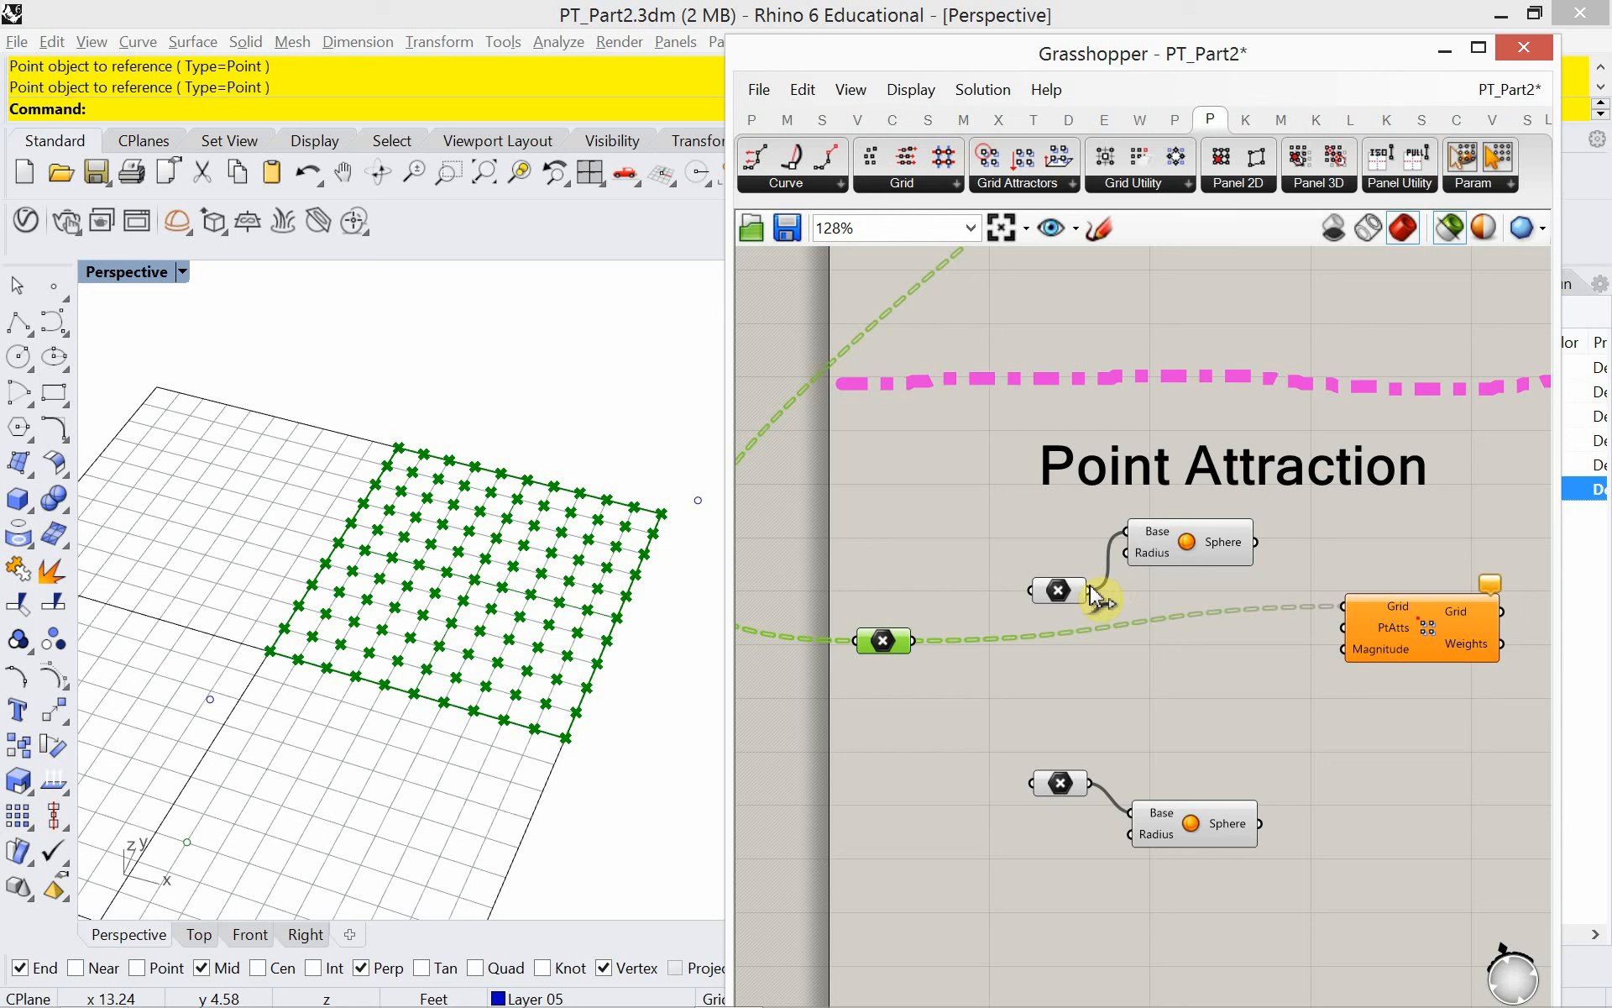
pyautogui.moveTo(1092, 596); pyautogui.dragTo(1338, 643)
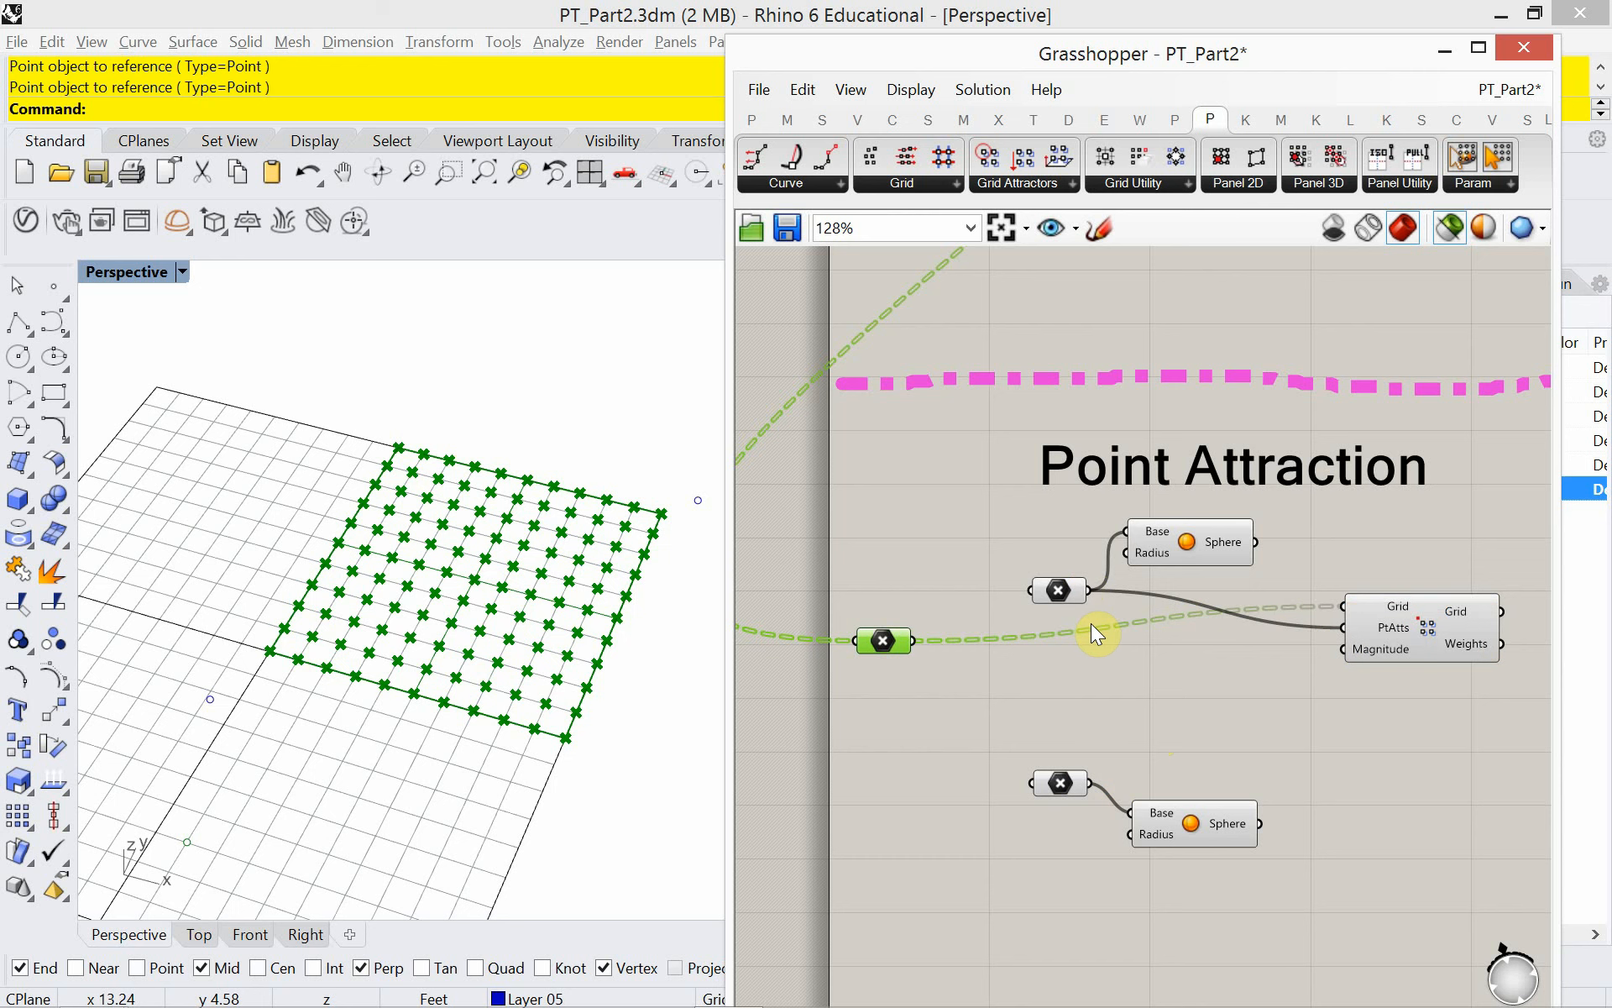
# - Feed Point Attraction's Magnitude input from a new number slider created with 2.555, and raise the slider to 7.026
pyautogui.doubleClick(1112, 673)
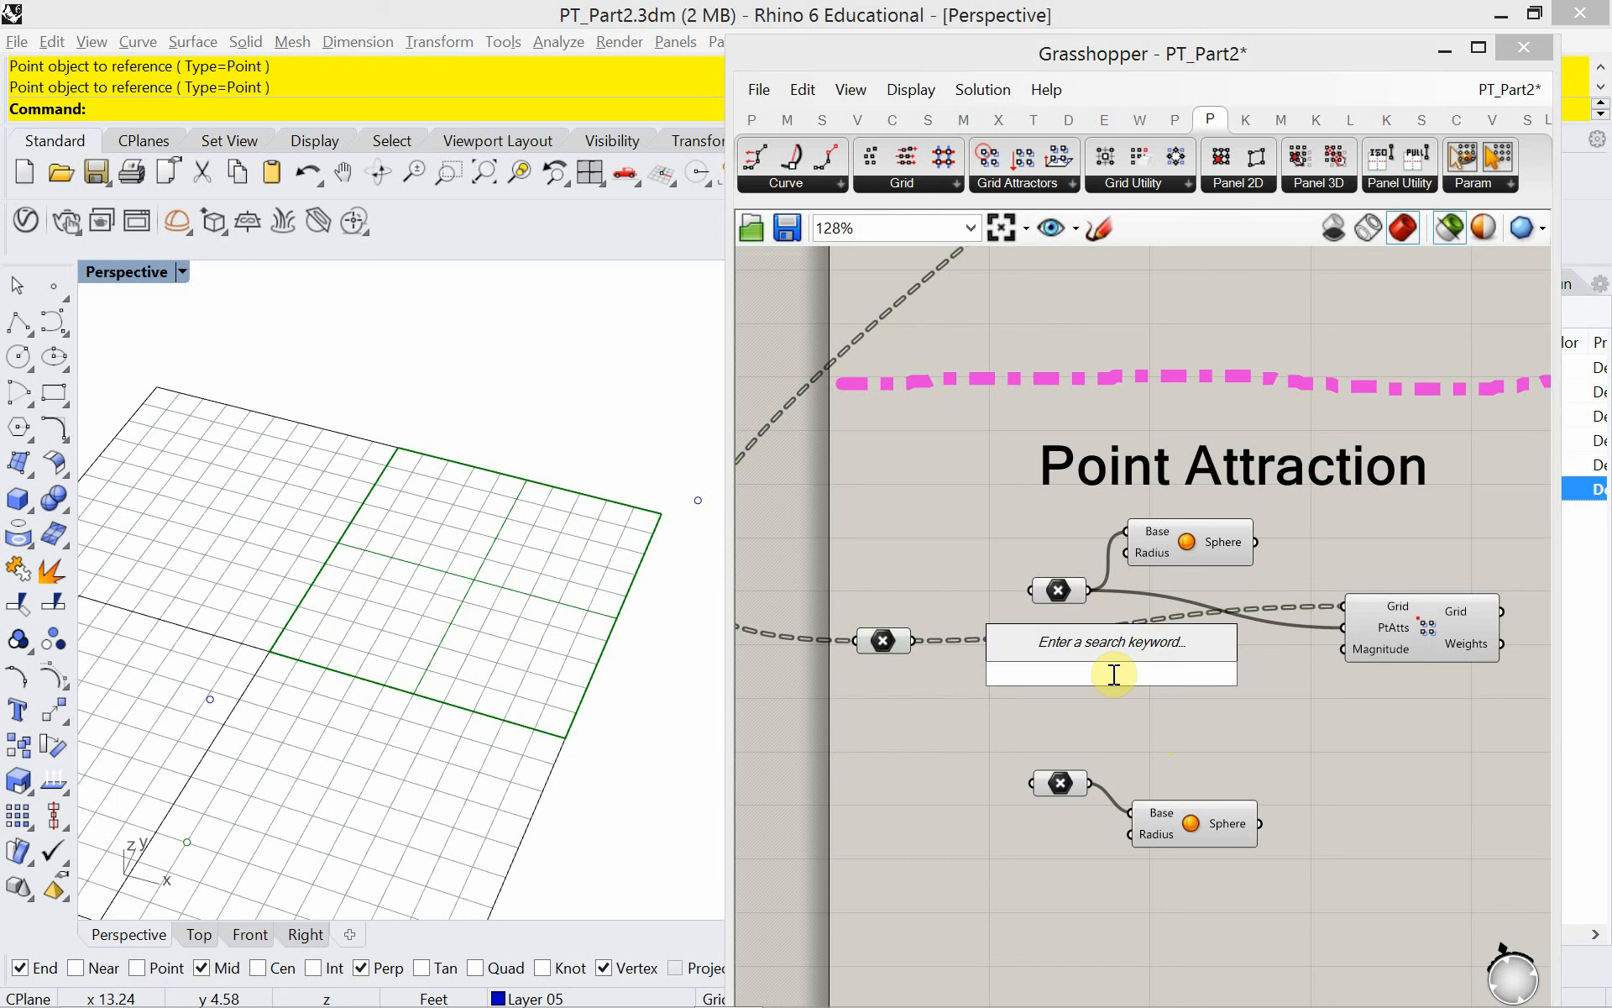
pyautogui.write('2.5')
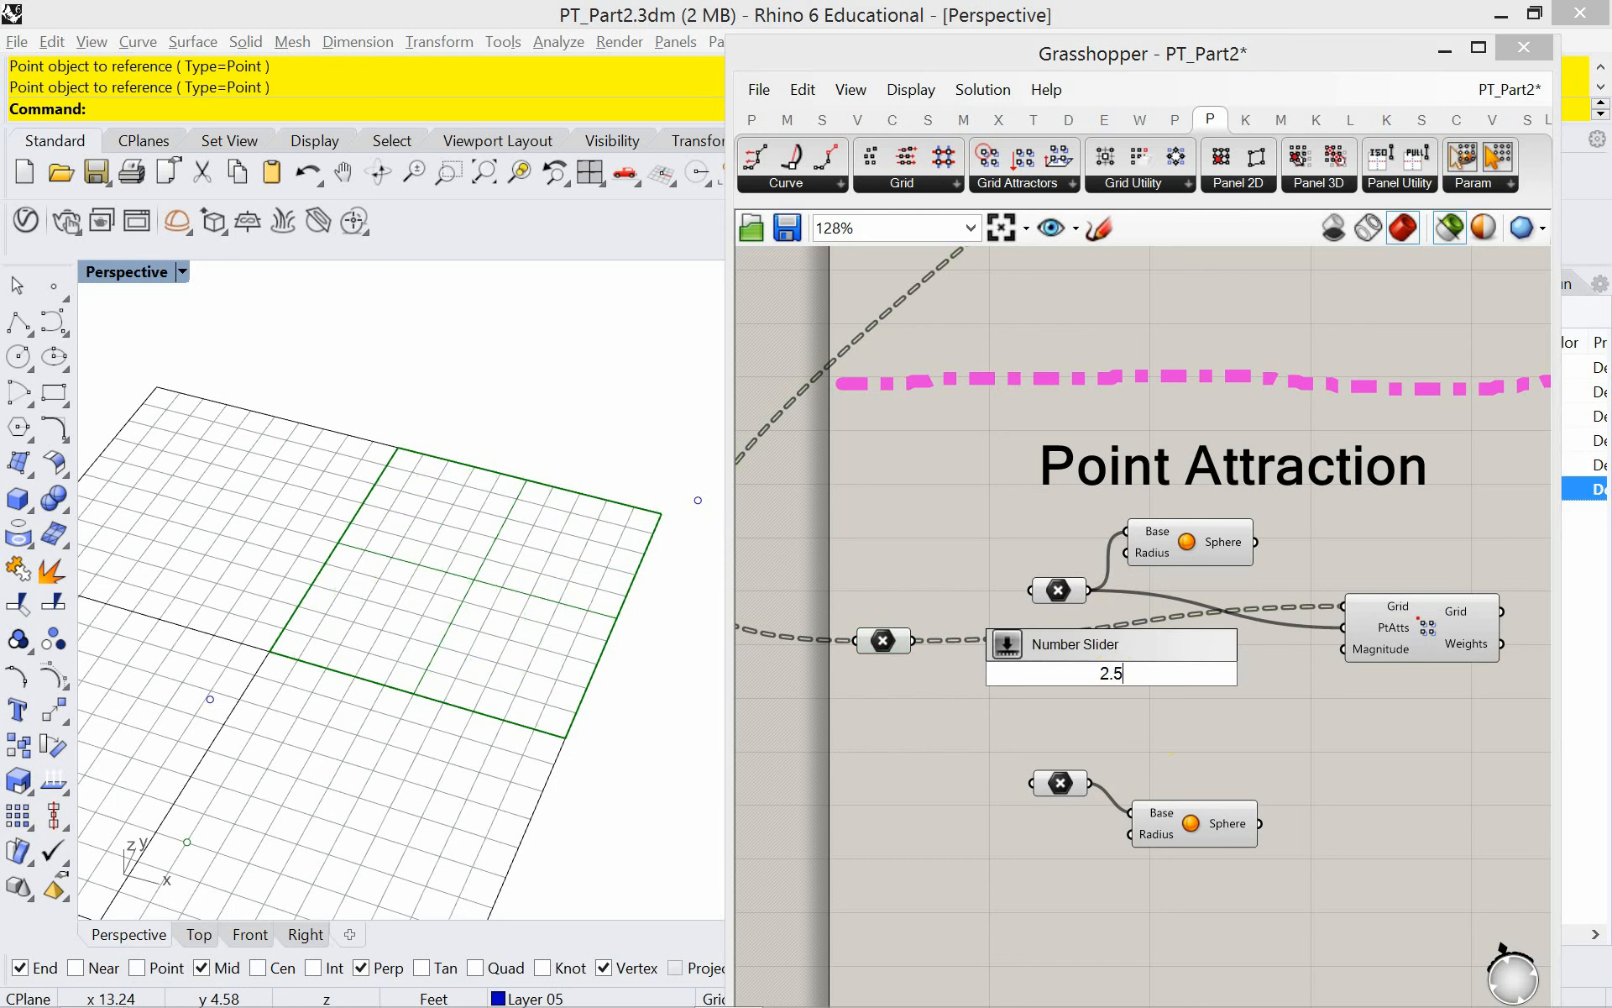
pyautogui.write('55')
pyautogui.press('Return')
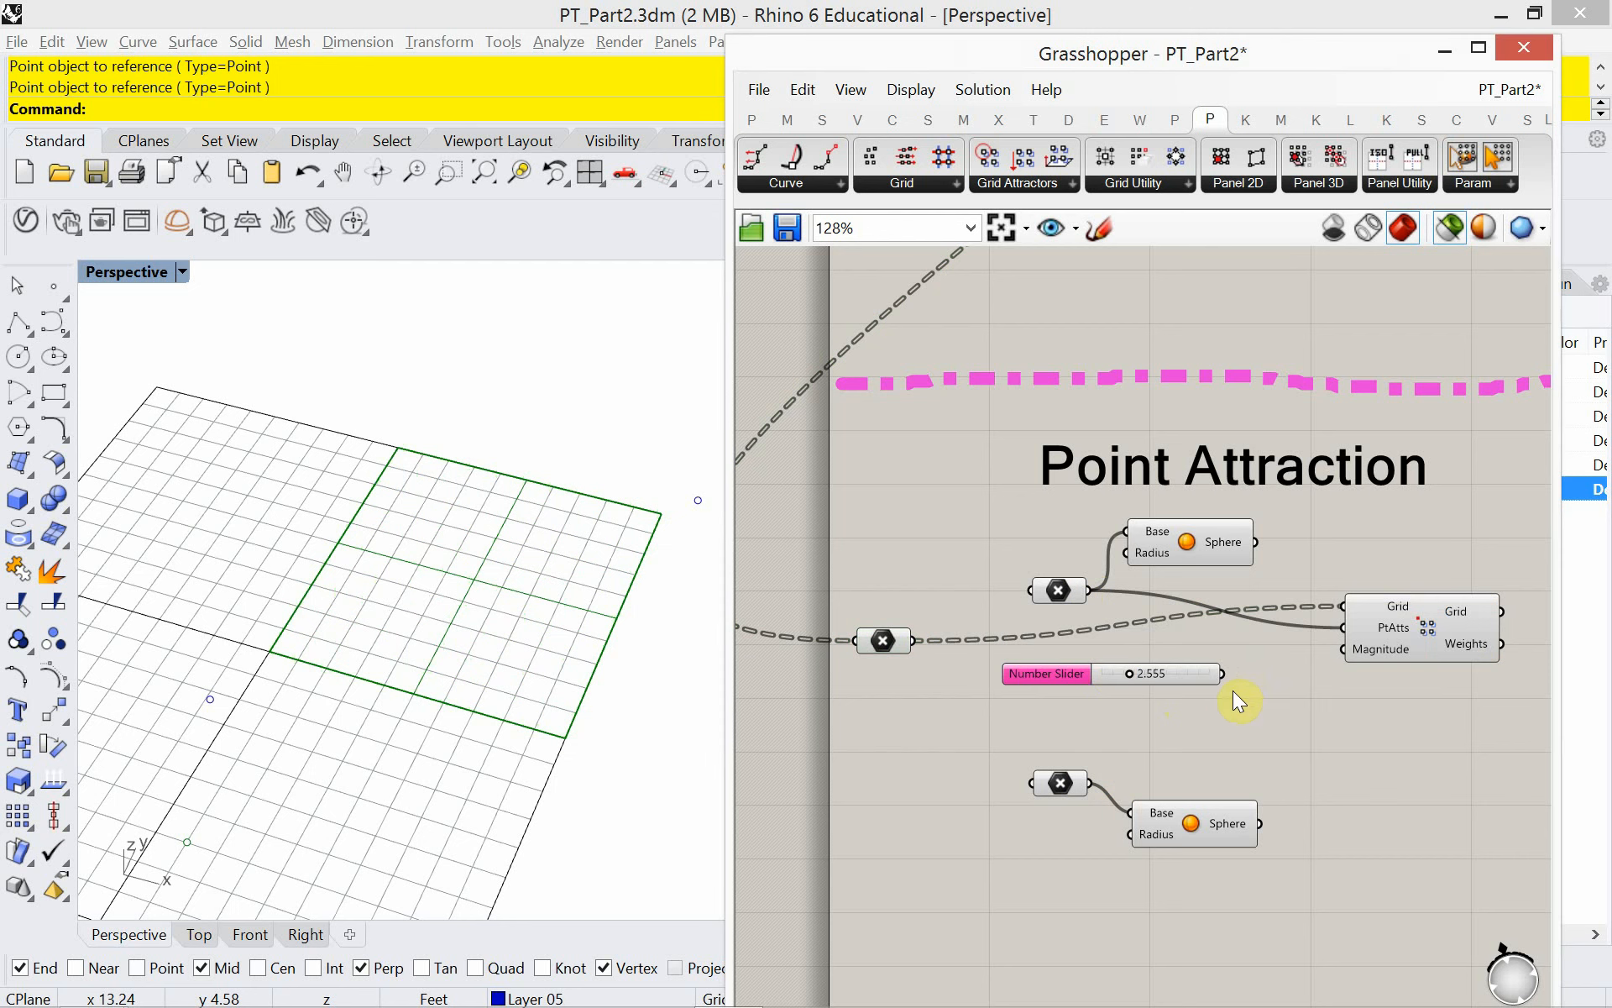
pyautogui.moveTo(1227, 681); pyautogui.dragTo(1343, 666)
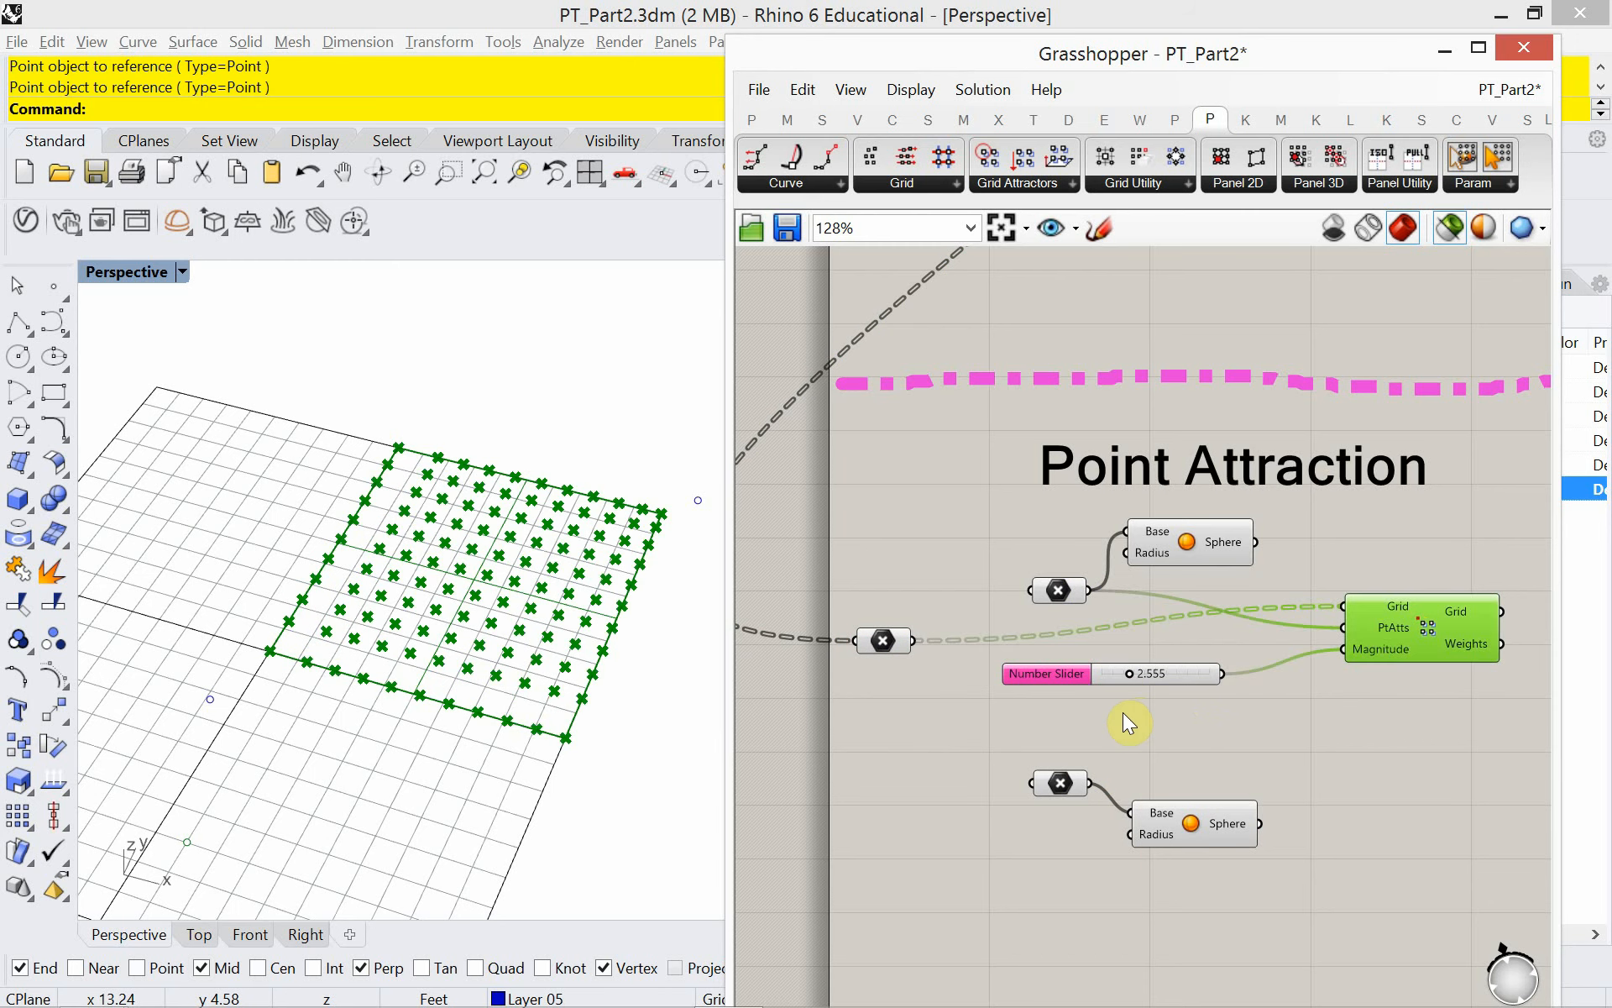
pyautogui.moveTo(1130, 680); pyautogui.dragTo(1183, 687)
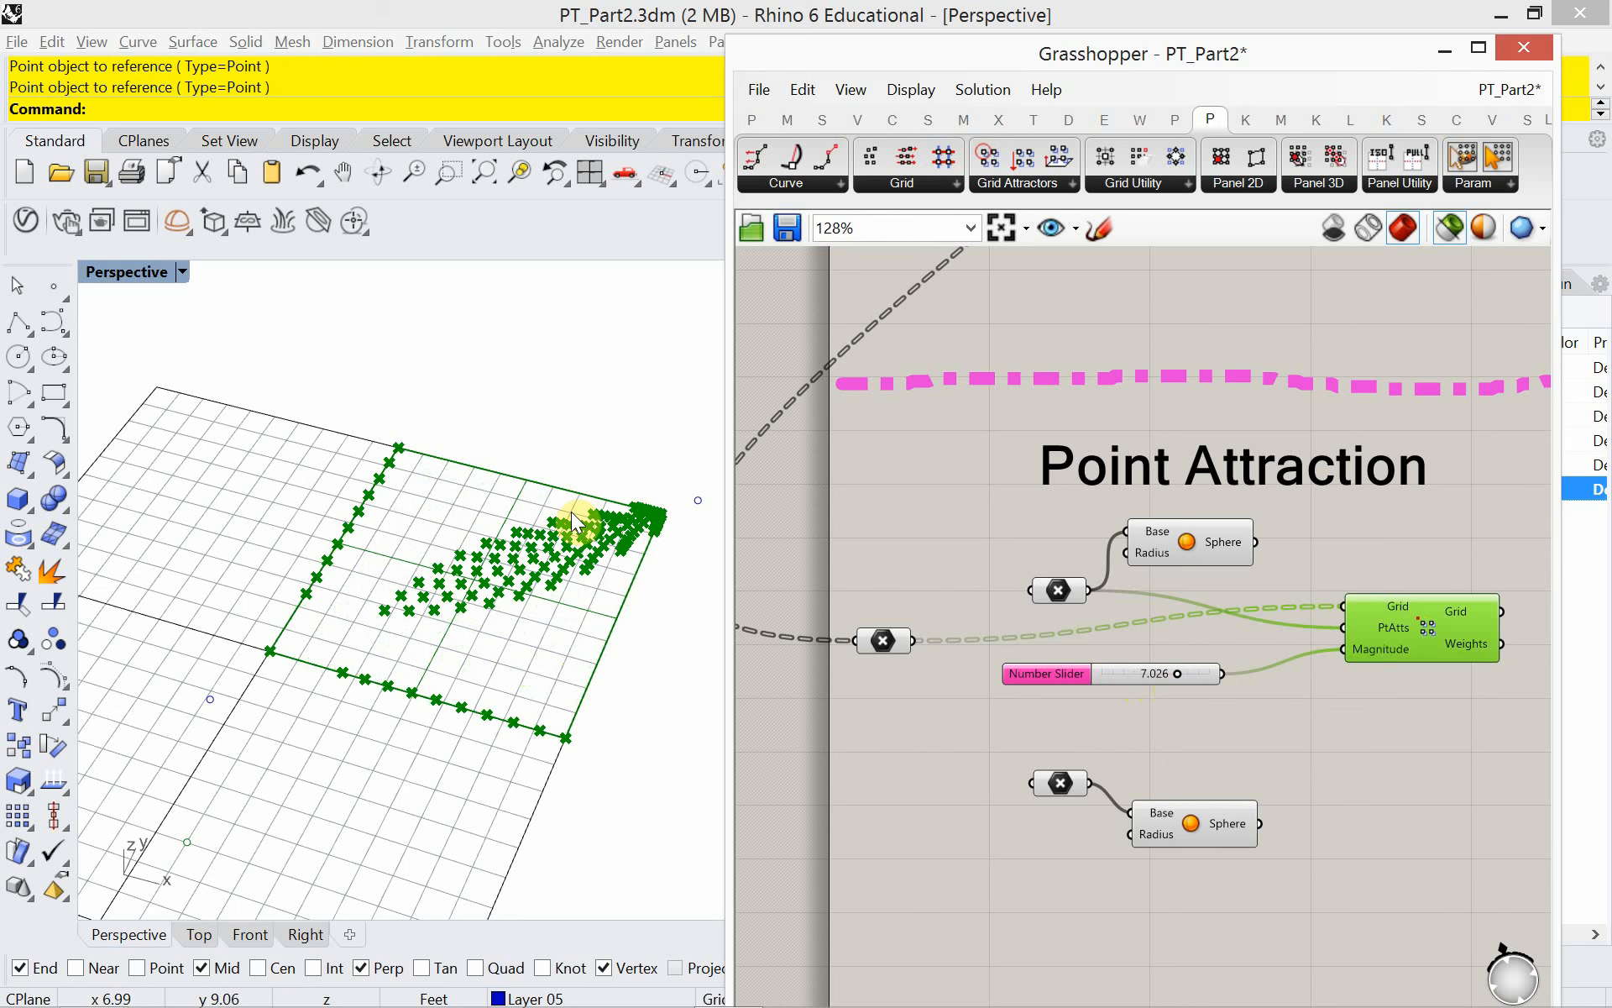
# - Move the first attractor point slightly outward beyond the grid corner in Rhino, and set the Magnitude slider to 4.124
pyautogui.click(697, 501)
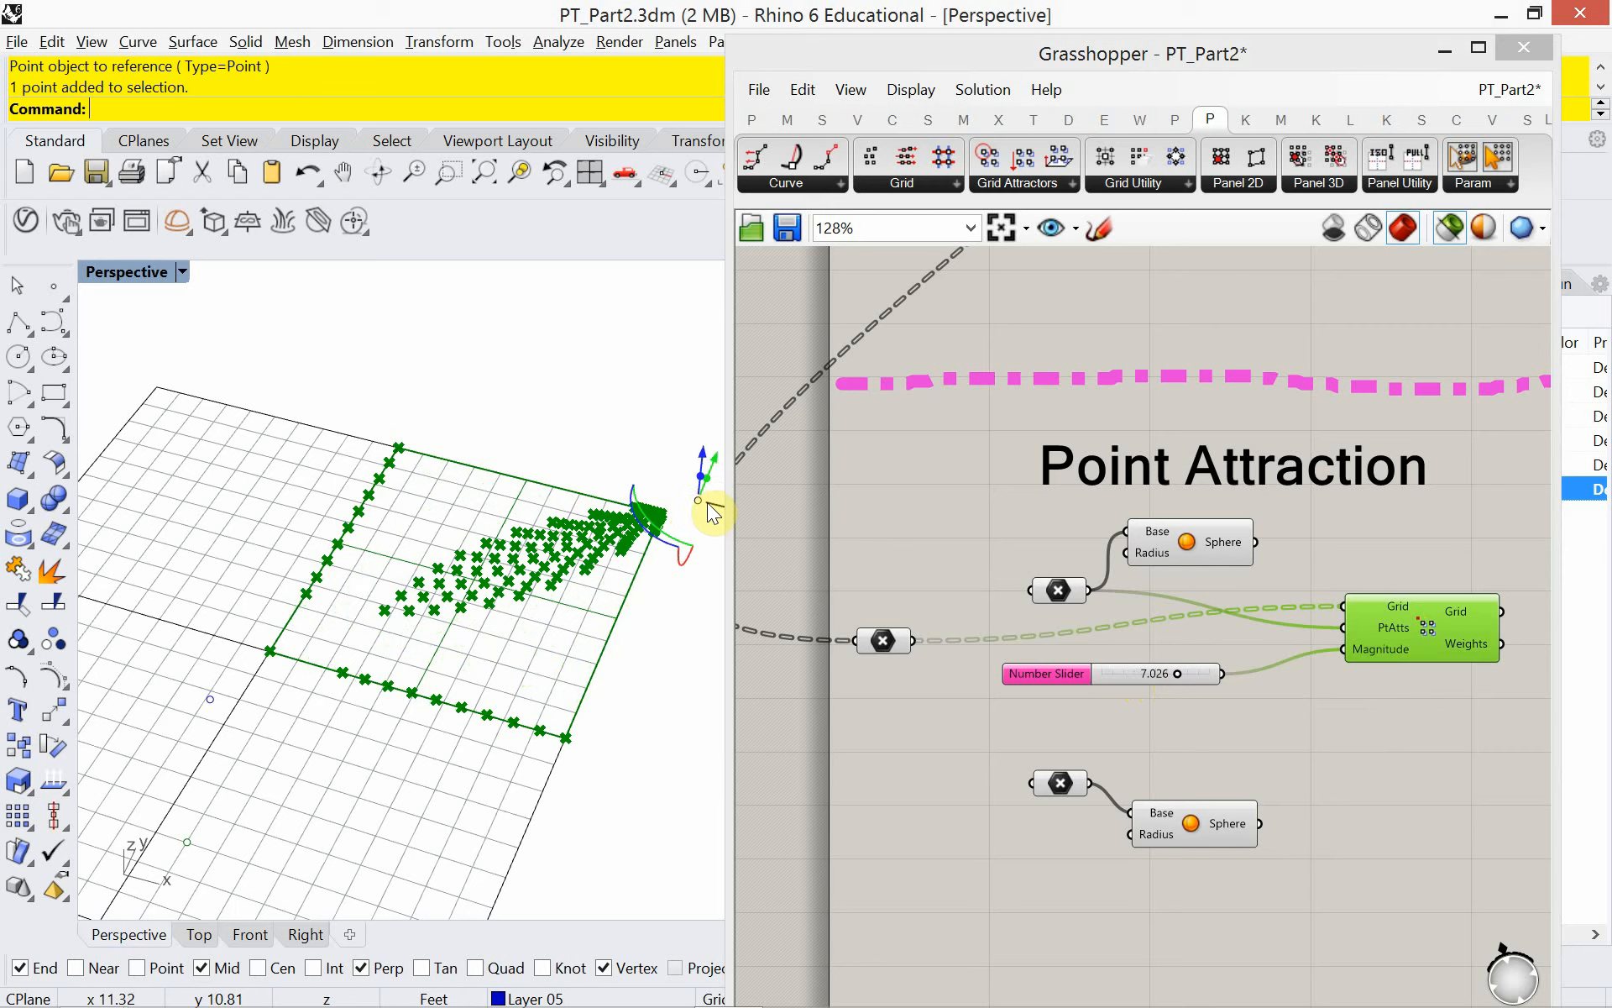
pyautogui.moveTo(664, 530); pyautogui.dragTo(587, 532, button='right')
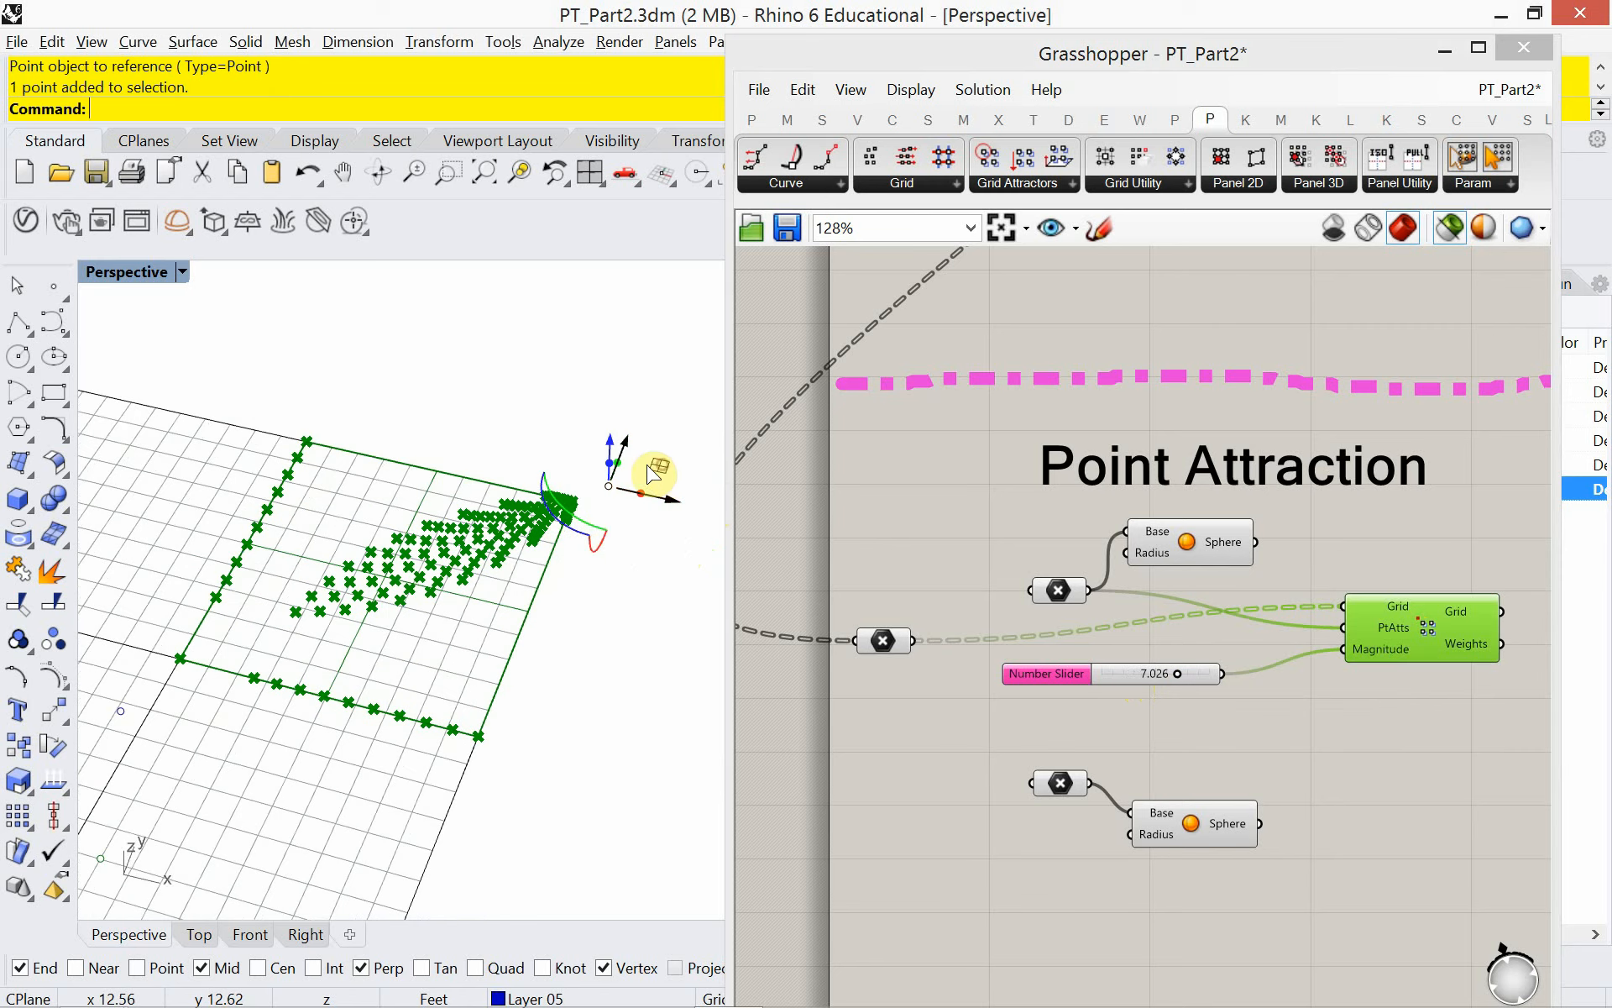
pyautogui.moveTo(662, 466)
pyautogui.mouseDown()
pyautogui.moveTo(504, 421)
pyautogui.moveTo(331, 407)
pyautogui.moveTo(288, 425)
pyautogui.moveTo(162, 630)
pyautogui.moveTo(122, 756)
pyautogui.moveTo(364, 781)
pyautogui.moveTo(612, 630)
pyautogui.moveTo(652, 540)
pyautogui.moveTo(651, 464)
pyautogui.moveTo(663, 484)
pyautogui.mouseUp()
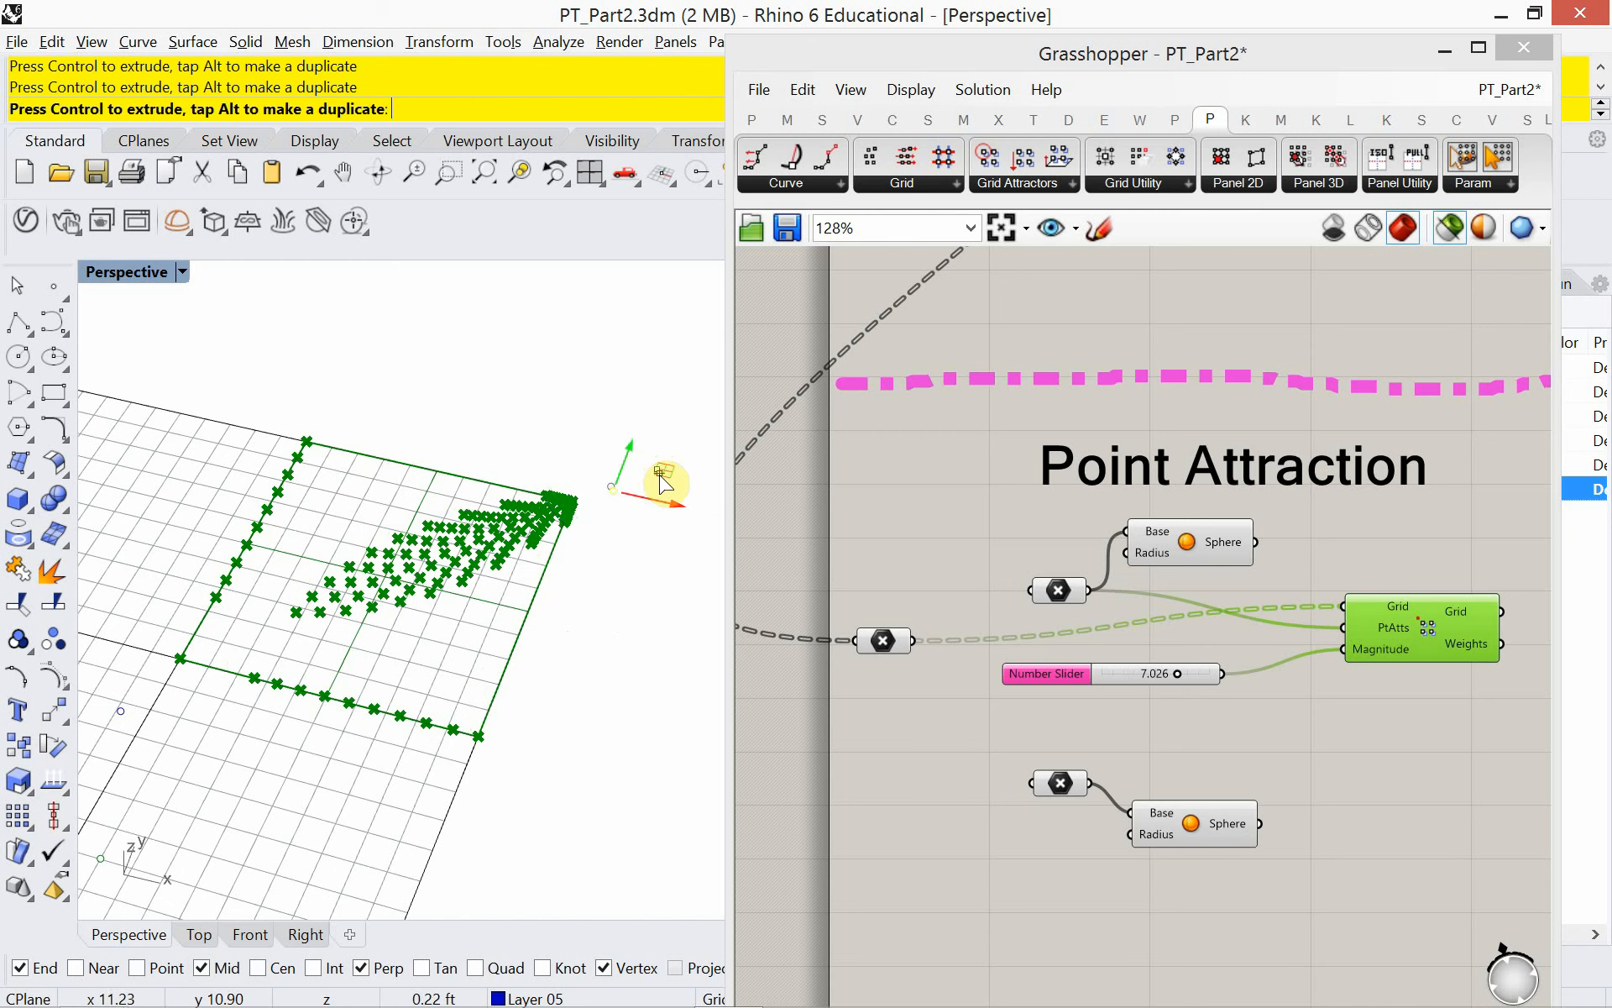
pyautogui.moveTo(1176, 680); pyautogui.dragTo(1150, 682)
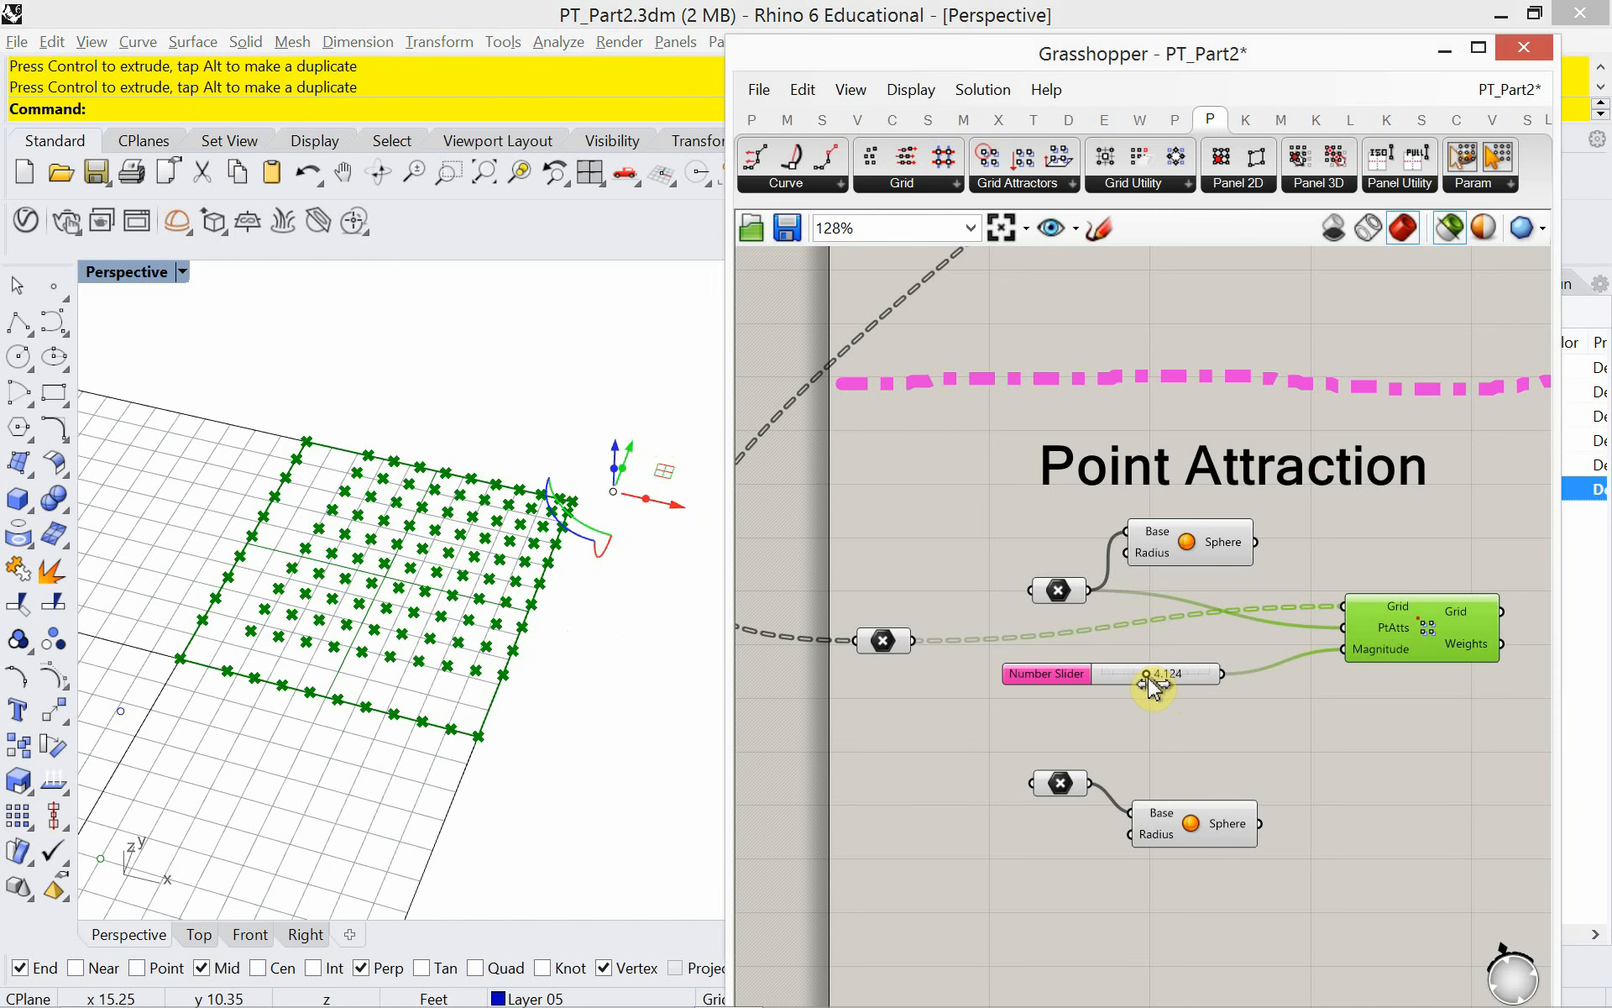
# - Try adding the lower Sphere's output to Point Attraction's PtAtts input and shifting the second attractor point slightly in Rhino
pyautogui.moveTo(1264, 826); pyautogui.dragTo(1331, 638)
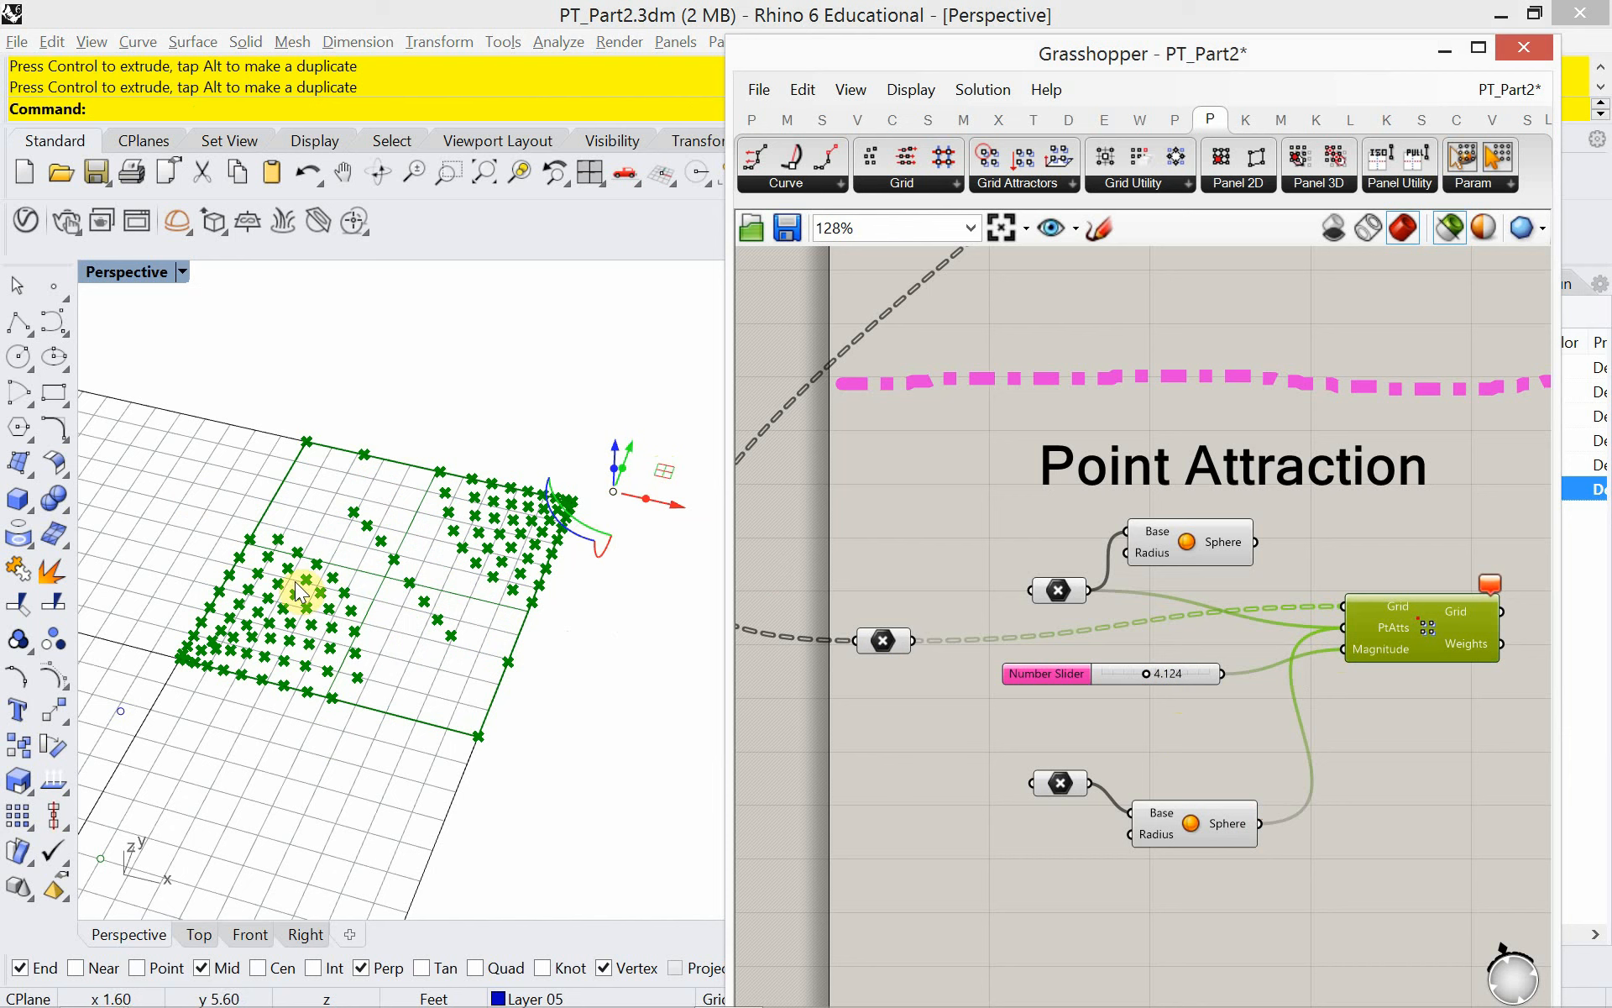
pyautogui.click(120, 711)
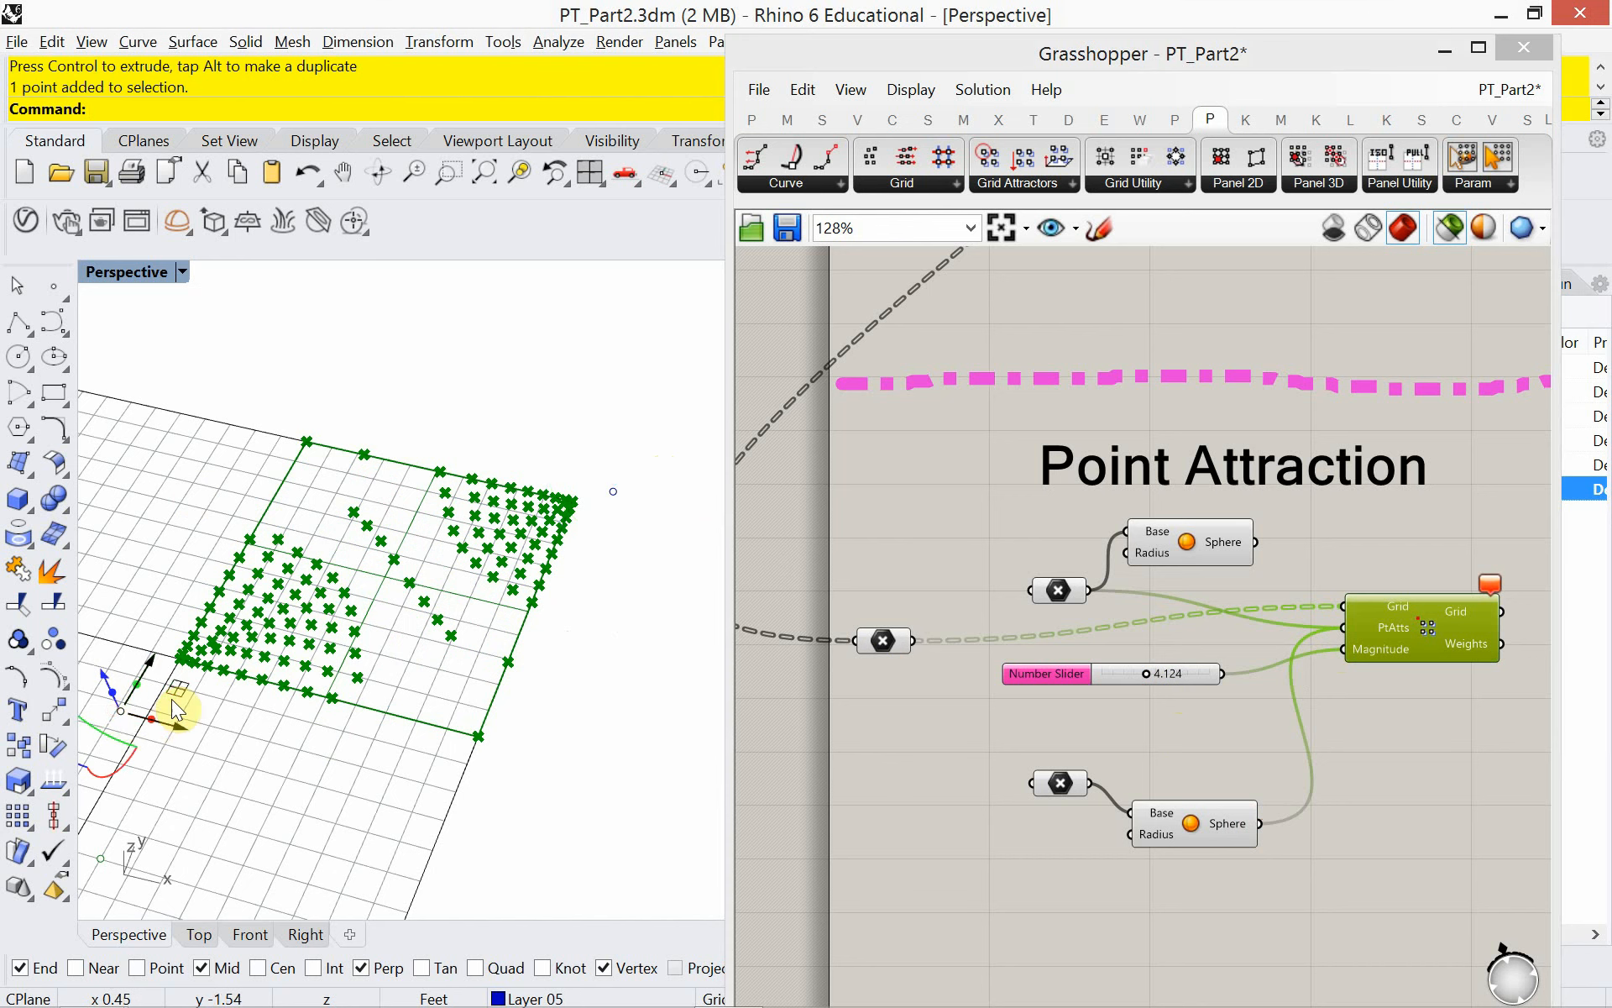
pyautogui.moveTo(174, 692)
pyautogui.mouseDown()
pyautogui.moveTo(210, 756)
pyautogui.moveTo(395, 810)
pyautogui.moveTo(496, 813)
pyautogui.moveTo(598, 789)
pyautogui.moveTo(237, 743)
pyautogui.moveTo(223, 554)
pyautogui.moveTo(245, 457)
pyautogui.moveTo(162, 708)
pyautogui.moveTo(193, 714)
pyautogui.mouseUp()
pyautogui.click(940, 845)
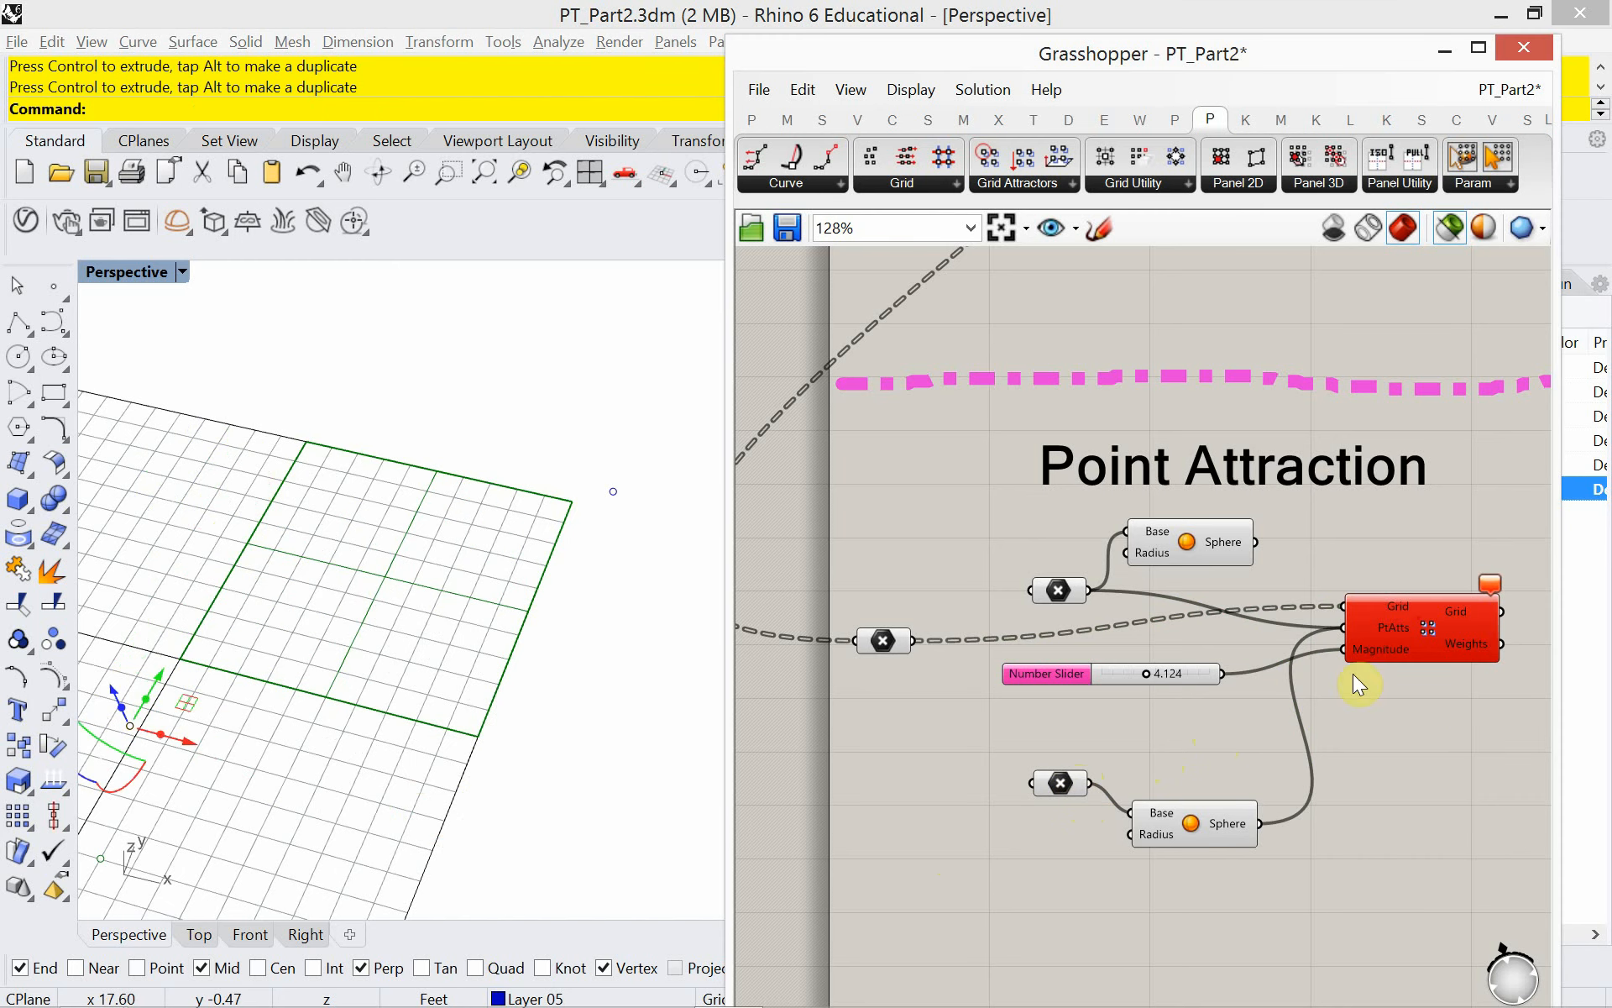
# - Read the Point Attraction component's error message and check the point geometry held by the two attractor parameters and the grid parameter
pyautogui.moveTo(1484, 586)
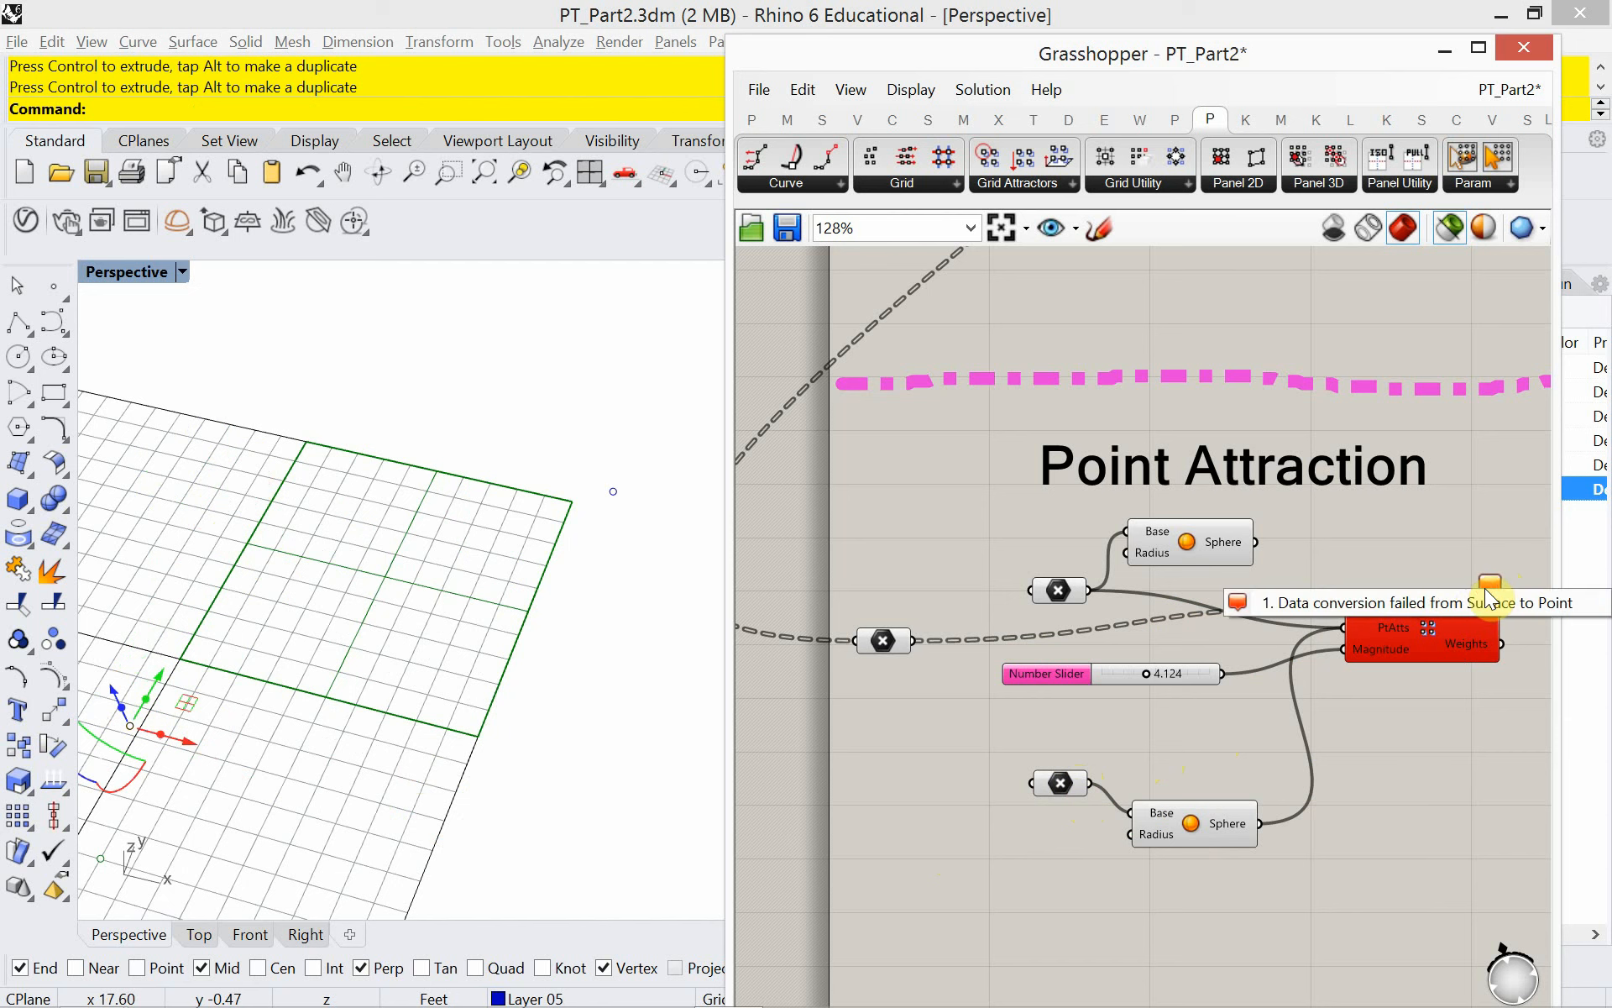
pyautogui.click(1056, 789)
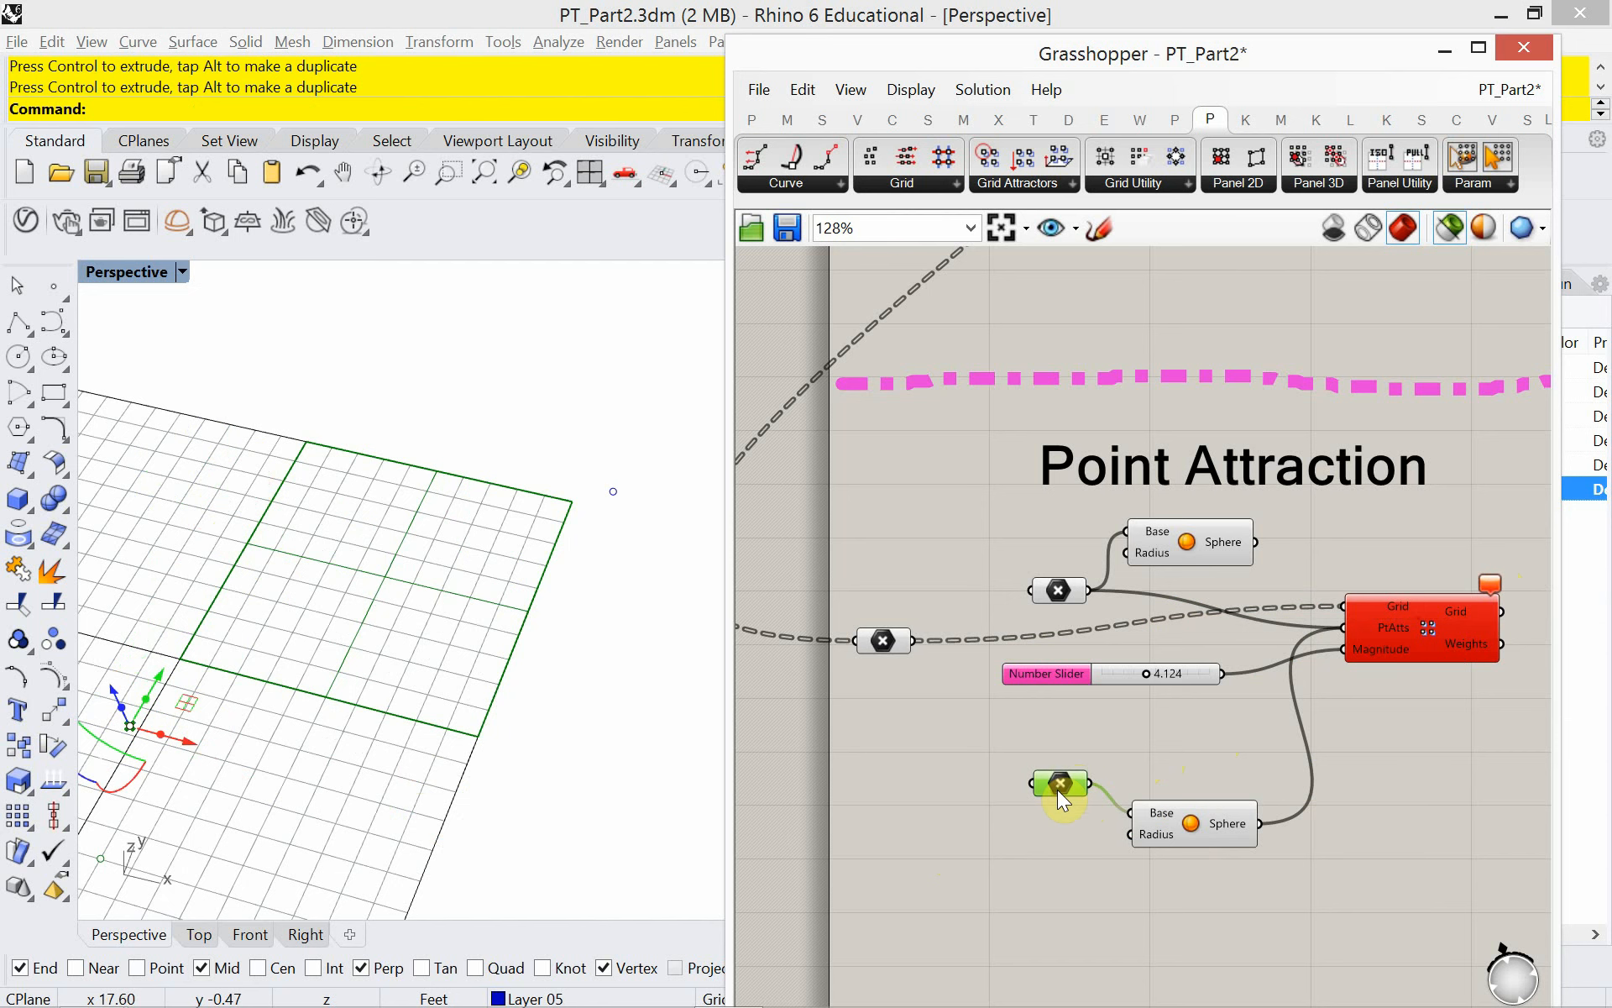
pyautogui.click(999, 727)
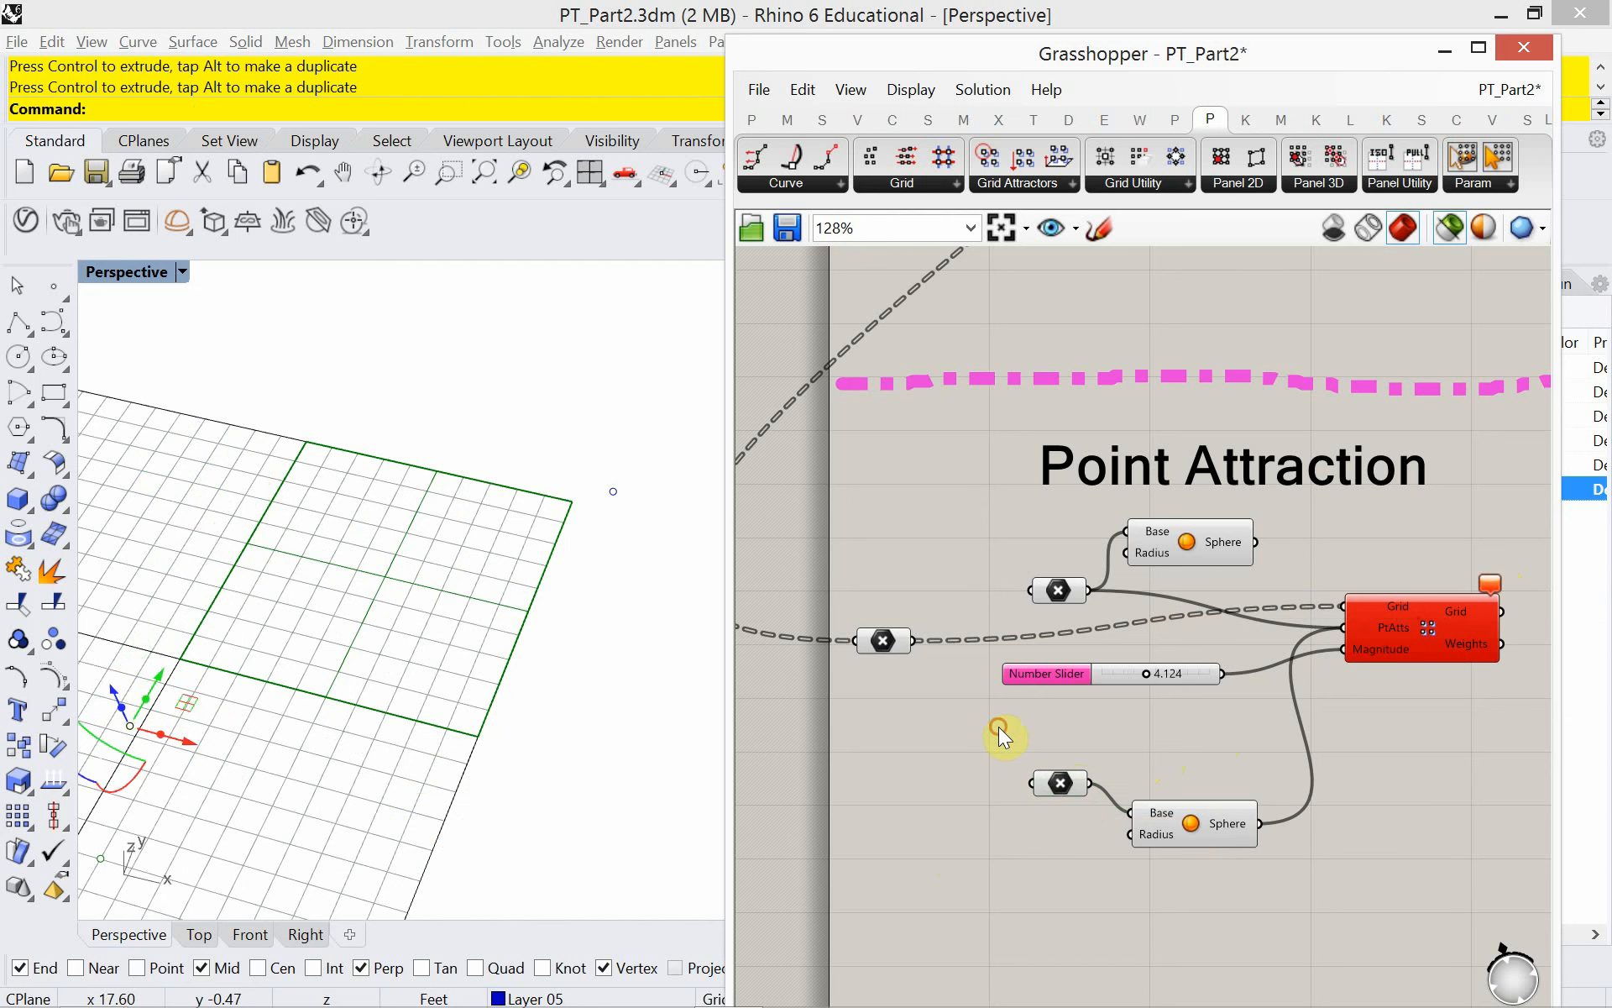
pyautogui.click(1058, 592)
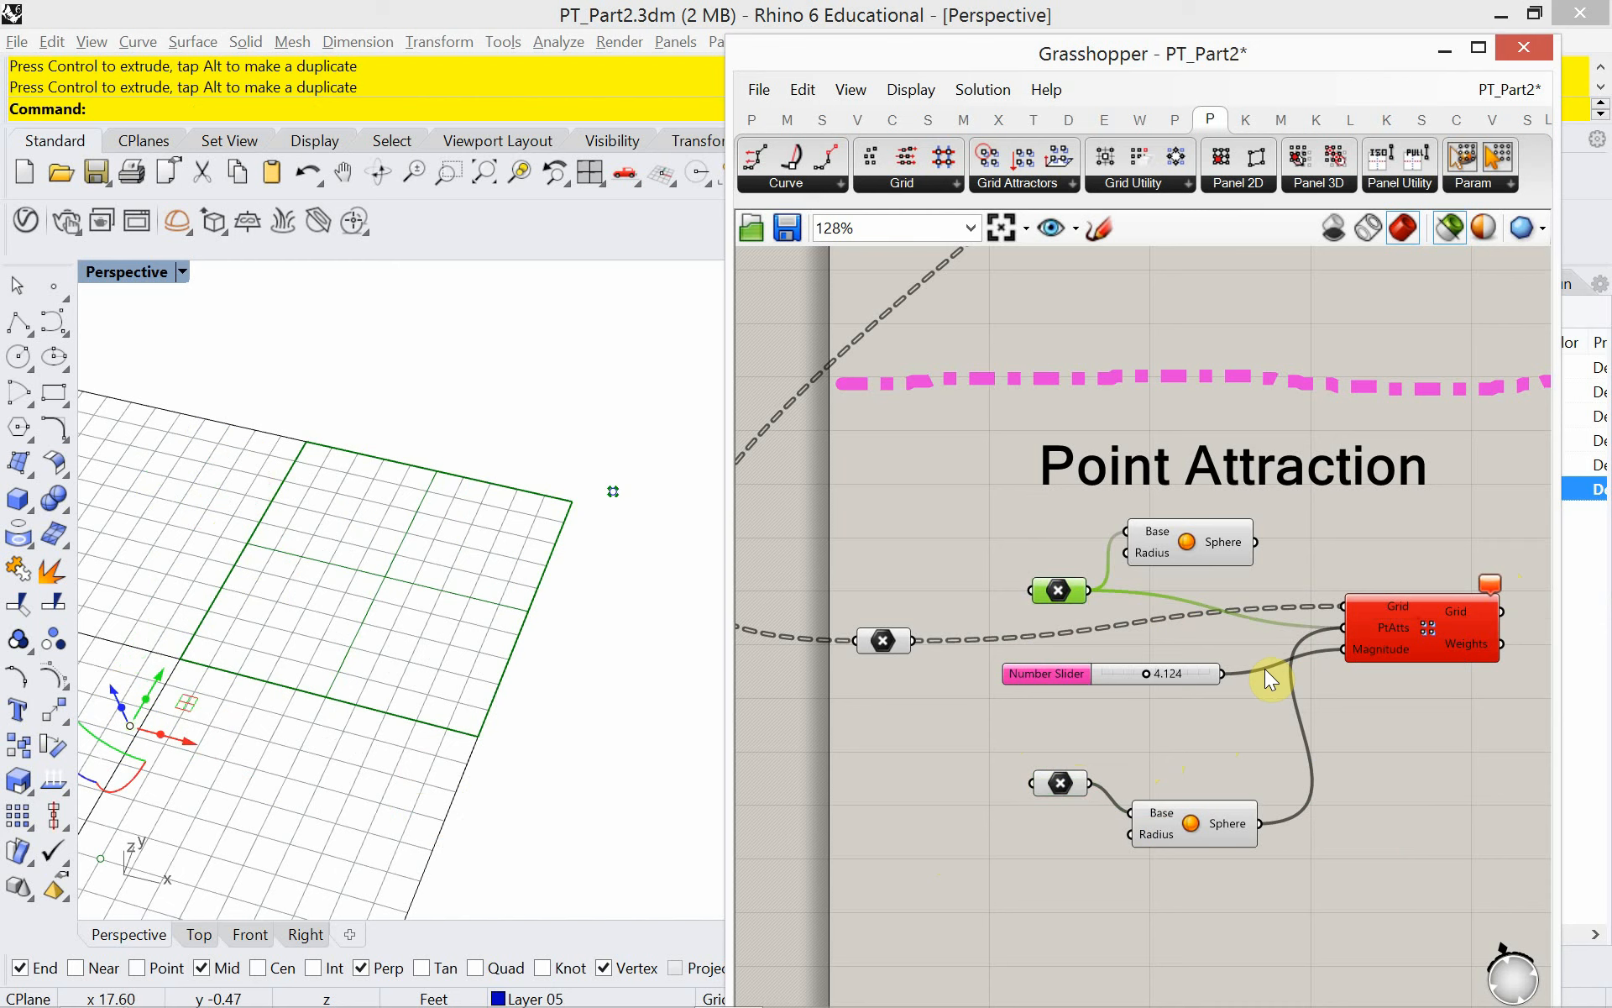
pyautogui.click(884, 641)
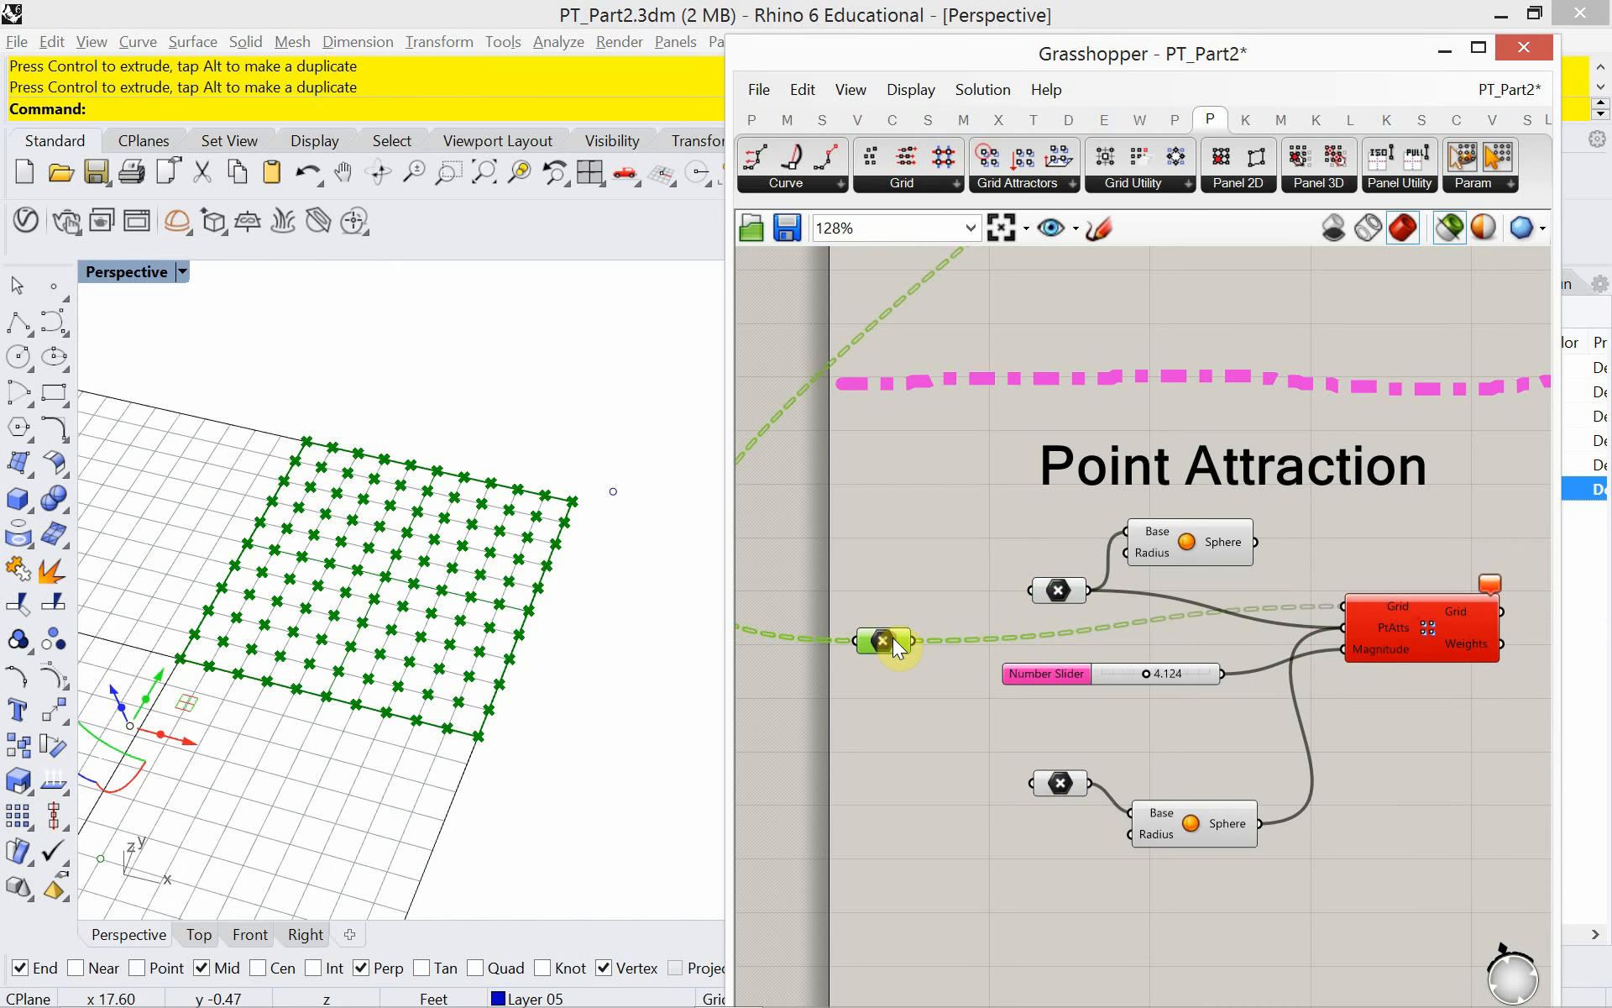
# - Try feeding Point Attraction's Grid input directly from the upper surface grid component's Grid output and deleting the intermediate Point parameter
pyautogui.scroll(-3, 923, 650)
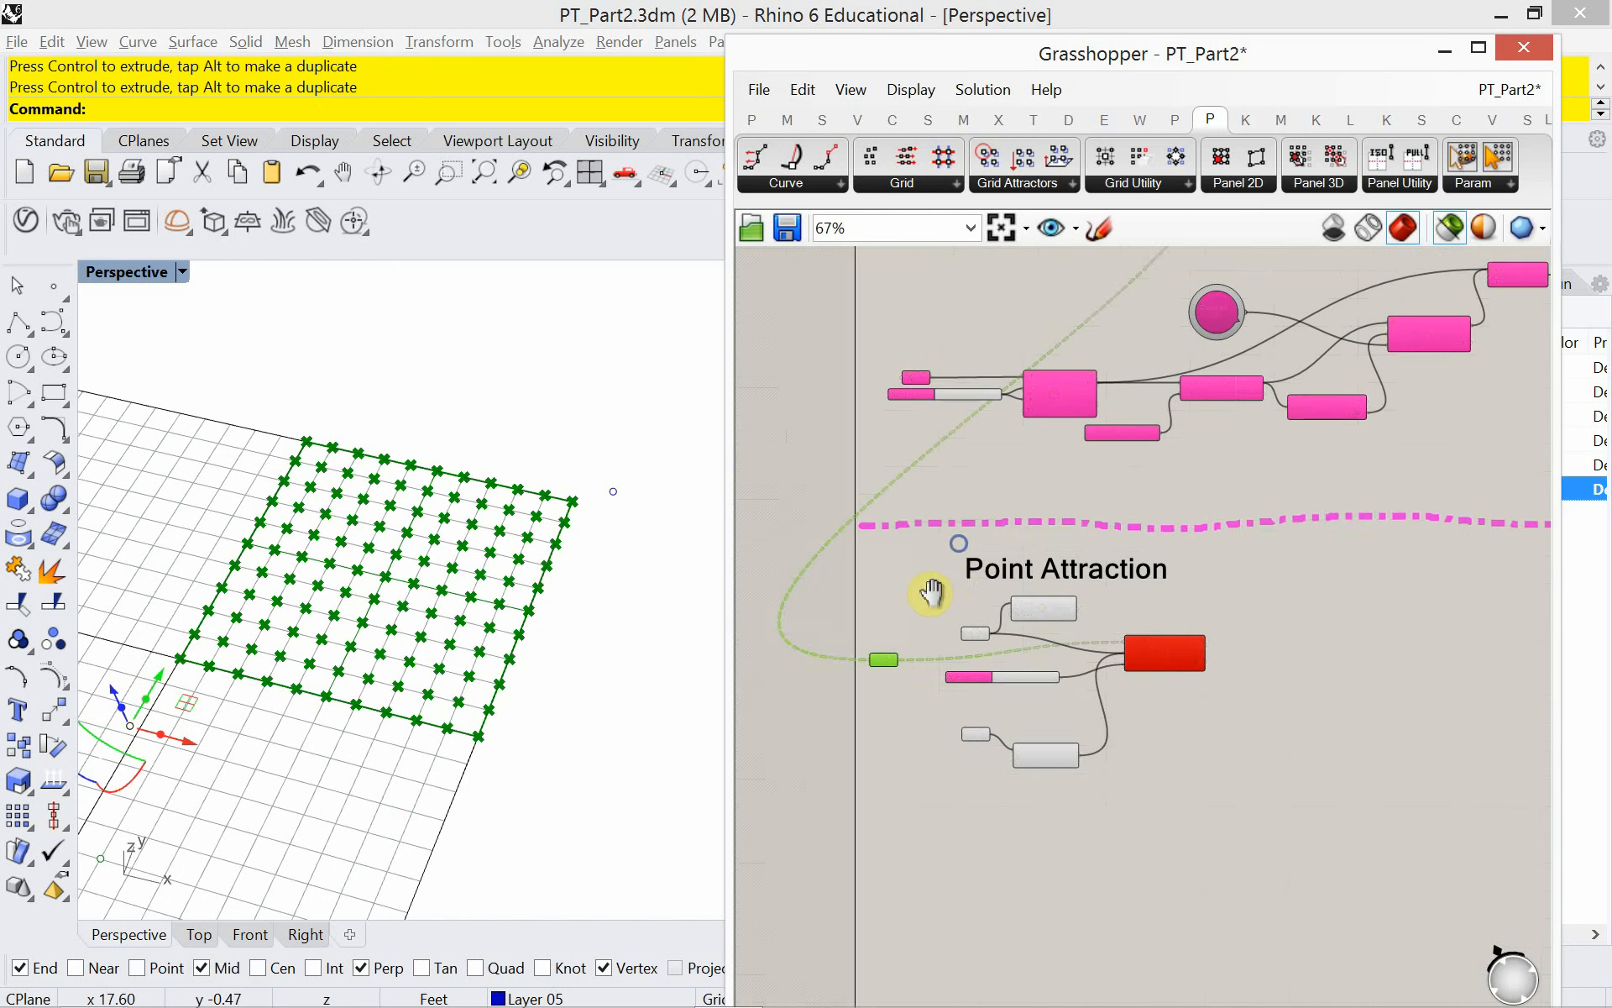
pyautogui.scroll(5, 1034, 324)
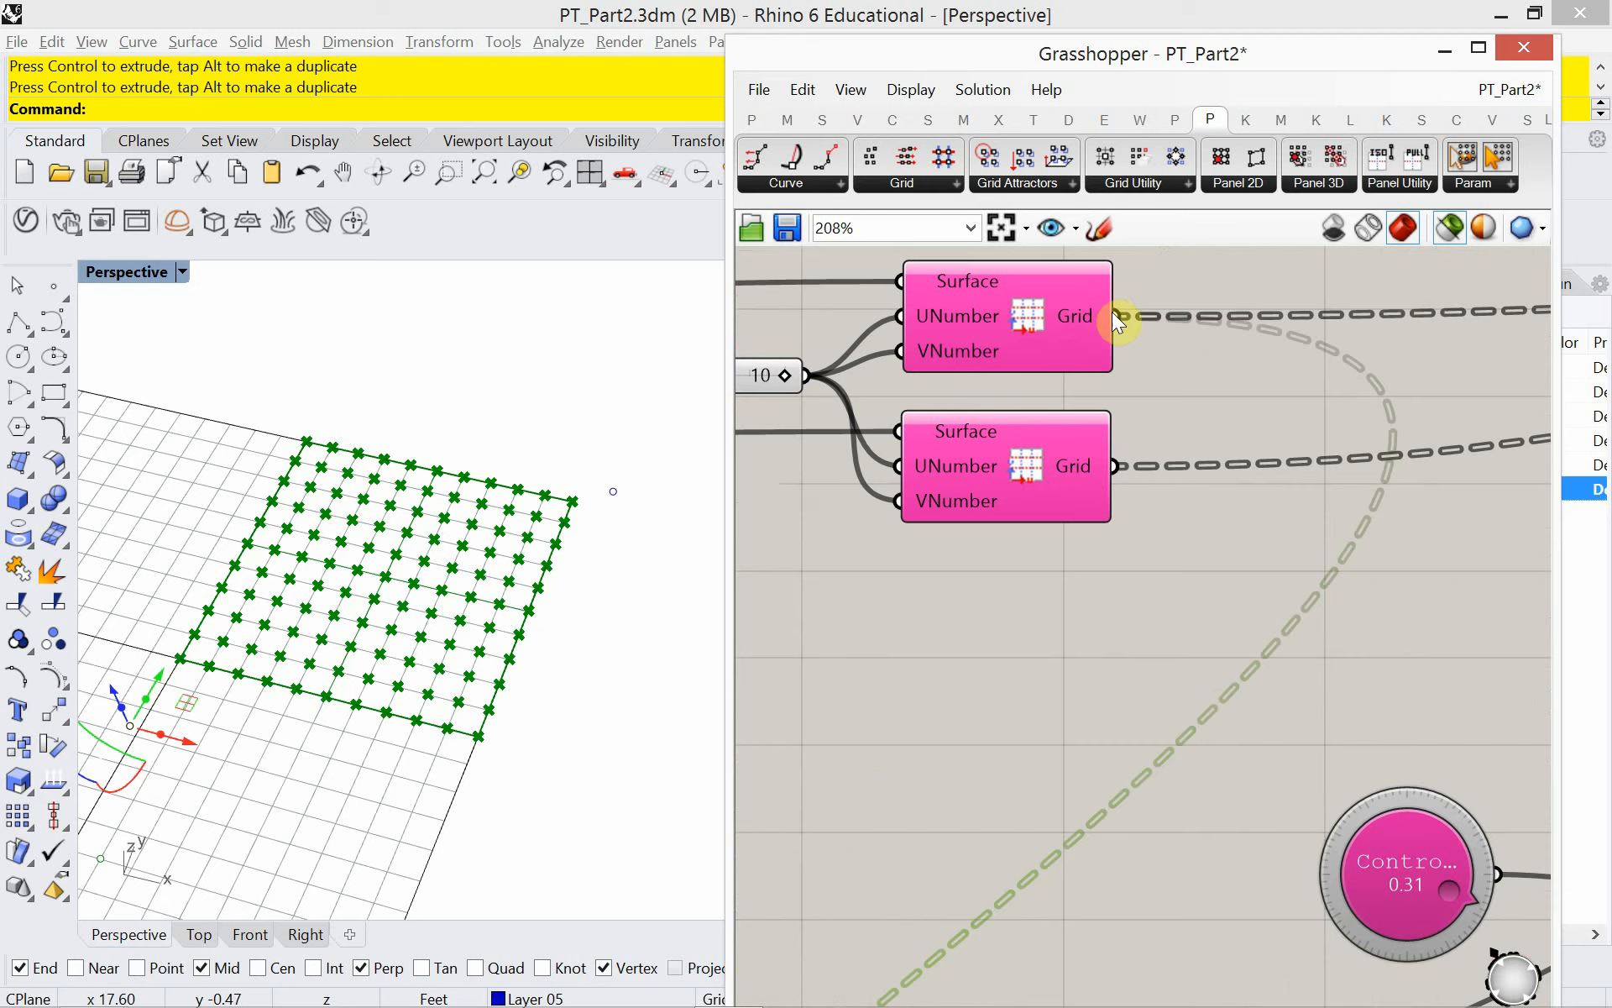
pyautogui.moveTo(1117, 322); pyautogui.dragTo(1370, 733)
pyautogui.scroll(-5, 1224, 361)
pyautogui.scroll(3, 1005, 831)
pyautogui.scroll(1, 1259, 744)
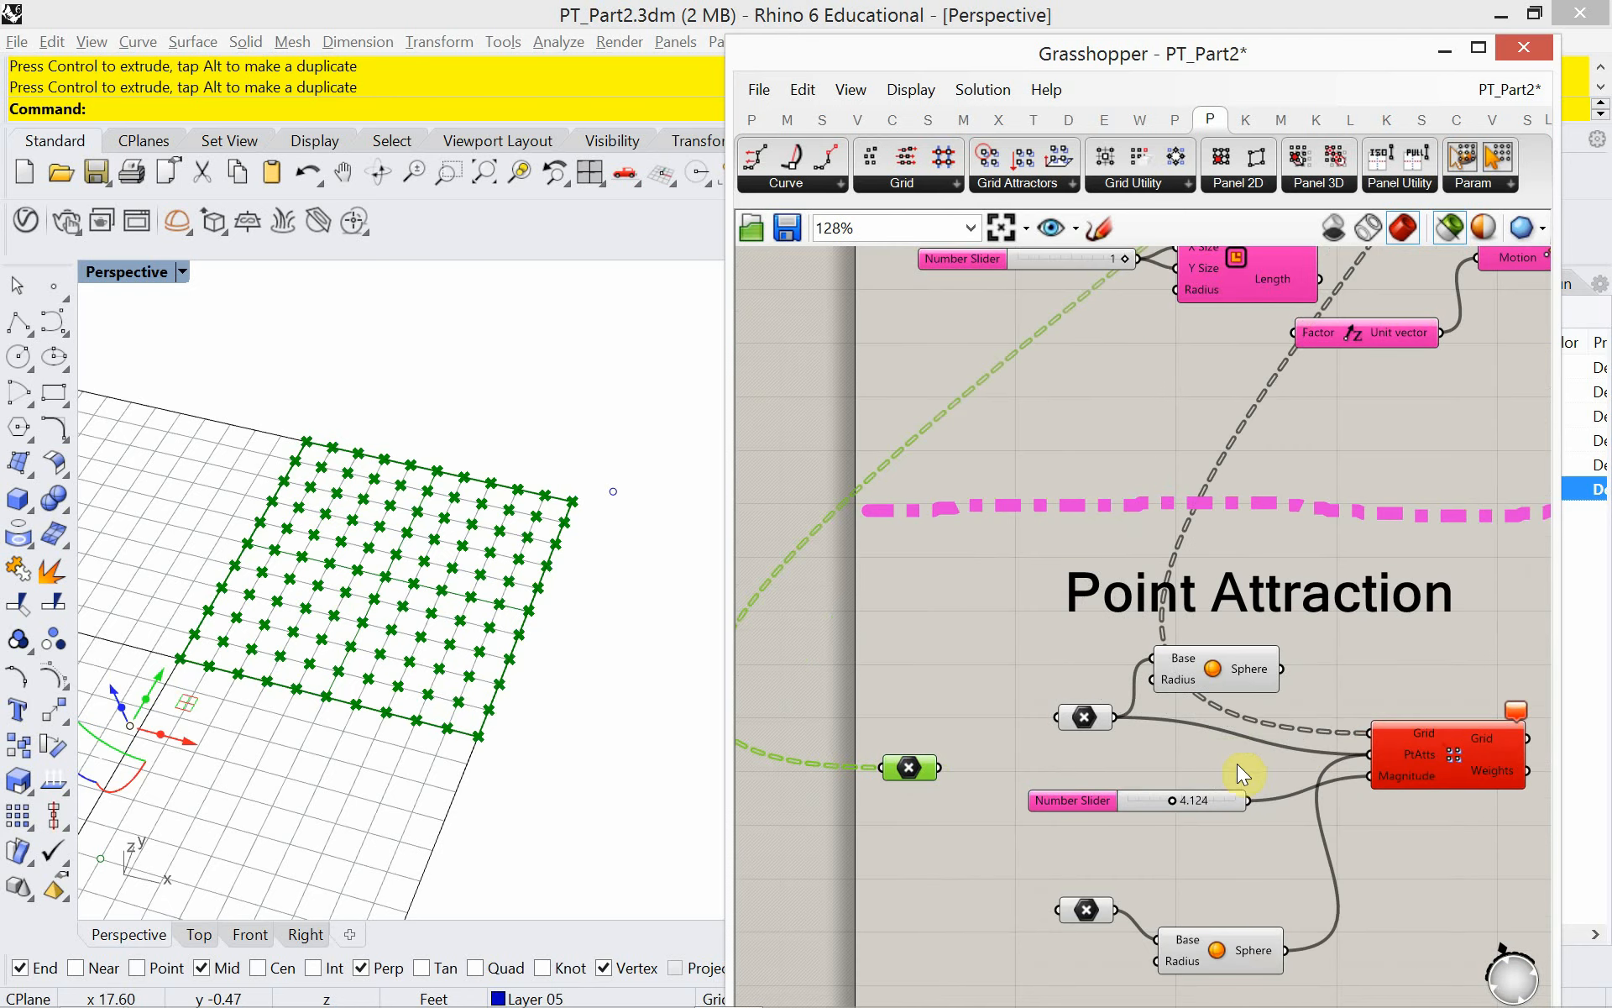
pyautogui.moveTo(918, 770)
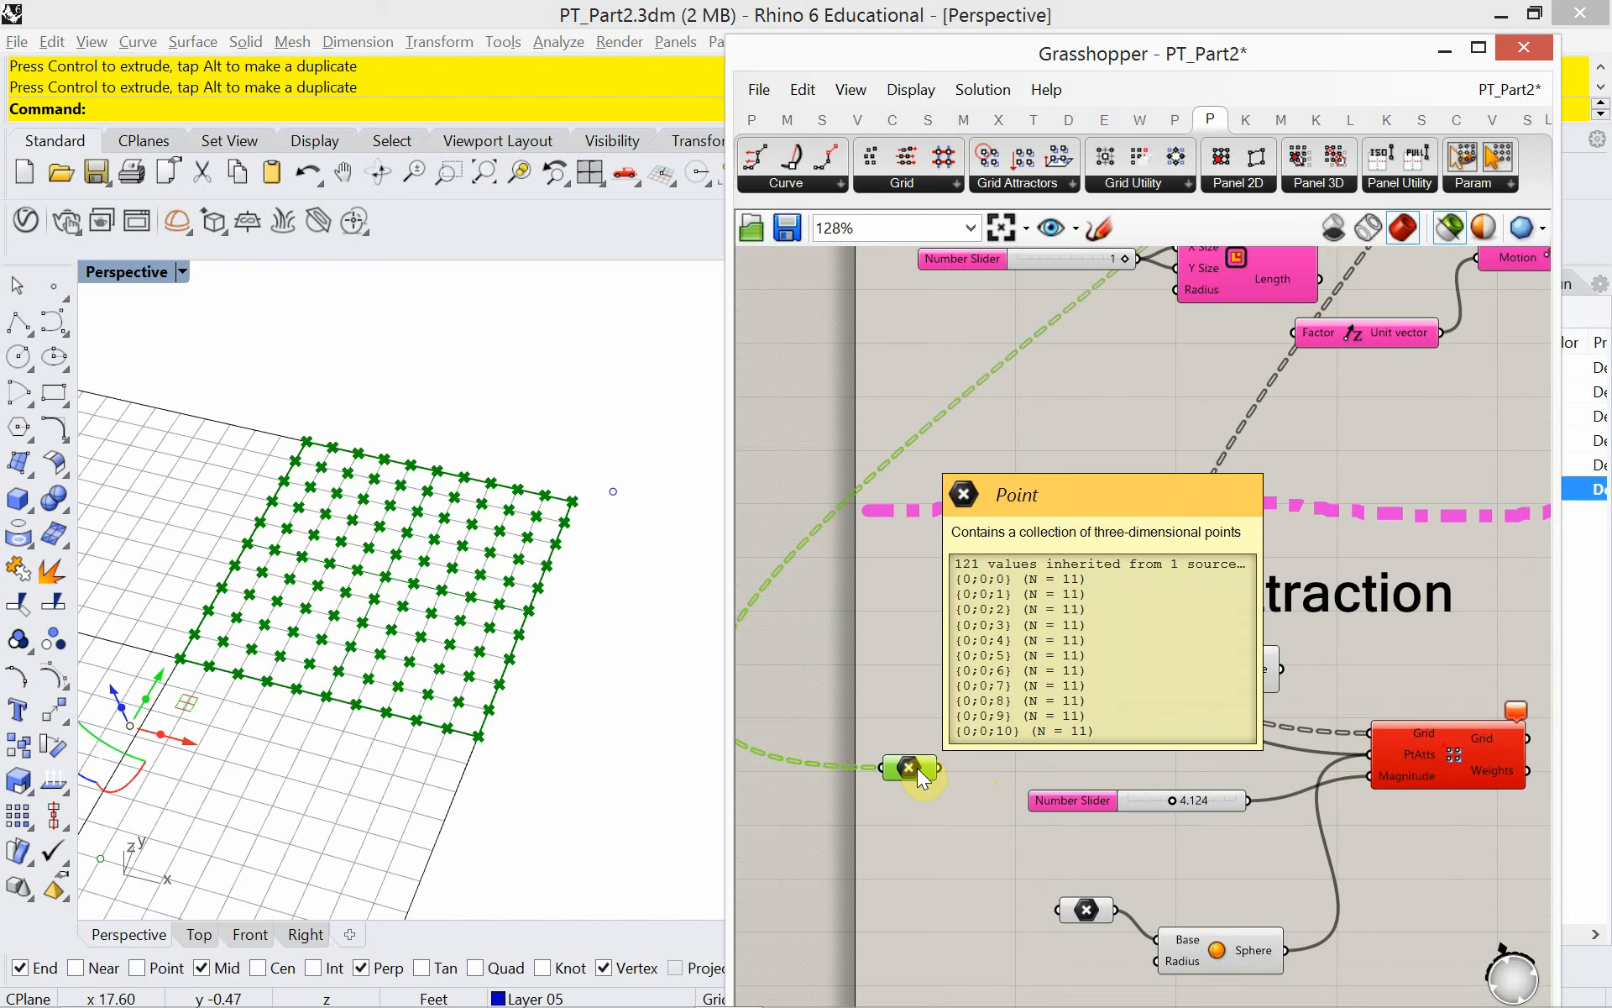
pyautogui.press('Delete')
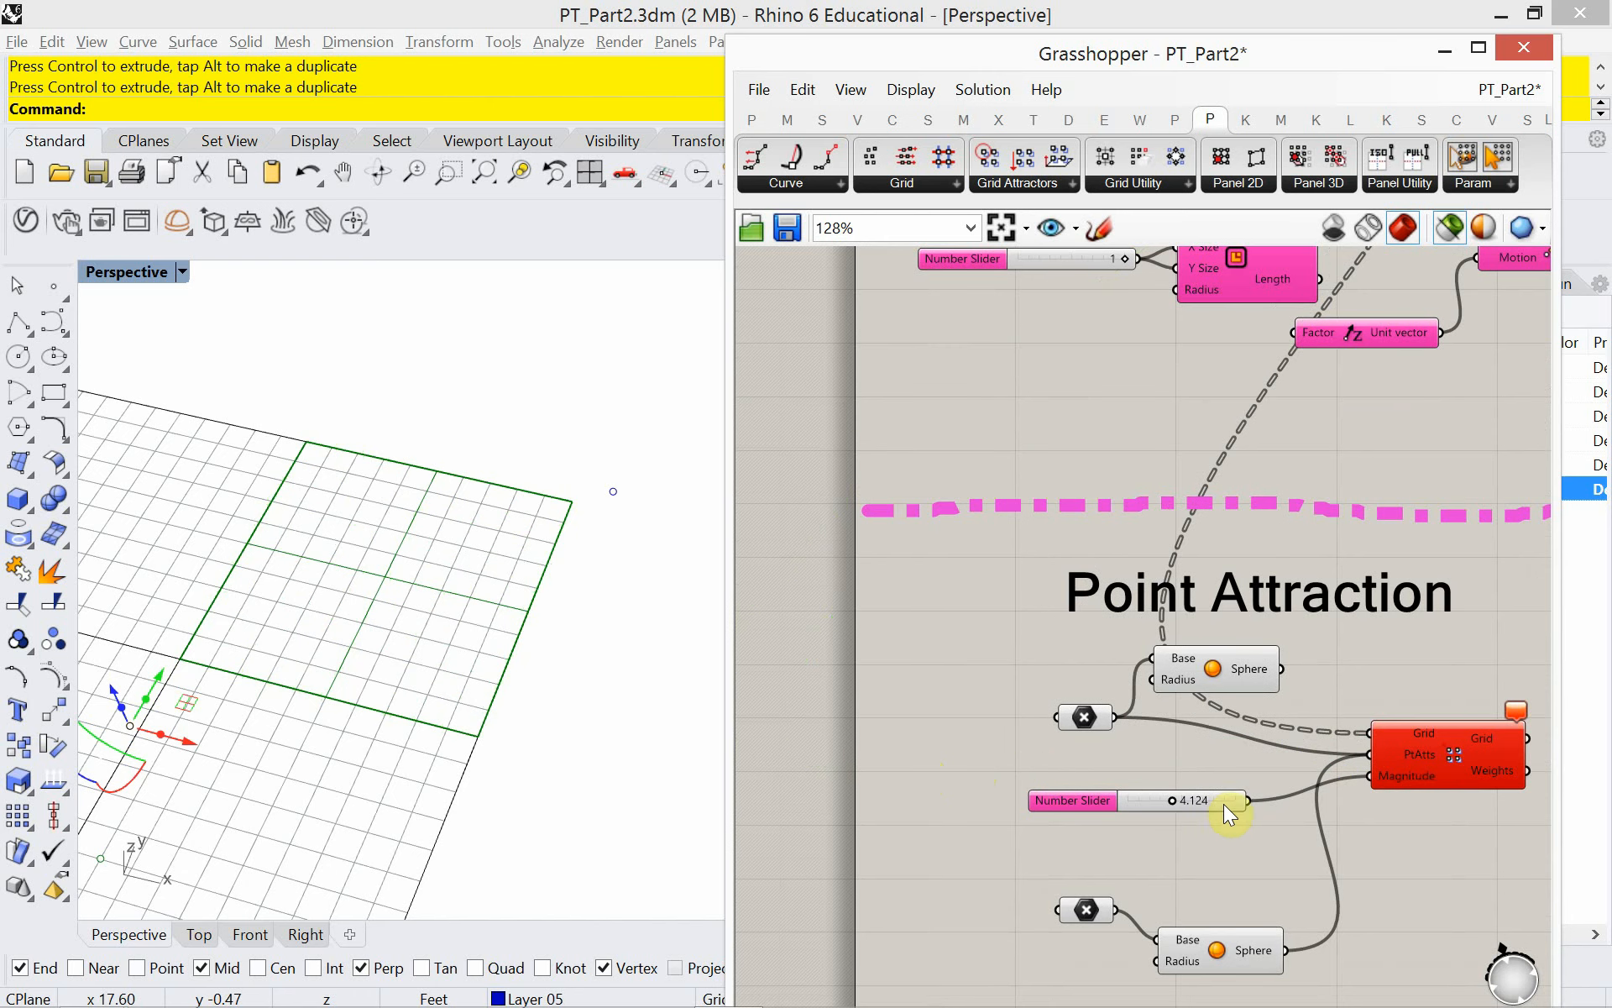
# - Recheck the Point Attraction error, and undo the Point parameter's deletion and the direct Grid connection
pyautogui.moveTo(1222, 803); pyautogui.dragTo(1050, 699, button='right')
pyautogui.scroll(2, 1217, 713)
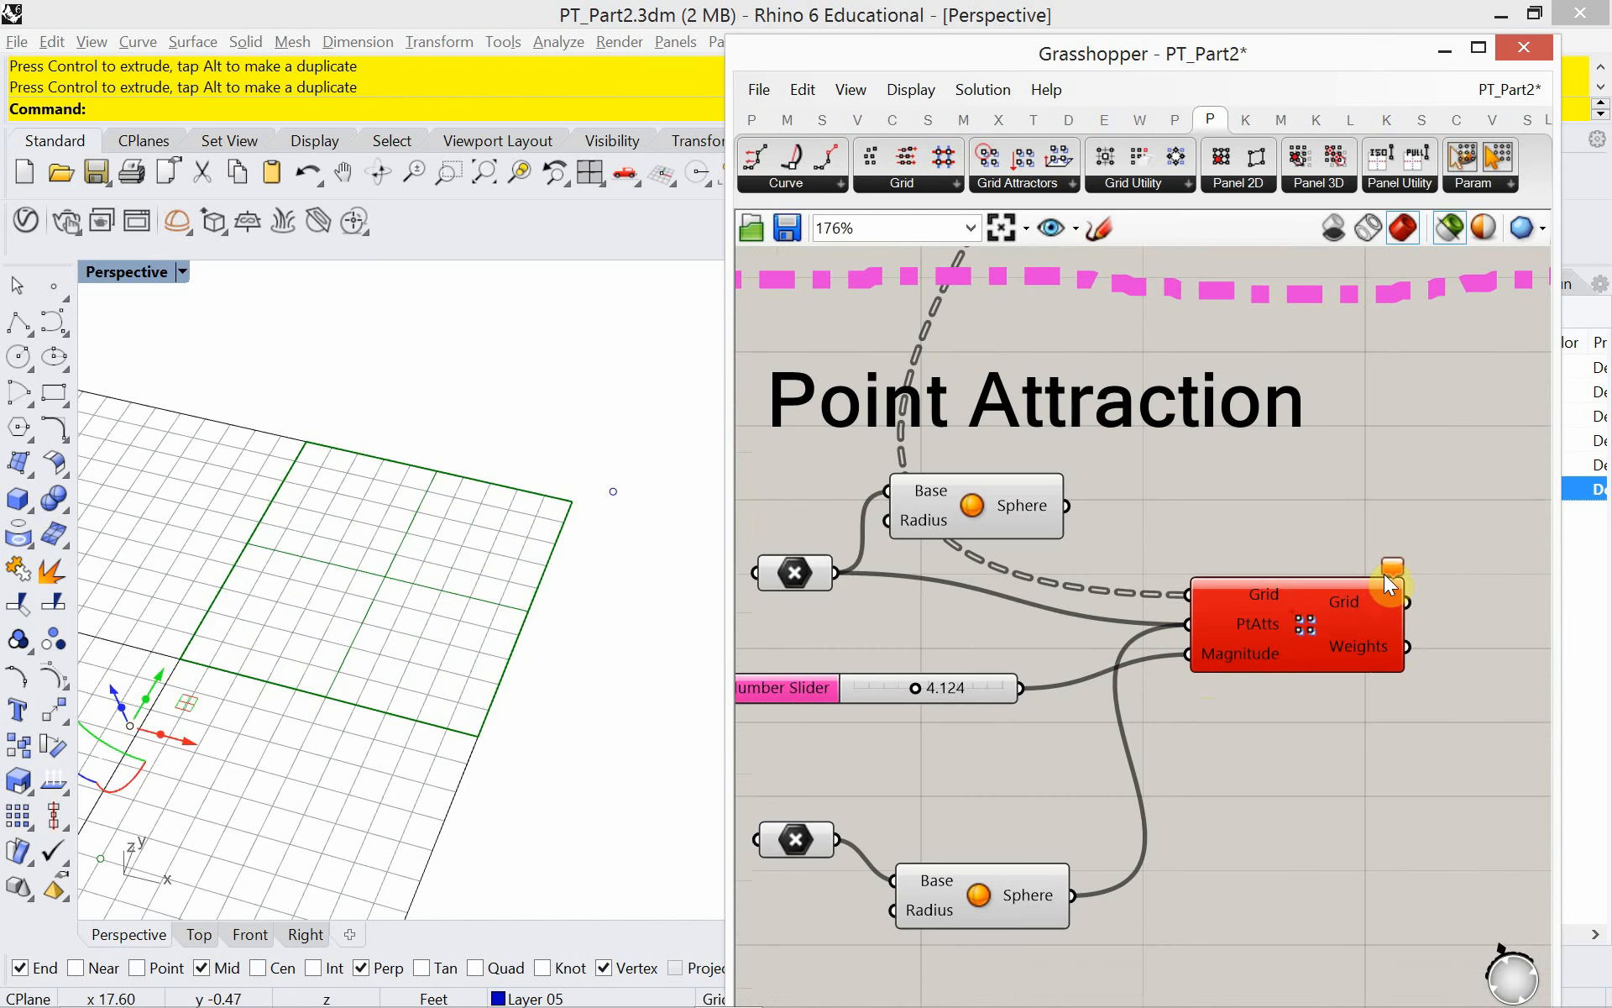
pyautogui.moveTo(1387, 571)
pyautogui.scroll(-4, 1218, 749)
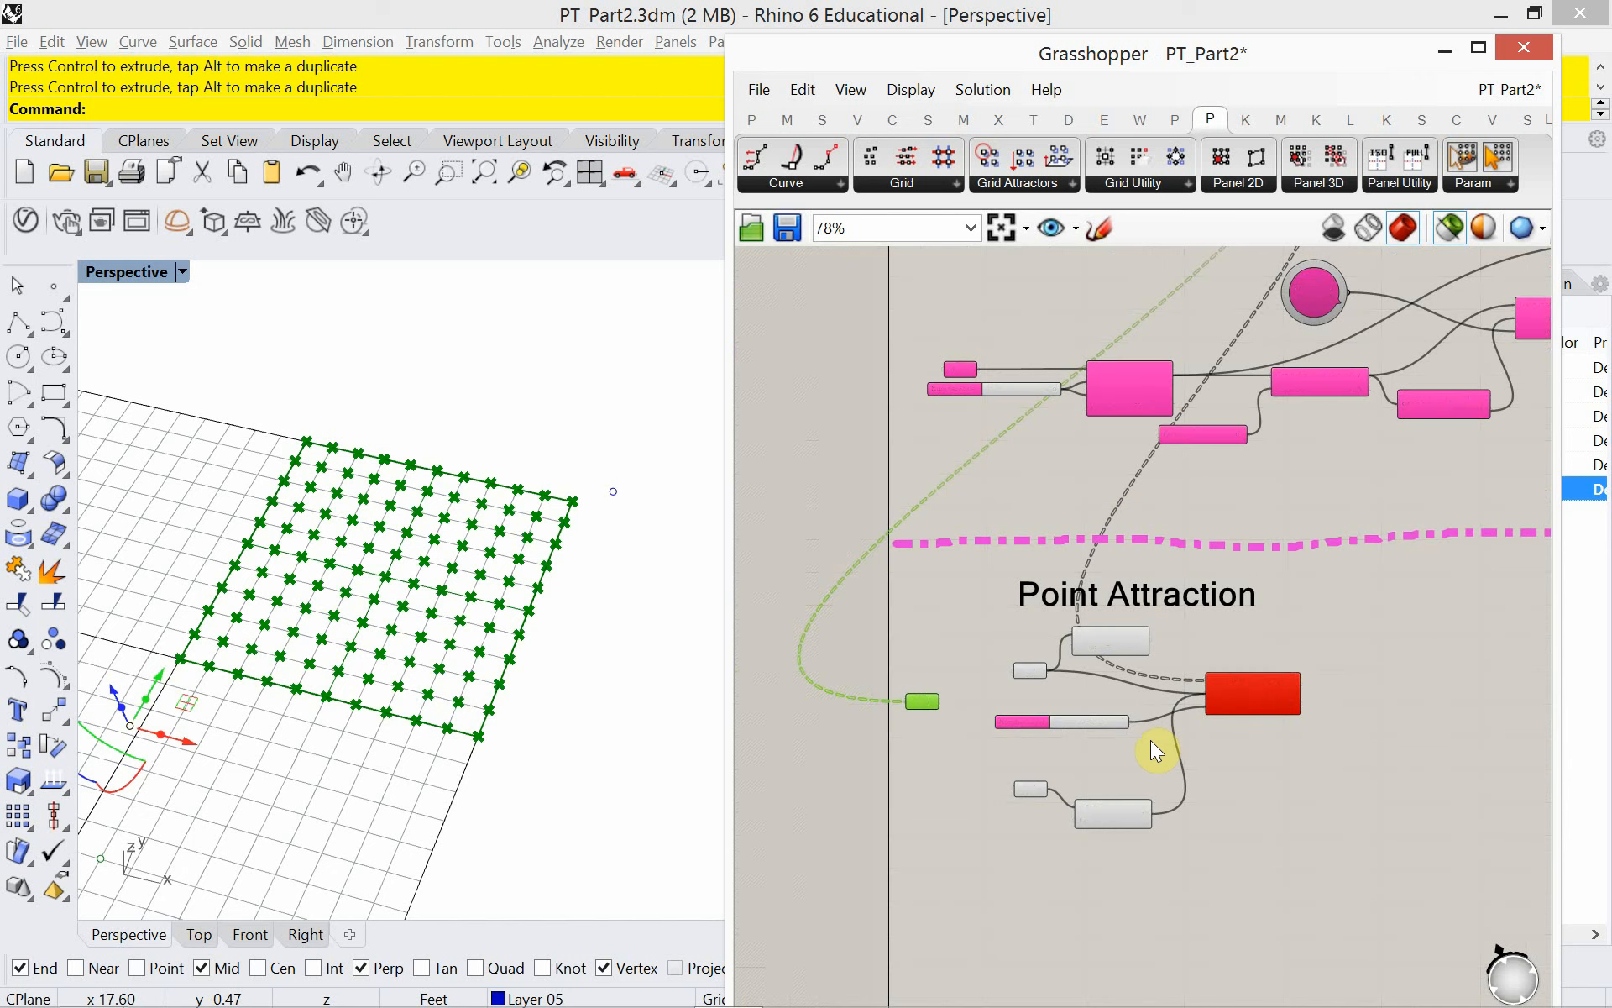
pyautogui.moveTo(1024, 763); pyautogui.dragTo(1037, 771, button='right')
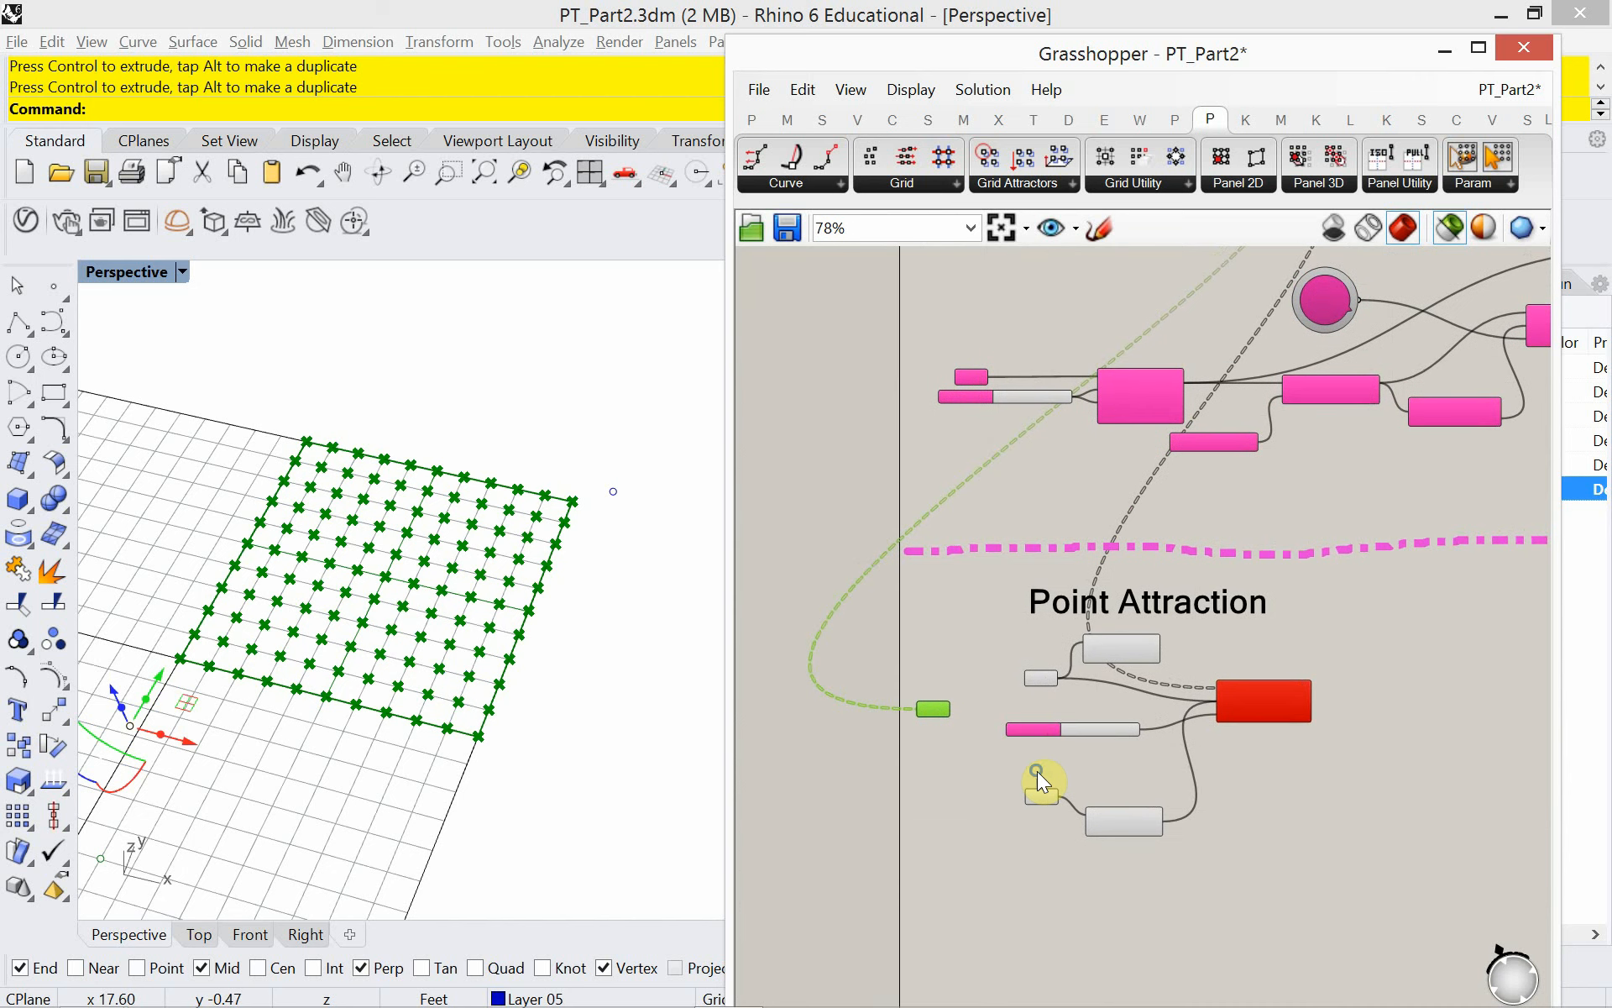
pyautogui.scroll(4, 1162, 798)
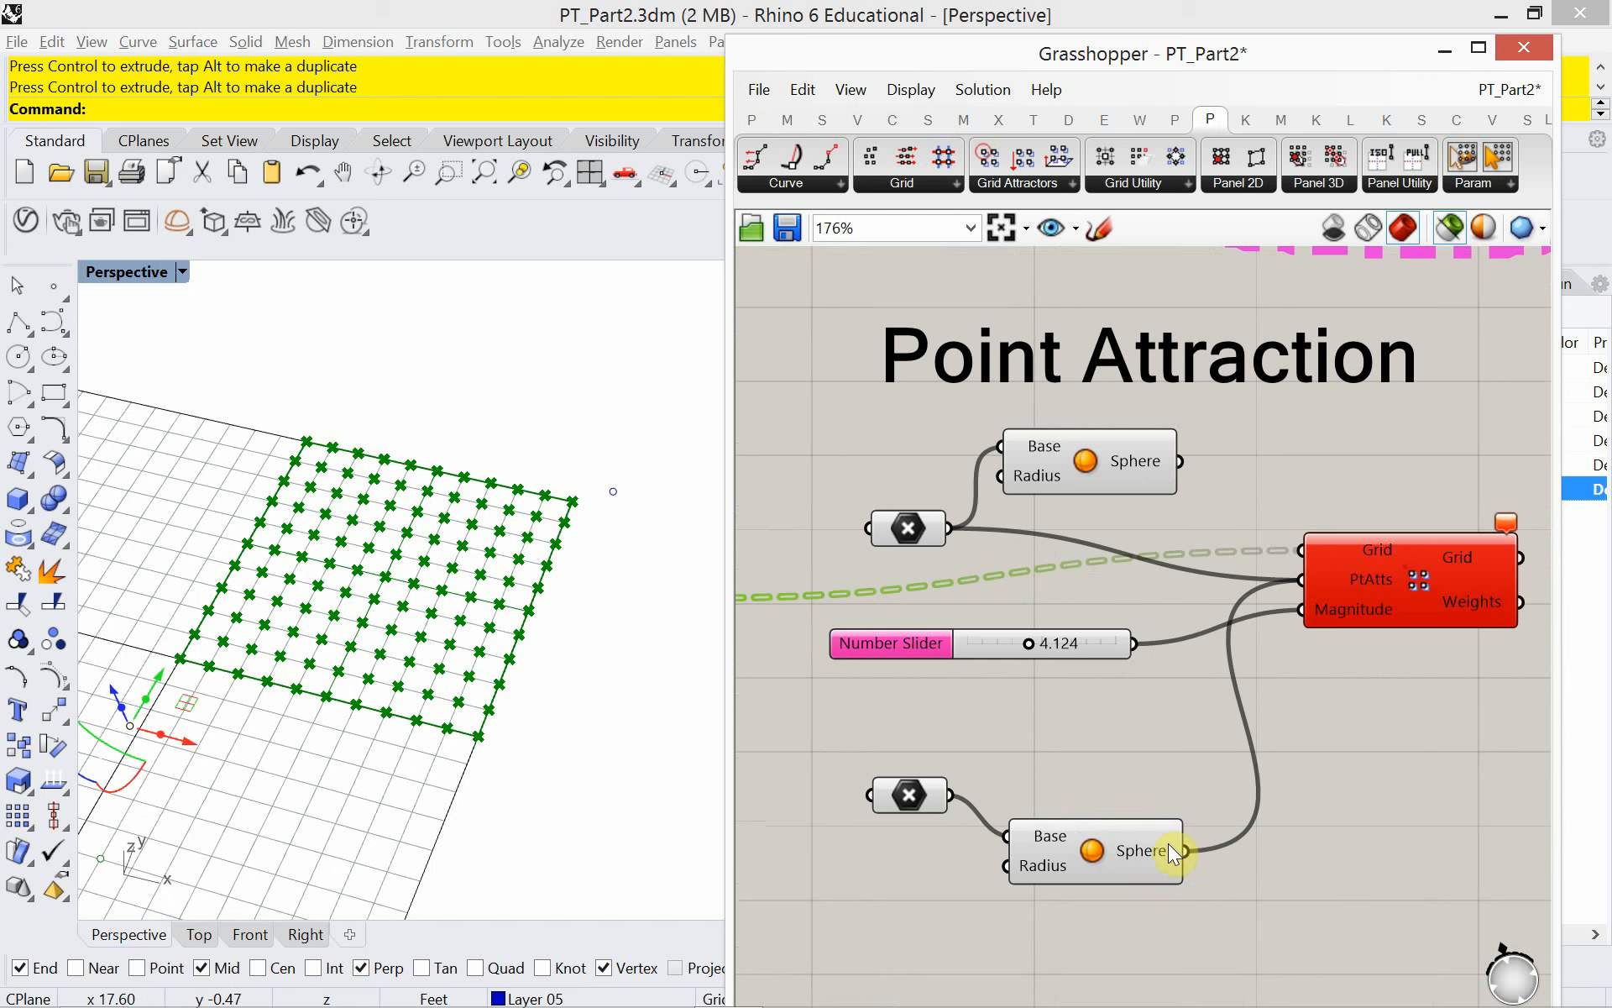
# - Disconnect the lower Sphere from Point Attraction's PtAtts input and add the lower attractor Point parameter to PtAtts instead
pyautogui.moveTo(951, 795); pyautogui.dragTo(1192, 744)
pyautogui.moveTo(1304, 581); pyautogui.dragTo(1201, 855)
pyautogui.moveTo(956, 795); pyautogui.dragTo(1301, 567)
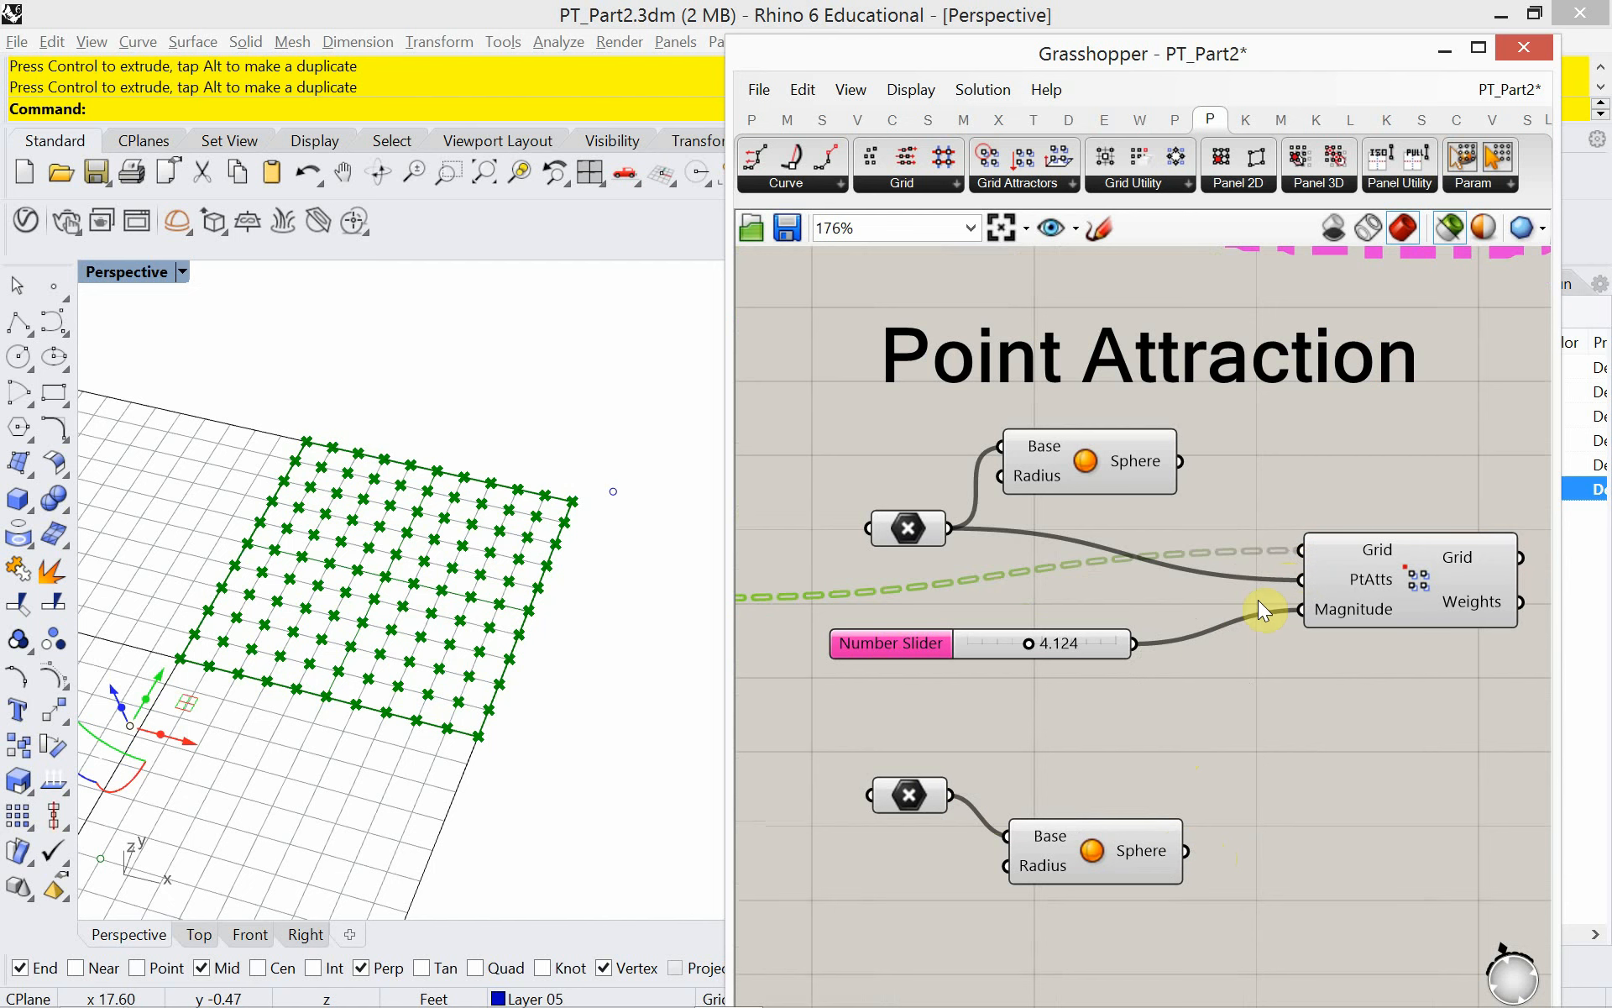
pyautogui.moveTo(951, 795); pyautogui.dragTo(1303, 587)
pyautogui.moveTo(958, 795); pyautogui.dragTo(1283, 608)
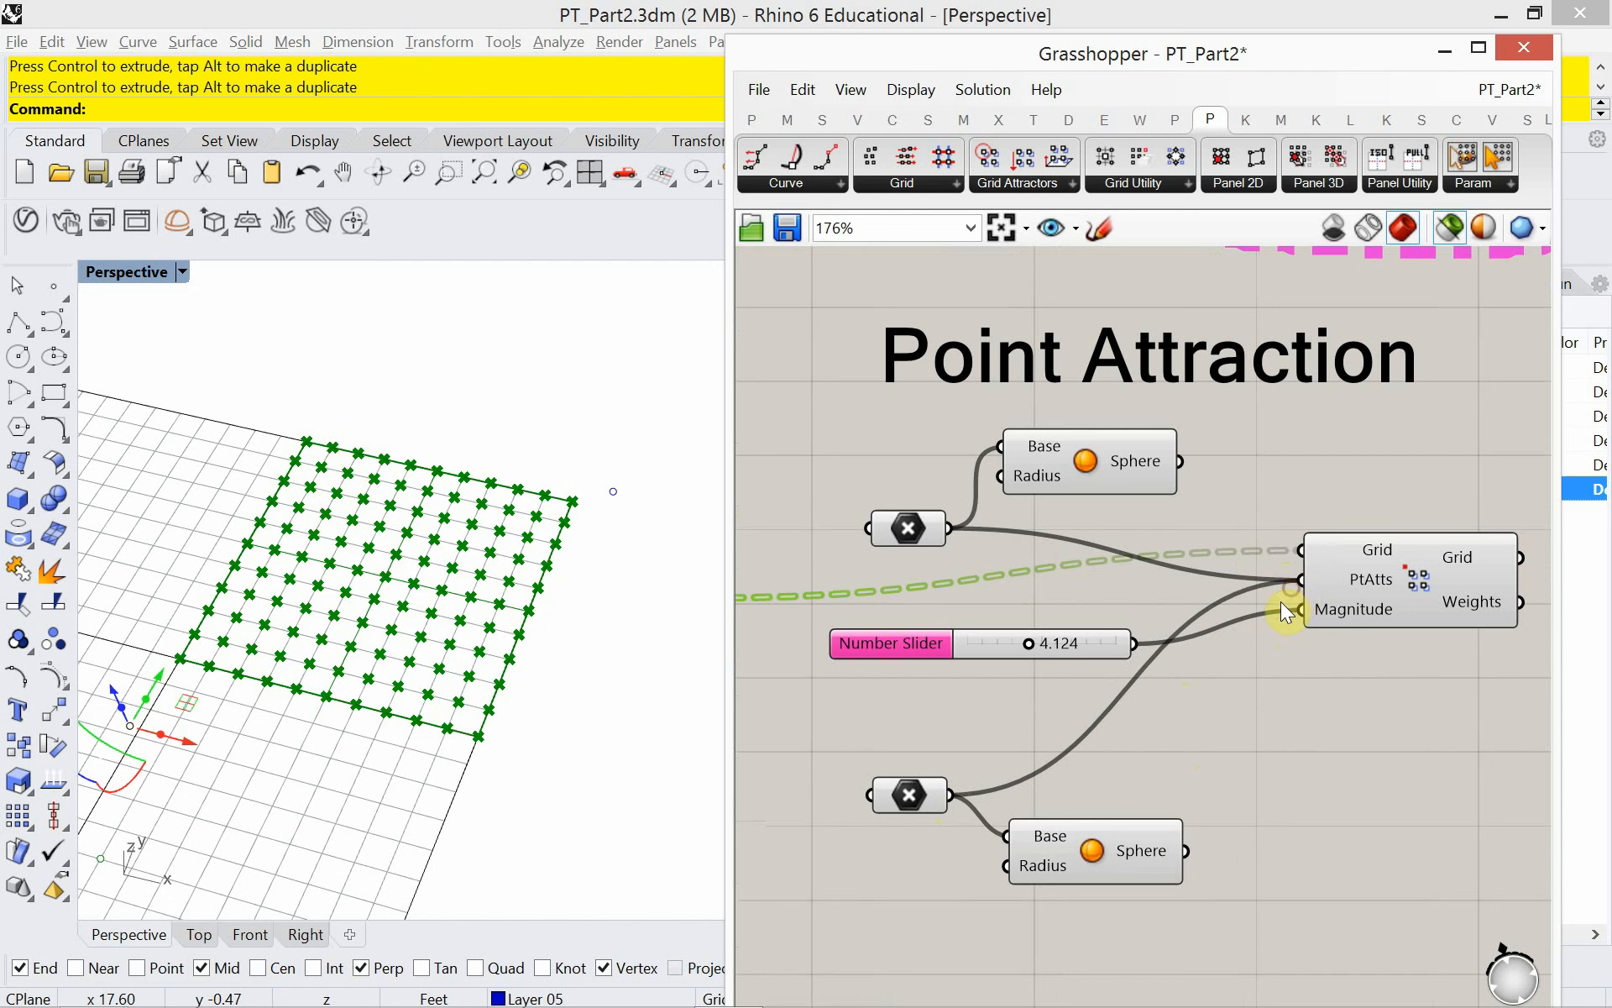
# - Preview Point Attraction while moving the second attractor point along the grid's front edge, and shift the grid's Point parameter up slightly
pyautogui.click(1387, 595)
pyautogui.moveTo(187, 705); pyautogui.dragTo(324, 735)
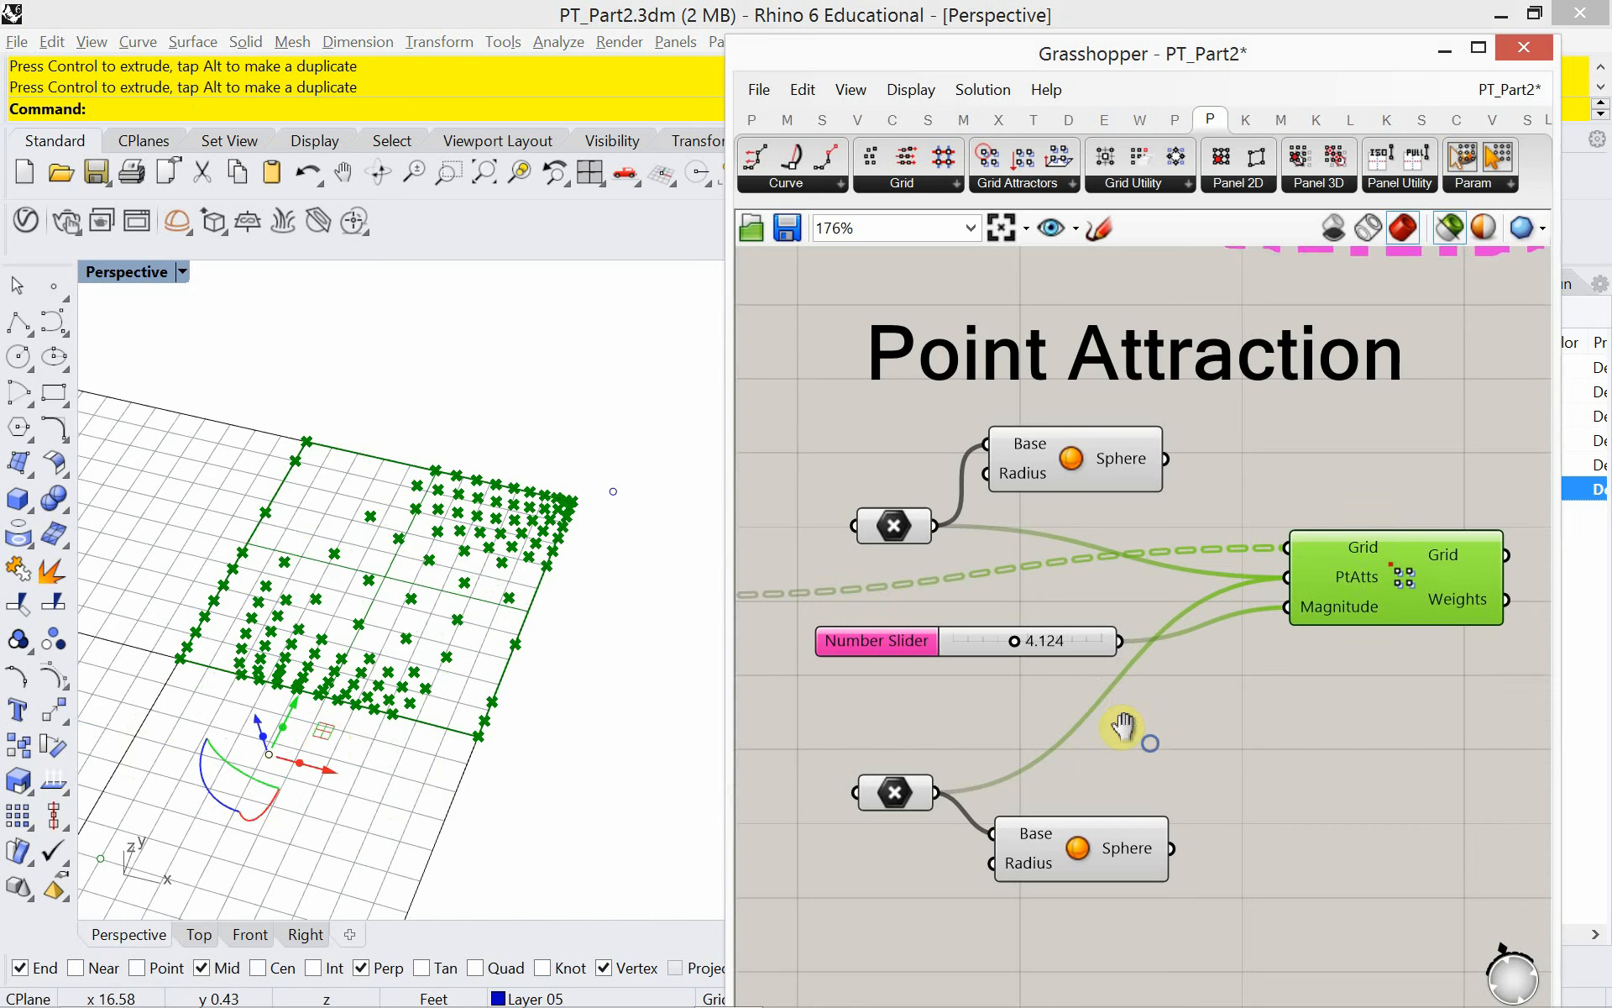
pyautogui.scroll(-2, 1152, 714)
pyautogui.scroll(-2, 1152, 709)
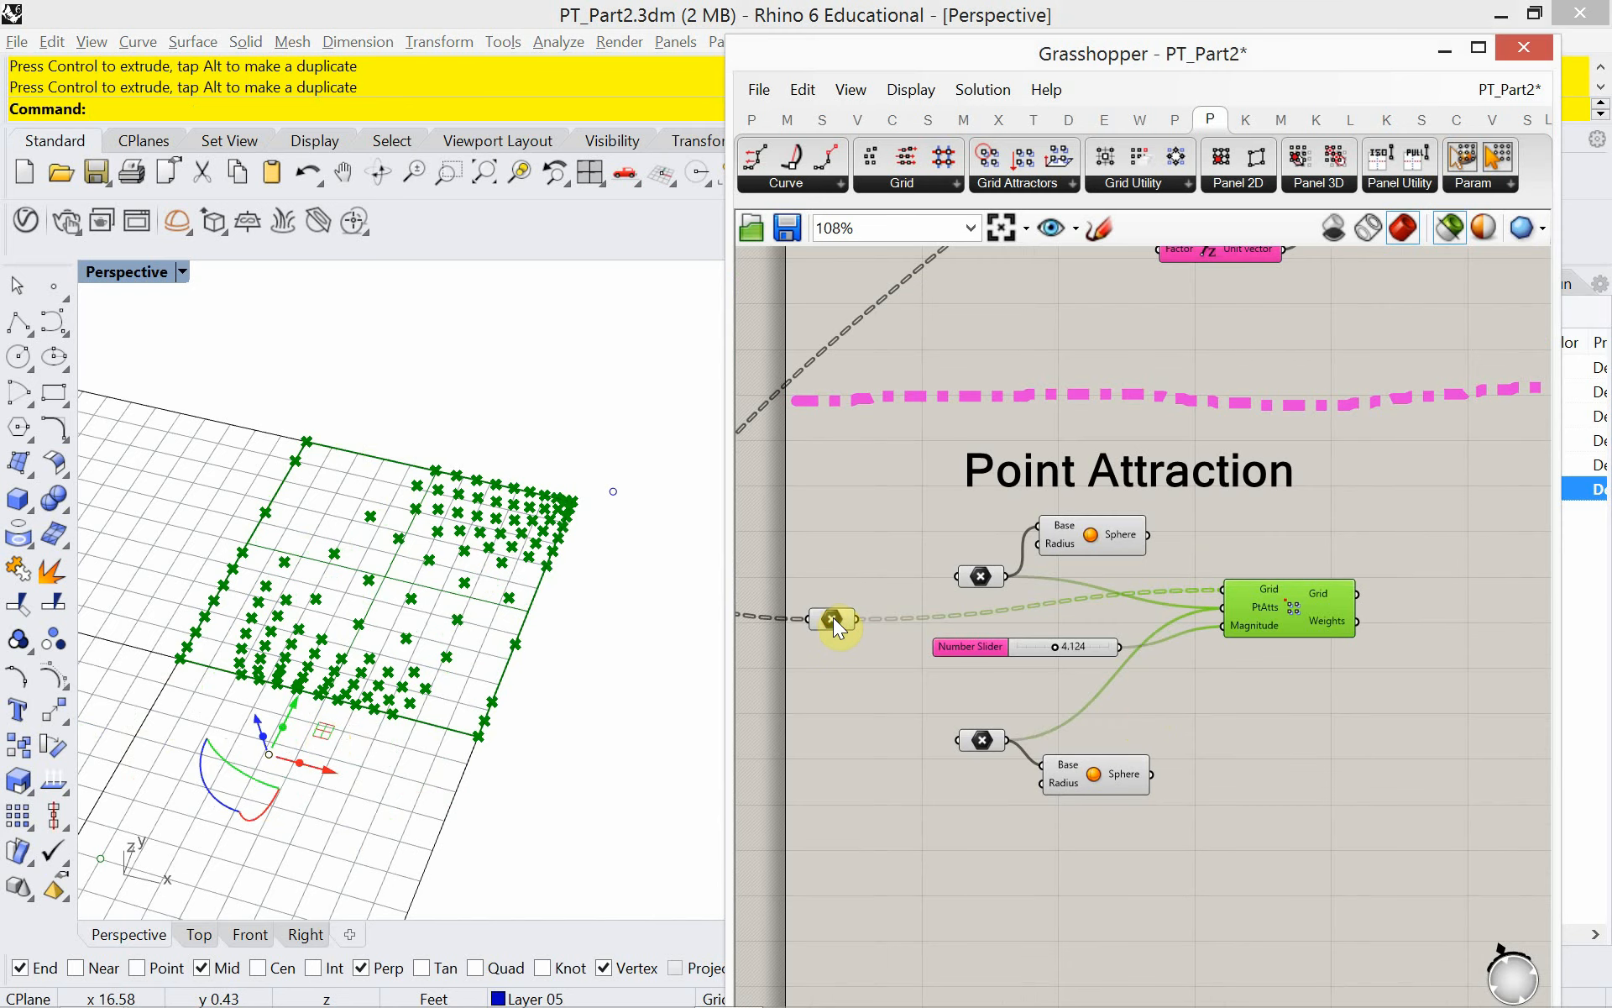
pyautogui.moveTo(833, 617); pyautogui.dragTo(835, 603)
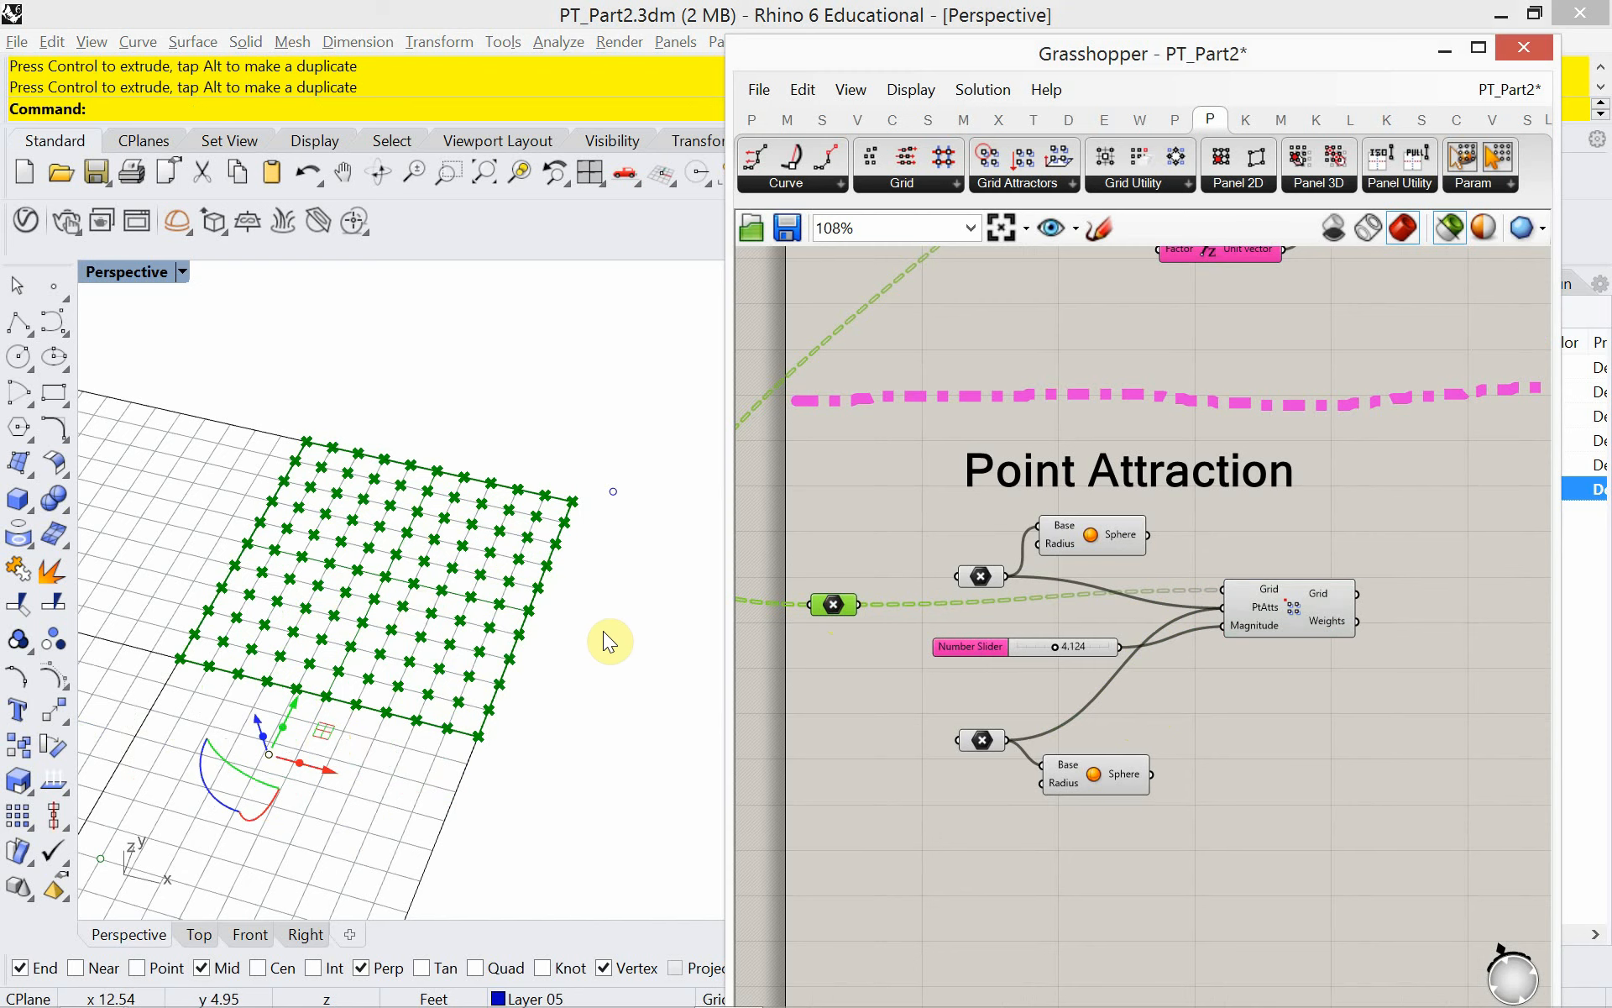
# - Examine from the side the two referenced surfaces that feed the upper and lower surface grid components
pyautogui.moveTo(843, 555); pyautogui.dragTo(1018, 724, button='right')
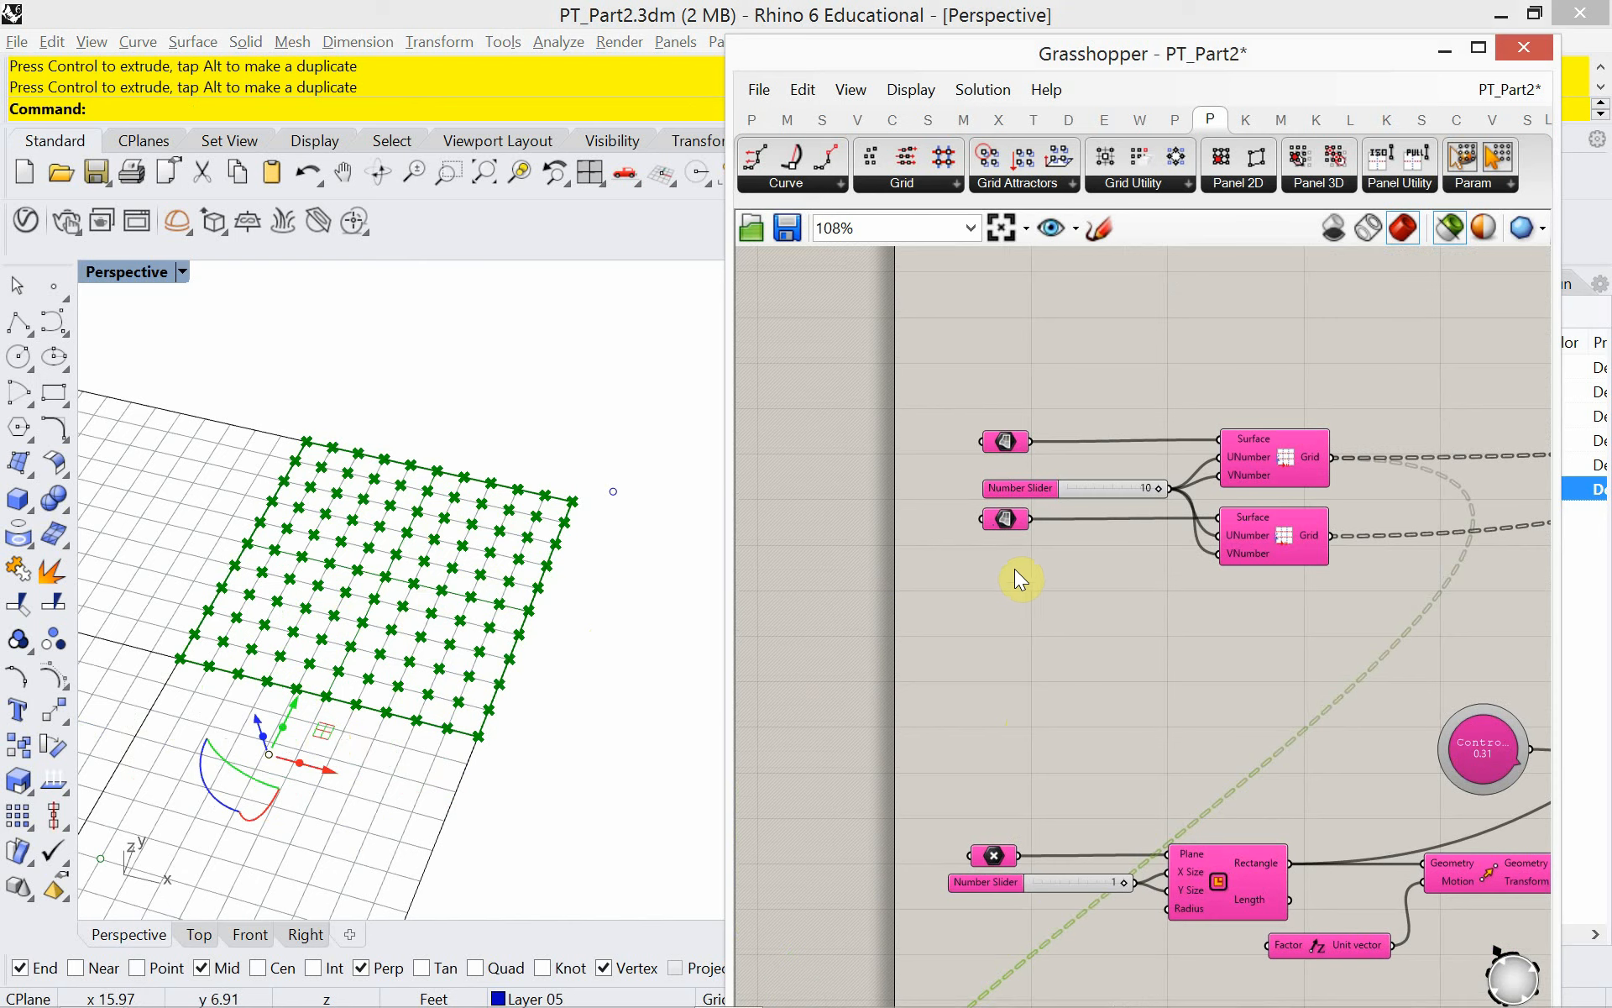
pyautogui.click(1010, 522)
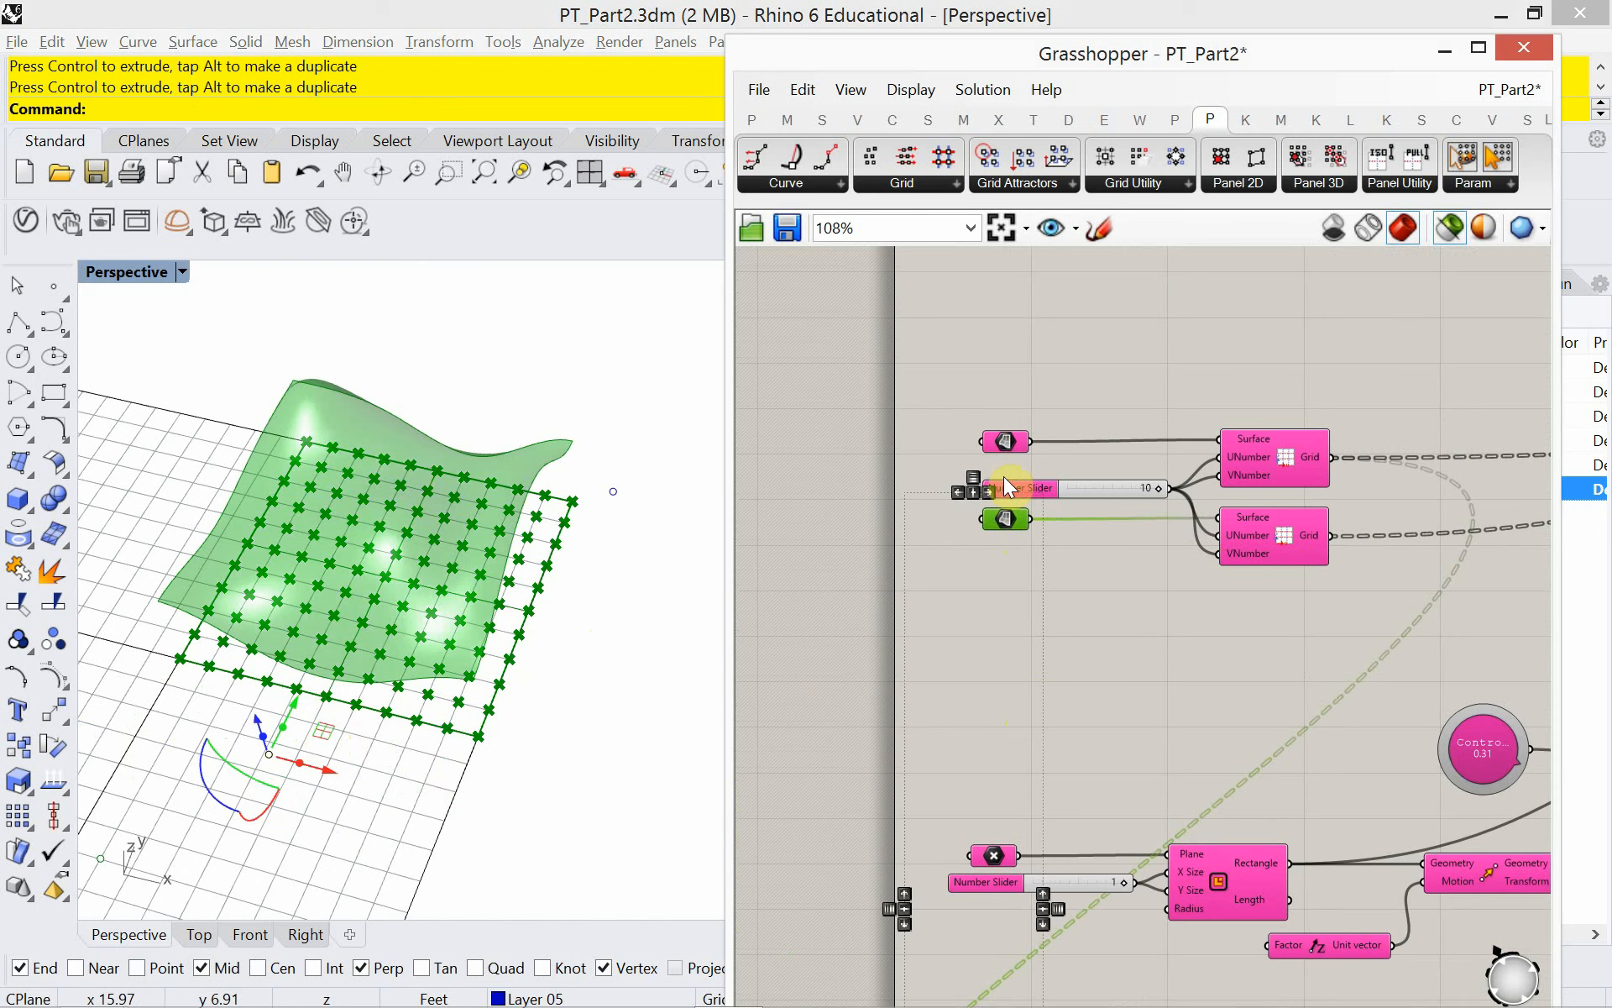
pyautogui.keyDown('shift'); pyautogui.click(1006, 442); pyautogui.keyUp('shift')
pyautogui.moveTo(675, 682)
pyautogui.mouseDown(button='right')
pyautogui.moveTo(540, 719)
pyautogui.moveTo(489, 637)
pyautogui.mouseUp(button='right')
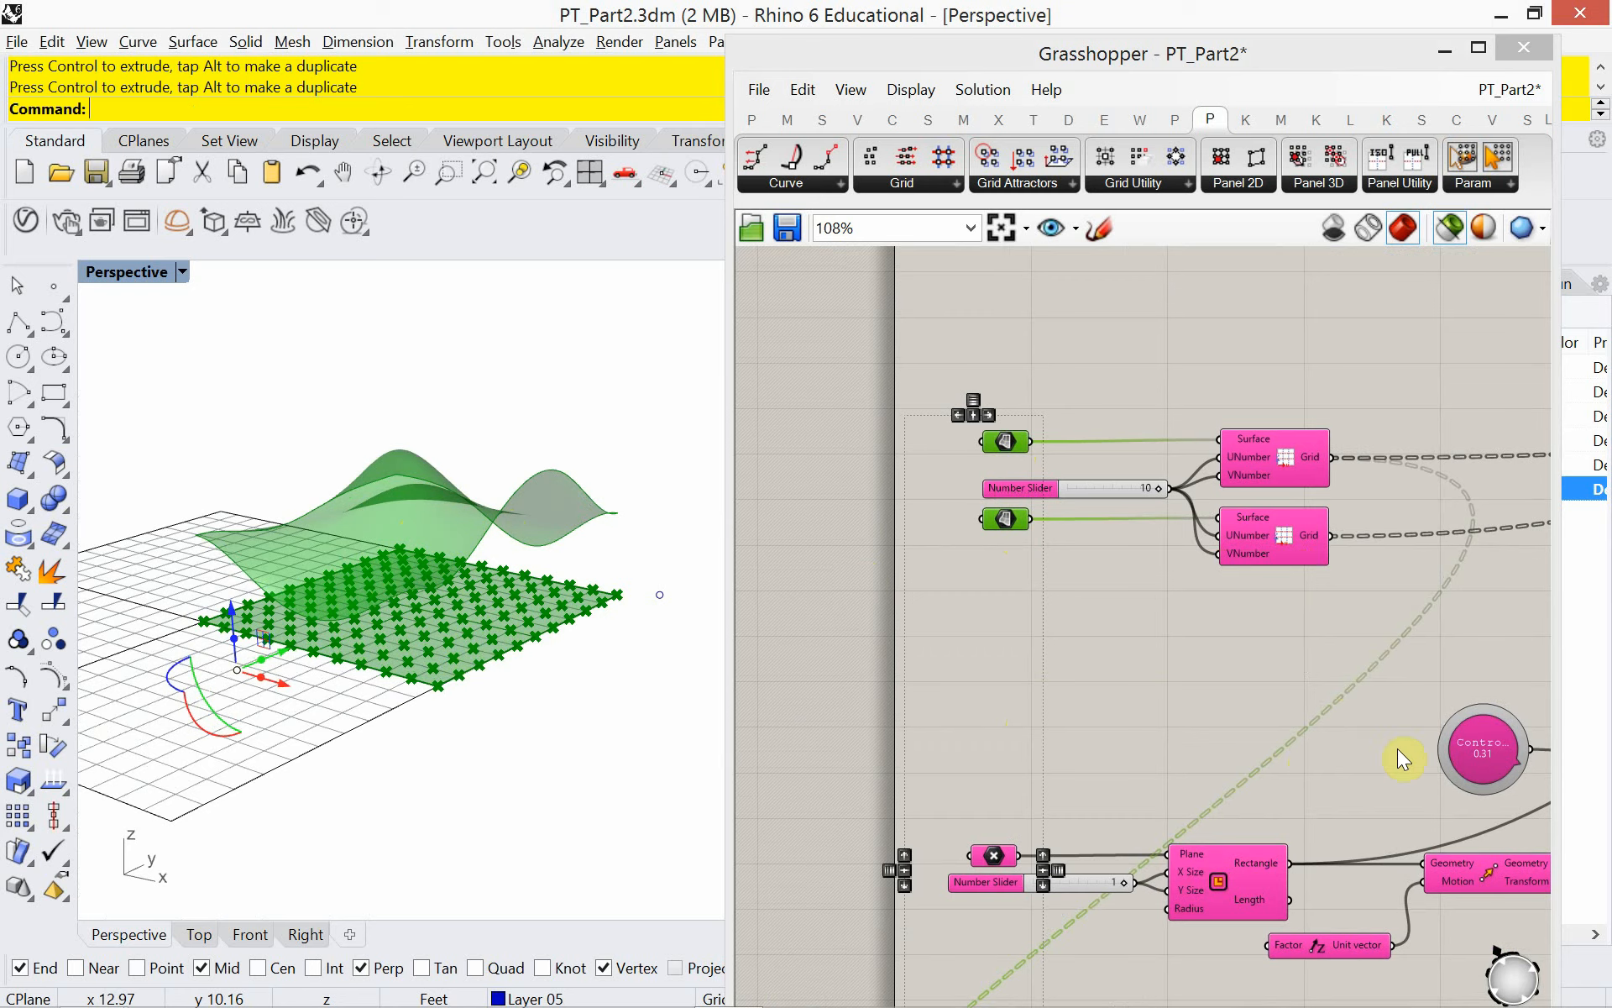
# - Add a Point parameter fed by the lower surface grid component and place it below the first grid's Point parameter in the Point Attraction section
pyautogui.scroll(5, 1008, 588)
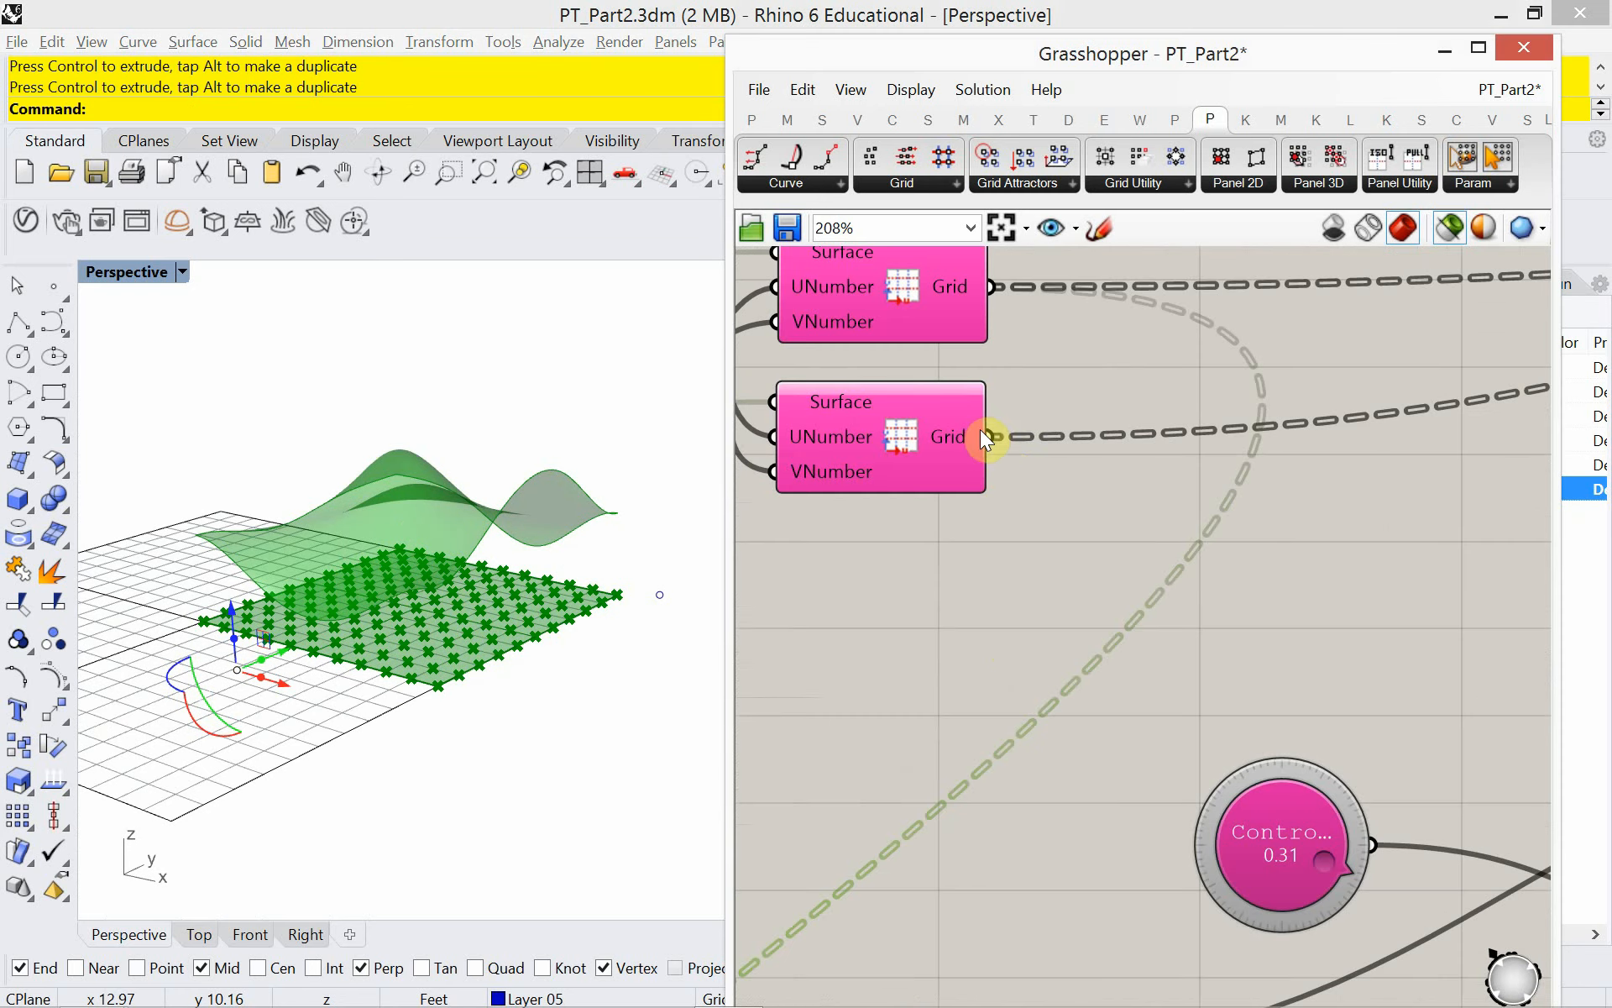
pyautogui.doubleClick(1100, 572)
pyautogui.write('point')
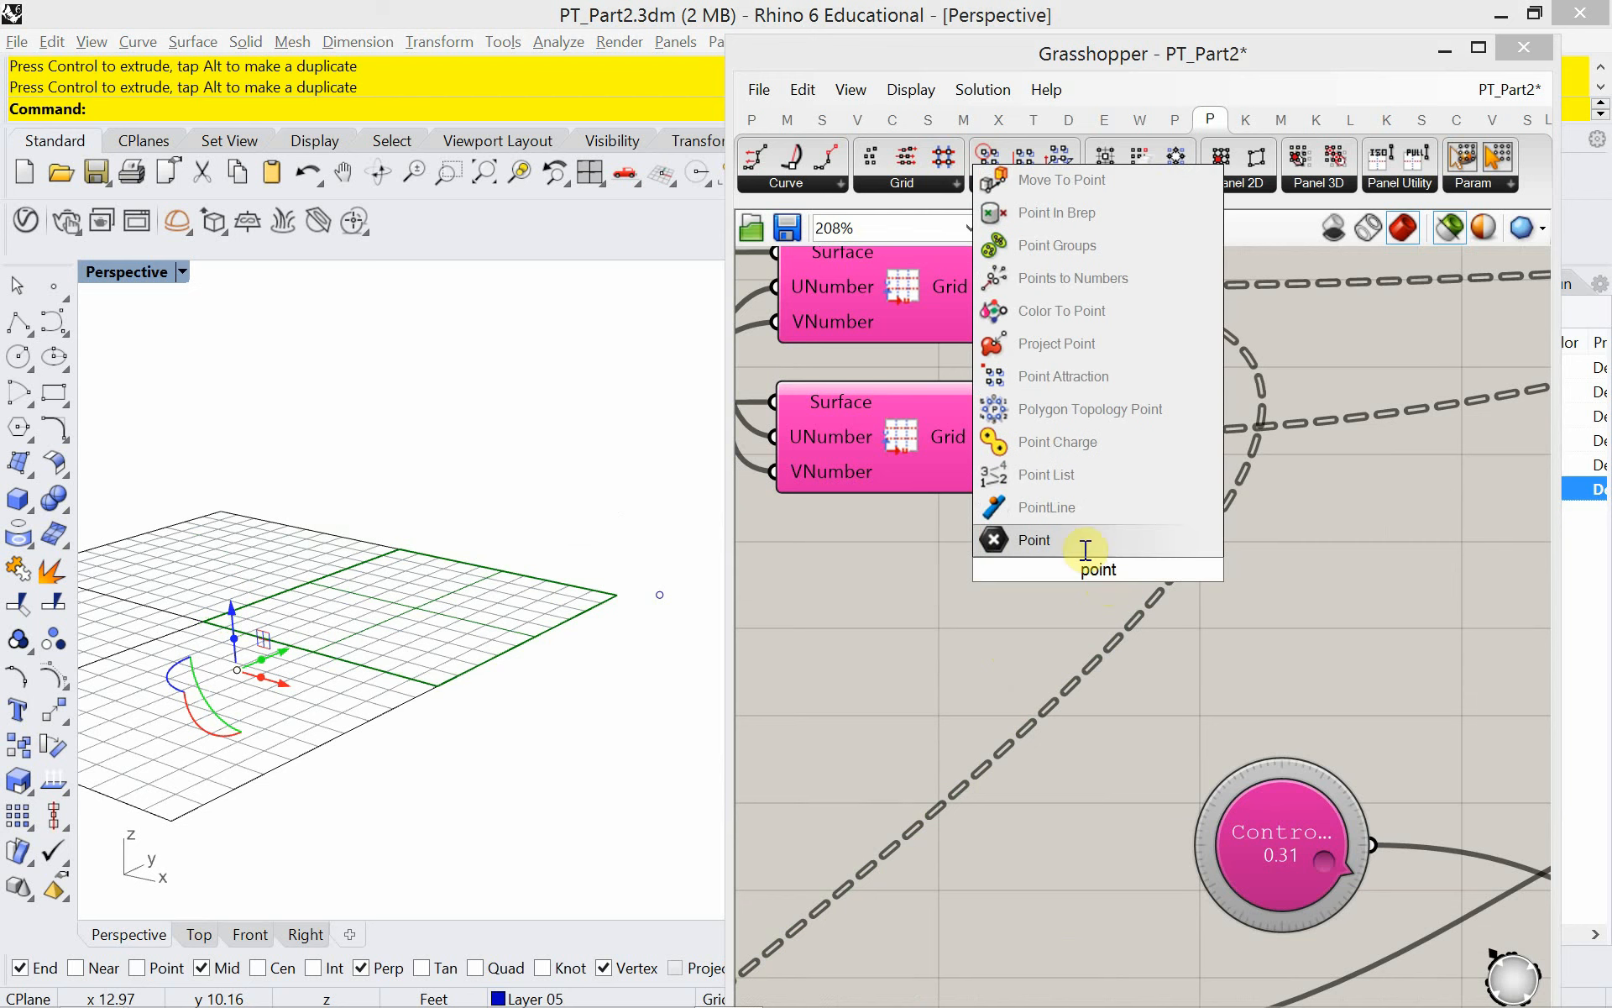
pyautogui.click(1070, 538)
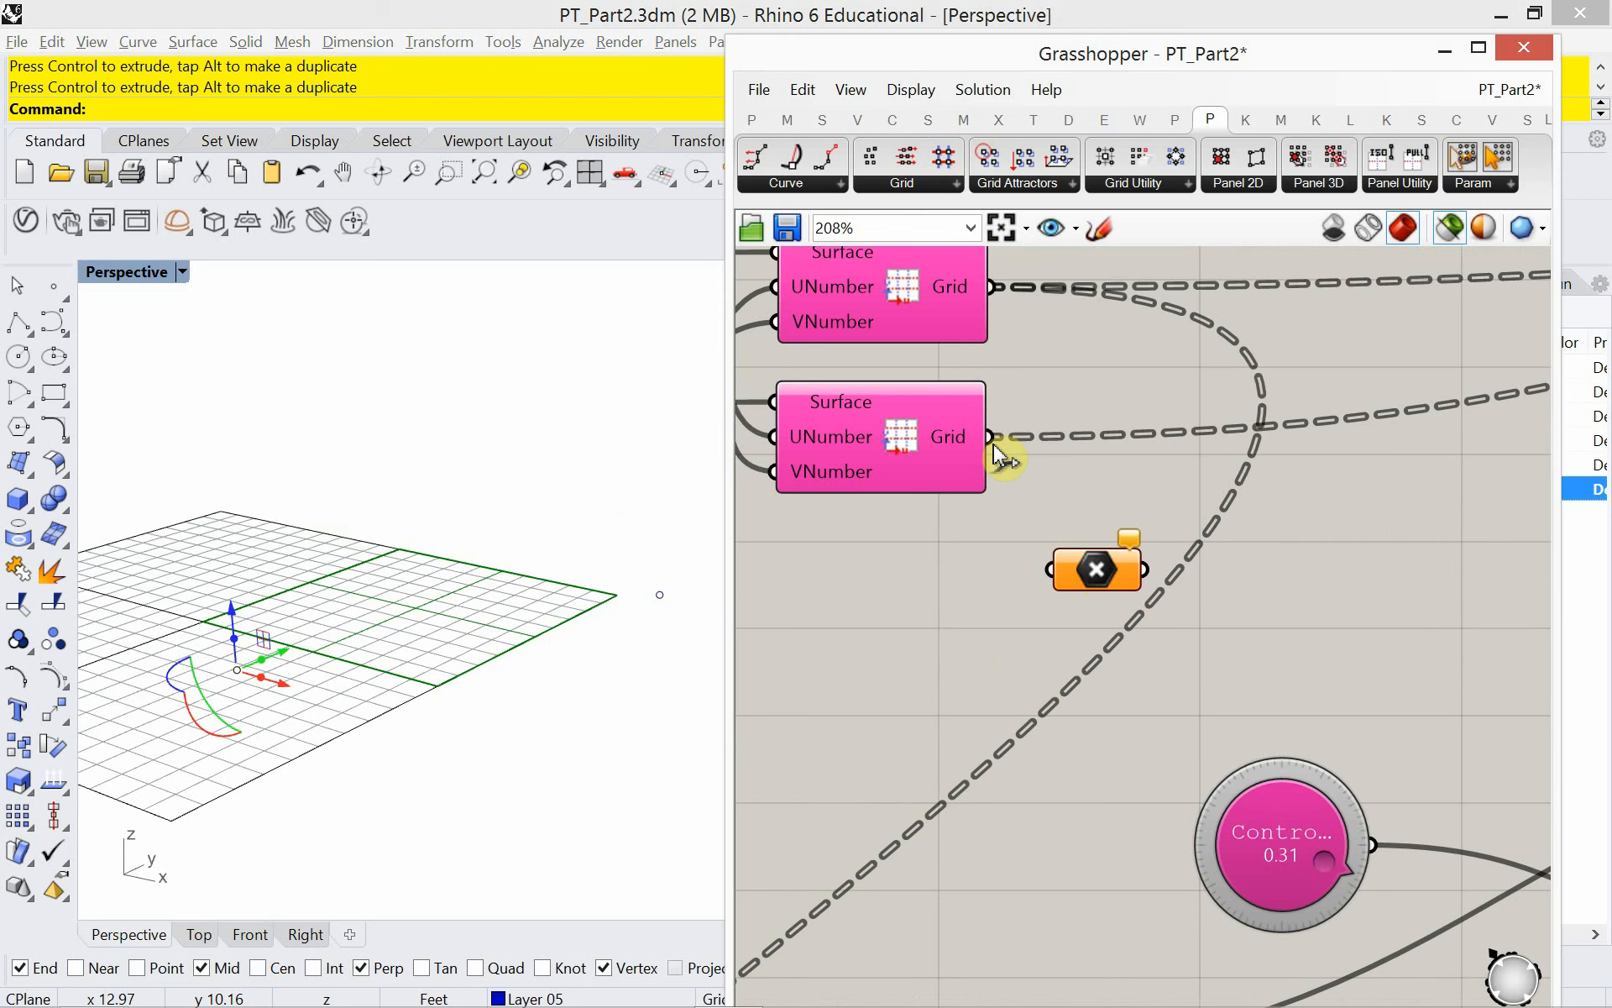
pyautogui.moveTo(991, 437); pyautogui.dragTo(812, 524)
pyautogui.scroll(-4, 1166, 510)
pyautogui.scroll(-2, 918, 637)
pyautogui.scroll(-2, 914, 640)
pyautogui.scroll(4, 835, 939)
pyautogui.scroll(2, 856, 702)
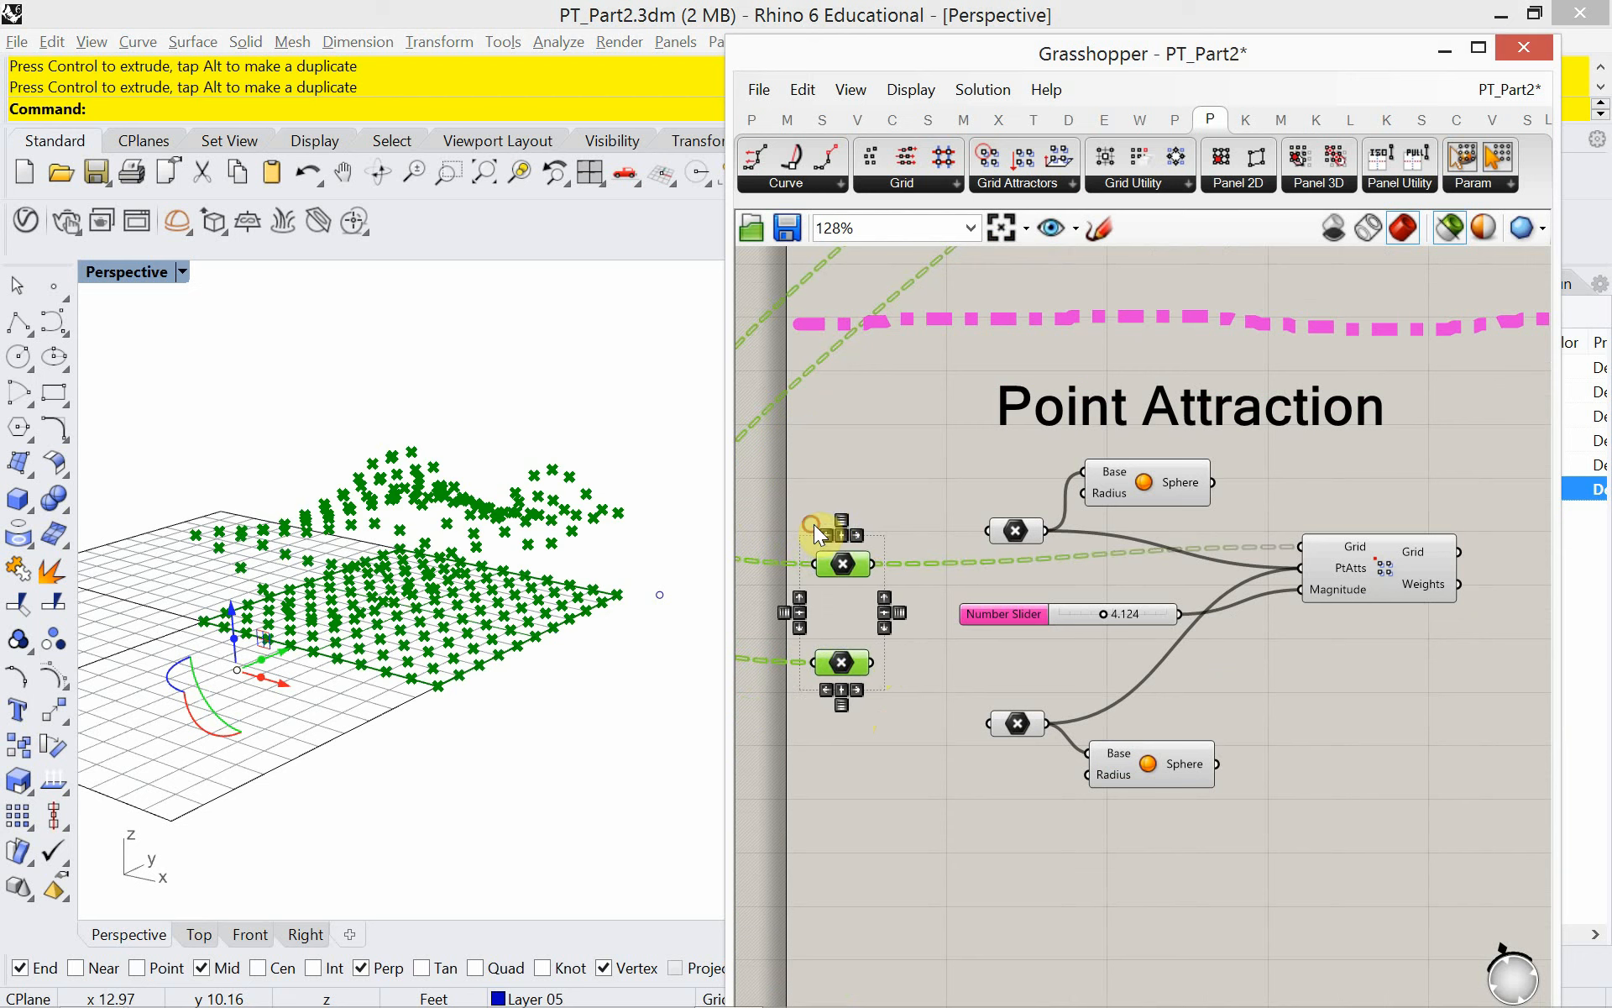
# - Add a second Point Attraction component below the first and feed its Grid input from the lower surface grid's Point parameter
pyautogui.click(1363, 672)
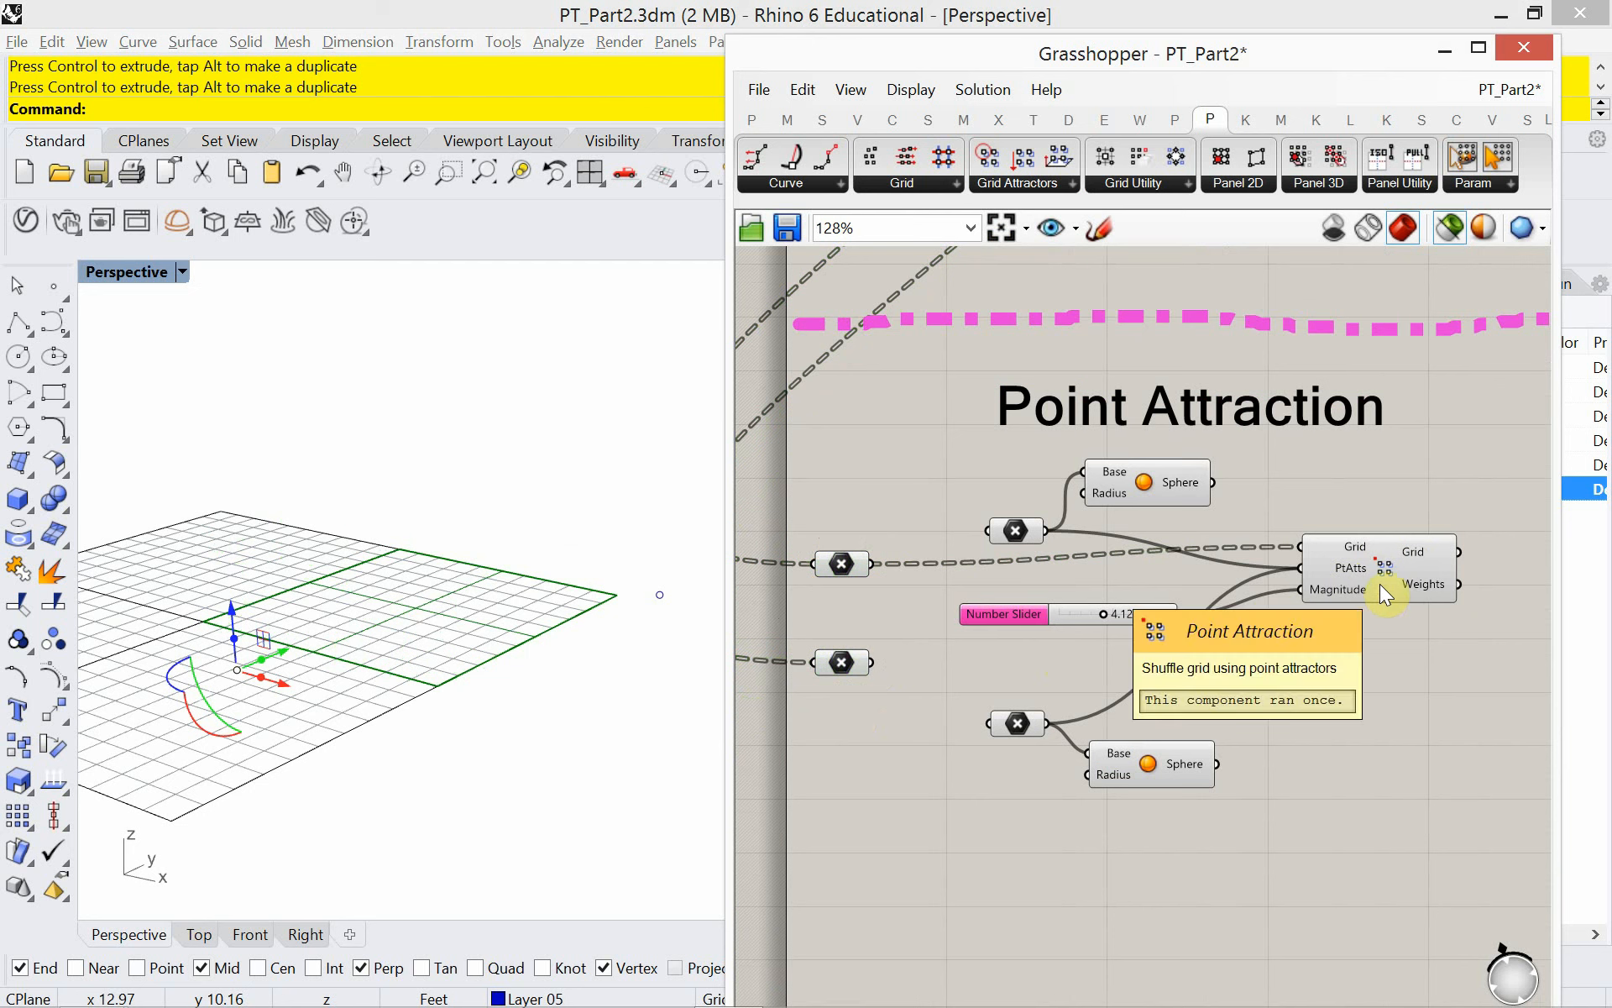
pyautogui.click(1012, 183)
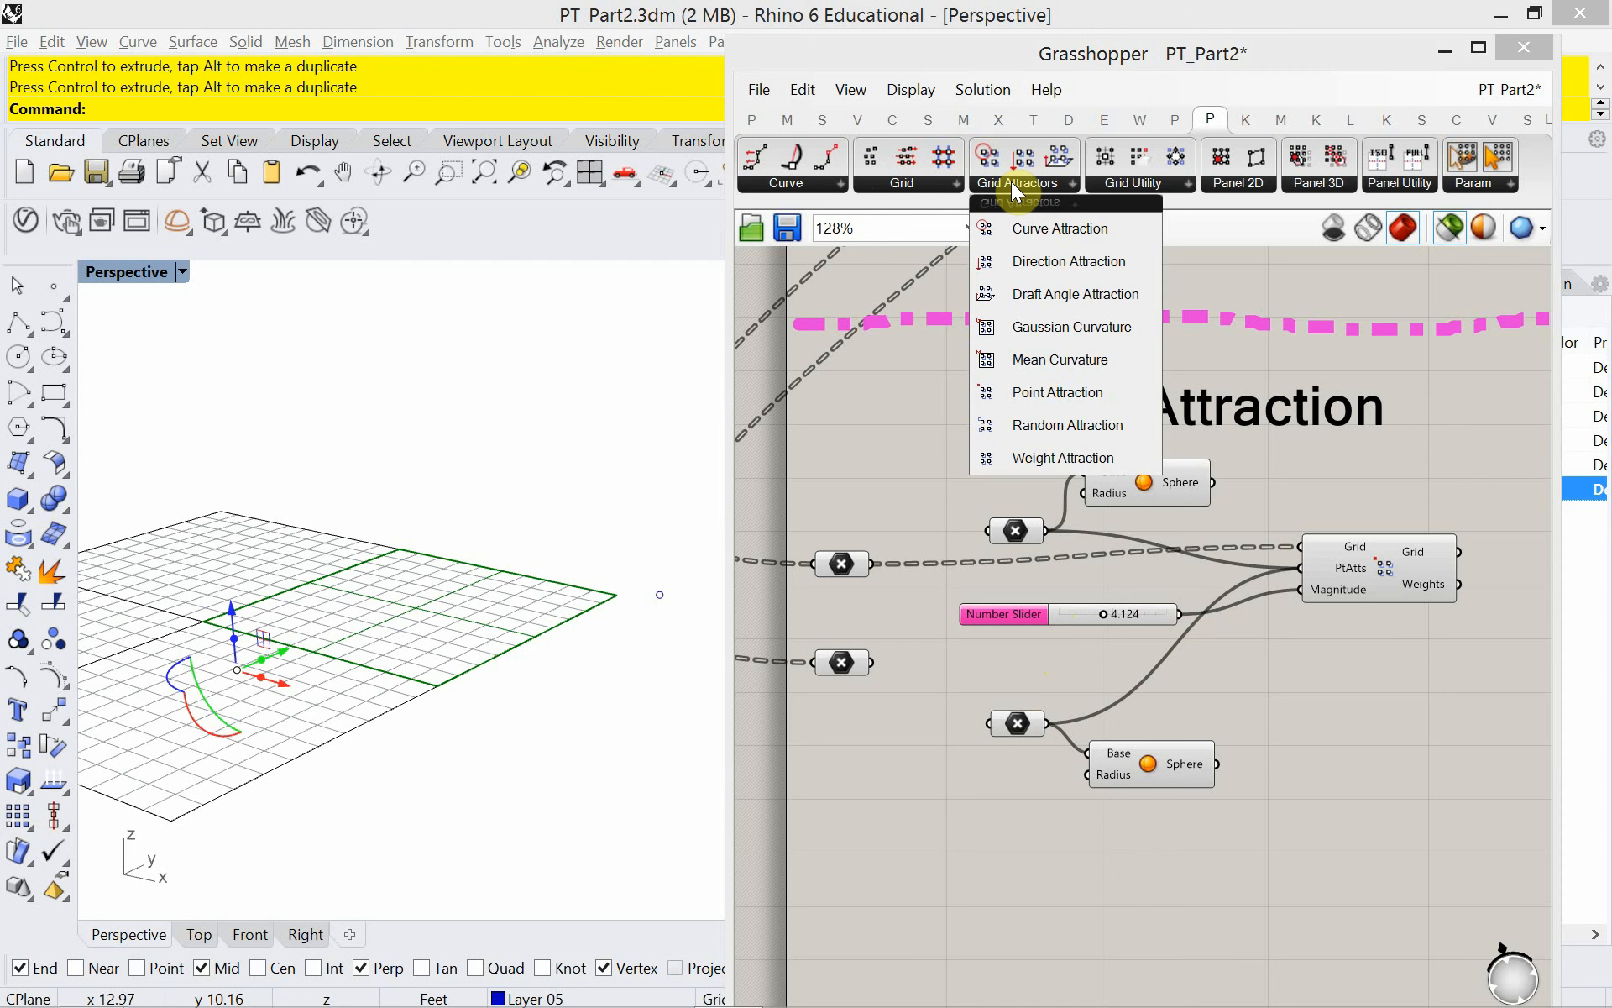
pyautogui.moveTo(1060, 393); pyautogui.dragTo(1383, 690)
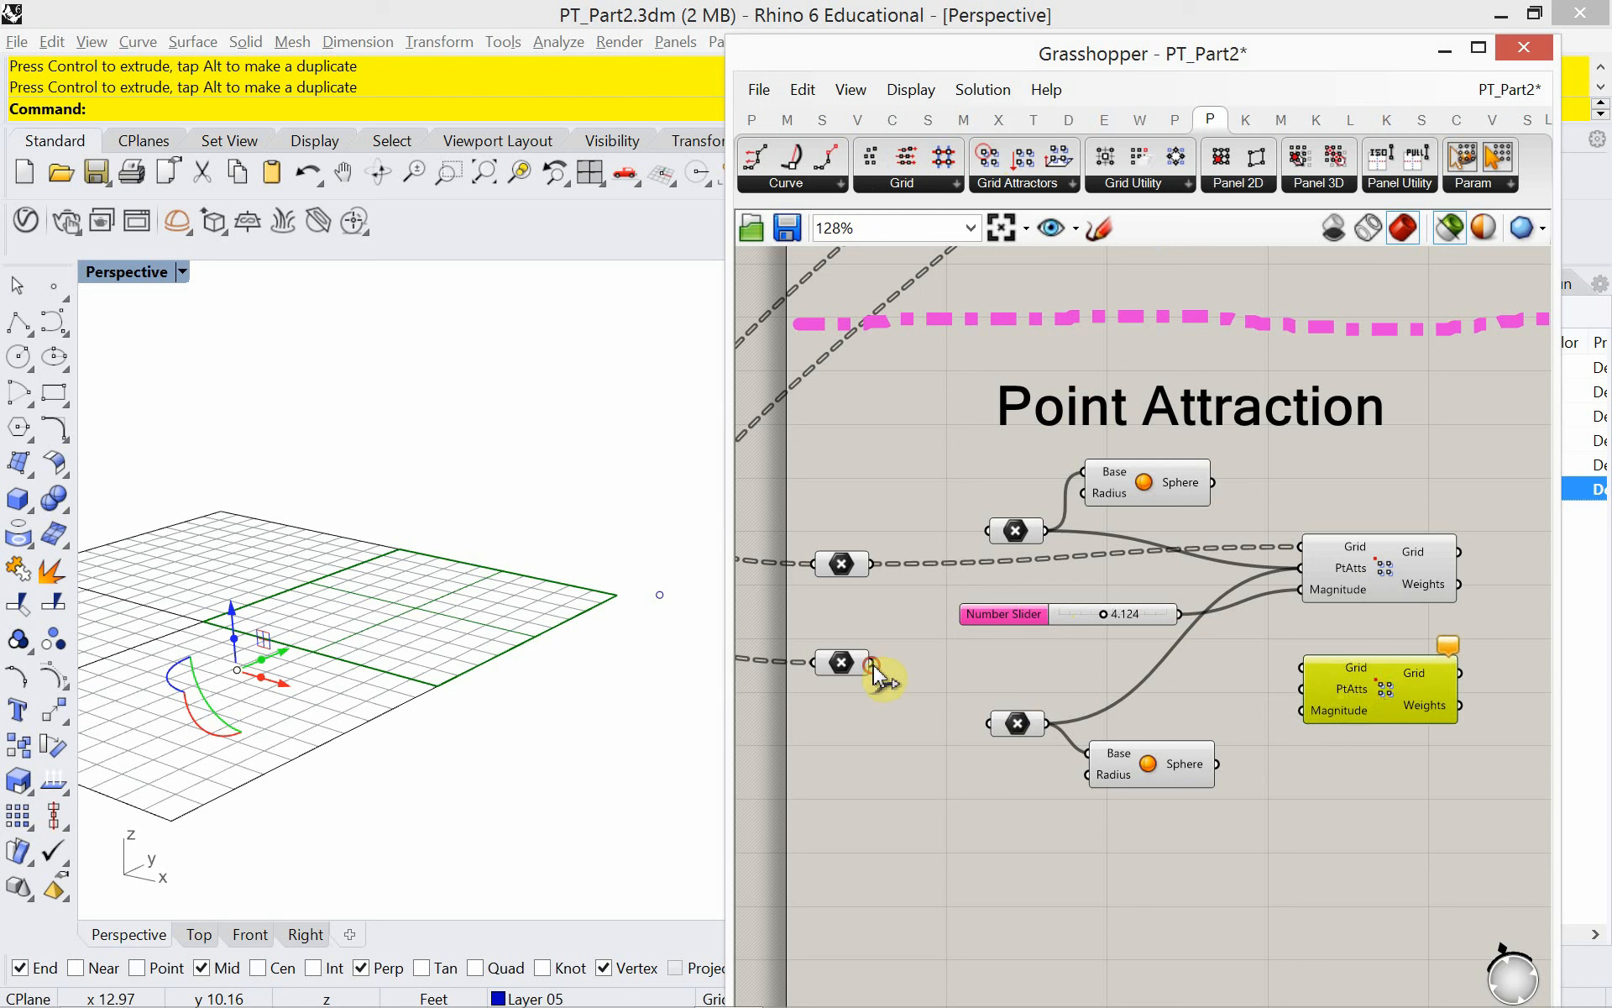
pyautogui.moveTo(871, 663); pyautogui.dragTo(1301, 667)
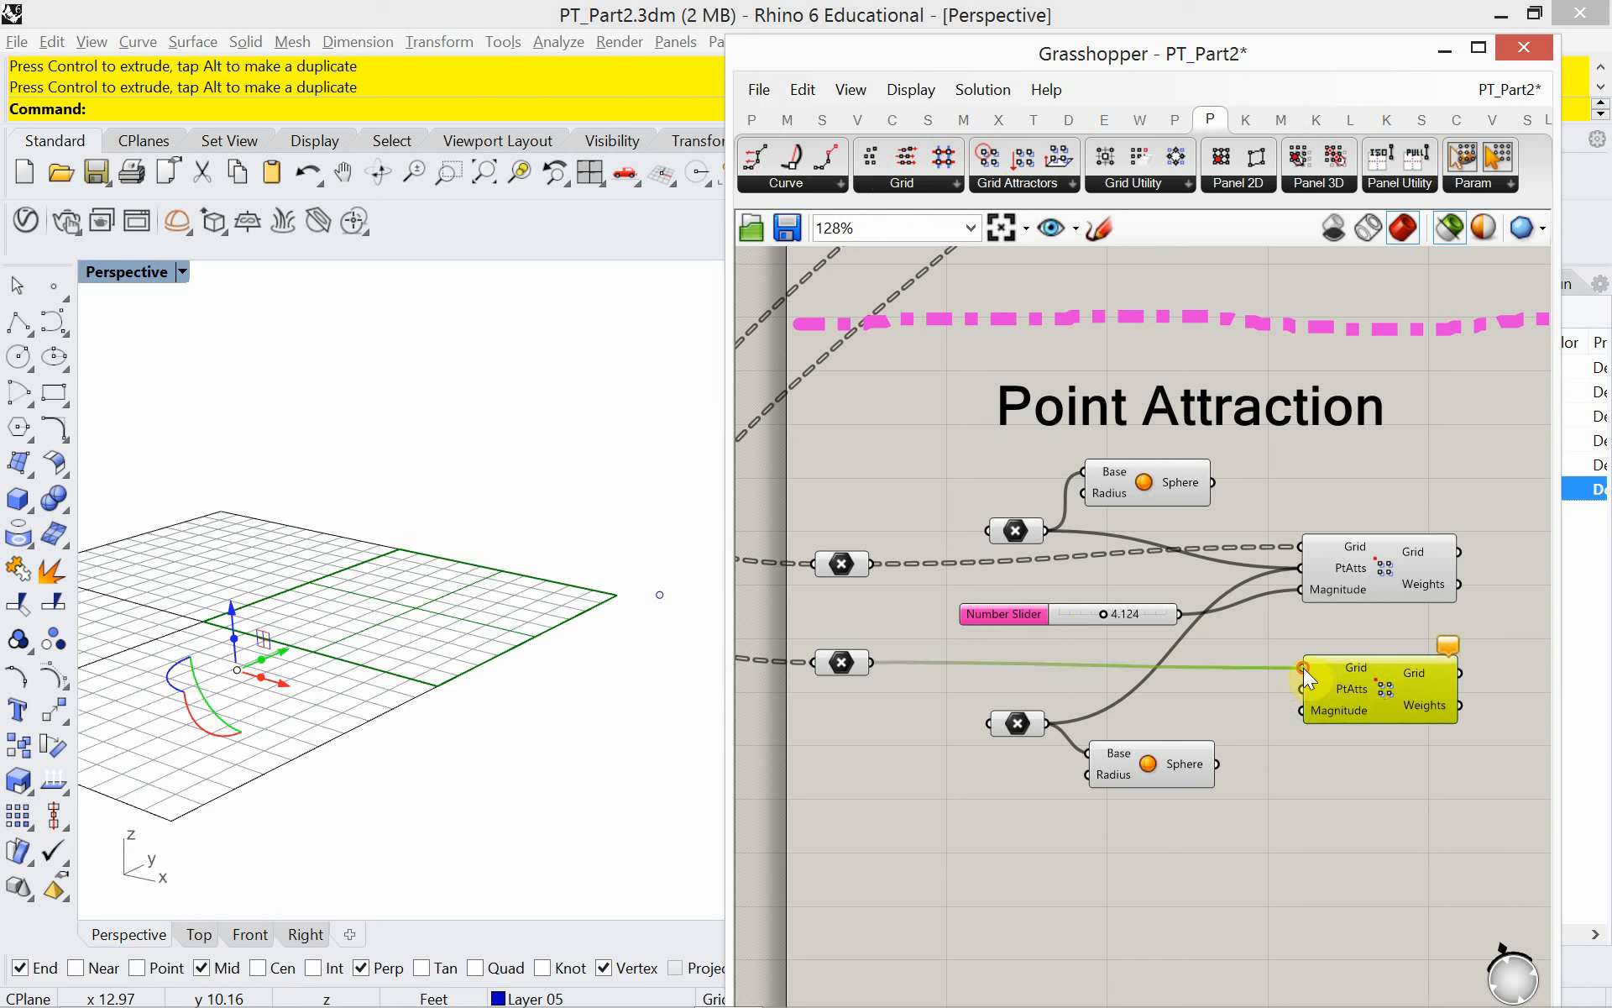
# - Connect both attractor Point parameters to the second Point Attraction's PtAtts input and the shared number slider to its Magnitude
pyautogui.moveTo(1046, 531); pyautogui.dragTo(1300, 690)
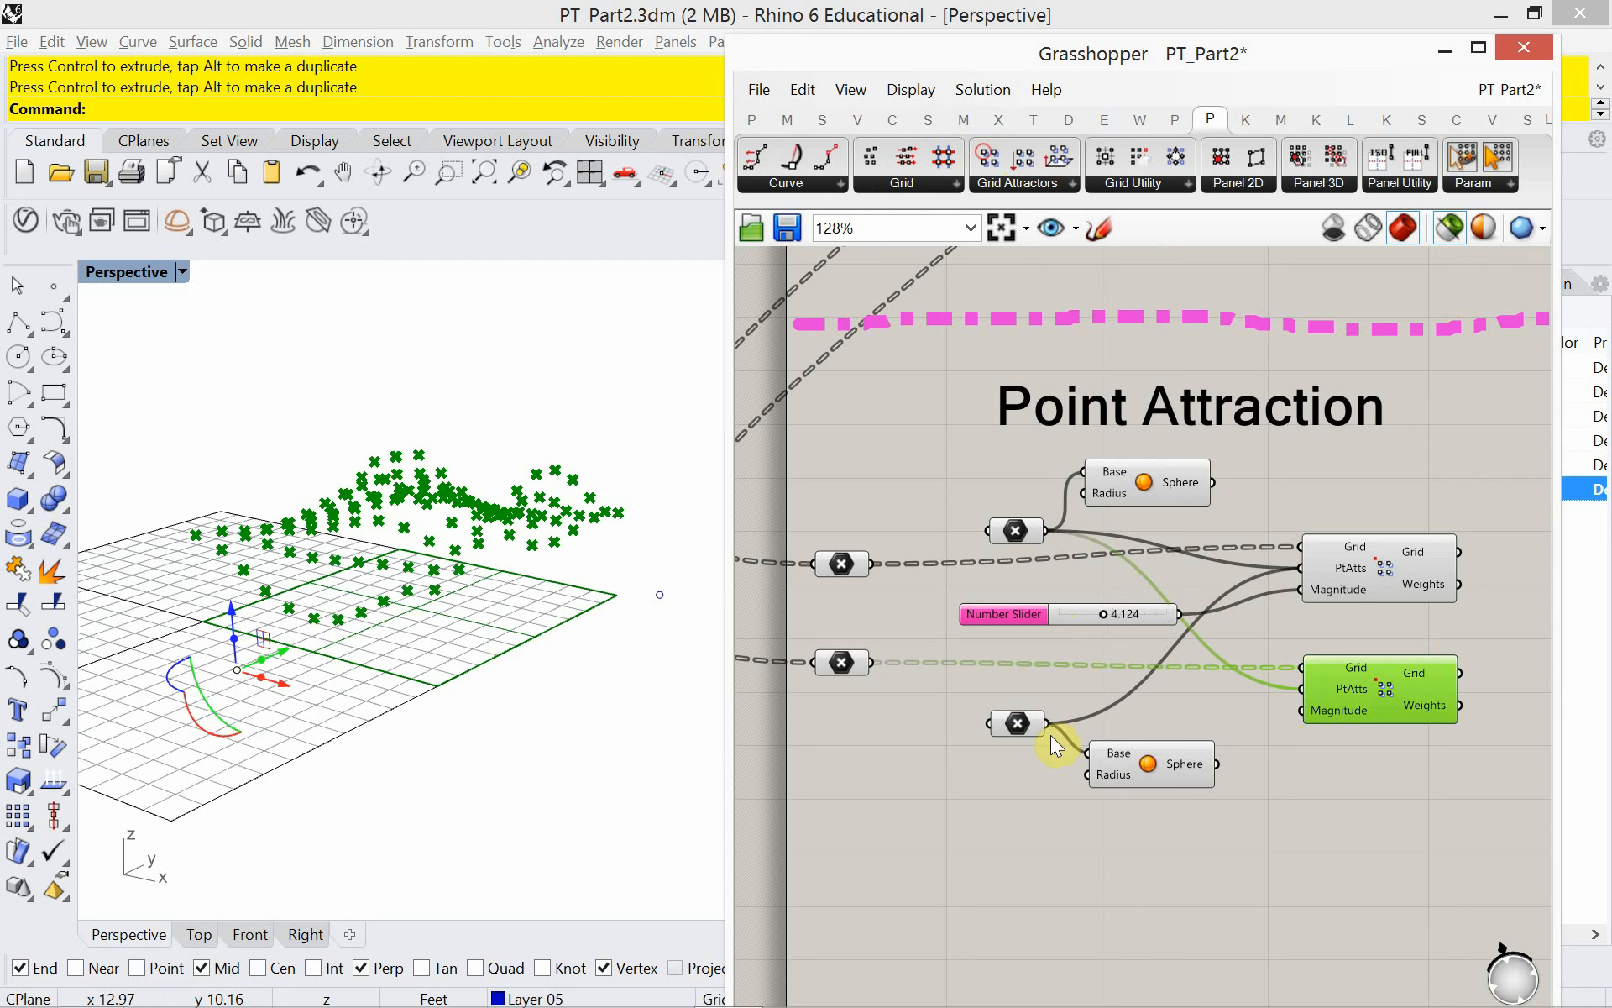
pyautogui.moveTo(1048, 724); pyautogui.dragTo(1300, 690)
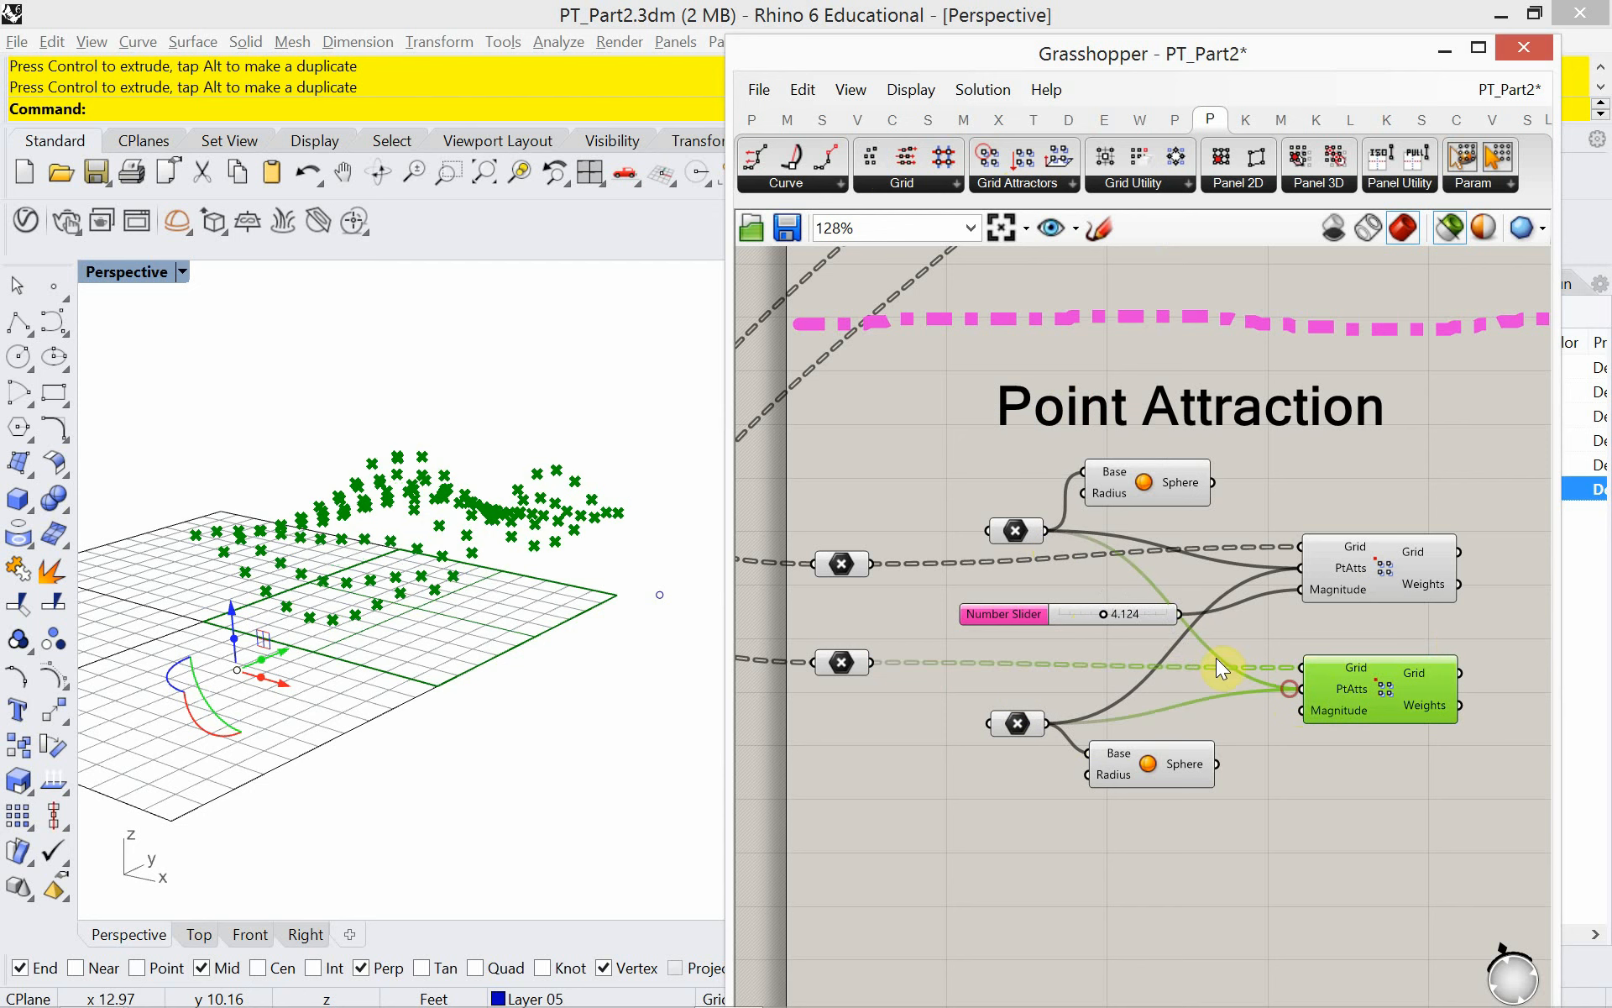
pyautogui.moveTo(1180, 614); pyautogui.dragTo(1304, 713)
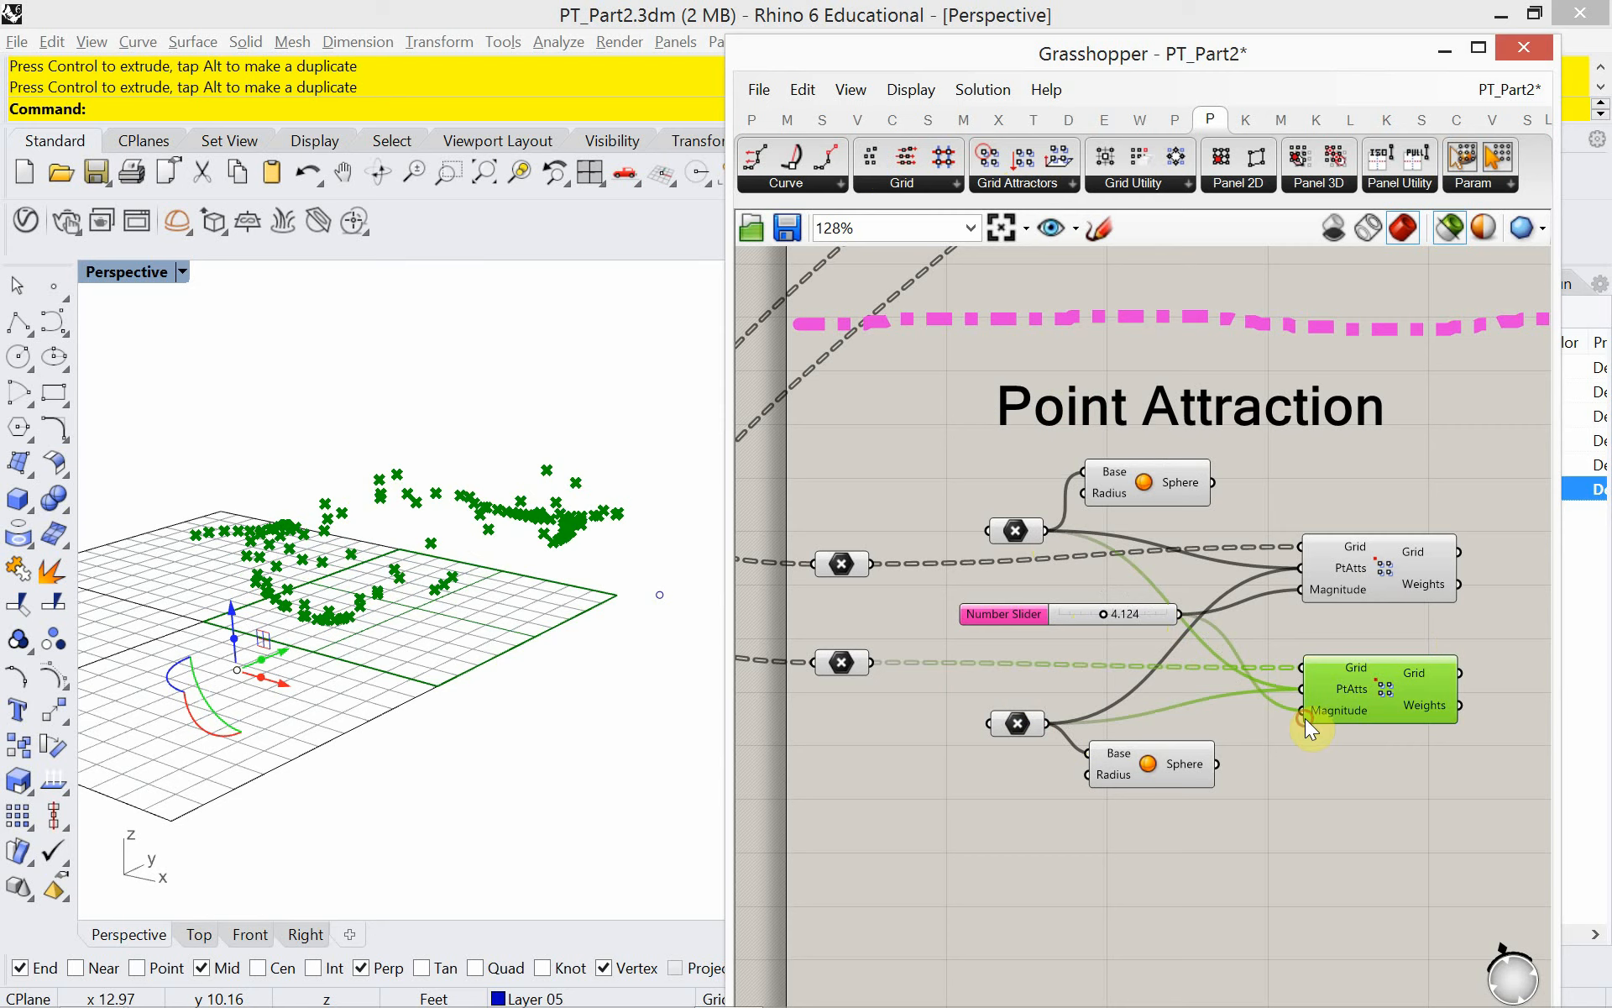
# - Move both Rhino attractor points outward beyond opposite corners of the curved grid and set the shared magnitude slider to 2.712
pyautogui.moveTo(529, 542); pyautogui.dragTo(588, 588, button='right')
pyautogui.click(588, 458)
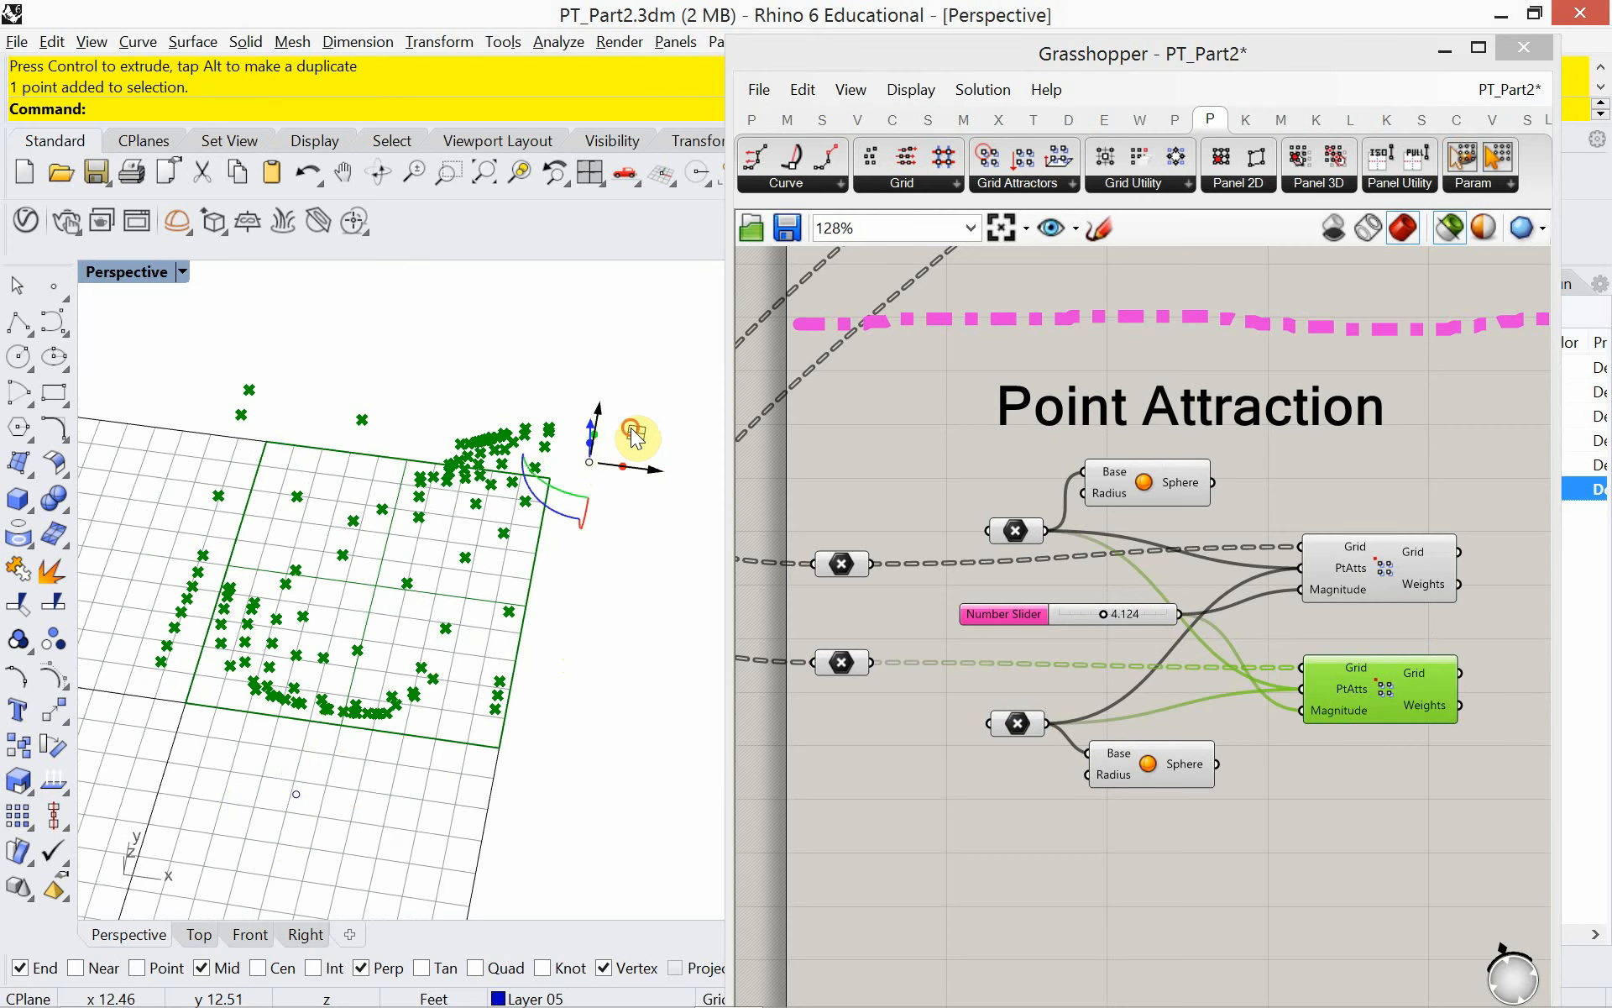
pyautogui.moveTo(636, 435); pyautogui.dragTo(677, 369)
pyautogui.click(294, 794)
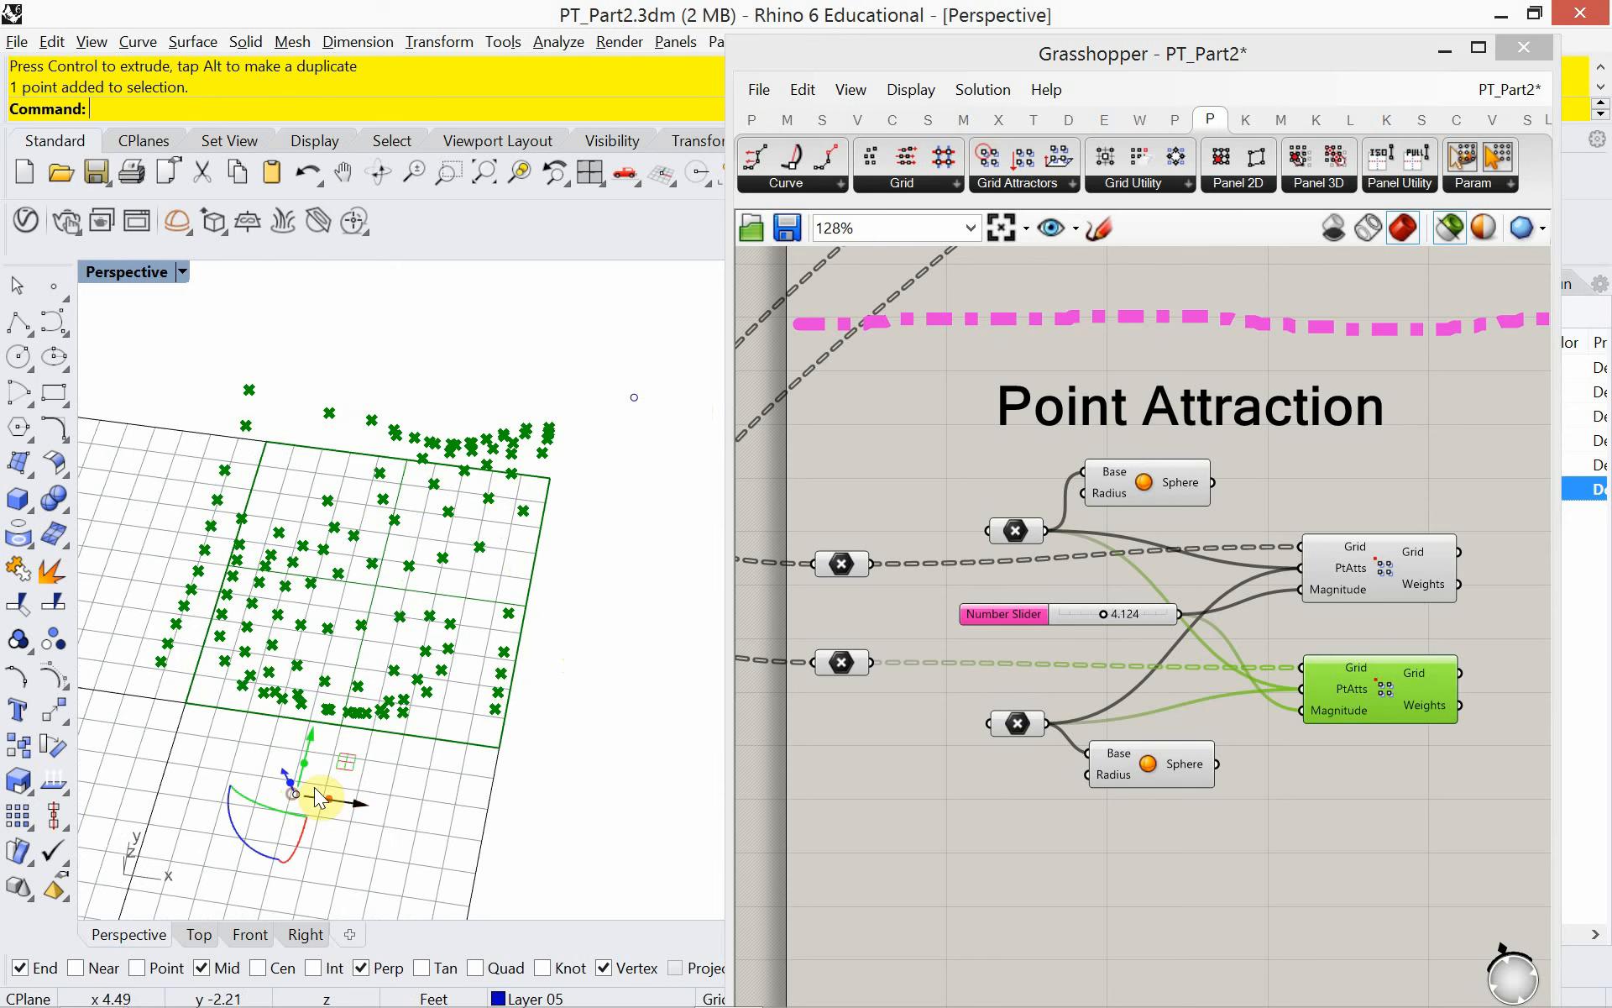
pyautogui.moveTo(345, 765); pyautogui.dragTo(157, 754)
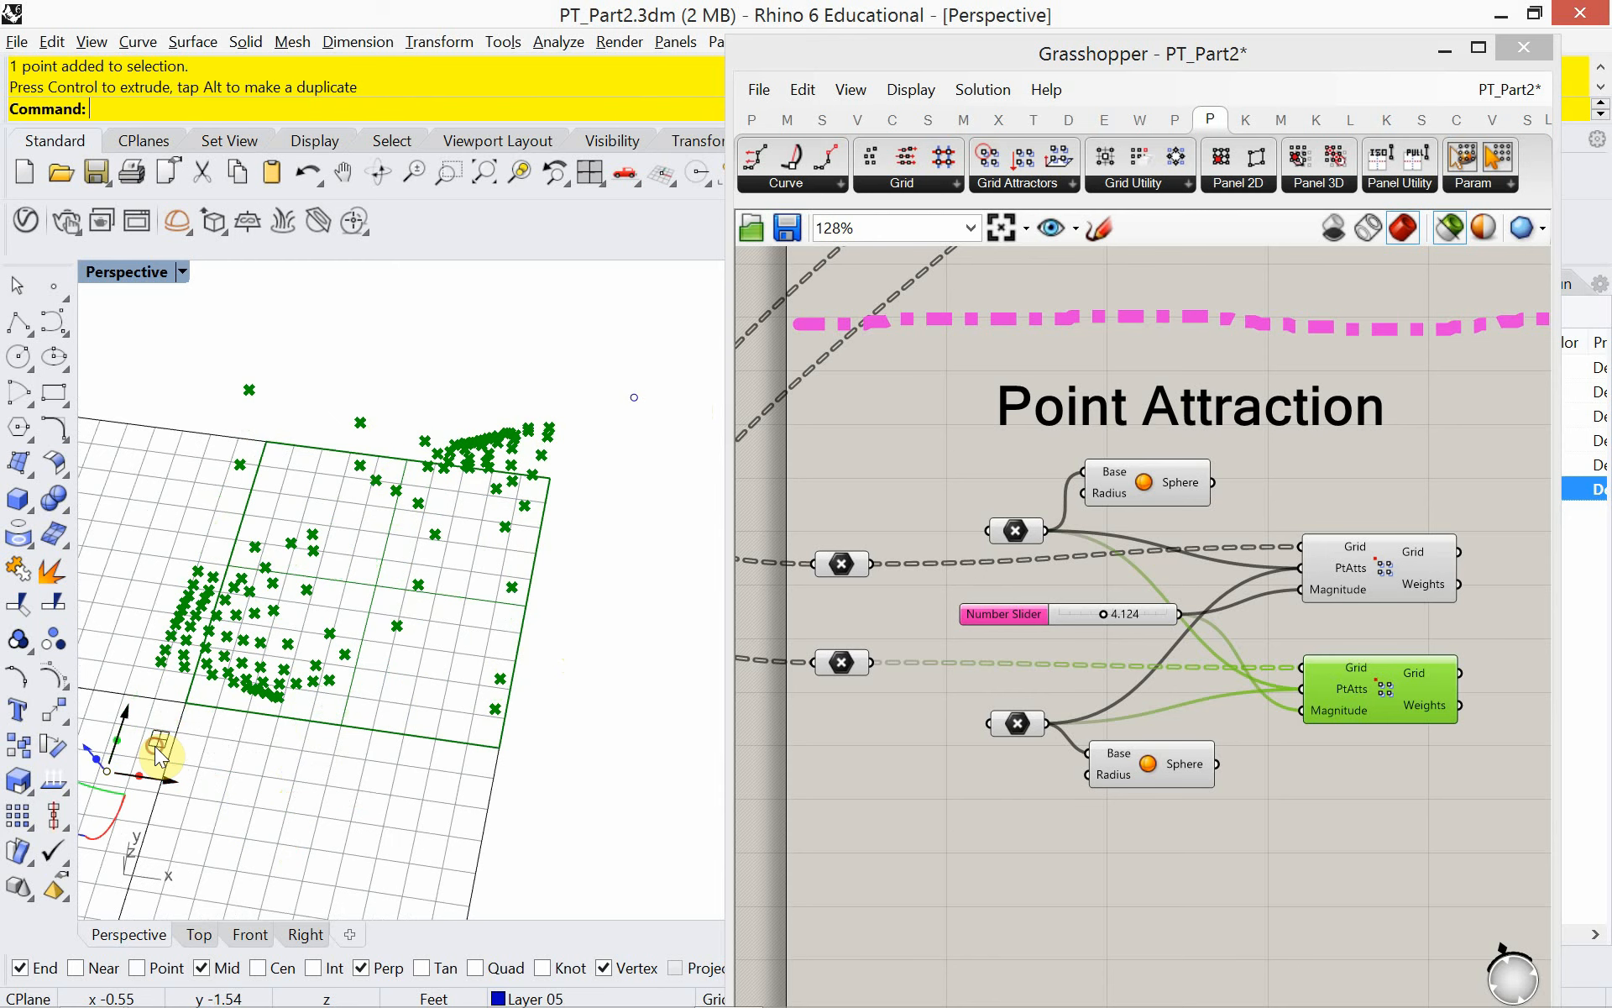
pyautogui.moveTo(915, 724); pyautogui.dragTo(886, 724, button='right')
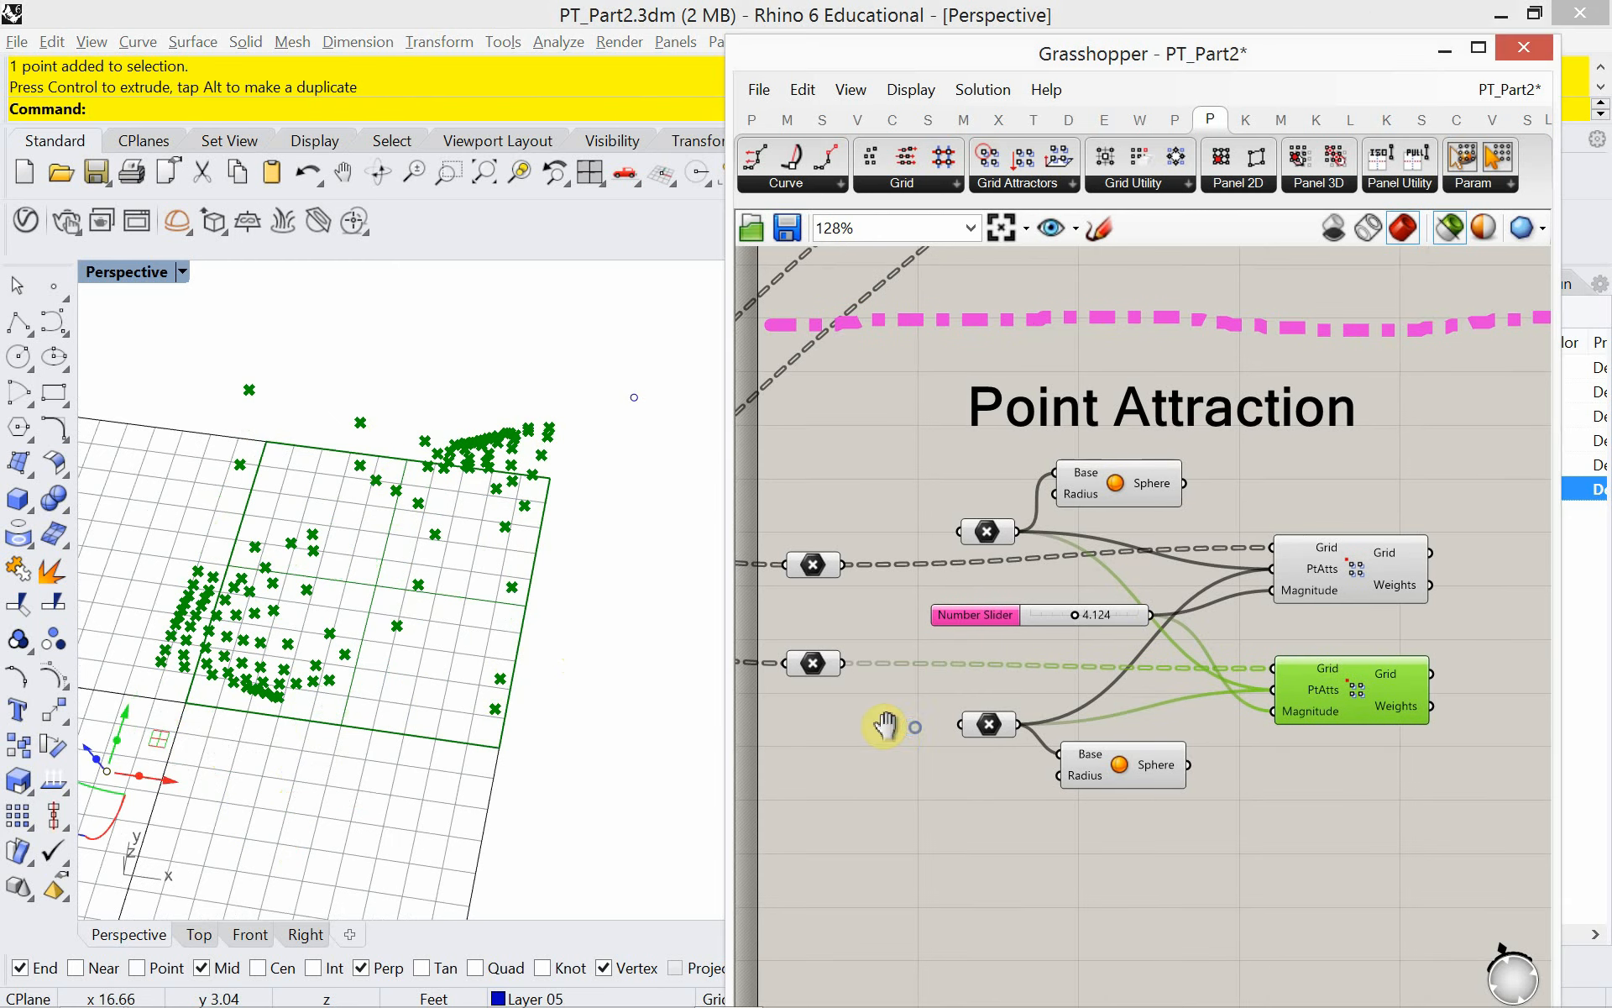
pyautogui.moveTo(1077, 619); pyautogui.dragTo(1059, 619)
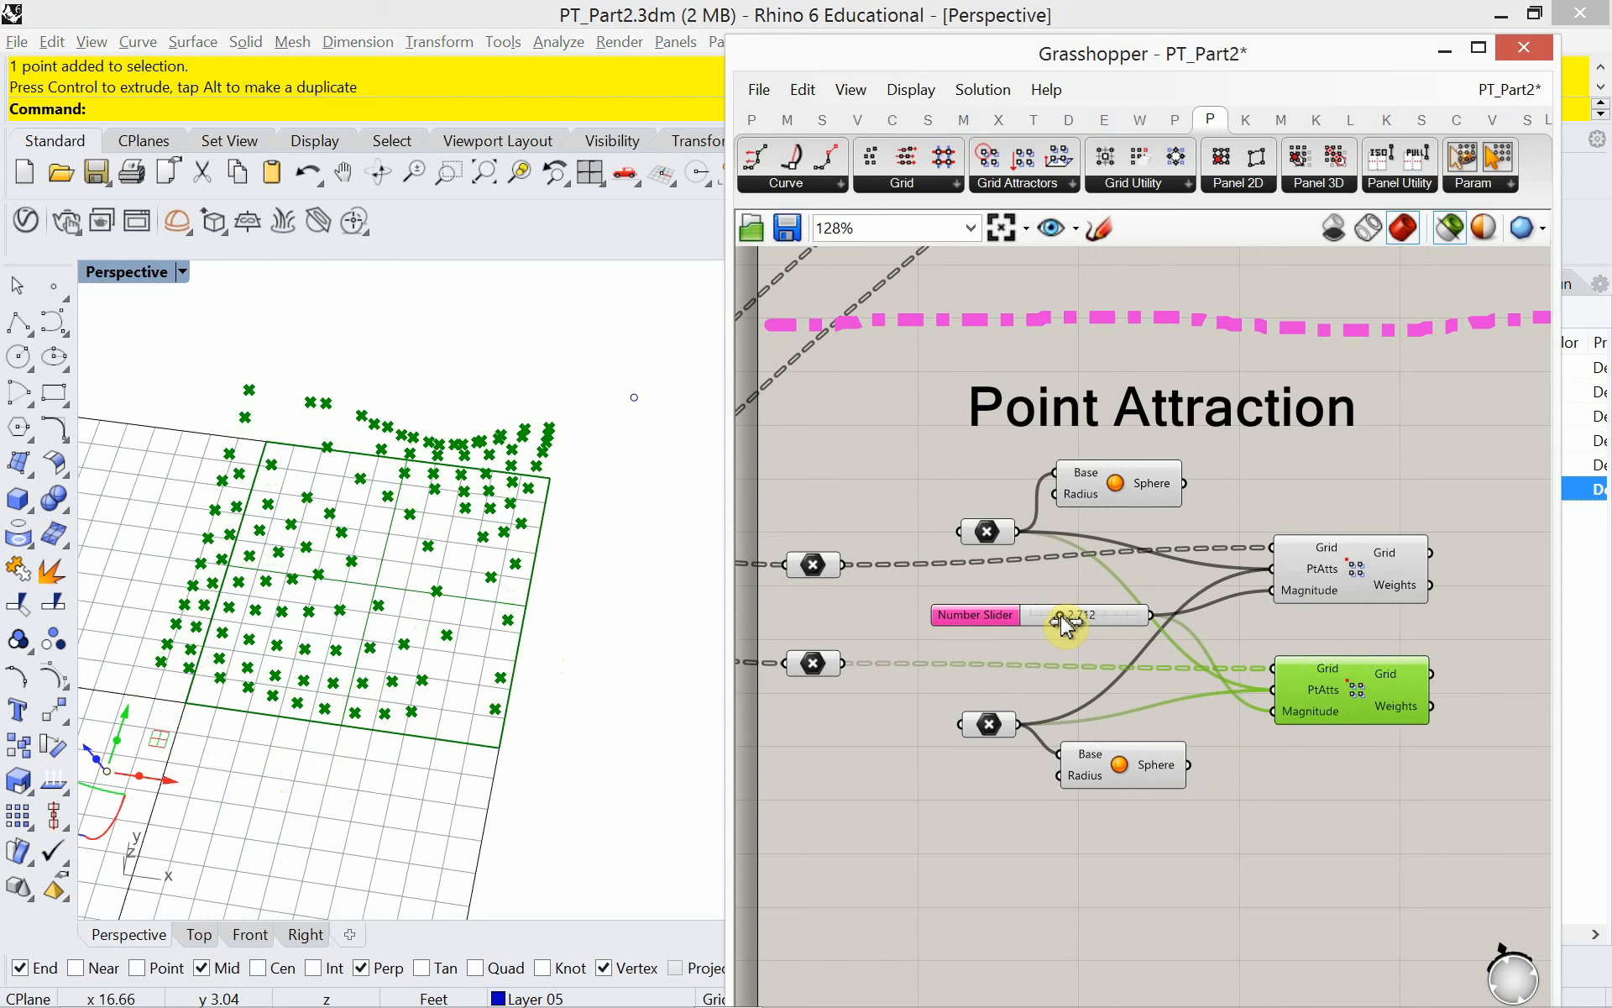
# - Add a PanelingTools Morph 3D component beyond the outputs of the two Point Attraction components
pyautogui.moveTo(1189, 733); pyautogui.dragTo(1071, 681, button='right')
pyautogui.scroll(-2, 1092, 695)
pyautogui.scroll(-1, 1040, 684)
pyautogui.scroll(2, 1028, 719)
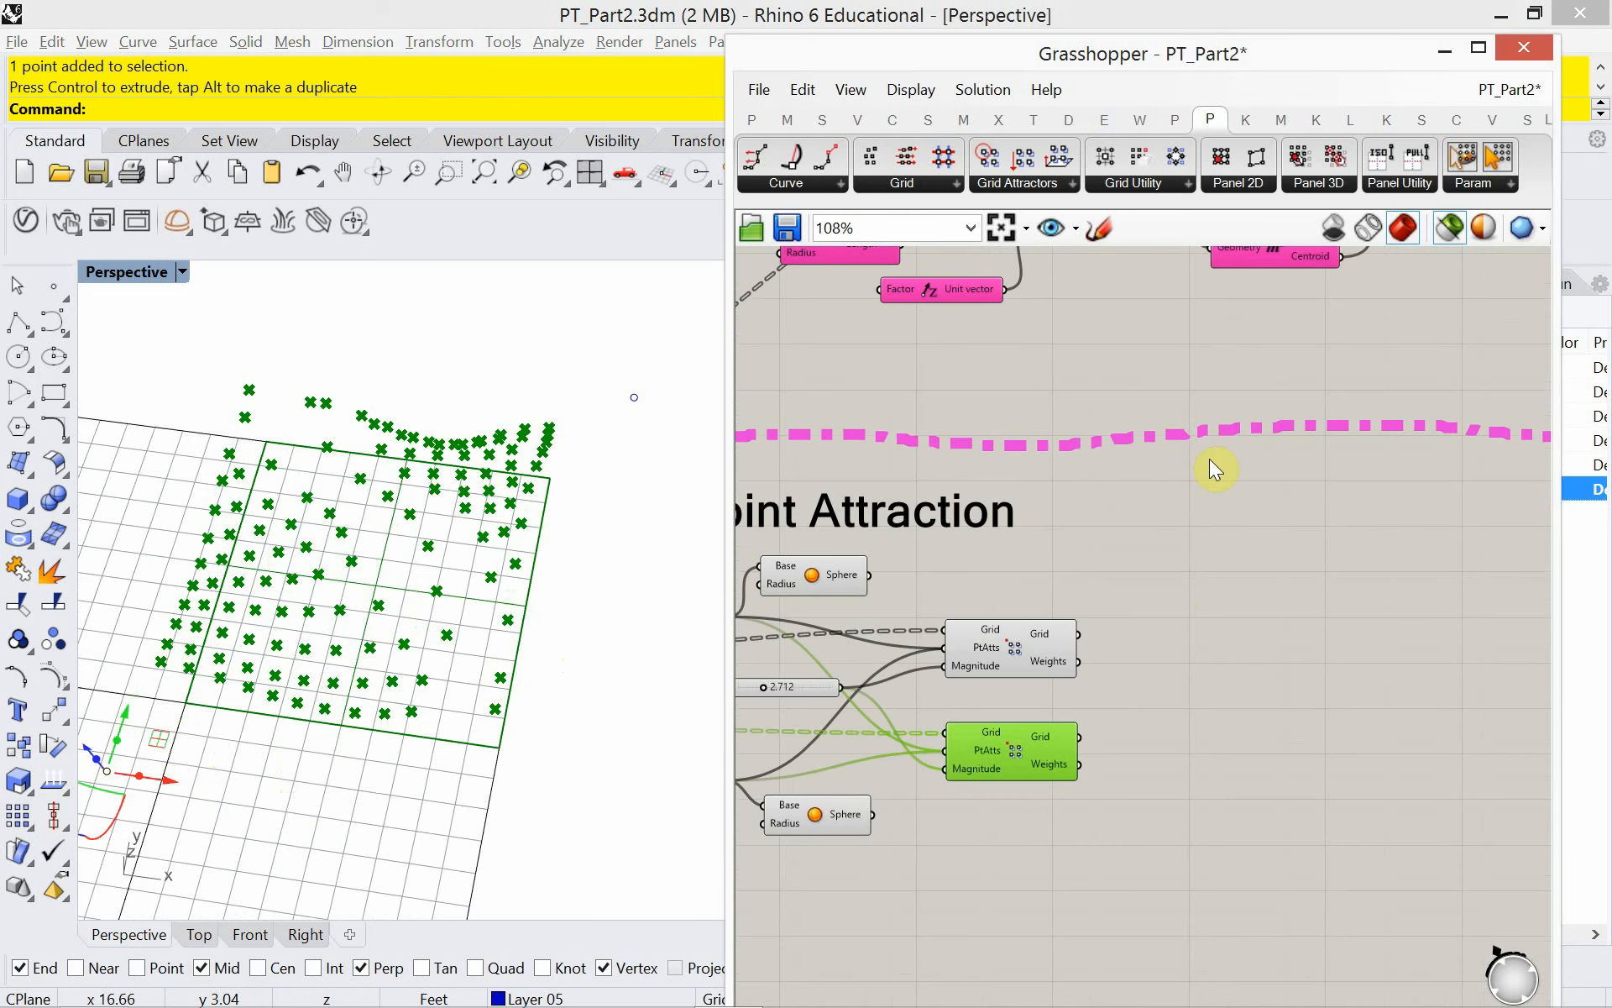
pyautogui.click(1312, 184)
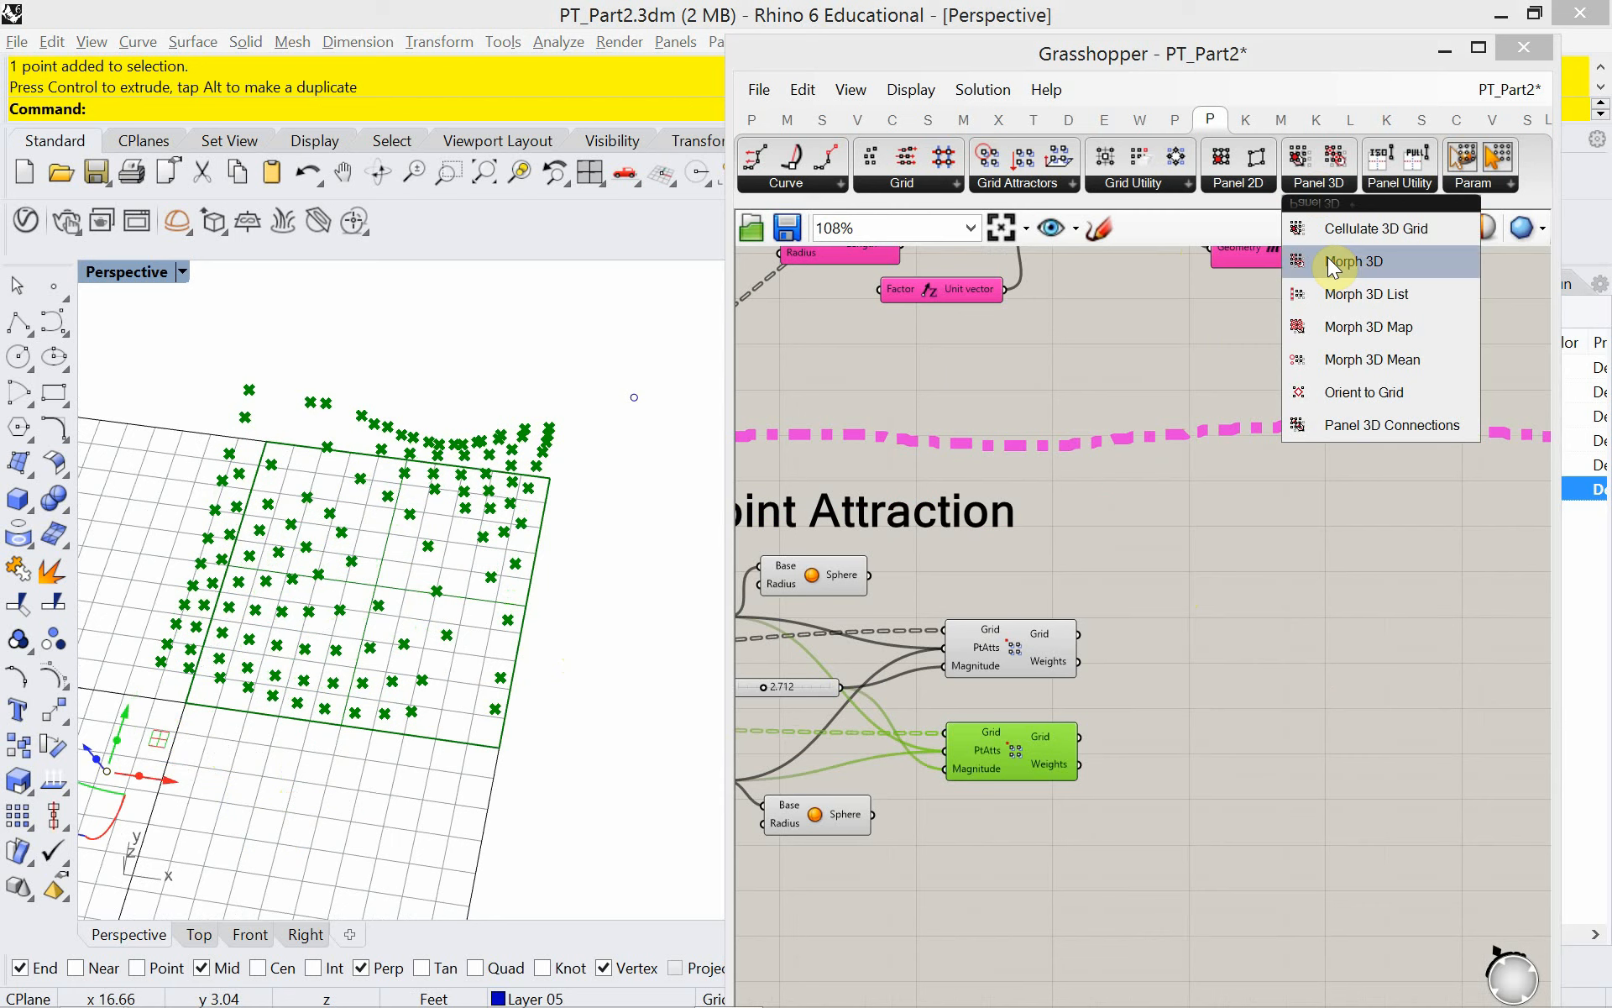
pyautogui.moveTo(1332, 260); pyautogui.dragTo(1236, 690)
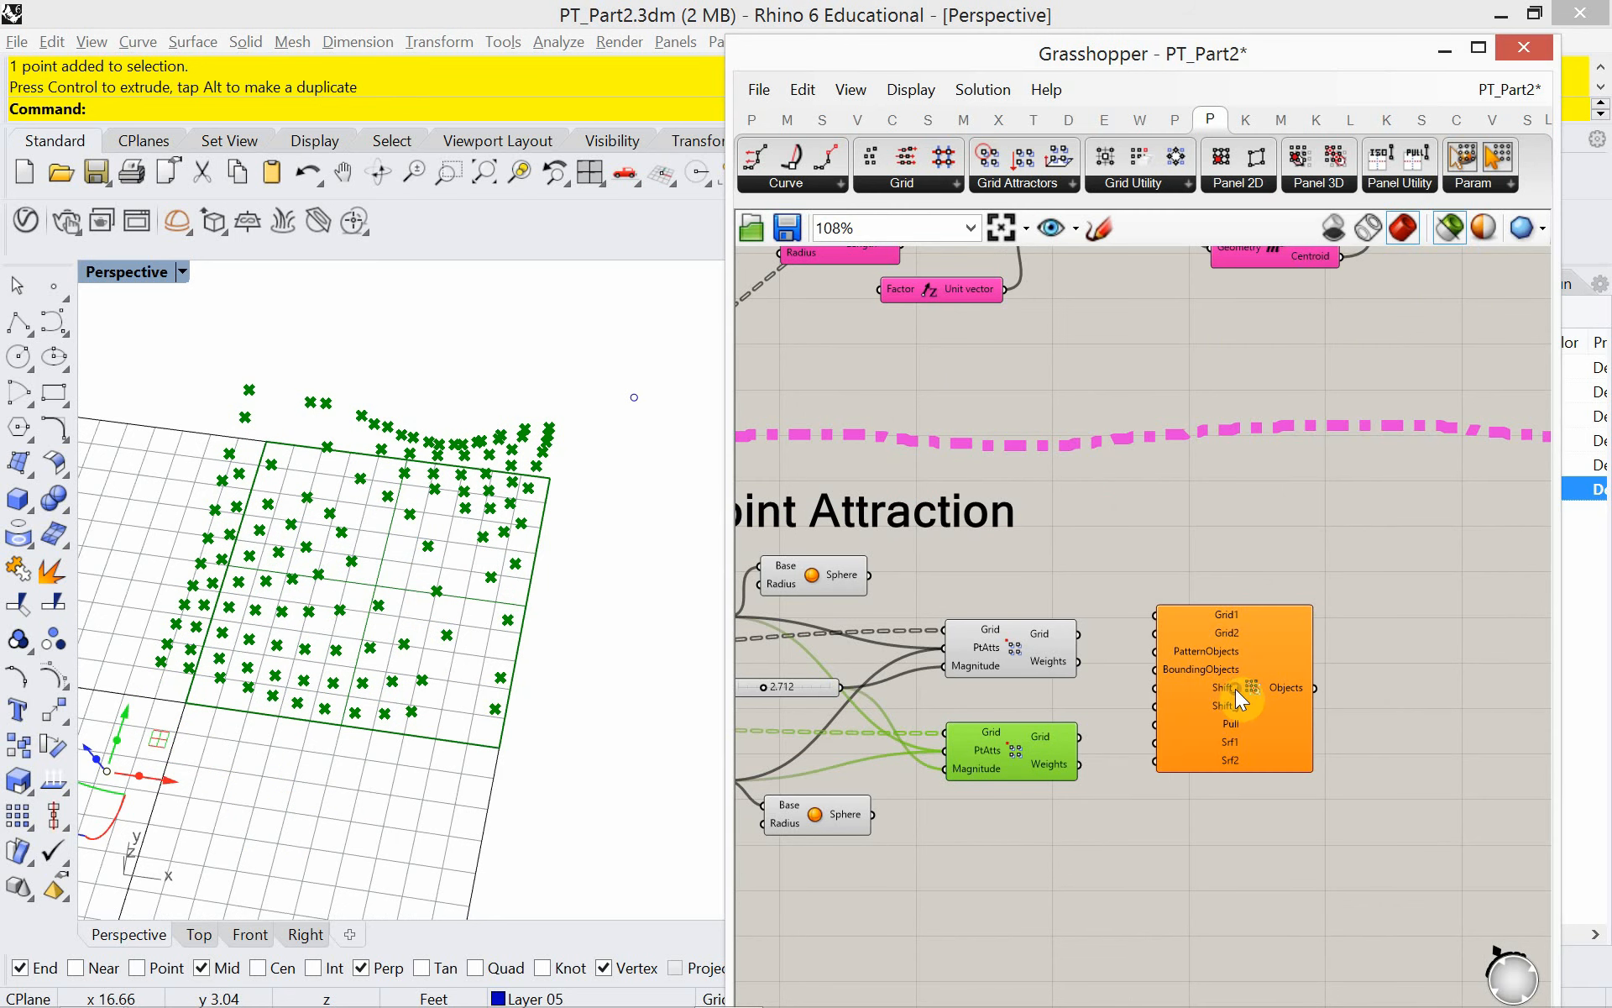
pyautogui.scroll(3, 1130, 748)
pyautogui.click(1247, 766)
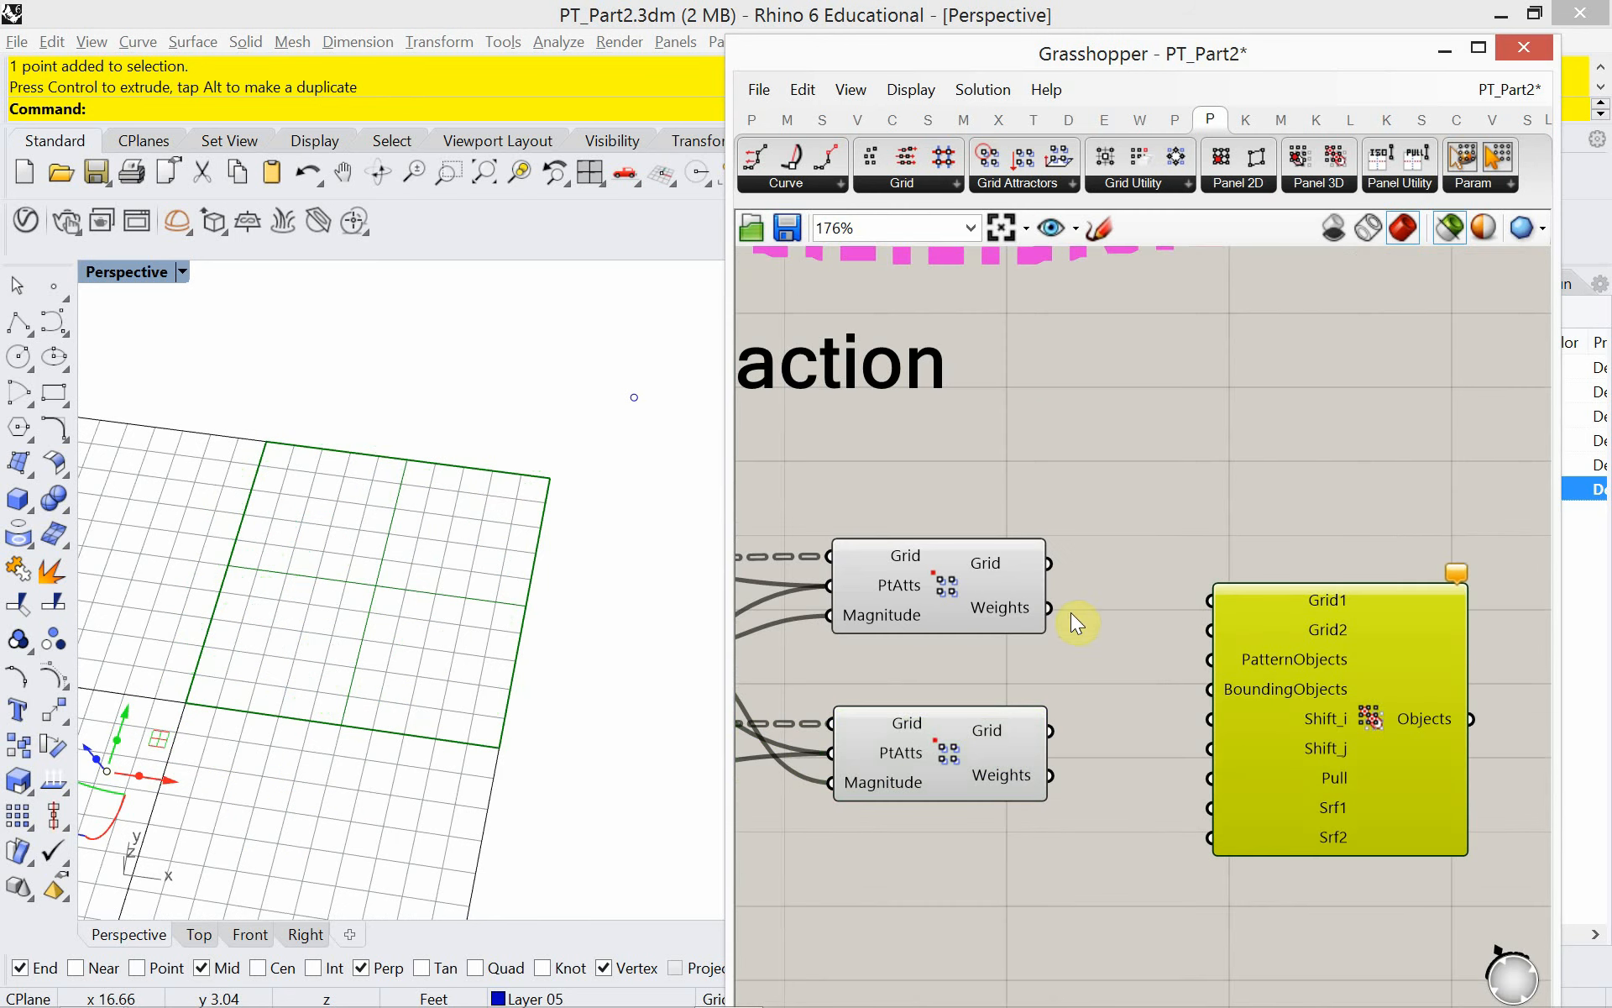
# - Connect the upper Point Attraction's Grid output to Morph 3D's Grid1 and the lower one's Grid output to Grid2
pyautogui.moveTo(1050, 563); pyautogui.dragTo(1210, 601)
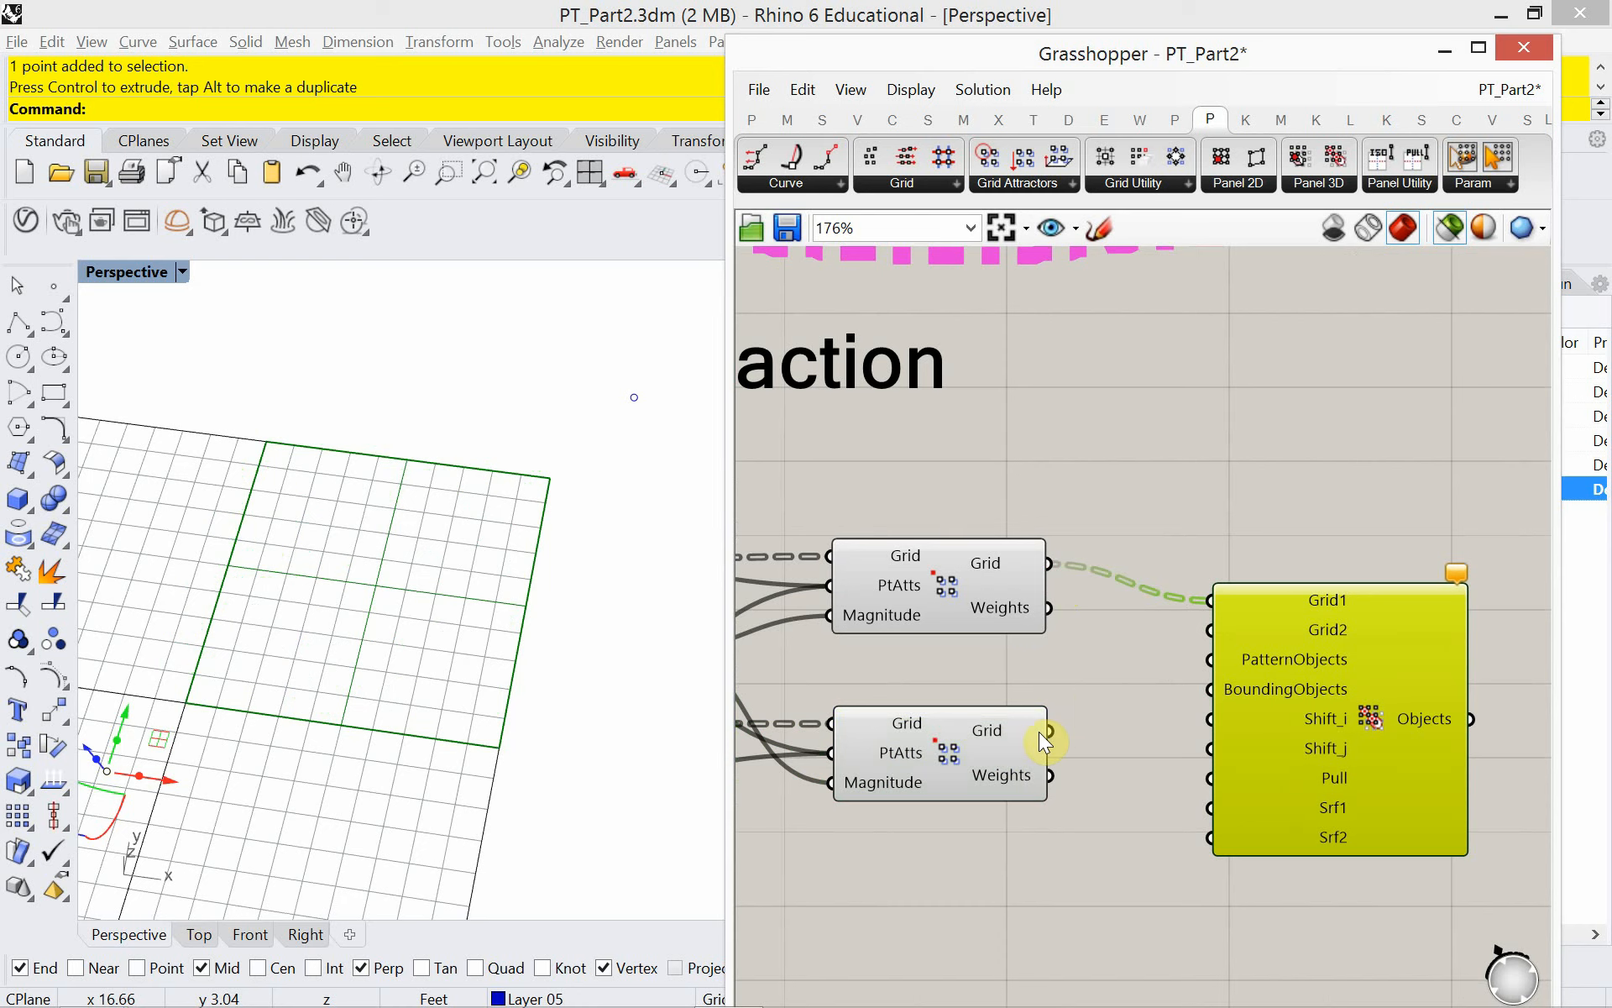
pyautogui.moveTo(1049, 730); pyautogui.dragTo(1210, 630)
pyautogui.scroll(-4, 1184, 571)
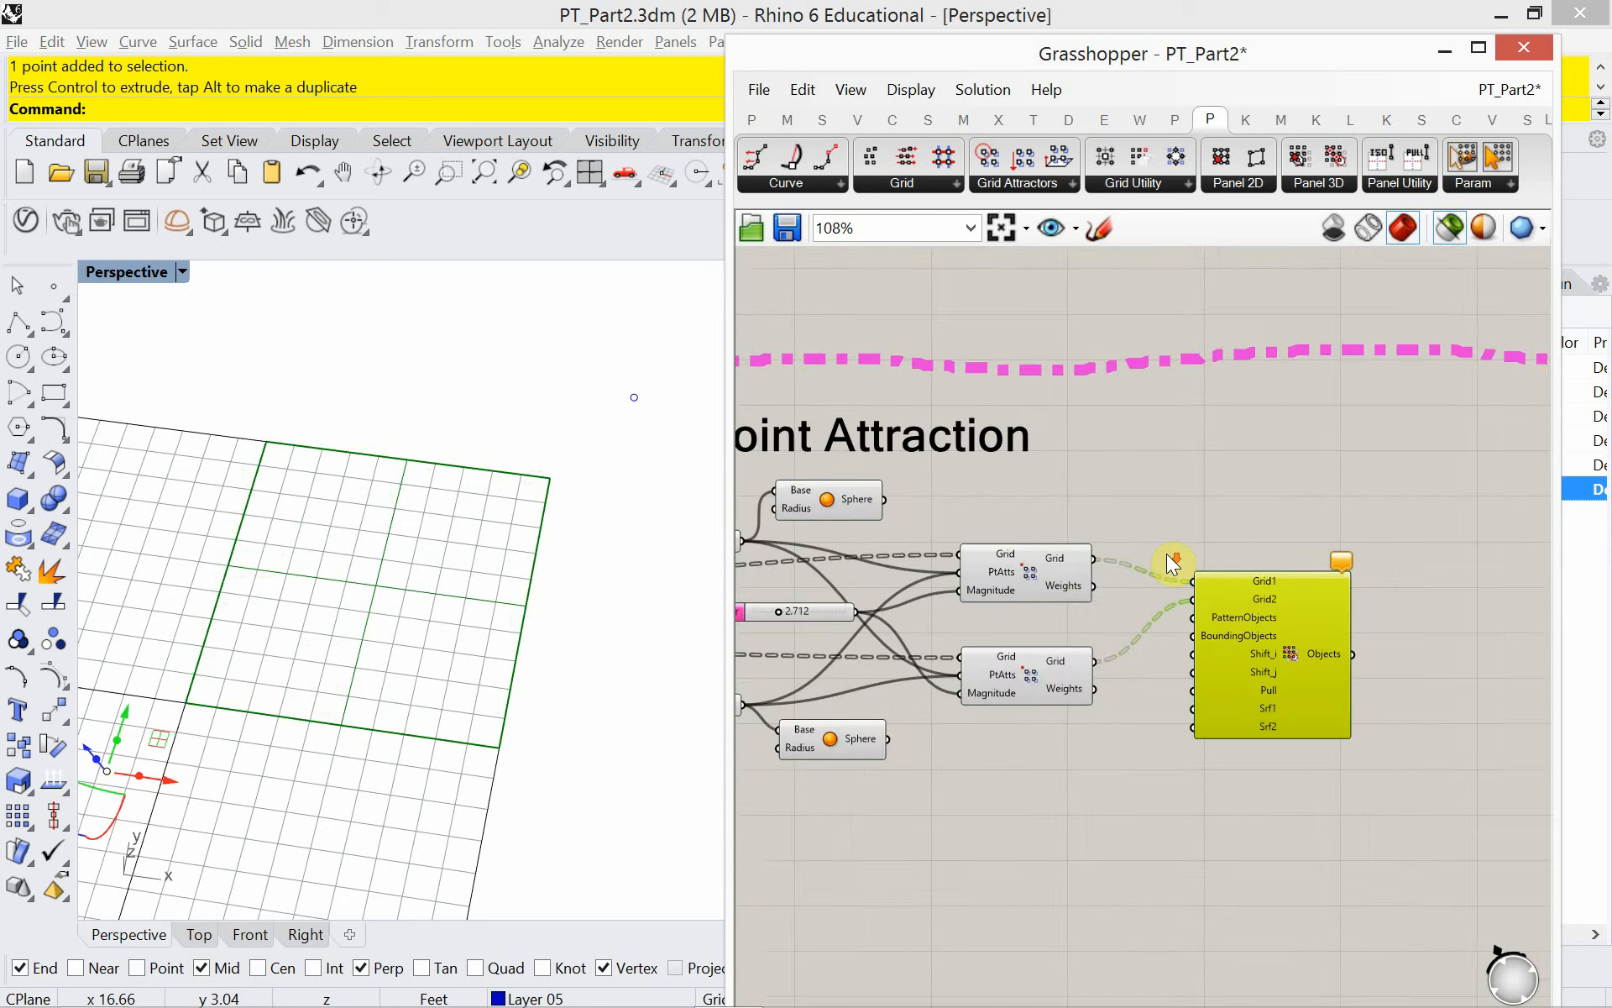
pyautogui.scroll(5, 1216, 515)
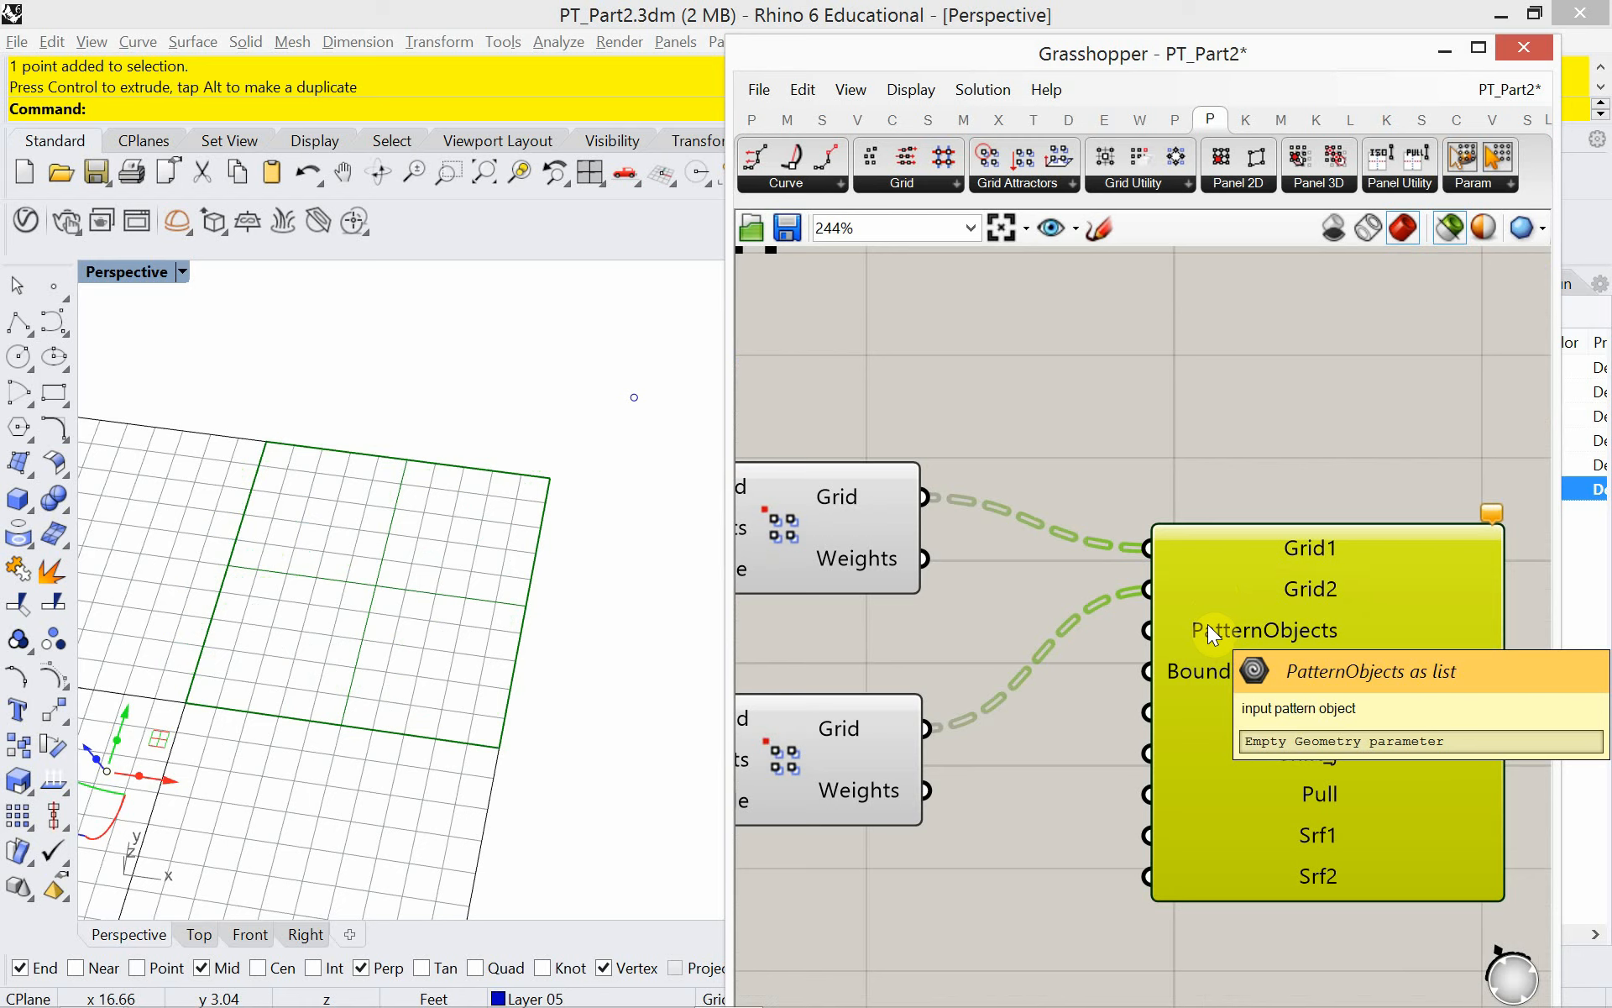
pyautogui.scroll(-3, 1107, 662)
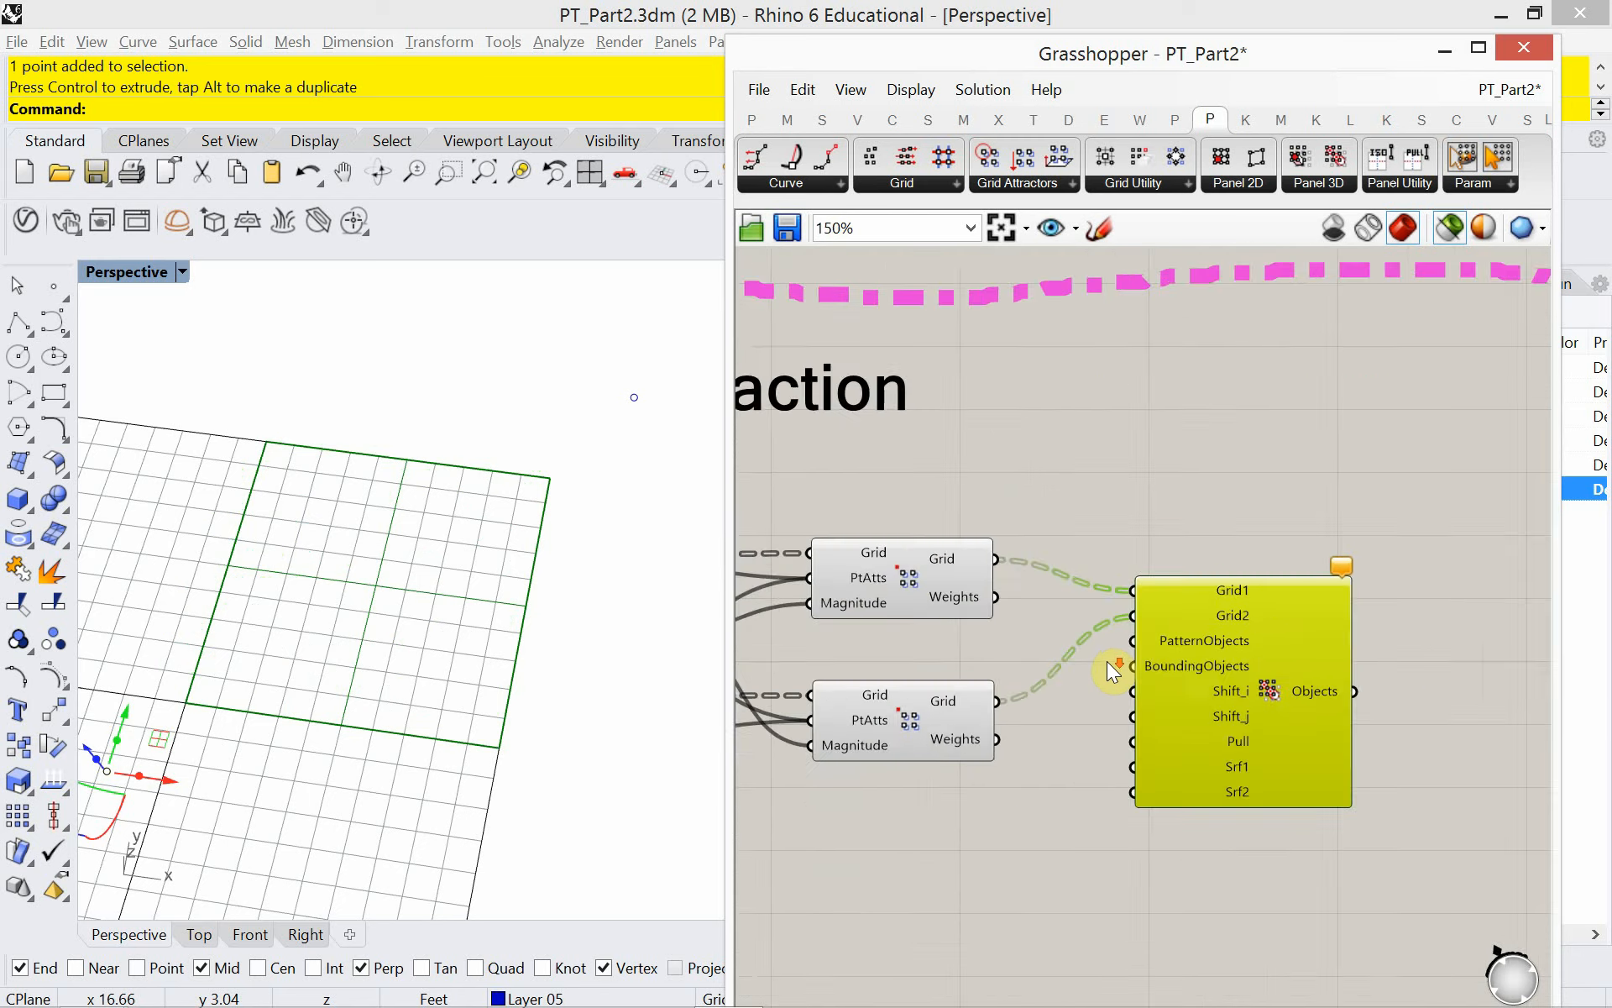
# - Examine in the viewport the tapered unit generated by the Loft component in the section above Point Attraction
pyautogui.moveTo(1191, 512); pyautogui.dragTo(1119, 702, button='right')
pyautogui.scroll(-3, 1122, 708)
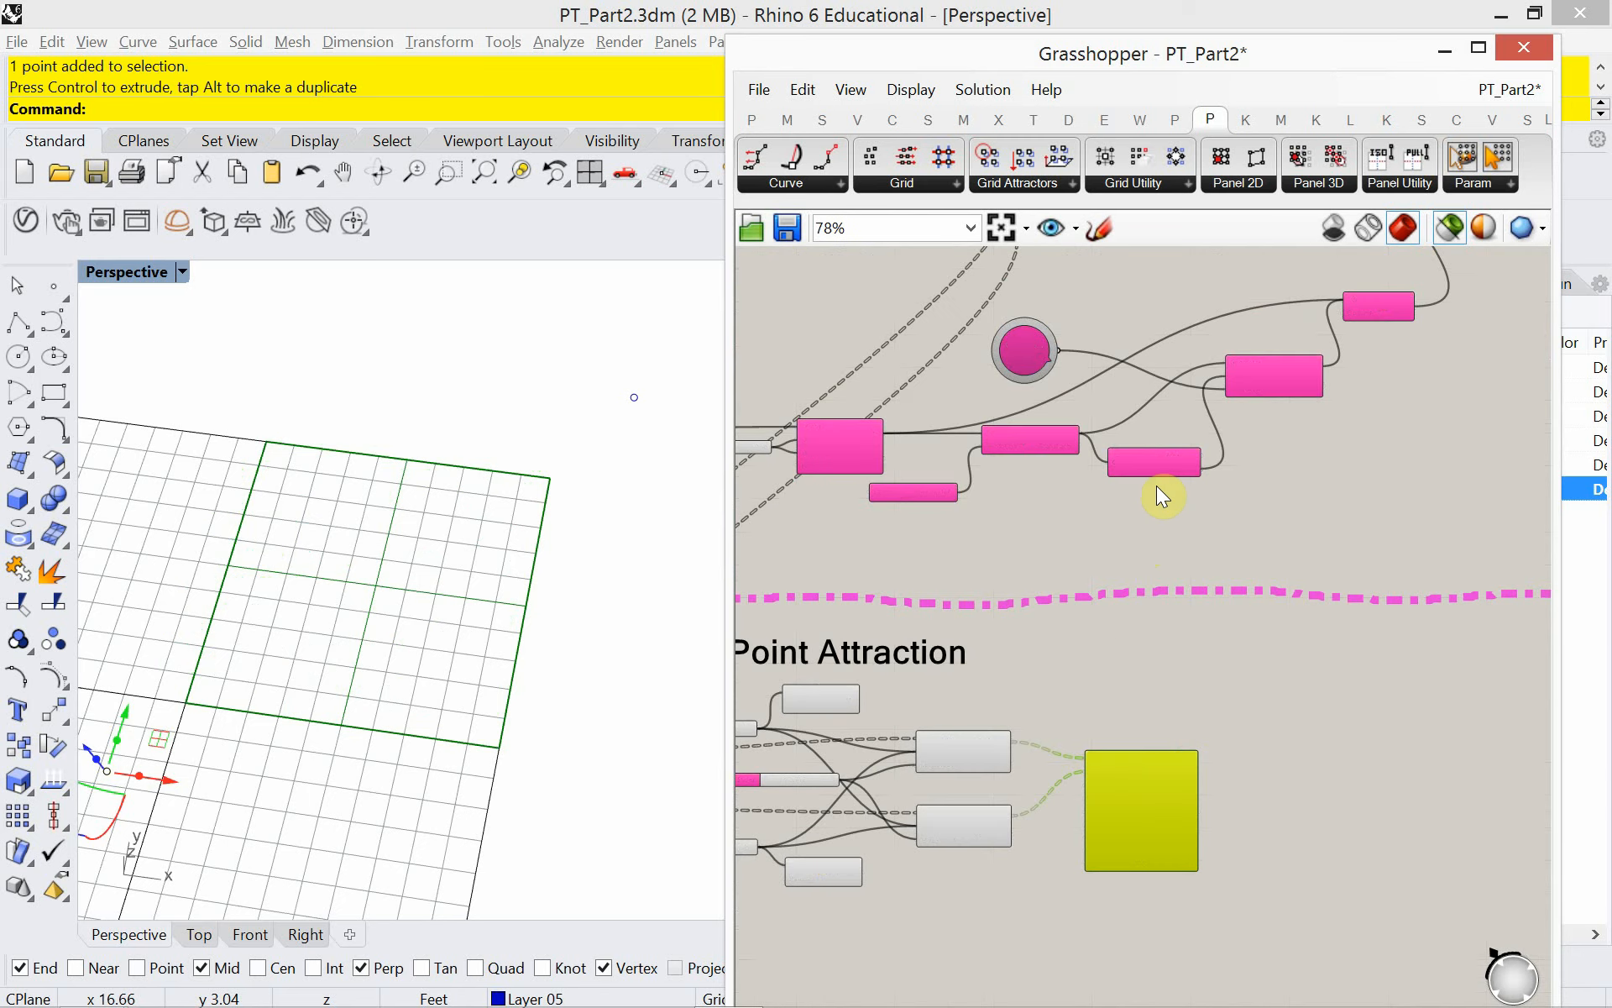
pyautogui.moveTo(1159, 493); pyautogui.dragTo(1039, 628, button='right')
pyautogui.moveTo(1222, 522); pyautogui.dragTo(1160, 551, button='right')
pyautogui.scroll(3, 1216, 522)
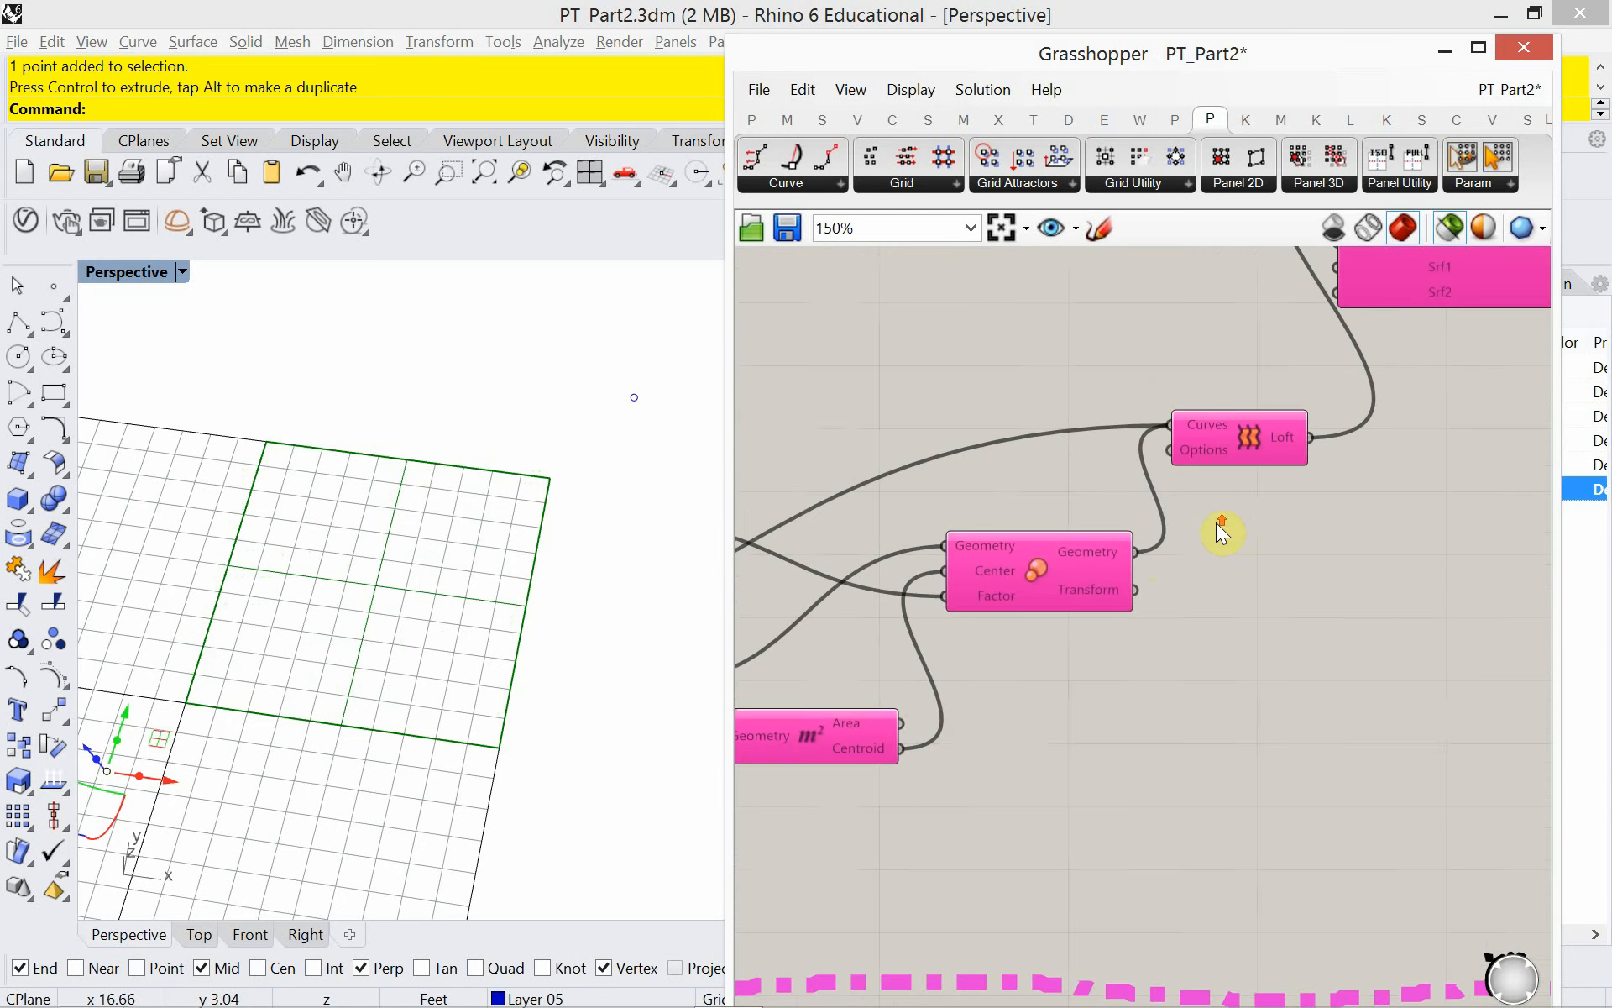
pyautogui.click(1255, 459)
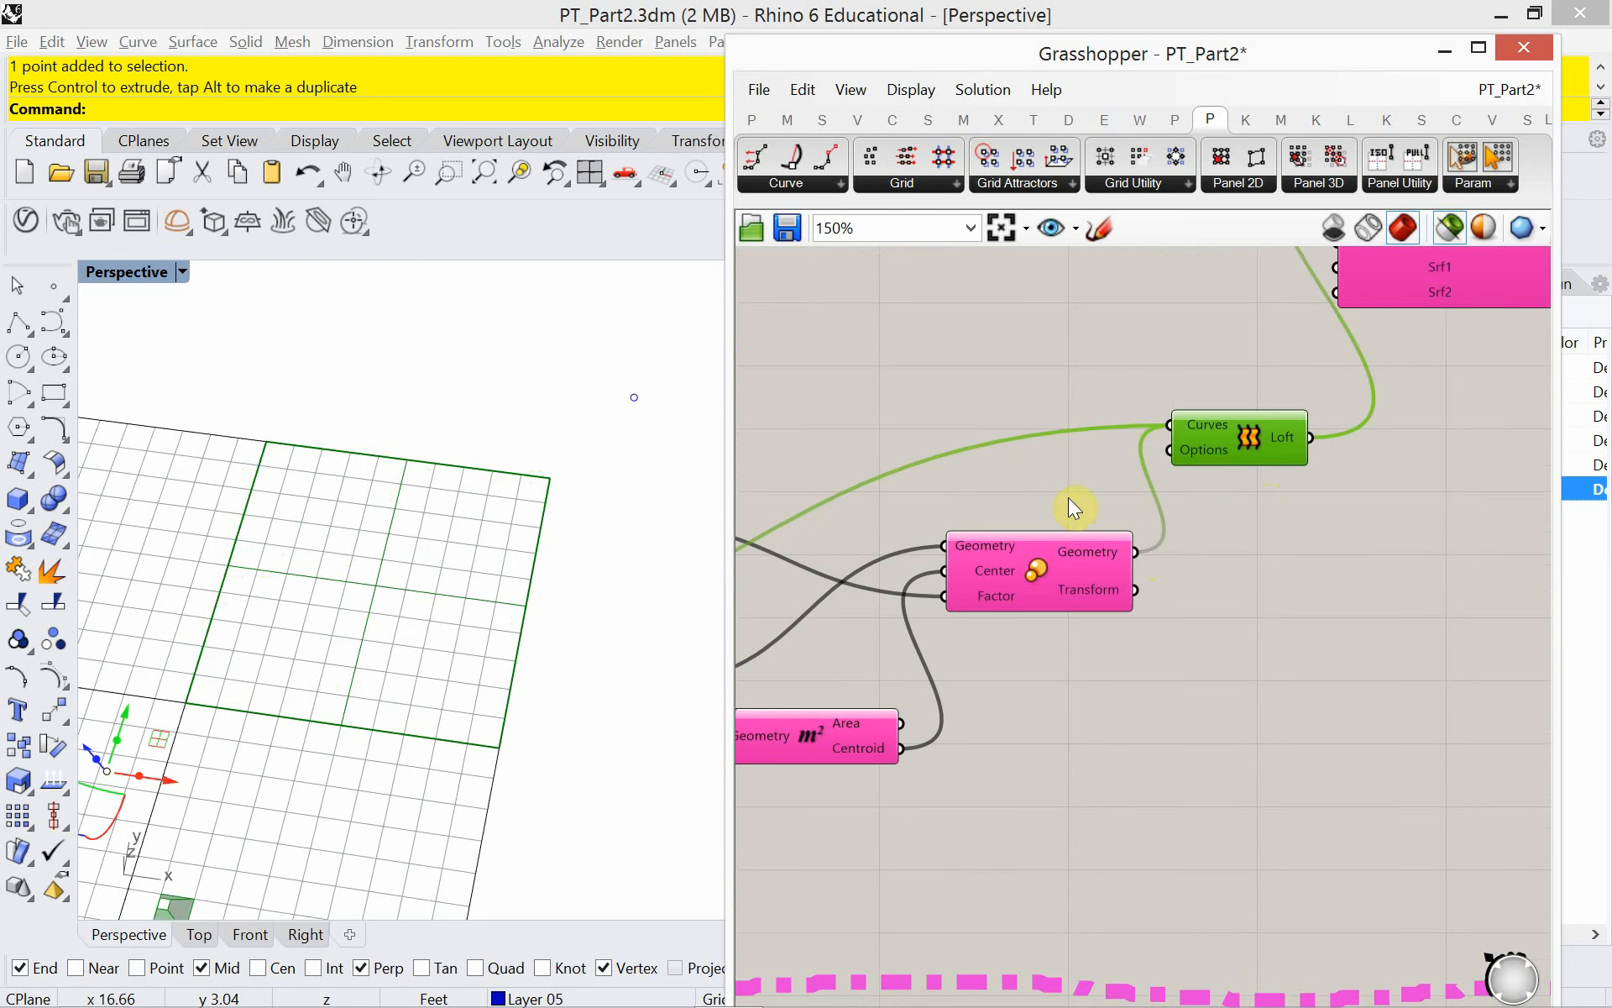
pyautogui.scroll(3, 540, 486)
pyautogui.scroll(3, 252, 689)
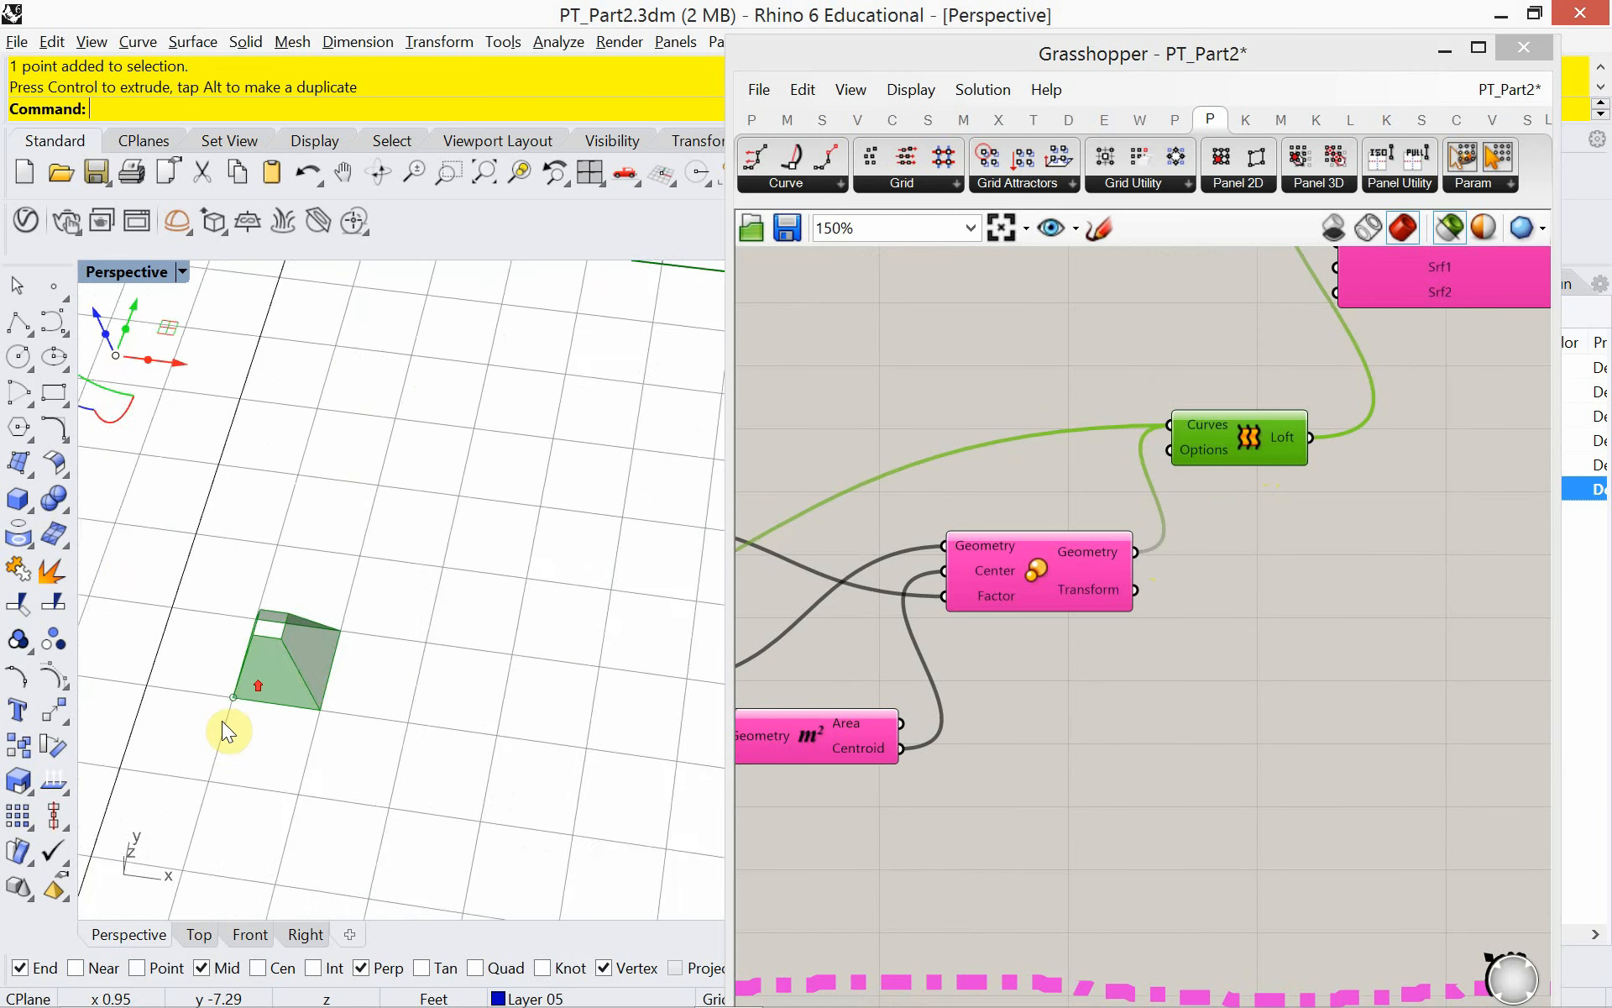
pyautogui.scroll(9, 223, 721)
pyautogui.moveTo(324, 705); pyautogui.dragTo(313, 651, button='right')
pyautogui.keyDown('shift'); pyautogui.moveTo(374, 528); pyautogui.dragTo(370, 789, button='right'); pyautogui.keyUp('shift')
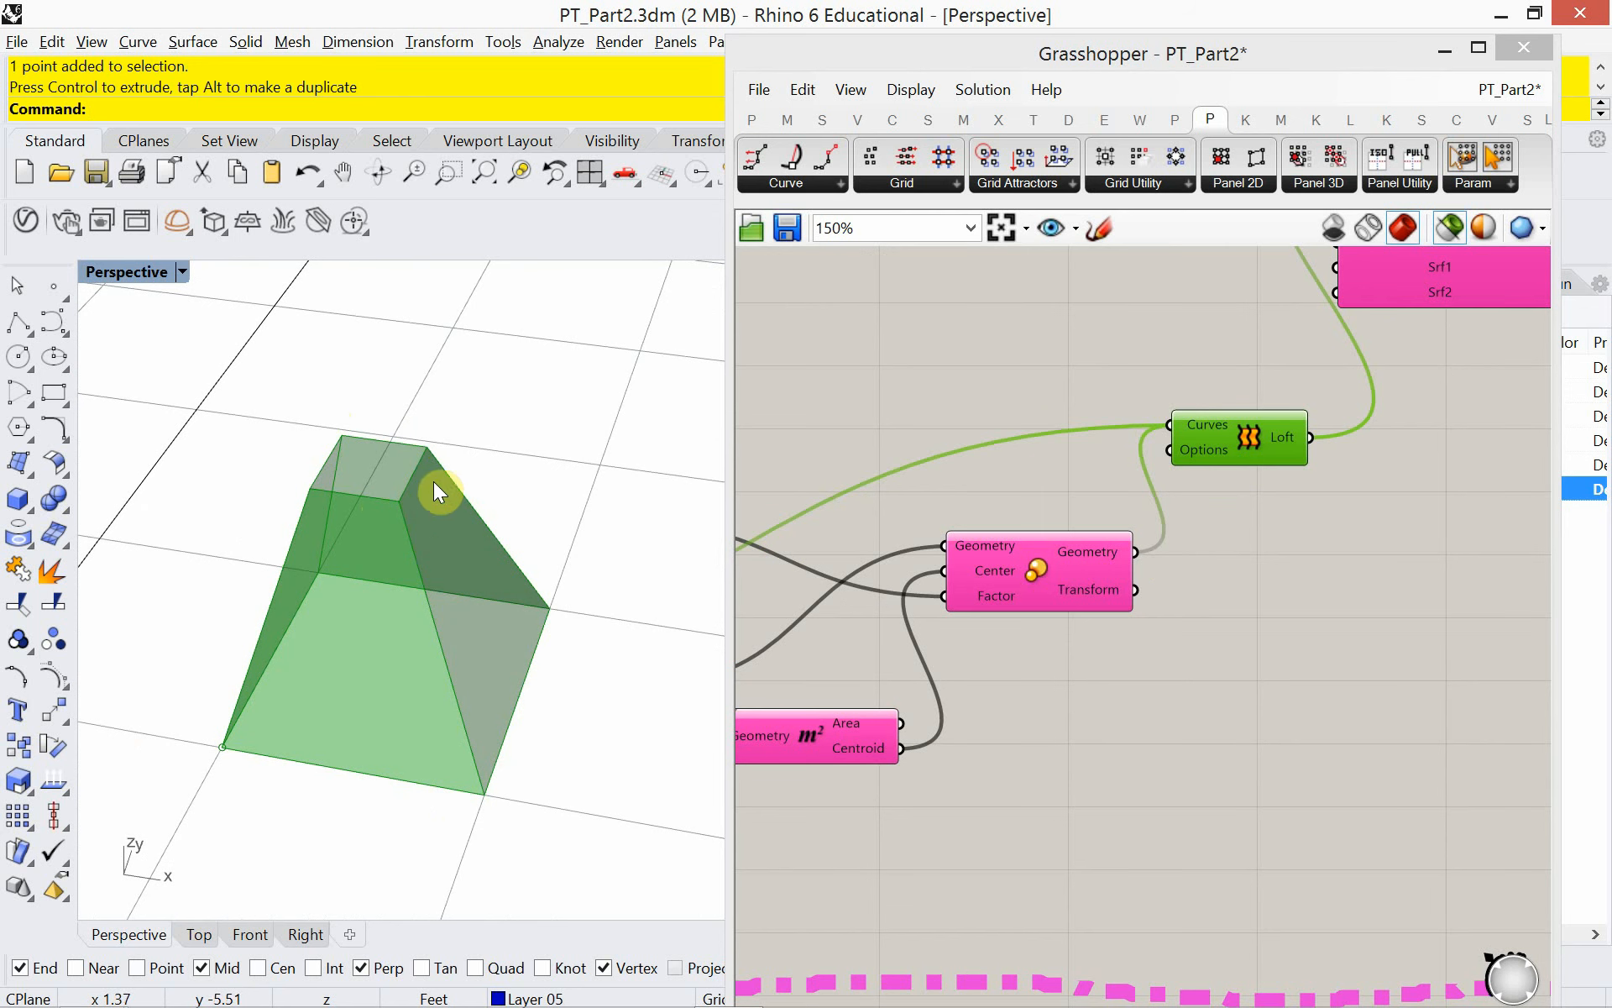
pyautogui.scroll(-3, 425, 546)
pyautogui.scroll(2, 428, 558)
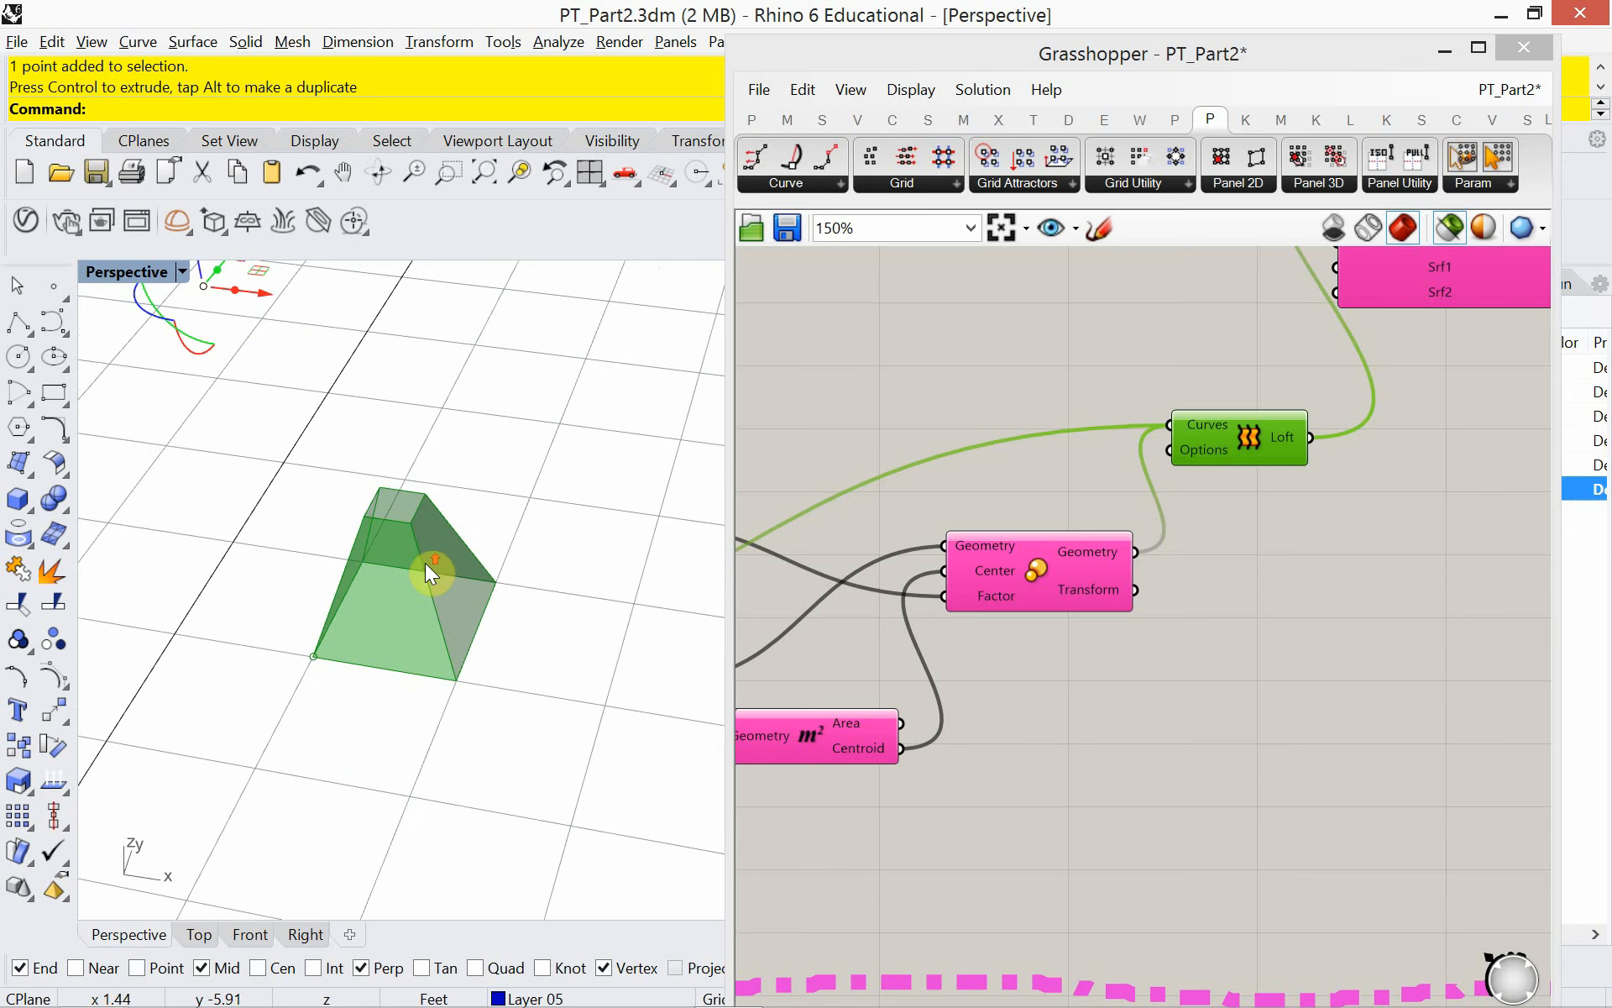
# - Add a Geometry parameter fed by the Loft output and rename it "Unit to Tessellate"
pyautogui.moveTo(1193, 537); pyautogui.dragTo(1062, 557, button='right')
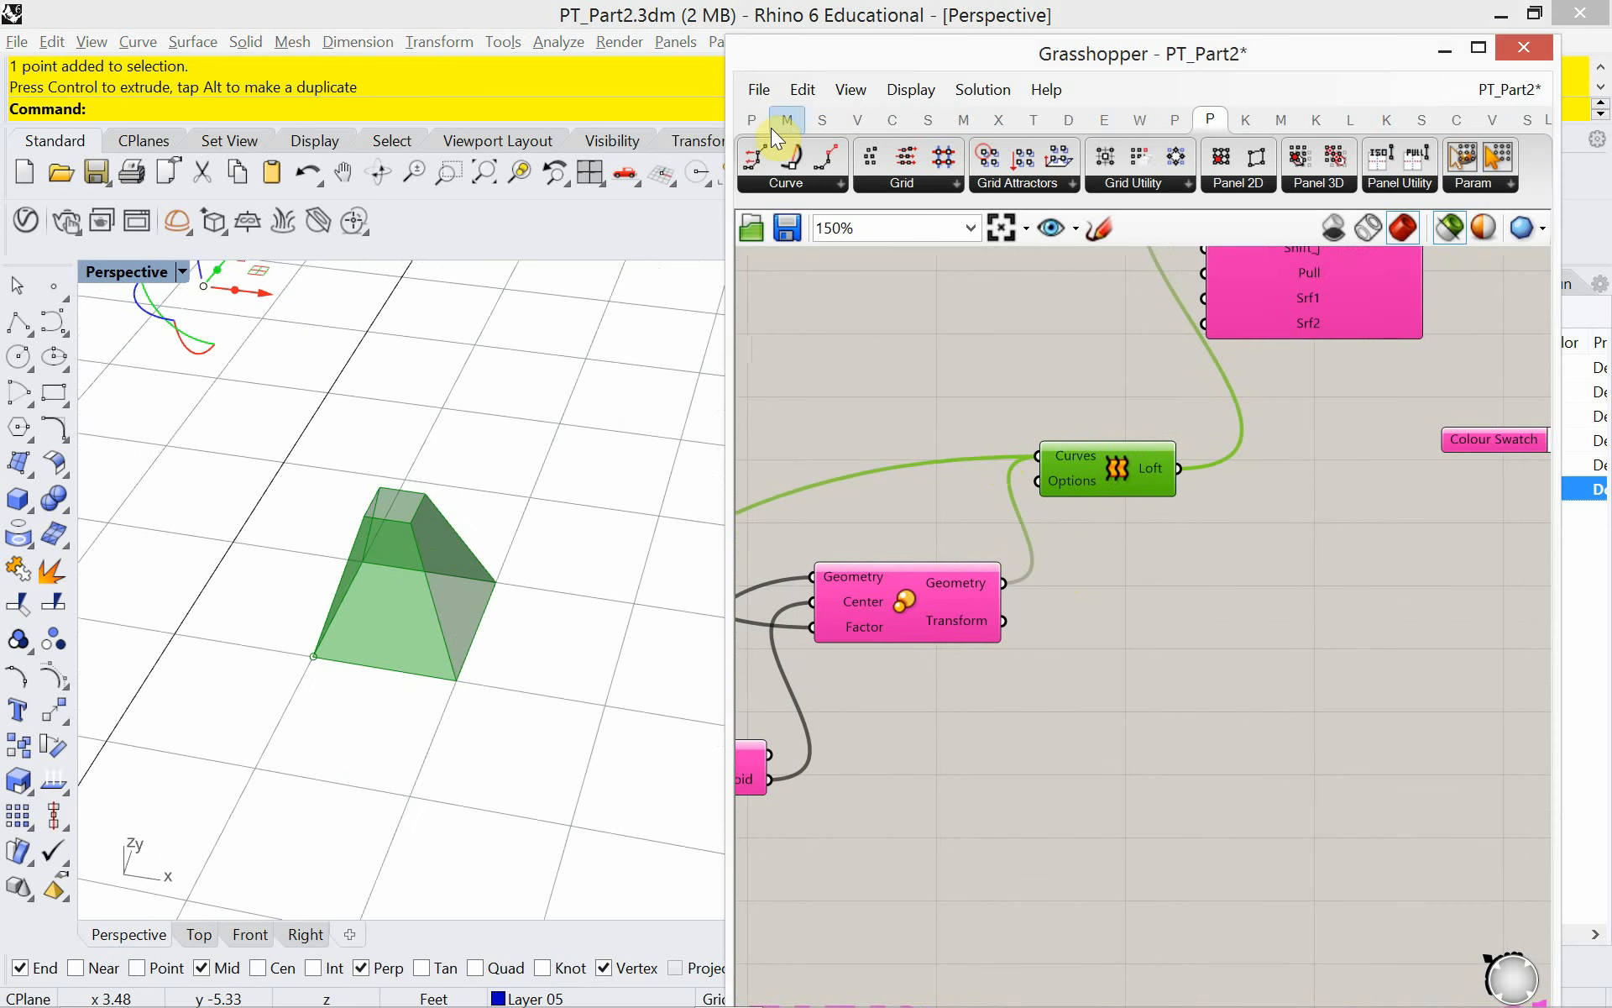
pyautogui.doubleClick(1255, 526)
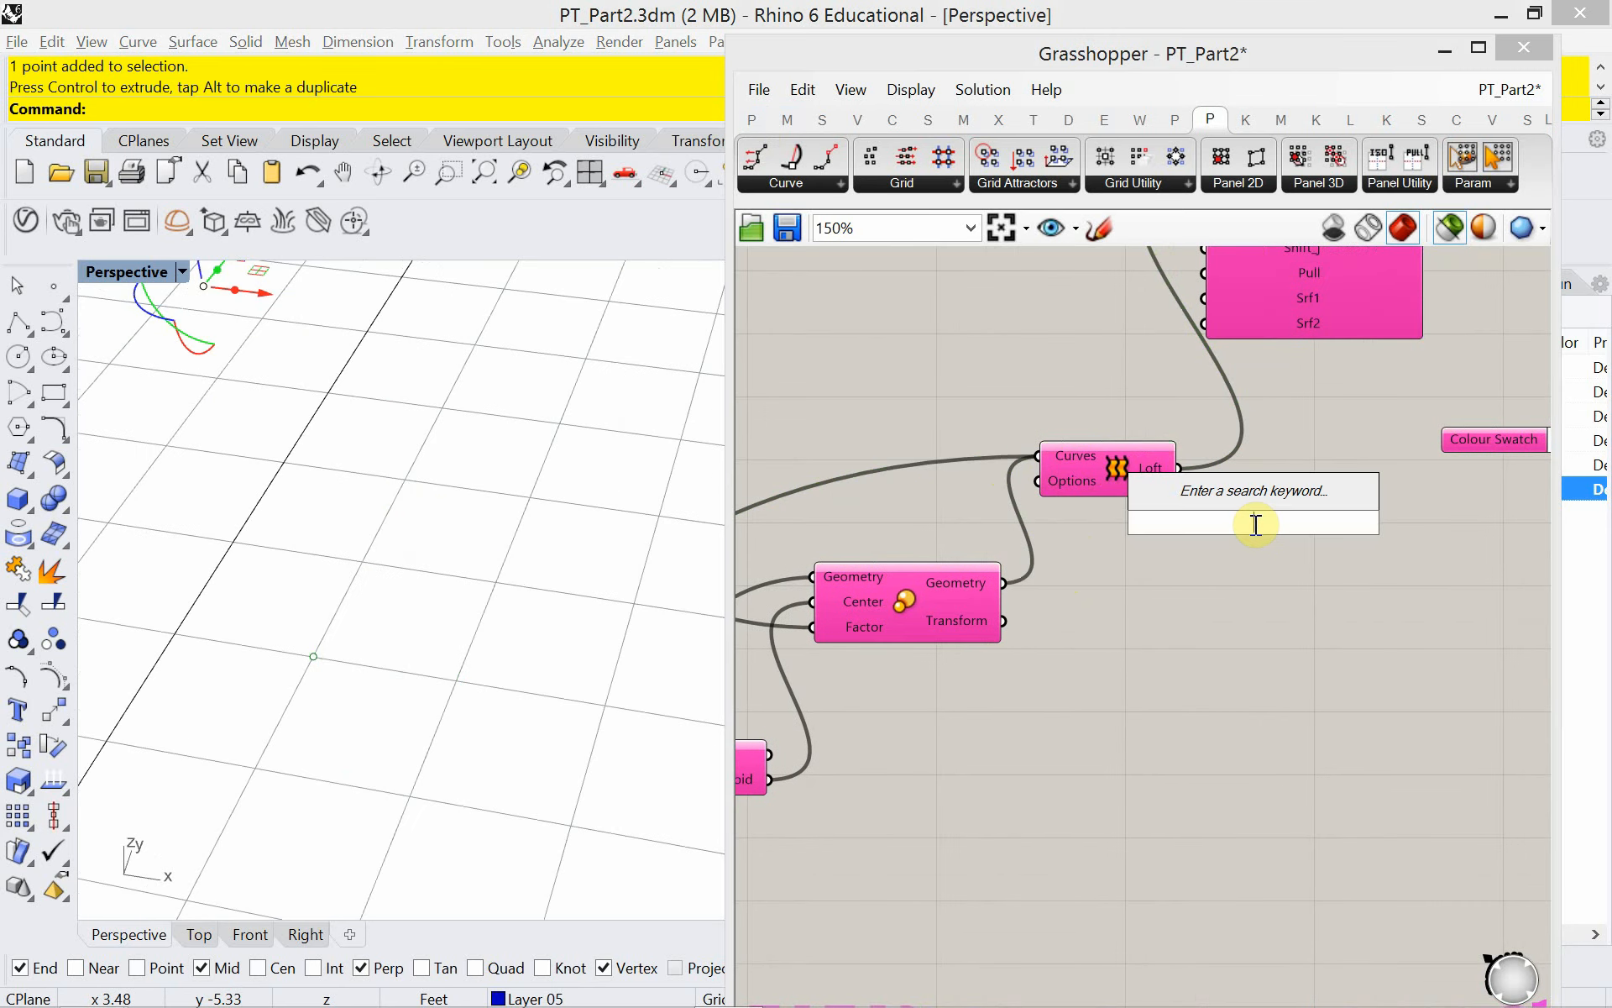
pyautogui.write('geometr')
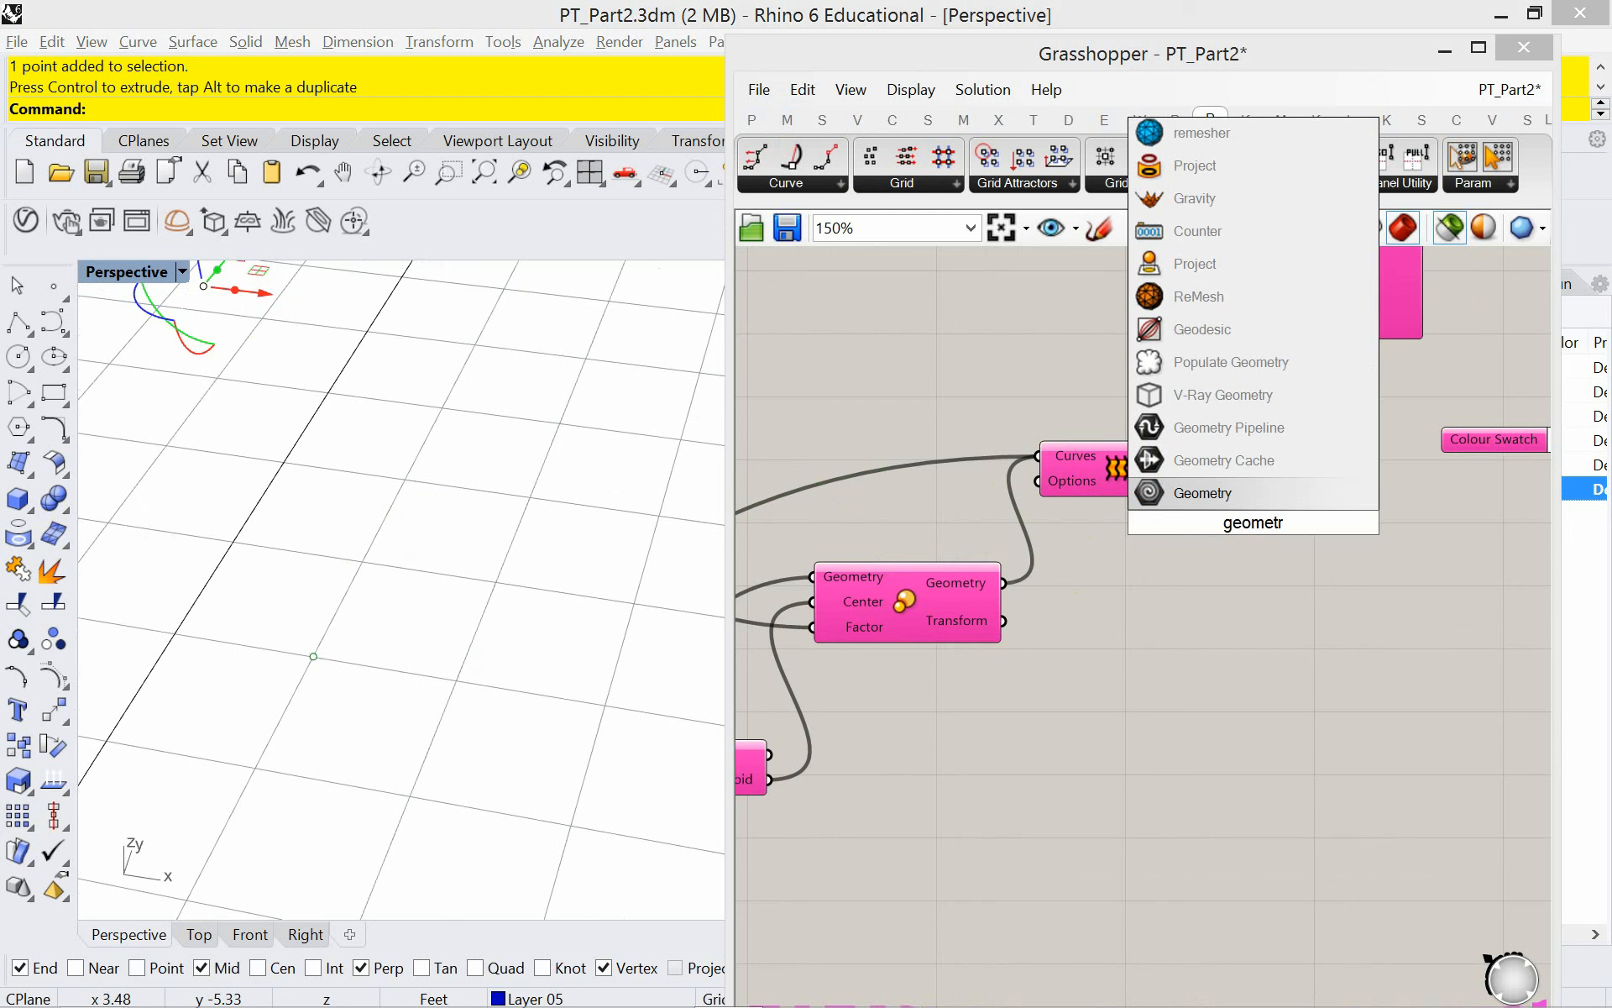
pyautogui.click(1218, 502)
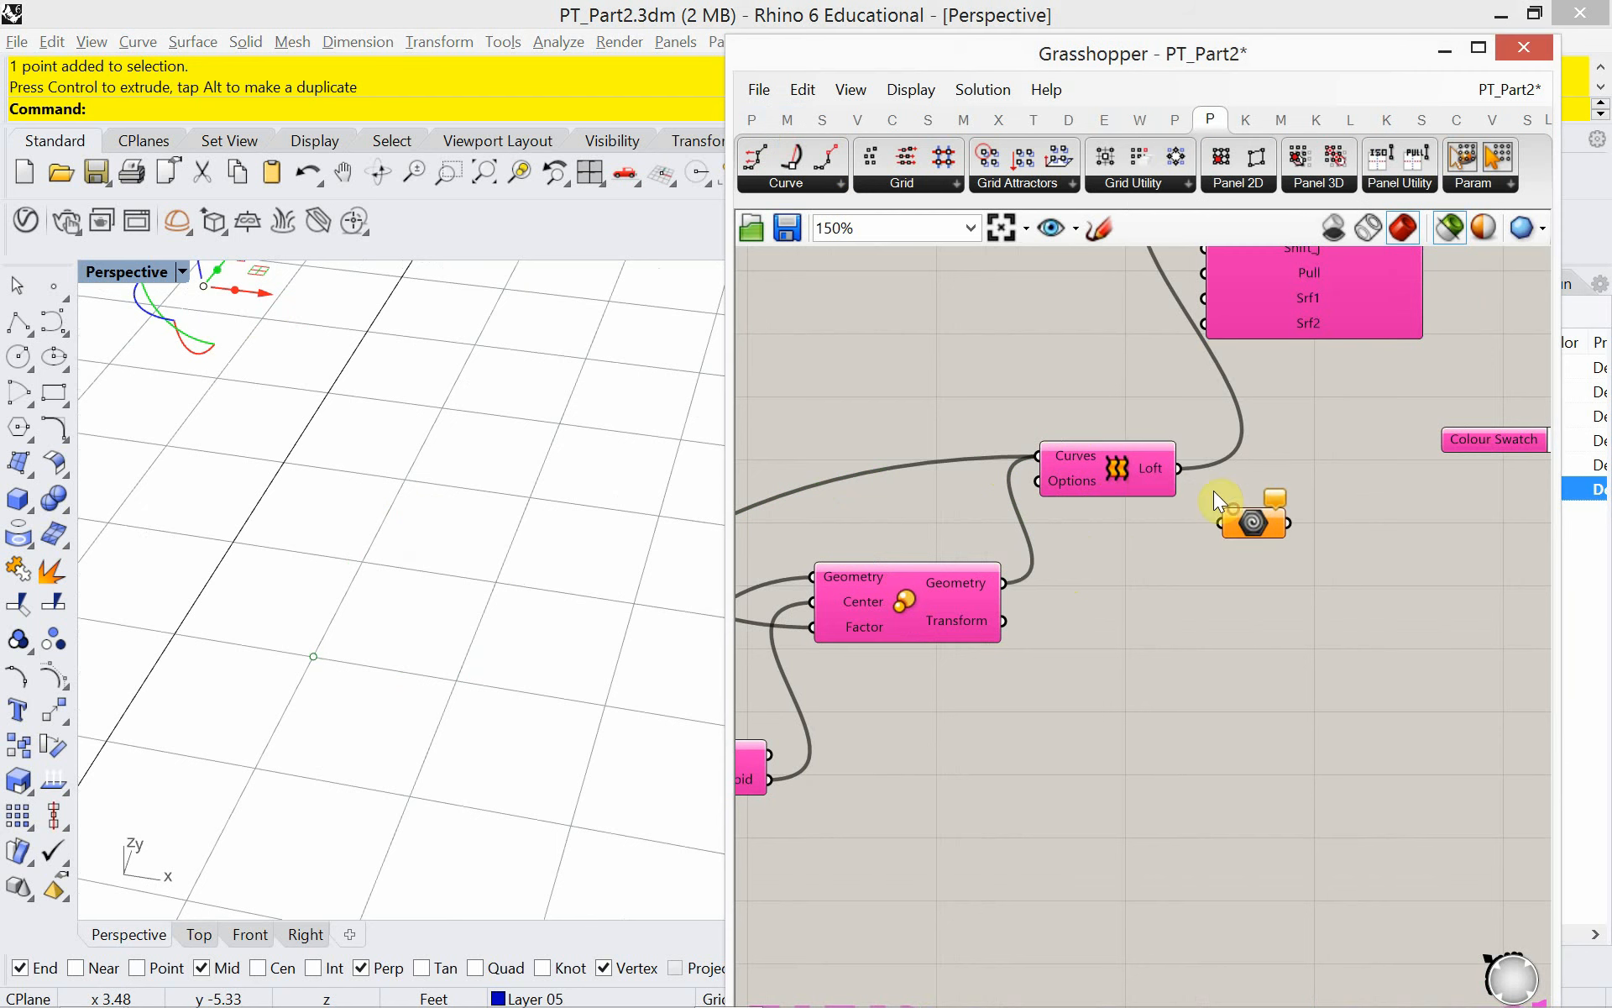
pyautogui.moveTo(1192, 483); pyautogui.dragTo(1298, 609)
pyautogui.rightClick(1299, 610)
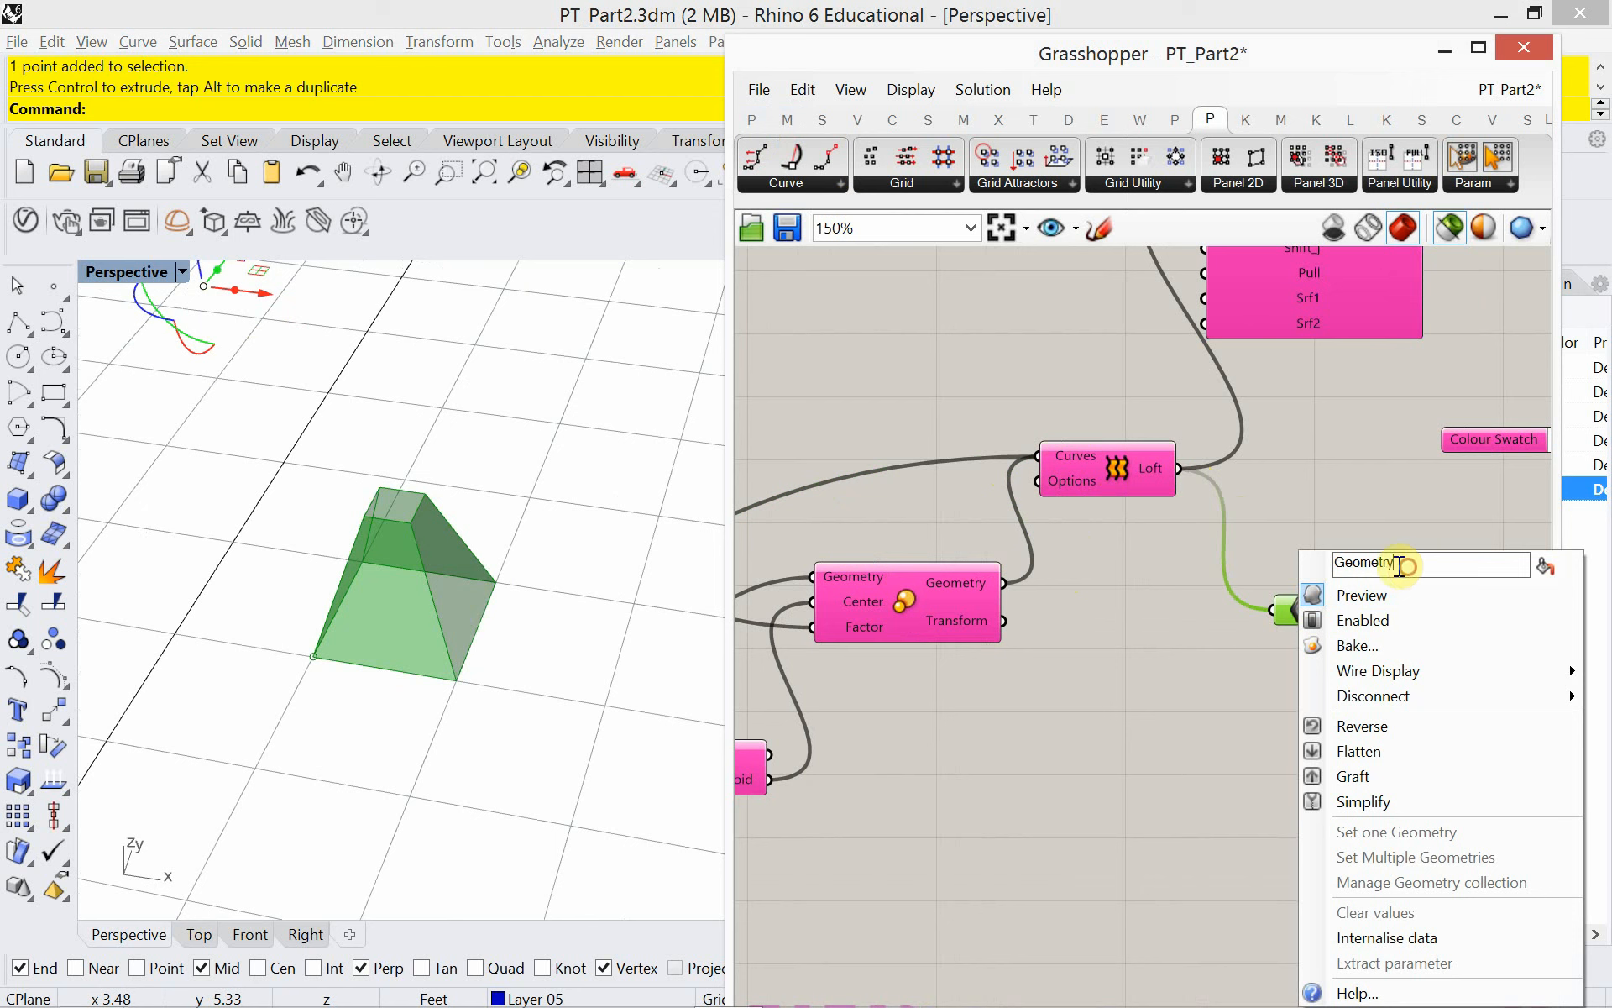
pyautogui.write('Unit to Tessellate')
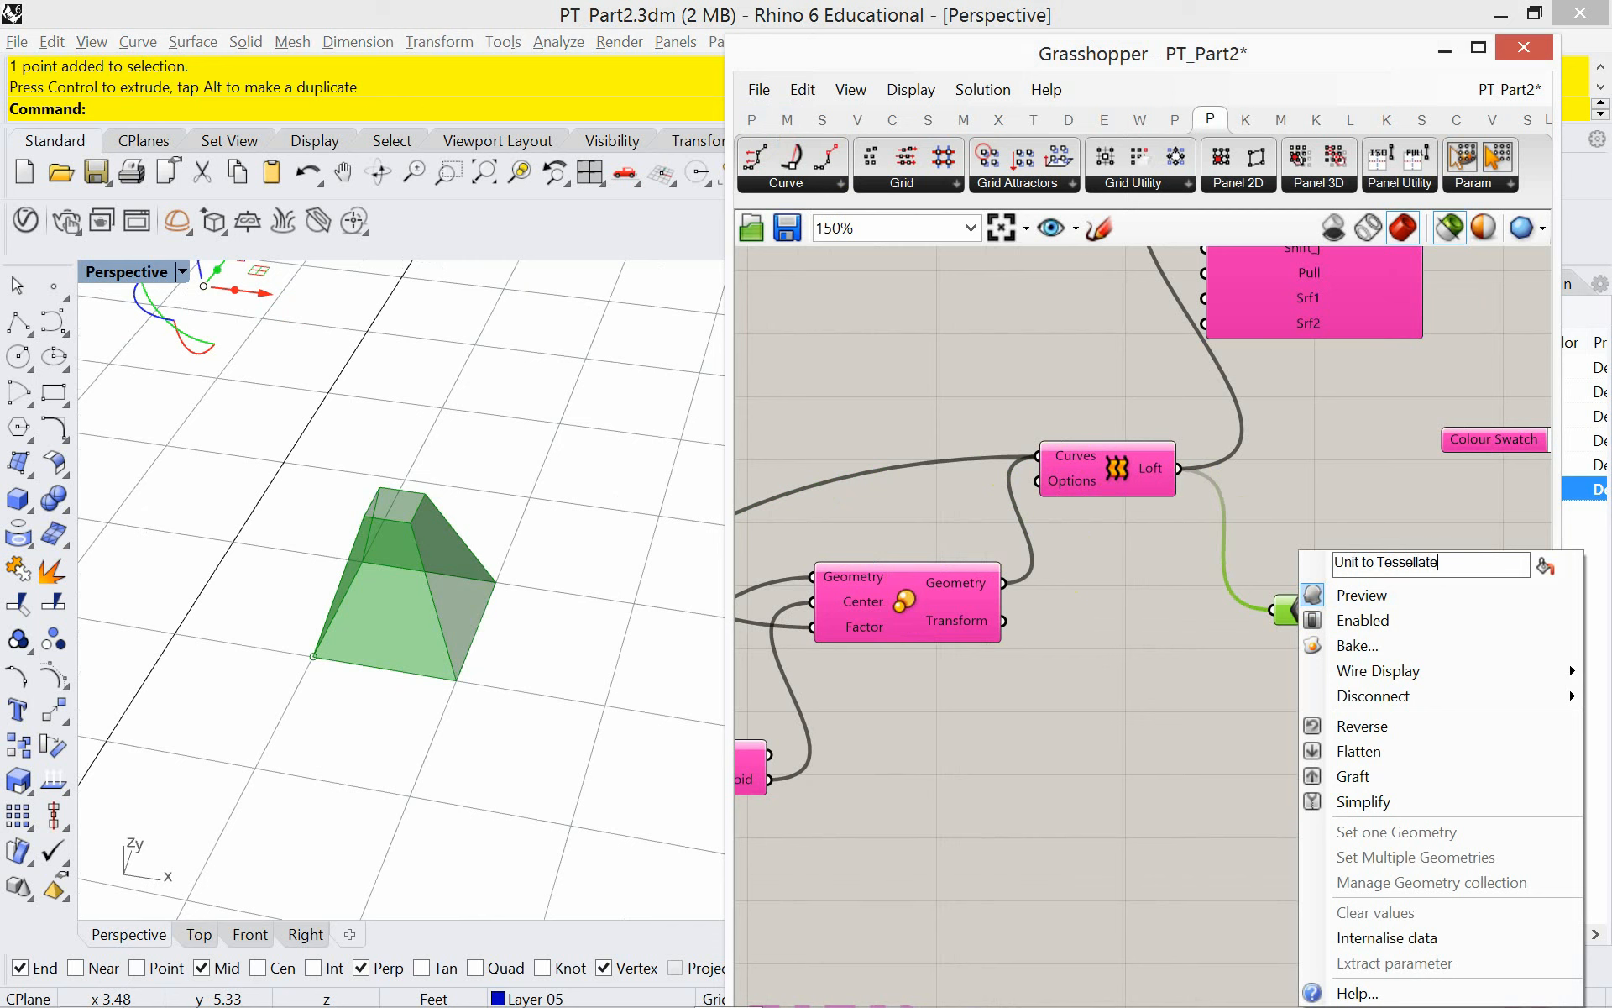
# - Place the Bifocals component in the empty area beside the attraction list to display name labels above every component
pyautogui.click(1149, 705)
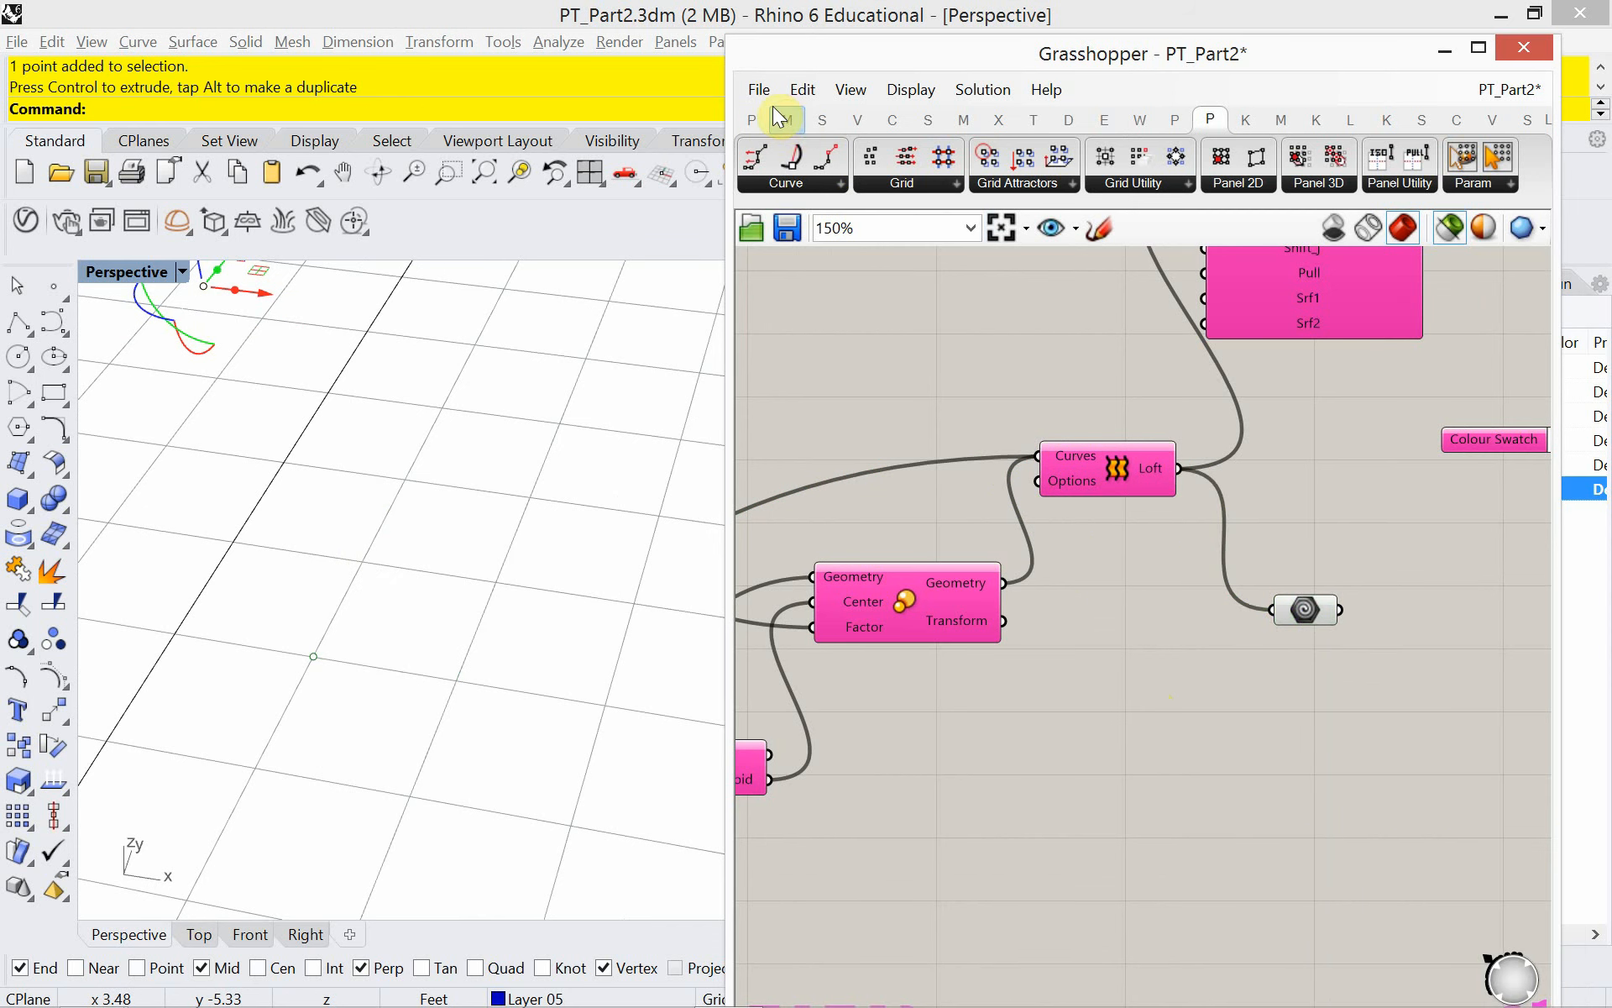
pyautogui.click(751, 119)
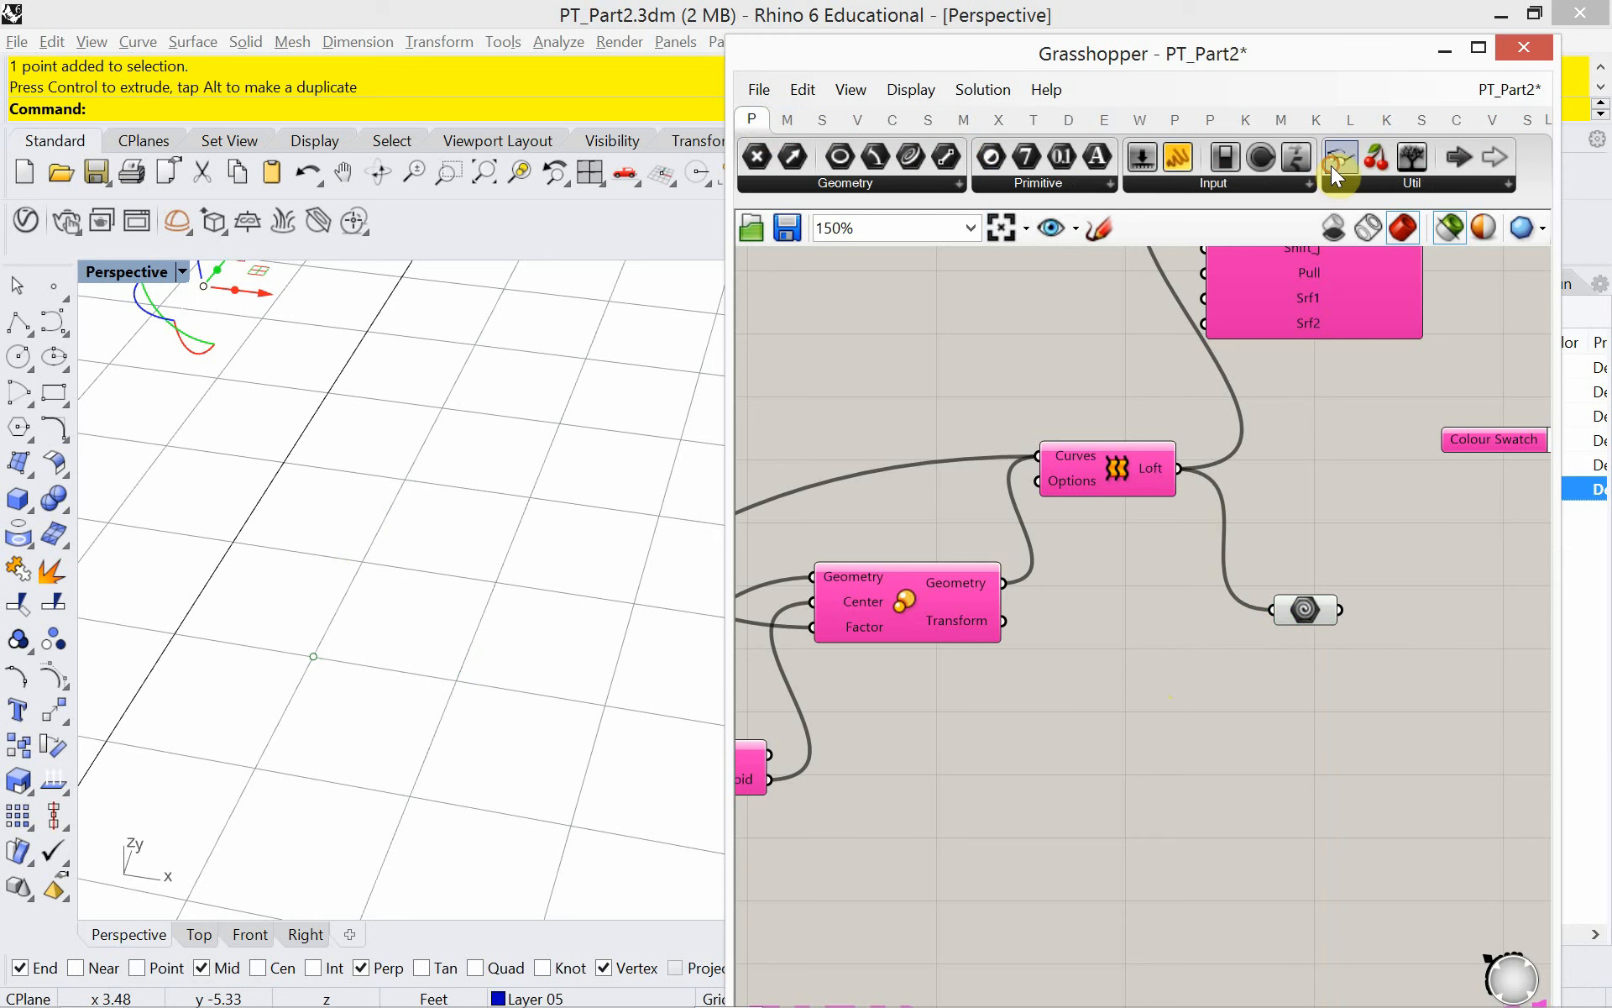
pyautogui.moveTo(1332, 164); pyautogui.dragTo(966, 342)
pyautogui.scroll(-5, 1195, 546)
pyautogui.scroll(3, 973, 395)
pyautogui.scroll(-2, 1001, 395)
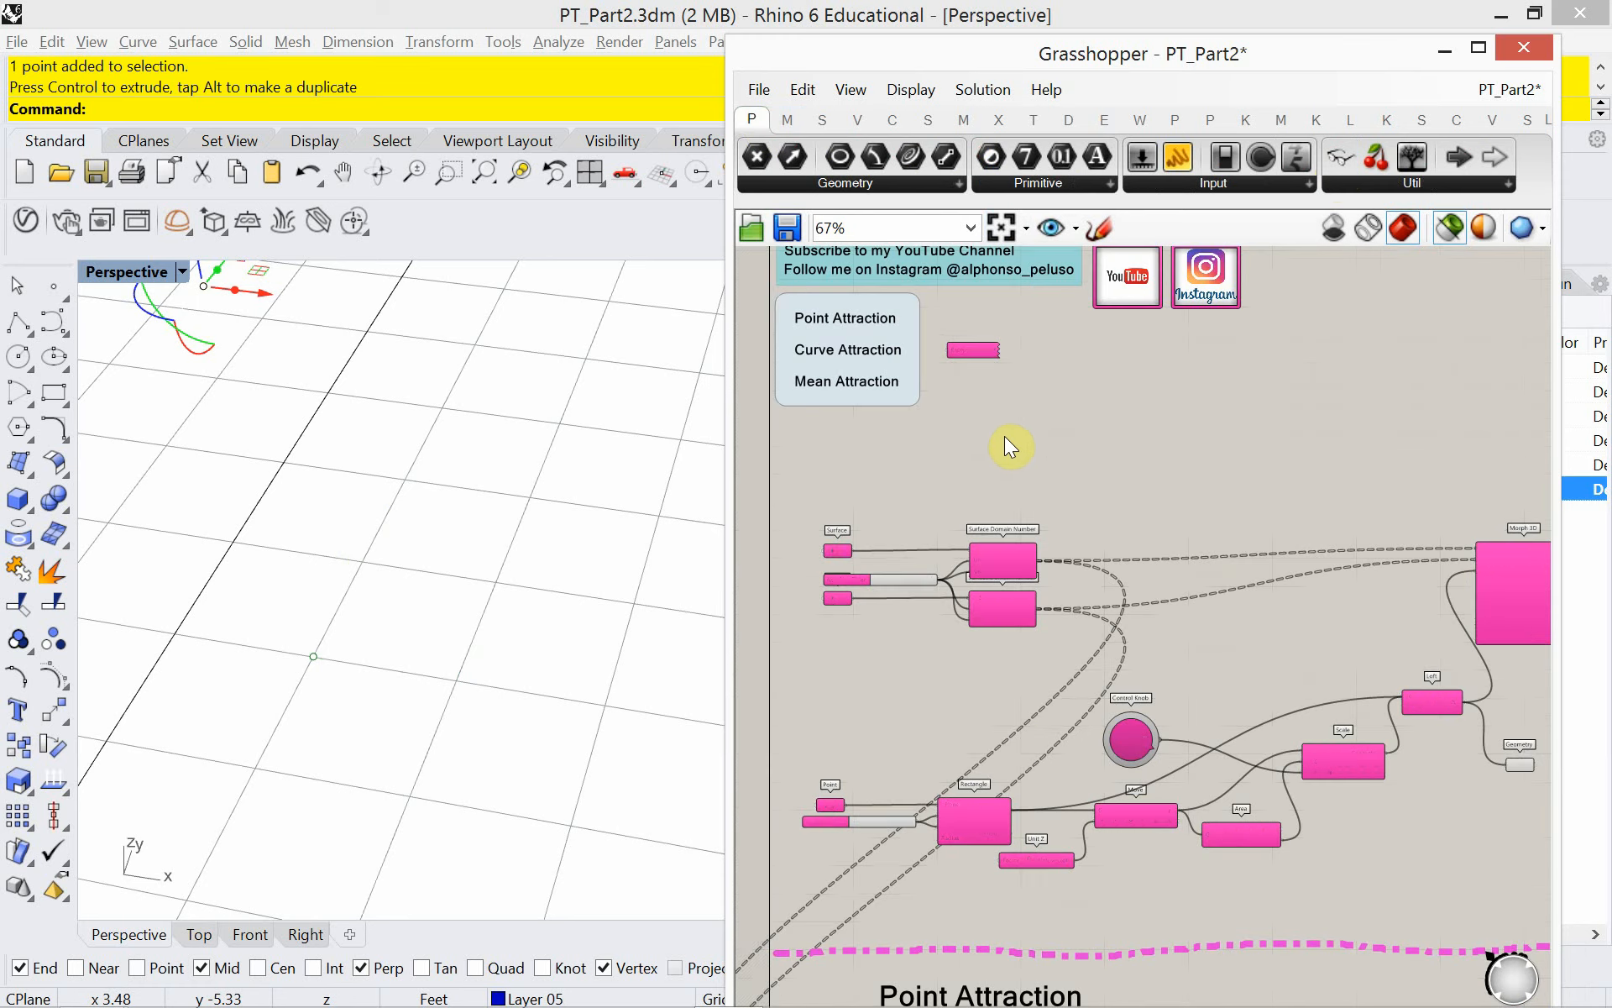
# - Review the labelled components from the Surface Domain Number grids down to the Point Attraction section
pyautogui.scroll(5, 978, 651)
pyautogui.click(1038, 590)
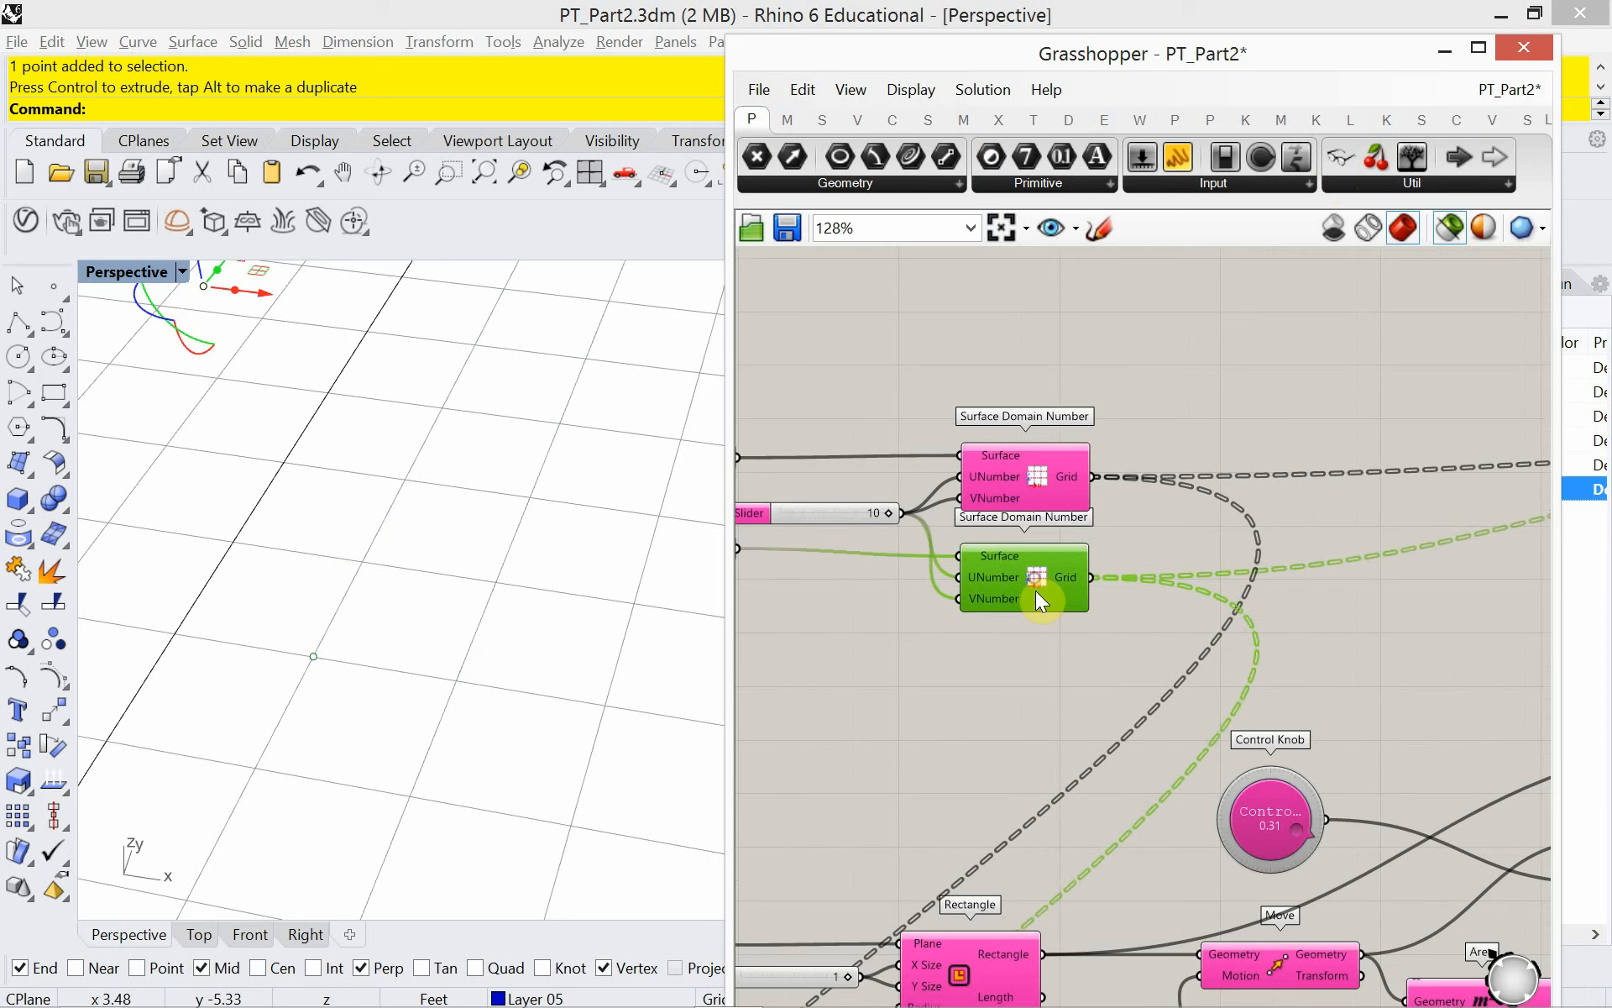
pyautogui.scroll(-1, 1038, 605)
pyautogui.moveTo(1193, 772); pyautogui.dragTo(1137, 537, button='right')
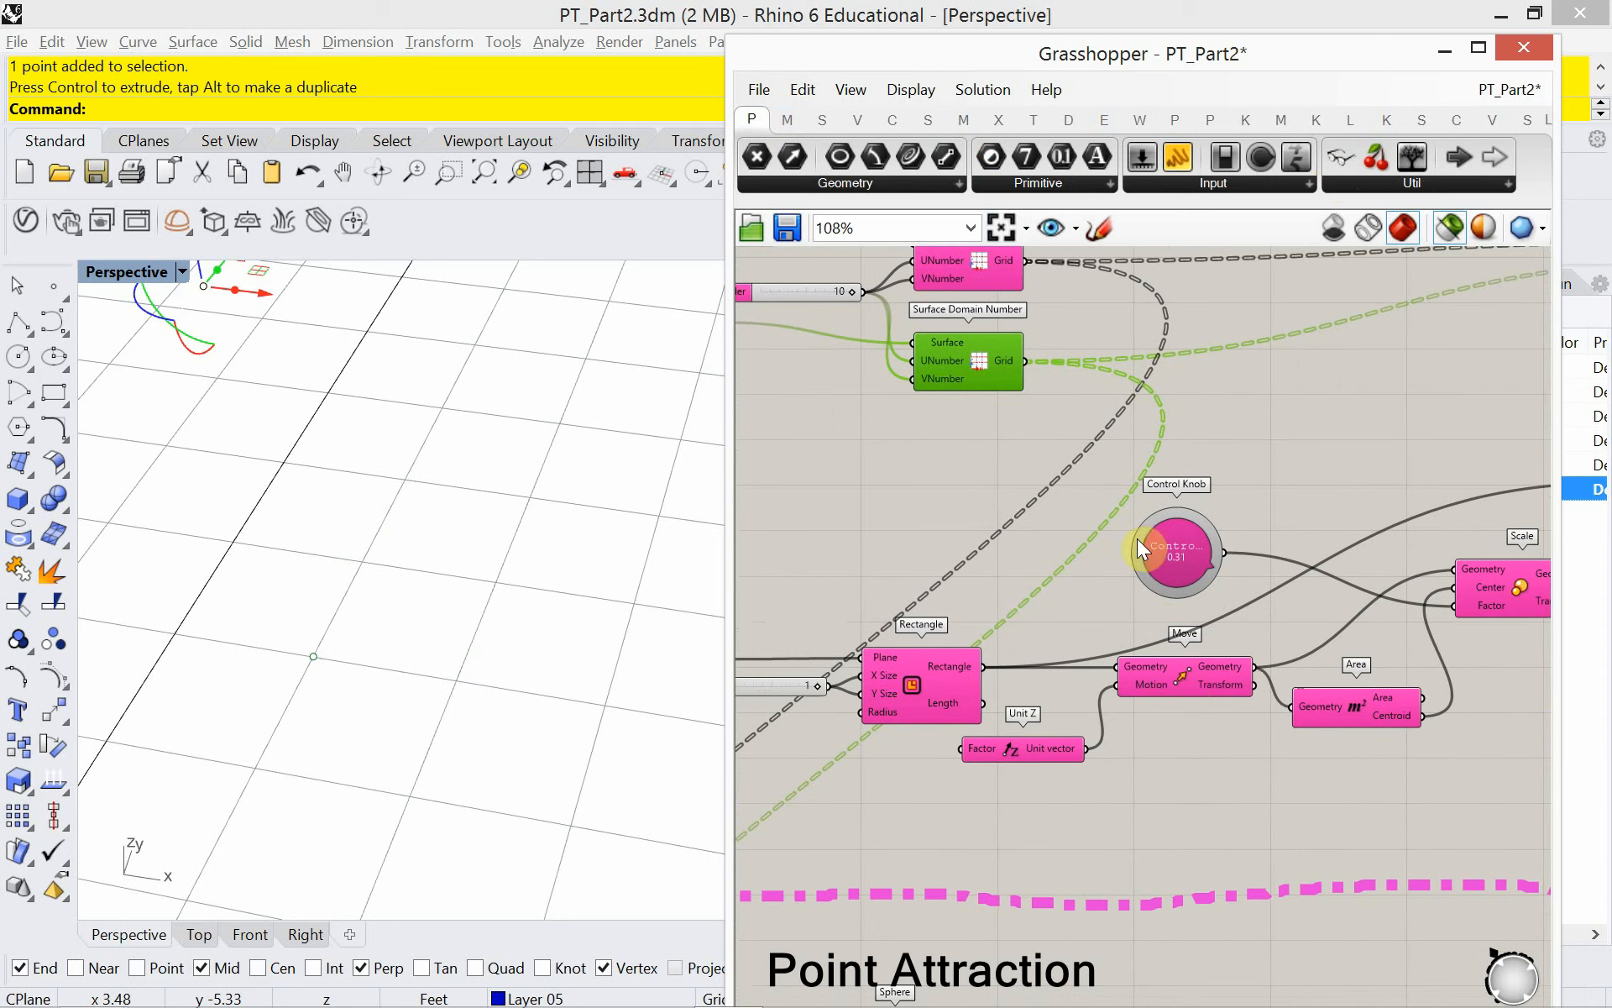
pyautogui.scroll(-3, 1184, 755)
pyautogui.moveTo(1186, 766); pyautogui.dragTo(1137, 532, button='right')
pyautogui.scroll(4, 950, 680)
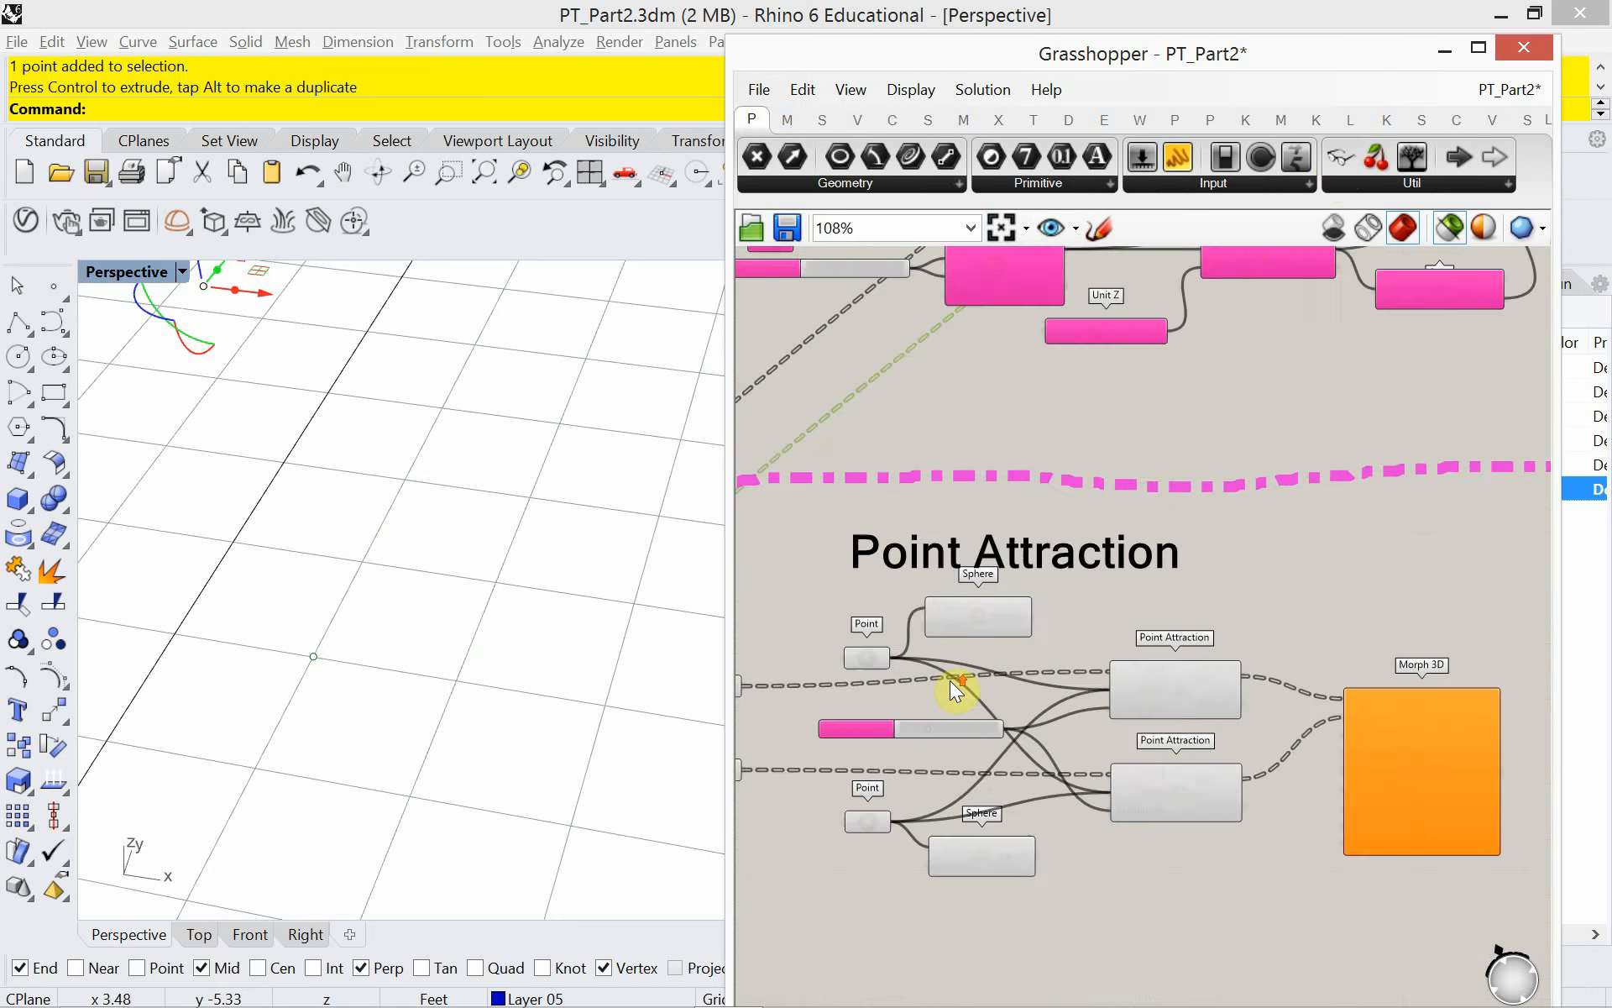
pyautogui.moveTo(945, 680); pyautogui.dragTo(1096, 513, button='right')
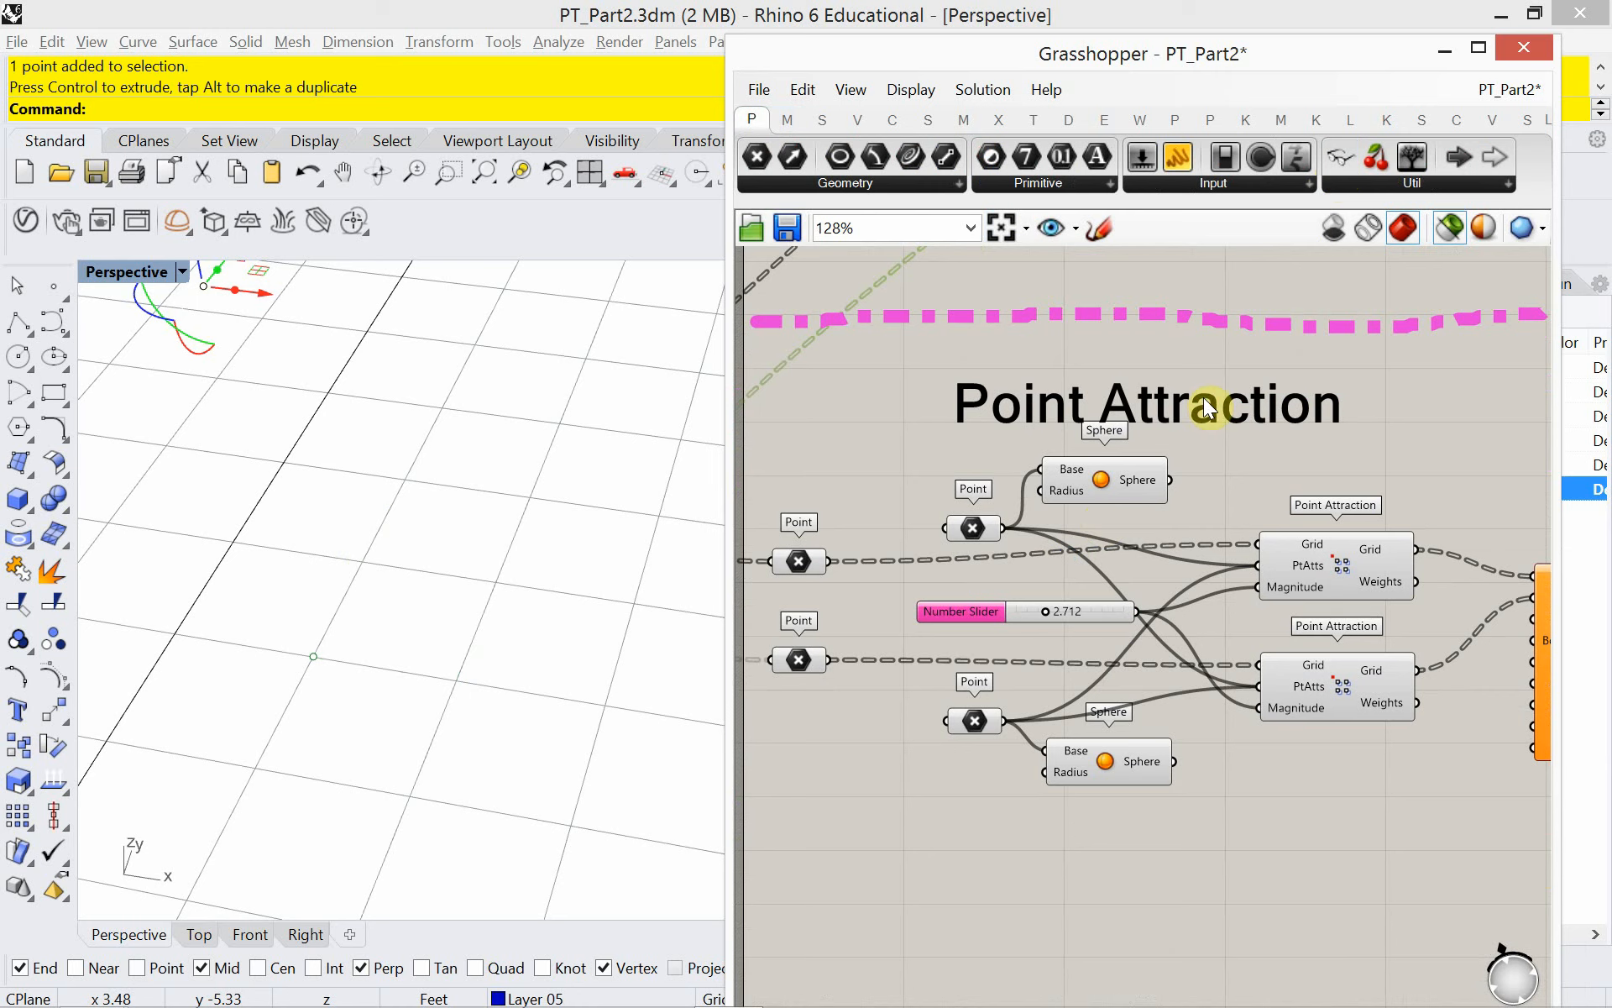
# - Move the Point Attraction title slightly higher above its components and widen the Grasshopper window a little
pyautogui.moveTo(1204, 398); pyautogui.dragTo(1203, 377)
pyautogui.moveTo(1252, 582); pyautogui.dragTo(1130, 525, button='right')
pyautogui.moveTo(1220, 553); pyautogui.dragTo(1141, 563, button='right')
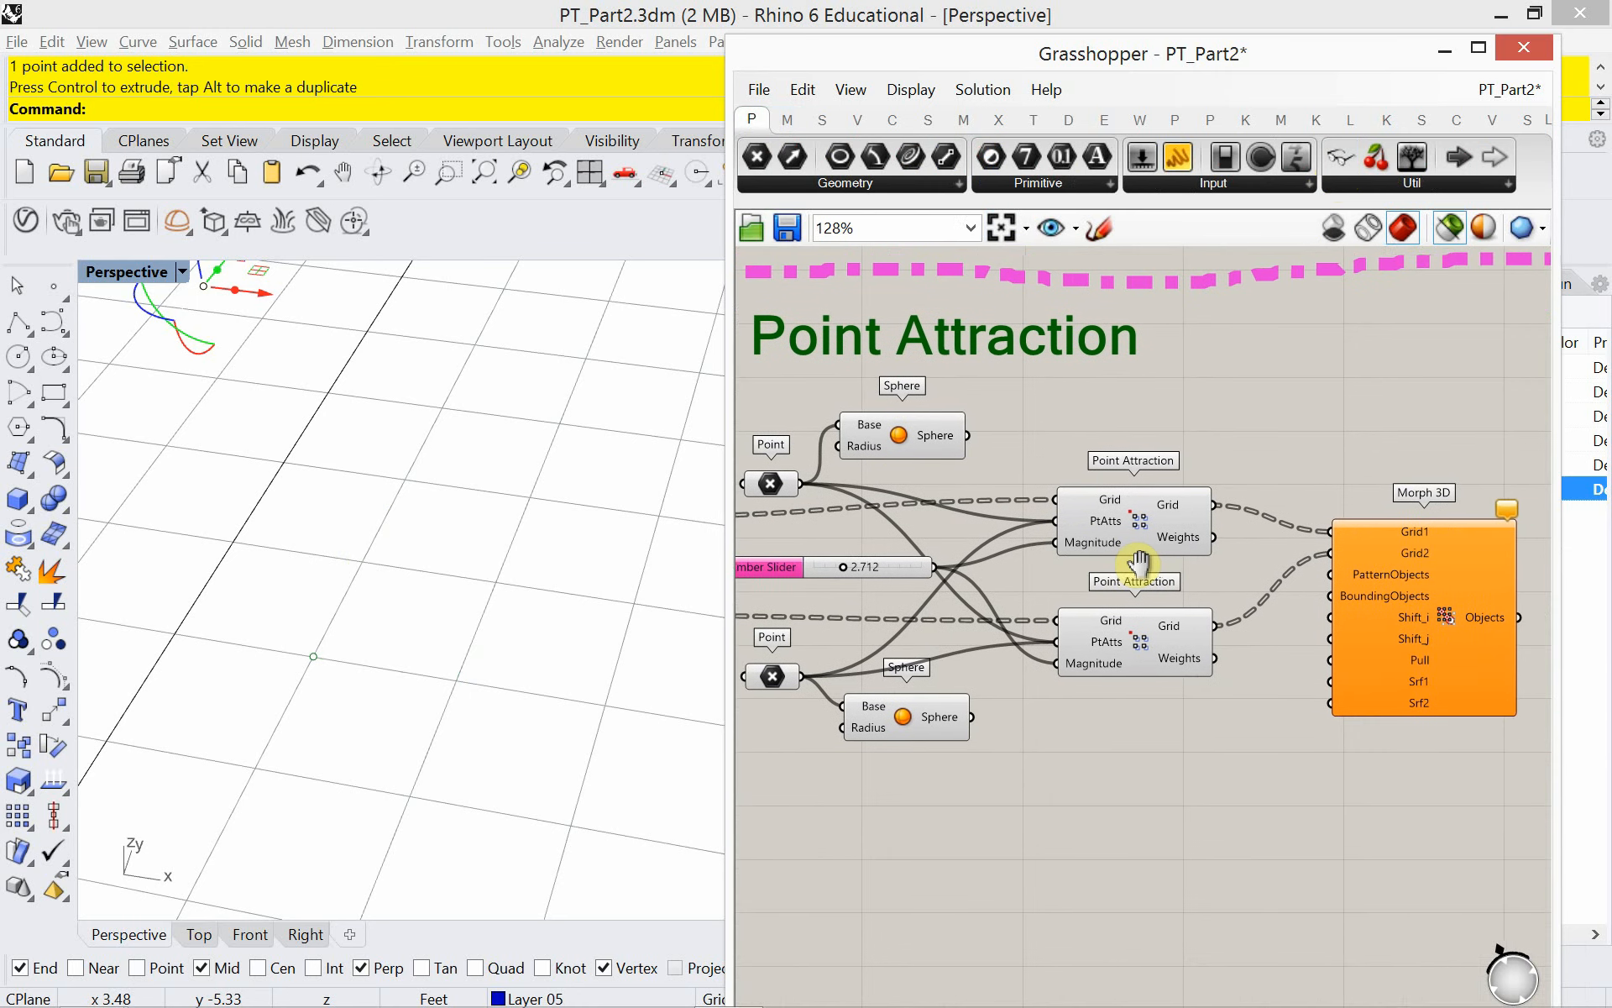
pyautogui.moveTo(732, 585); pyautogui.dragTo(724, 585)
# - Check the custom name assigned to the Geometry parameter fed by the Loft output
pyautogui.moveTo(1163, 630); pyautogui.dragTo(1072, 652, button='right')
pyautogui.scroll(-3, 1073, 657)
pyautogui.moveTo(1184, 581); pyautogui.dragTo(1017, 684, button='right')
pyautogui.scroll(2, 1308, 419)
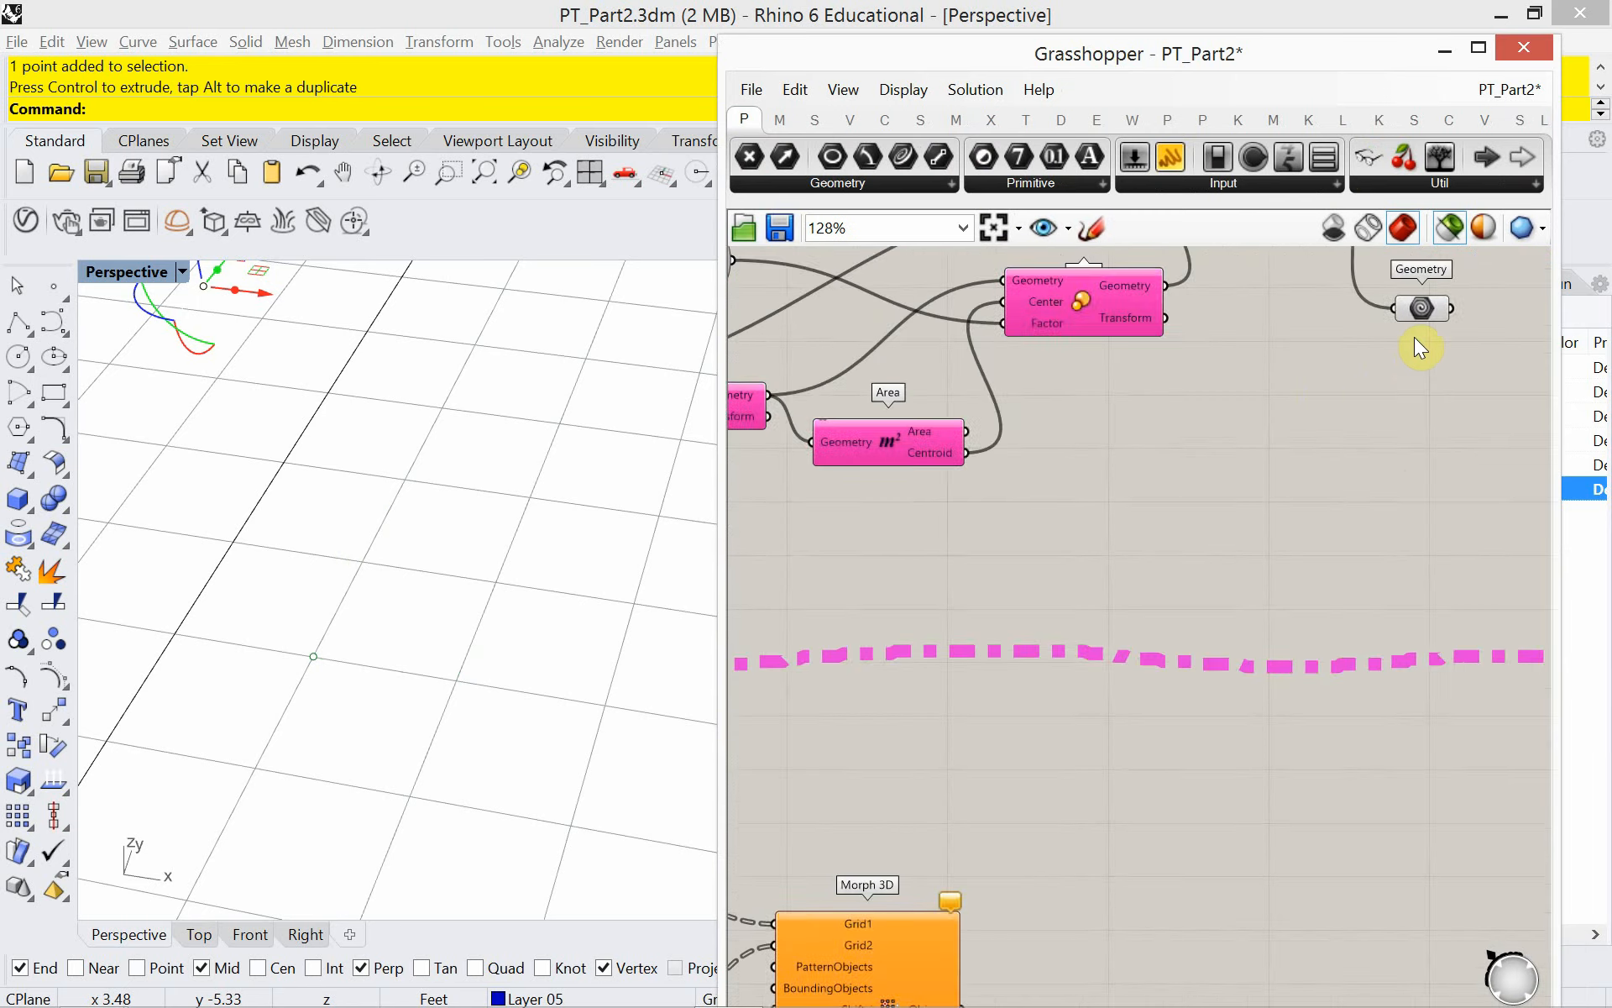
pyautogui.scroll(1, 1414, 336)
pyautogui.moveTo(1414, 336); pyautogui.dragTo(1272, 529, button='right')
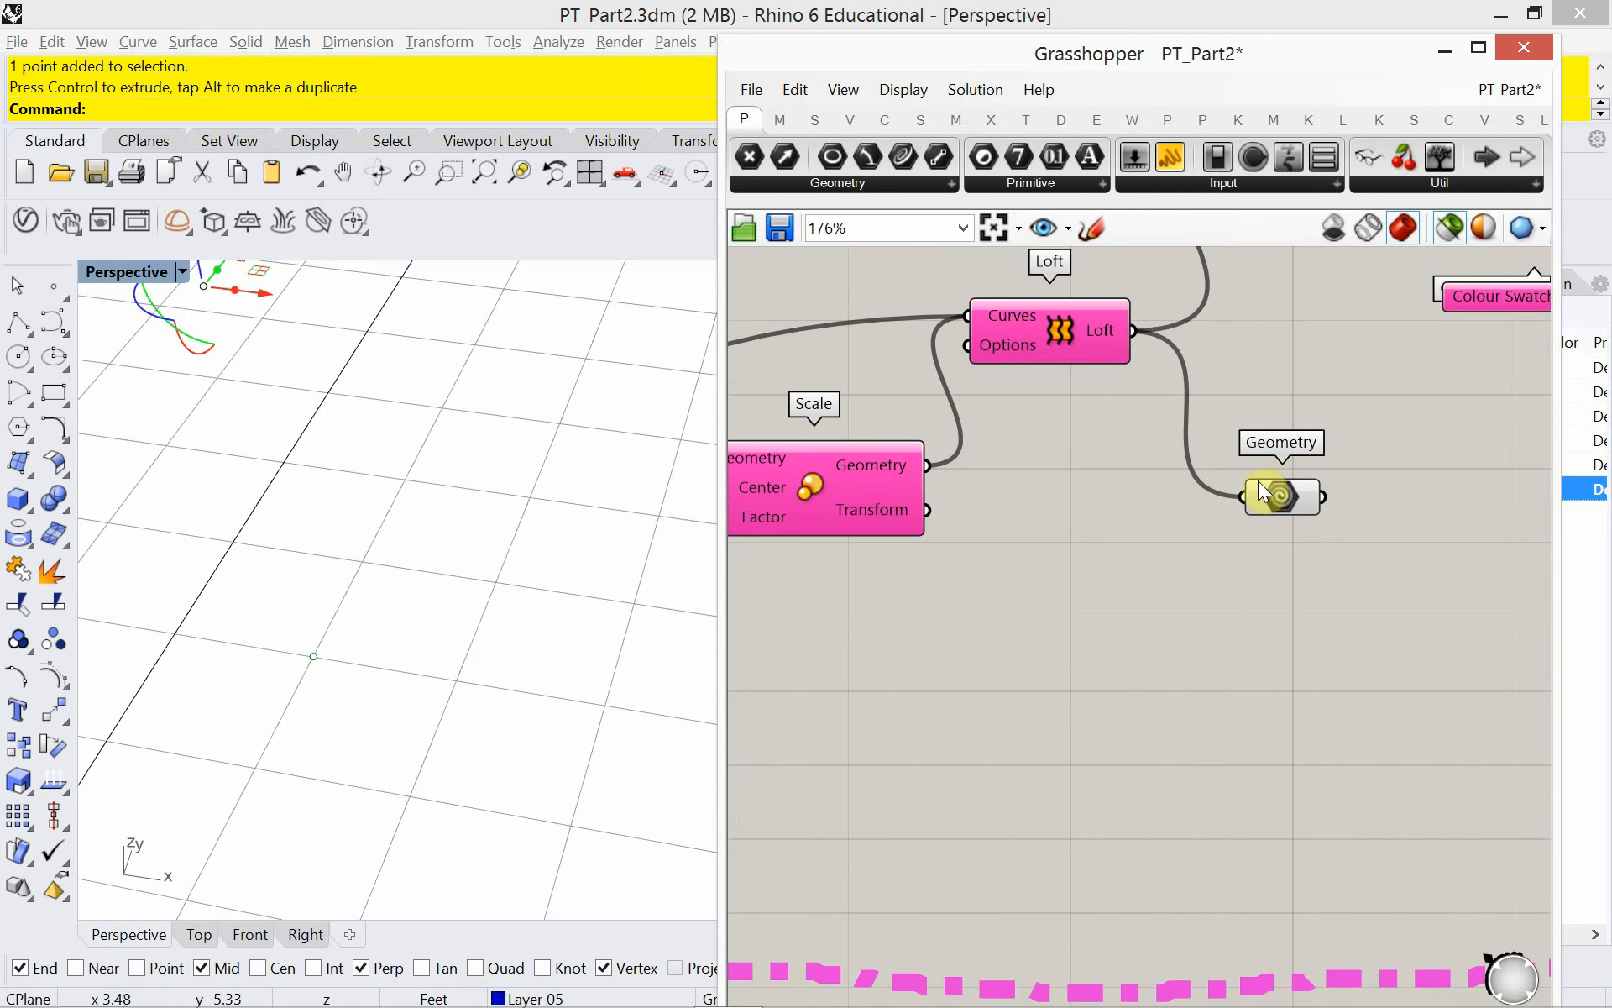
pyautogui.rightClick(1267, 442)
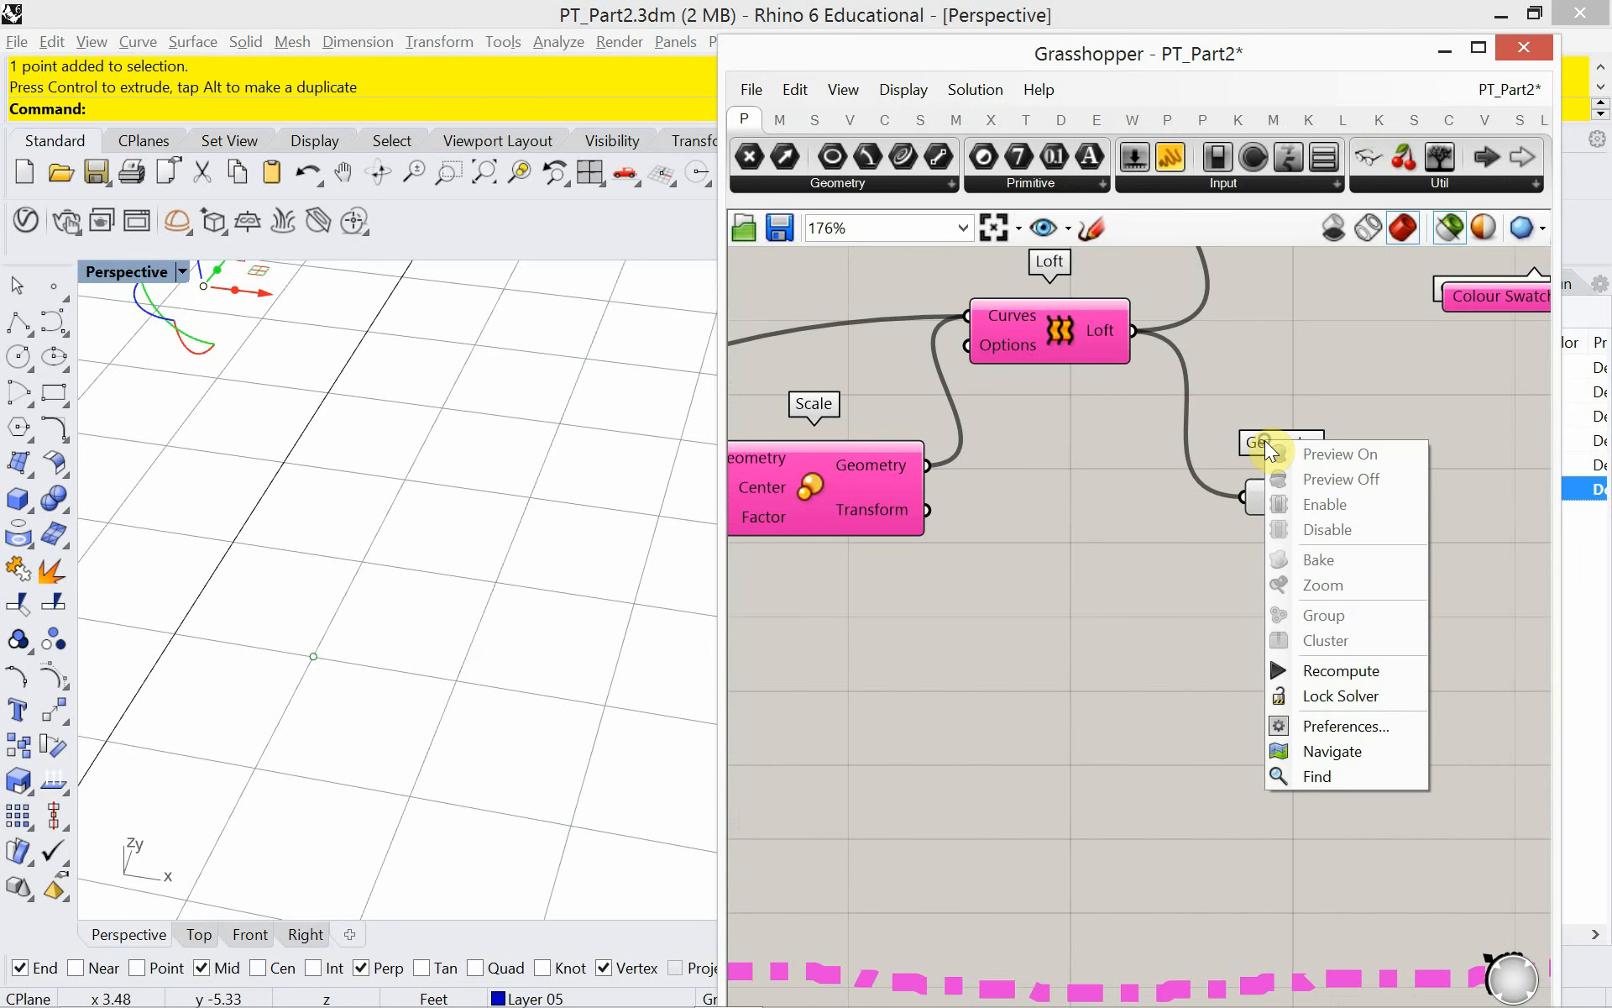
pyautogui.click(1275, 507)
pyautogui.click(1275, 507)
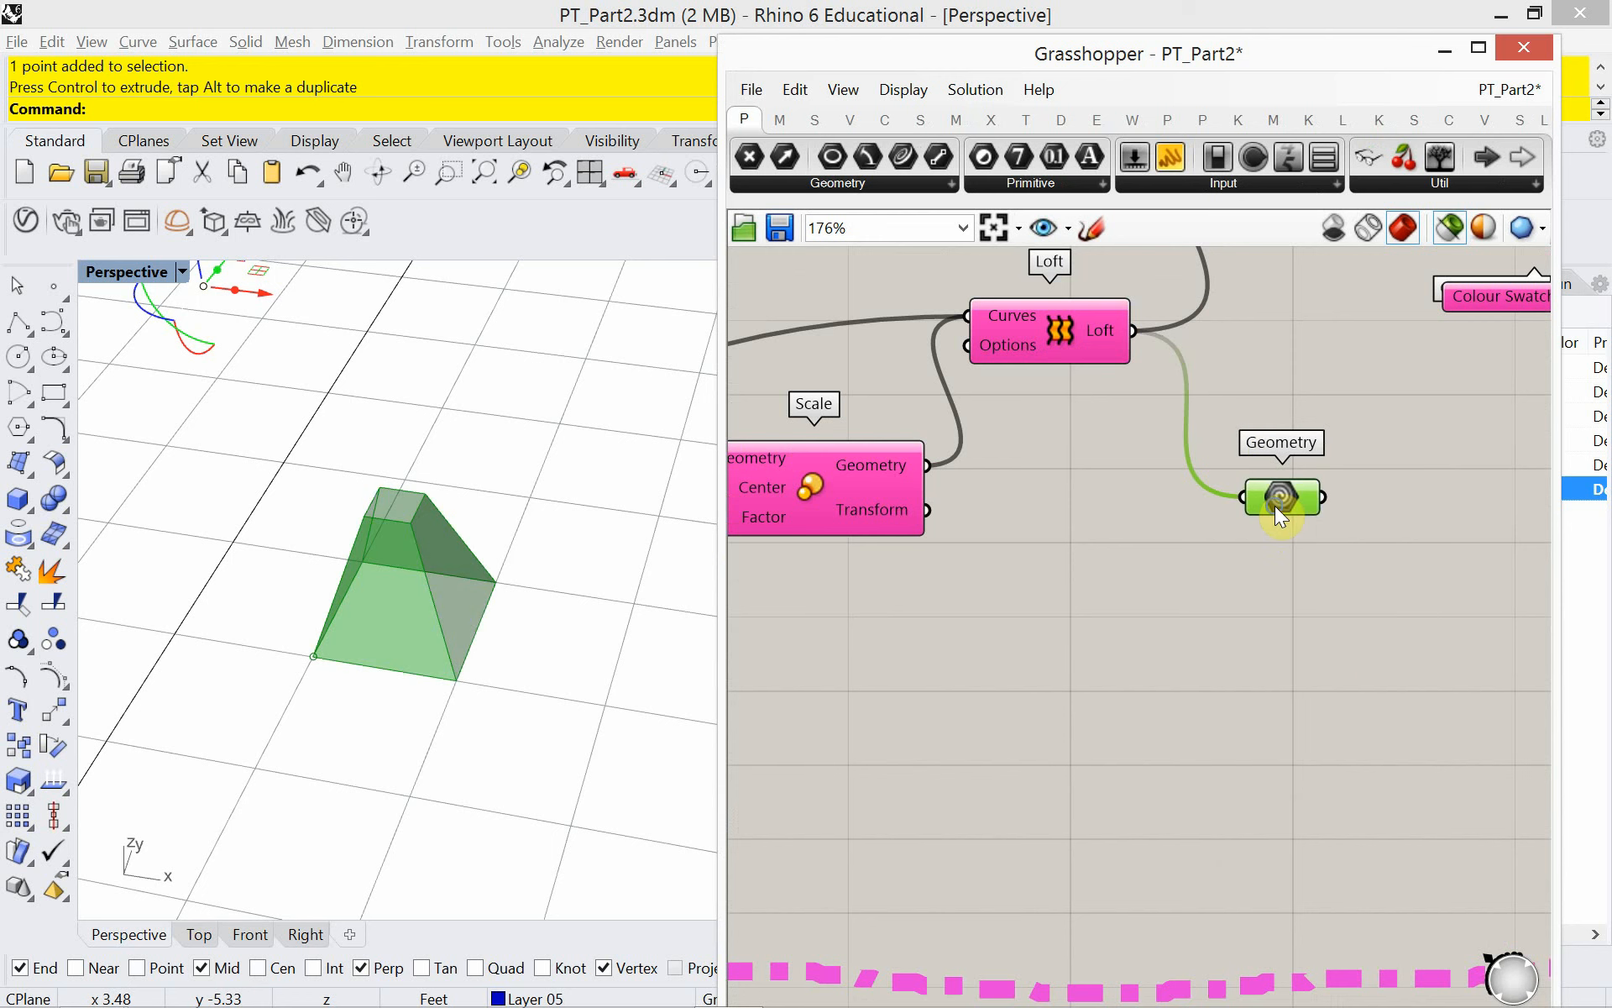
pyautogui.rightClick(1275, 505)
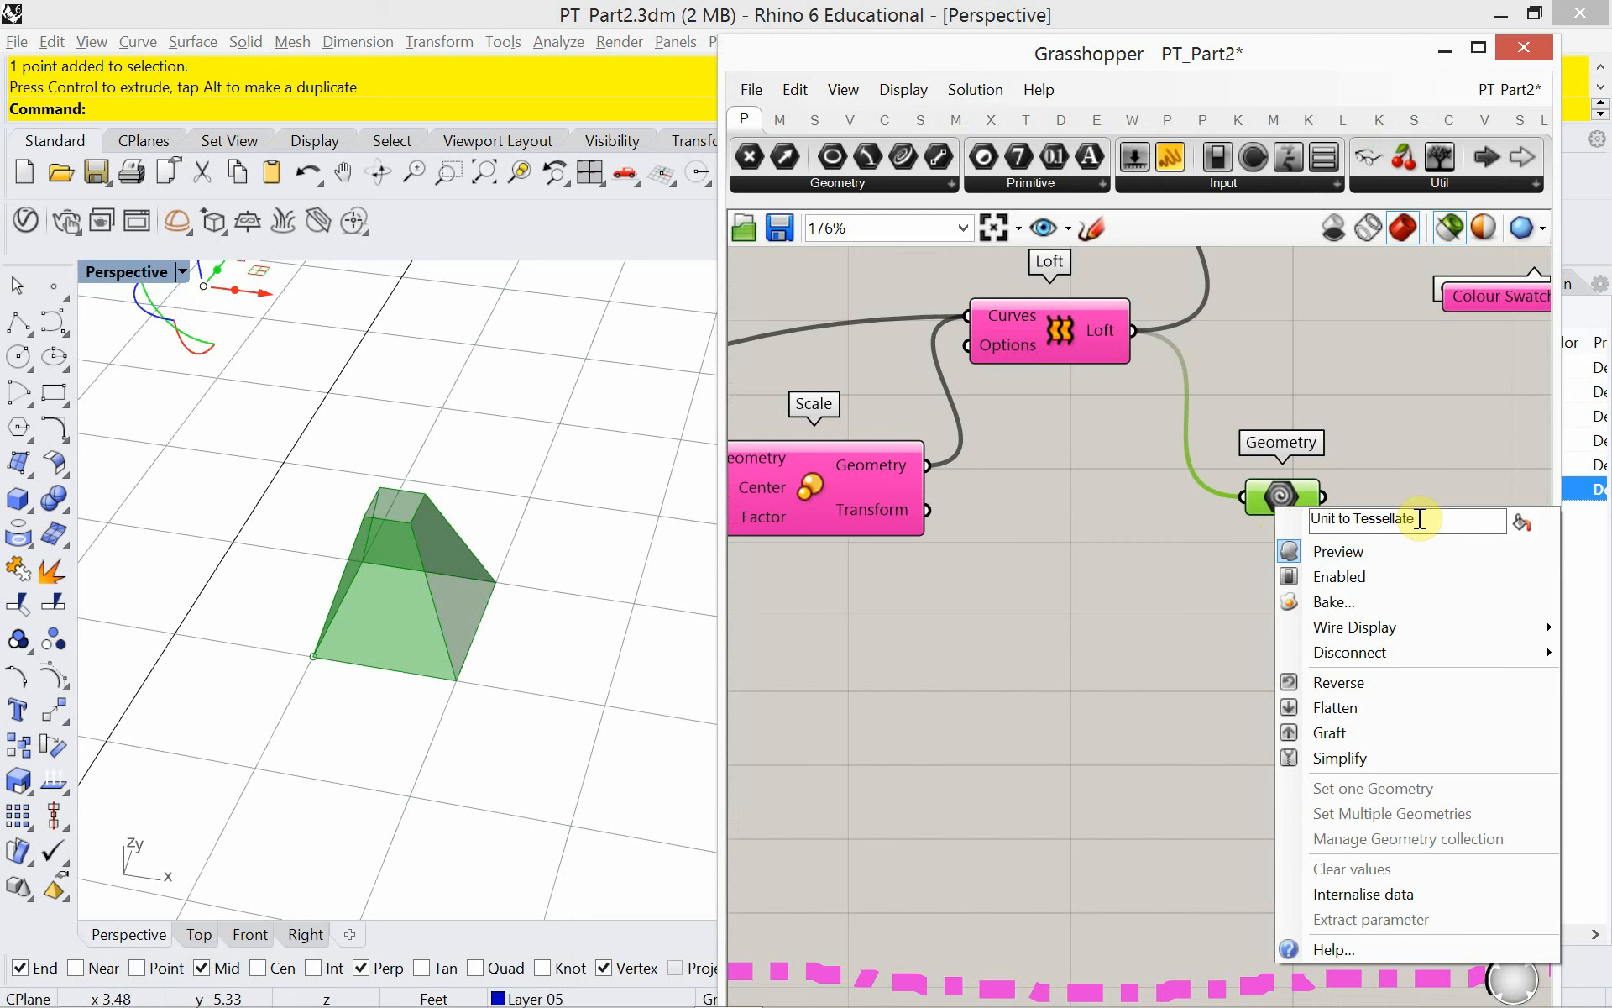
pyautogui.click(1386, 496)
# - Move the Geometry parameter from below the Loft down beside the Morph 3D component in the Point Attraction section
pyautogui.click(1270, 495)
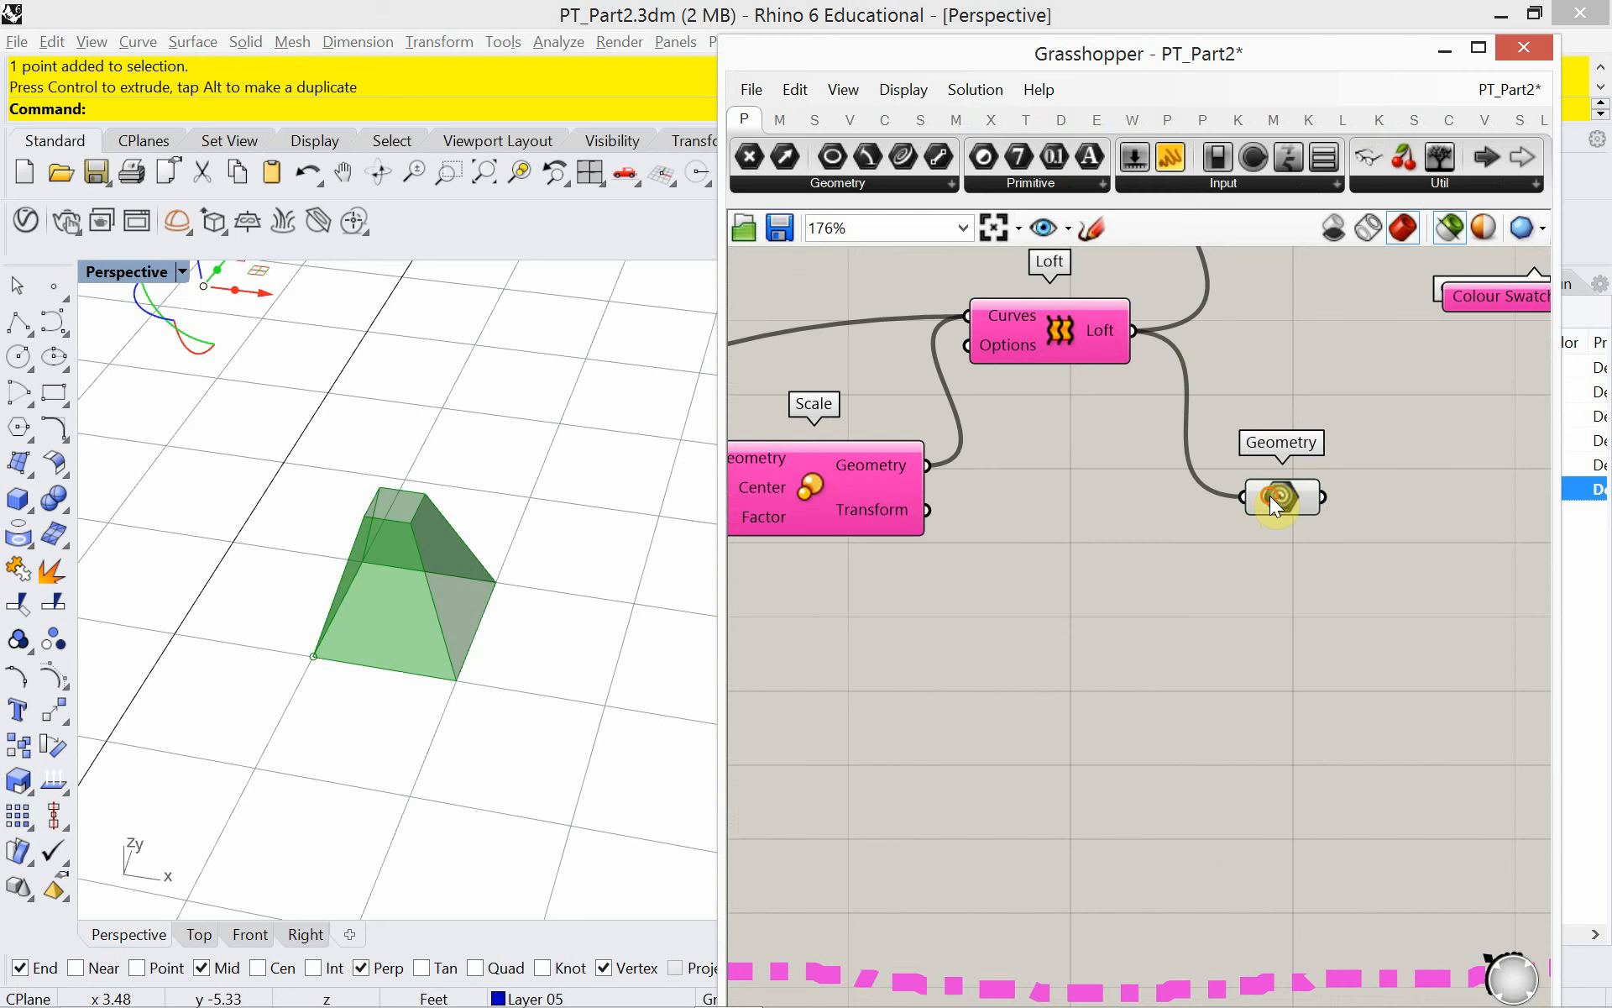
pyautogui.scroll(-5, 1227, 409)
pyautogui.moveTo(1227, 408); pyautogui.dragTo(1070, 764)
pyautogui.scroll(4, 1070, 764)
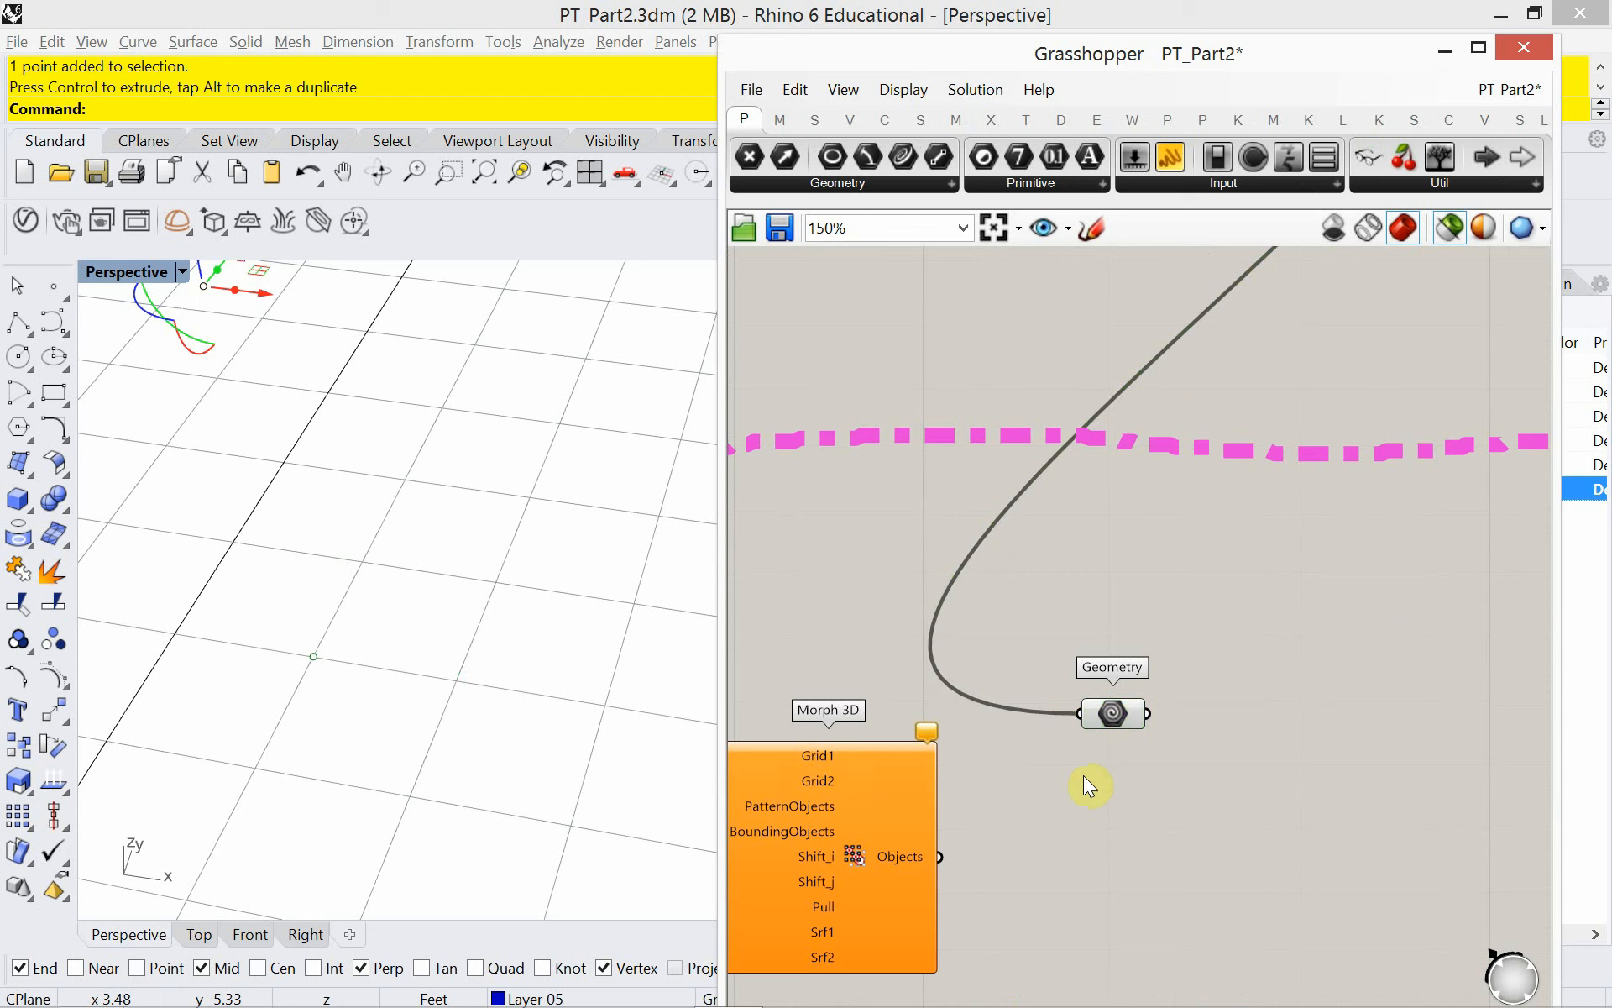
# - Add a Scribble reading "Unit to Tessellate" directly below the Geometry parameter
pyautogui.doubleClick(1083, 774)
pyautogui.write('scri')
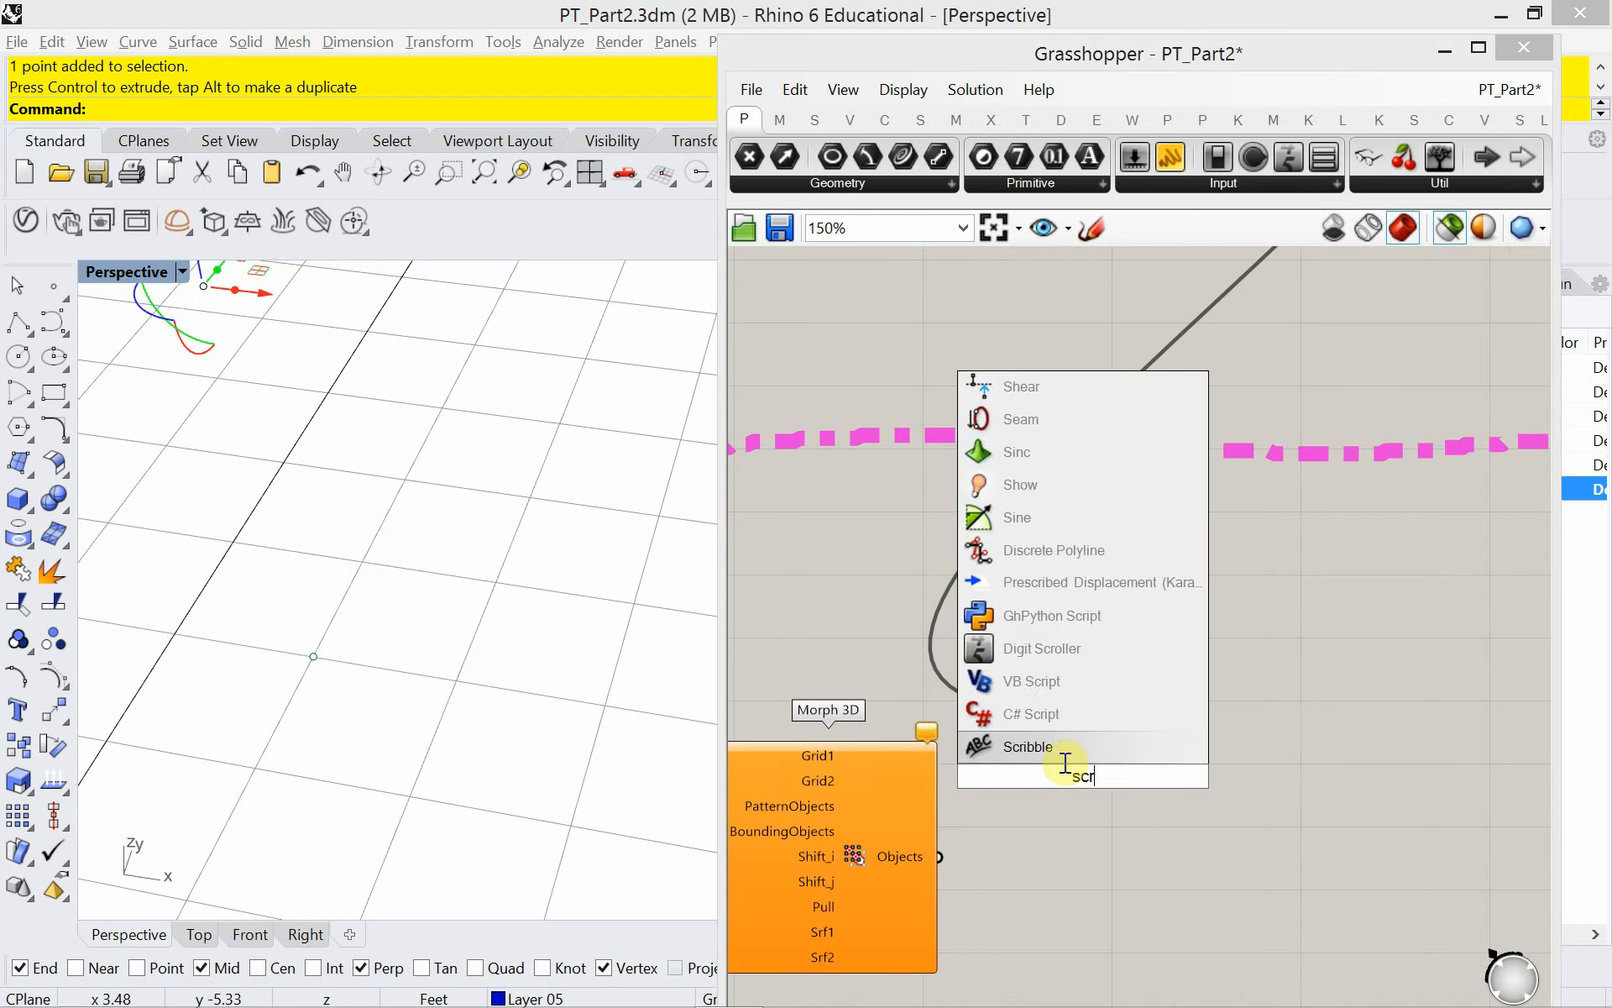
pyautogui.press('Return')
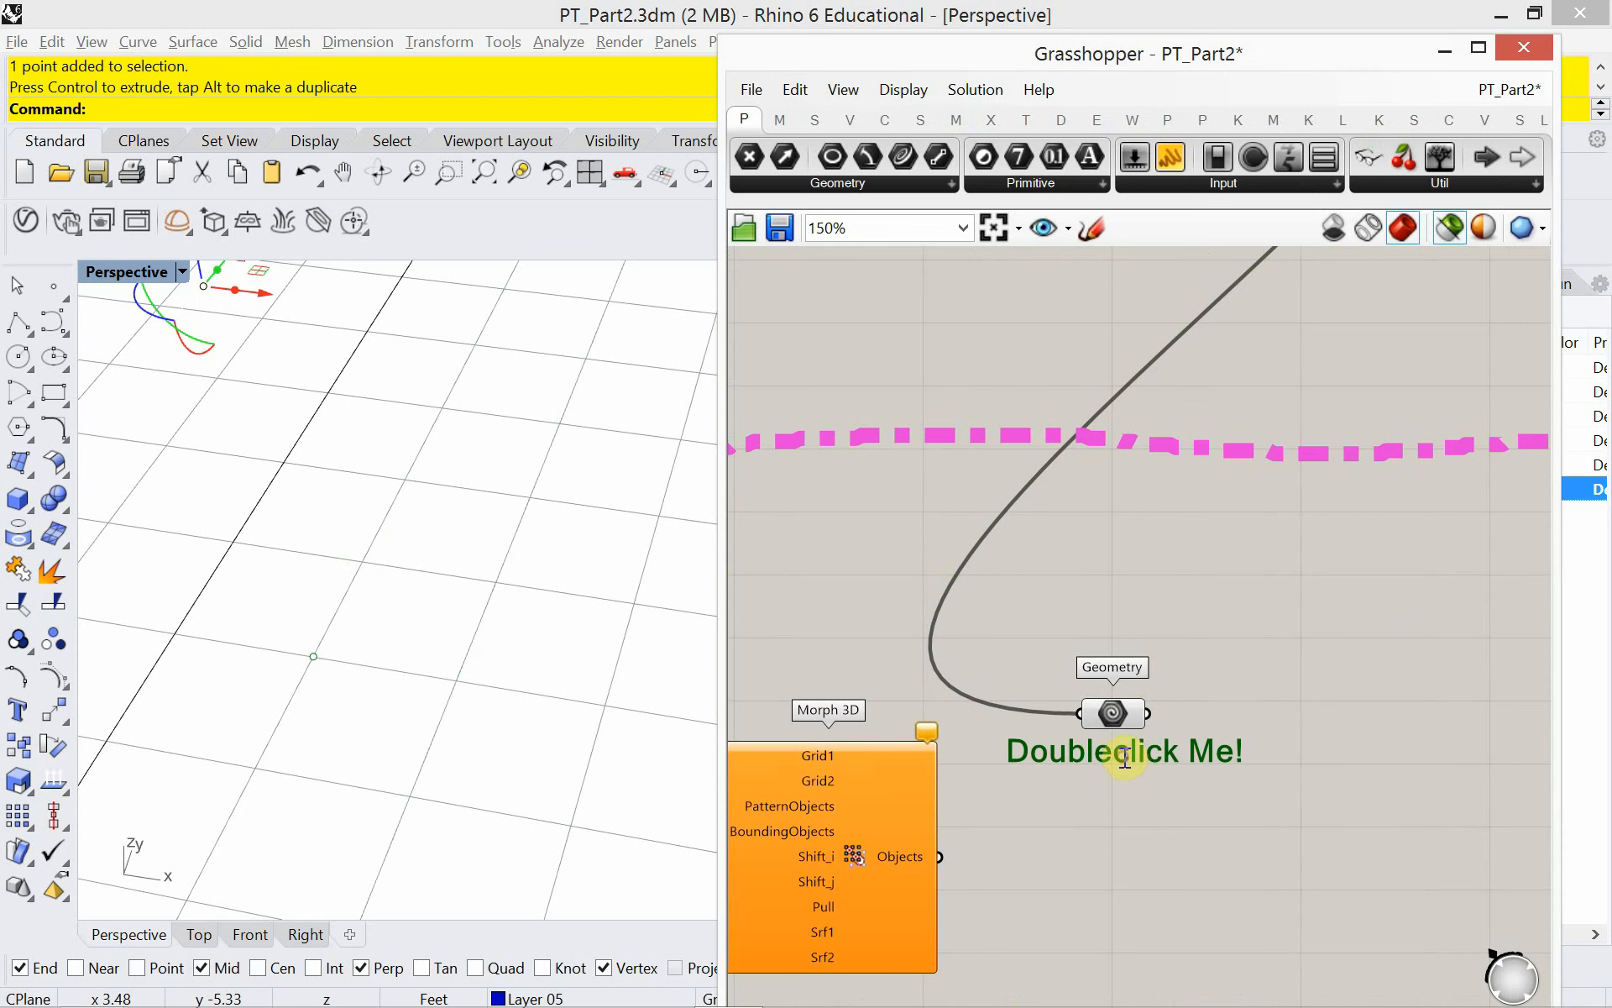
pyautogui.doubleClick(1122, 757)
pyautogui.moveTo(1132, 657); pyautogui.dragTo(949, 642)
pyautogui.write('Unit to Tessellate')
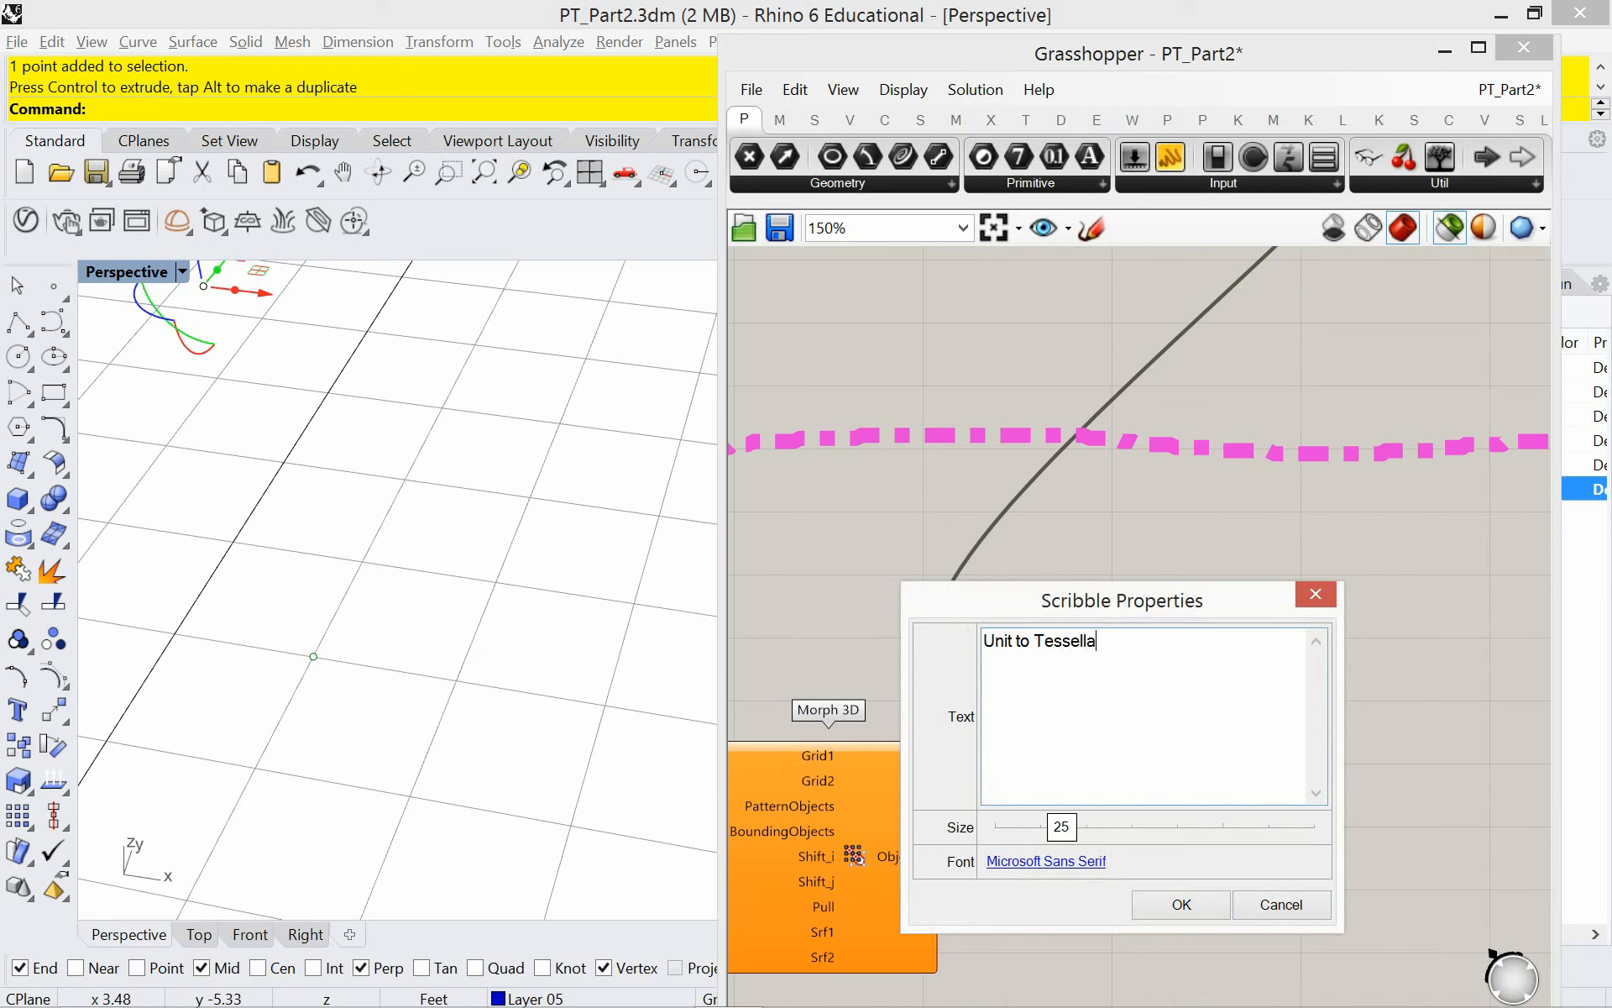
pyautogui.click(1180, 907)
# - Move the Geometry parameter and its text below the Point Attraction components and connect it to Morph 3D's PatternObjects input
pyautogui.moveTo(1076, 662); pyautogui.dragTo(1077, 663)
pyautogui.moveTo(1089, 782); pyautogui.dragTo(1382, 520, button='right')
pyautogui.moveTo(1404, 466); pyautogui.dragTo(1369, 554)
pyautogui.moveTo(1414, 447); pyautogui.dragTo(1016, 542)
# - Select Morph 3D and examine its tessellated geometry in the Perspective viewport
pyautogui.click(910, 692)
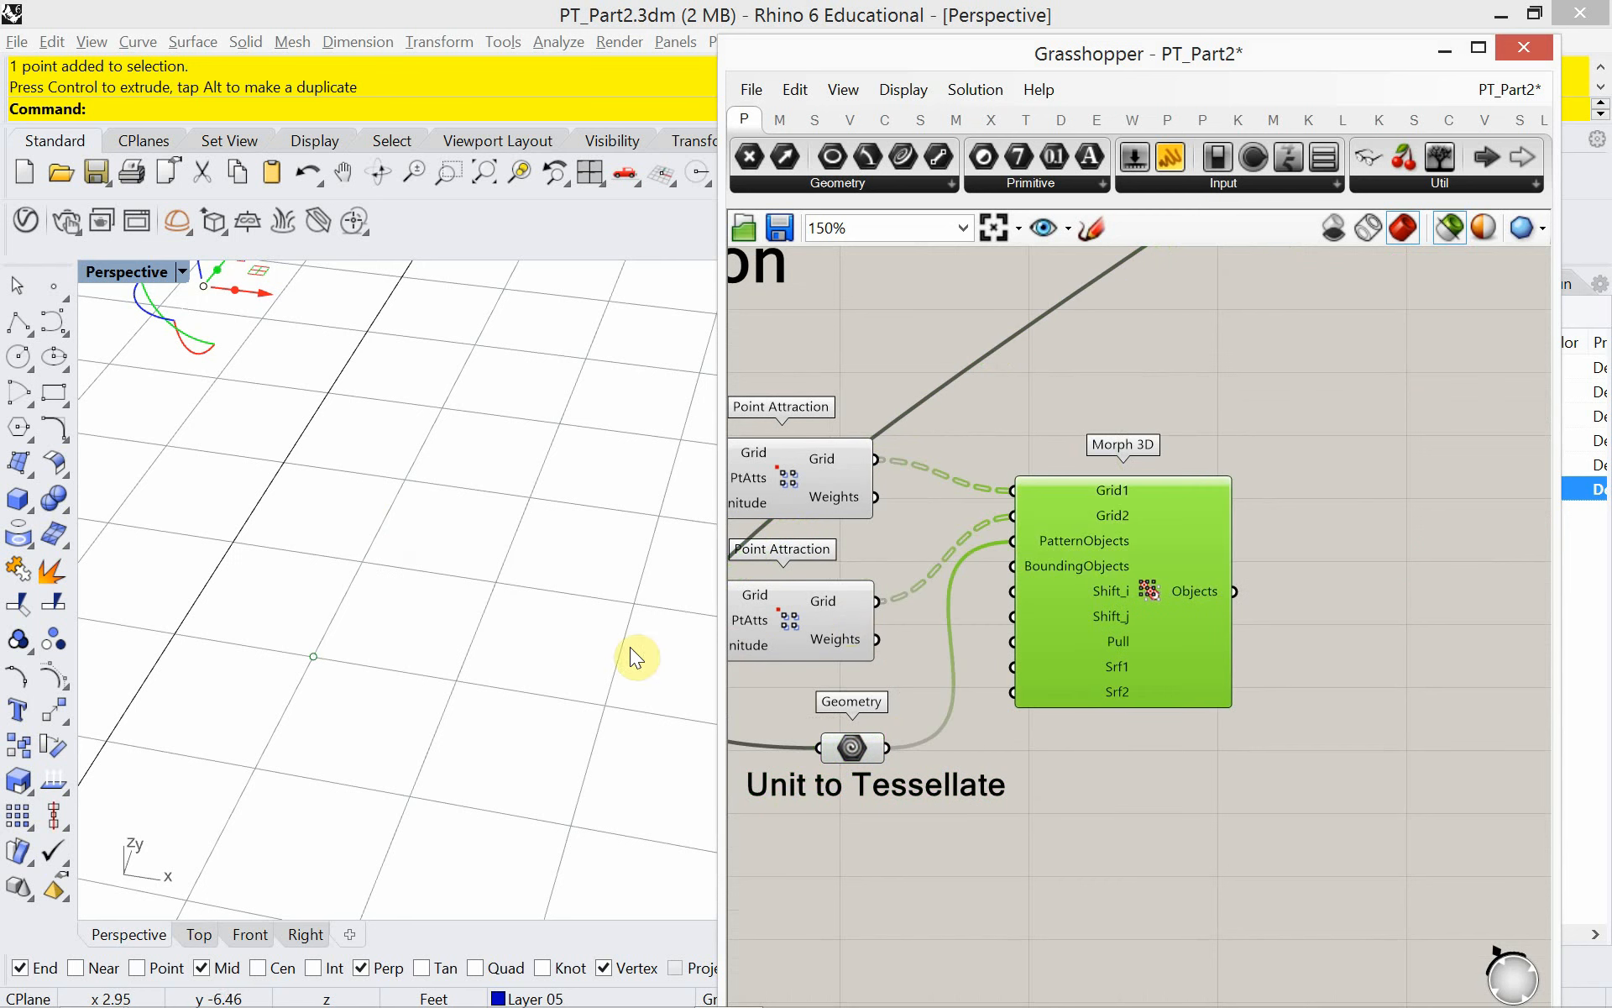
pyautogui.rightClick(438, 561)
pyautogui.moveTo(438, 561); pyautogui.dragTo(320, 806, button='right')
pyautogui.scroll(-5, 441, 581)
pyautogui.scroll(-3, 334, 730)
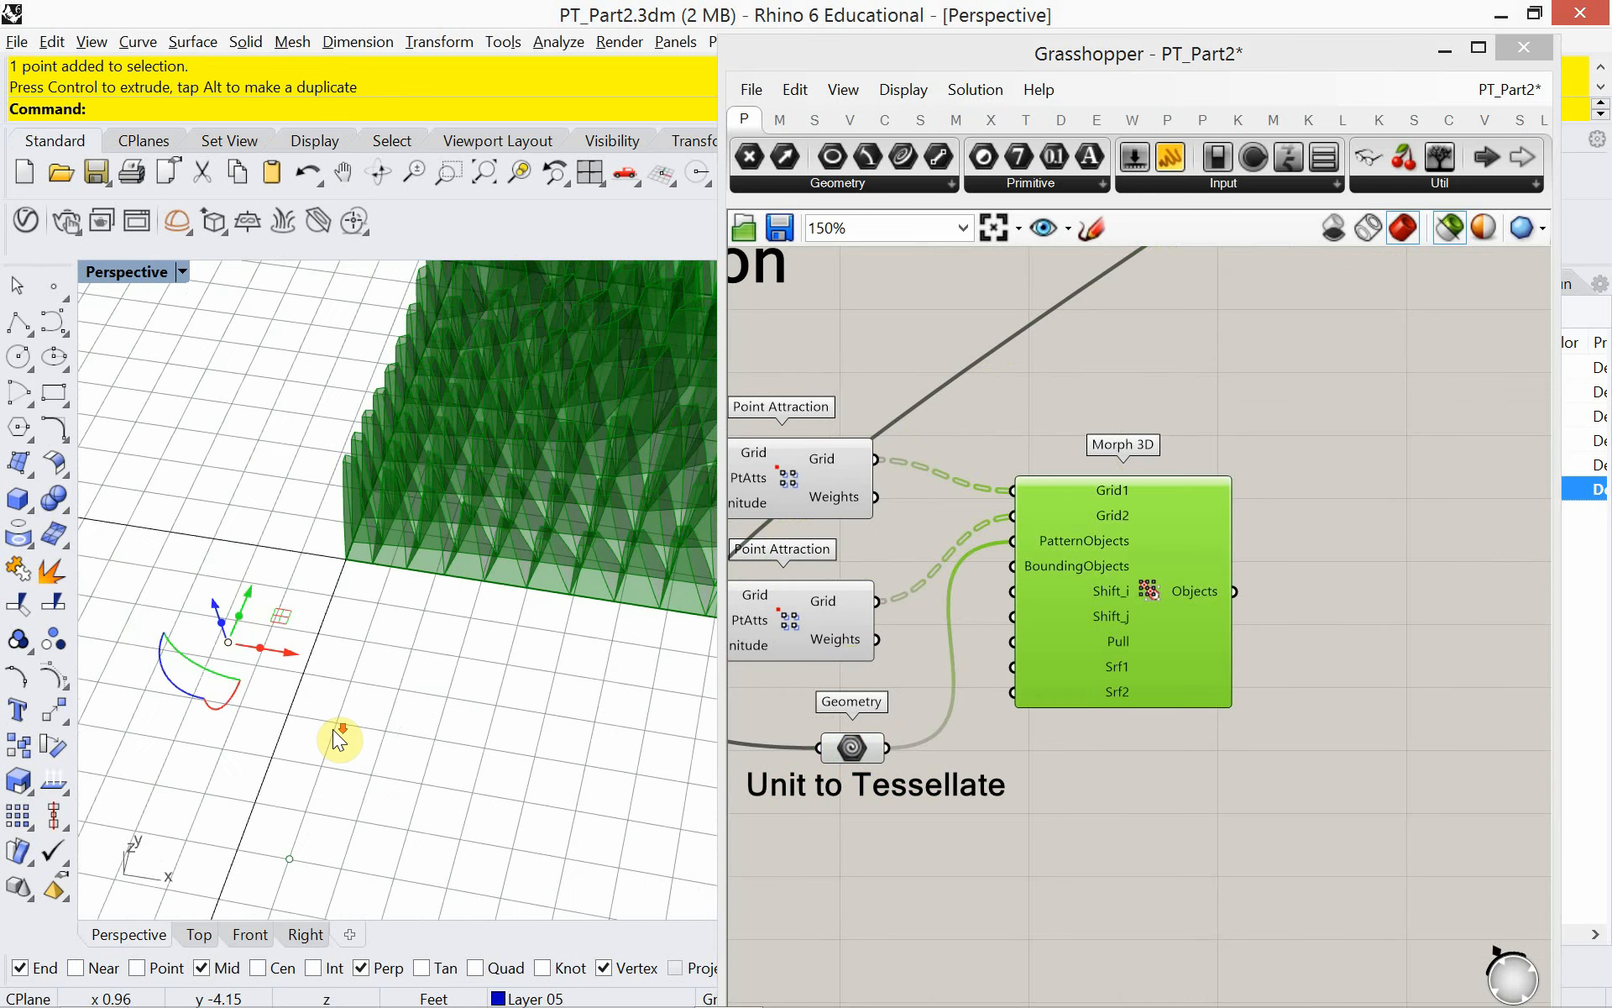
pyautogui.keyDown('shift'); pyautogui.moveTo(389, 640); pyautogui.dragTo(231, 762, button='right'); pyautogui.keyUp('shift')
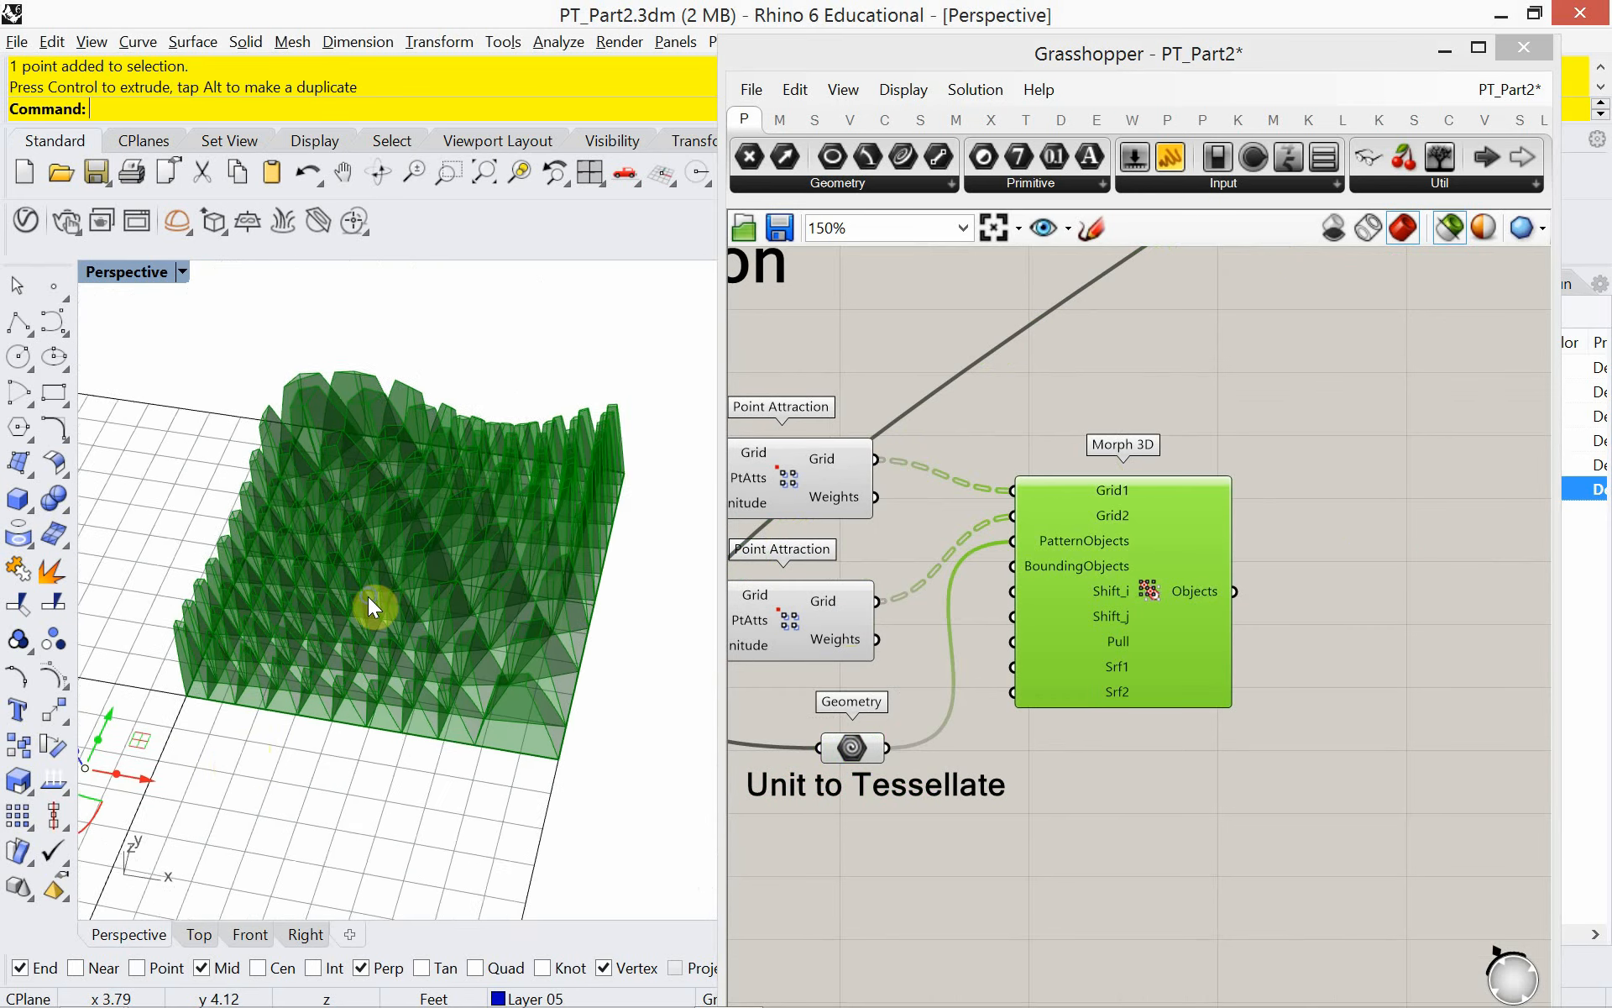
pyautogui.keyDown('shift'); pyautogui.moveTo(367, 598); pyautogui.dragTo(321, 642, button='right'); pyautogui.keyUp('shift')
pyautogui.click(1402, 704)
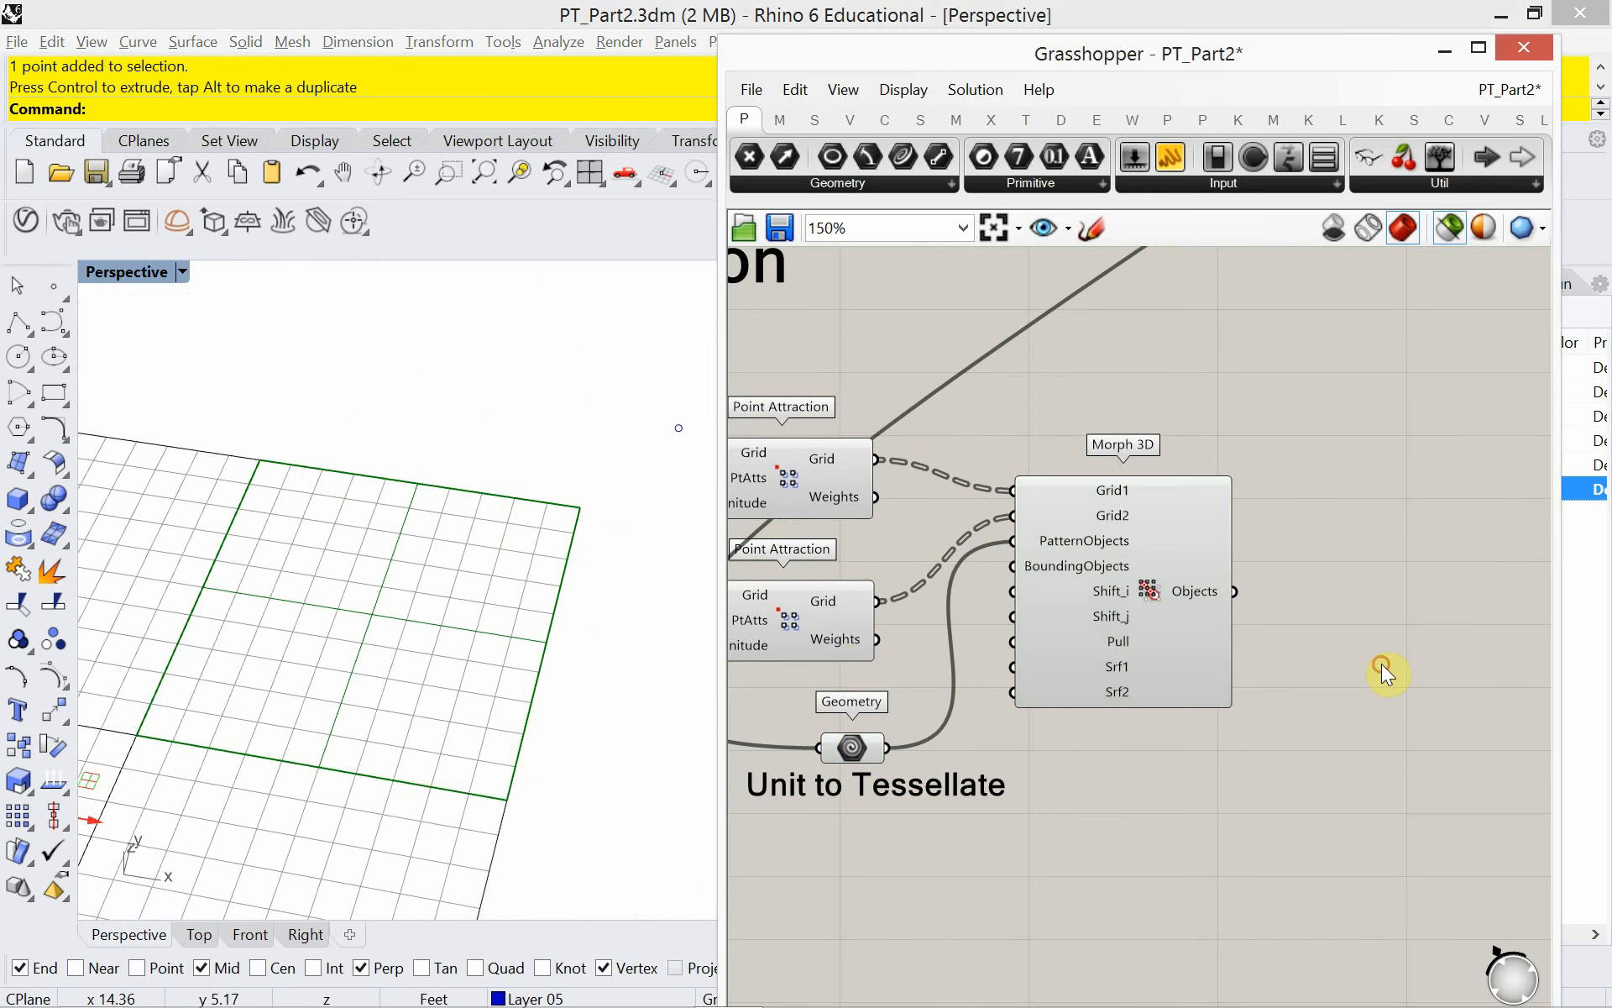
# - Move the Custom Preview component beside the Point Attraction Morph 3D and connect the Objects output to its Geometry input
pyautogui.scroll(-3, 1357, 658)
pyautogui.moveTo(1347, 583); pyautogui.dragTo(1034, 796, button='right')
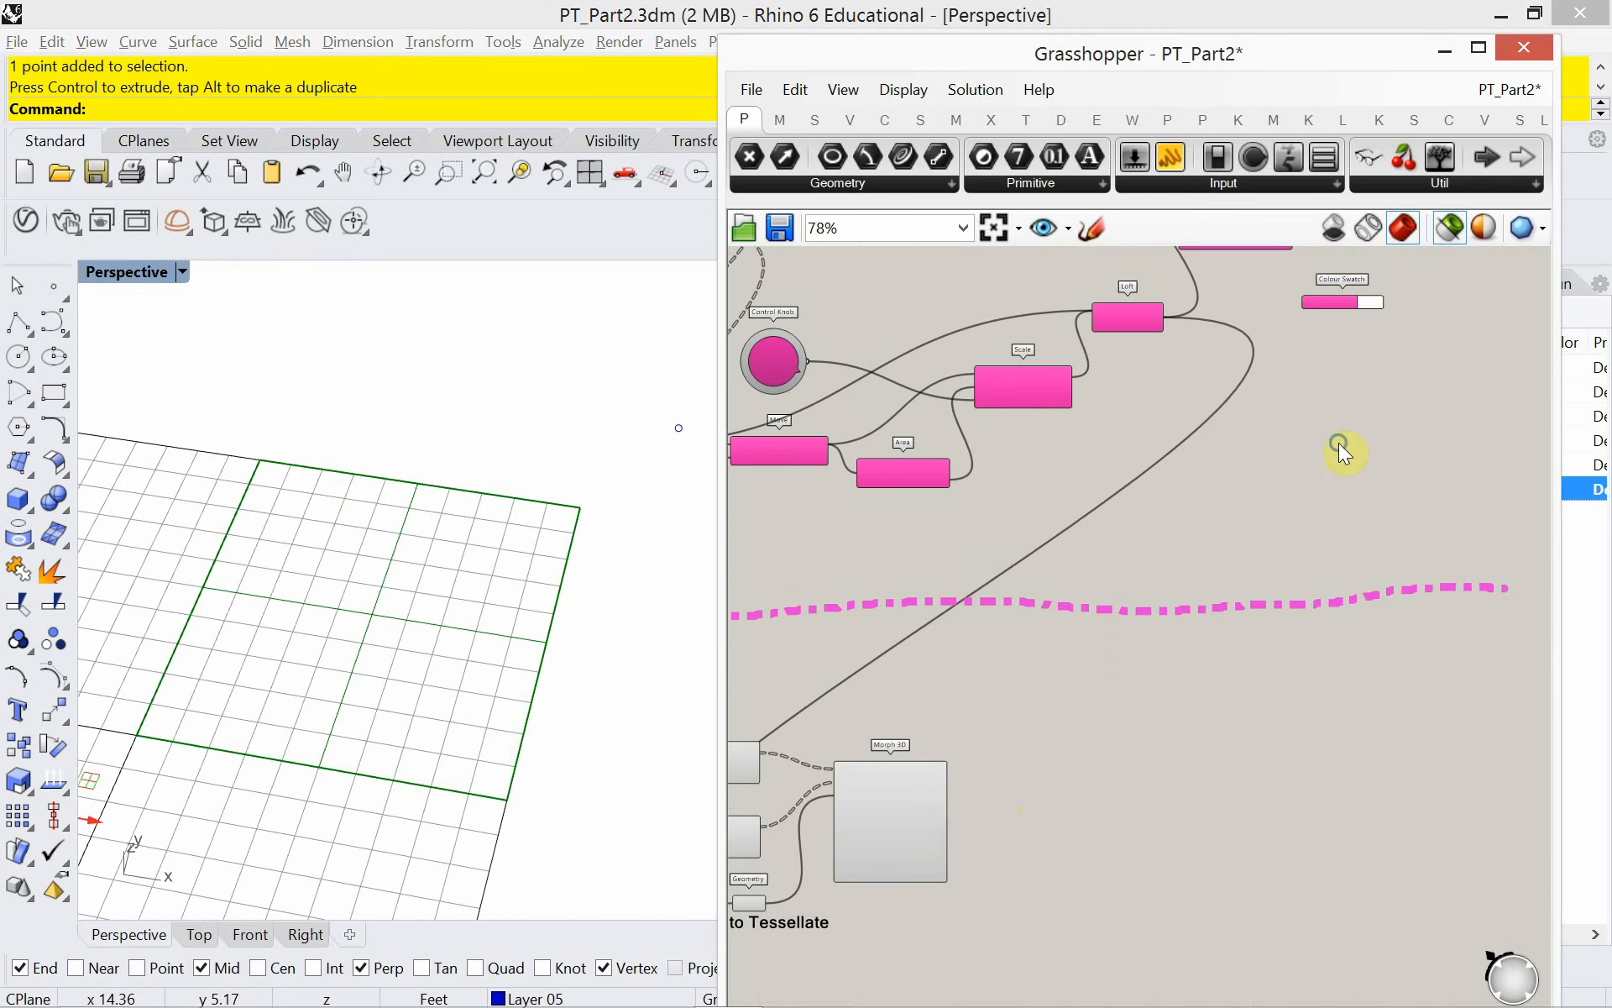
pyautogui.moveTo(1339, 442); pyautogui.dragTo(1250, 482, button='right')
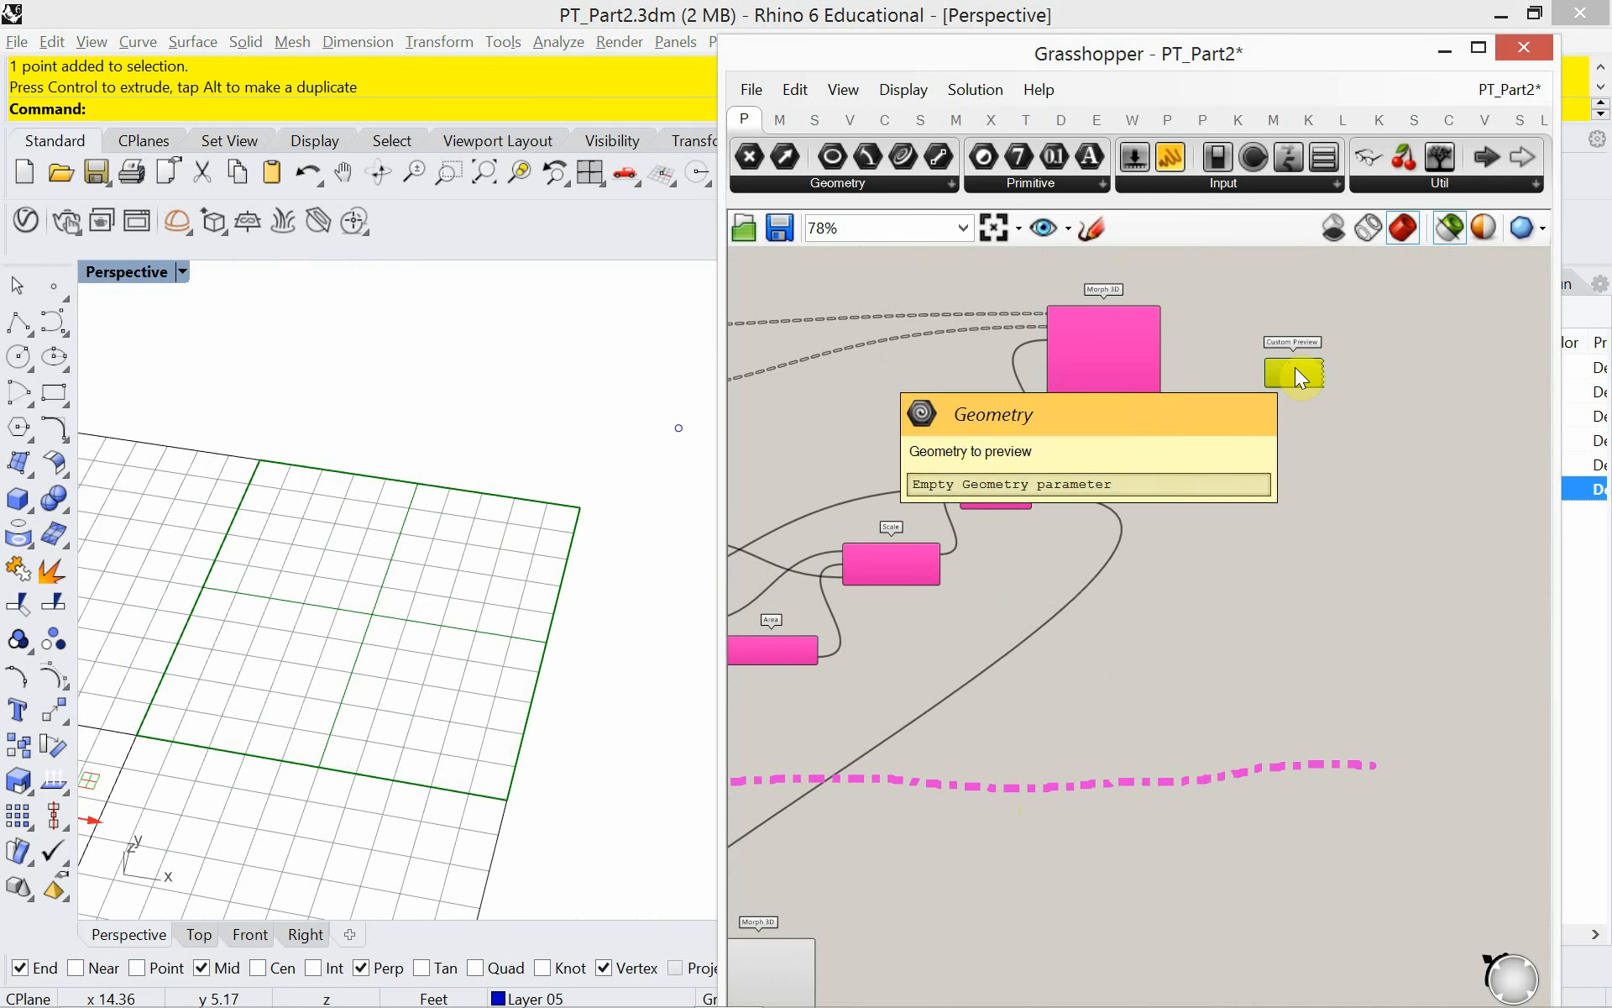
pyautogui.moveTo(1296, 371); pyautogui.dragTo(1002, 823)
pyautogui.scroll(-3, 1222, 655)
pyautogui.scroll(5, 1035, 864)
pyautogui.moveTo(968, 847); pyautogui.dragTo(1142, 697, button='right')
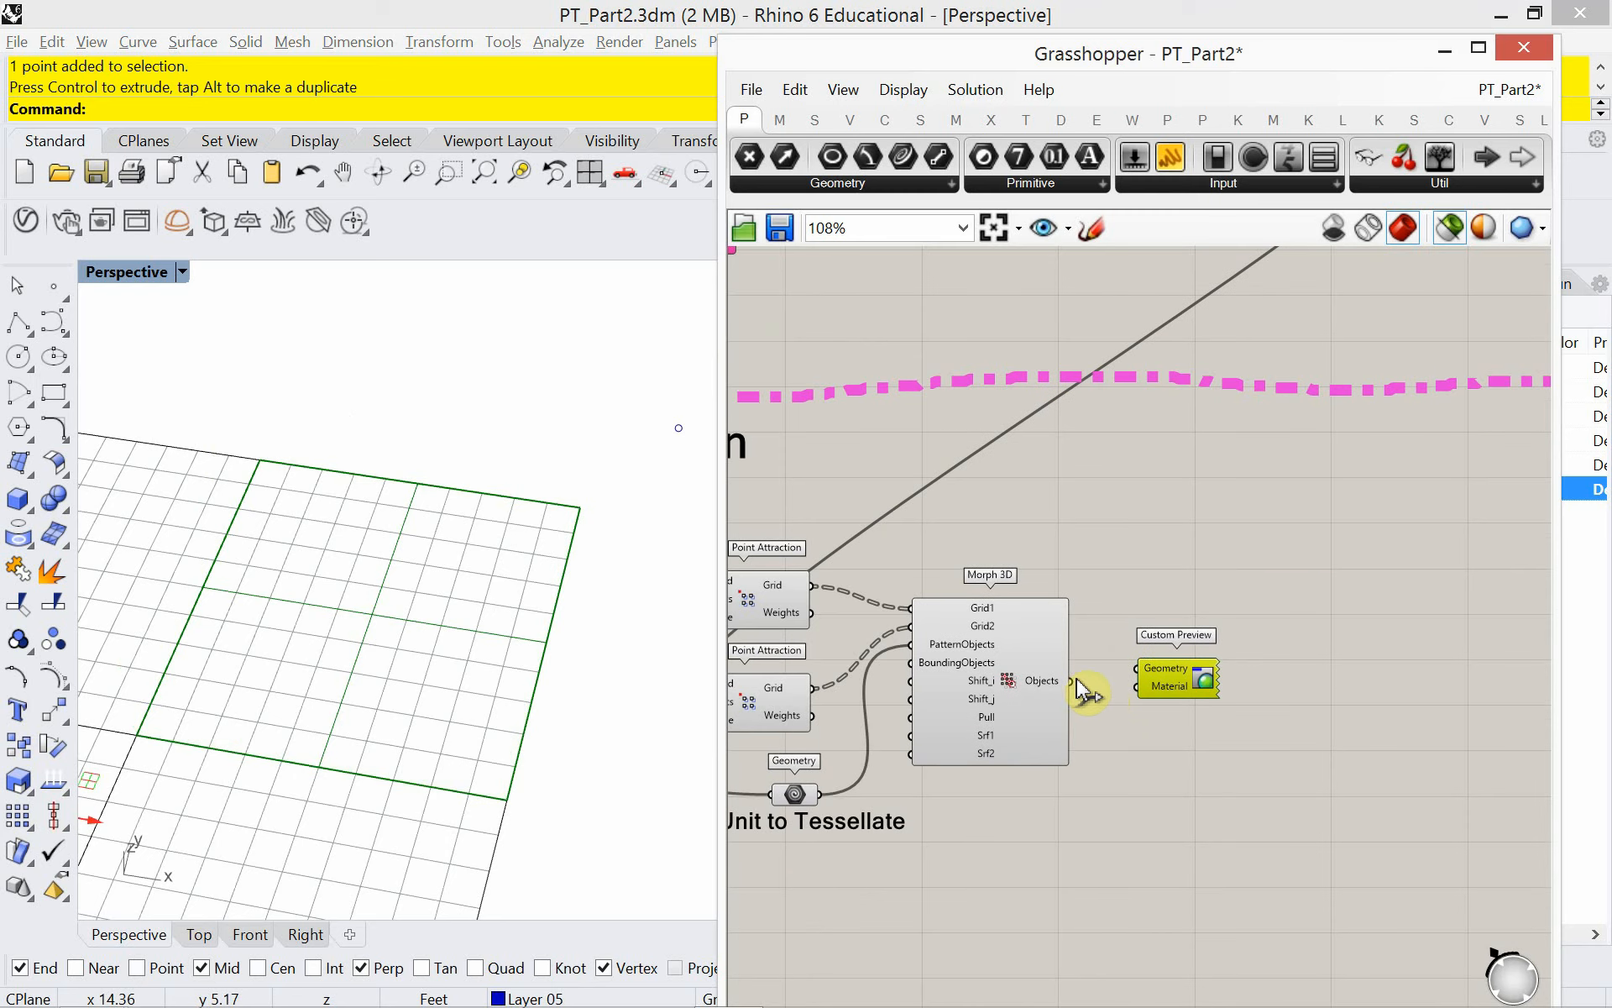
pyautogui.moveTo(1085, 691); pyautogui.dragTo(1170, 699)
pyautogui.click(1155, 740)
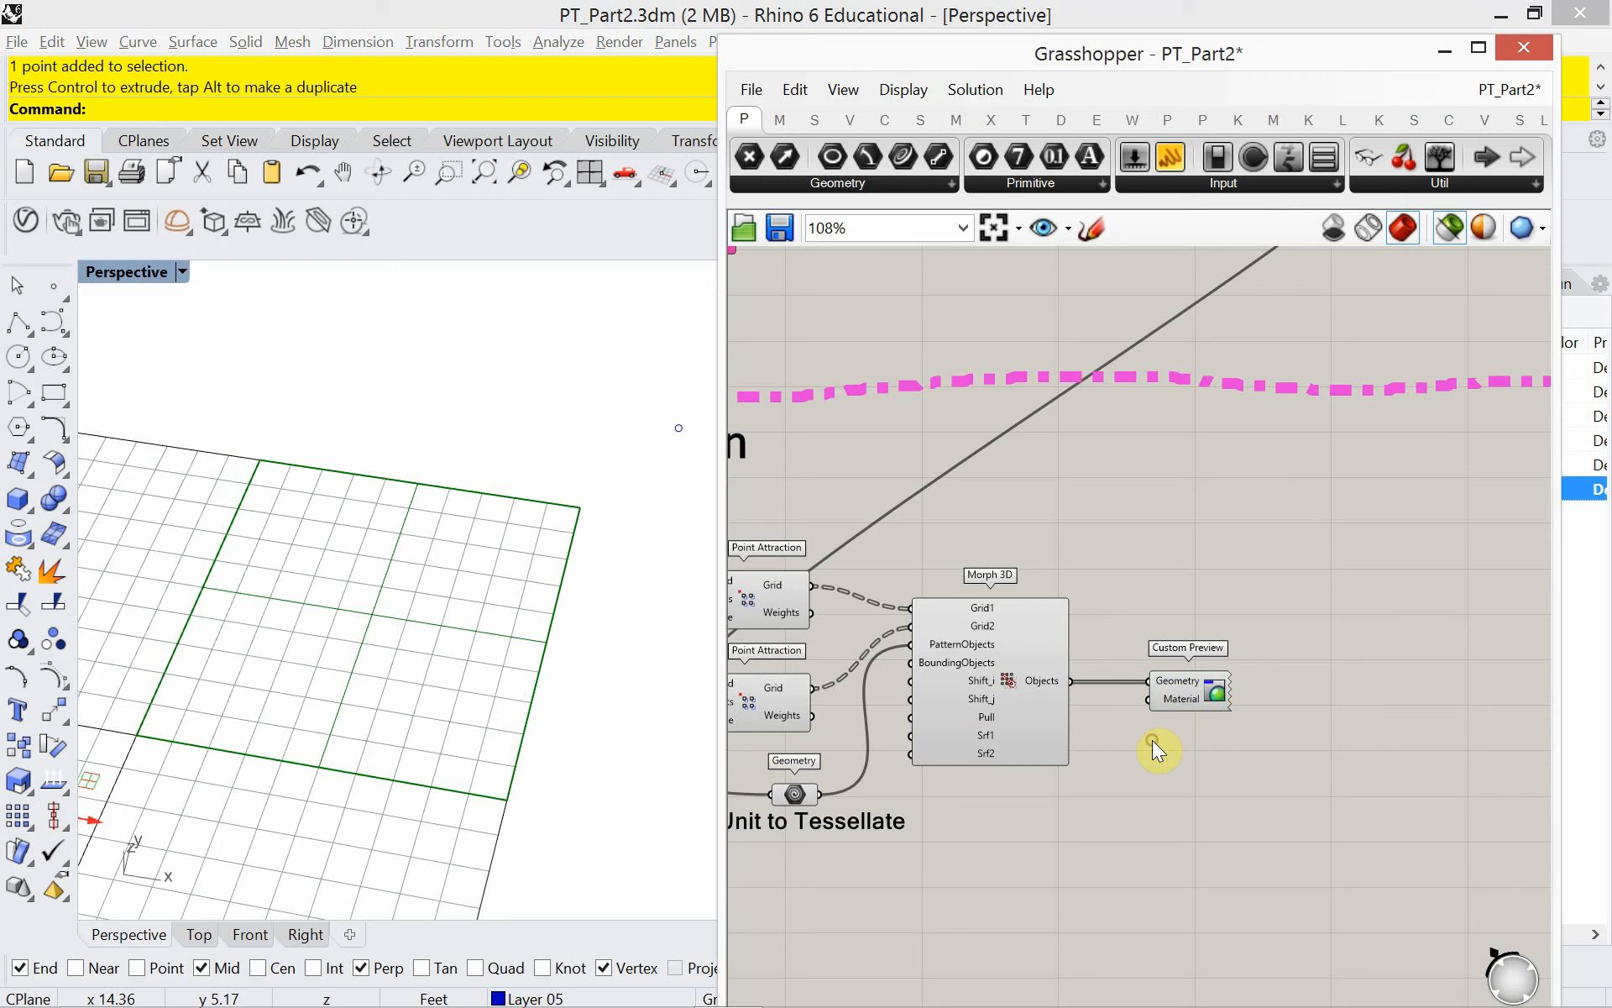
# - Disable the selected-objects-only preview and turn off the preview of every component except Custom Preview
pyautogui.click(1443, 232)
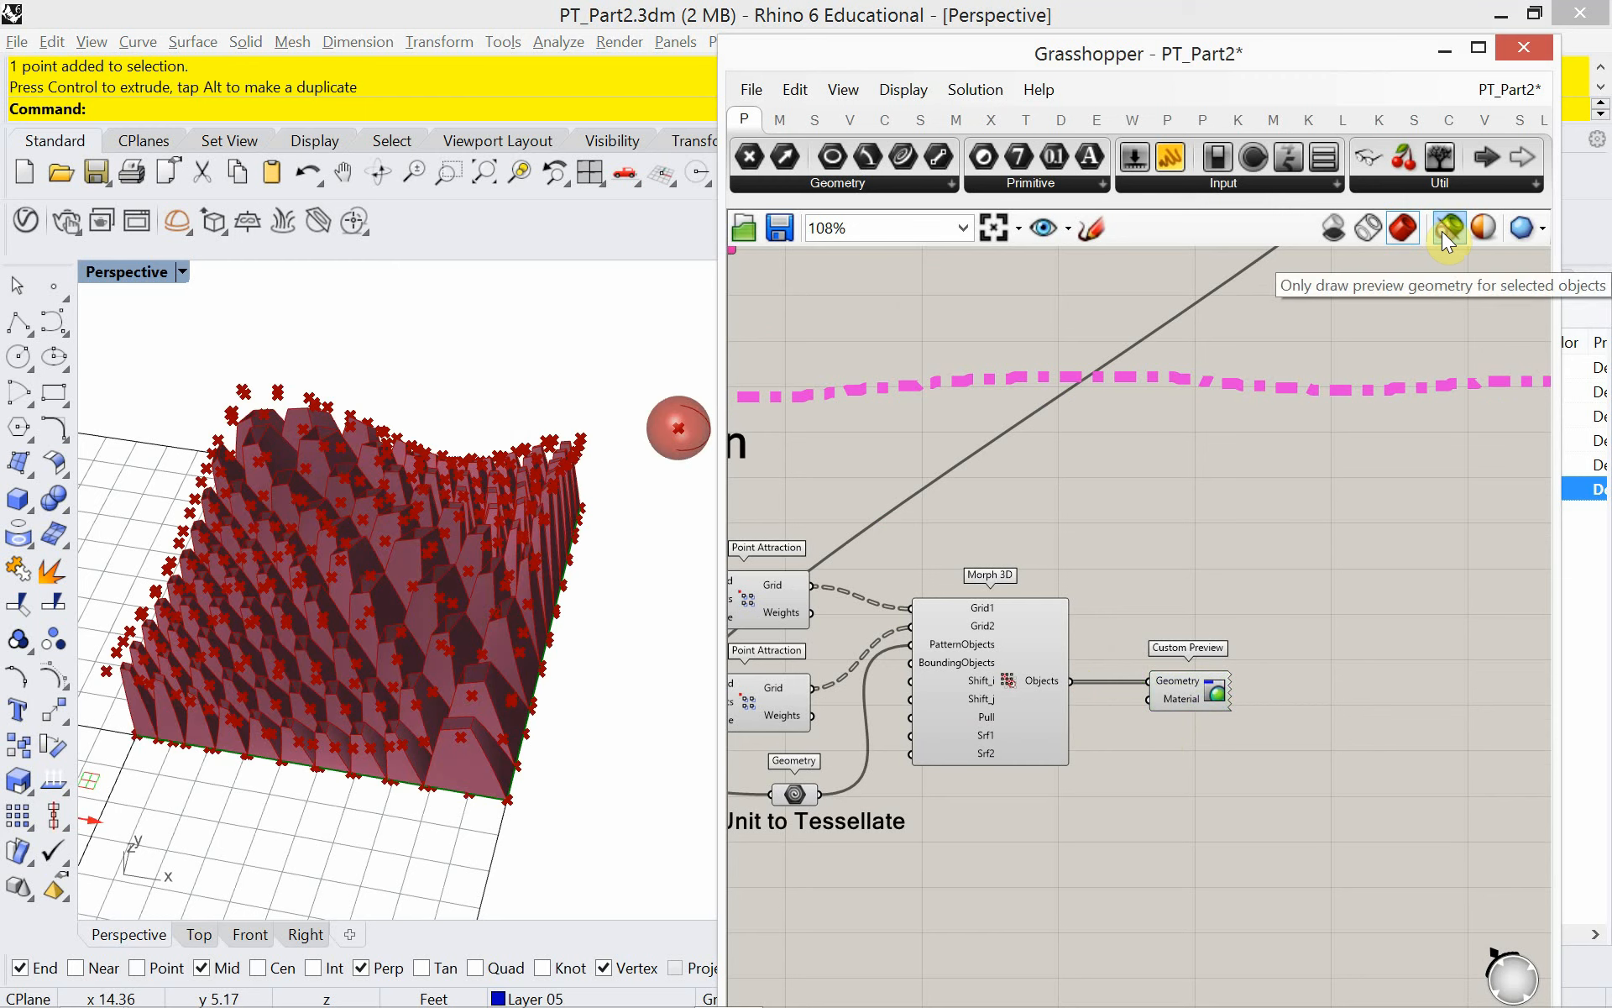
pyautogui.click(1174, 699)
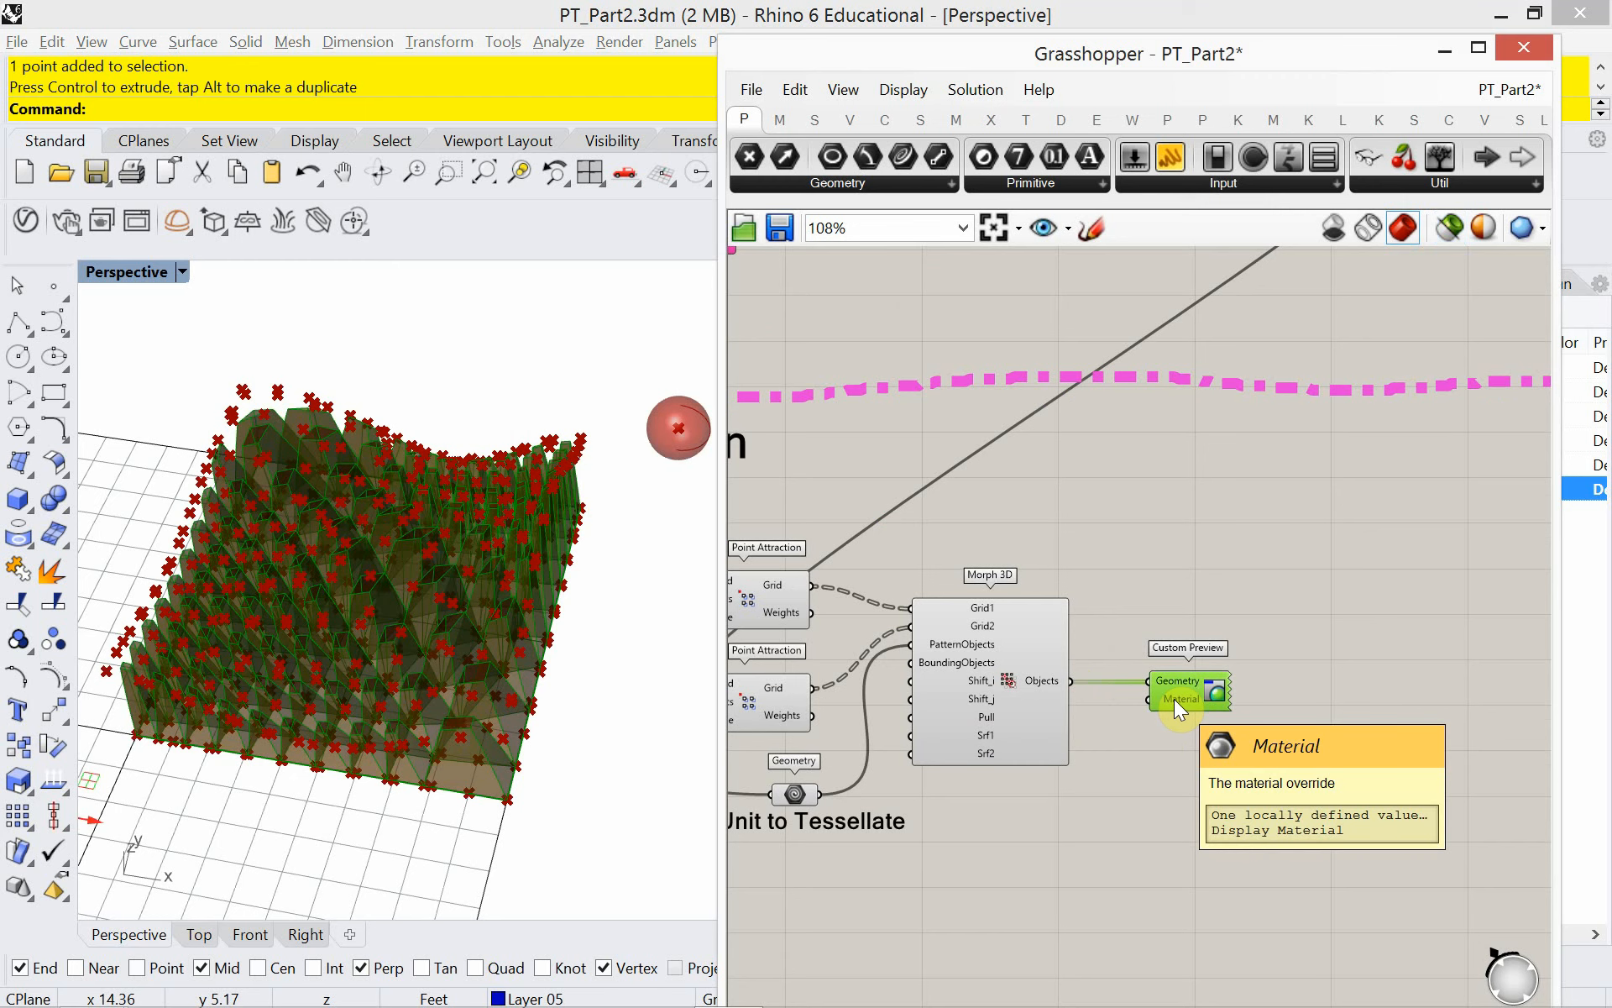
pyautogui.hotkey('ctrl', 'i')
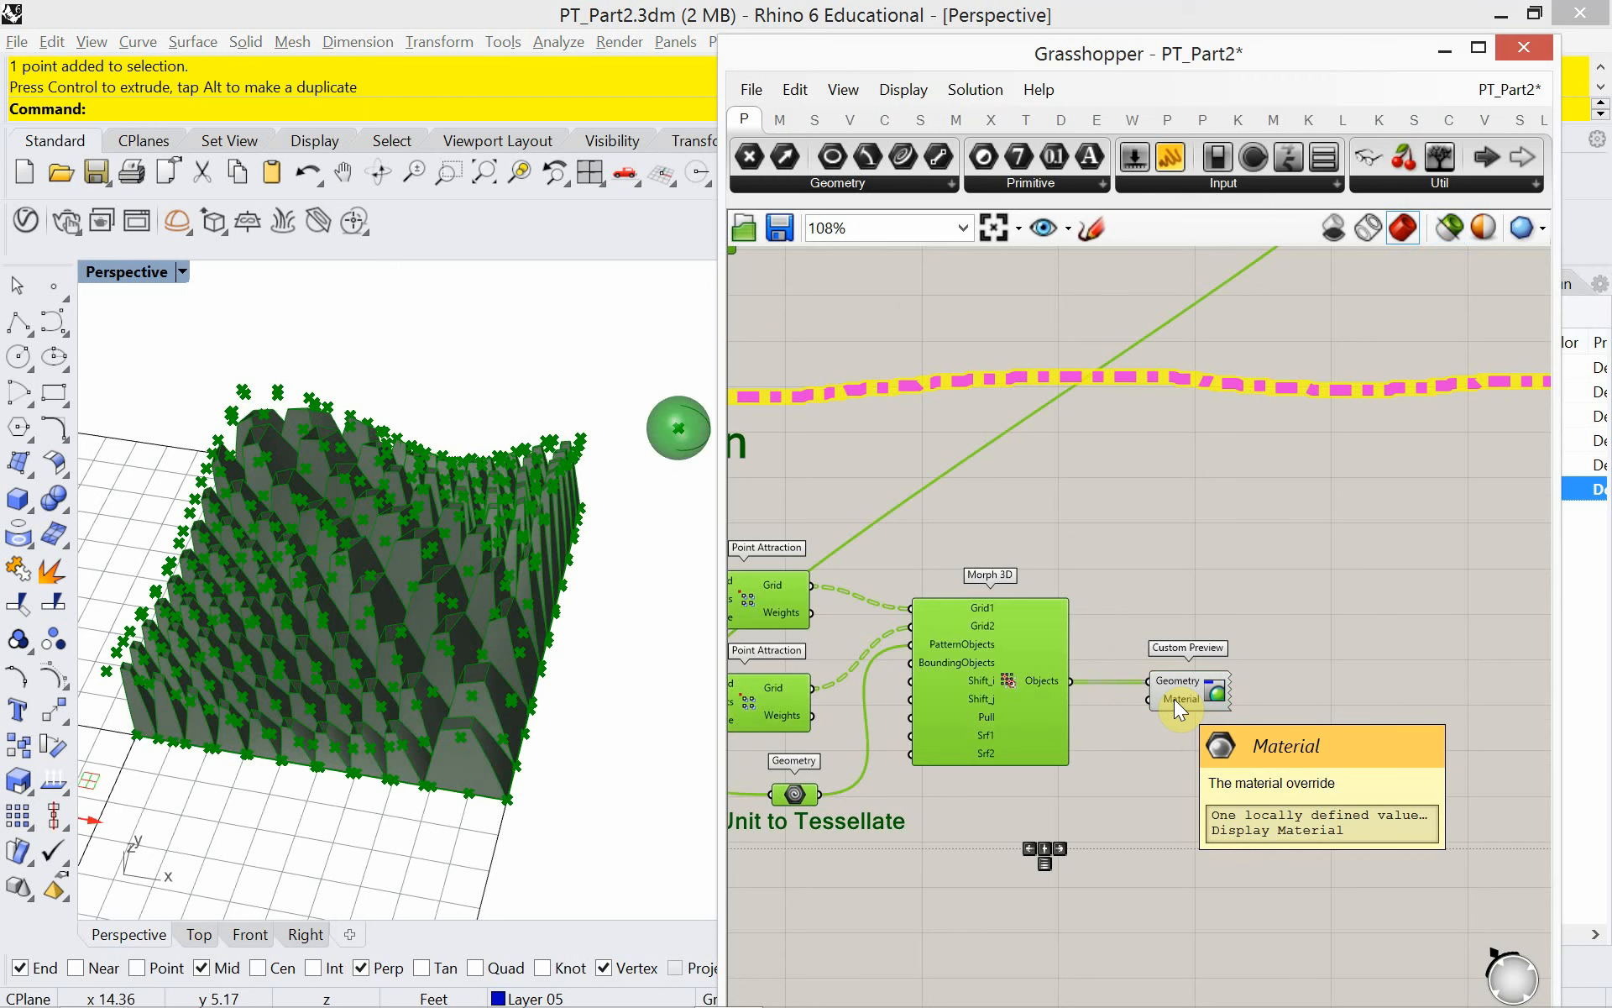
pyautogui.rightClick(1169, 574)
pyautogui.click(1211, 612)
pyautogui.click(1211, 607)
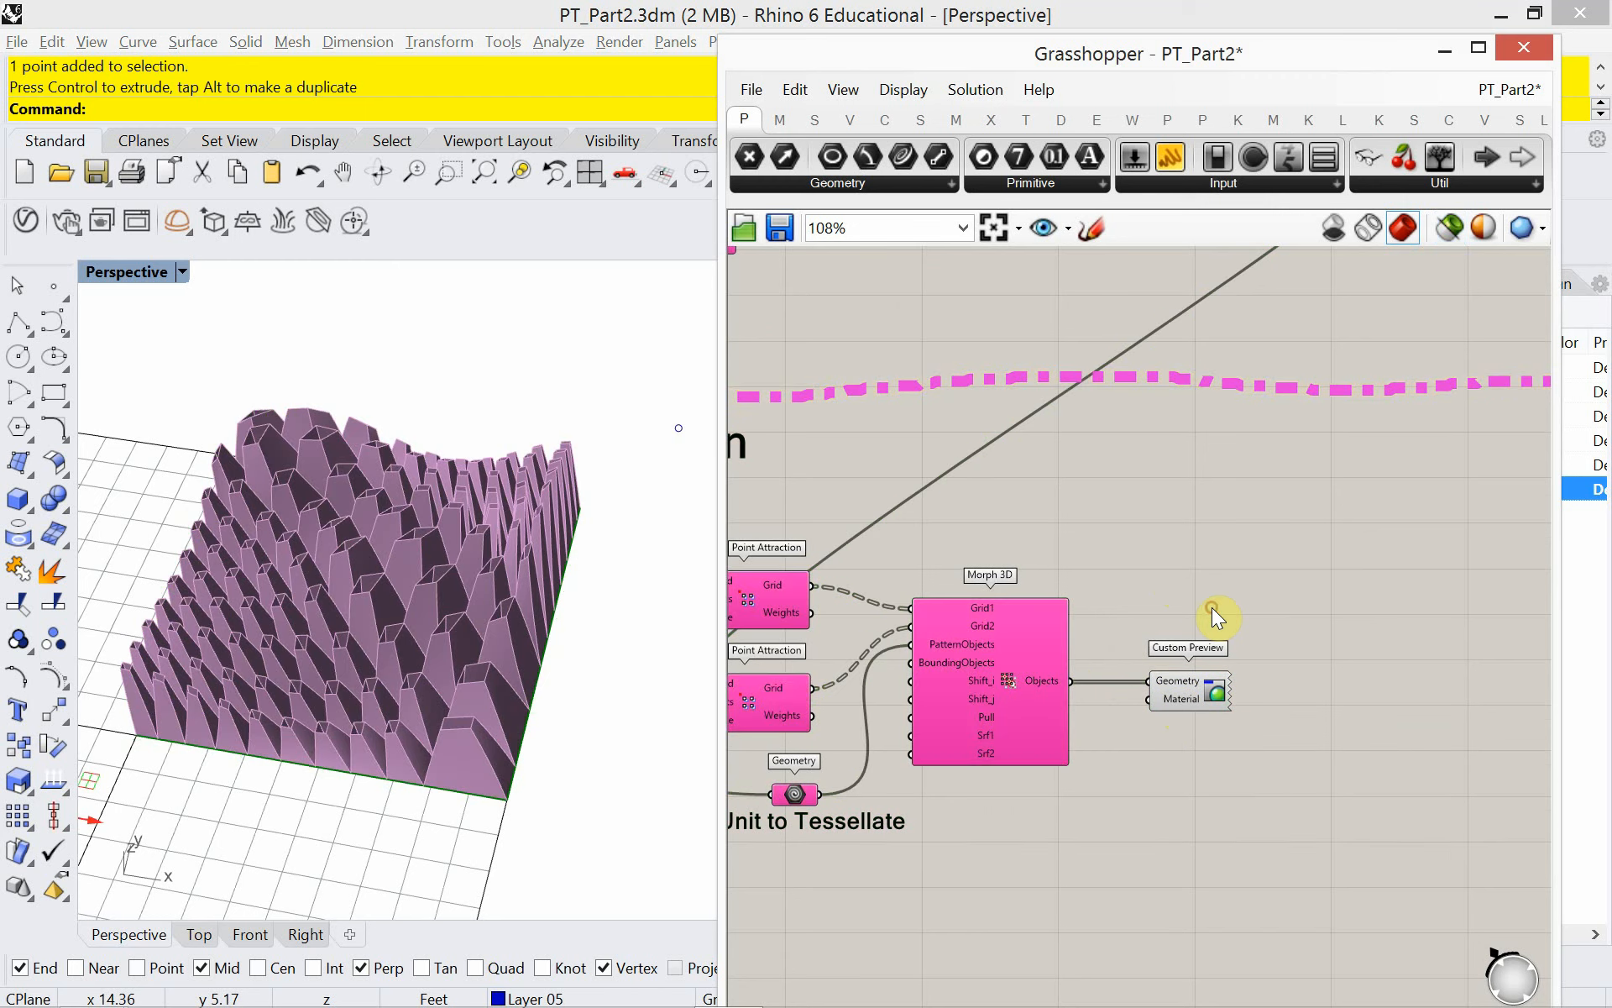
# - Set the number slider feeding the Magnitude inputs of both Point Attraction components to 2.769
pyautogui.moveTo(468, 705)
pyautogui.mouseDown(button='right')
pyautogui.moveTo(471, 747)
pyautogui.moveTo(396, 774)
pyautogui.mouseUp(button='right')
pyautogui.scroll(-2, 399, 773)
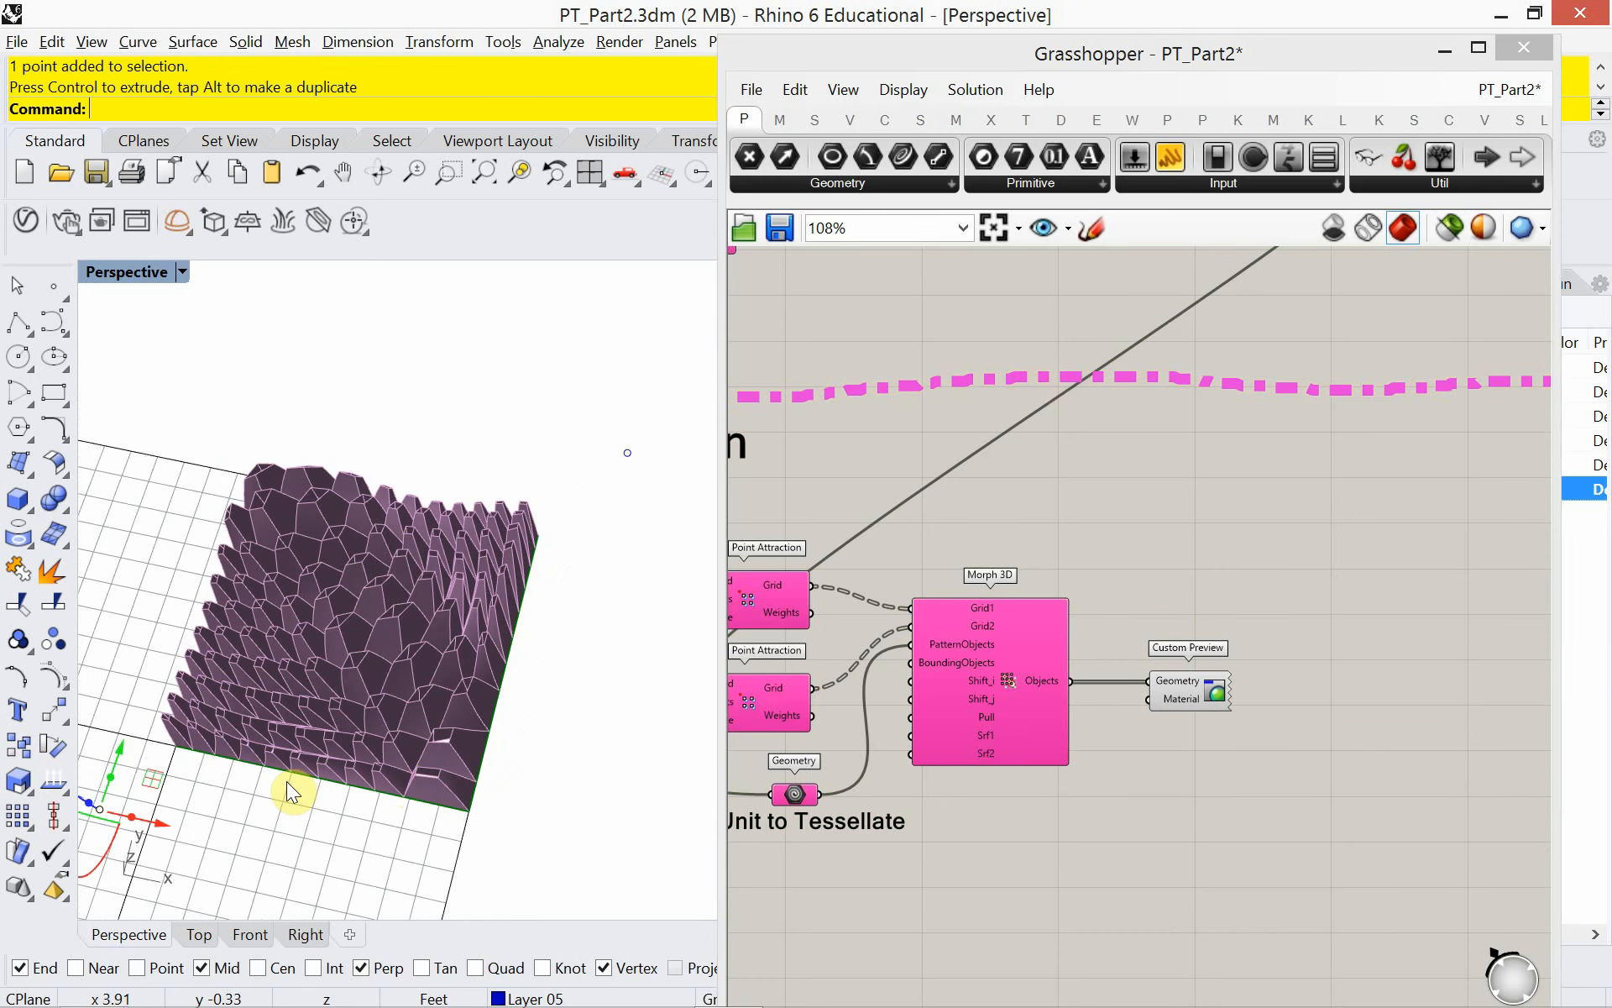
pyautogui.moveTo(835, 662); pyautogui.dragTo(1239, 630, button='right')
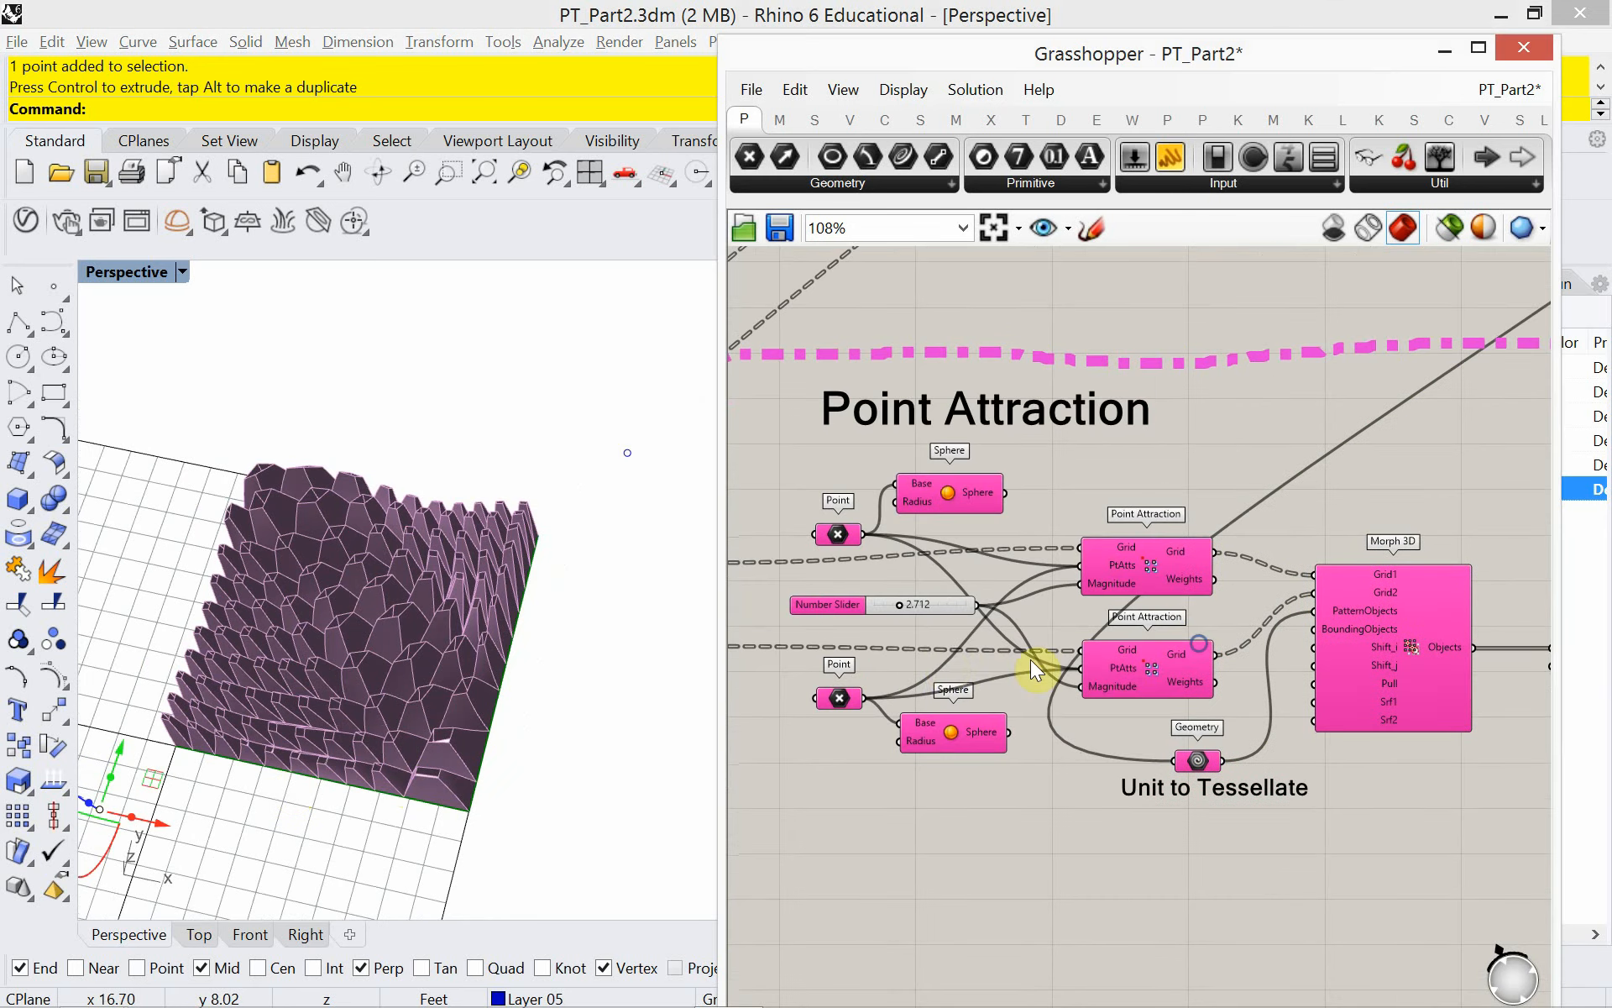
pyautogui.scroll(3, 917, 659)
pyautogui.moveTo(912, 658); pyautogui.dragTo(1040, 587, button='right')
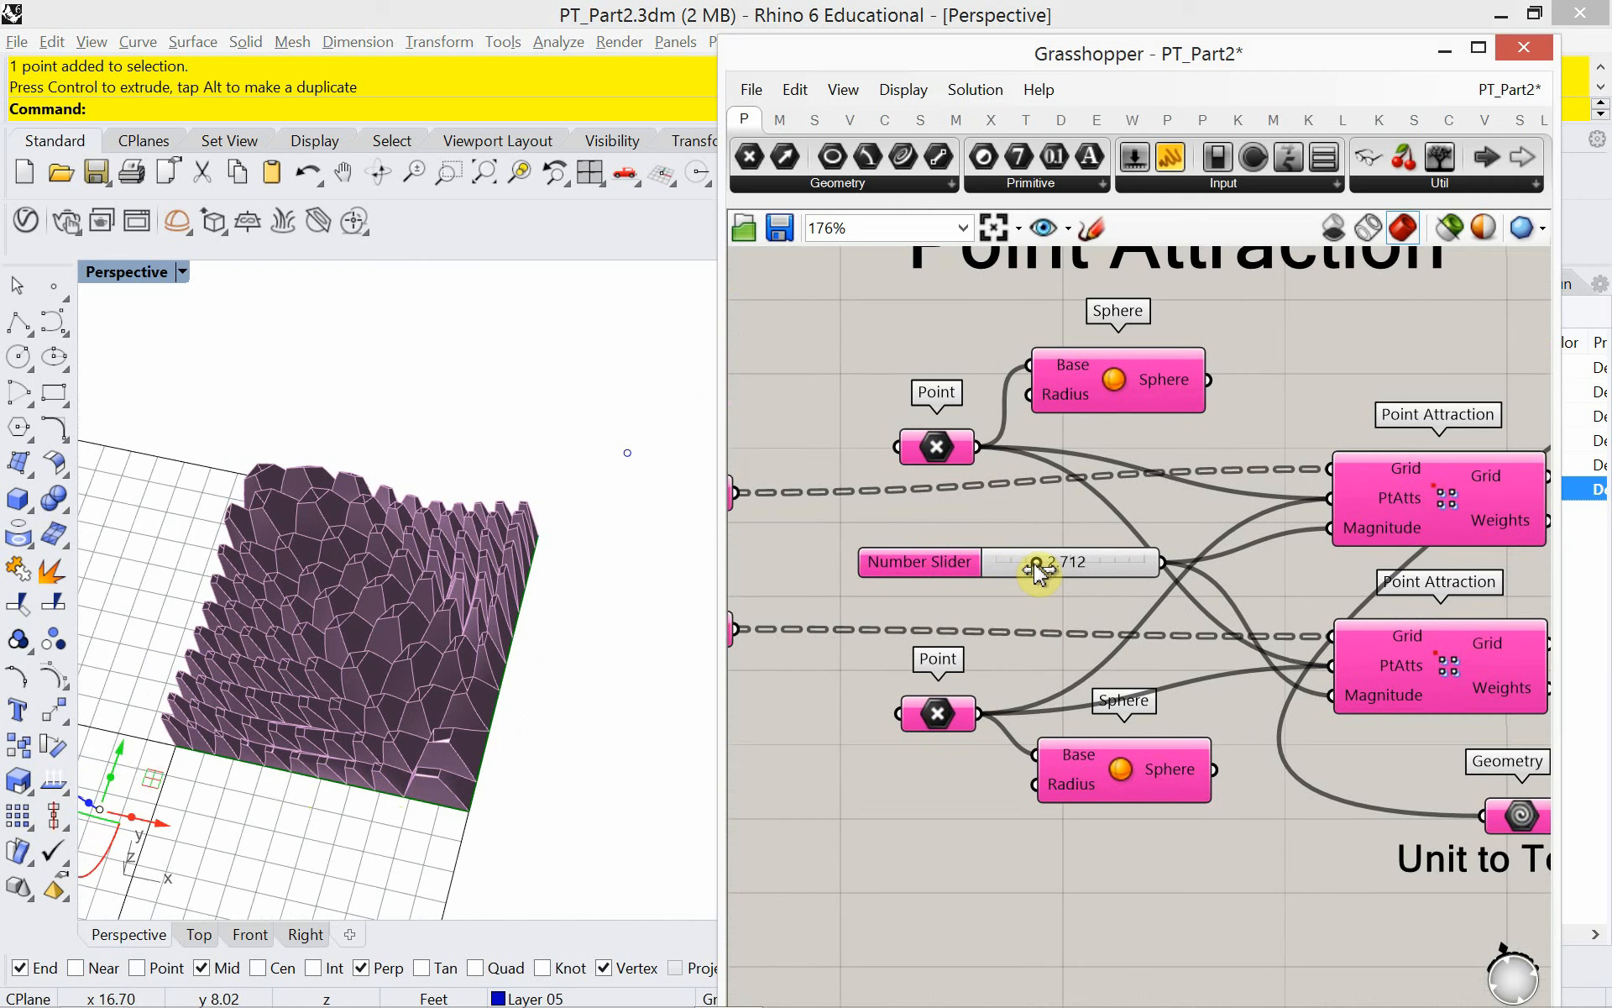
pyautogui.moveTo(1044, 565)
pyautogui.mouseDown()
pyautogui.moveTo(1004, 585)
pyautogui.moveTo(1080, 584)
pyautogui.moveTo(1042, 585)
pyautogui.mouseUp()
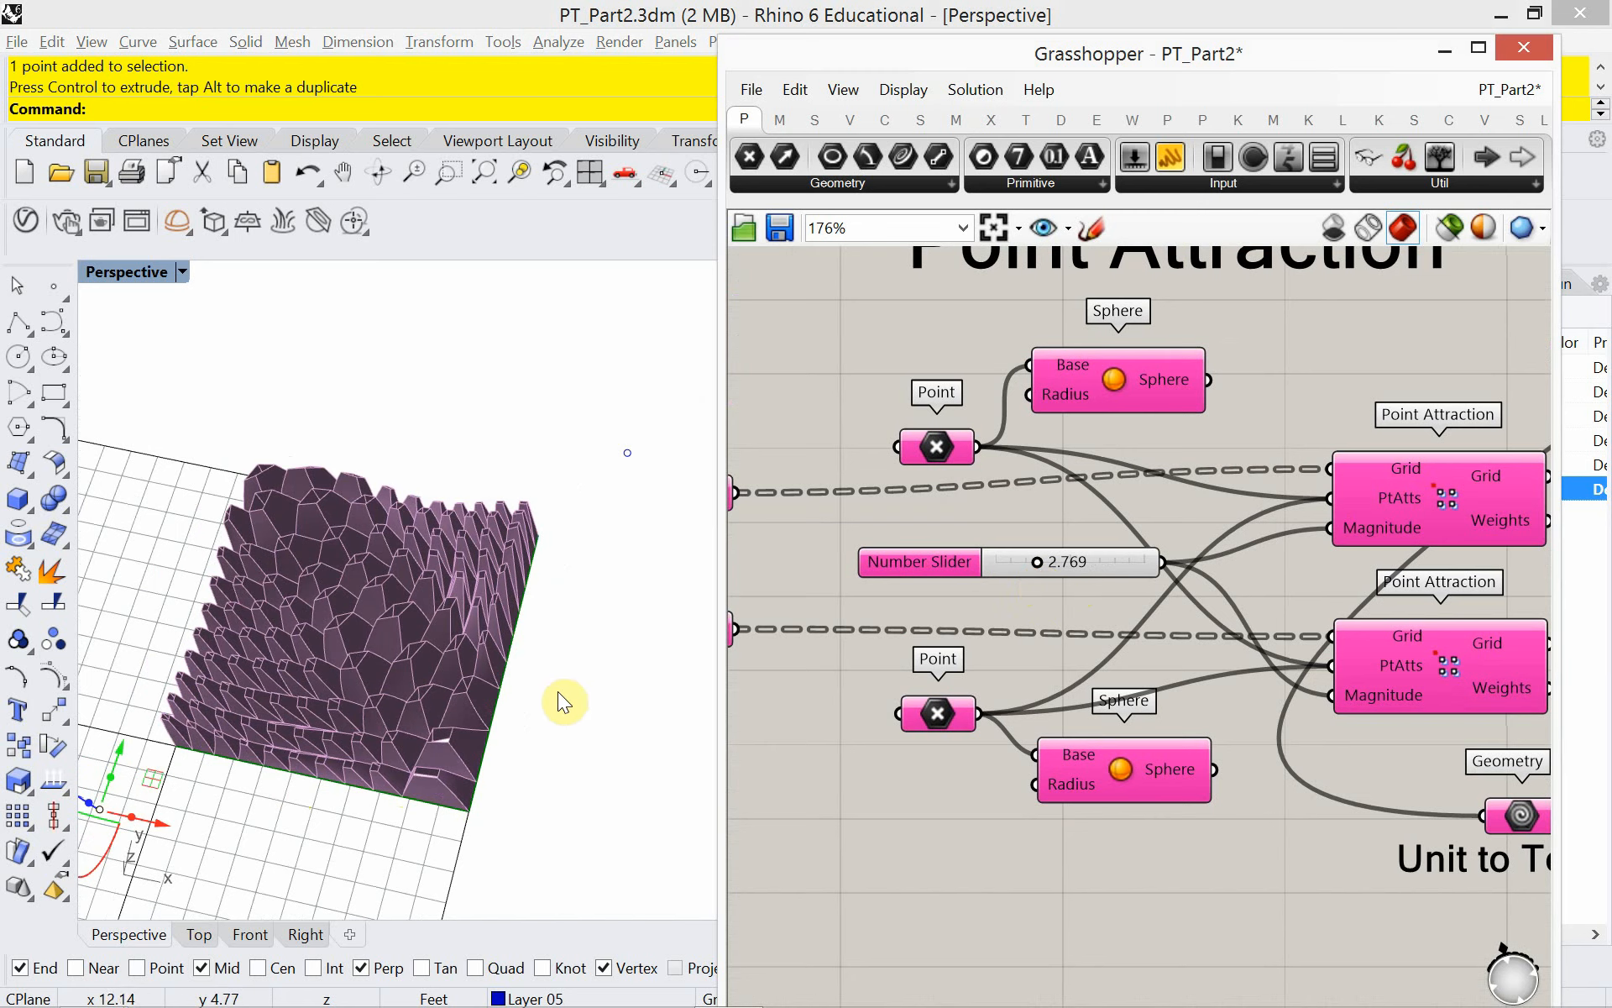
pyautogui.moveTo(496, 717); pyautogui.dragTo(505, 676, button='right')
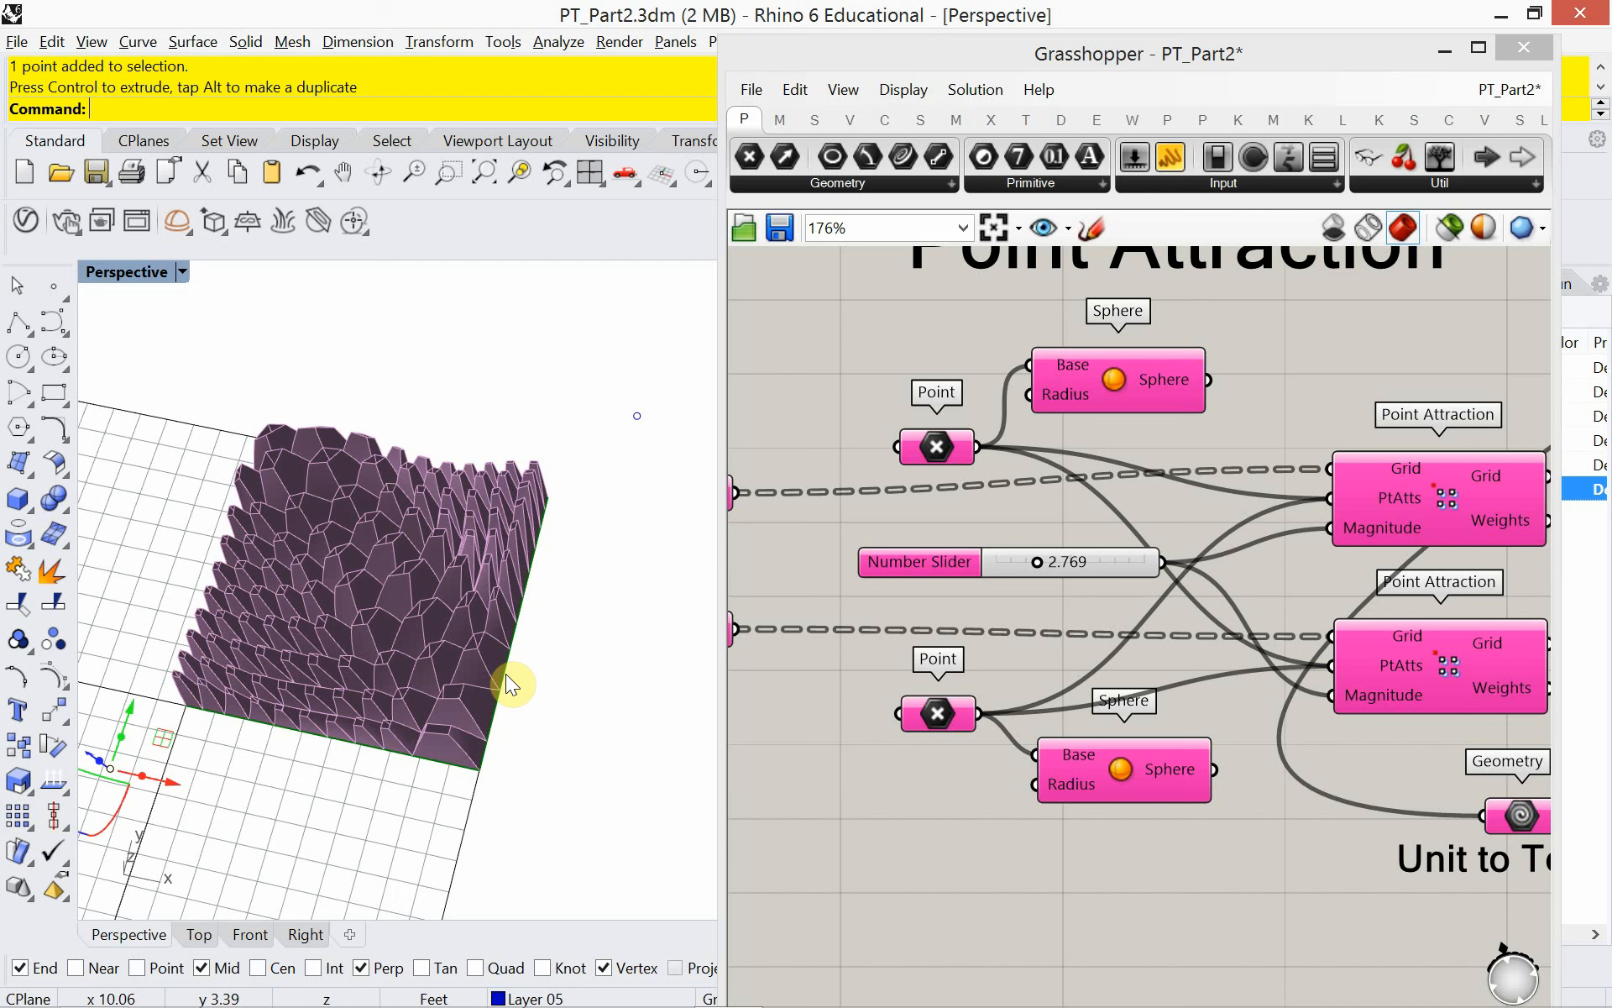
# - Review the definition from the Point Attraction group up to the attractor list and the Surface Domain Number components
pyautogui.scroll(-2, 856, 554)
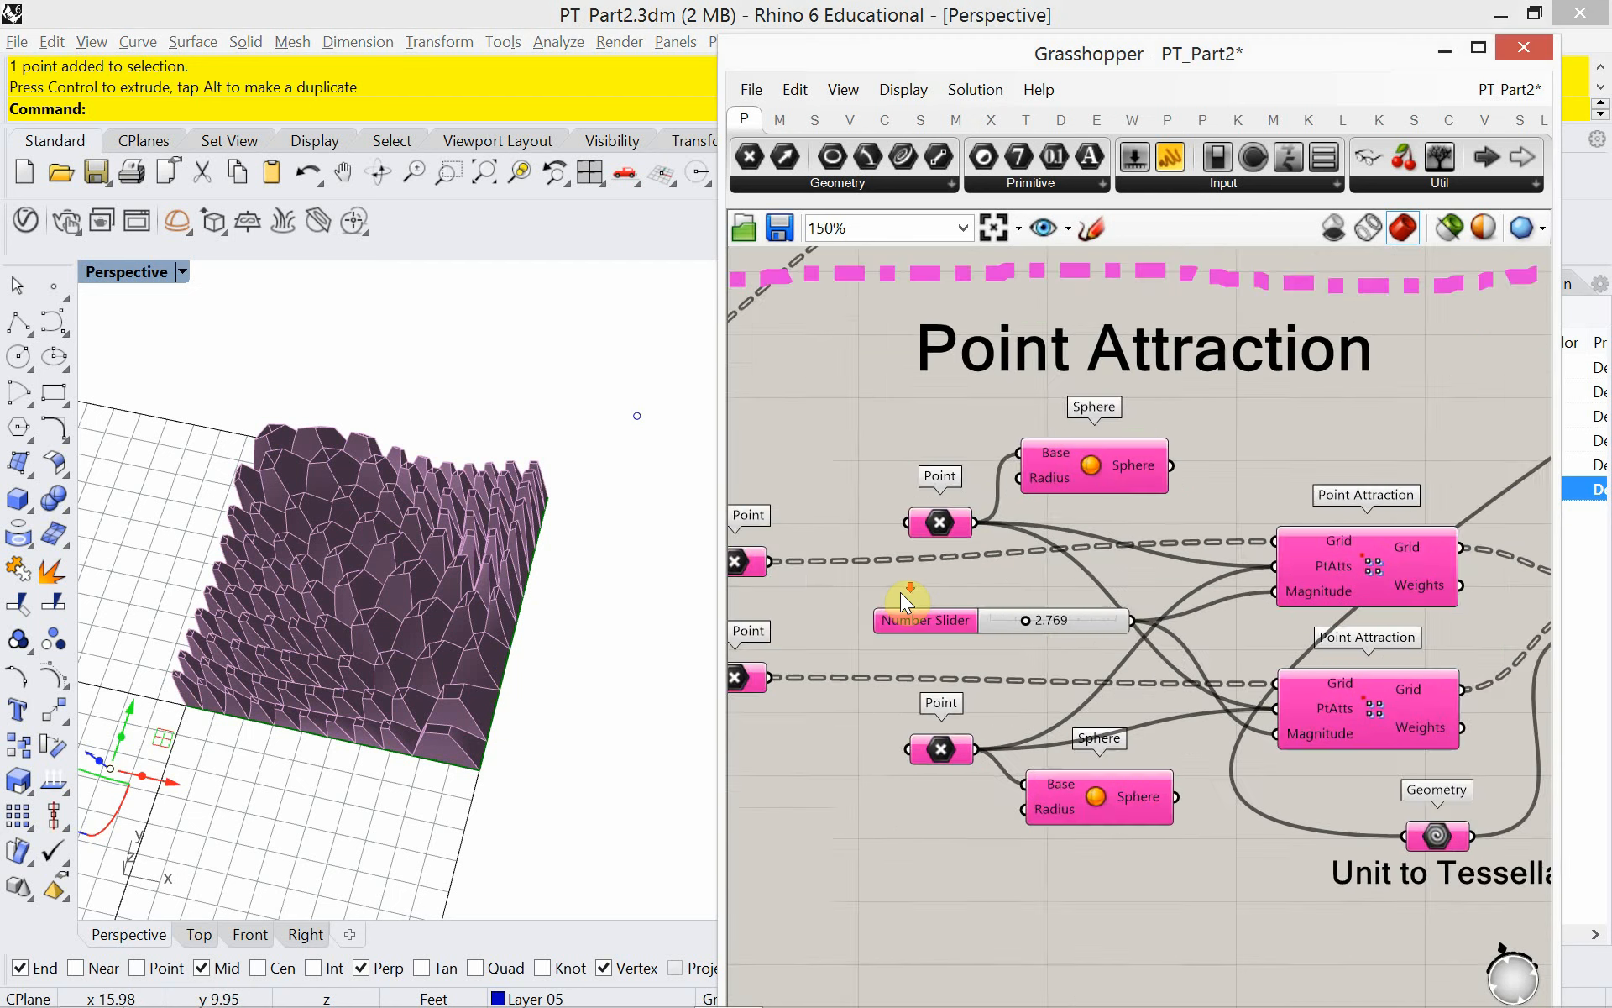
pyautogui.scroll(-4, 900, 592)
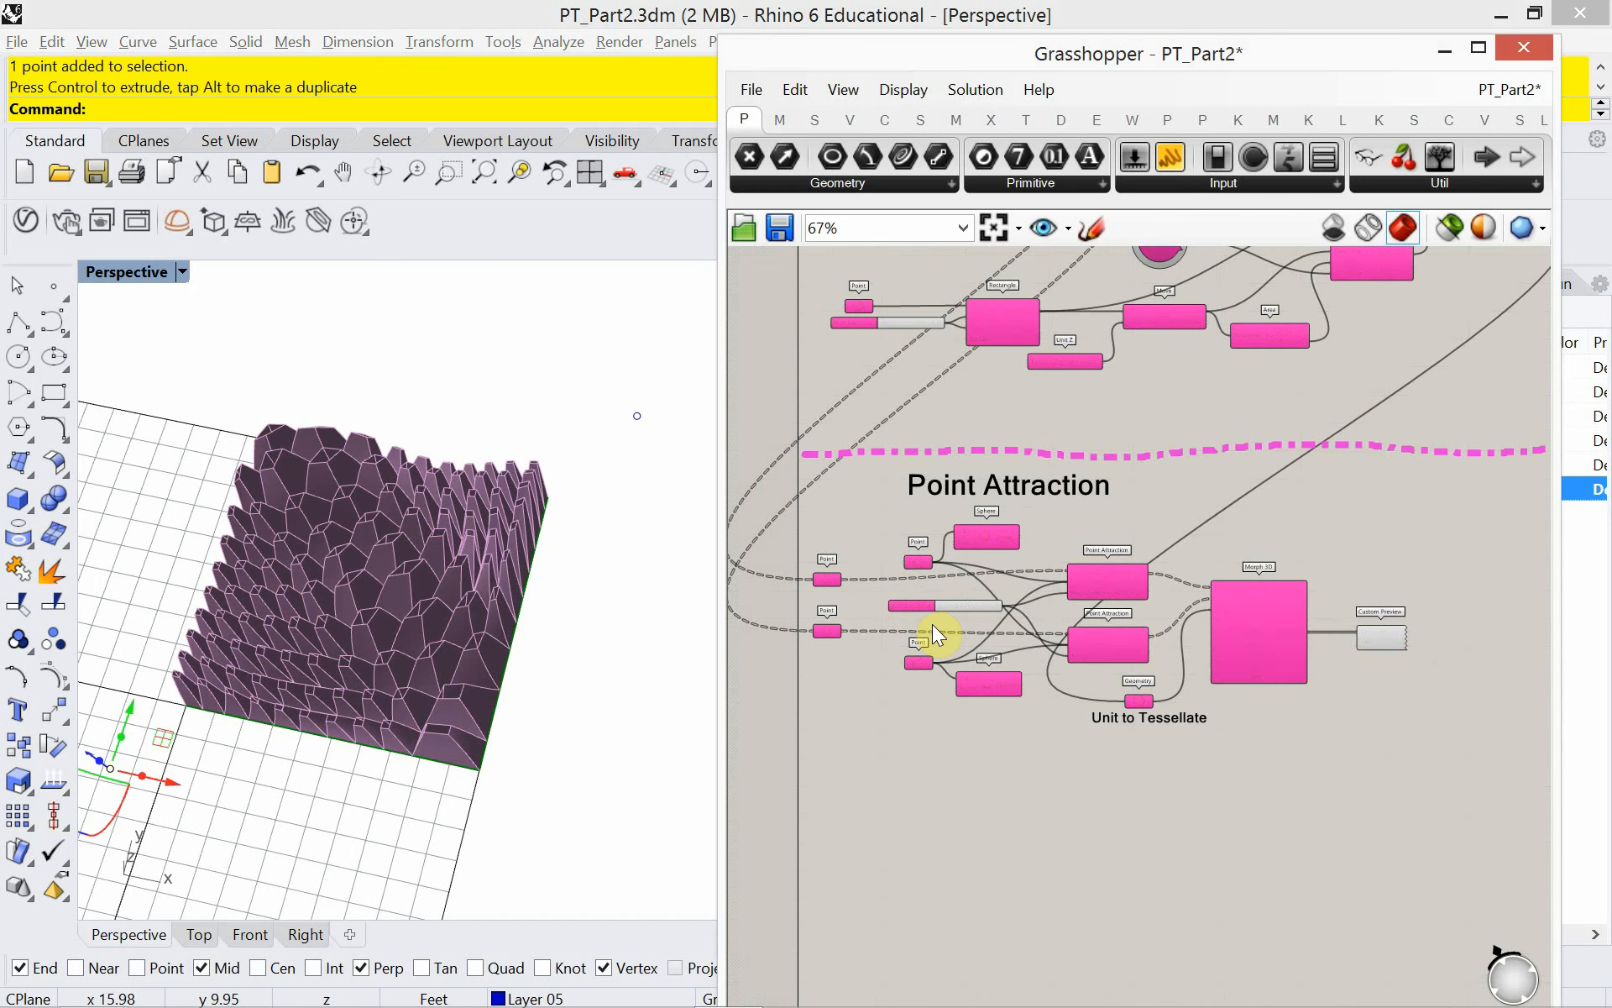
pyautogui.scroll(-2, 949, 642)
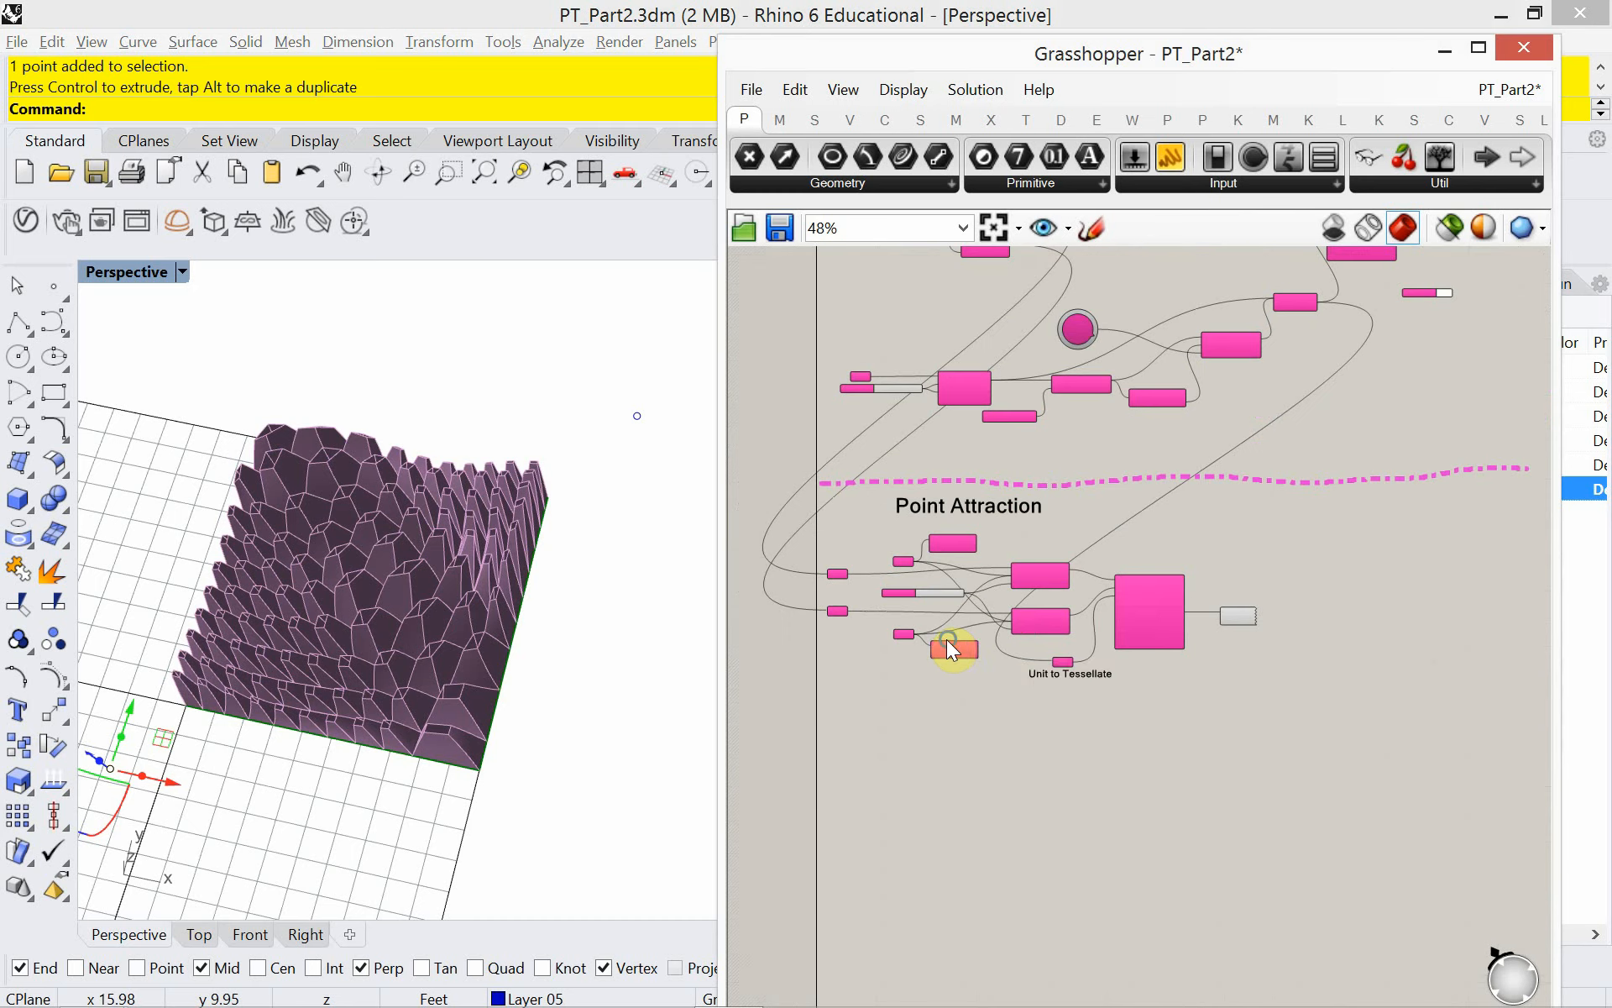
pyautogui.moveTo(946, 638); pyautogui.dragTo(939, 648, button='right')
pyautogui.scroll(-3, 939, 648)
pyautogui.moveTo(968, 575); pyautogui.dragTo(986, 770, button='right')
pyautogui.scroll(6, 901, 517)
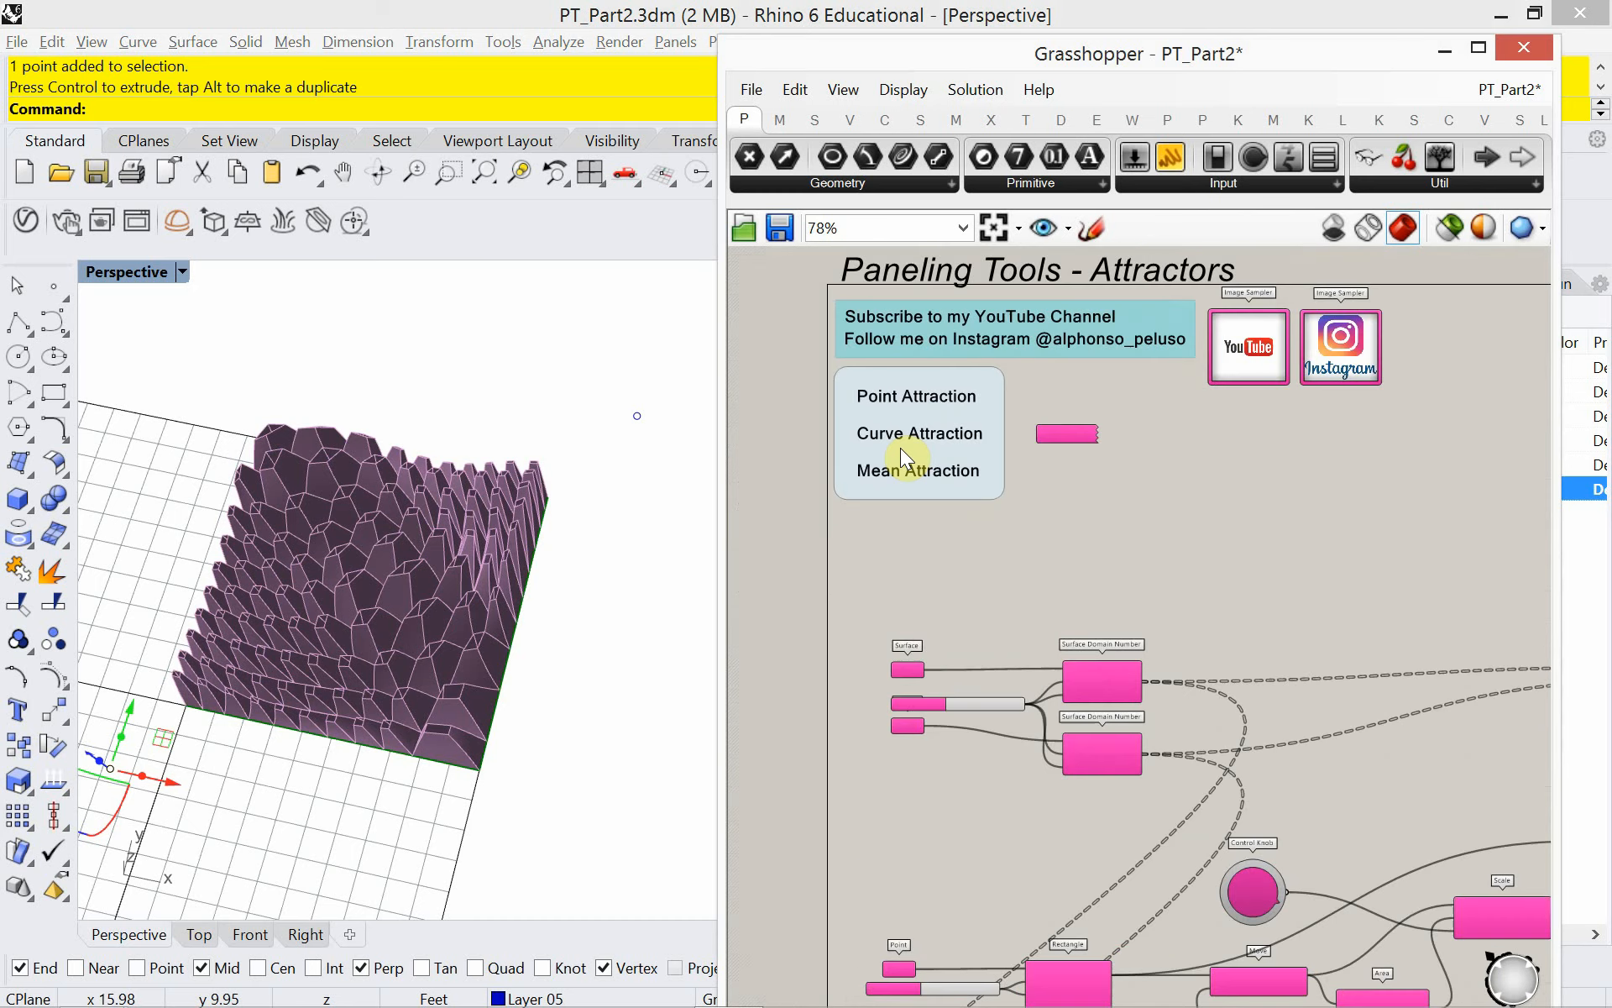
pyautogui.scroll(1, 900, 447)
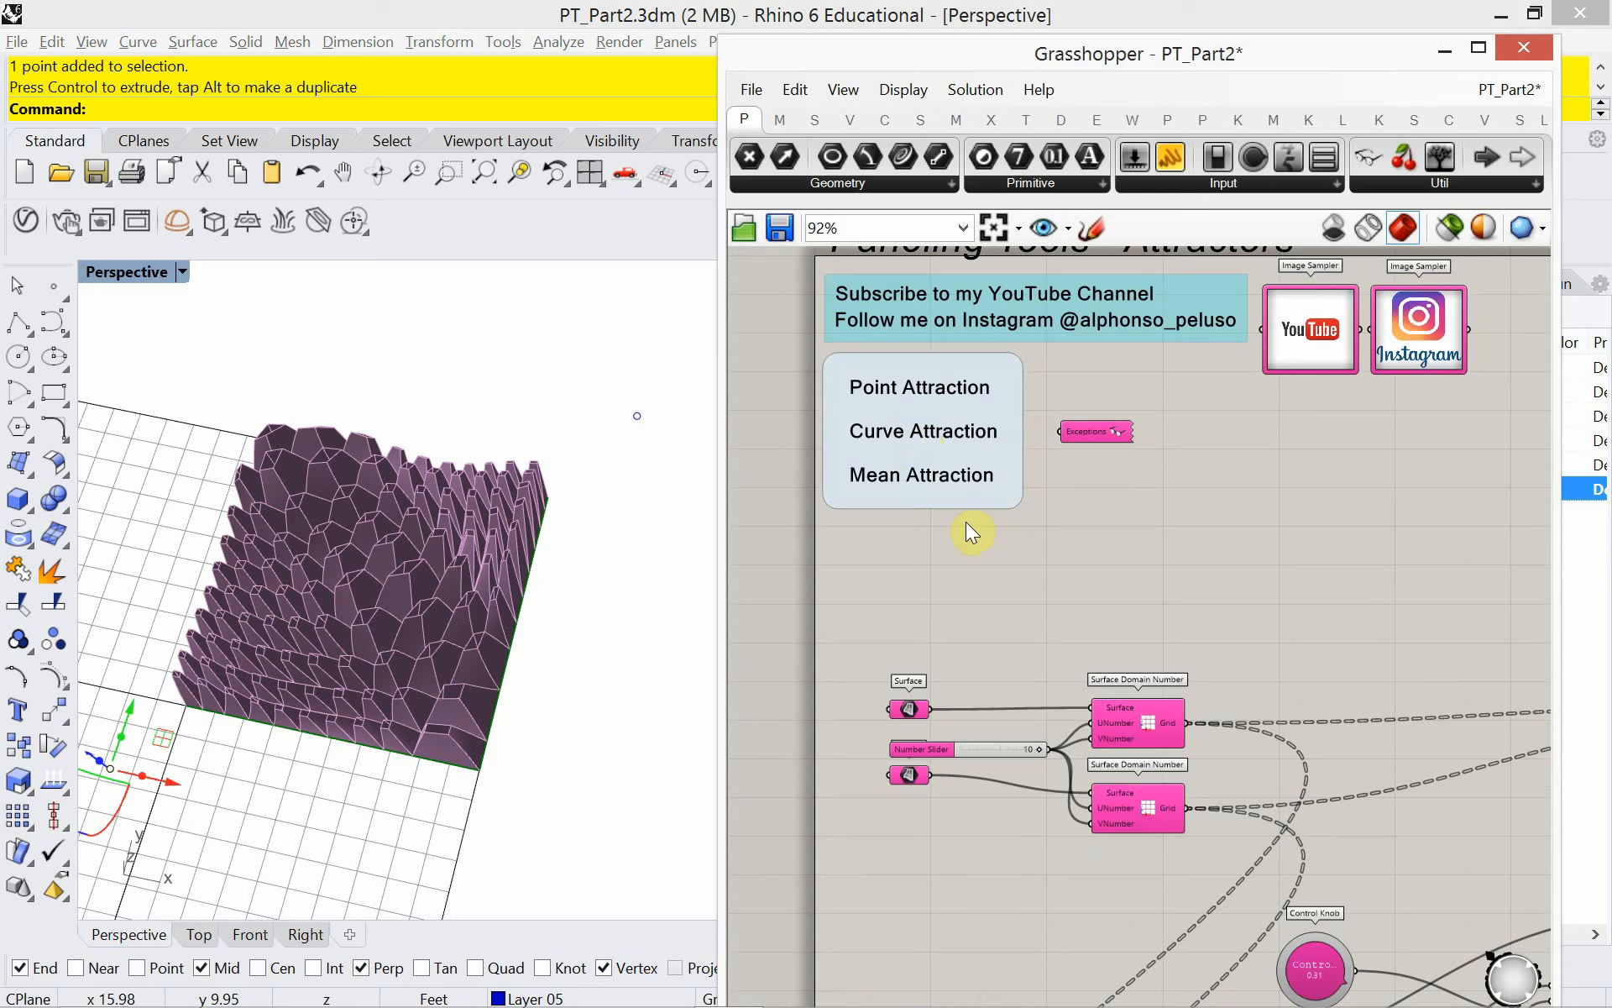
# - Duplicate the Point Attraction title and its dashed divider line, placing the title copy below the point attraction definition
pyautogui.scroll(-4, 966, 525)
pyautogui.moveTo(1004, 819); pyautogui.dragTo(998, 577, button='right')
pyautogui.moveTo(1006, 754); pyautogui.dragTo(977, 600, button='right')
pyautogui.scroll(1, 1016, 754)
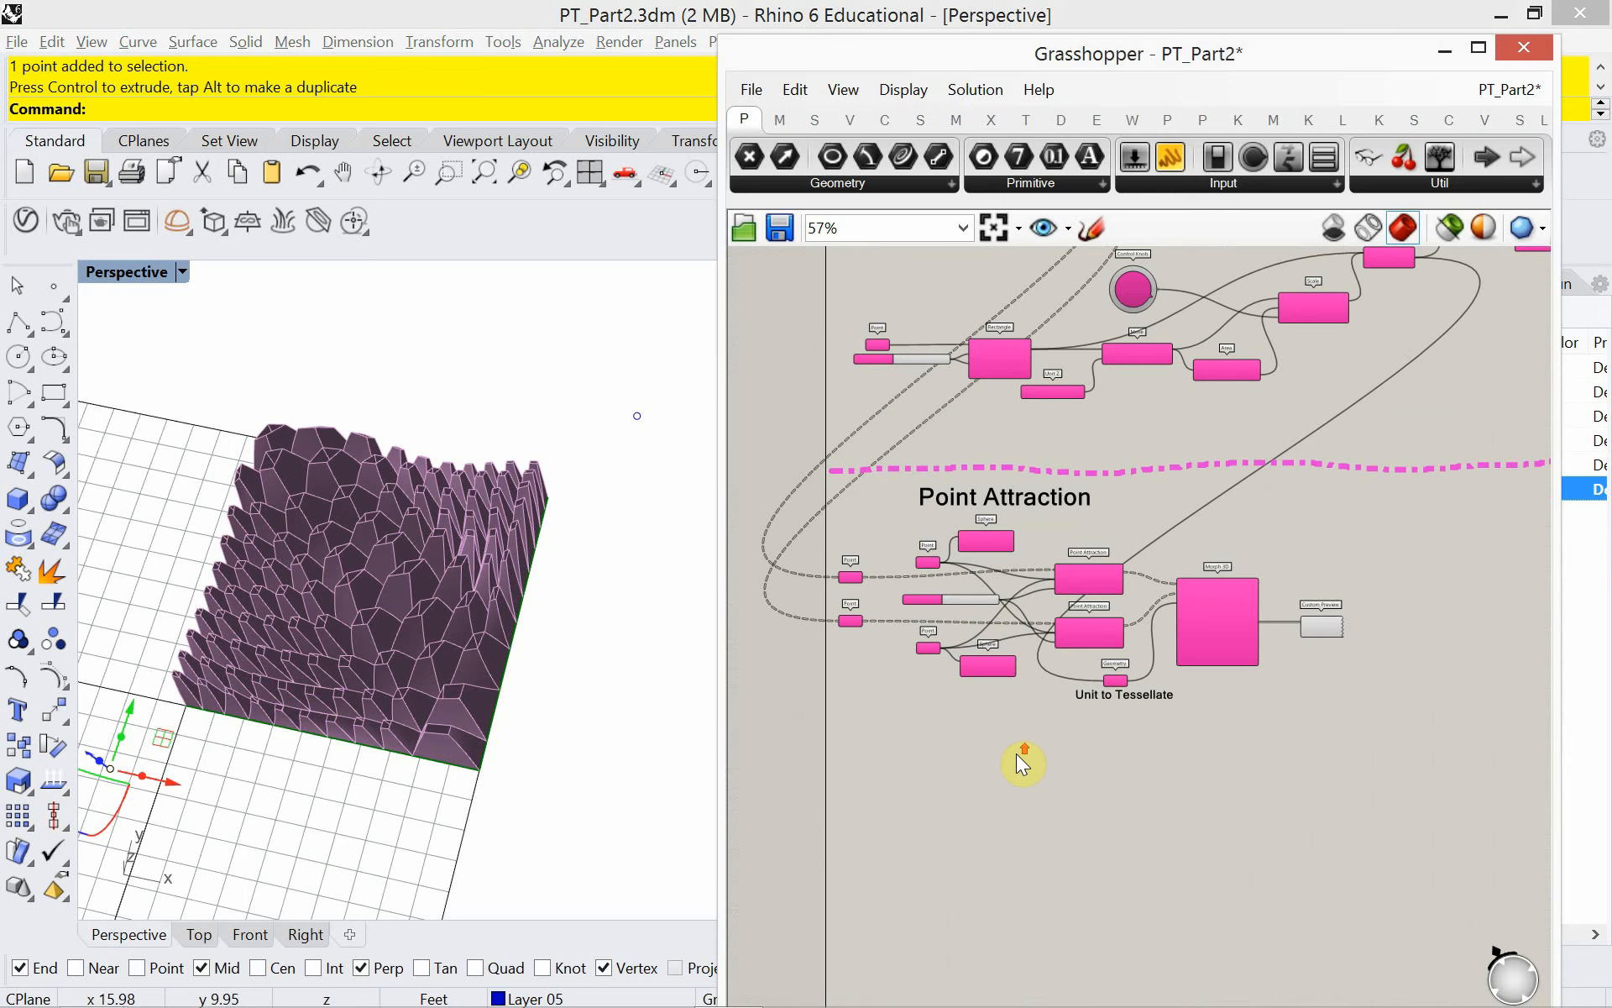
pyautogui.scroll(-1, 1016, 754)
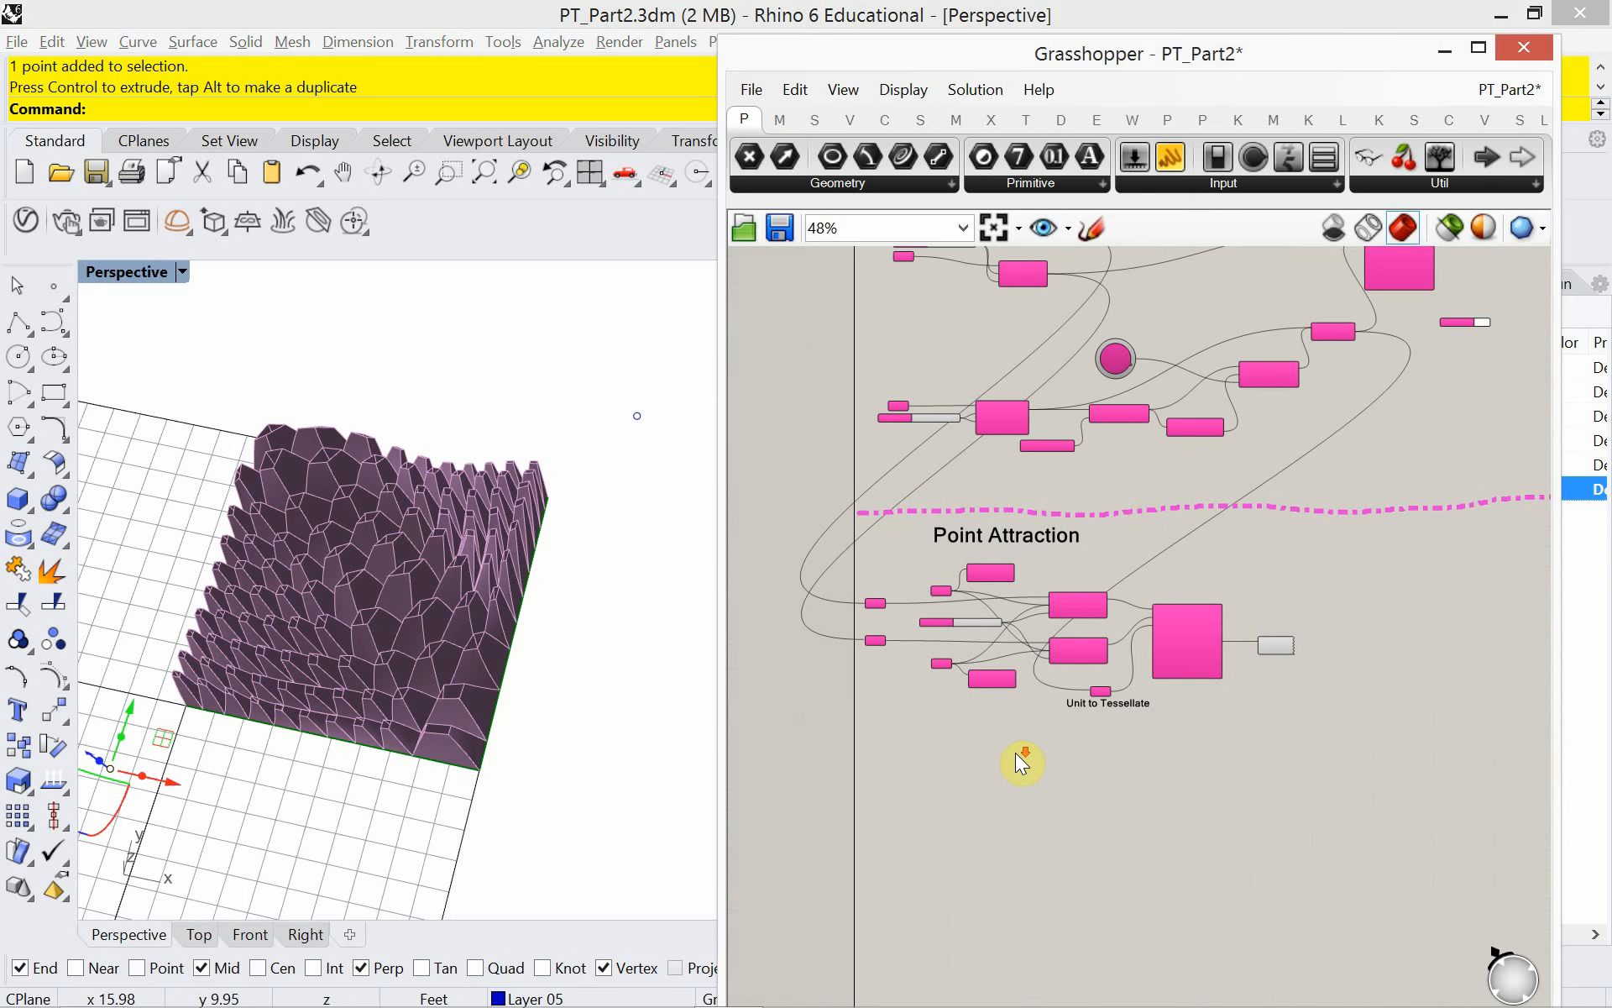
pyautogui.click(1052, 506)
pyautogui.keyDown('alt'); pyautogui.moveTo(1051, 505); pyautogui.dragTo(1016, 771); pyautogui.keyUp('alt')
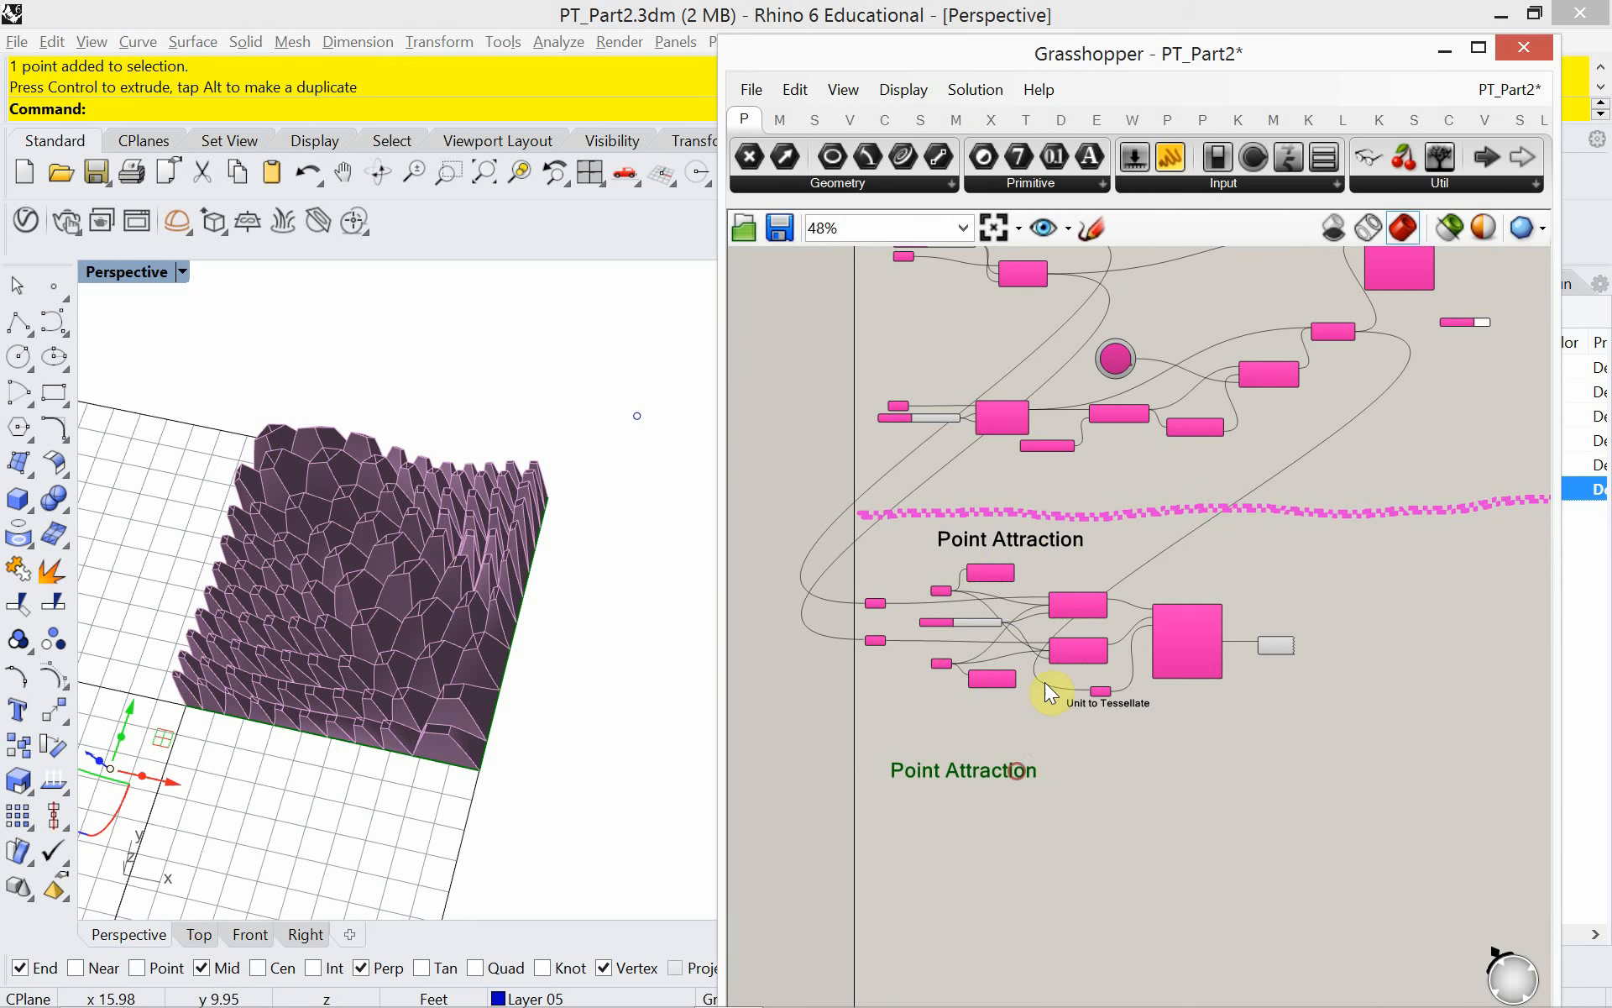
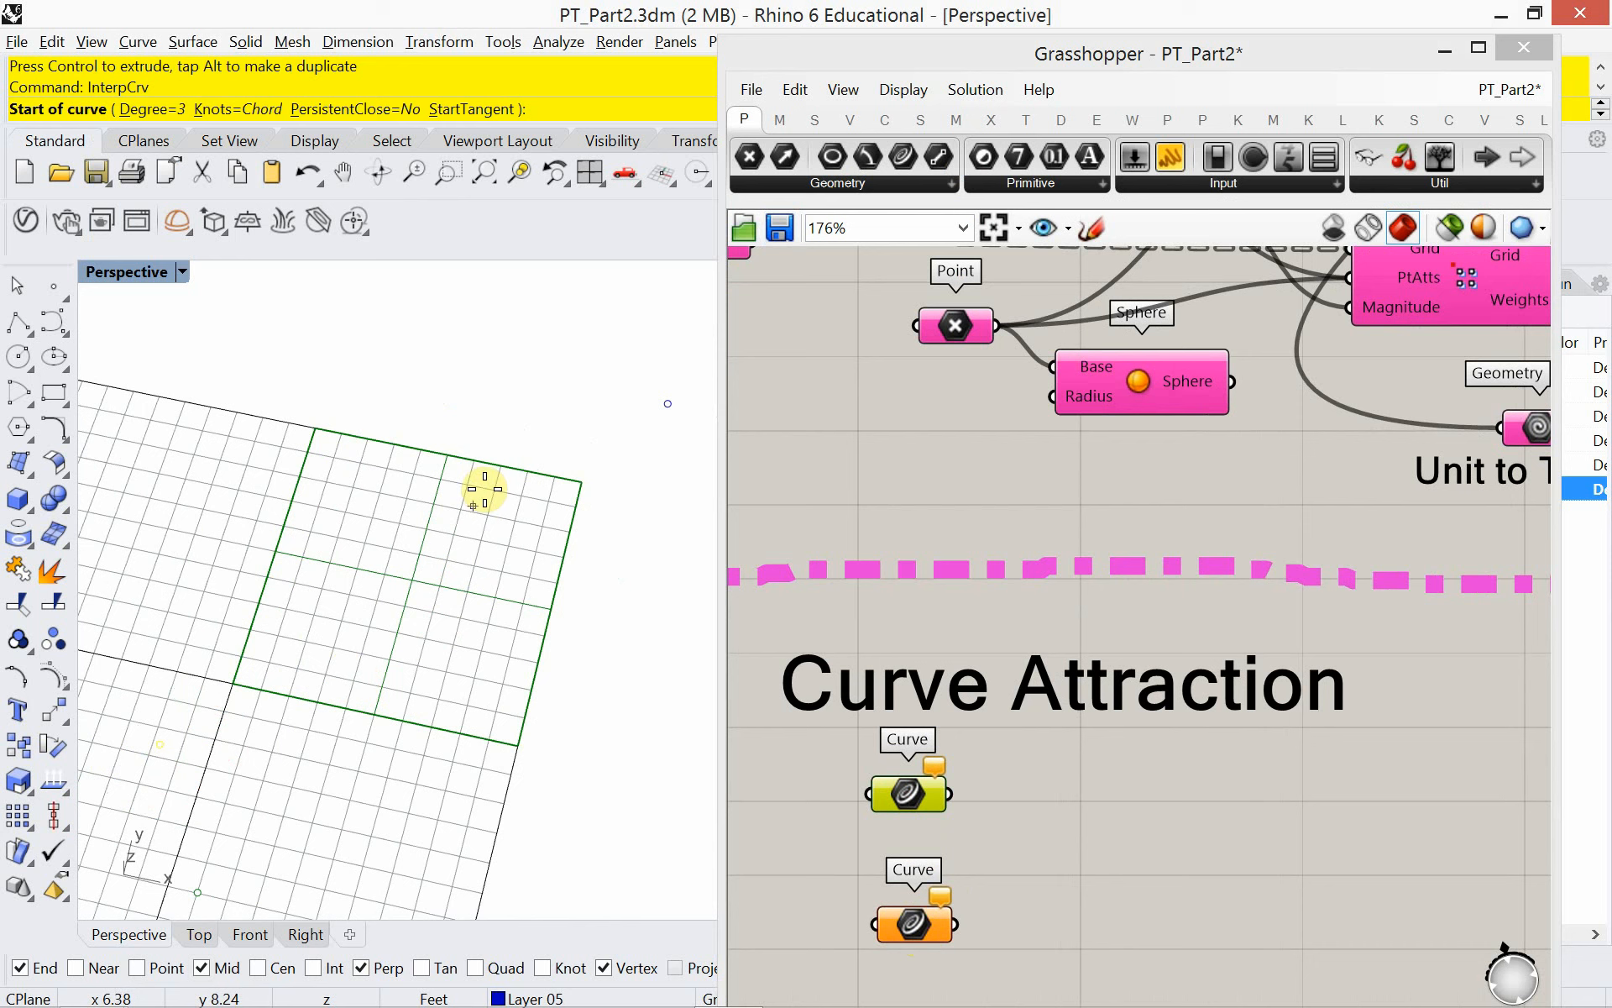
# - Draw a six-point interpolated curve winding across the right half of the square surface and past both its upper and lower edges
pyautogui.click(536, 434)
pyautogui.click(486, 495)
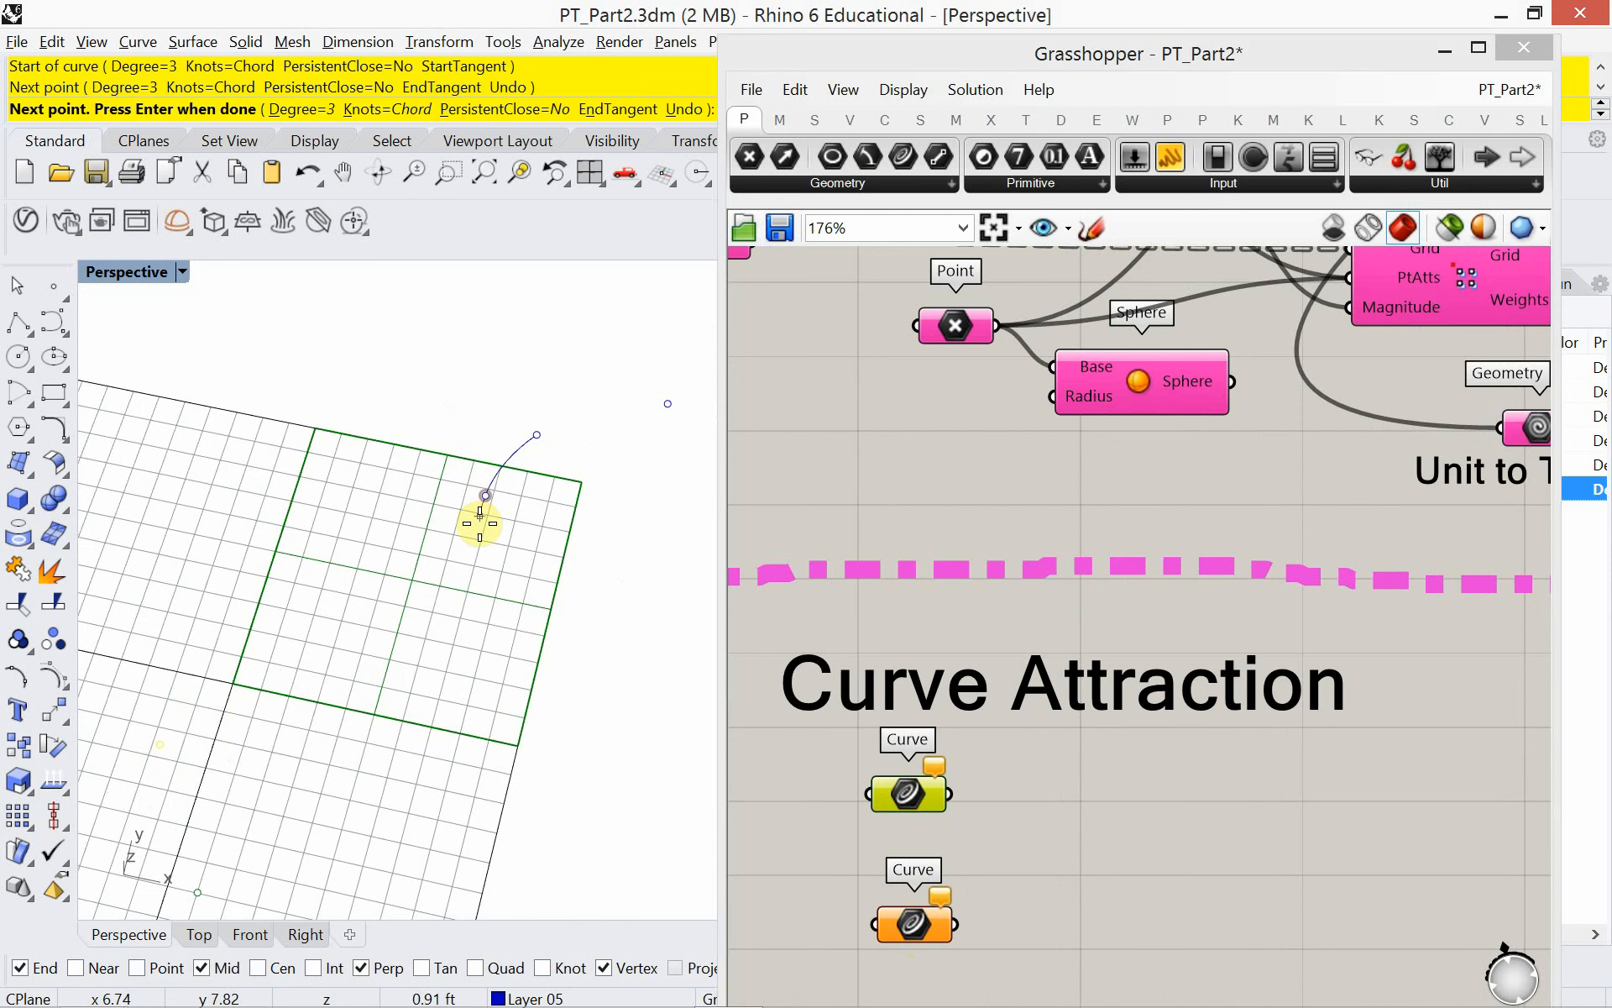
pyautogui.click(492, 563)
pyautogui.click(424, 626)
pyautogui.click(398, 680)
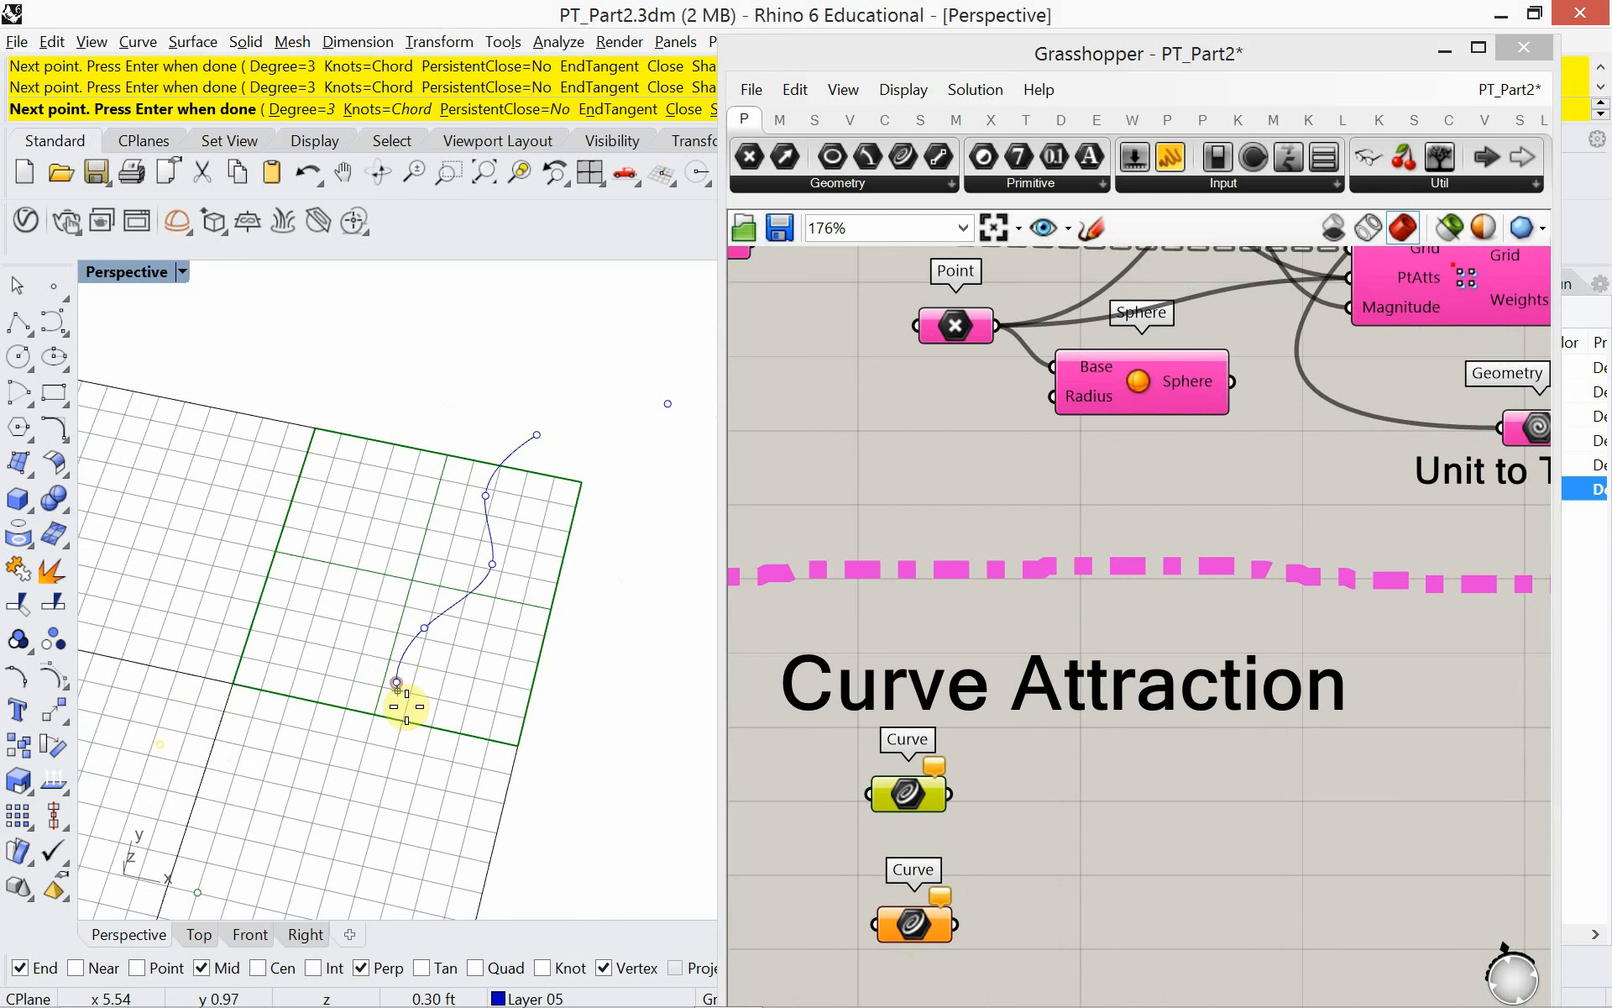
pyautogui.click(444, 778)
pyautogui.press('Return')
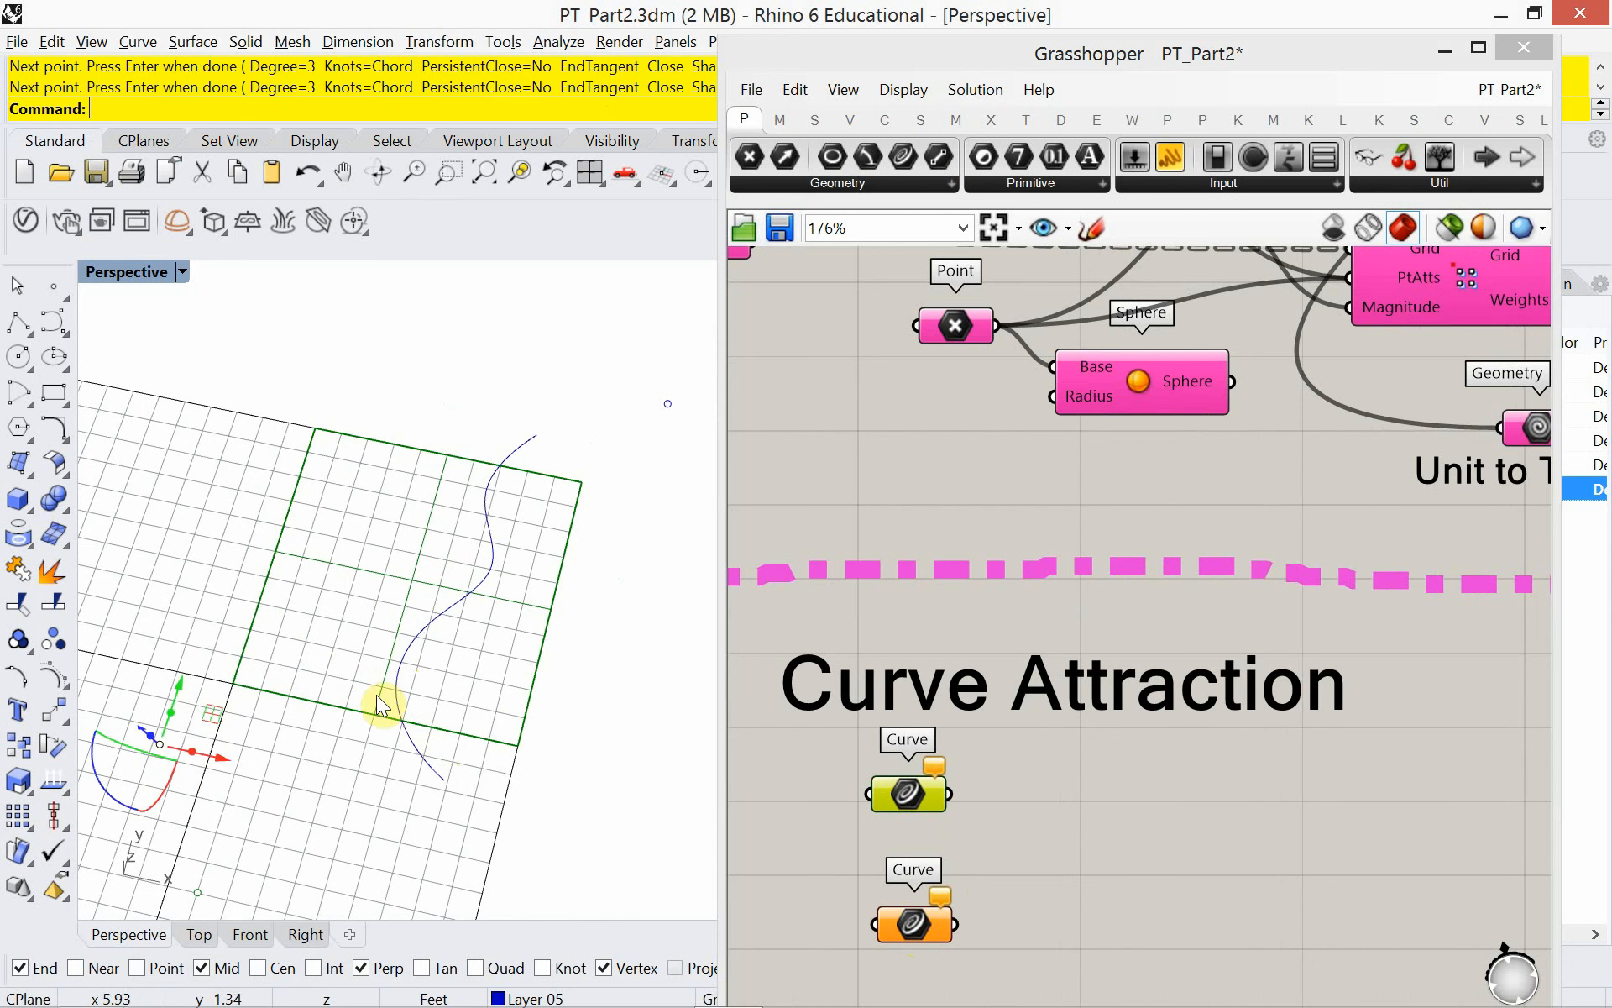
# - Draw a second interpolated curve with eight points across the left half of the surface, bulging past its left edge
pyautogui.rightClick(351, 466)
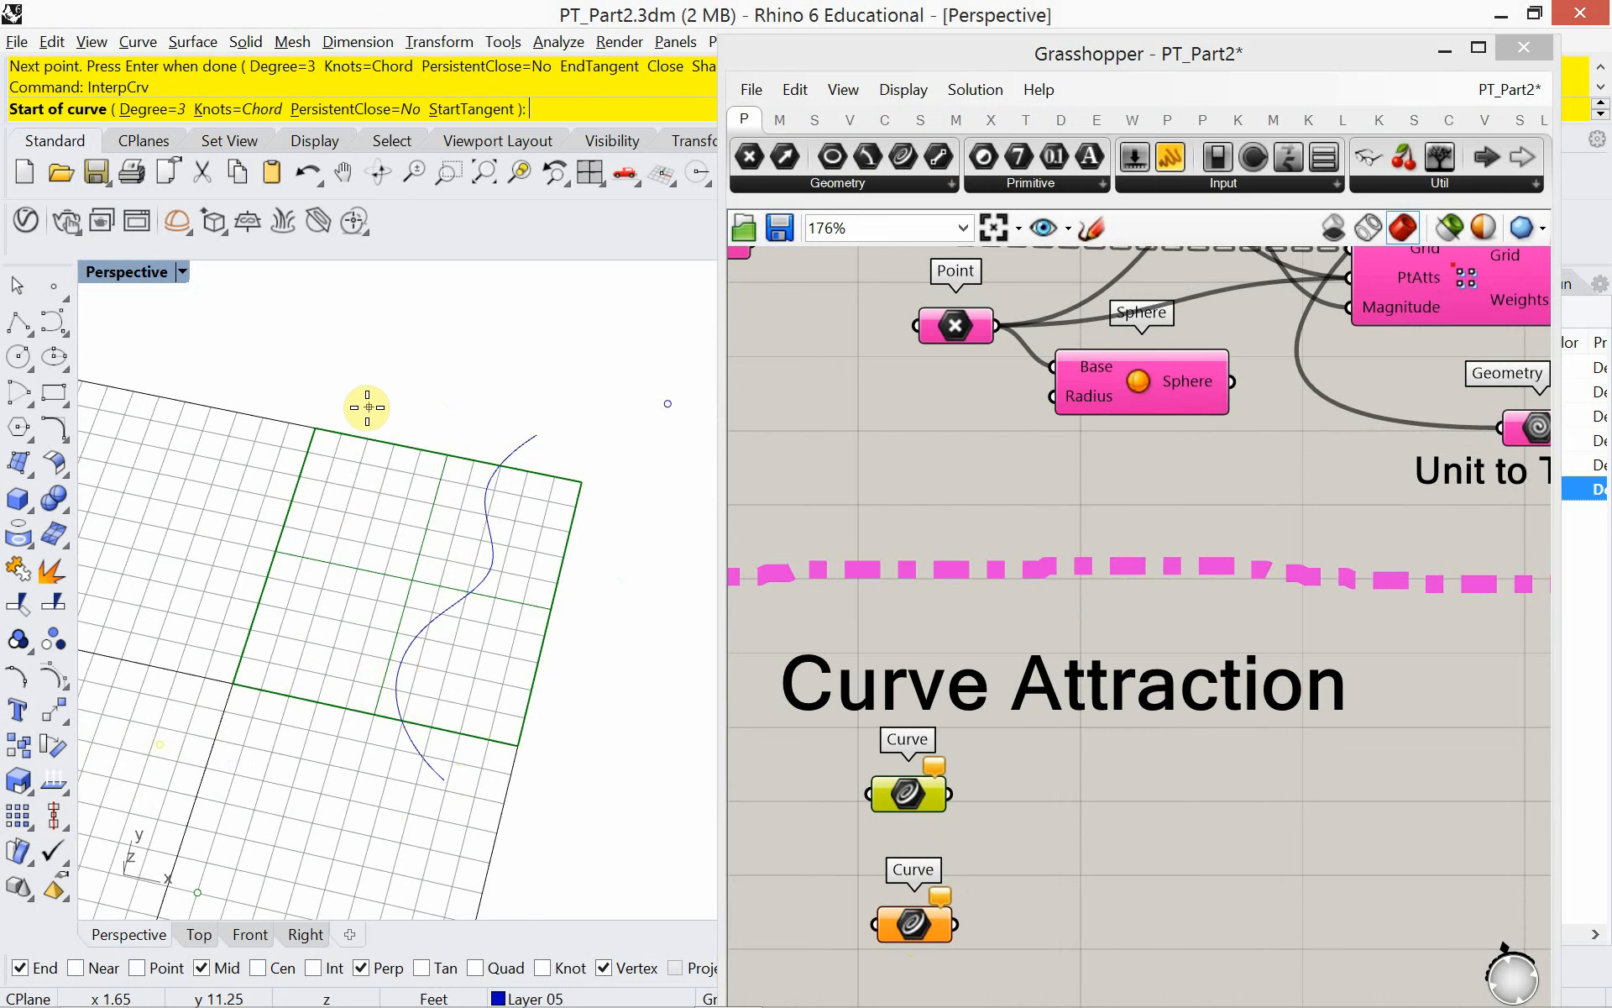
pyautogui.click(365, 407)
pyautogui.click(397, 556)
pyautogui.click(345, 597)
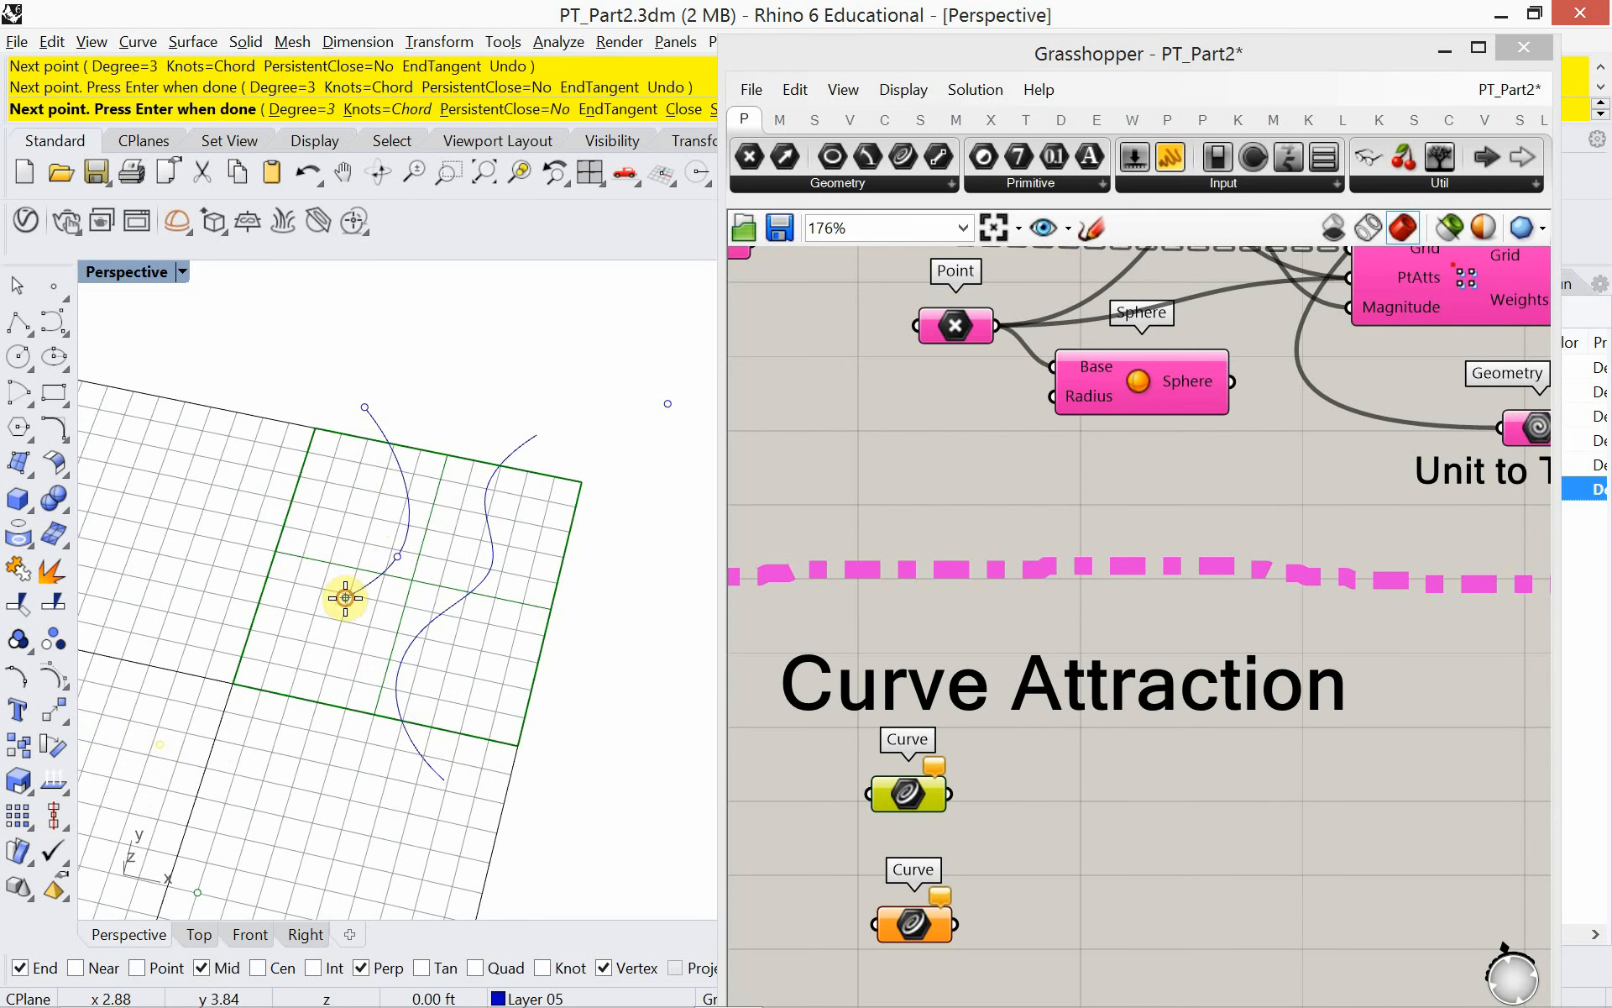
pyautogui.click(281, 606)
pyautogui.click(205, 616)
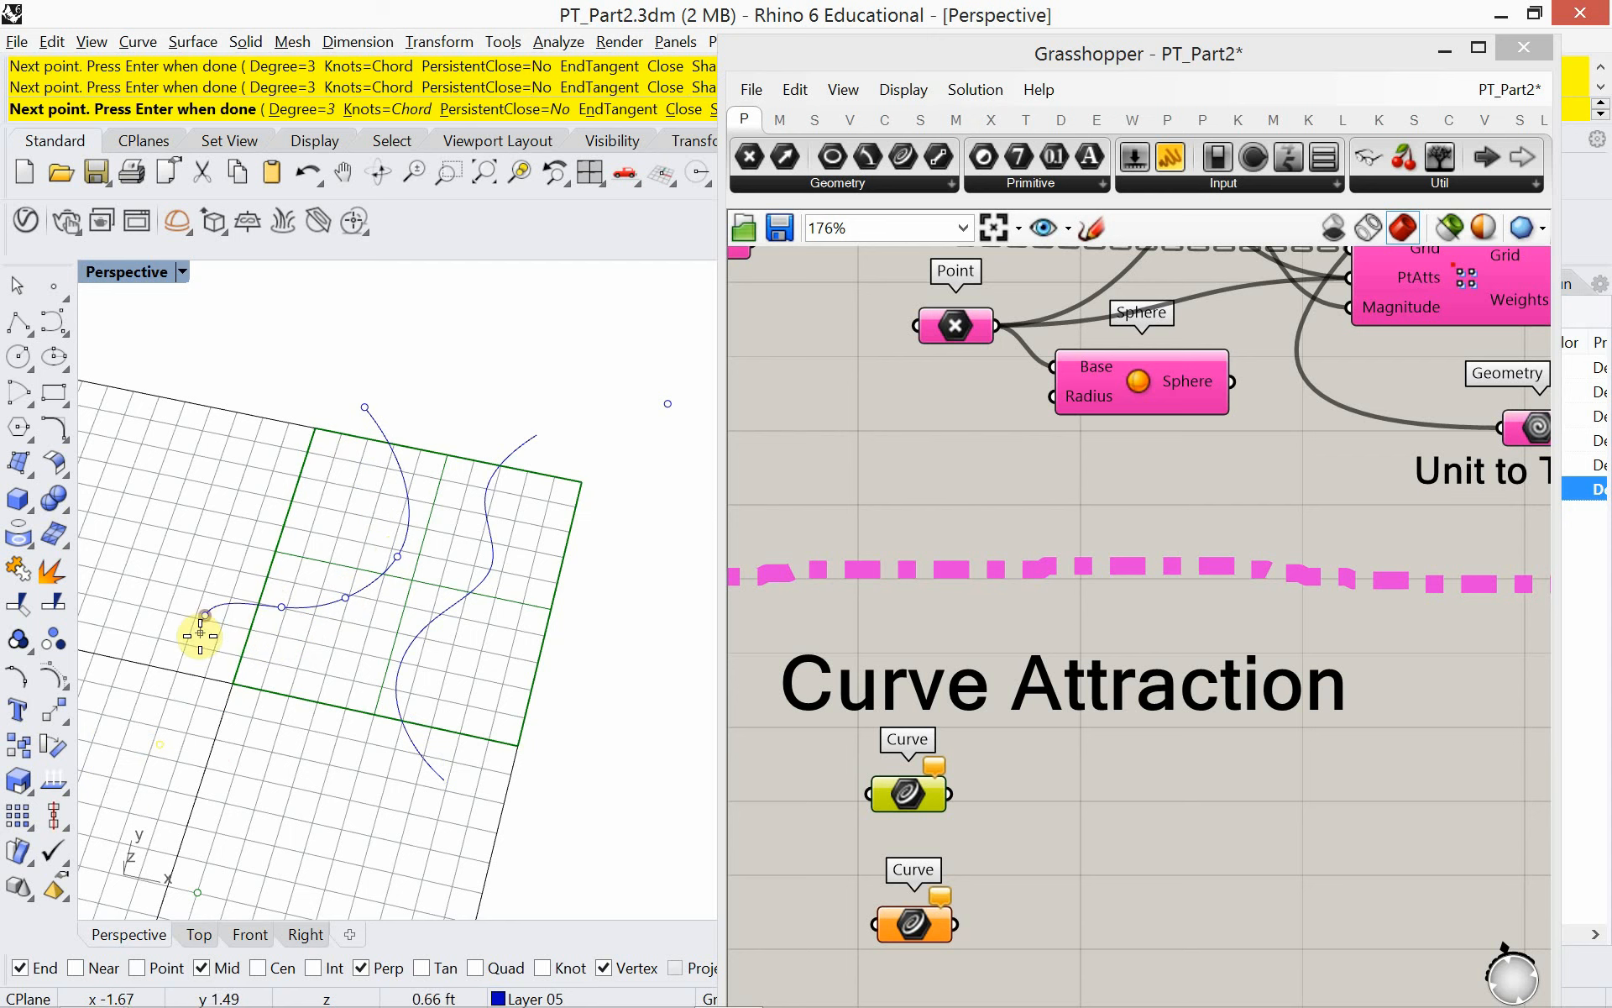
pyautogui.click(269, 663)
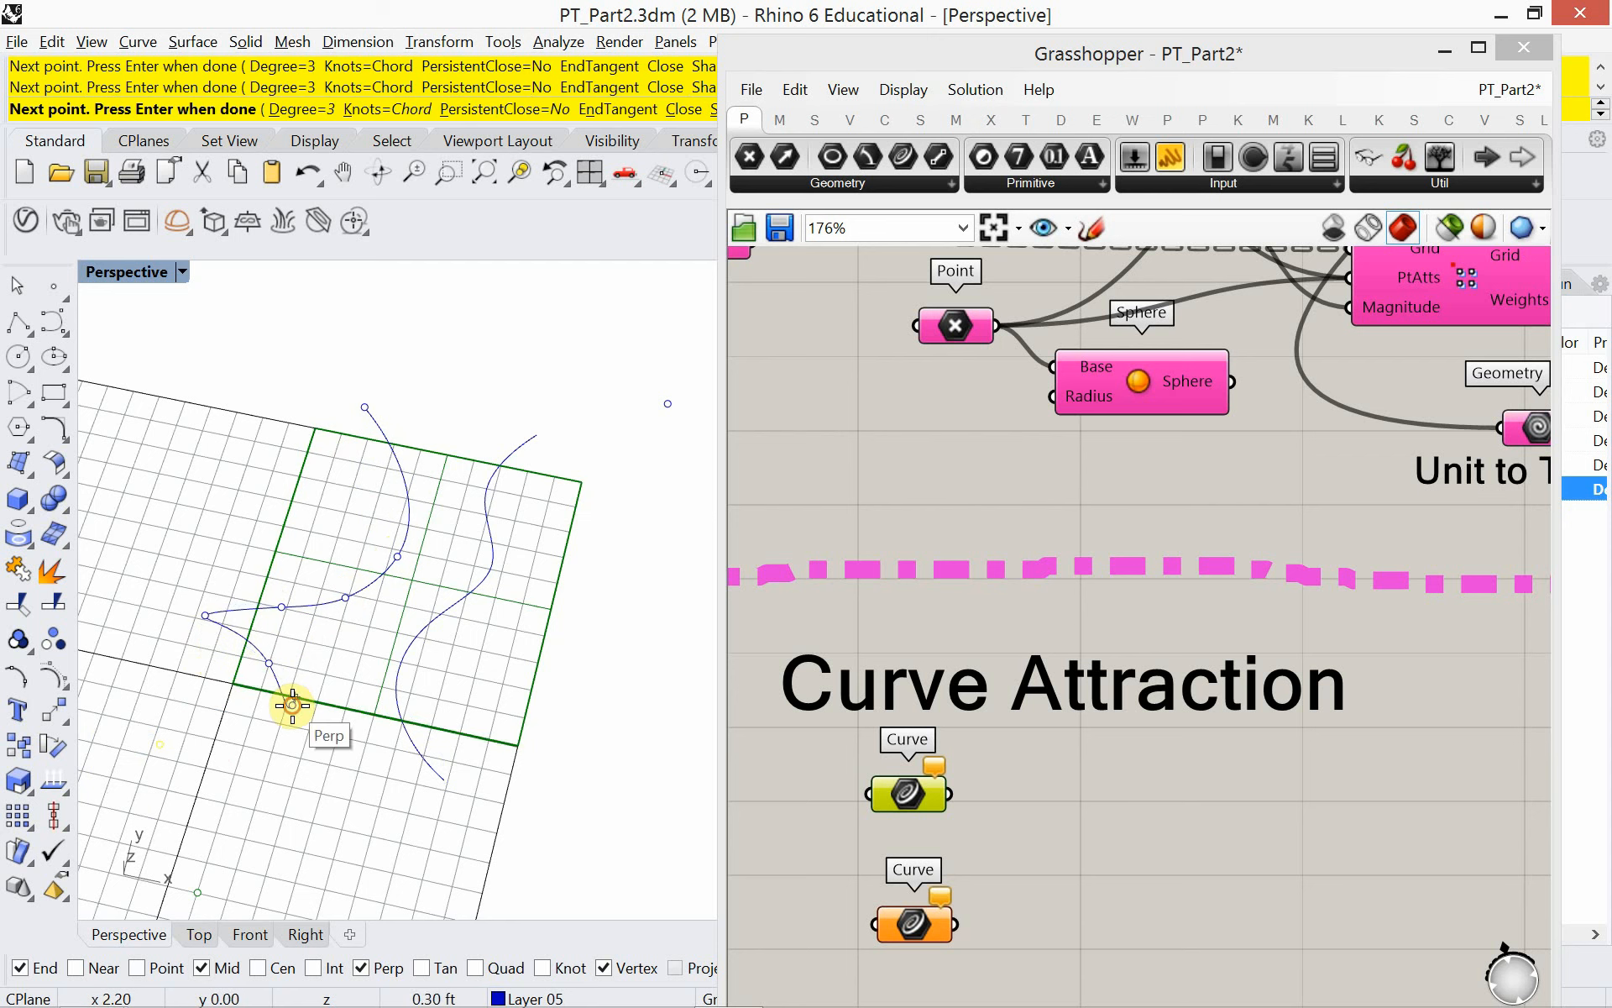
pyautogui.click(292, 705)
pyautogui.click(273, 770)
pyautogui.press('Return')
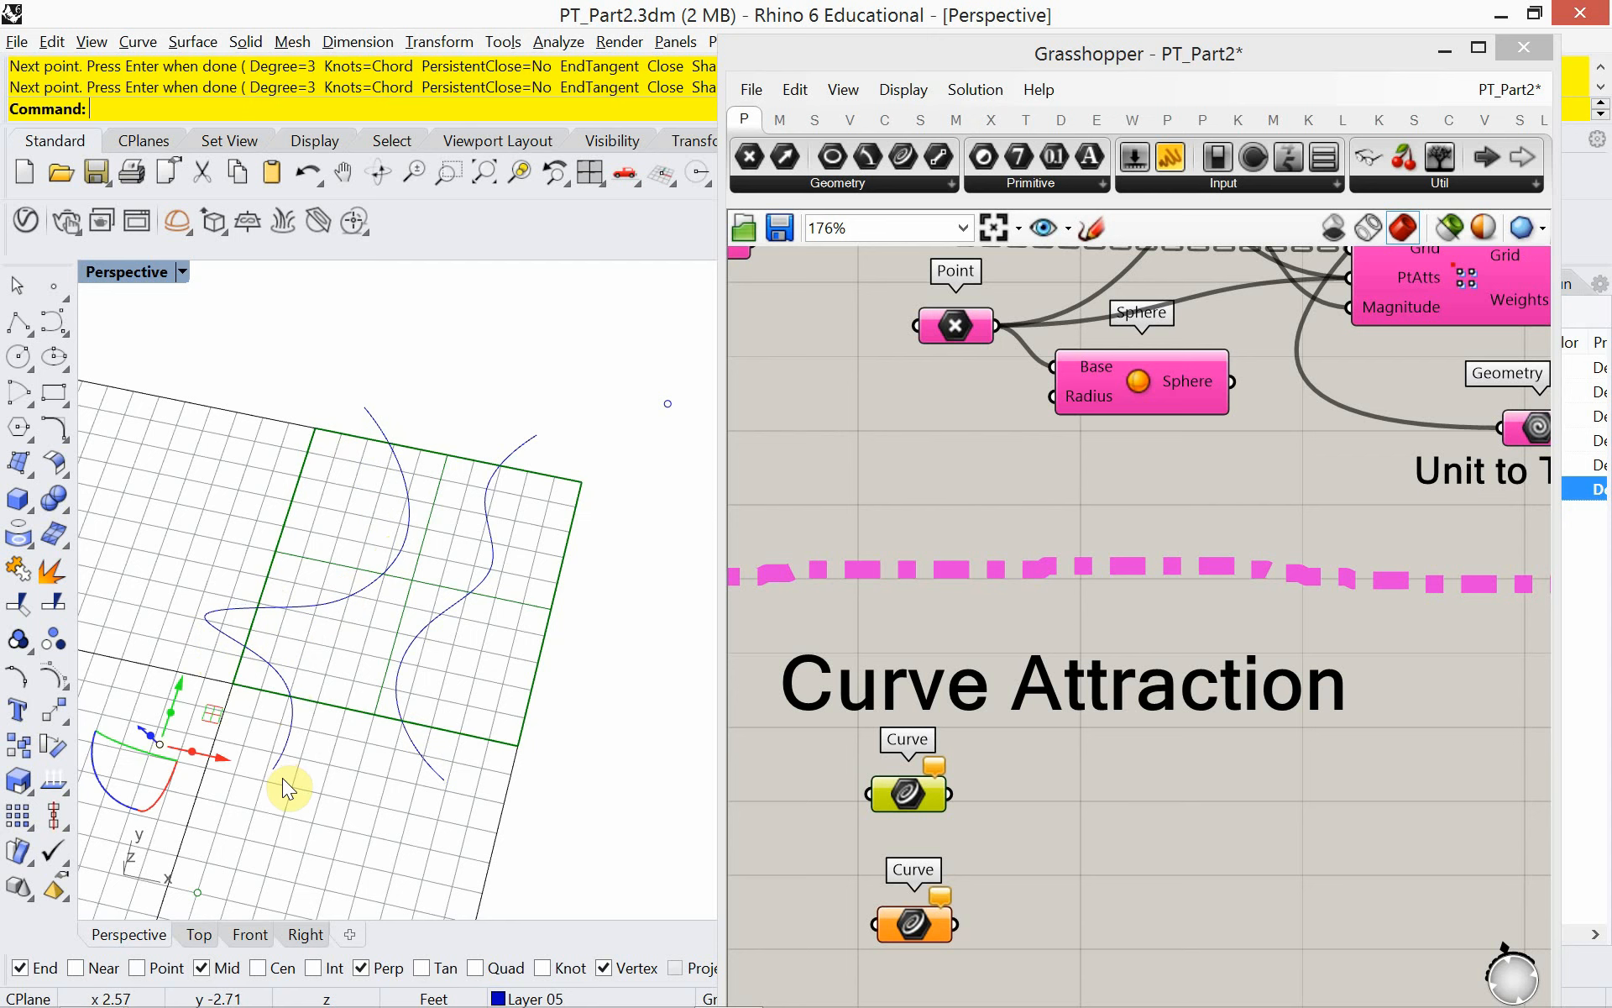
# - Move the left interpolated curve slightly in the positive Y direction and deselect it
pyautogui.click(341, 601)
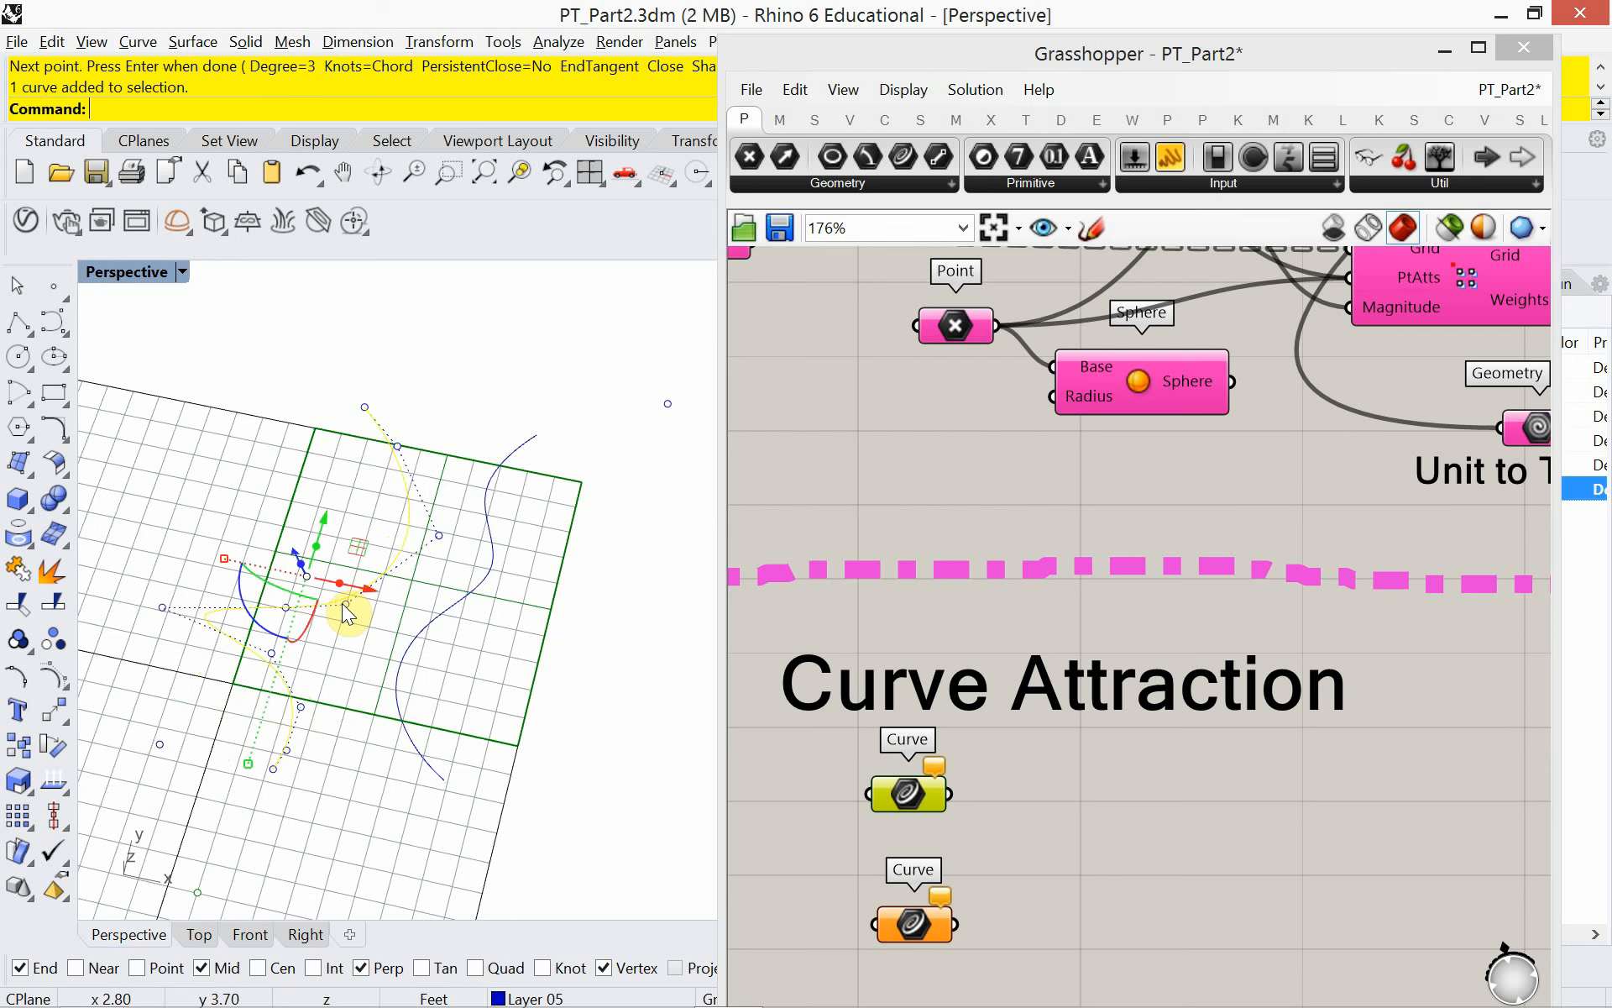
pyautogui.click(327, 653)
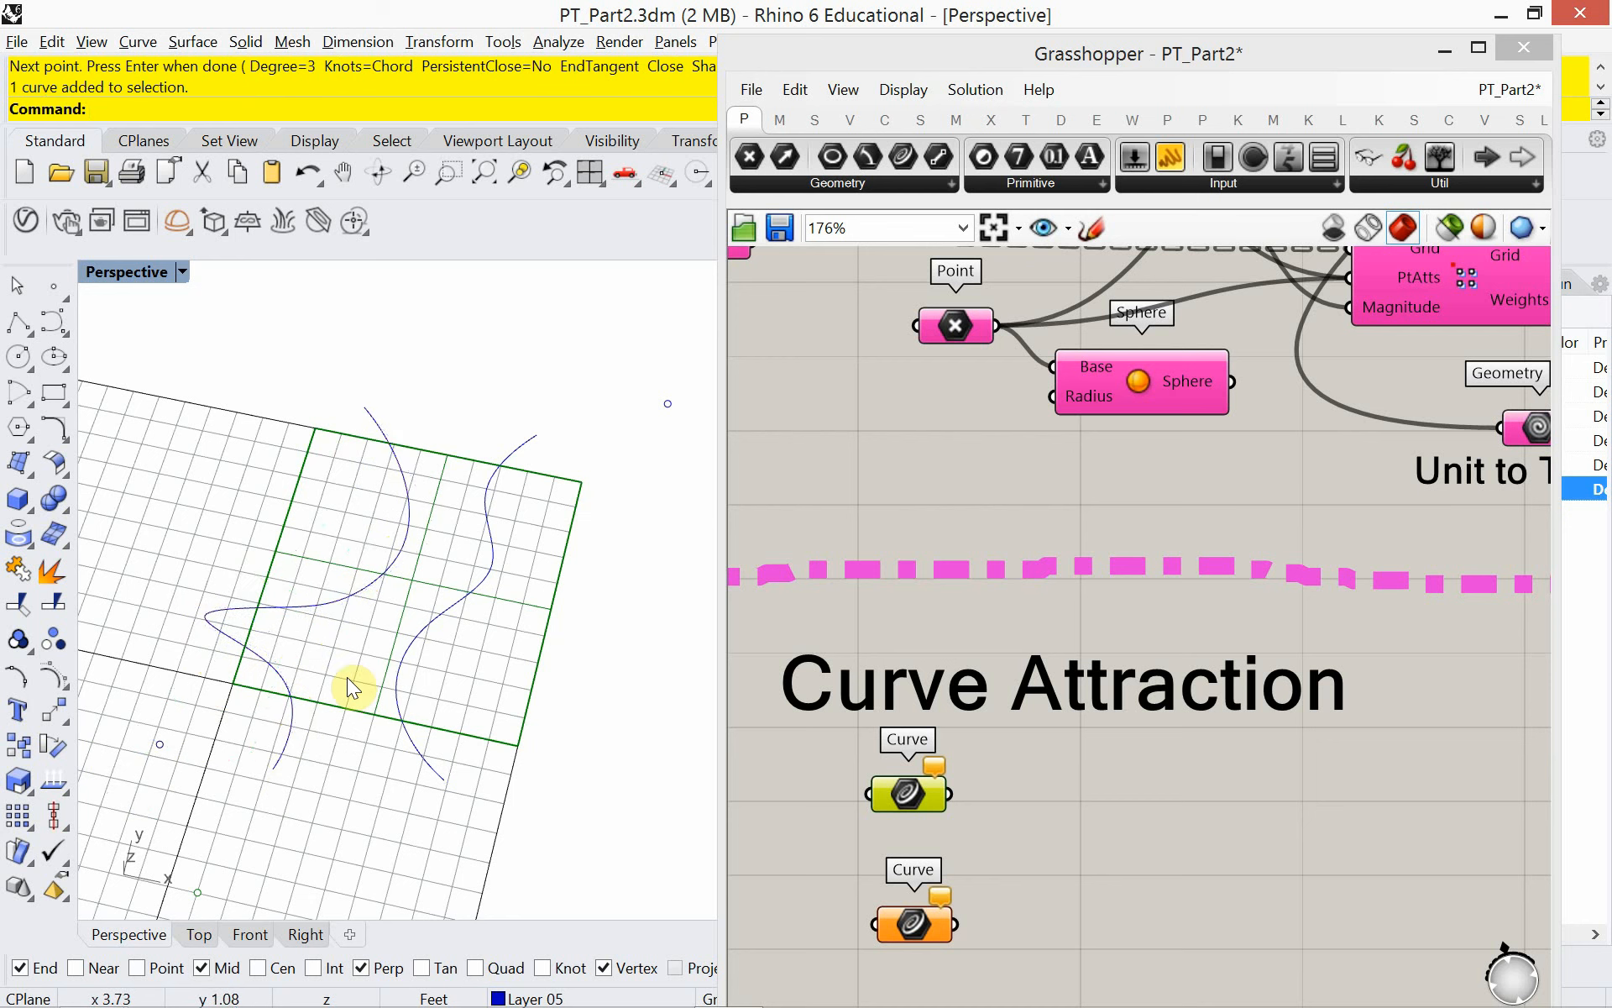
pyautogui.click(334, 597)
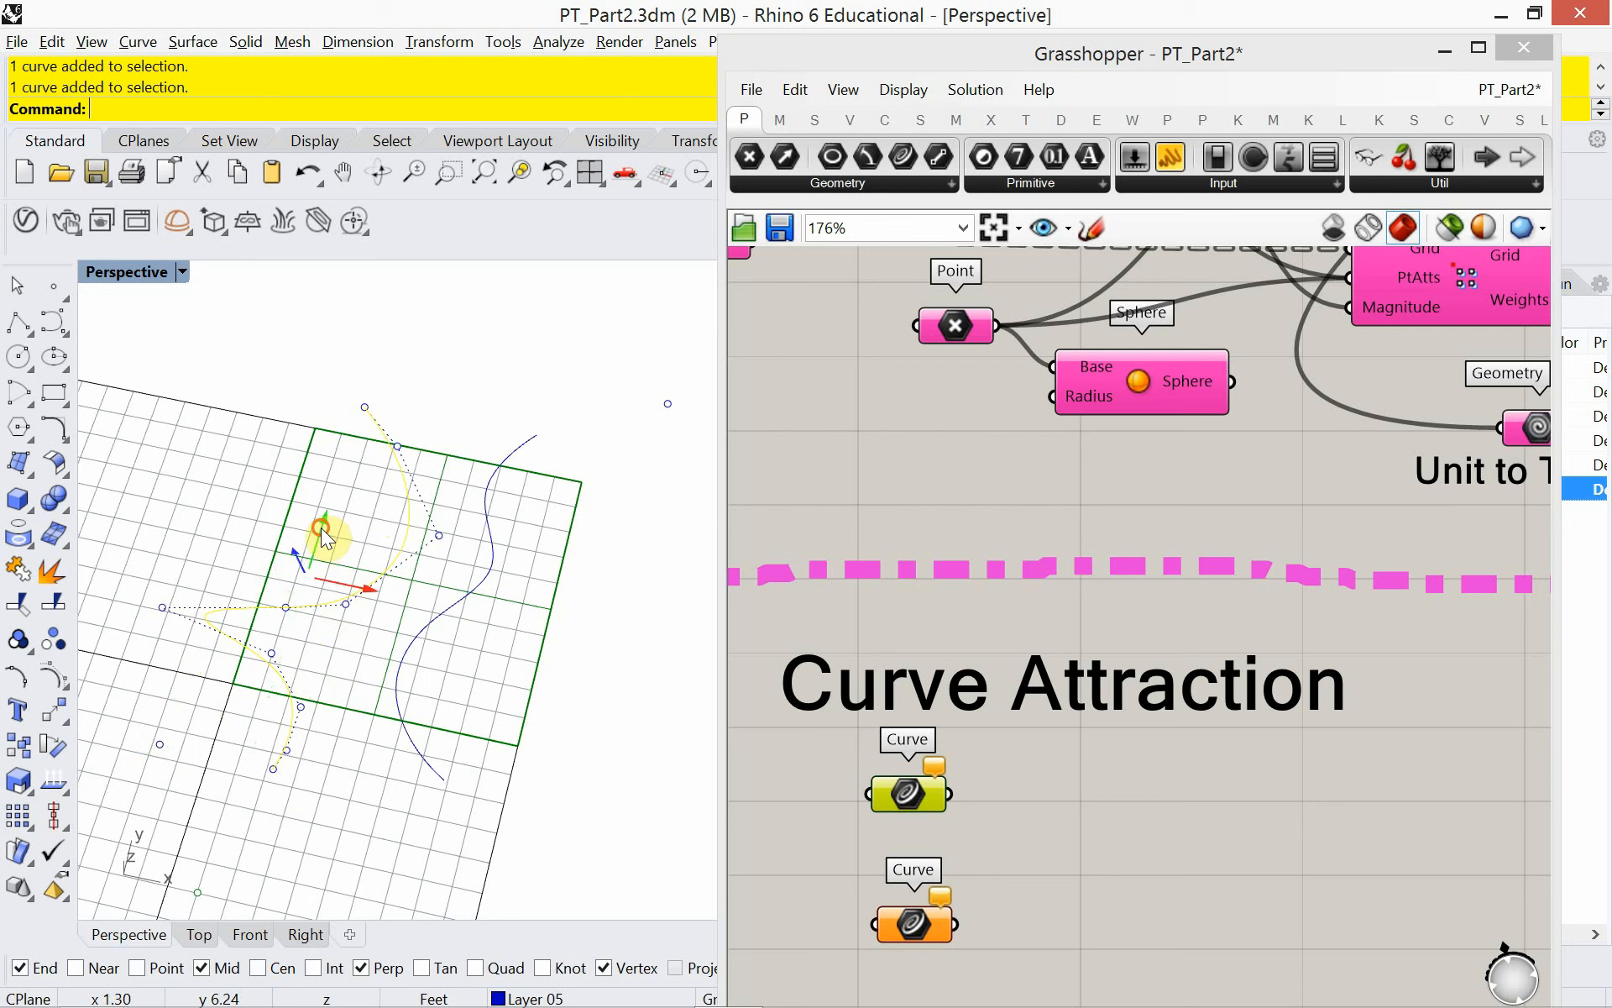
pyautogui.moveTo(321, 527); pyautogui.dragTo(334, 512)
pyautogui.press('Escape')
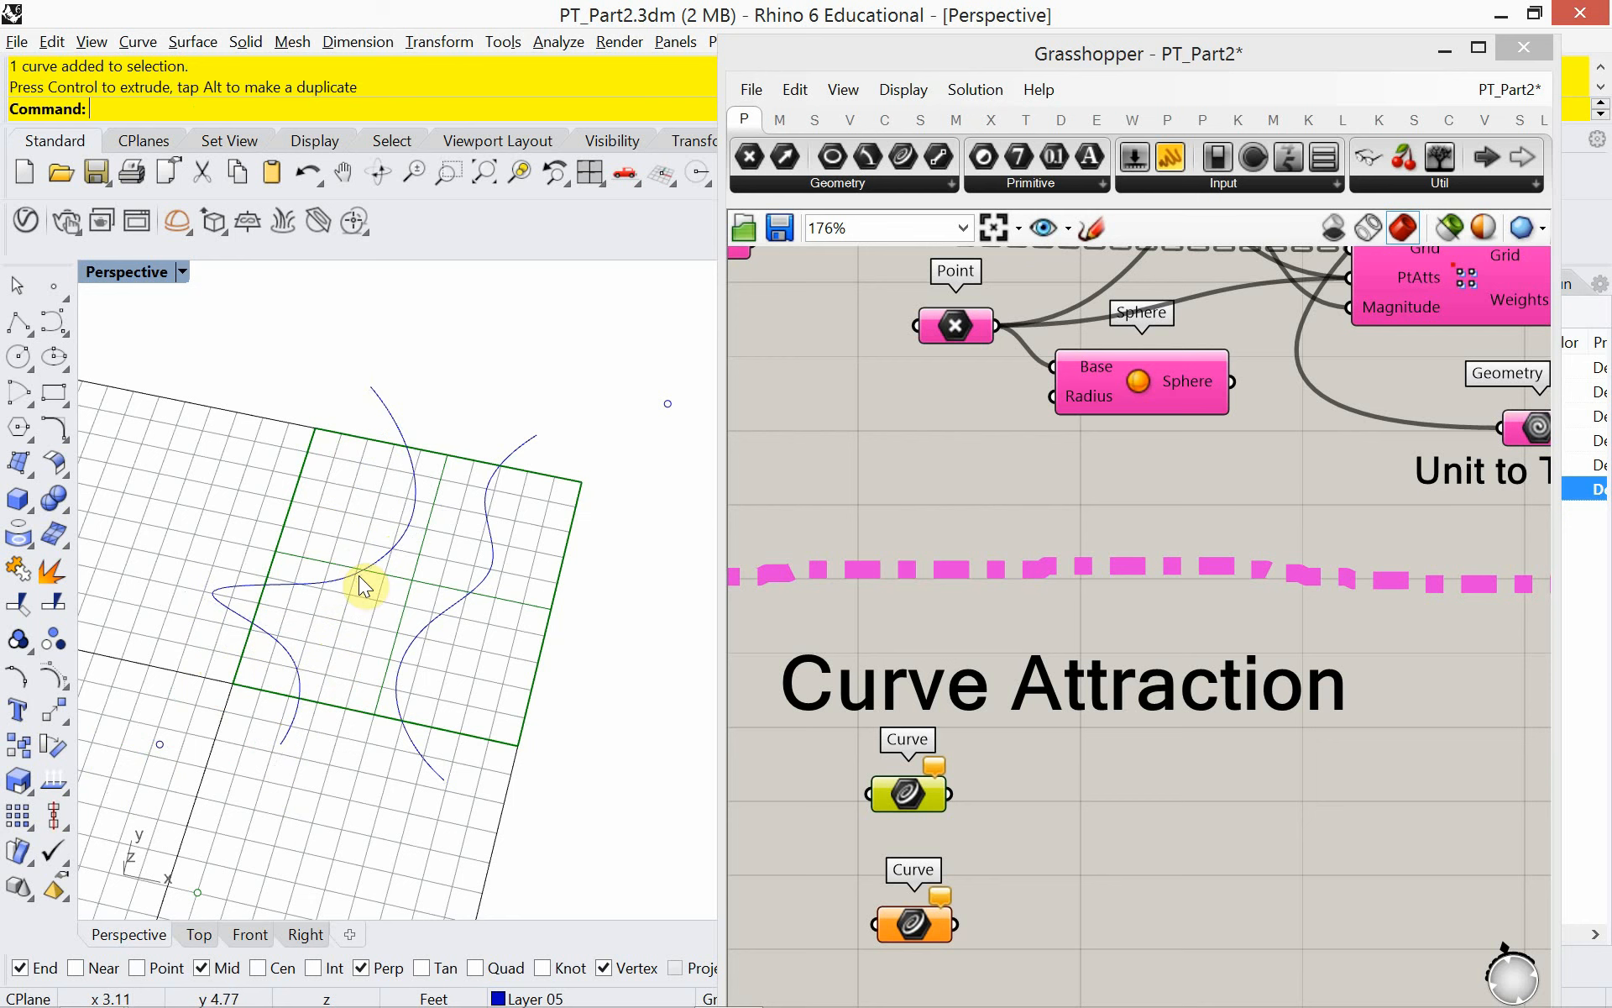
# - Reference the left interpolated curve in the upper Curve parameter under the Curve Attraction title
pyautogui.click(828, 824)
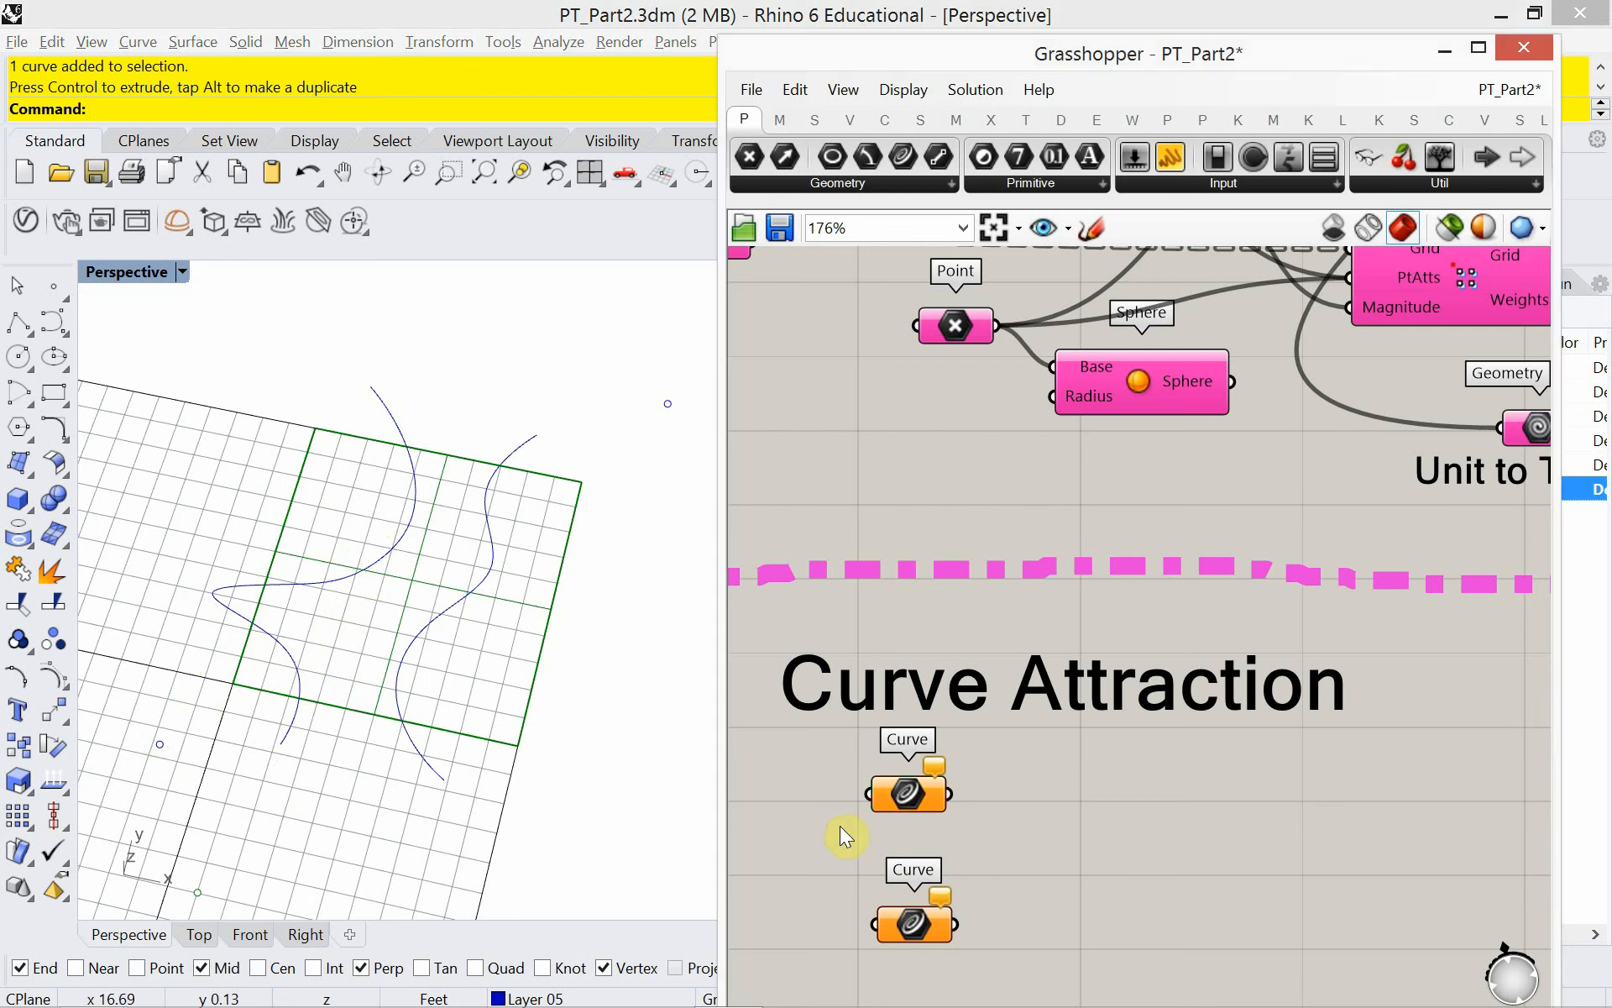
pyautogui.rightClick(902, 800)
pyautogui.click(939, 825)
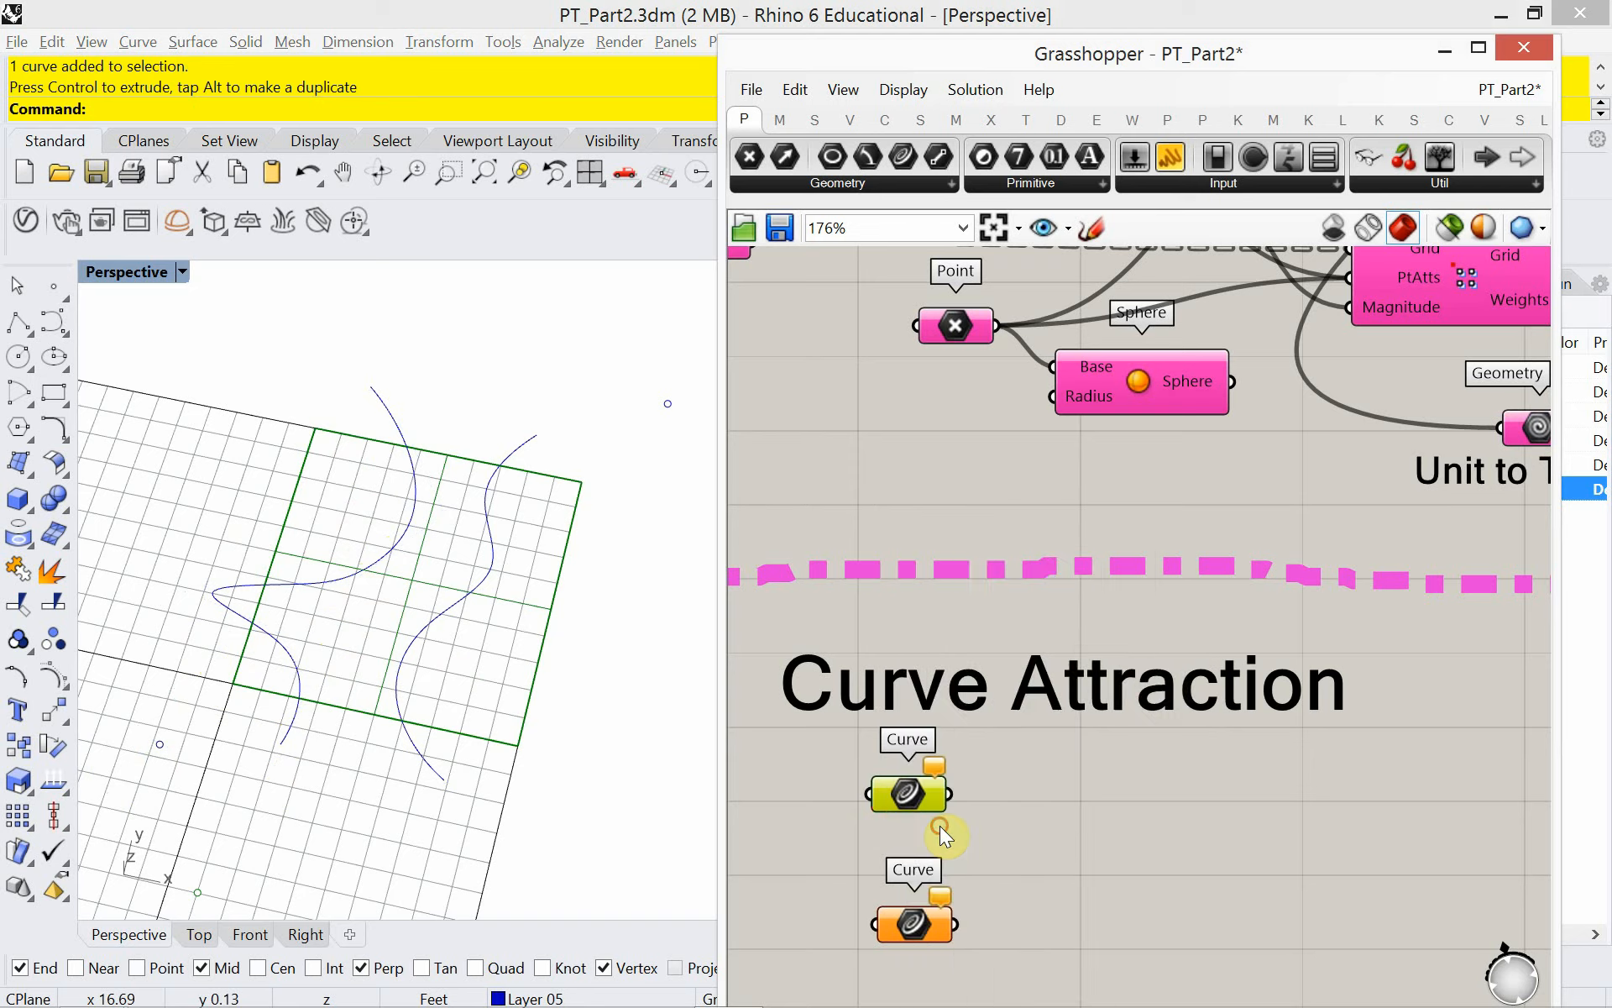
pyautogui.click(403, 509)
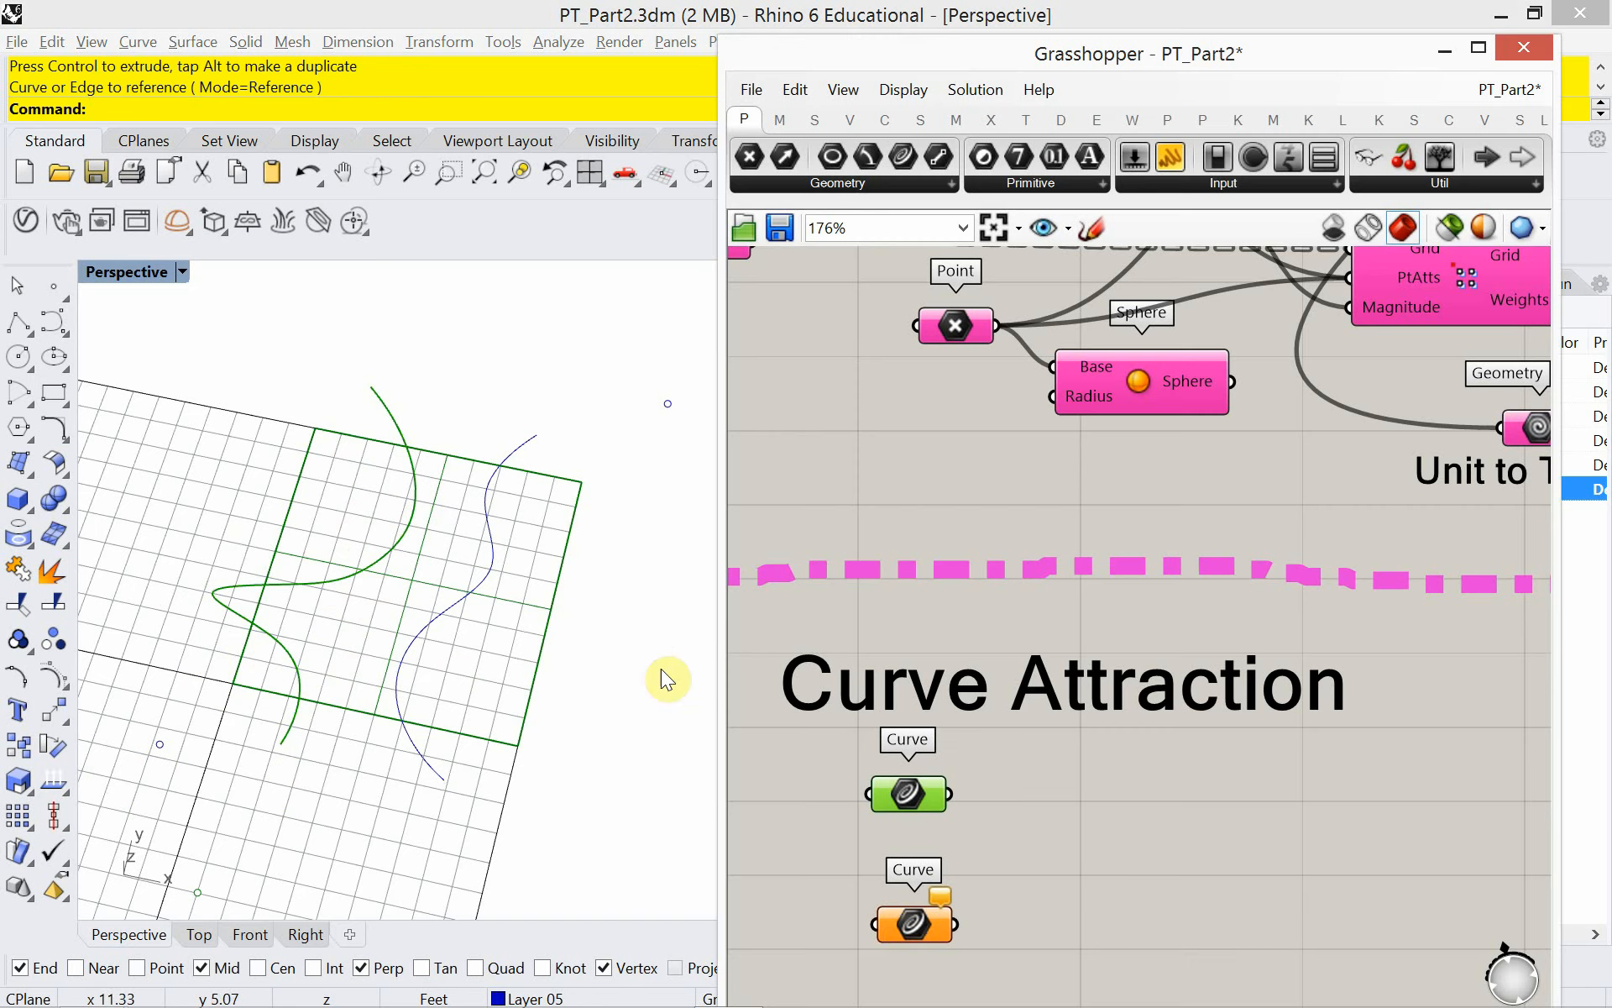
# - Reference the right interpolated curve in the lower Curve parameter under the Curve Attraction title
pyautogui.rightClick(899, 931)
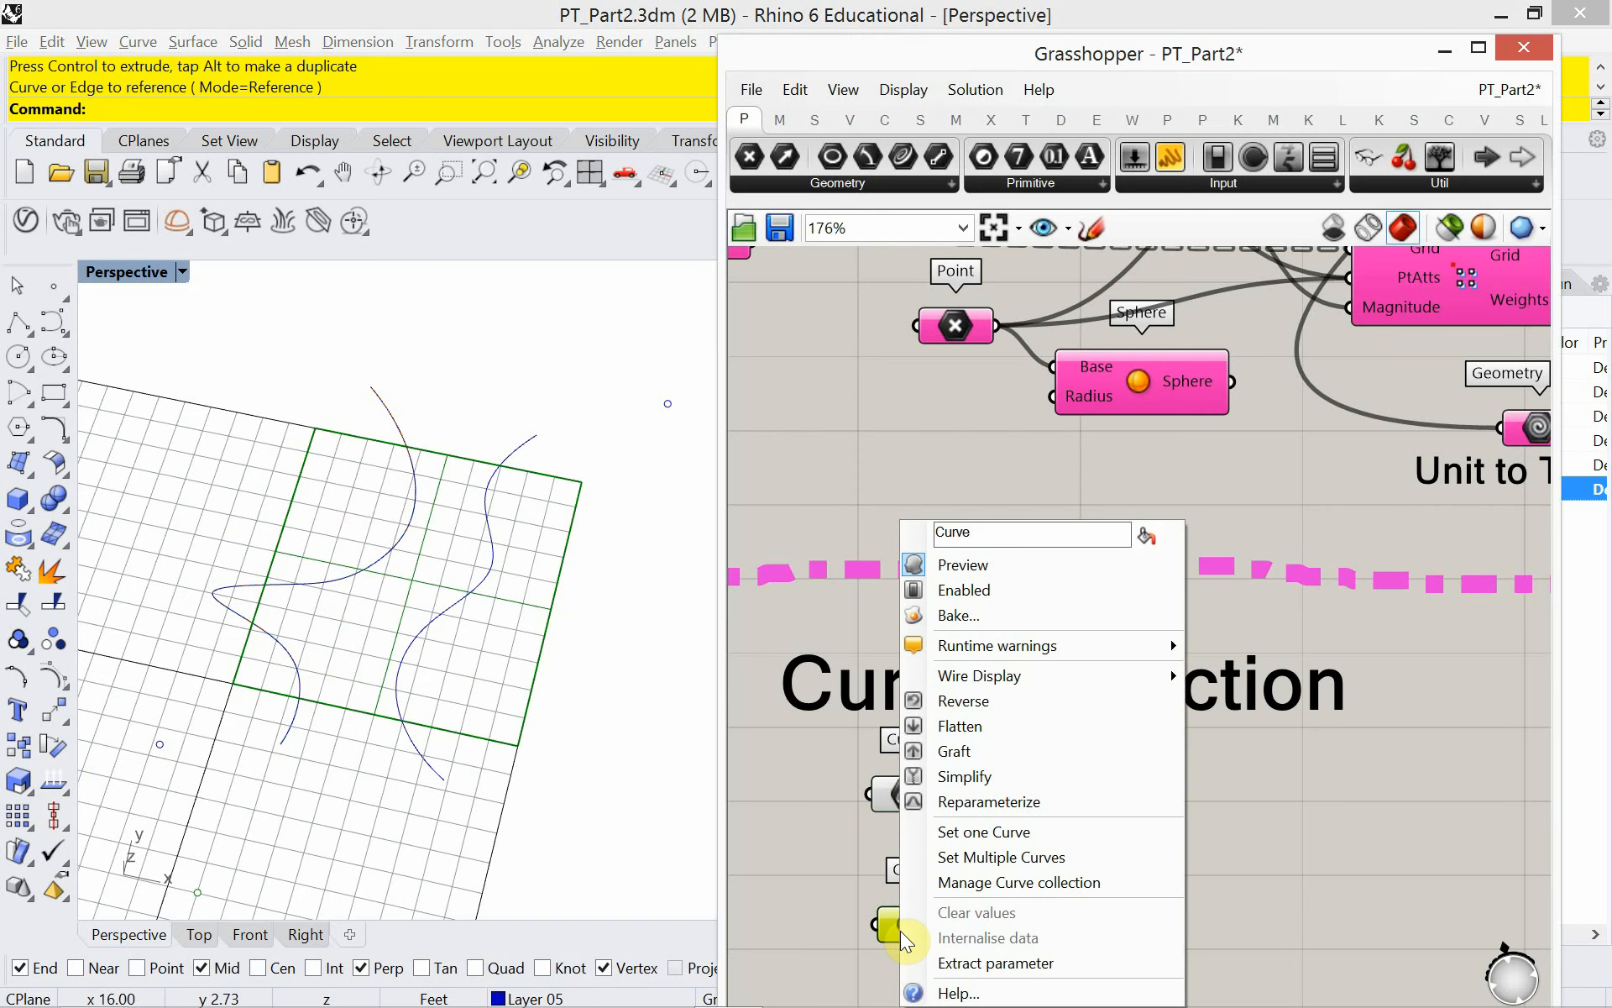
pyautogui.click(947, 833)
pyautogui.click(491, 566)
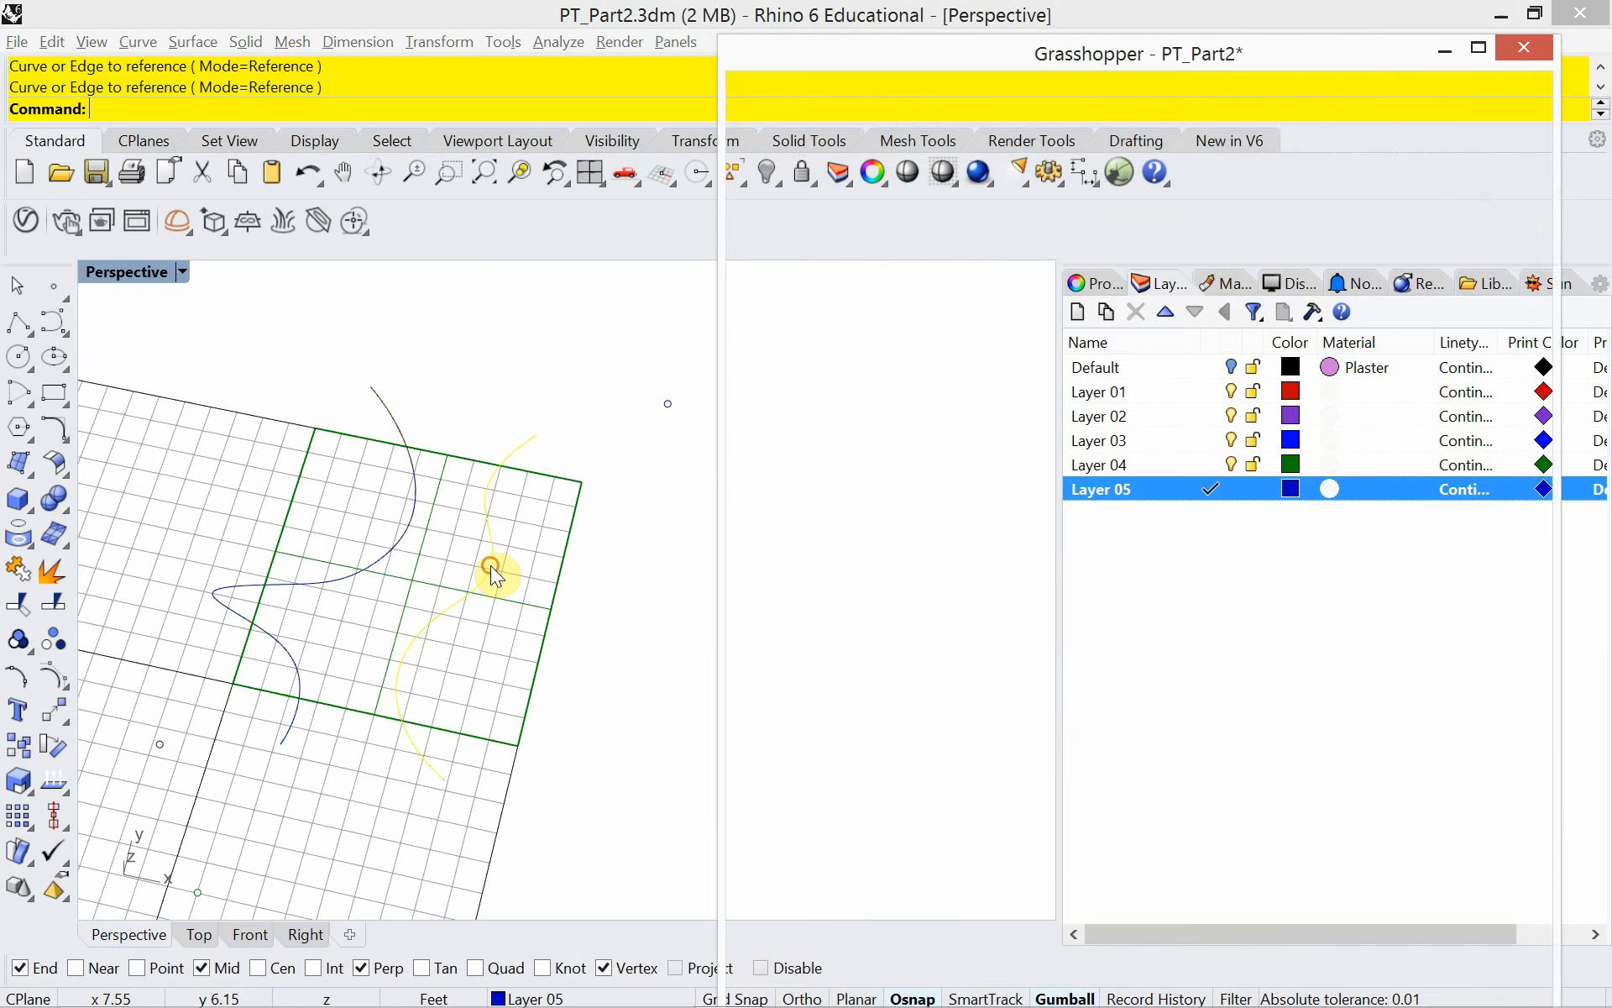
pyautogui.click(1013, 827)
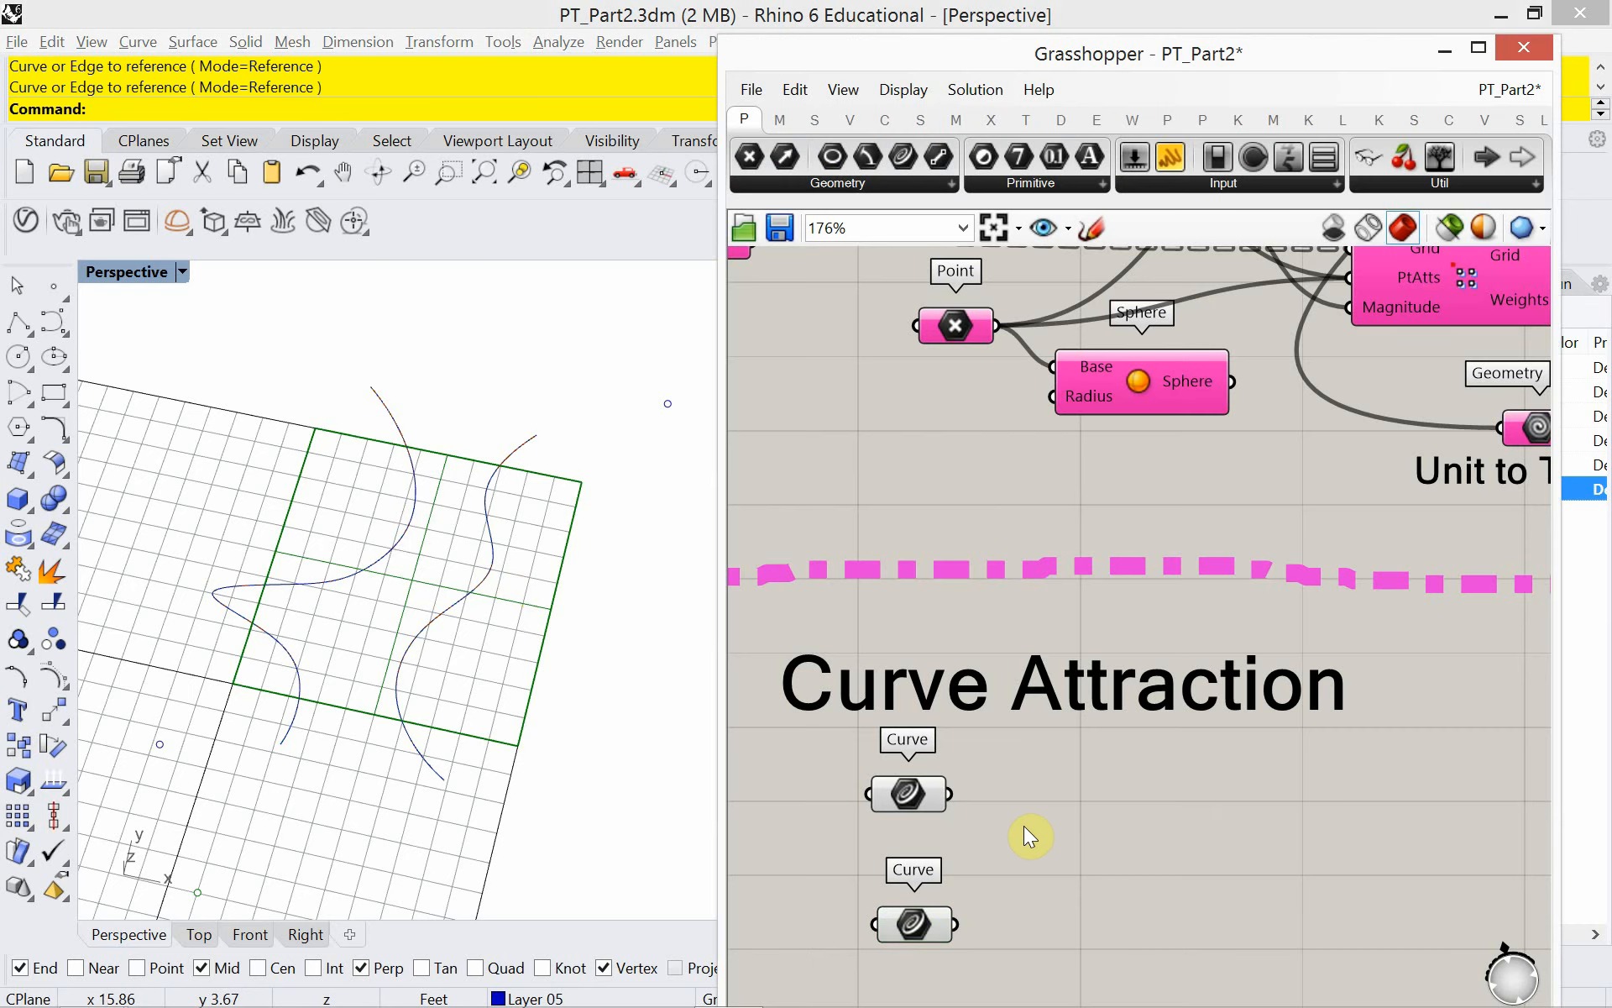
# - Select the upper Surface Domain Number component and restrict the preview to selected objects to show its grid points
pyautogui.scroll(-2, 1051, 816)
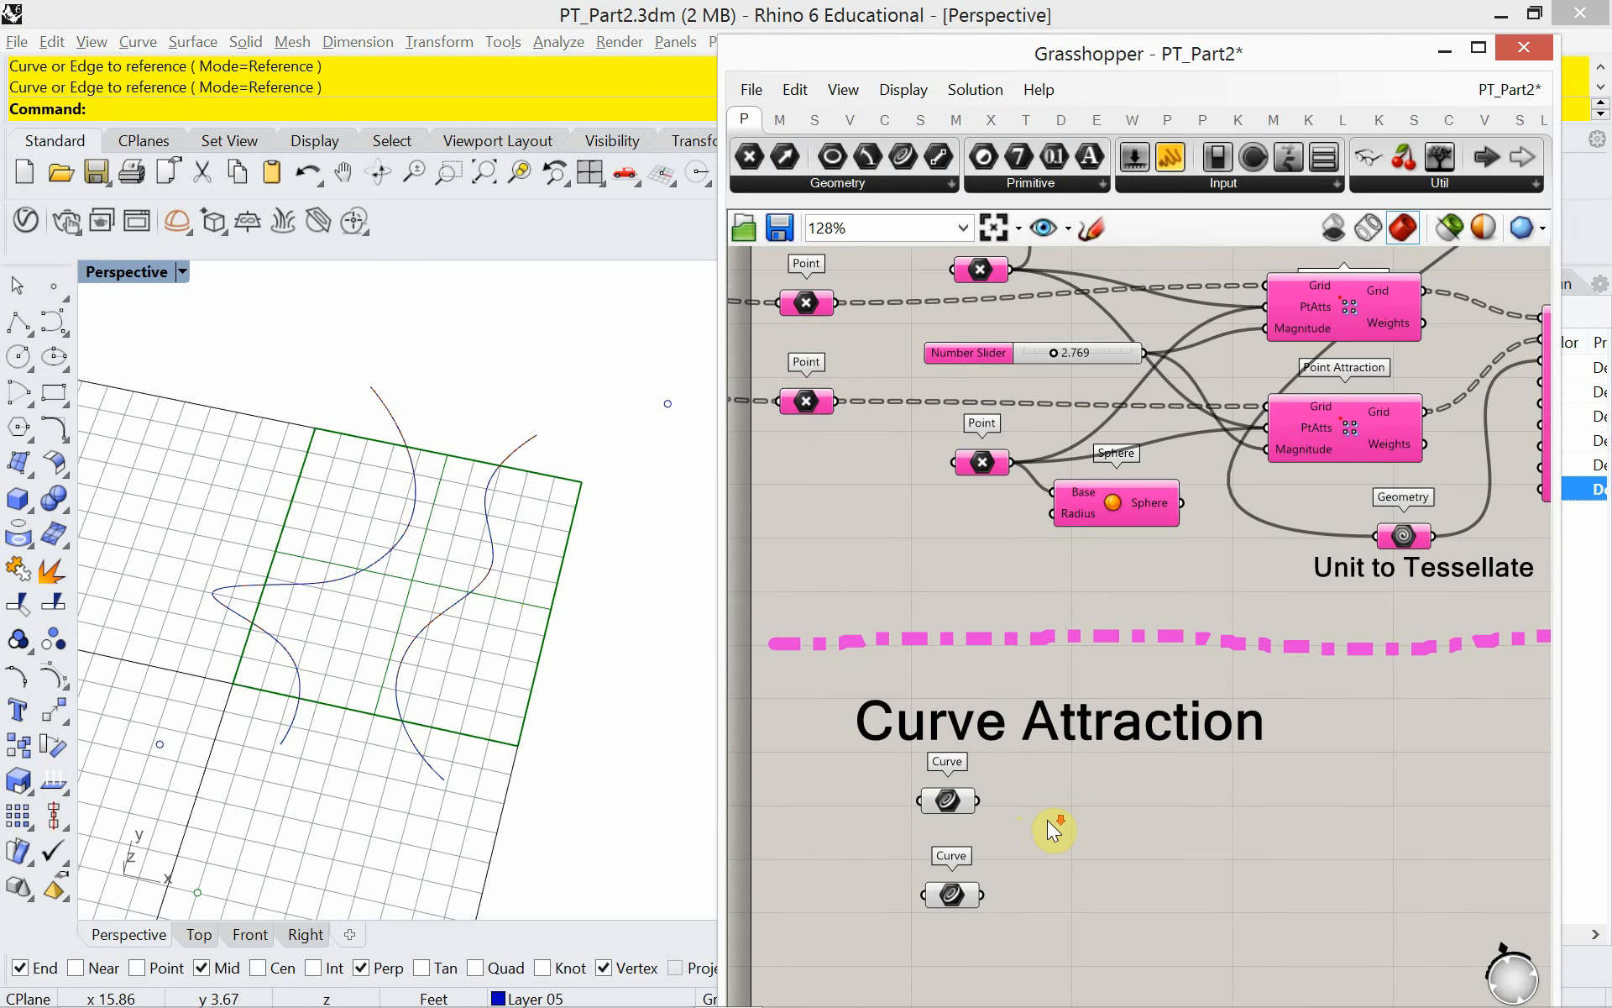
pyautogui.scroll(-4, 1047, 819)
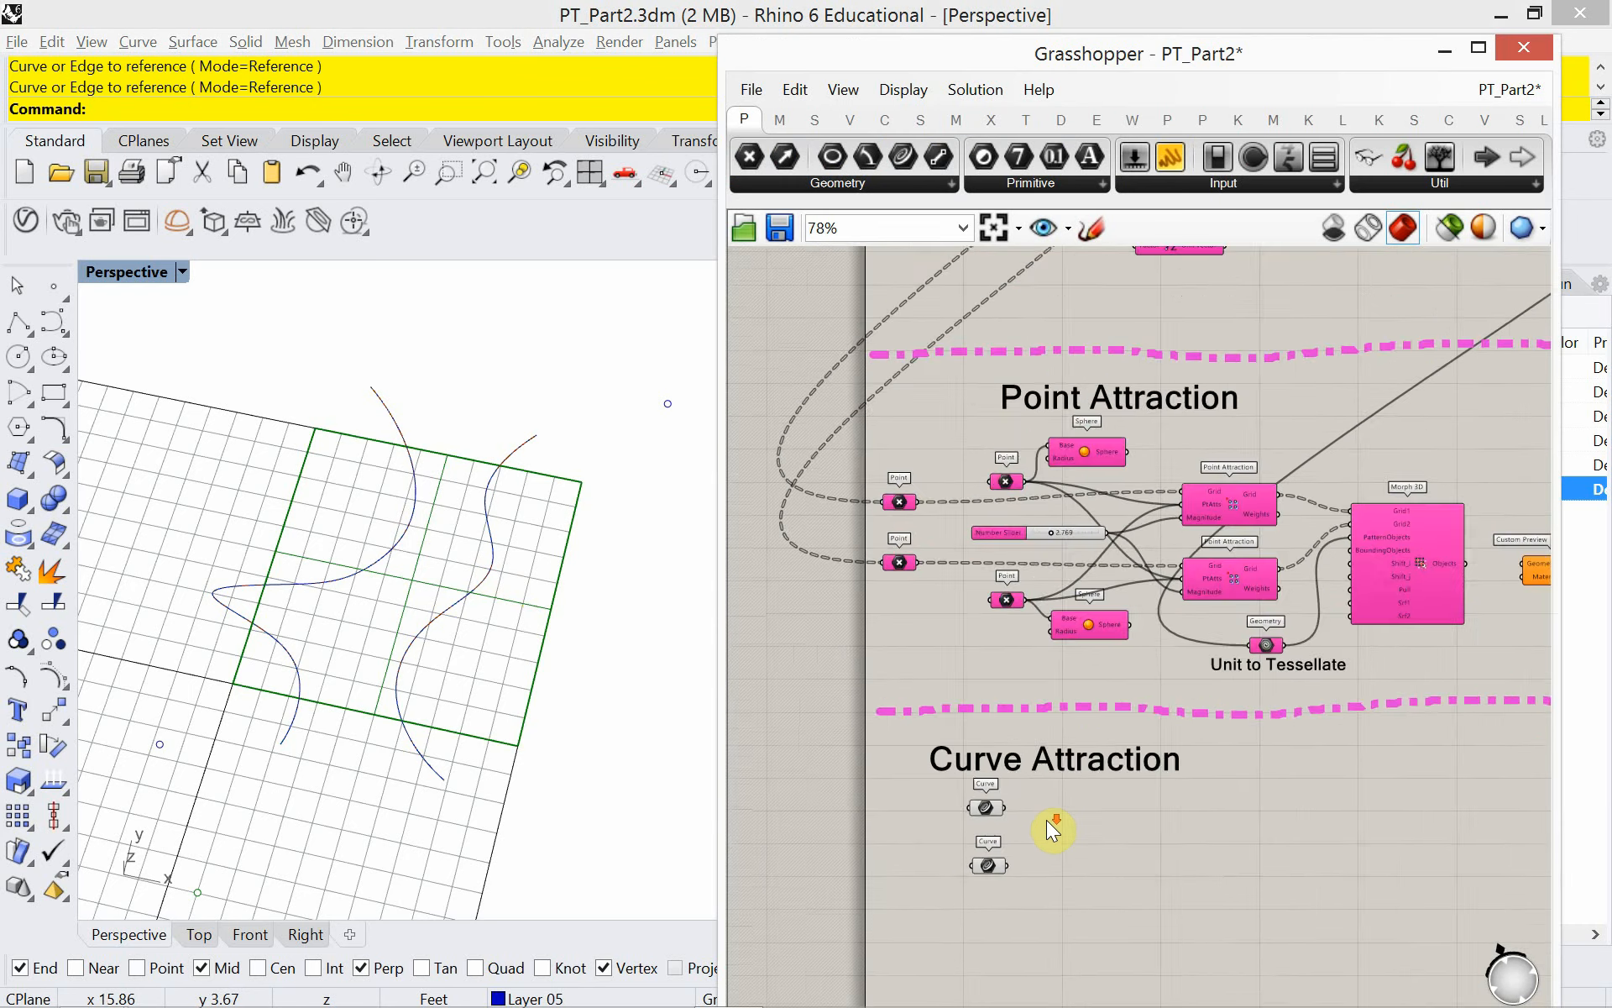
pyautogui.moveTo(1072, 661); pyautogui.dragTo(983, 787, button='right')
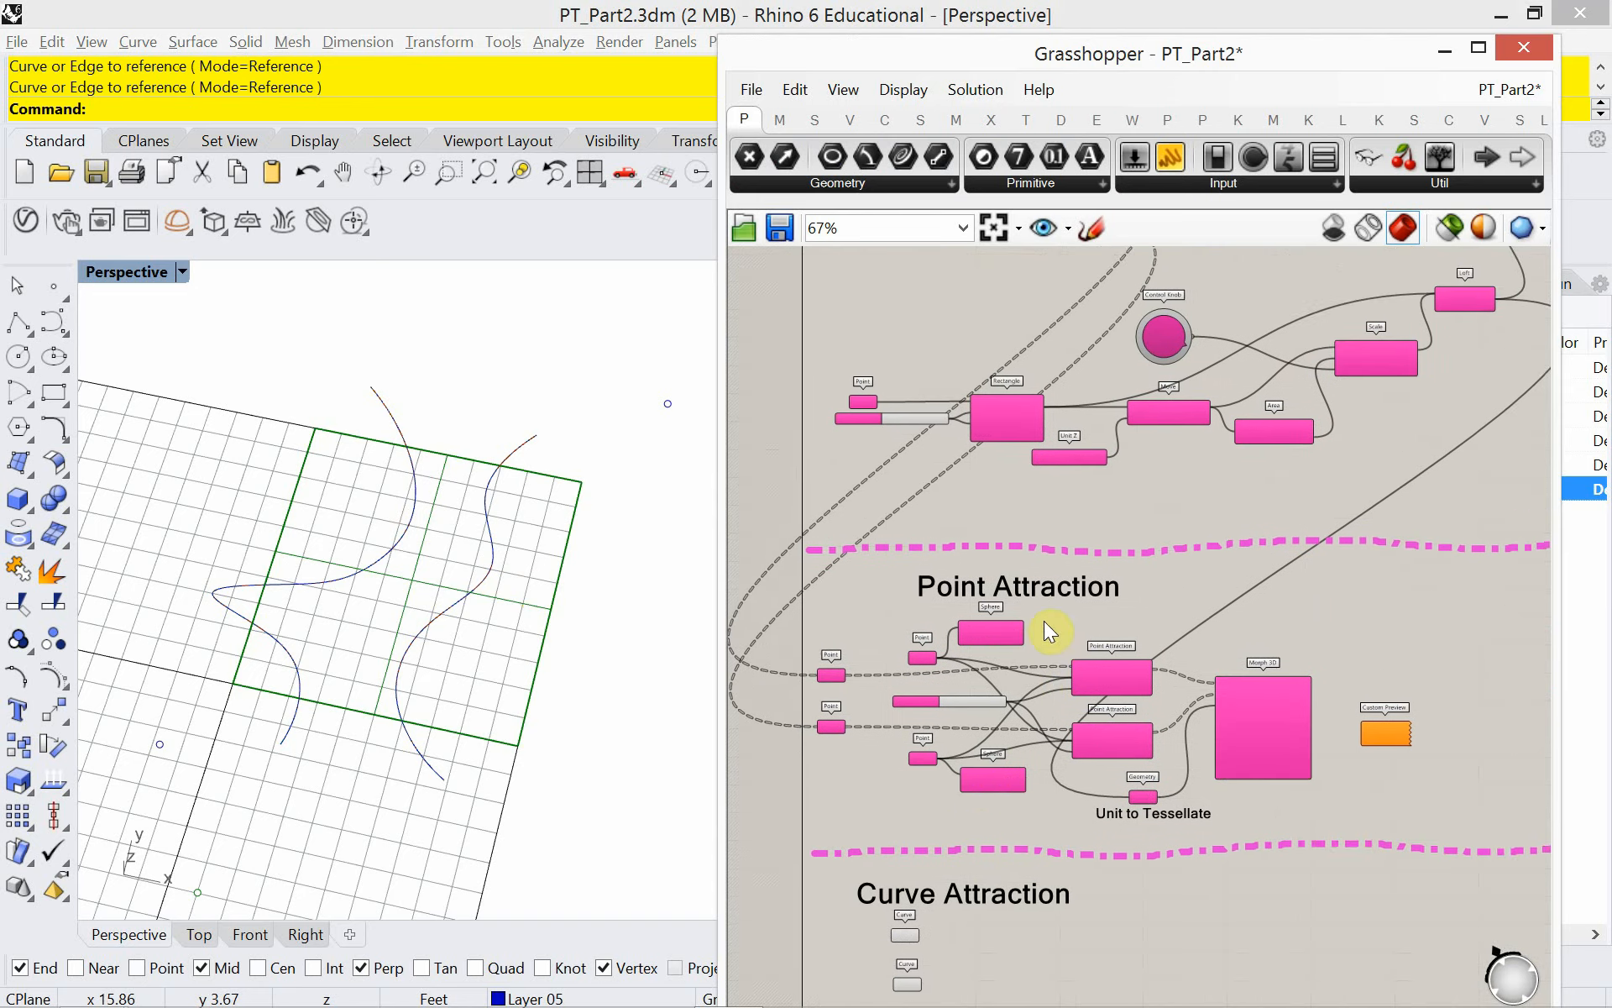
pyautogui.moveTo(1044, 620); pyautogui.dragTo(1007, 741, button='right')
pyautogui.moveTo(990, 552); pyautogui.dragTo(955, 742, button='right')
pyautogui.scroll(7, 996, 465)
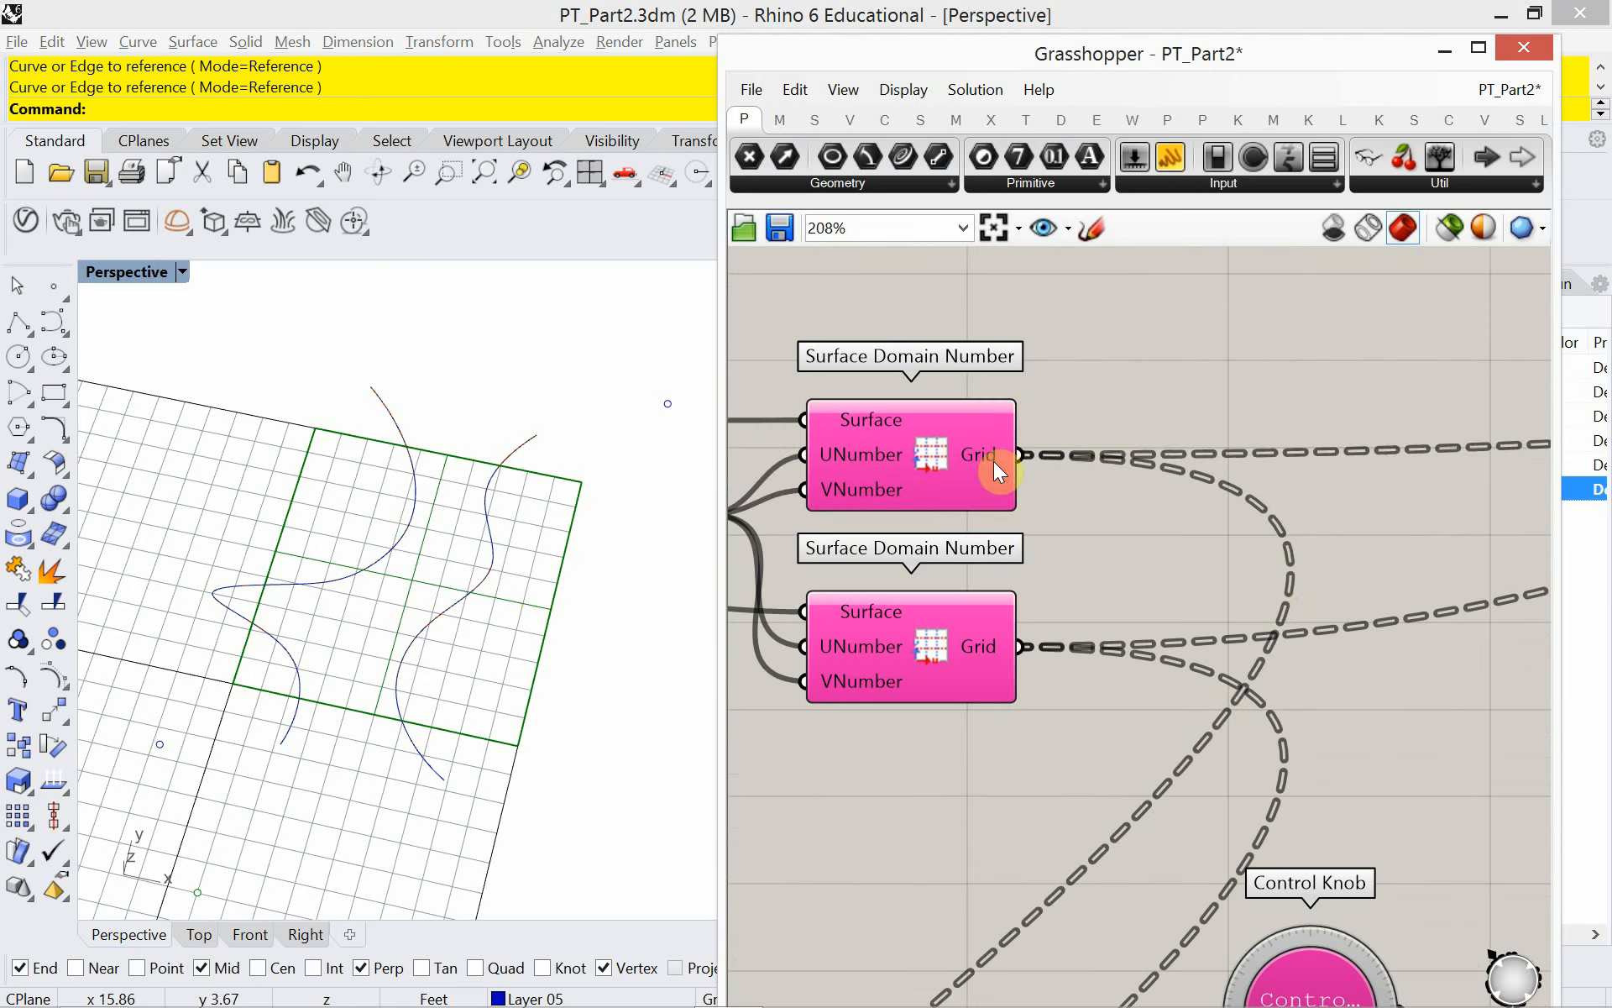
pyautogui.click(965, 460)
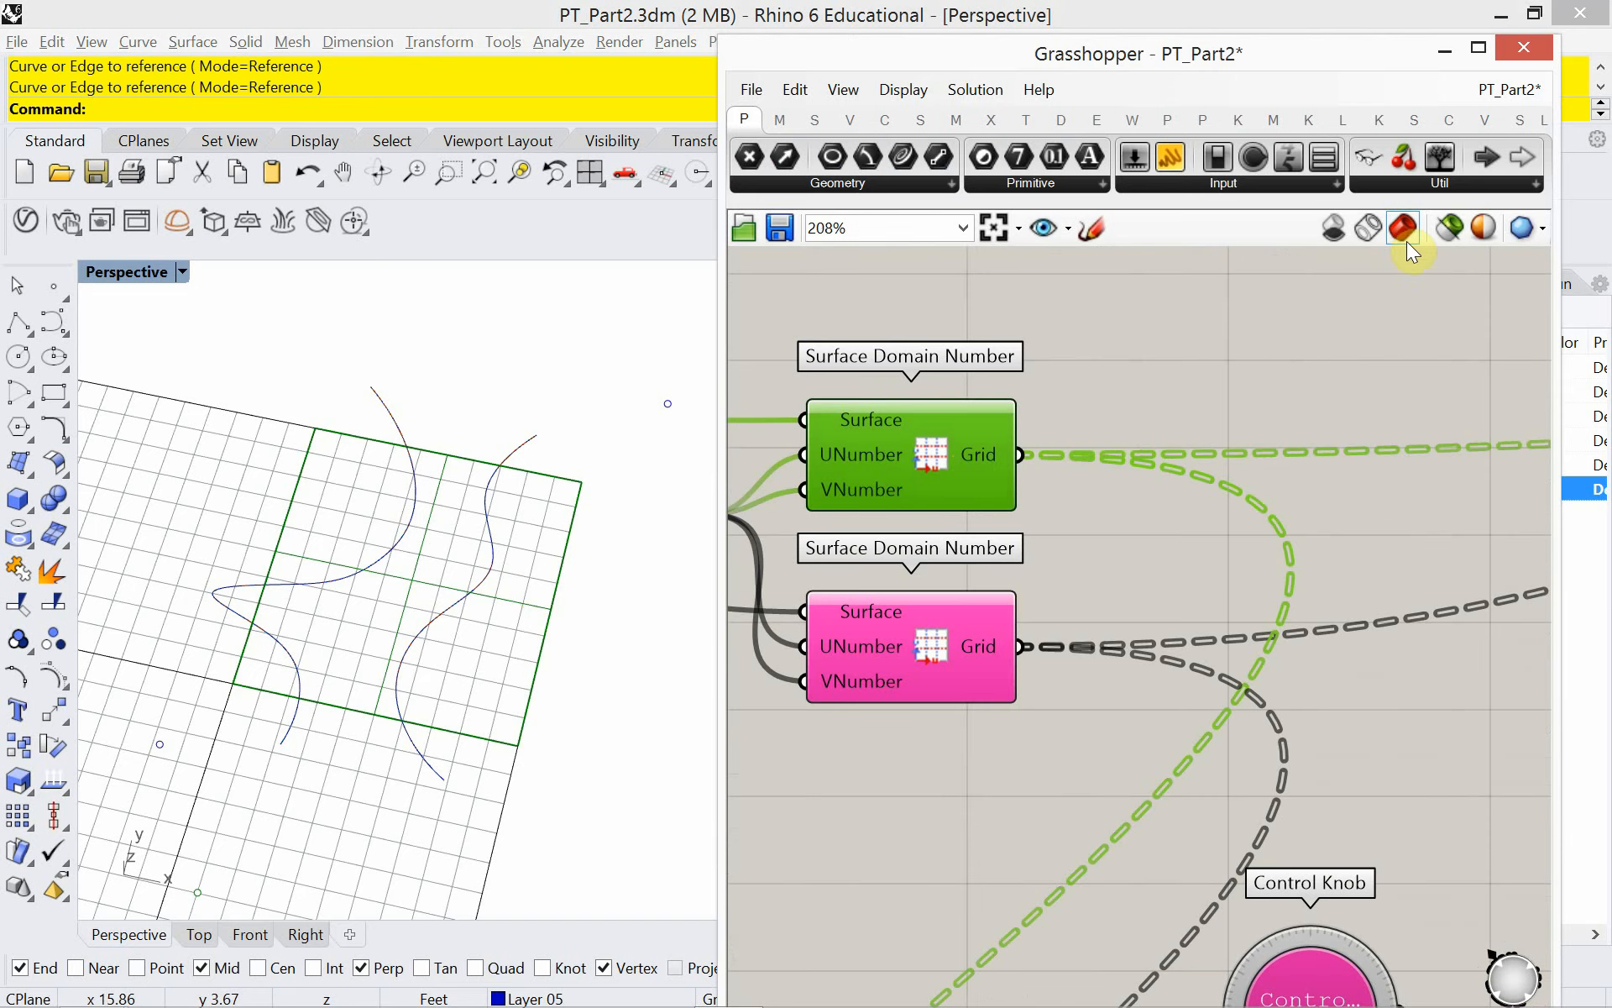
pyautogui.click(1445, 232)
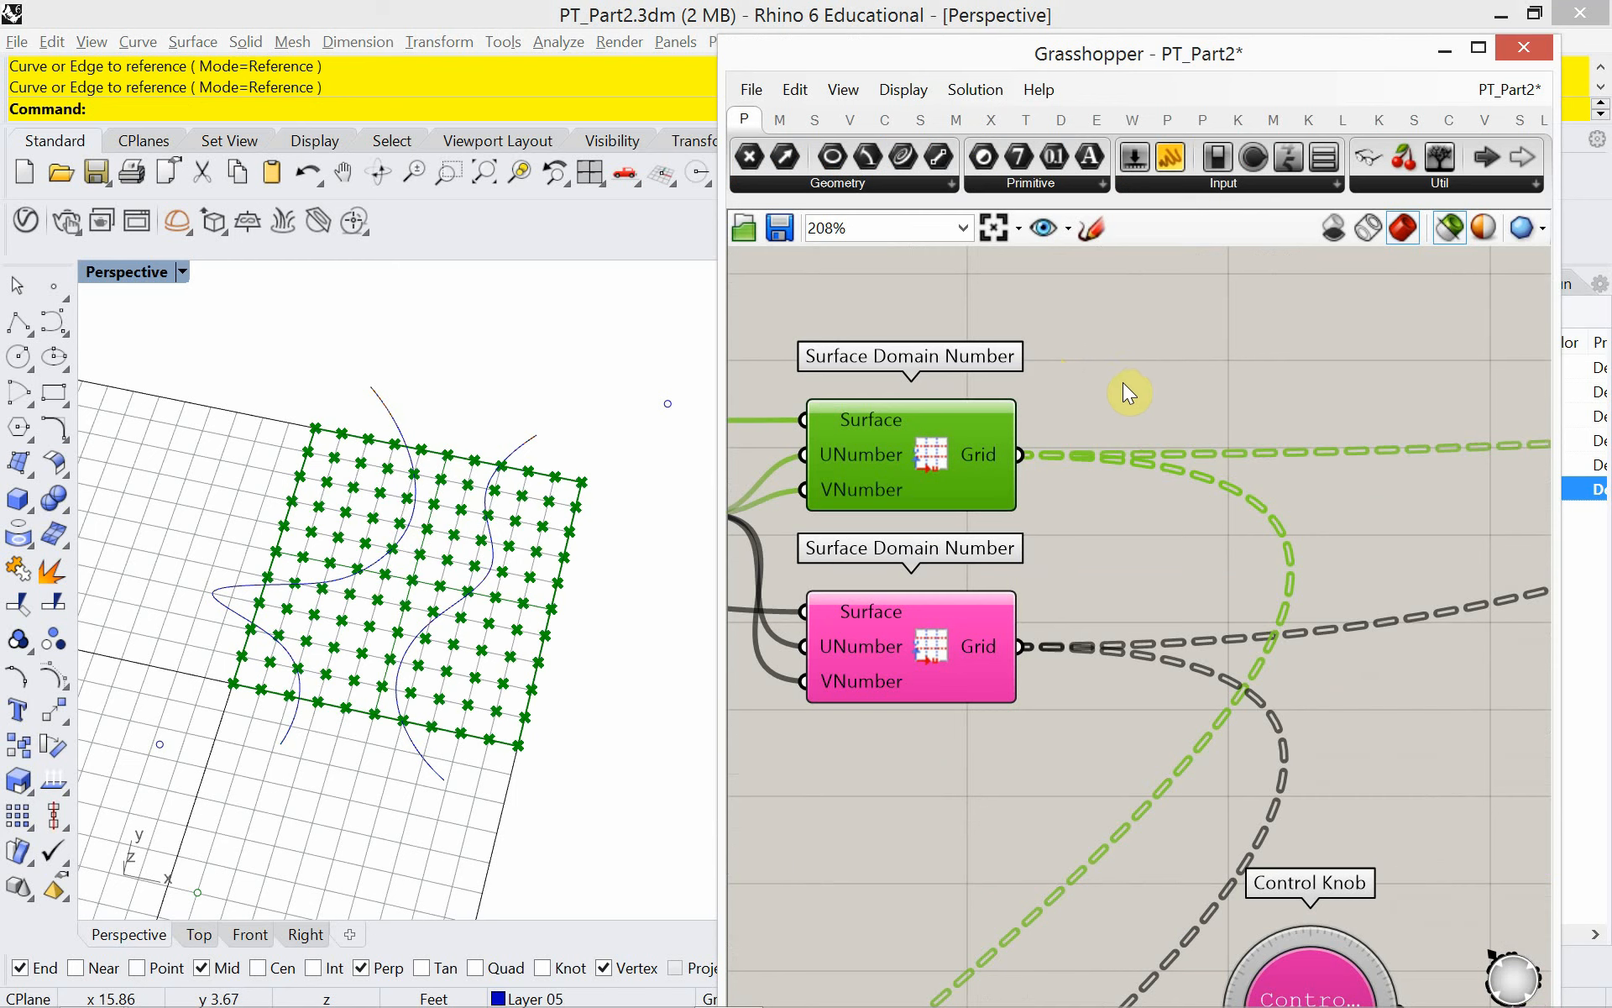
# - Add a Point parameter below the Curve Attraction title and feed it from the upper Surface Domain Number's Grid output
pyautogui.click(899, 174)
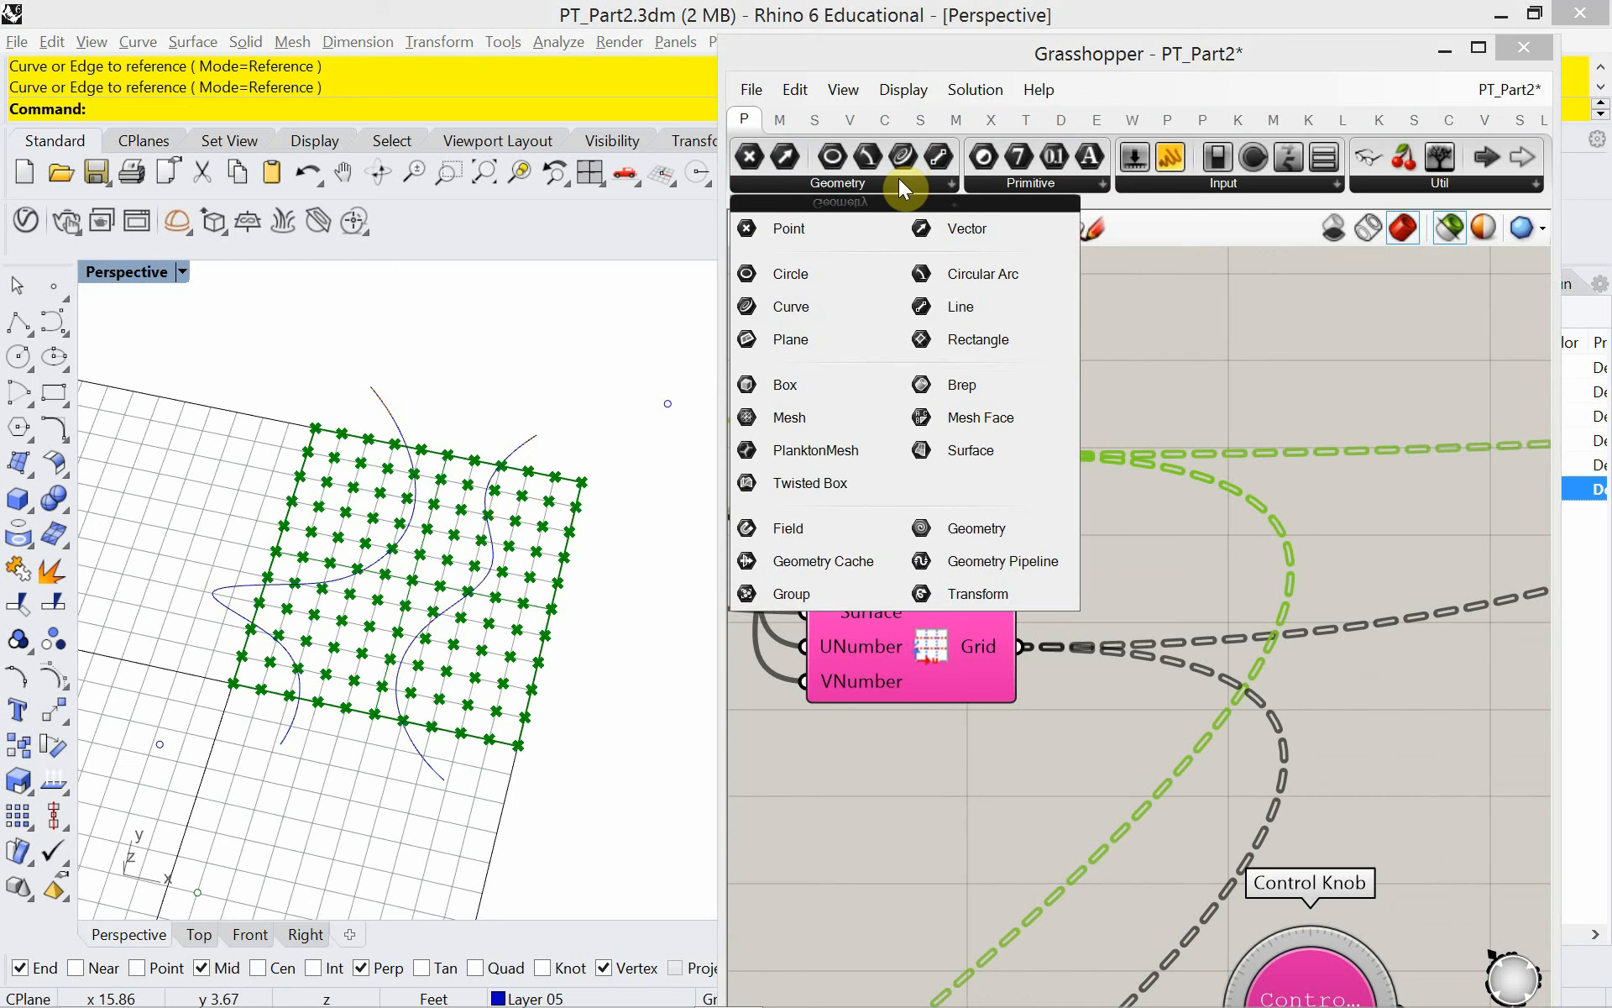
pyautogui.moveTo(865, 227); pyautogui.dragTo(1182, 397)
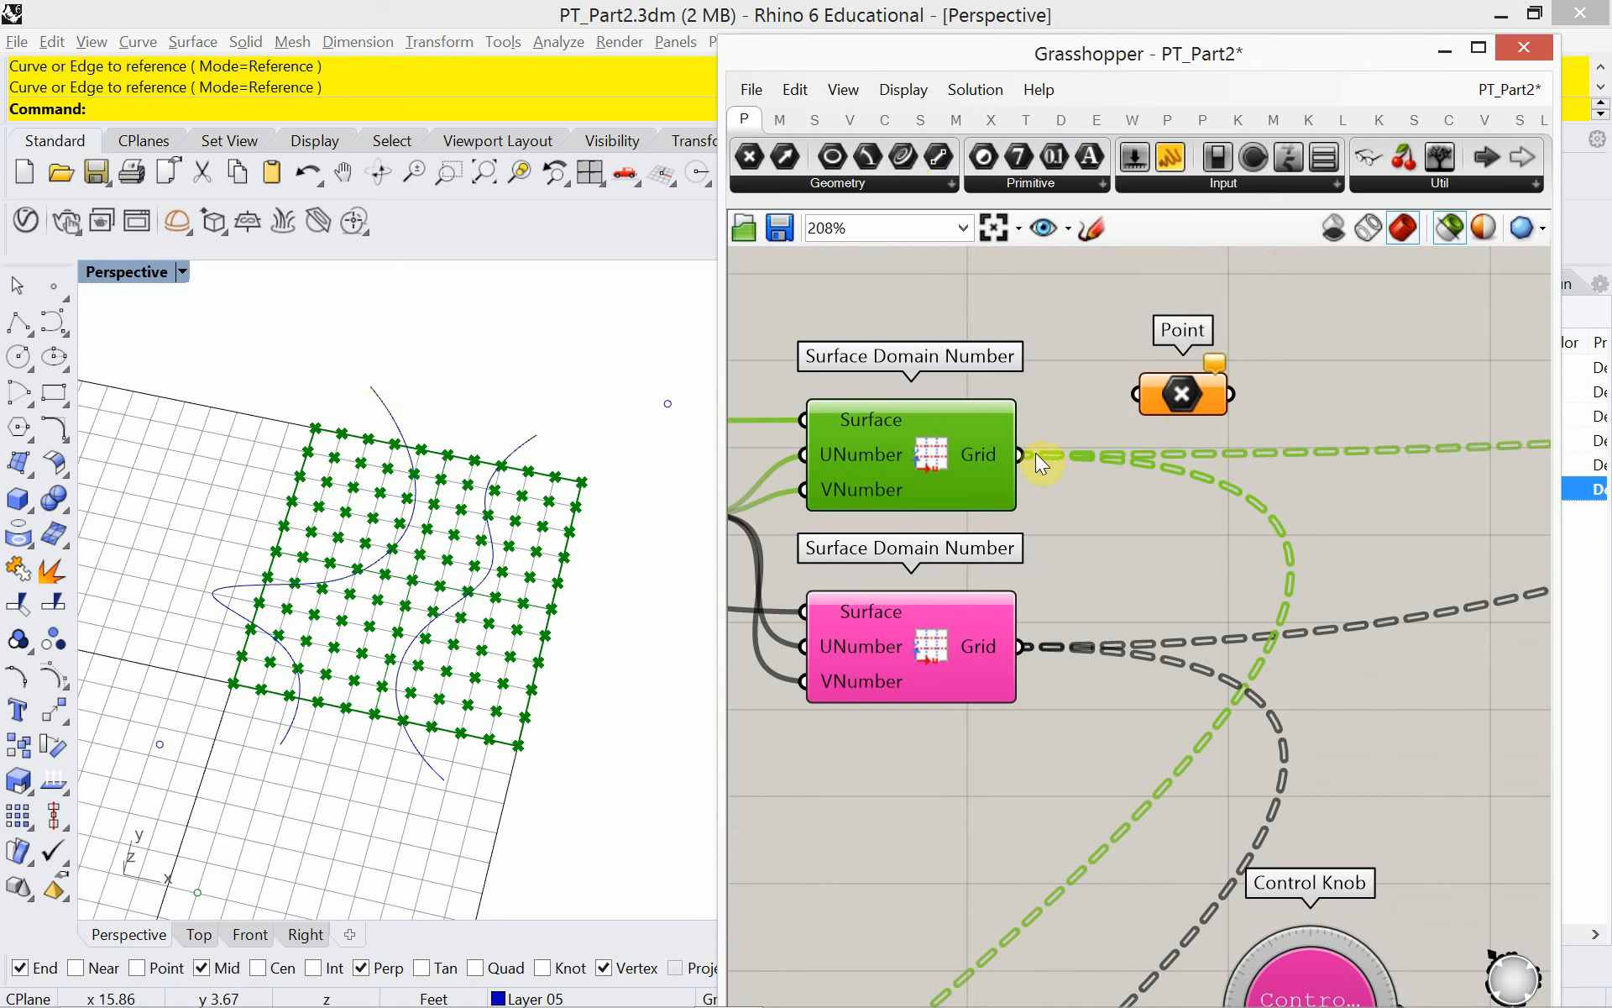
pyautogui.moveTo(1023, 454); pyautogui.dragTo(879, 731)
pyautogui.click(1175, 396)
pyautogui.scroll(-5, 1180, 412)
pyautogui.scroll(-5, 1157, 454)
pyautogui.scroll(4, 1049, 856)
pyautogui.scroll(3, 1059, 843)
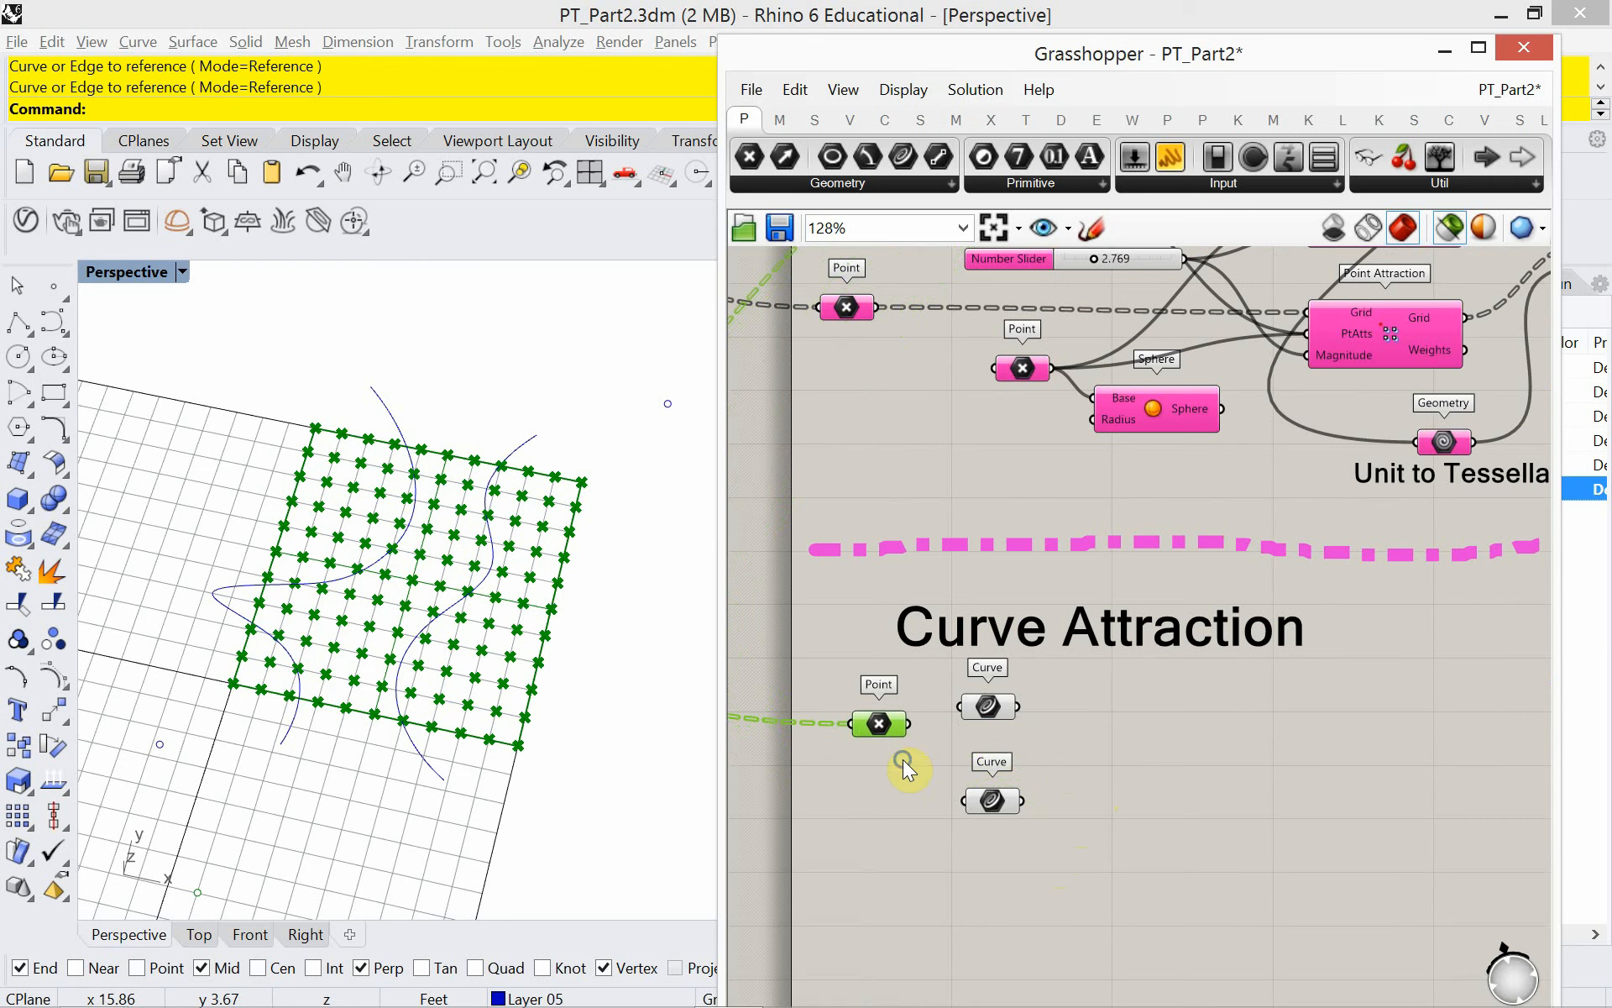
# - Shift the two Curve parameters farther from the Point parameter, align the Point under the title and deselect it
pyautogui.moveTo(1041, 831); pyautogui.dragTo(1174, 702)
pyautogui.moveTo(894, 698); pyautogui.dragTo(970, 715)
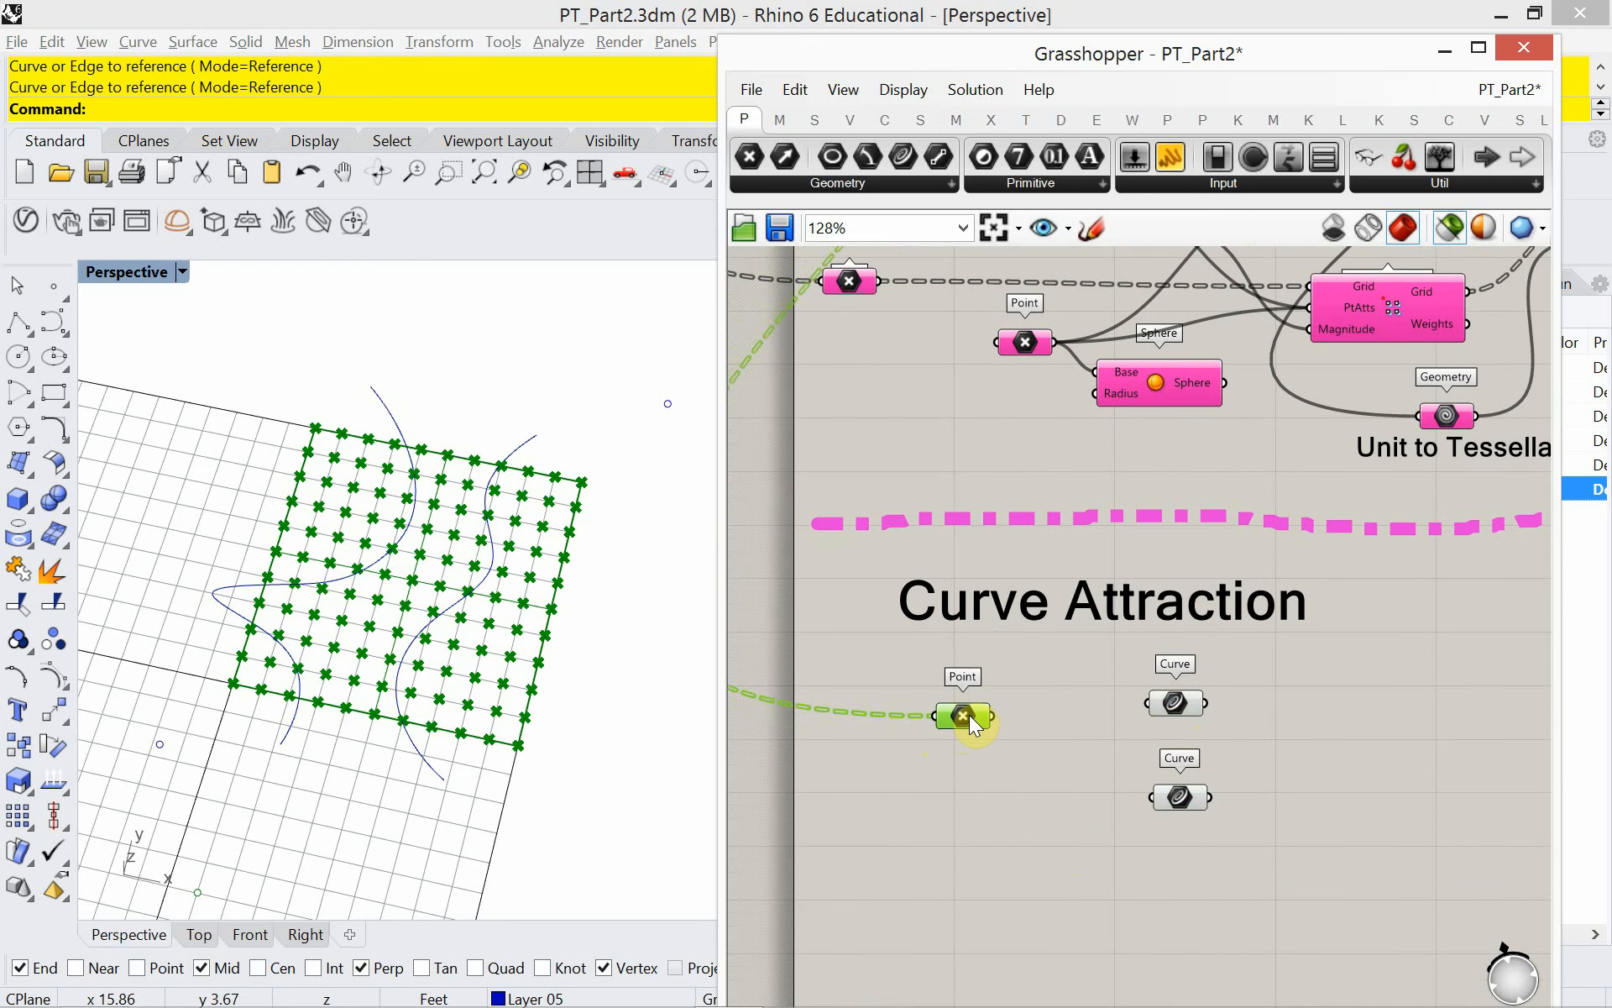
pyautogui.click(1260, 768)
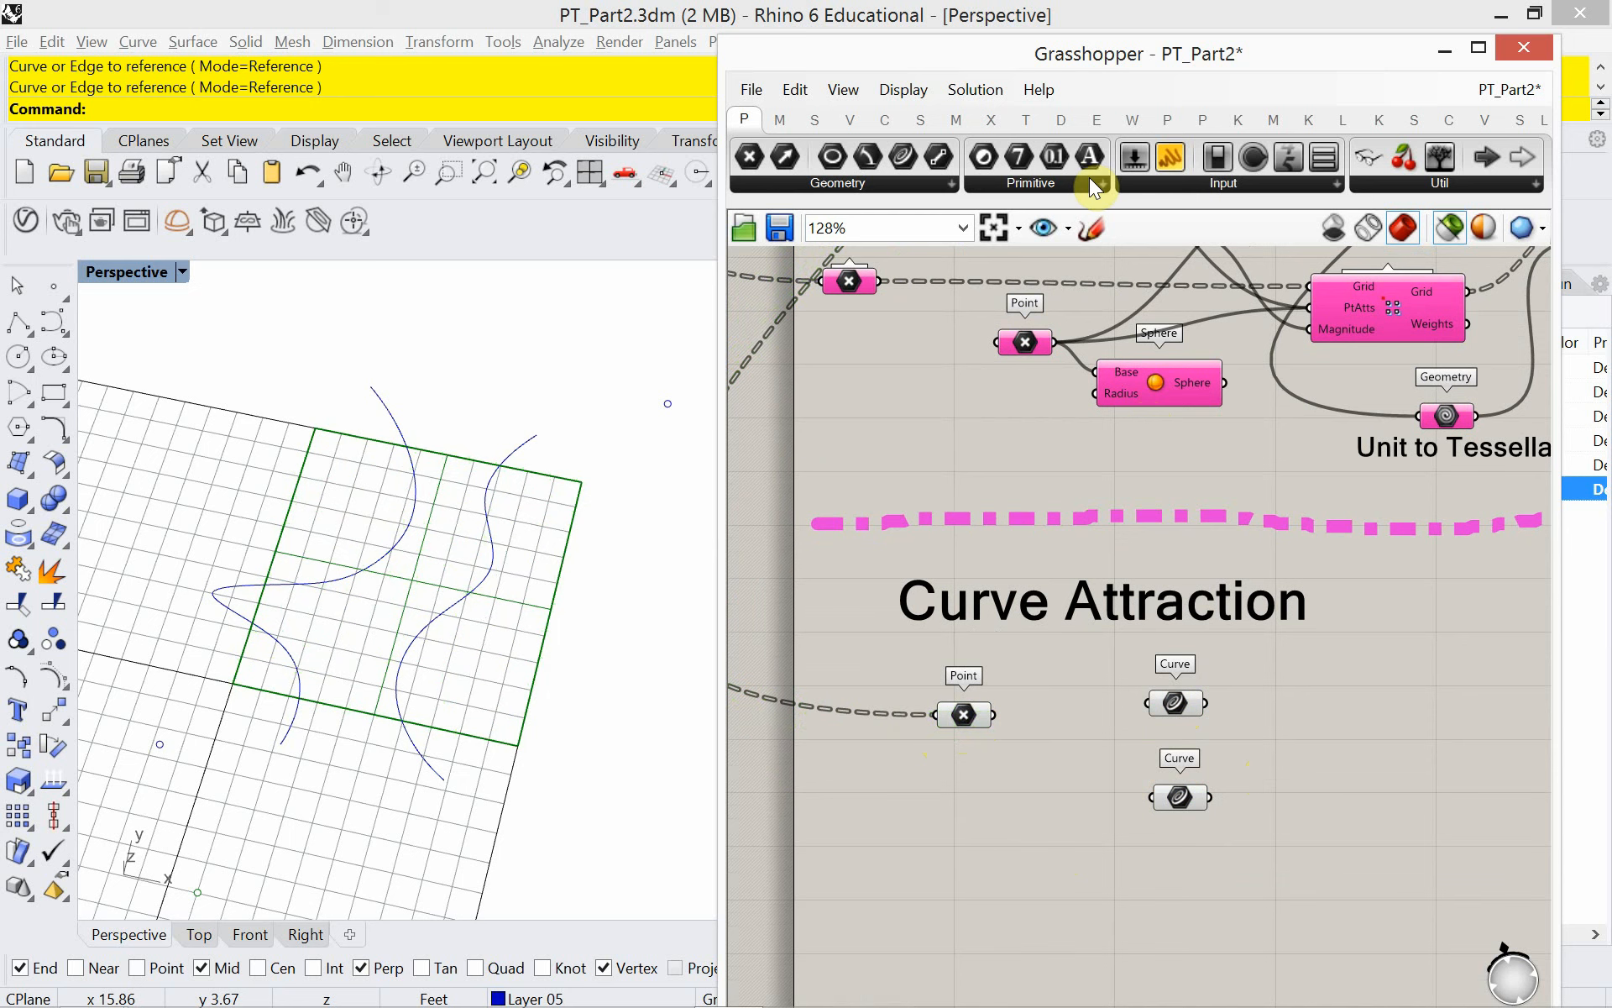
# - Add a PanelingTools Curve Attraction grid attractor component beside the two Curve parameters
pyautogui.click(1202, 126)
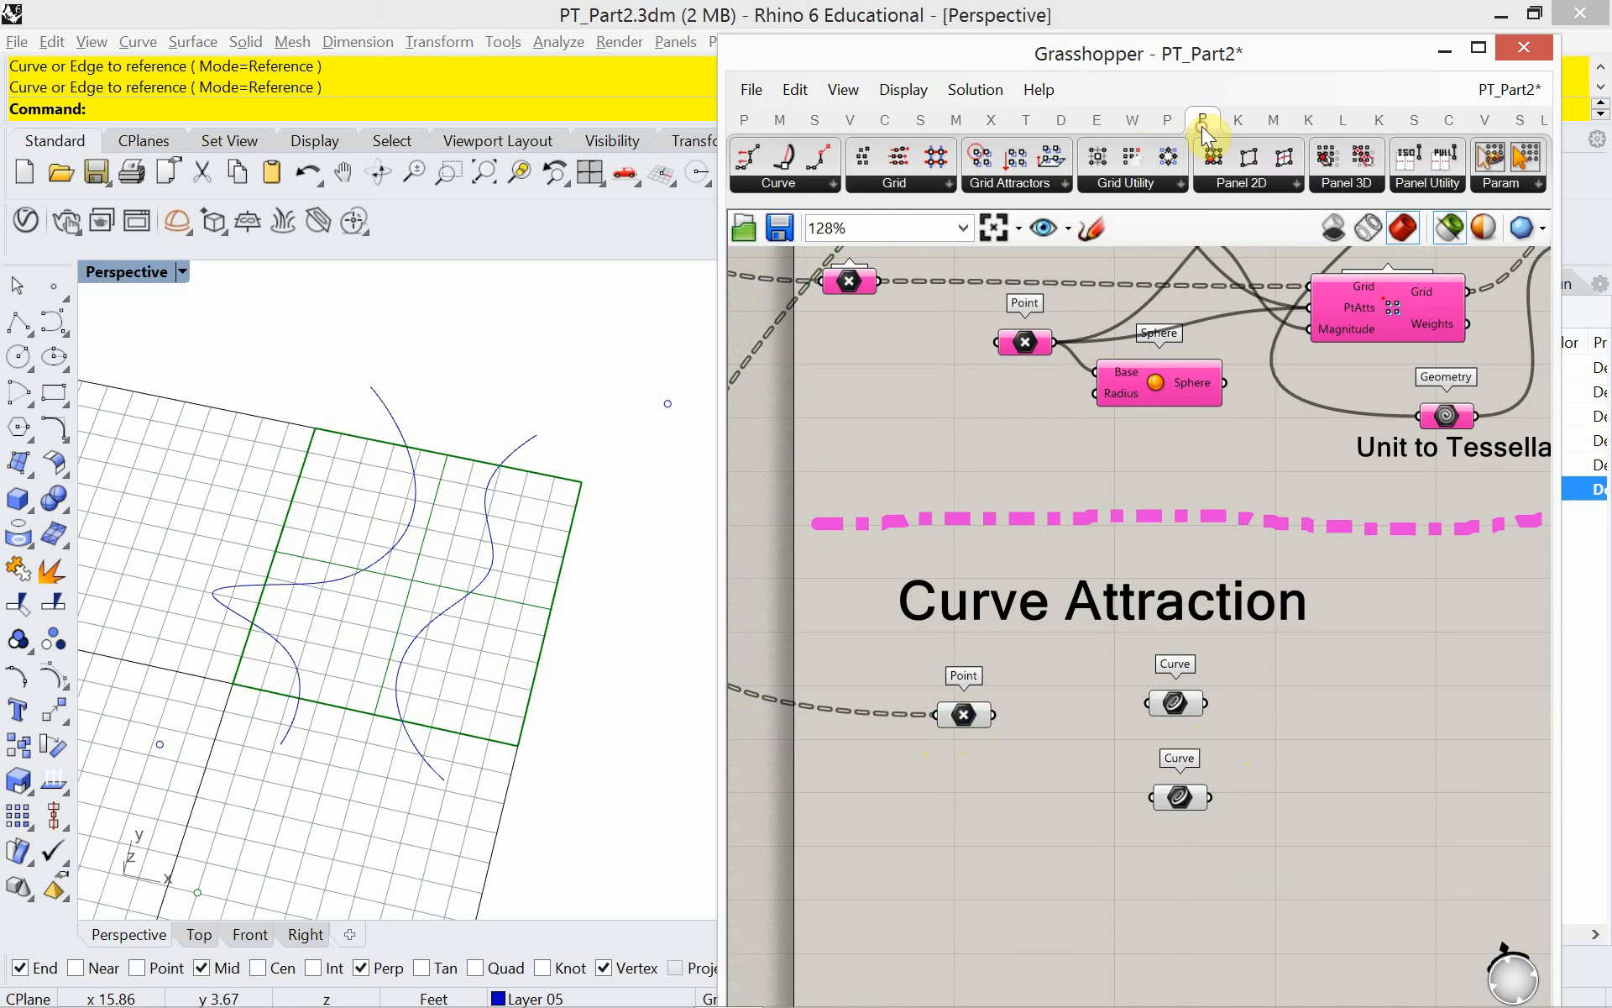
pyautogui.click(991, 178)
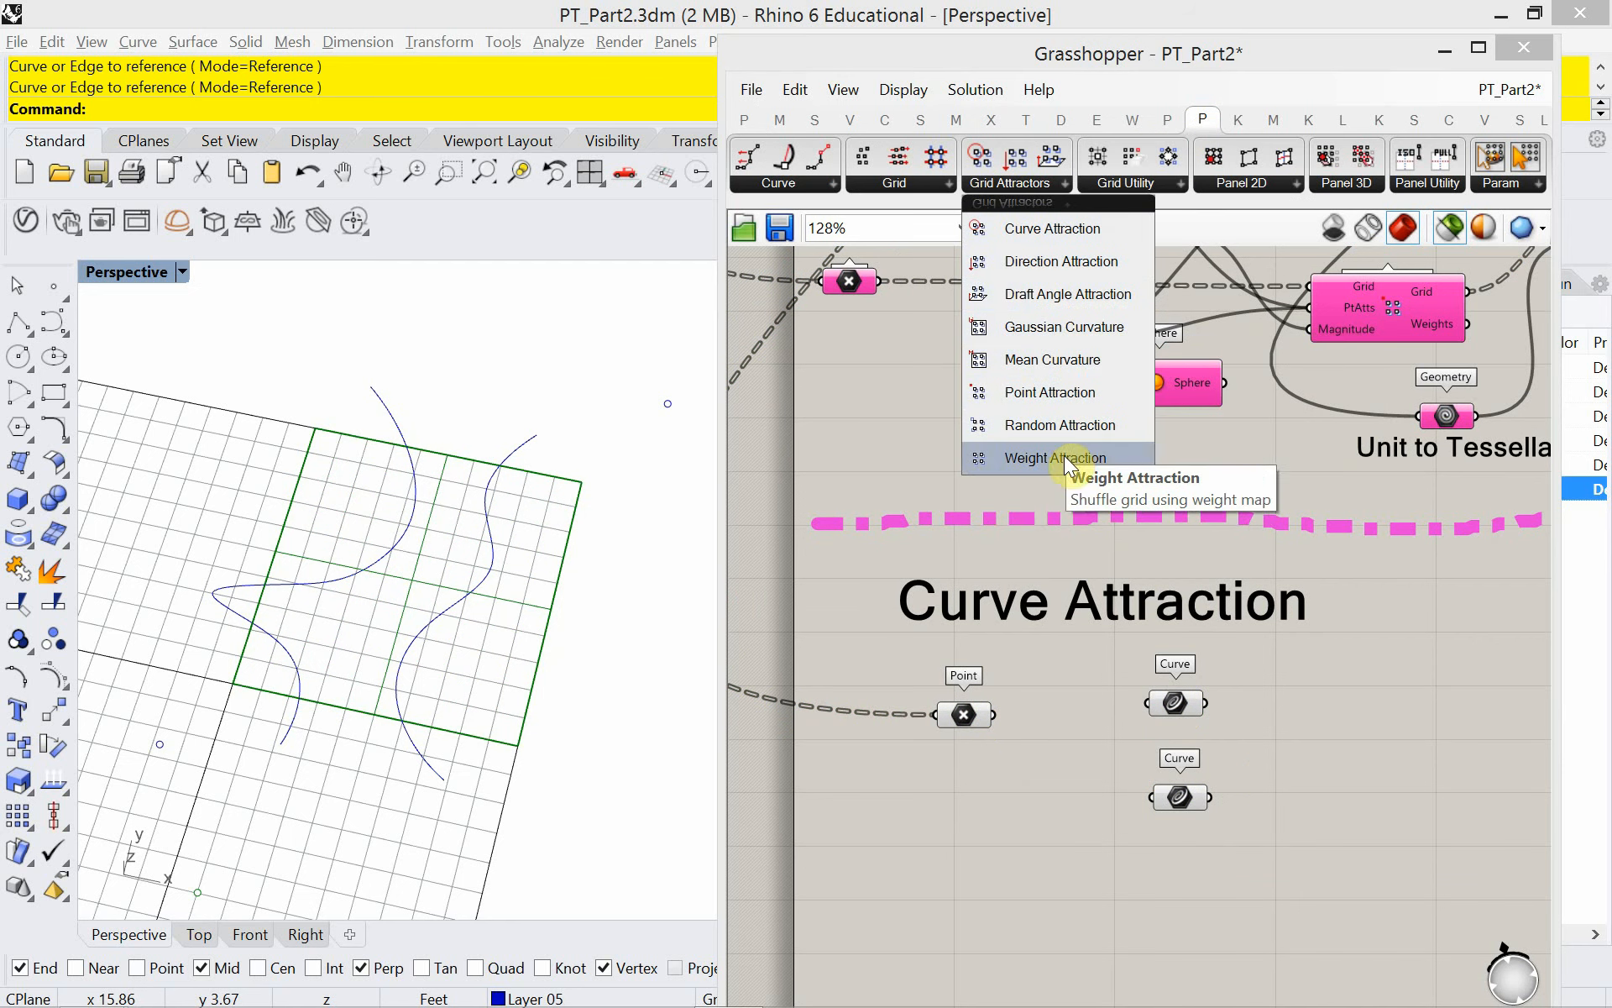
pyautogui.click(1030, 225)
pyautogui.click(1354, 766)
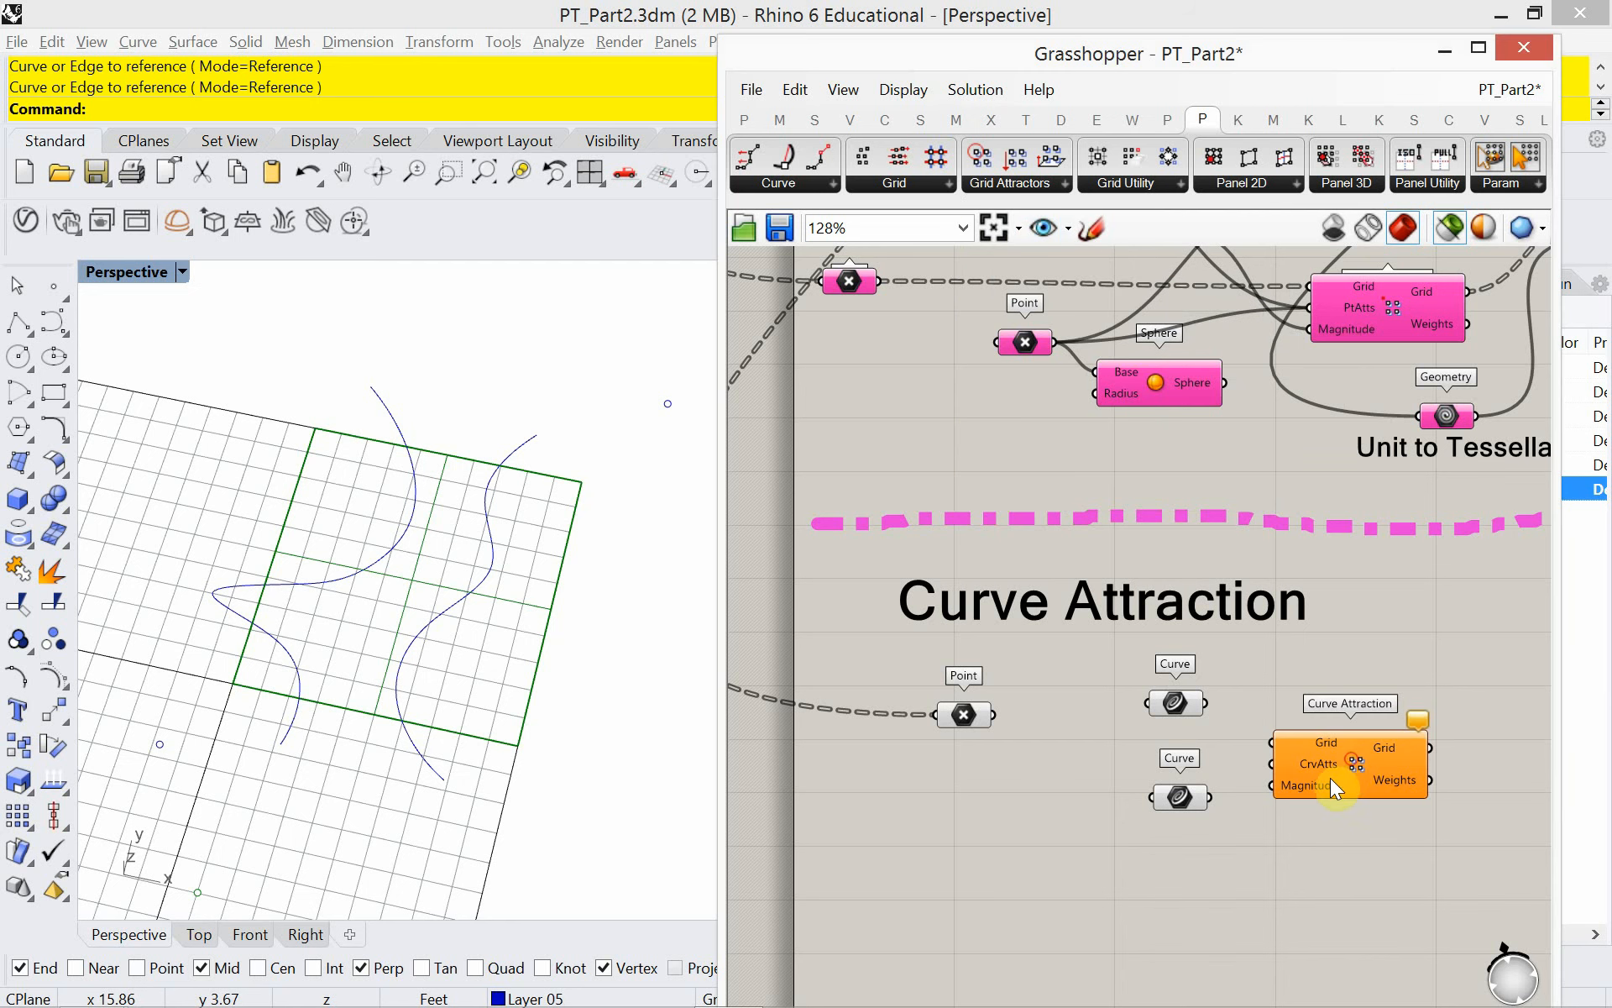
pyautogui.moveTo(1330, 778); pyautogui.dragTo(1378, 739)
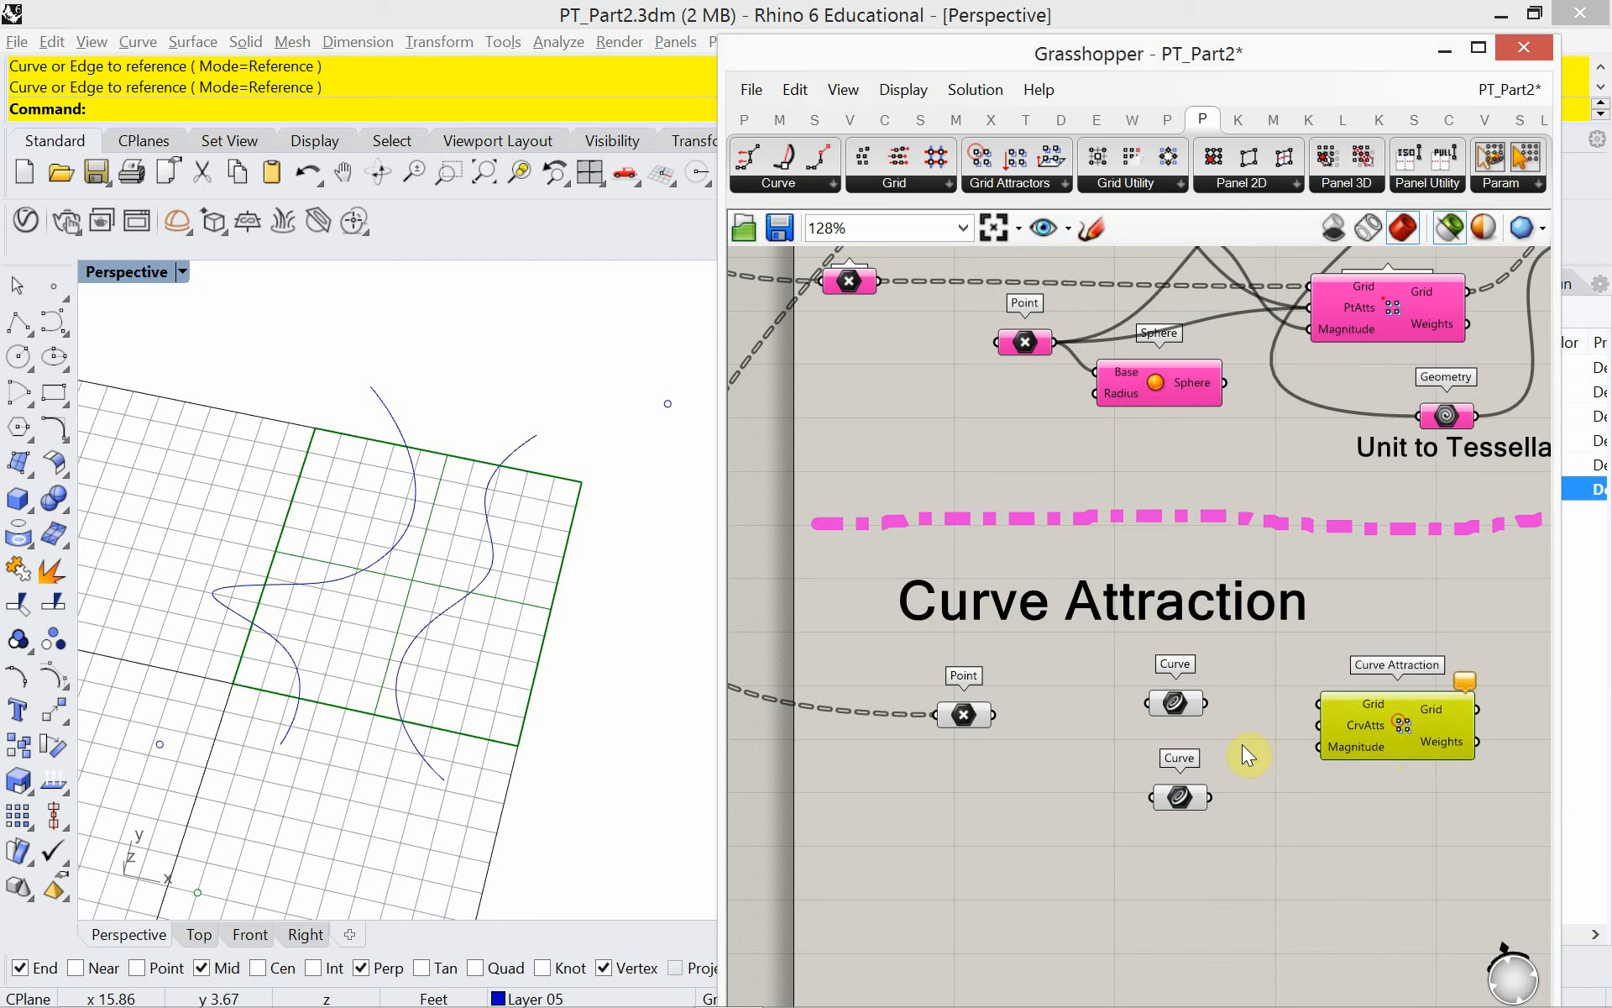
# - Spread the two Curve parameters vertically and align them to leave a gap between them
pyautogui.moveTo(1162, 703); pyautogui.dragTo(1156, 670)
pyautogui.moveTo(1168, 788); pyautogui.dragTo(1143, 850)
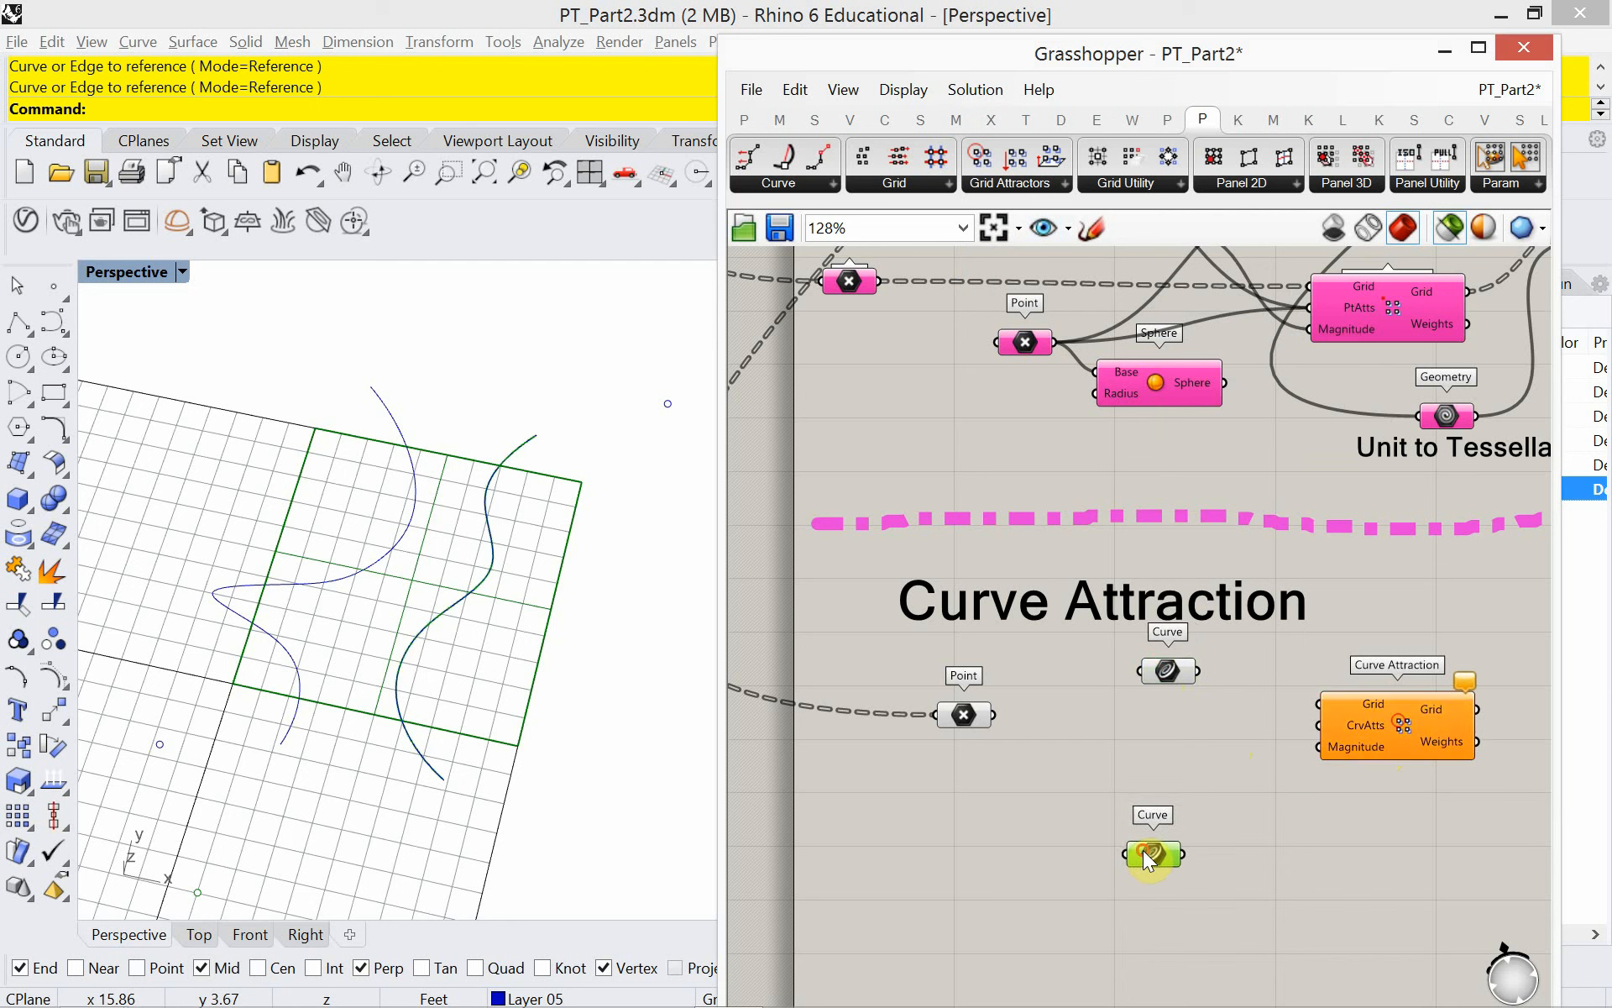
pyautogui.moveTo(1163, 672); pyautogui.dragTo(1147, 666)
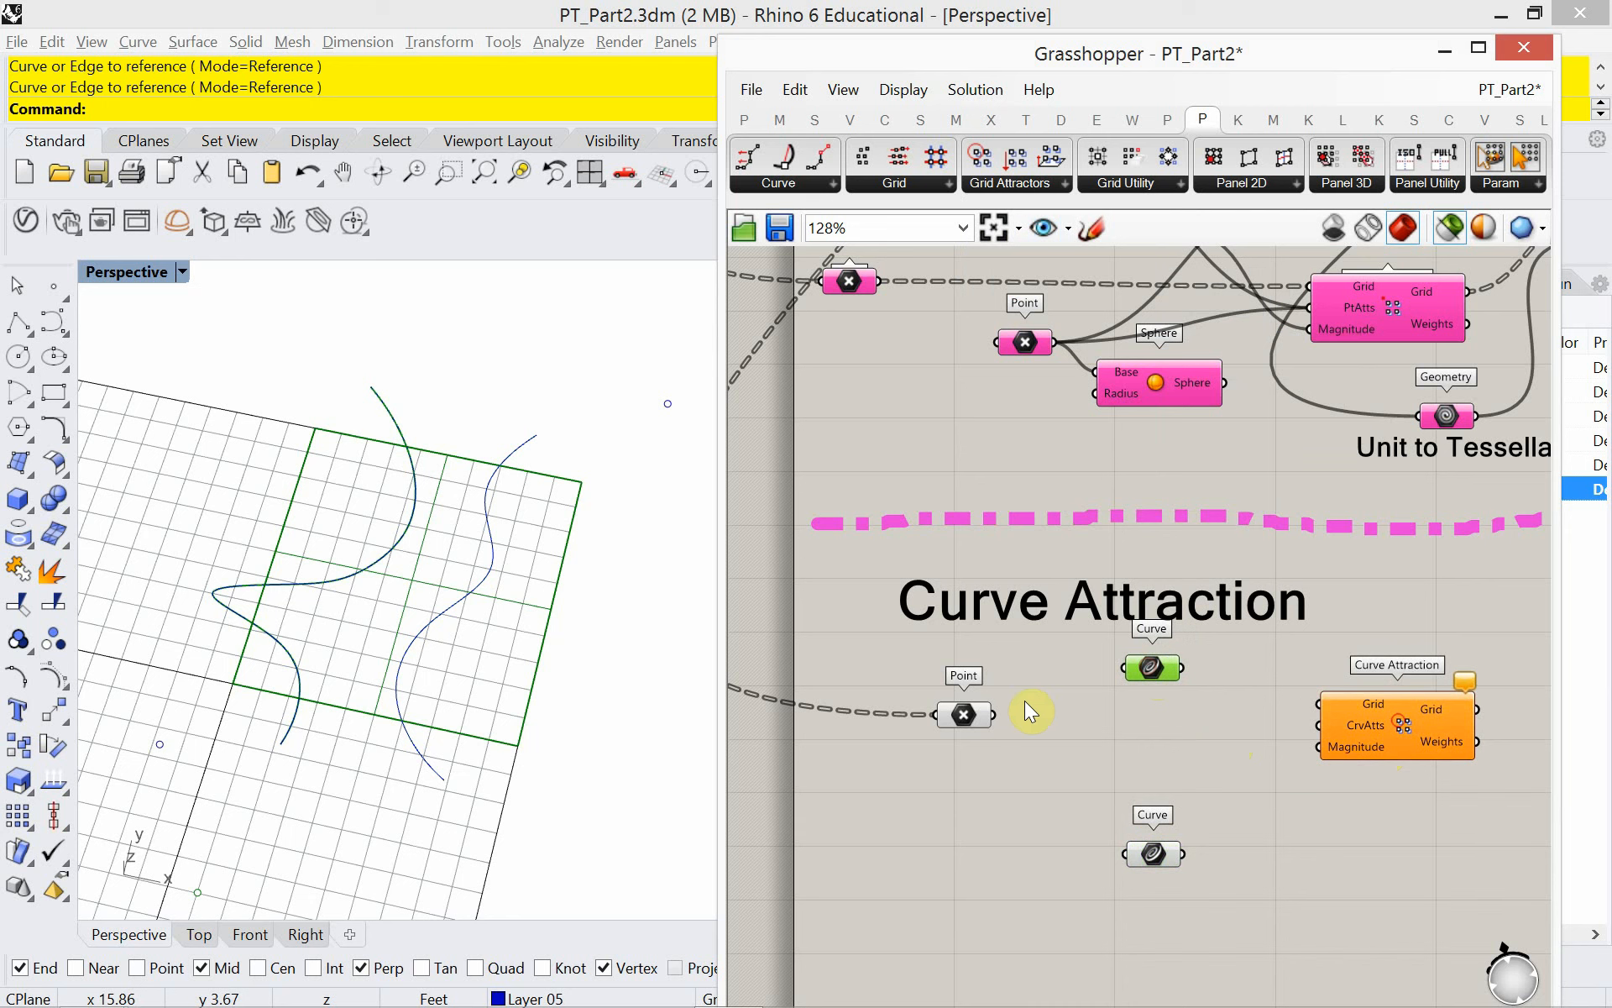
# - Connect the Point parameter to Curve Attraction's Grid input and both Curve parameters to its CrvAtts input
pyautogui.moveTo(993, 714); pyautogui.dragTo(1316, 705)
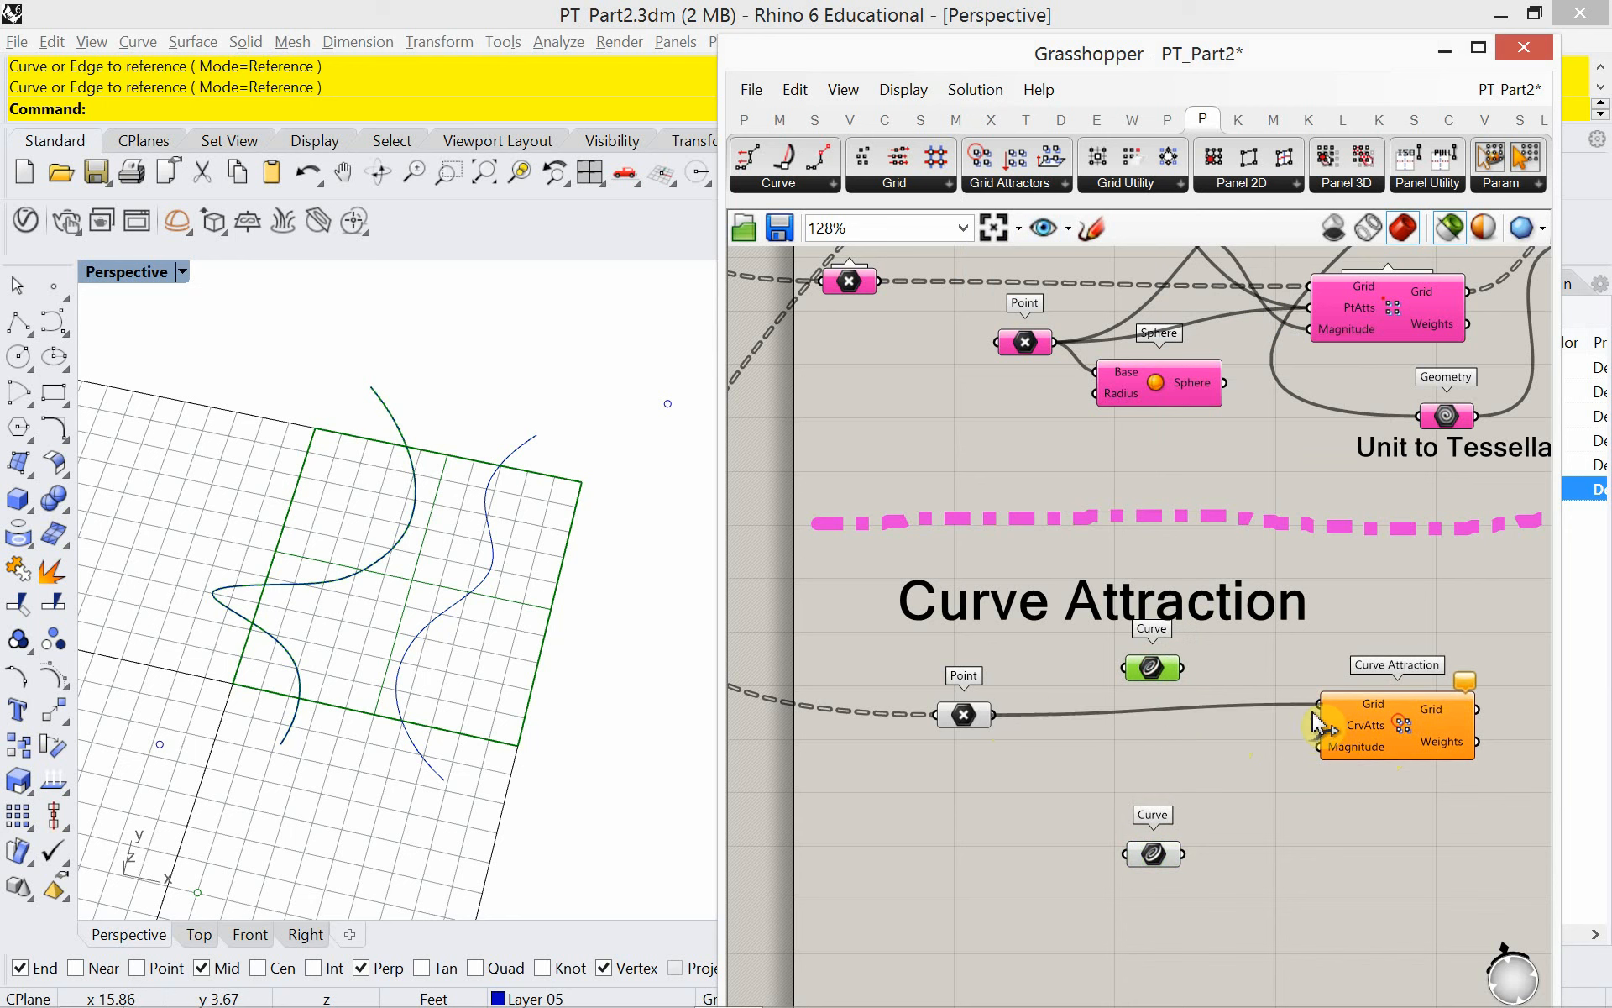
pyautogui.moveTo(965, 712); pyautogui.dragTo(960, 704)
pyautogui.moveTo(1182, 671); pyautogui.dragTo(1320, 726)
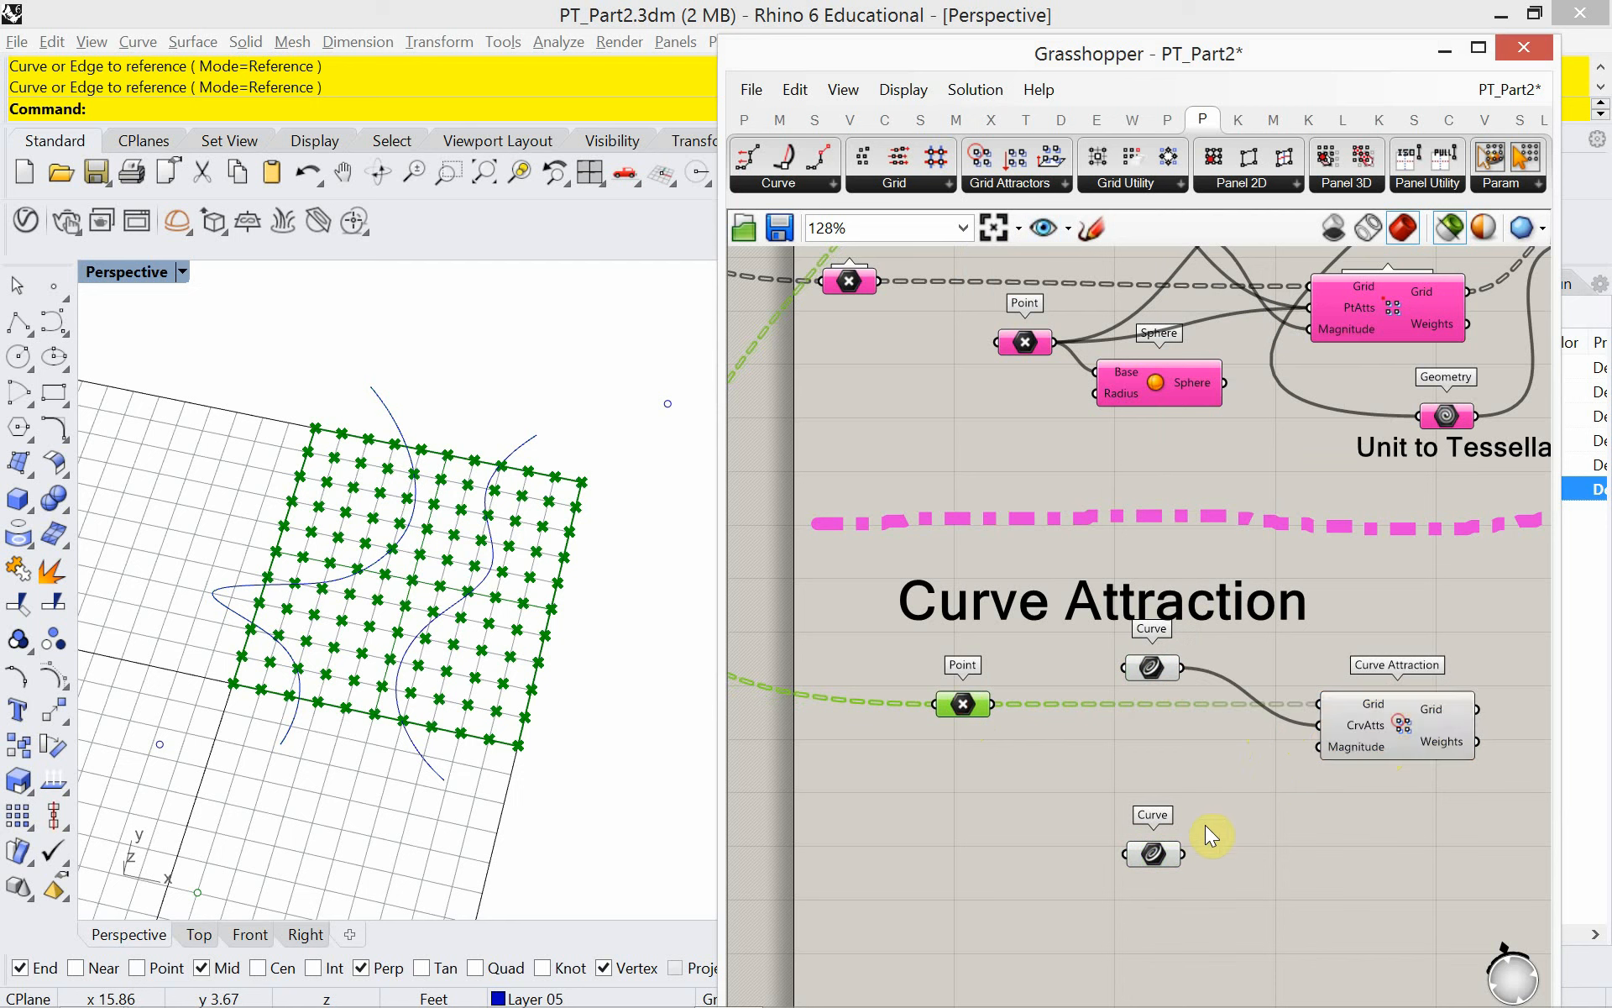
pyautogui.keyDown('shift'); pyautogui.moveTo(1183, 854); pyautogui.dragTo(1315, 739); pyautogui.keyUp('shift')
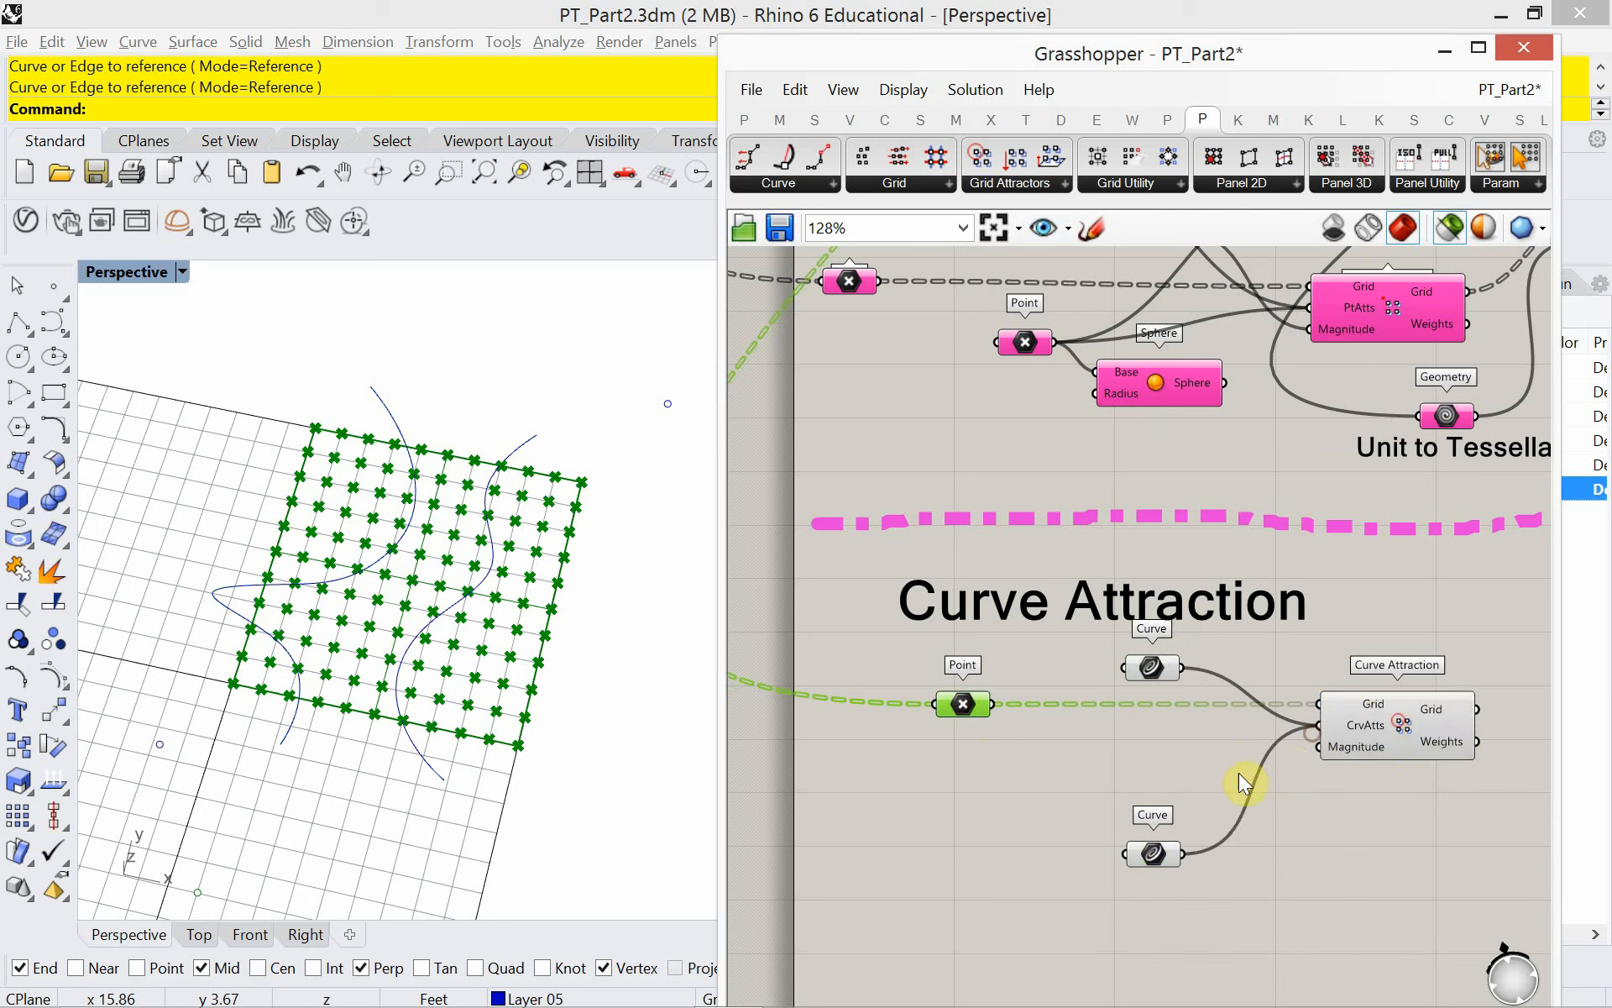
# - Create a number slider with the value 2.555 between the Curve parameters and connect it to Curve Attraction's Magnitude input
pyautogui.doubleClick(1137, 754)
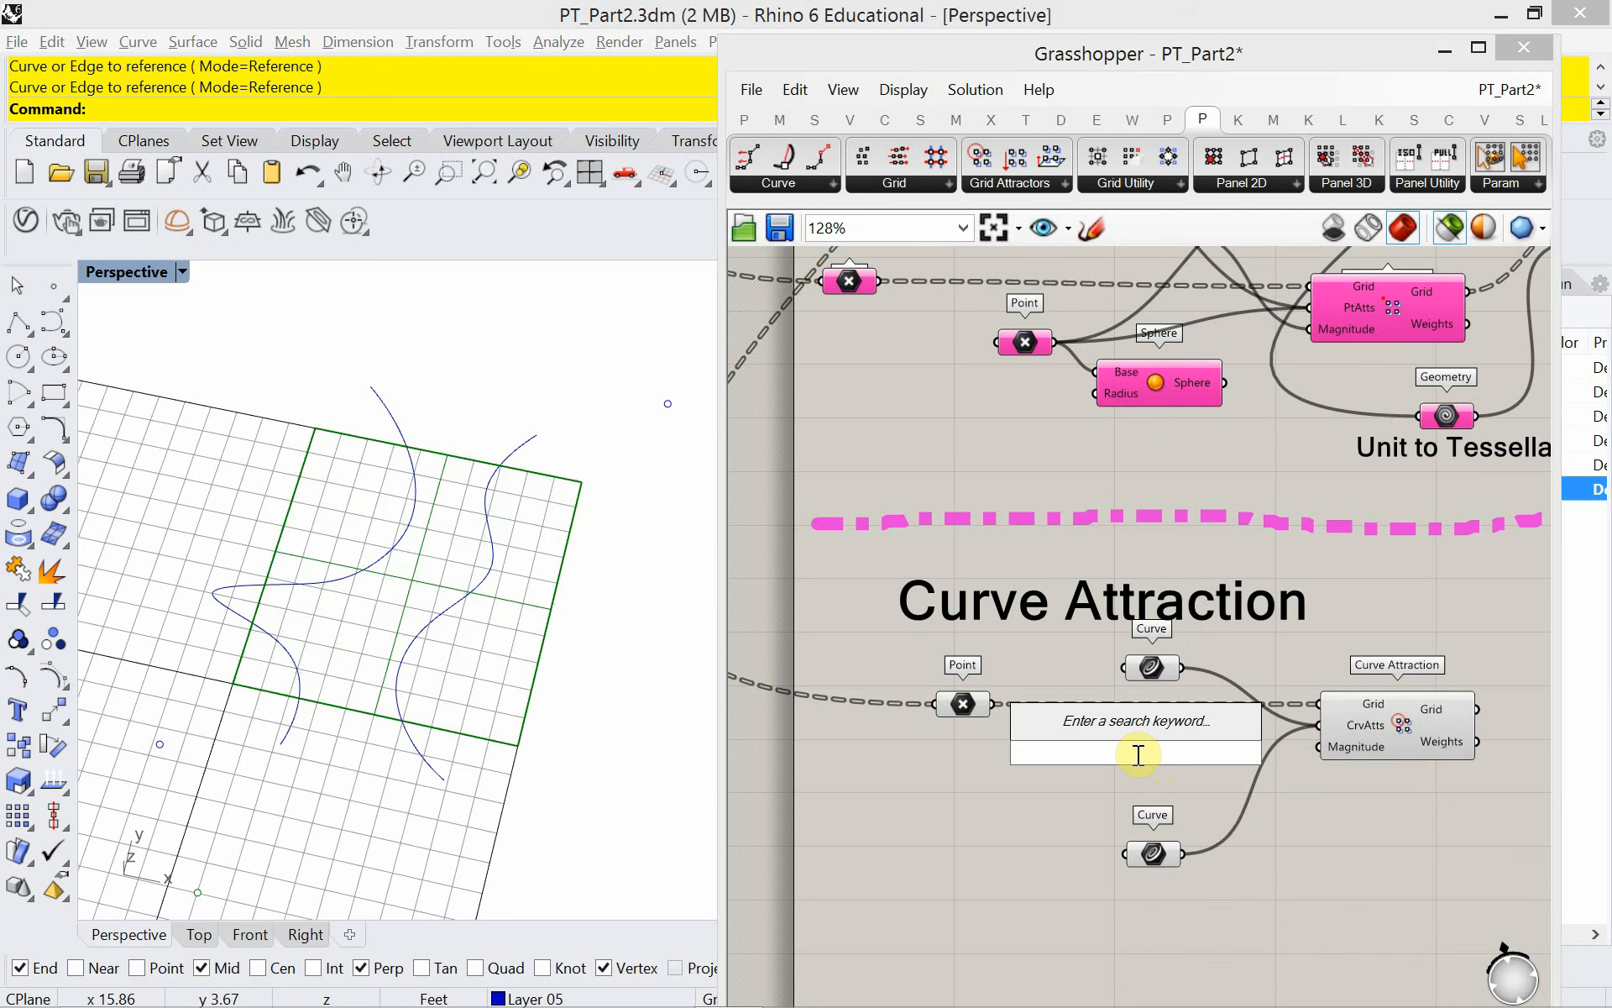
pyautogui.write('2.555')
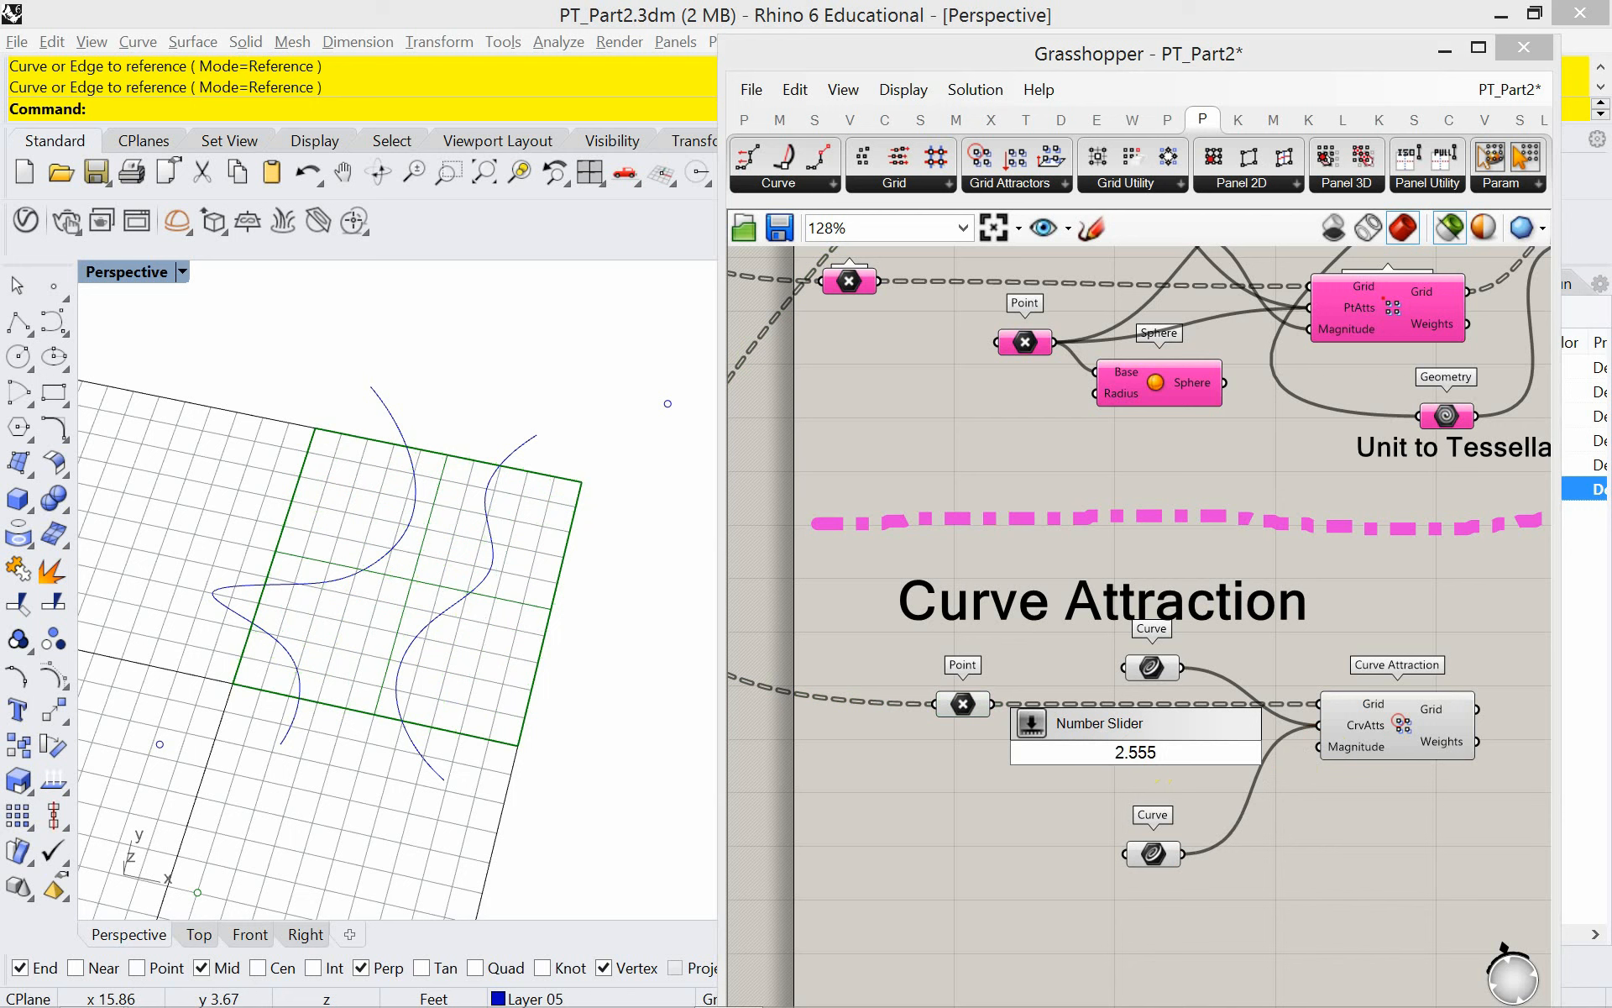
pyautogui.press('Return')
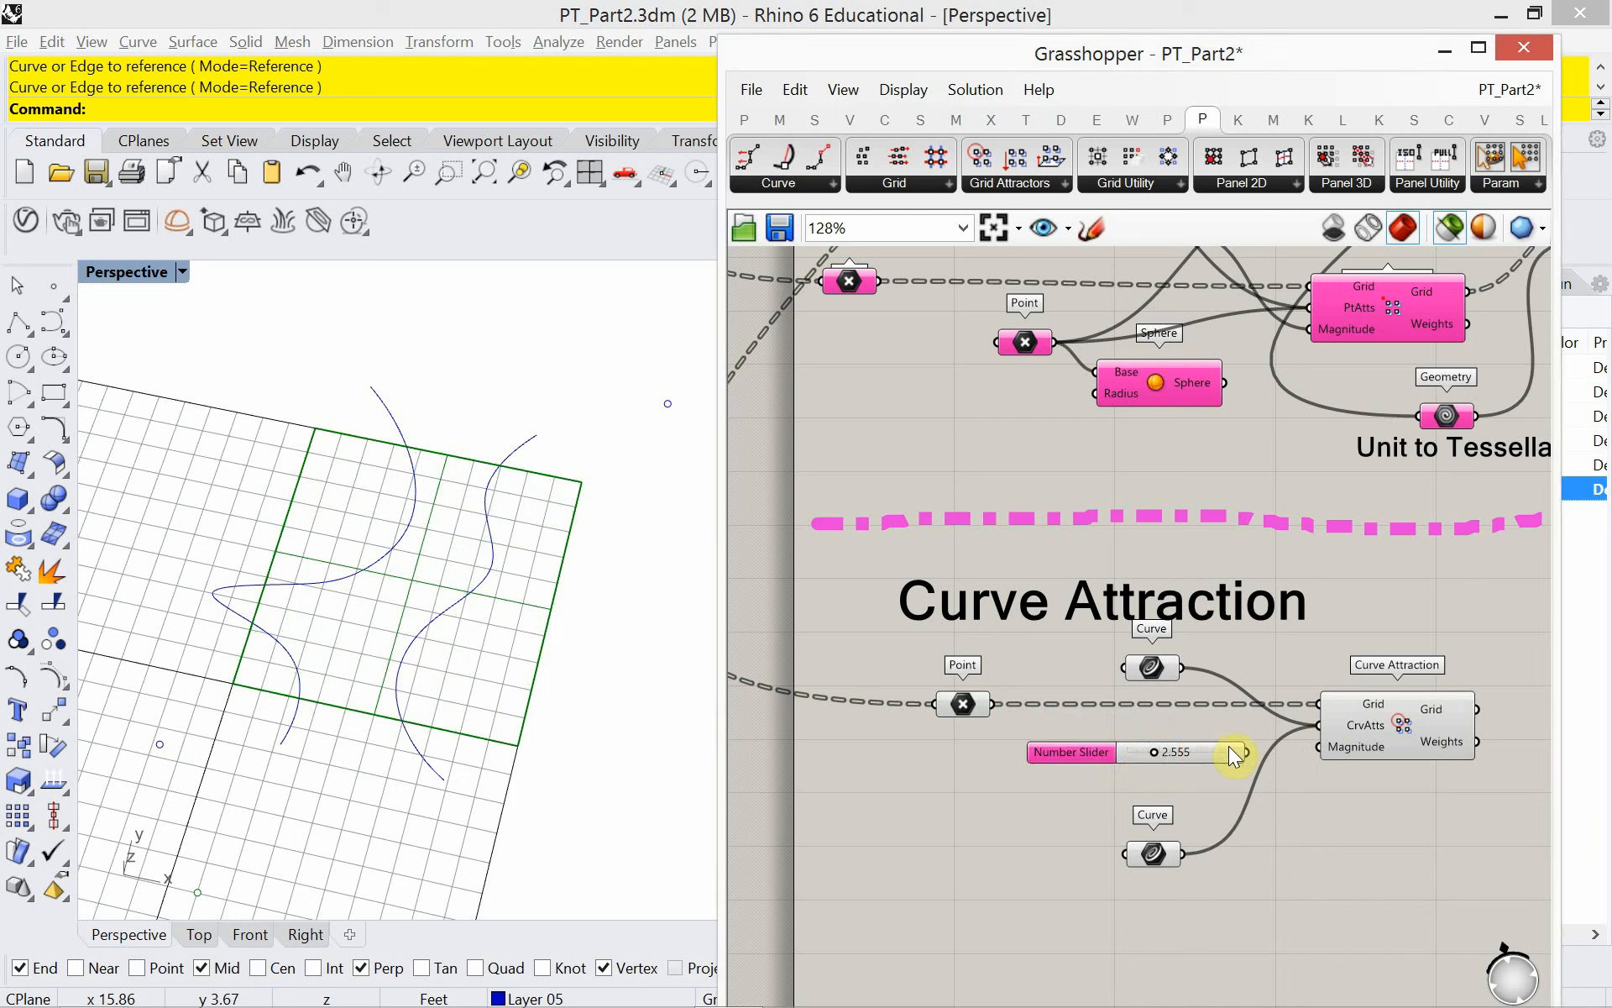
pyautogui.moveTo(1243, 750); pyautogui.dragTo(1318, 750)
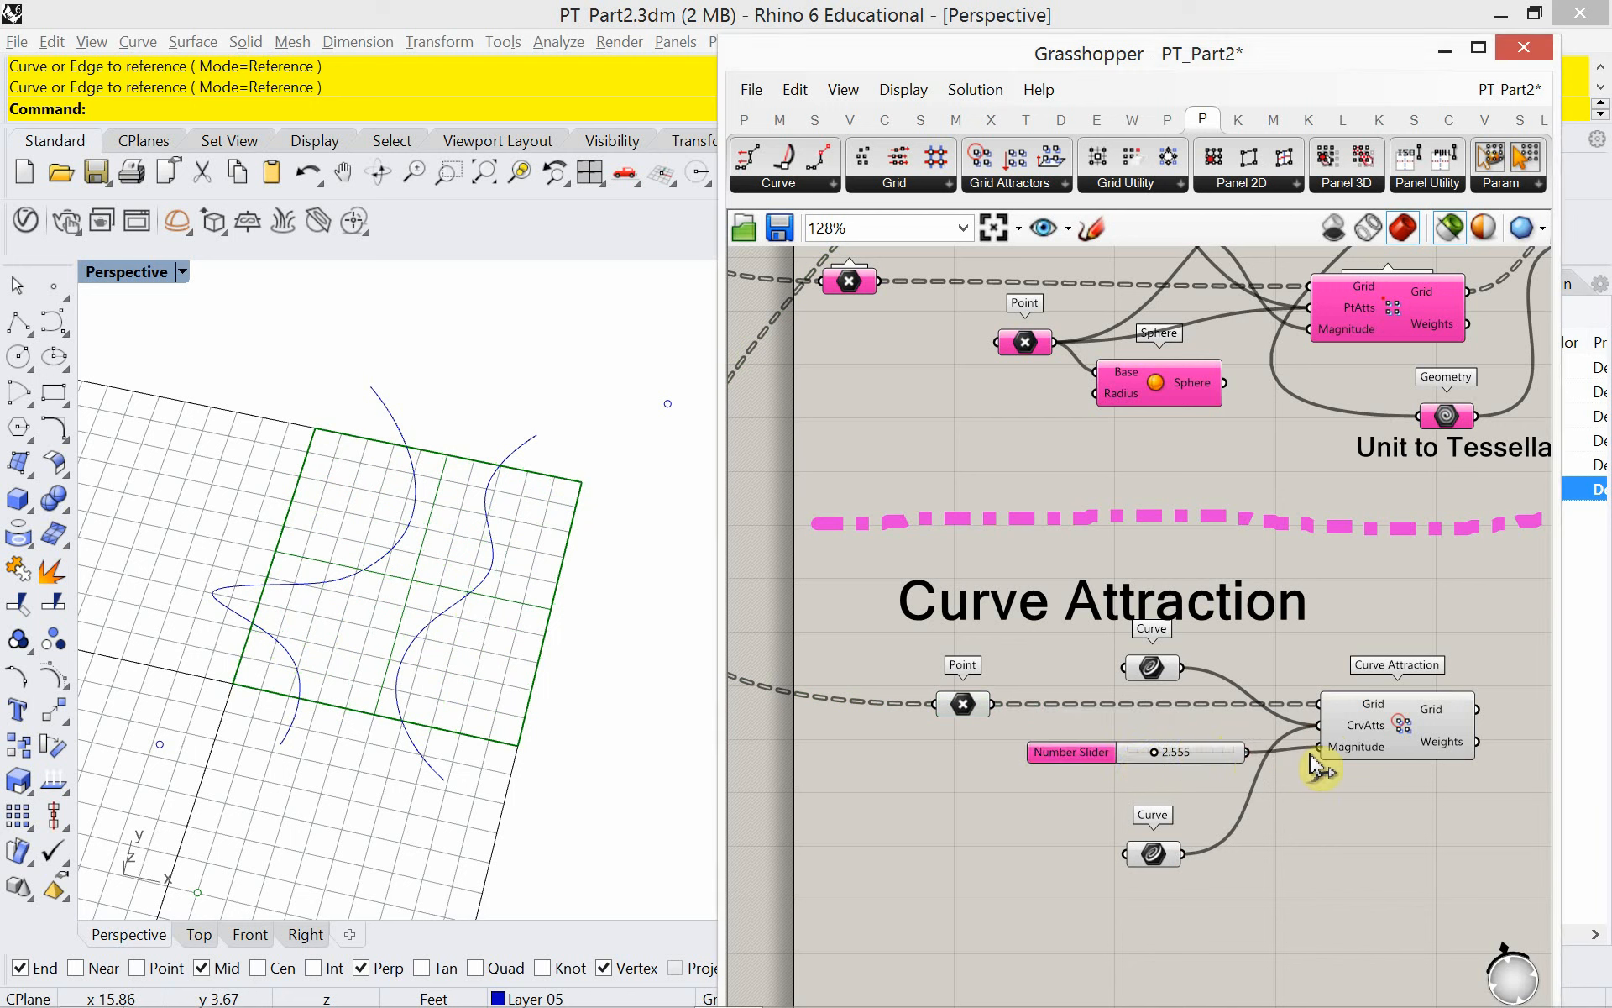
pyautogui.moveTo(1112, 753); pyautogui.dragTo(1096, 749)
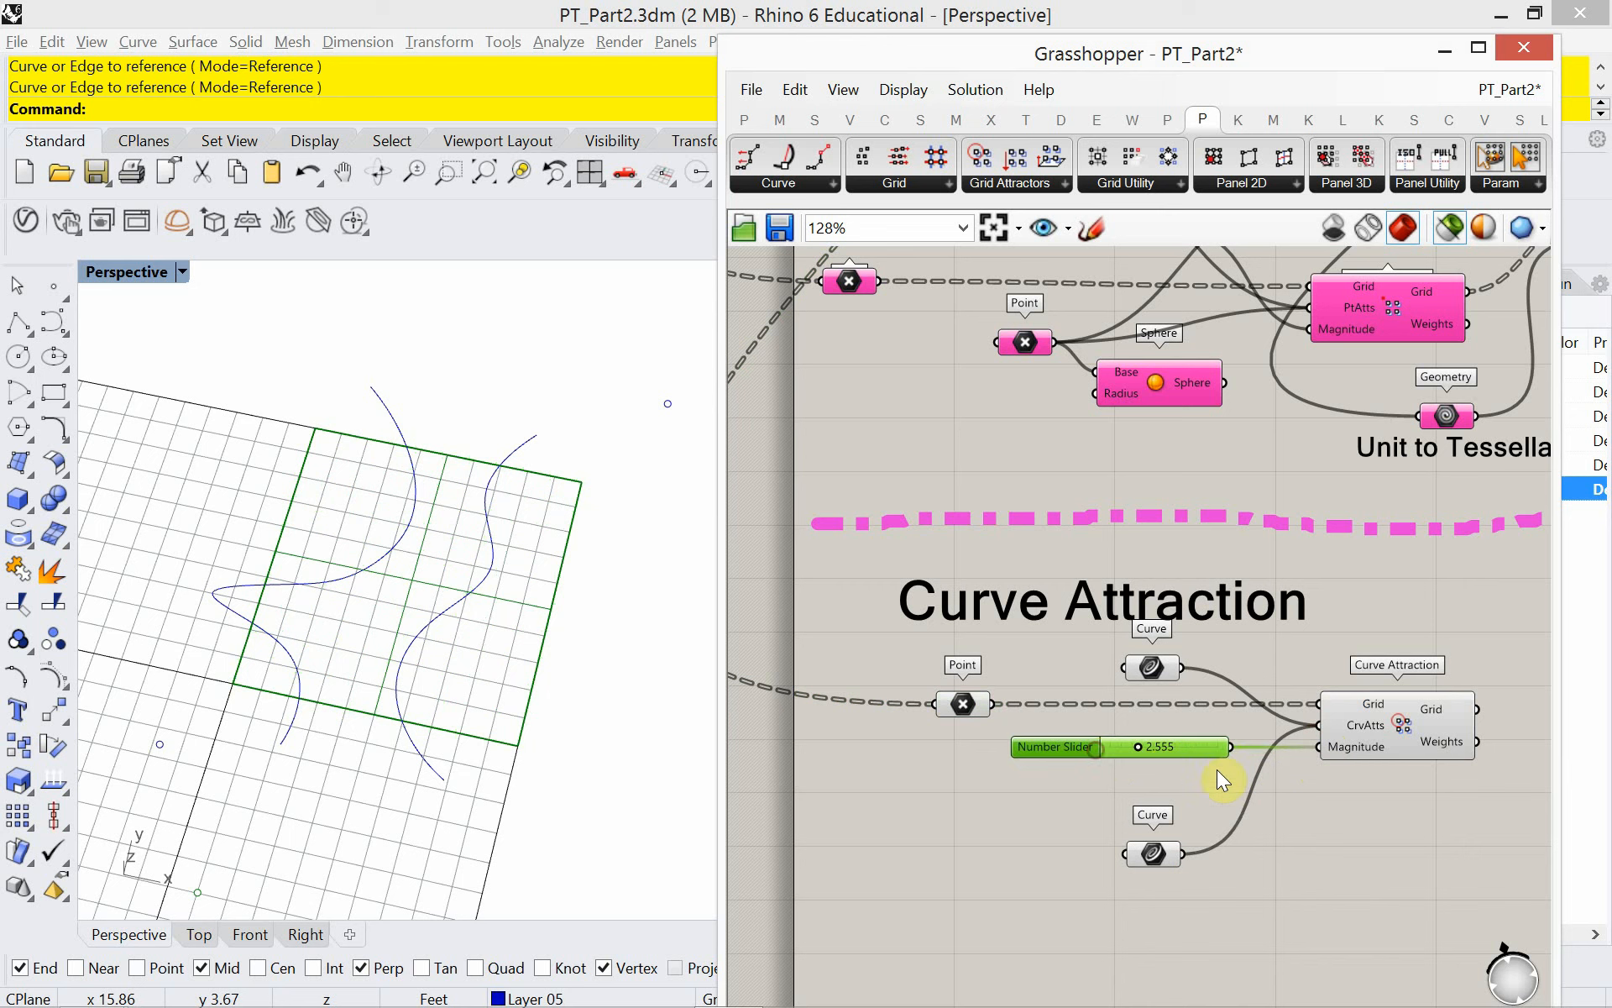
# - Preview the Curve Attraction grid and lower the Magnitude slider to 0.986
pyautogui.click(1384, 722)
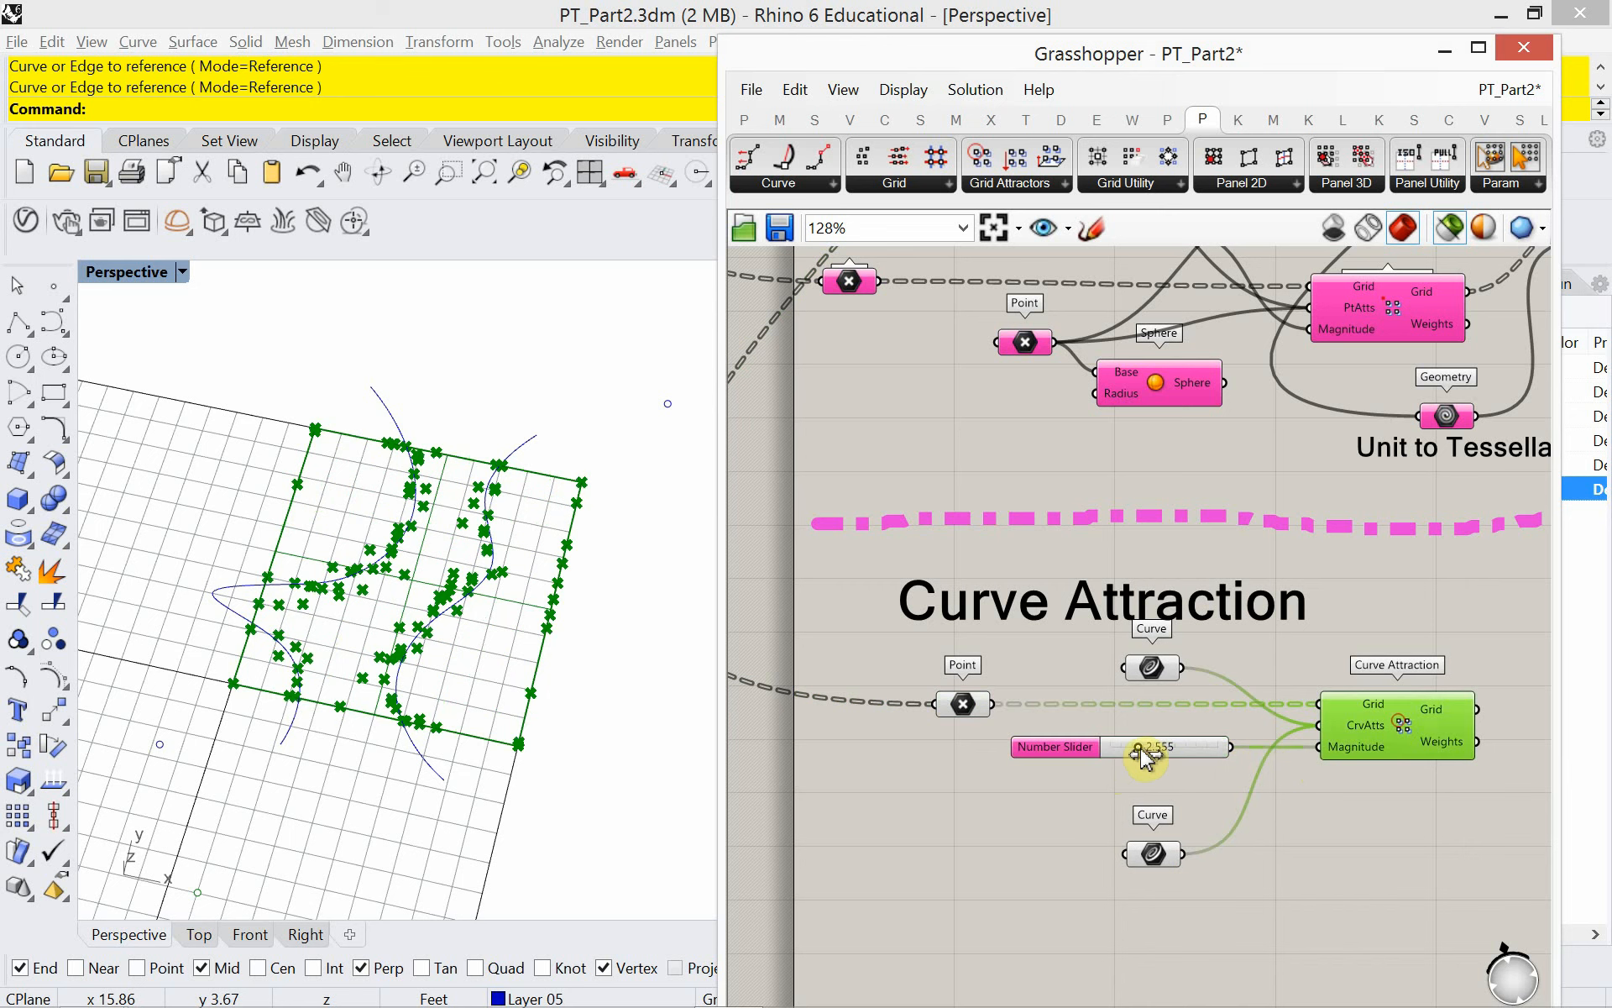
pyautogui.moveTo(1140, 750); pyautogui.dragTo(1122, 758)
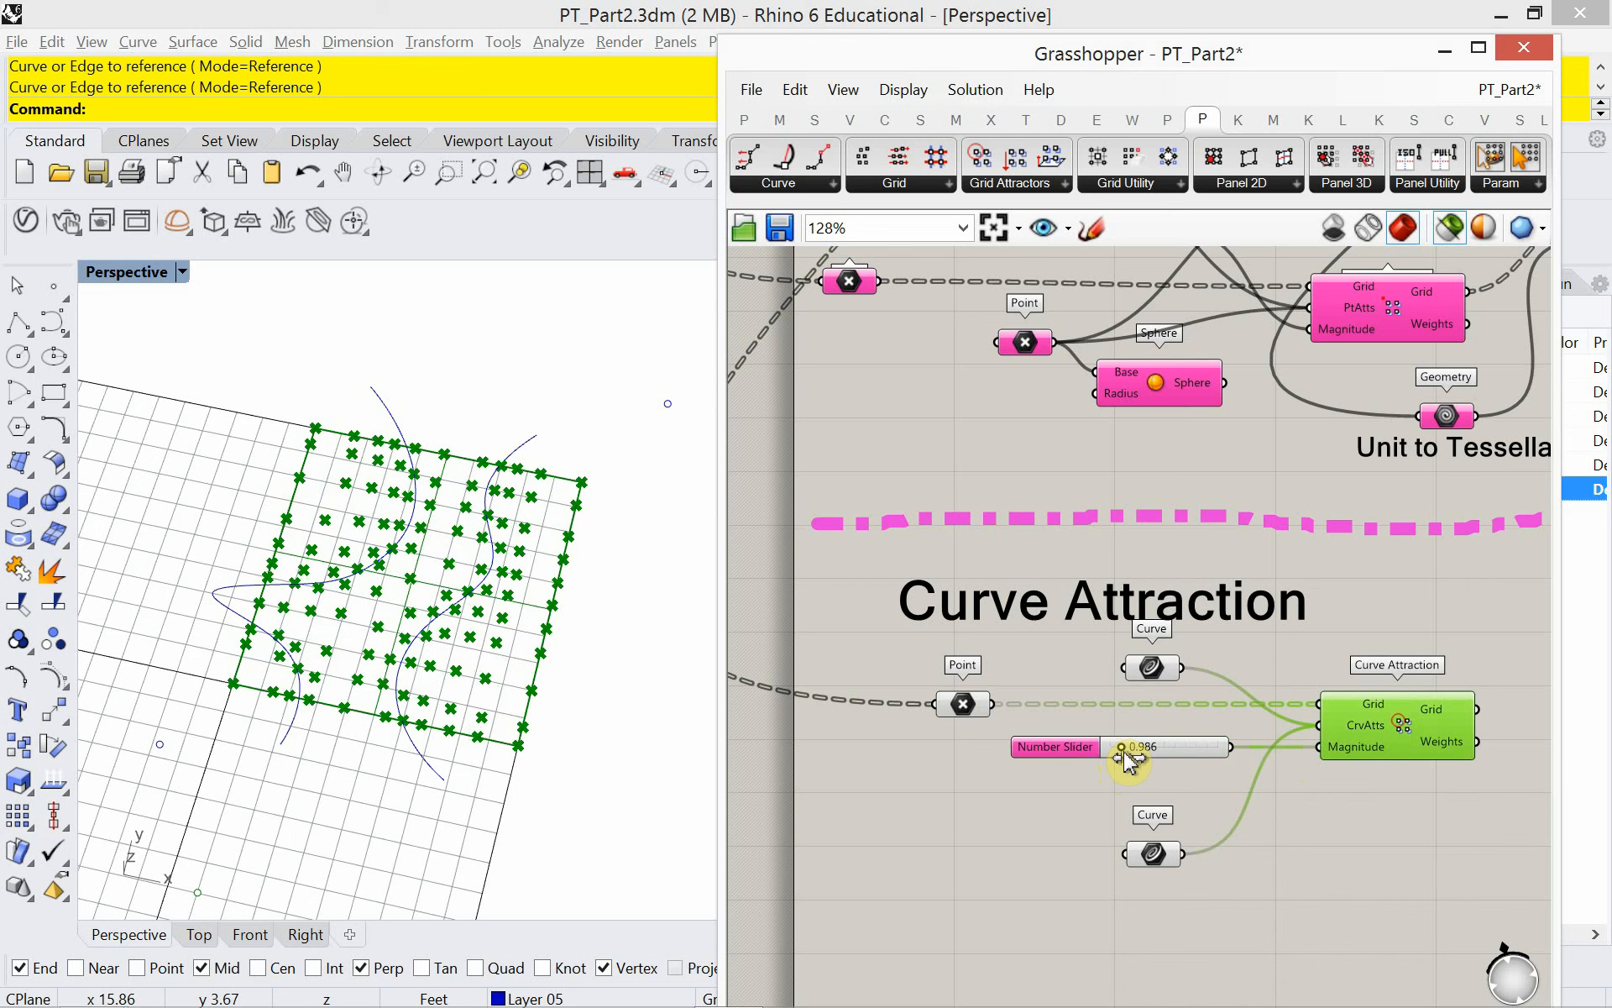
# - Move the left attractor curve slightly in the positive X direction and deselect it
pyautogui.click(384, 394)
pyautogui.moveTo(365, 565); pyautogui.dragTo(399, 574)
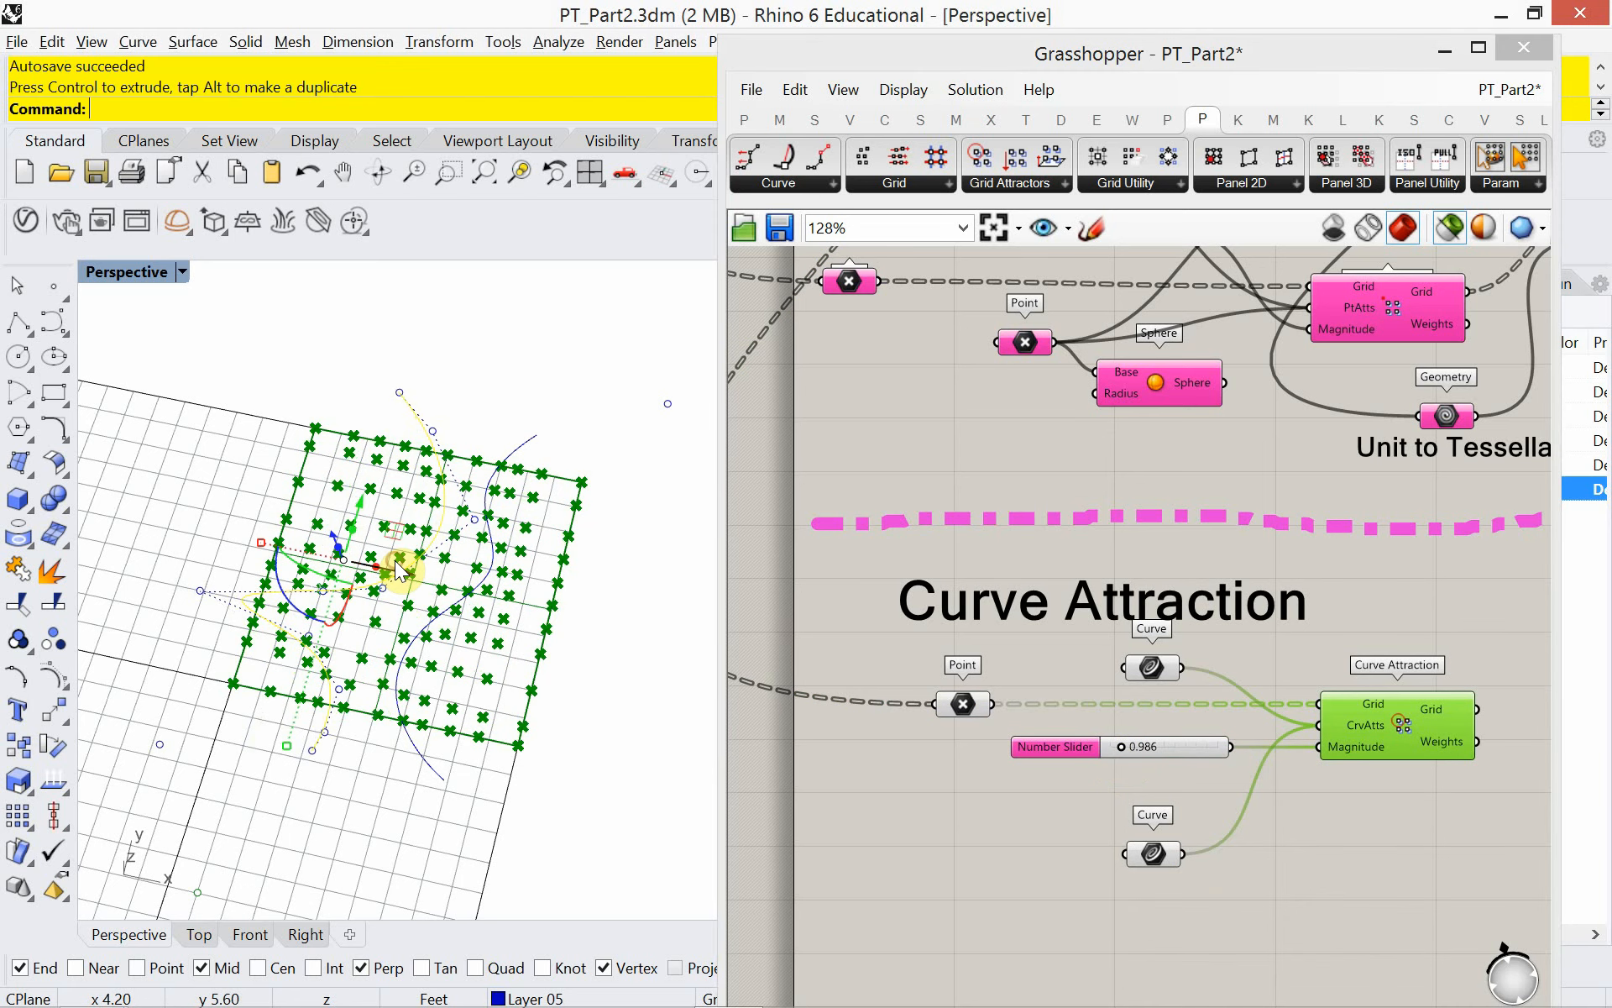
pyautogui.click(635, 650)
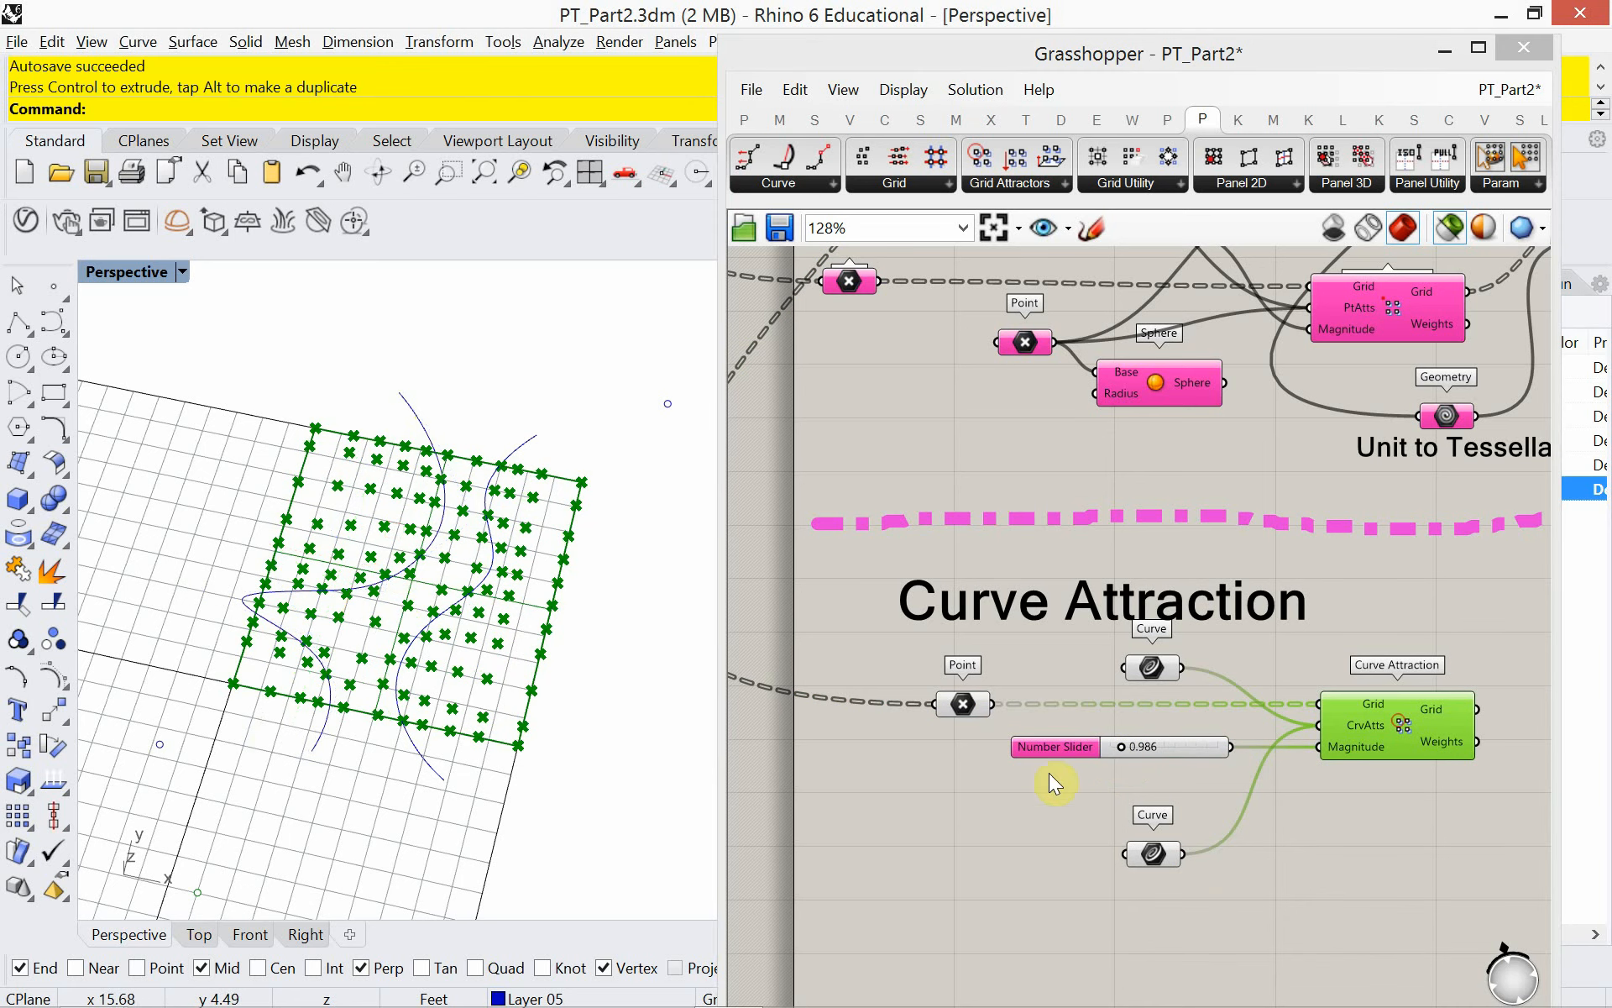
# - Set the Magnitude slider to 0.829 and move the Point parameter slightly away from the Curve Attraction component
pyautogui.moveTo(1122, 747); pyautogui.dragTo(1121, 754)
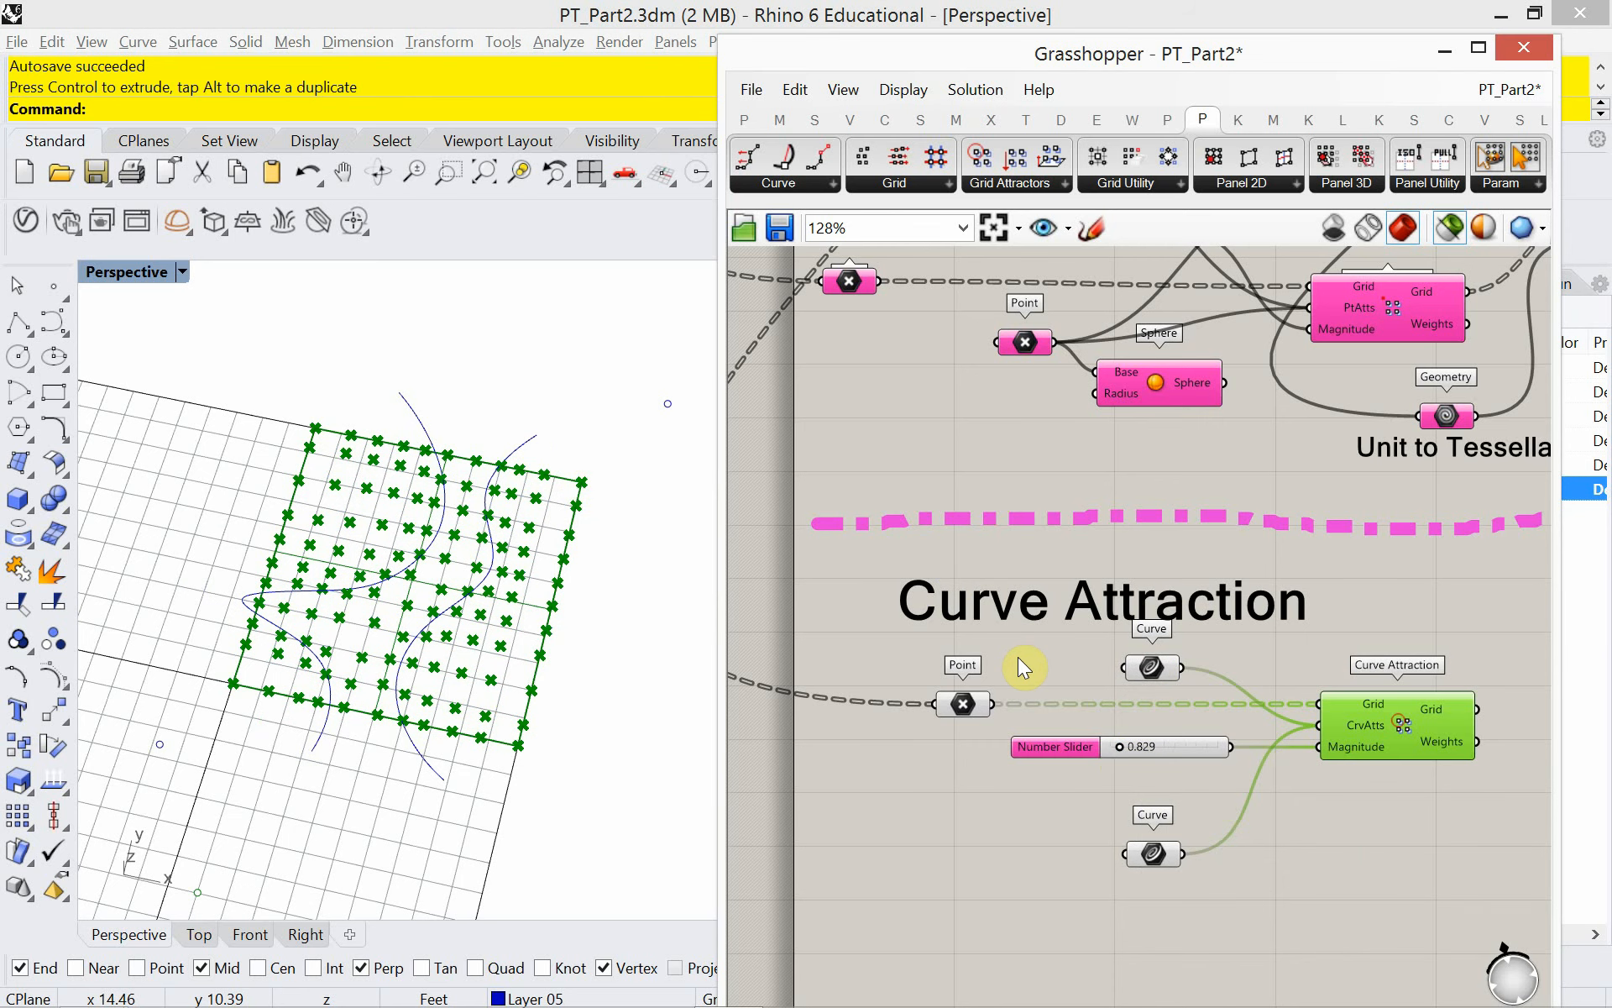
pyautogui.moveTo(1278, 763); pyautogui.dragTo(1243, 643, button='right')
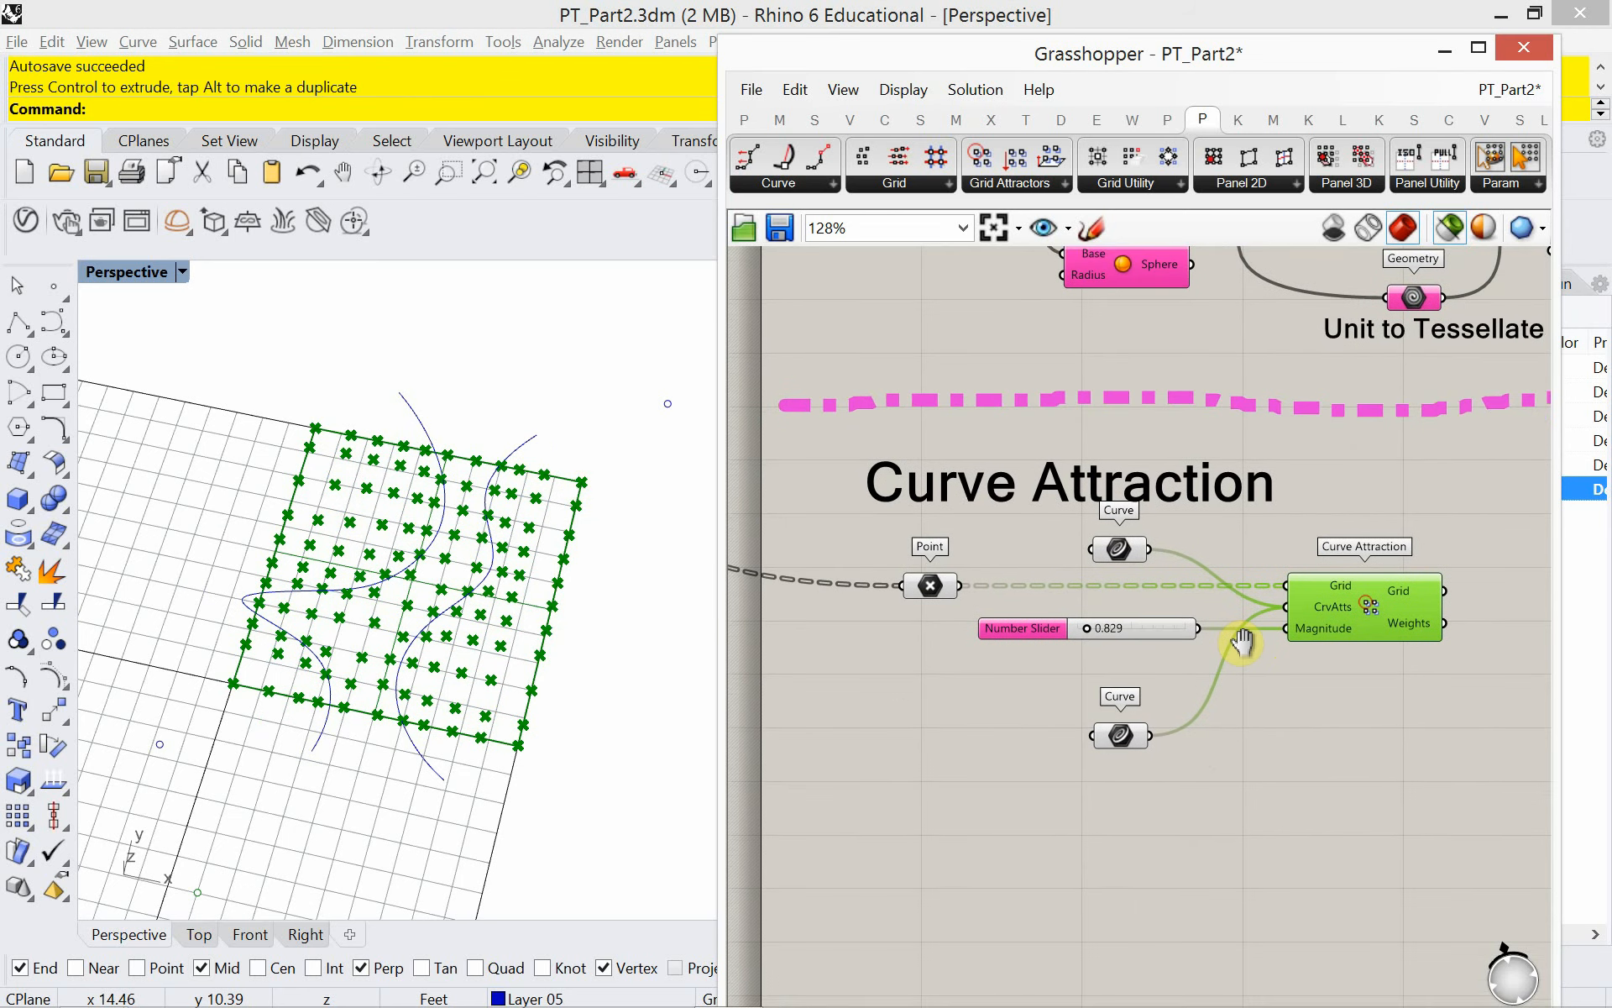
pyautogui.moveTo(1287, 702); pyautogui.dragTo(1262, 680, button='right')
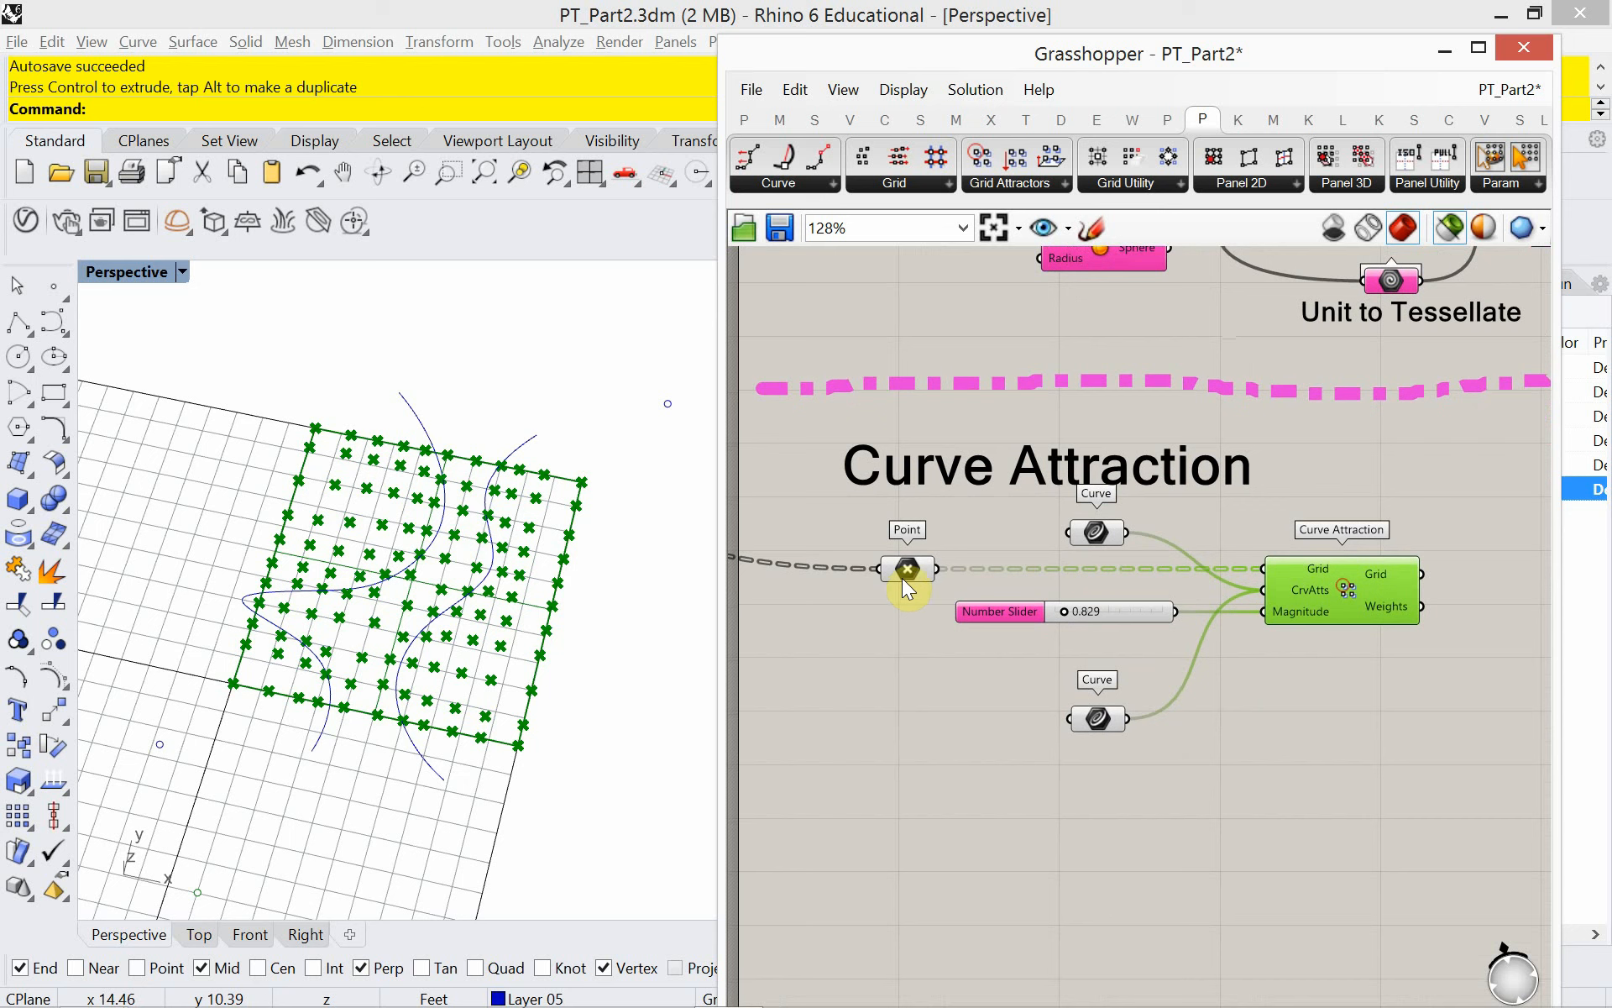
pyautogui.moveTo(904, 579); pyautogui.dragTo(870, 577)
pyautogui.click(894, 621)
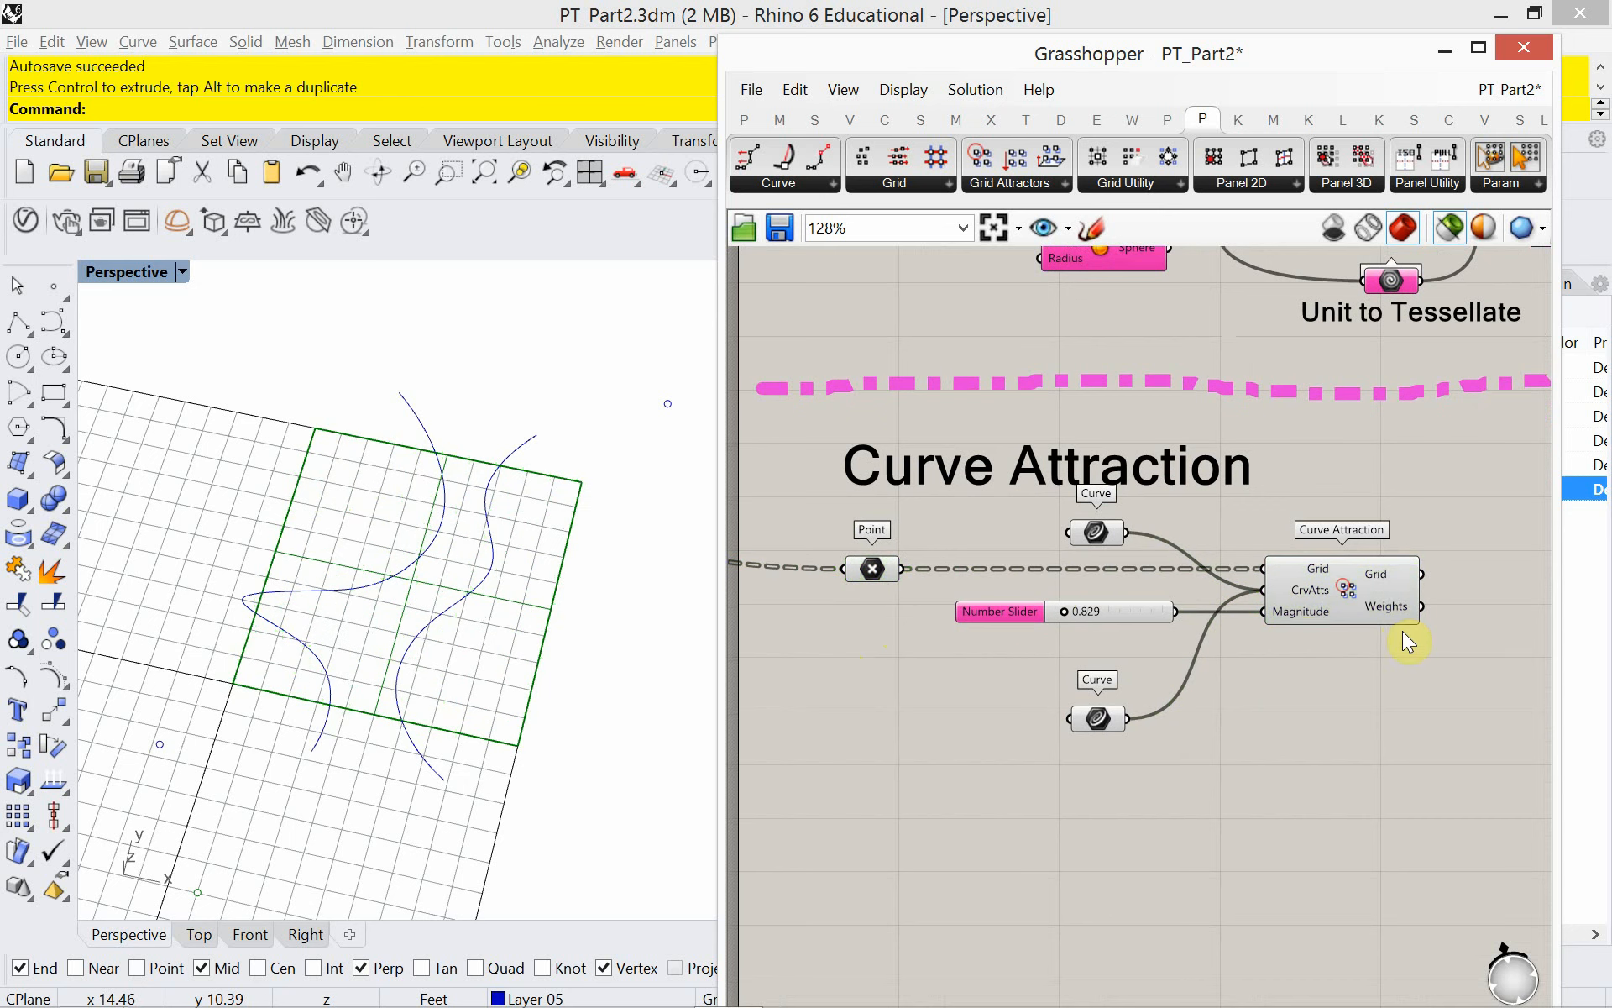
# - Preview the Curve Attraction grid points and show the hidden surface in the Rhino model
pyautogui.click(1366, 587)
pyautogui.moveTo(652, 702); pyautogui.dragTo(582, 655, button='right')
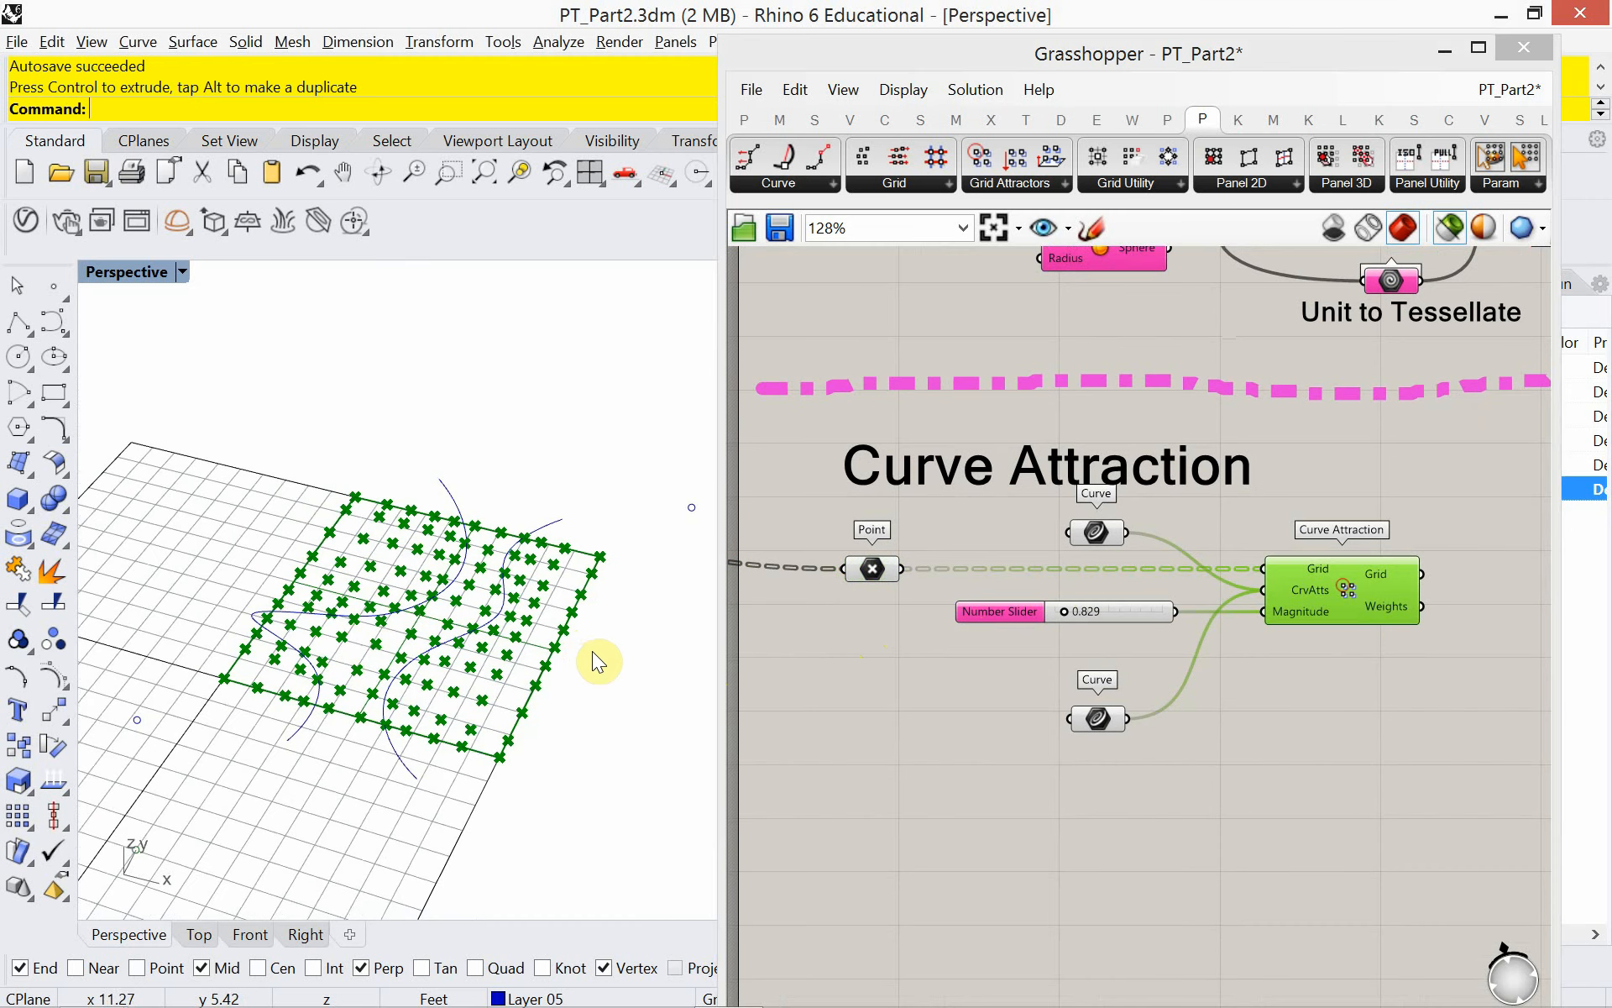
pyautogui.write('Shp')
pyautogui.press('BackSpace')
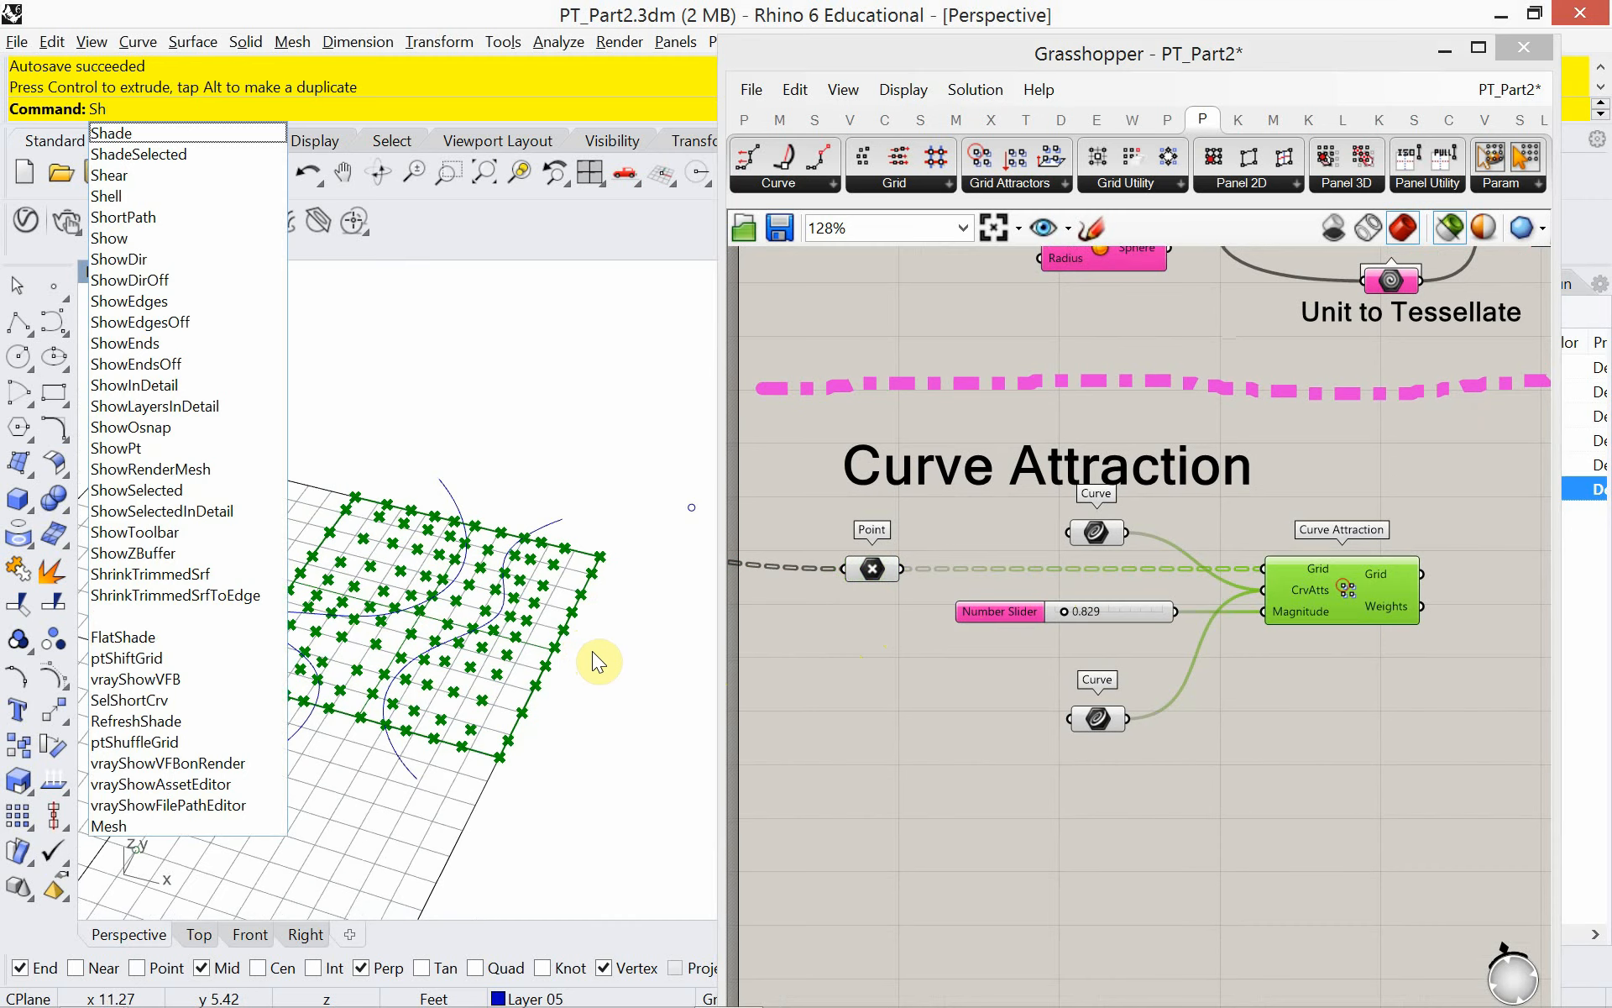
pyautogui.write('ow')
pyautogui.press('Return')
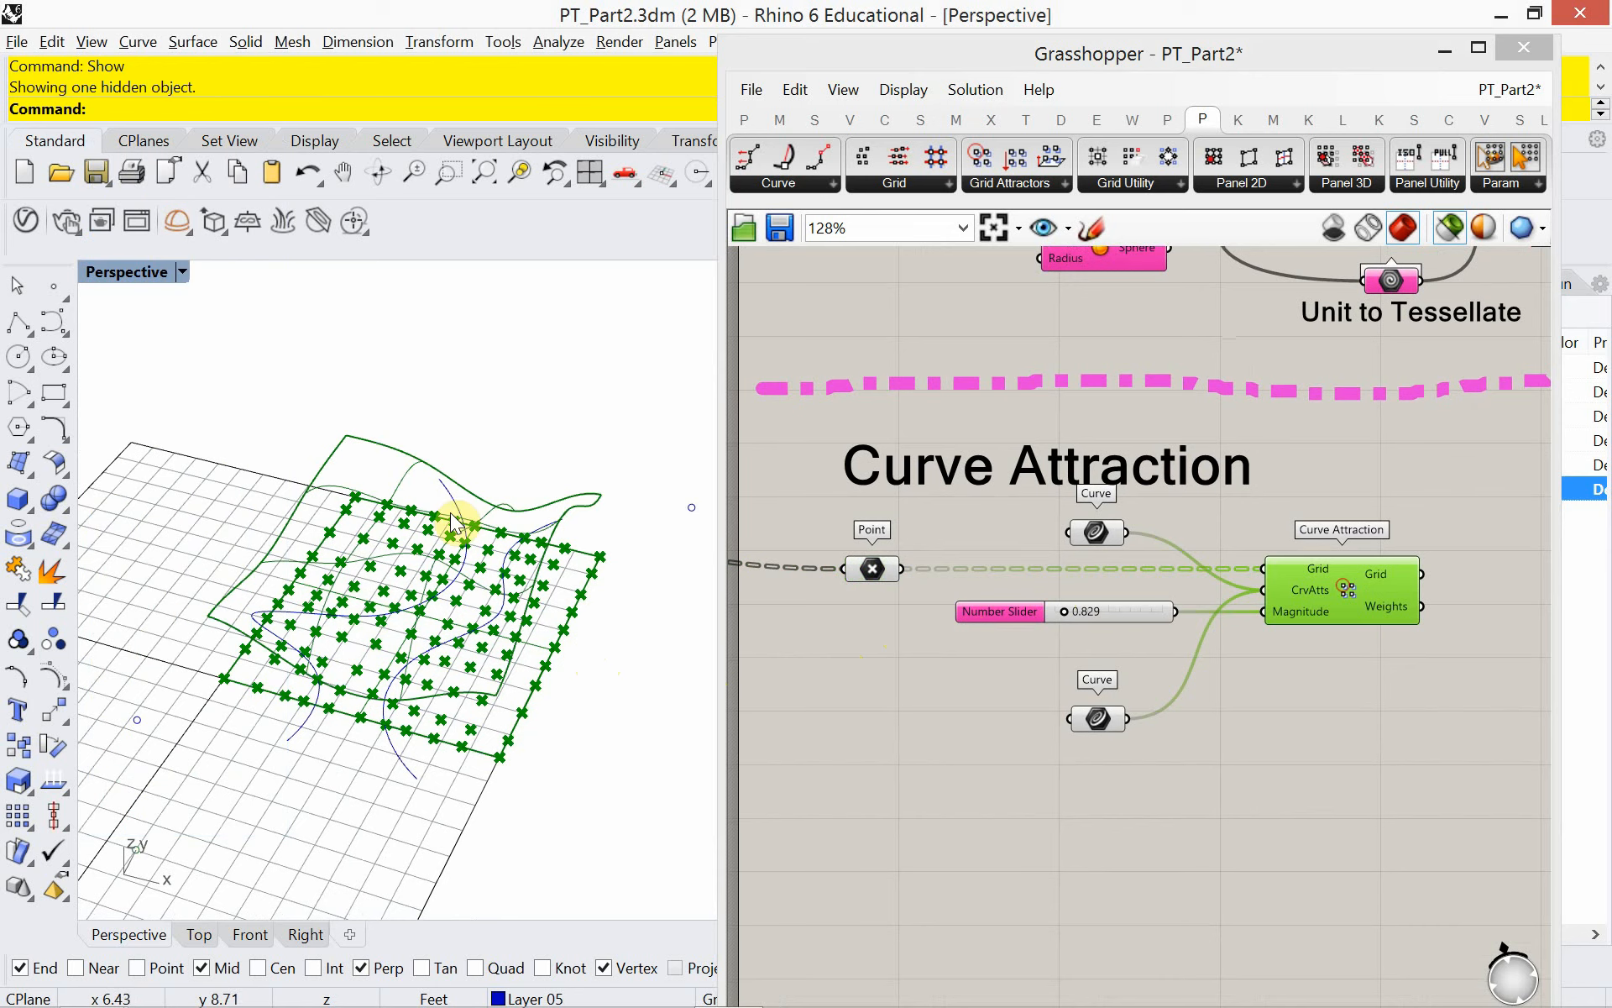
# - Set the Perspective viewport's display mode to Shaded and view the surfaces from a lower angle
pyautogui.click(180, 270)
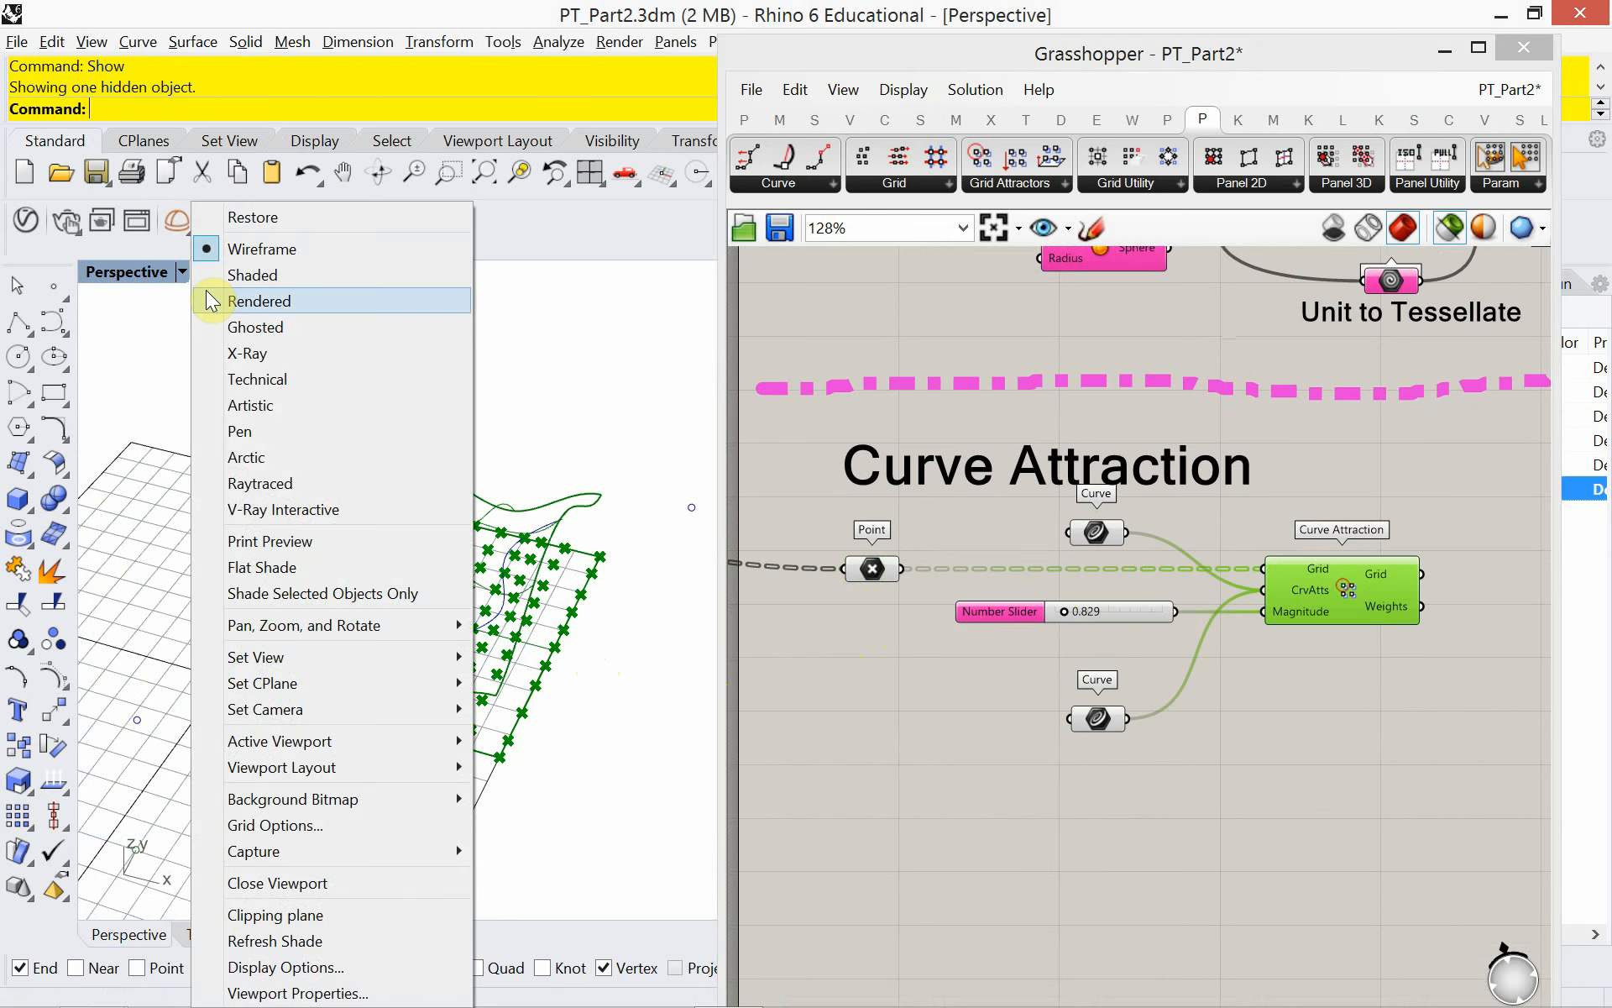
pyautogui.click(205, 289)
pyautogui.click(181, 272)
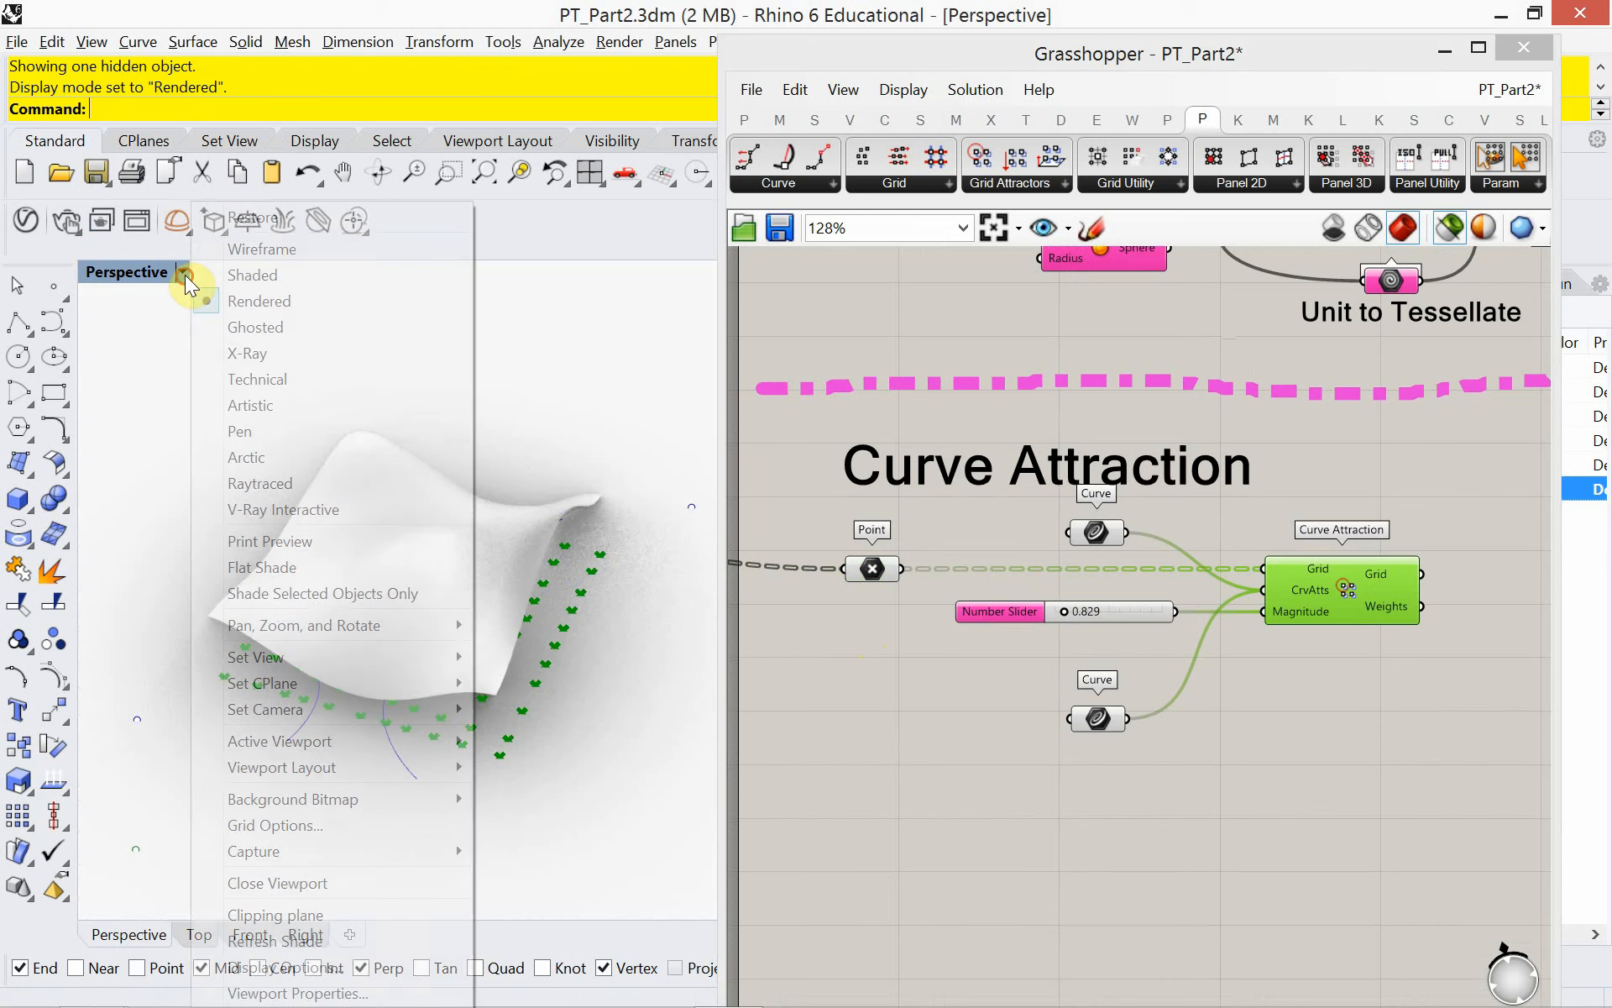
pyautogui.click(210, 275)
pyautogui.moveTo(360, 594)
pyautogui.mouseDown(button='right')
pyautogui.moveTo(331, 515)
pyautogui.moveTo(331, 554)
pyautogui.moveTo(377, 588)
pyautogui.mouseUp(button='right')
pyautogui.scroll(3, 478, 606)
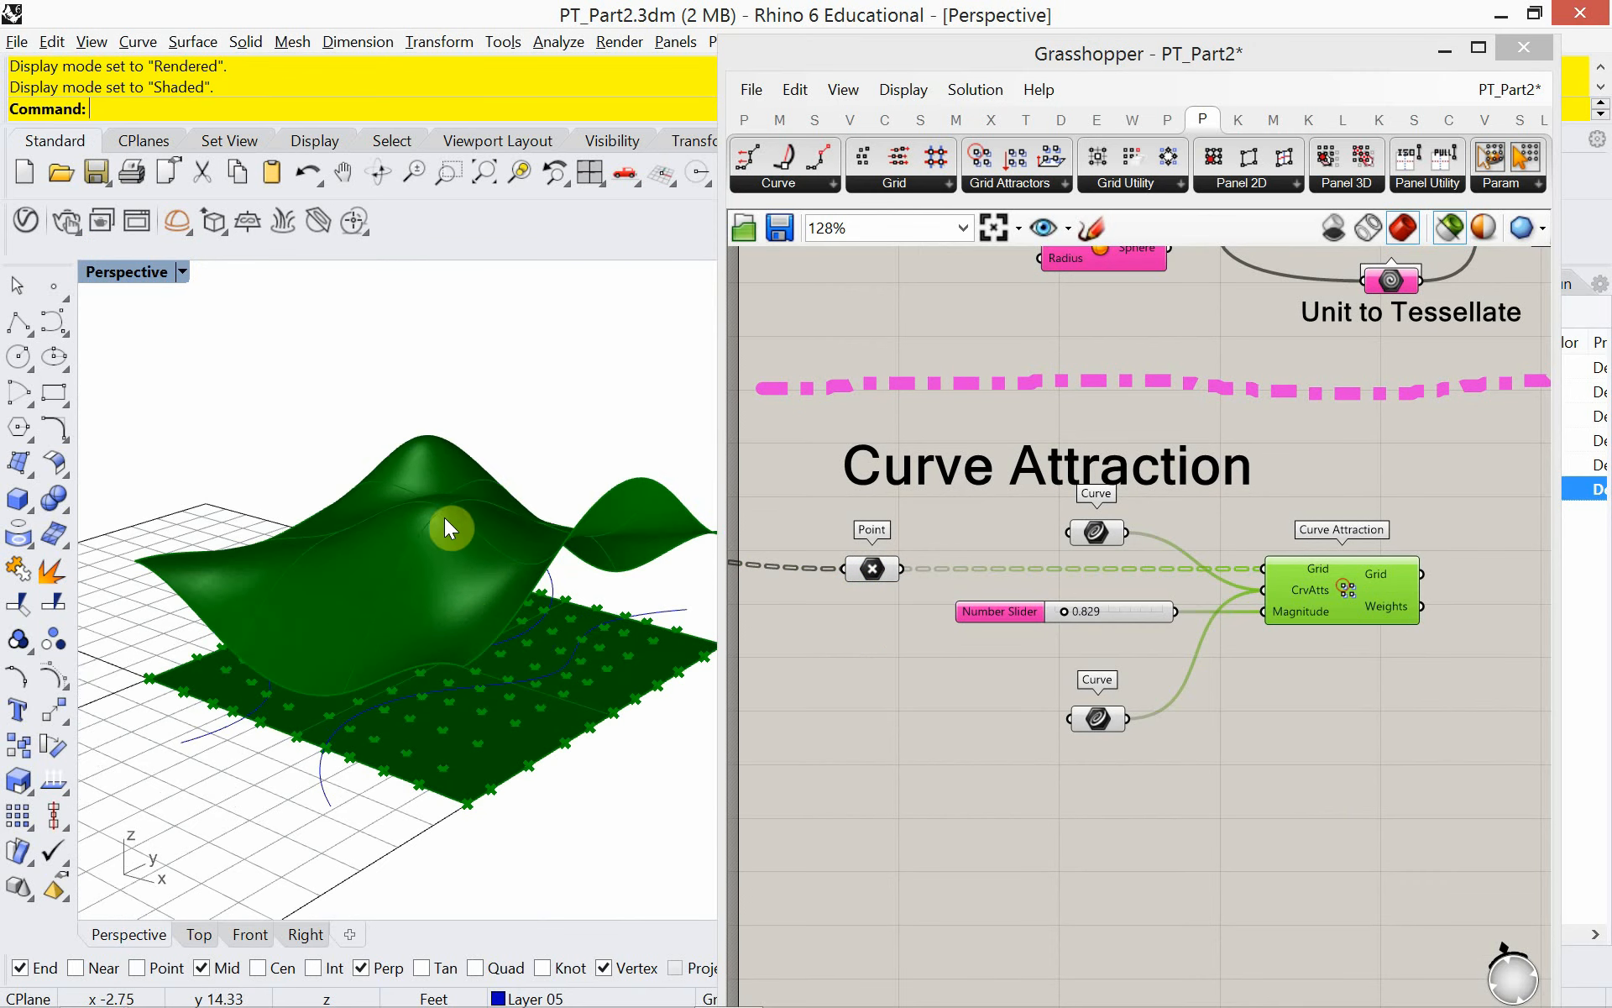
# - Hide the curved surface and the flat surface in the Rhino model, leaving the two attractor curves
pyautogui.click(420, 556)
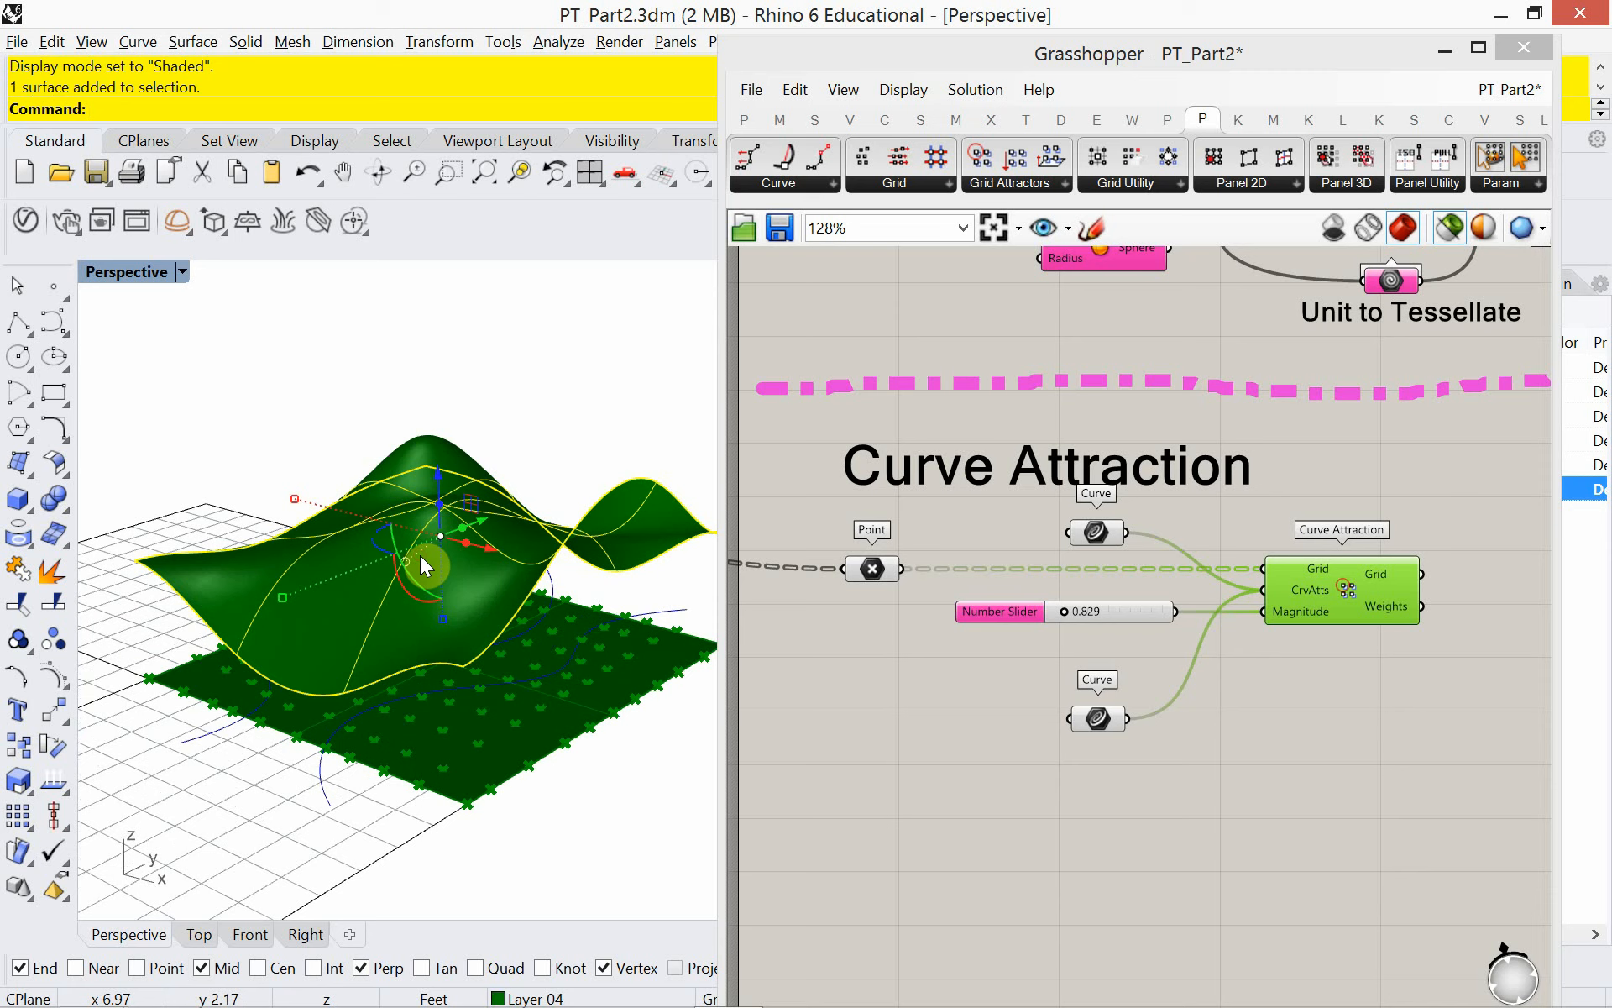
pyautogui.keyDown('shift'); pyautogui.click(552, 719); pyautogui.keyUp('shift')
pyautogui.write('hide')
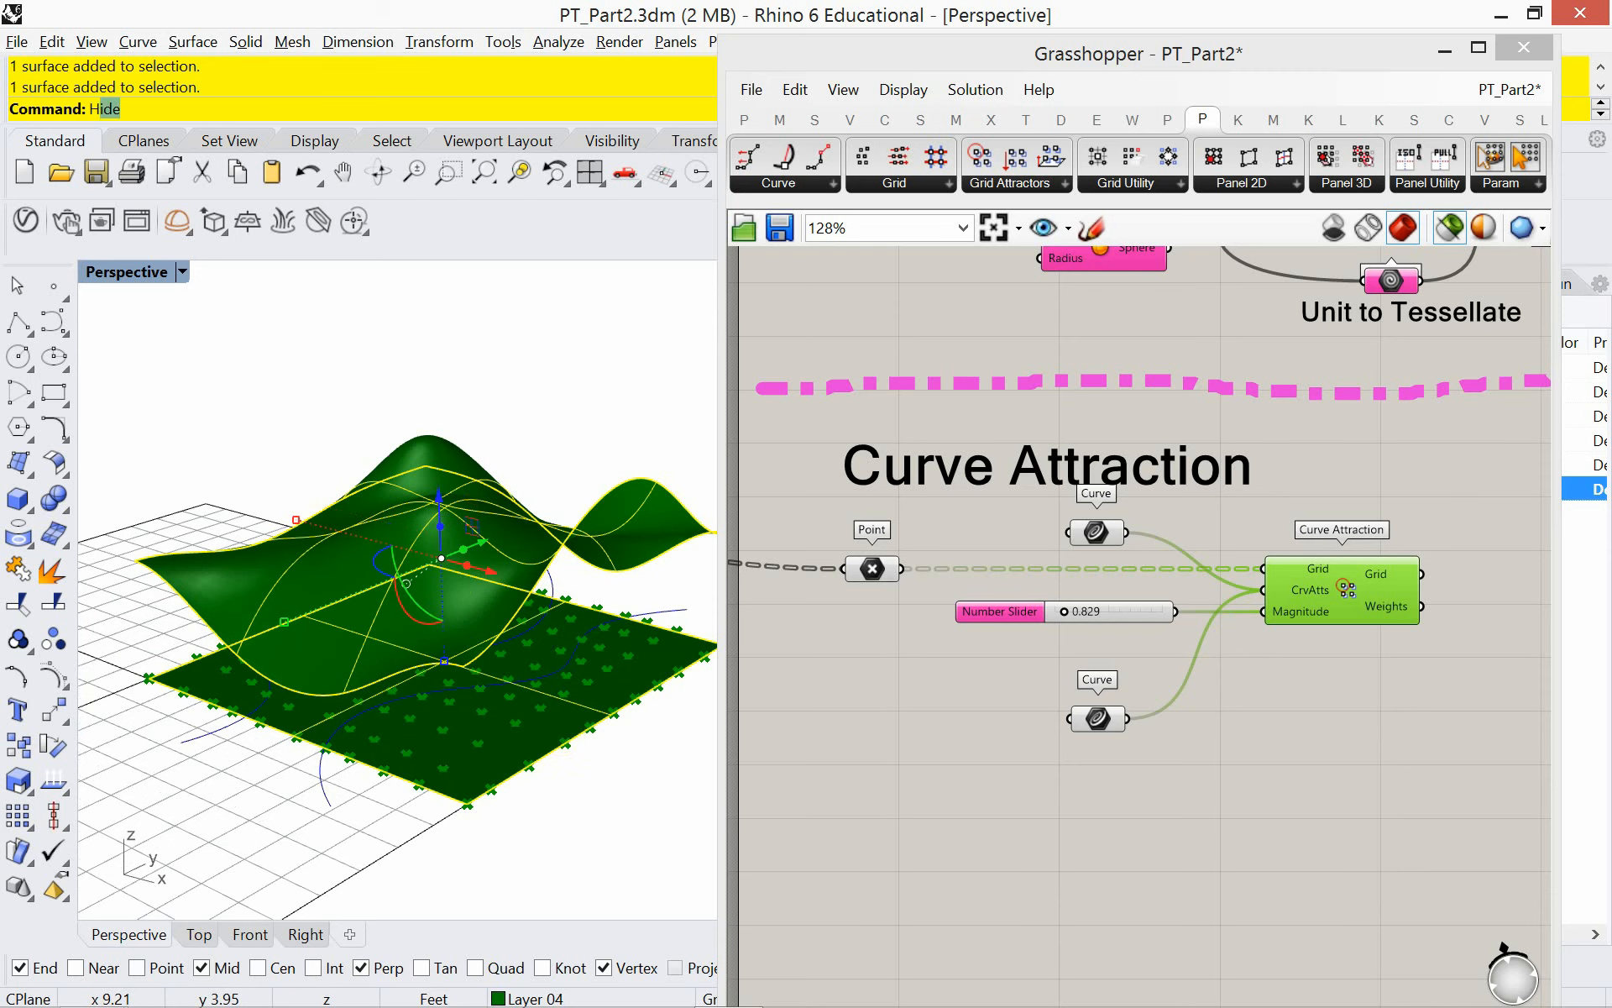
pyautogui.press('Return')
pyautogui.moveTo(493, 690); pyautogui.dragTo(576, 705, button='right')
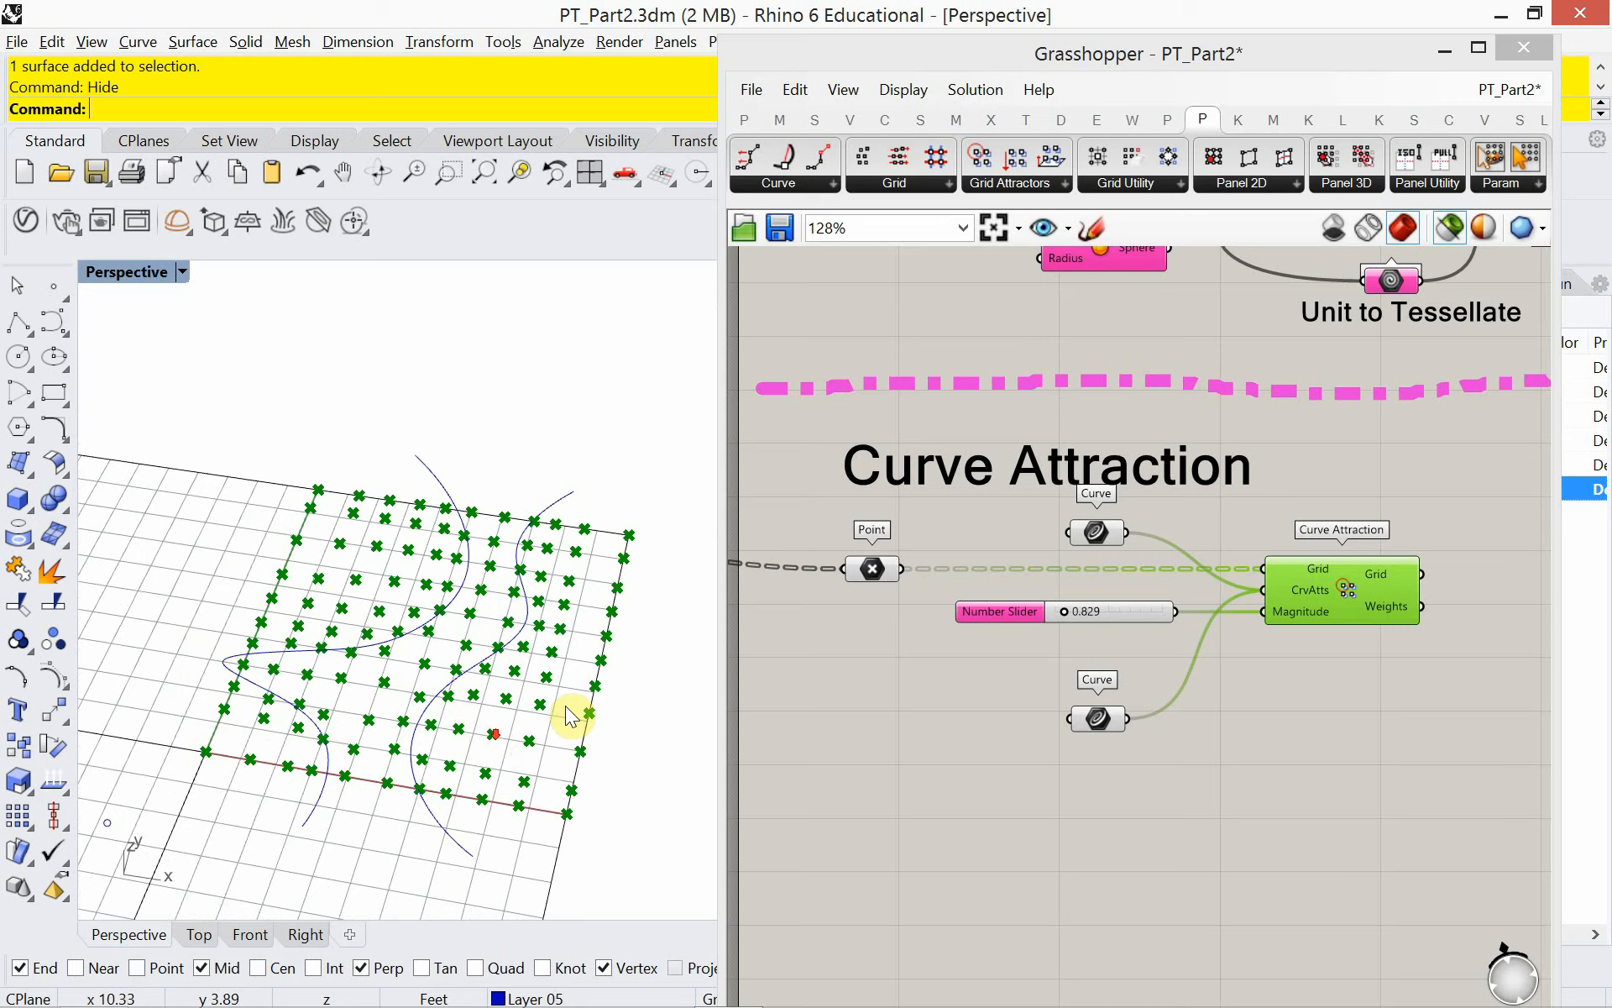
# - Add a Point parameter below the lower Surface Domain Number component and feed it that component's Grid output
pyautogui.moveTo(929, 665); pyautogui.dragTo(915, 730, button='right')
pyautogui.moveTo(922, 794); pyautogui.dragTo(915, 862, button='right')
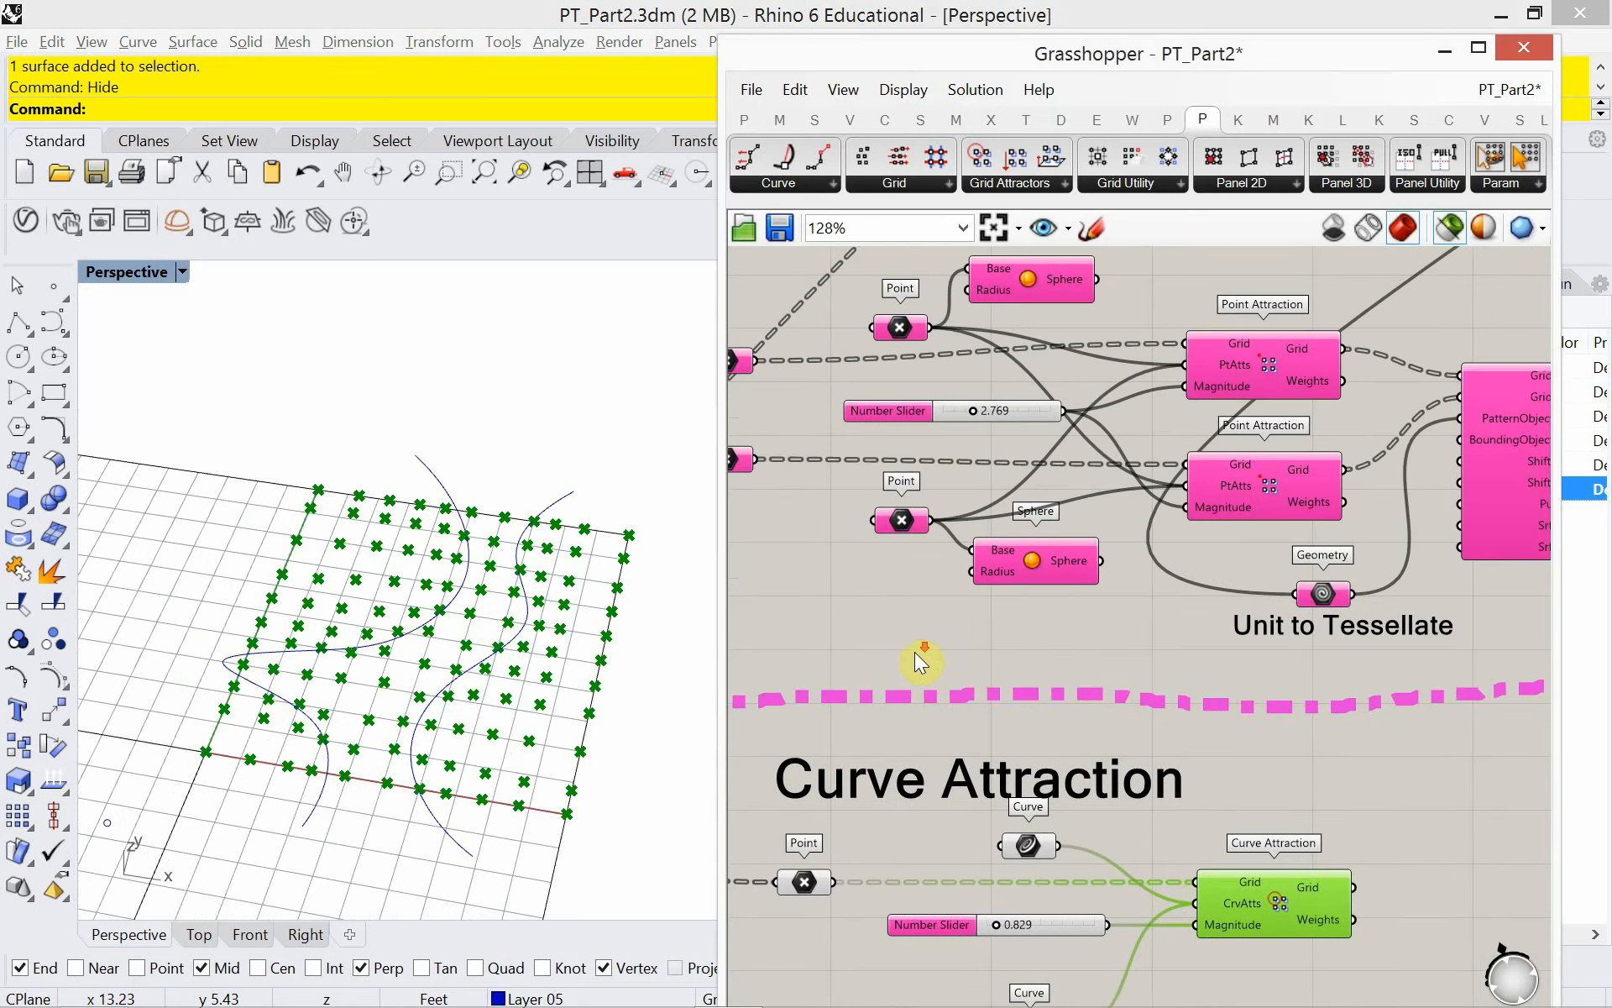
pyautogui.scroll(-3, 917, 652)
pyautogui.moveTo(913, 558); pyautogui.dragTo(950, 725, button='right')
pyautogui.moveTo(1018, 538); pyautogui.dragTo(933, 777, button='right')
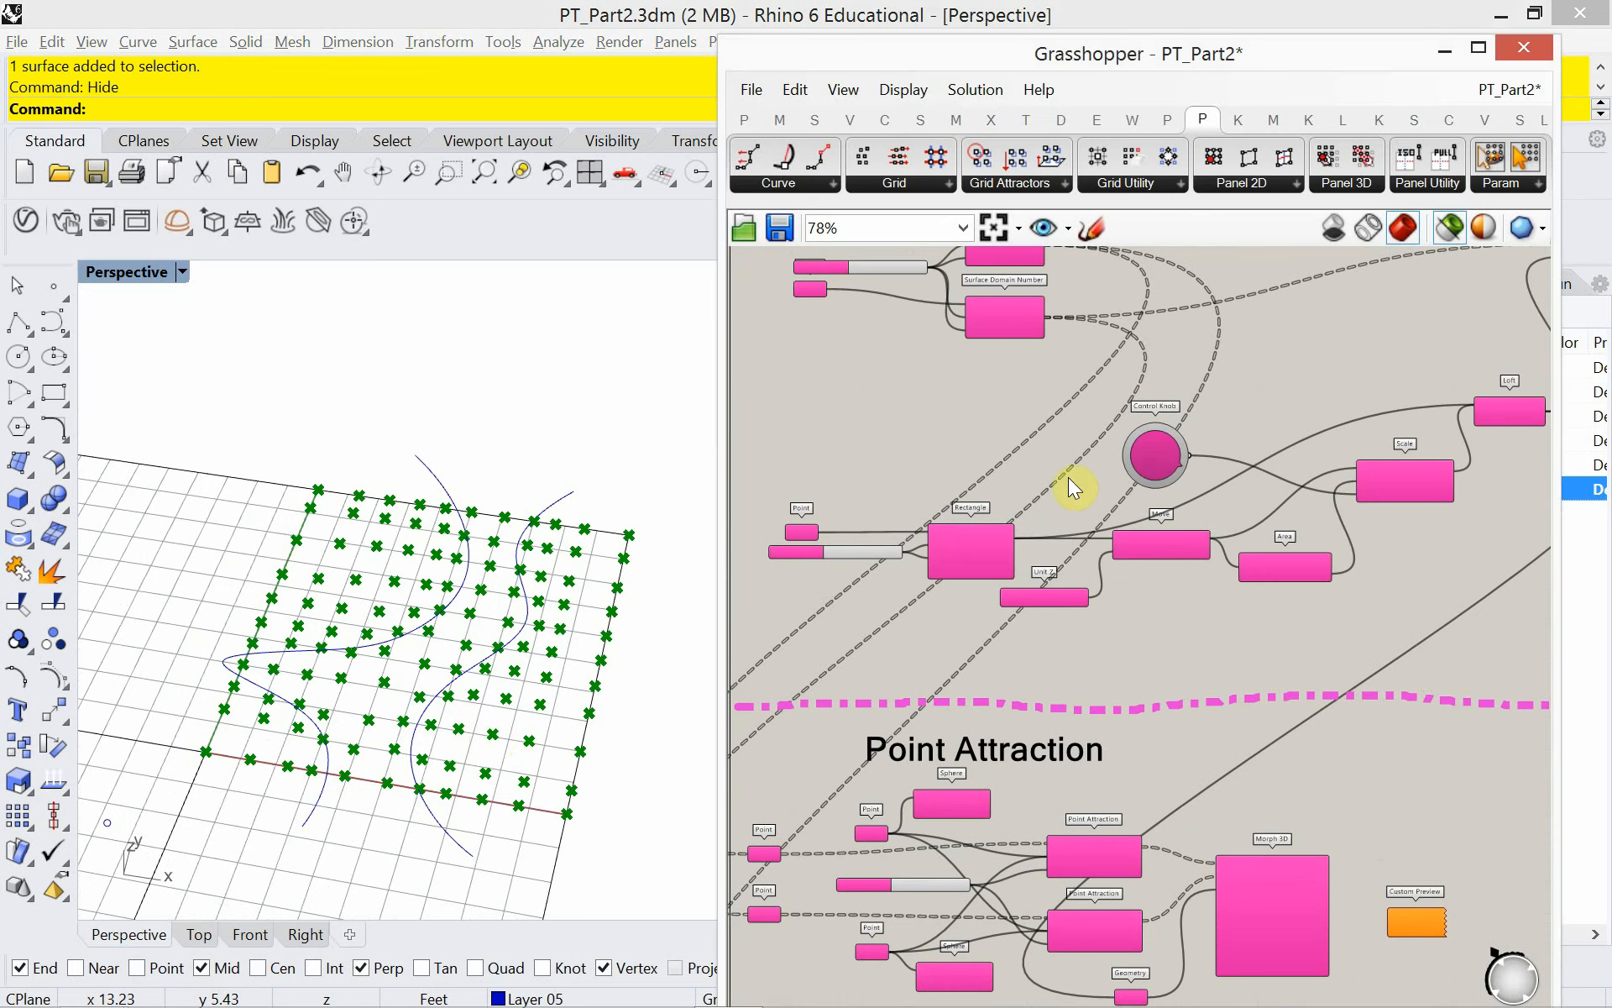
pyautogui.moveTo(1068, 477); pyautogui.dragTo(1016, 666, button='right')
pyautogui.scroll(3, 966, 537)
pyautogui.scroll(2, 976, 529)
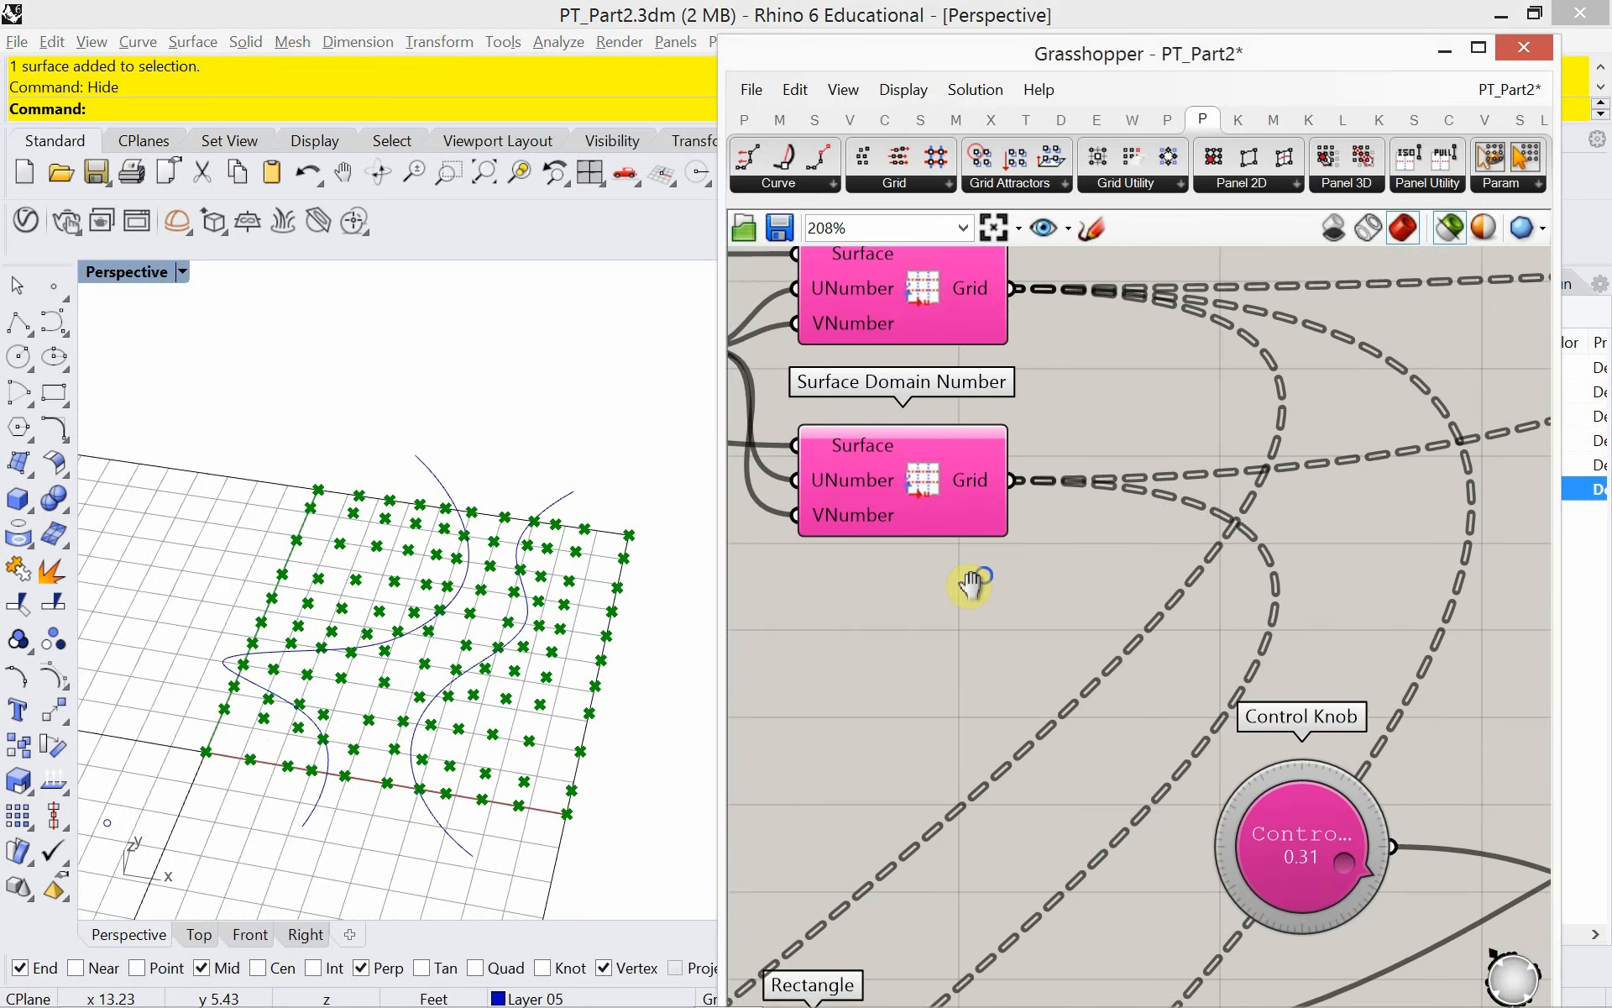
pyautogui.doubleClick(924, 650)
pyautogui.write('point')
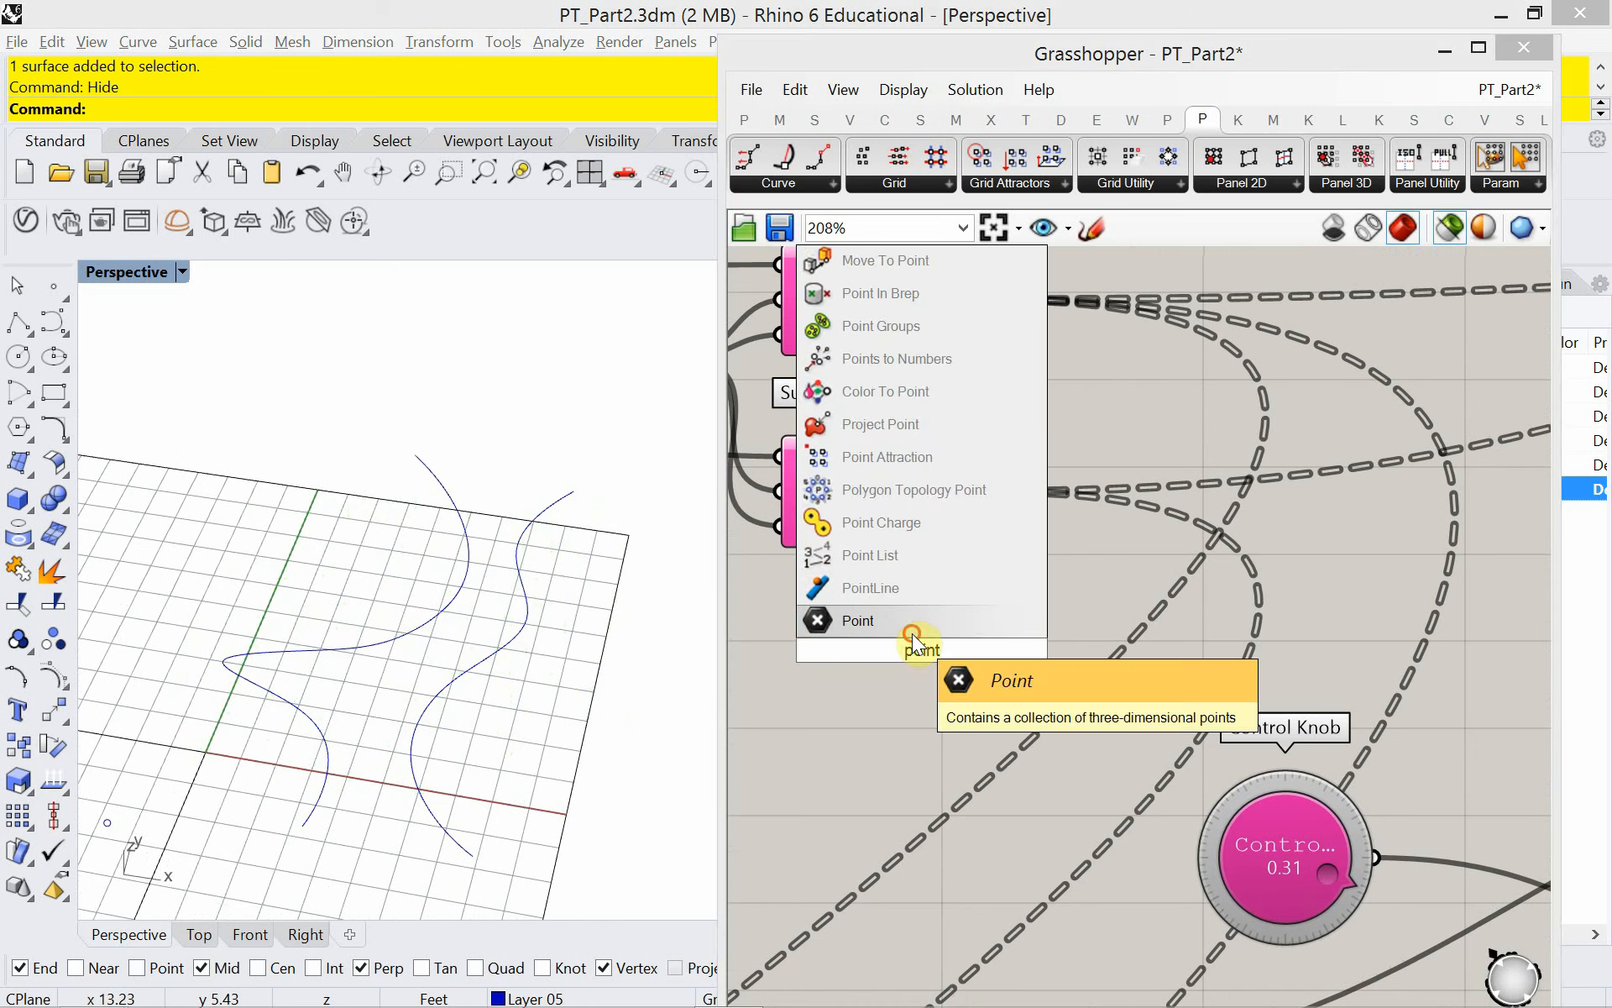
pyautogui.click(912, 631)
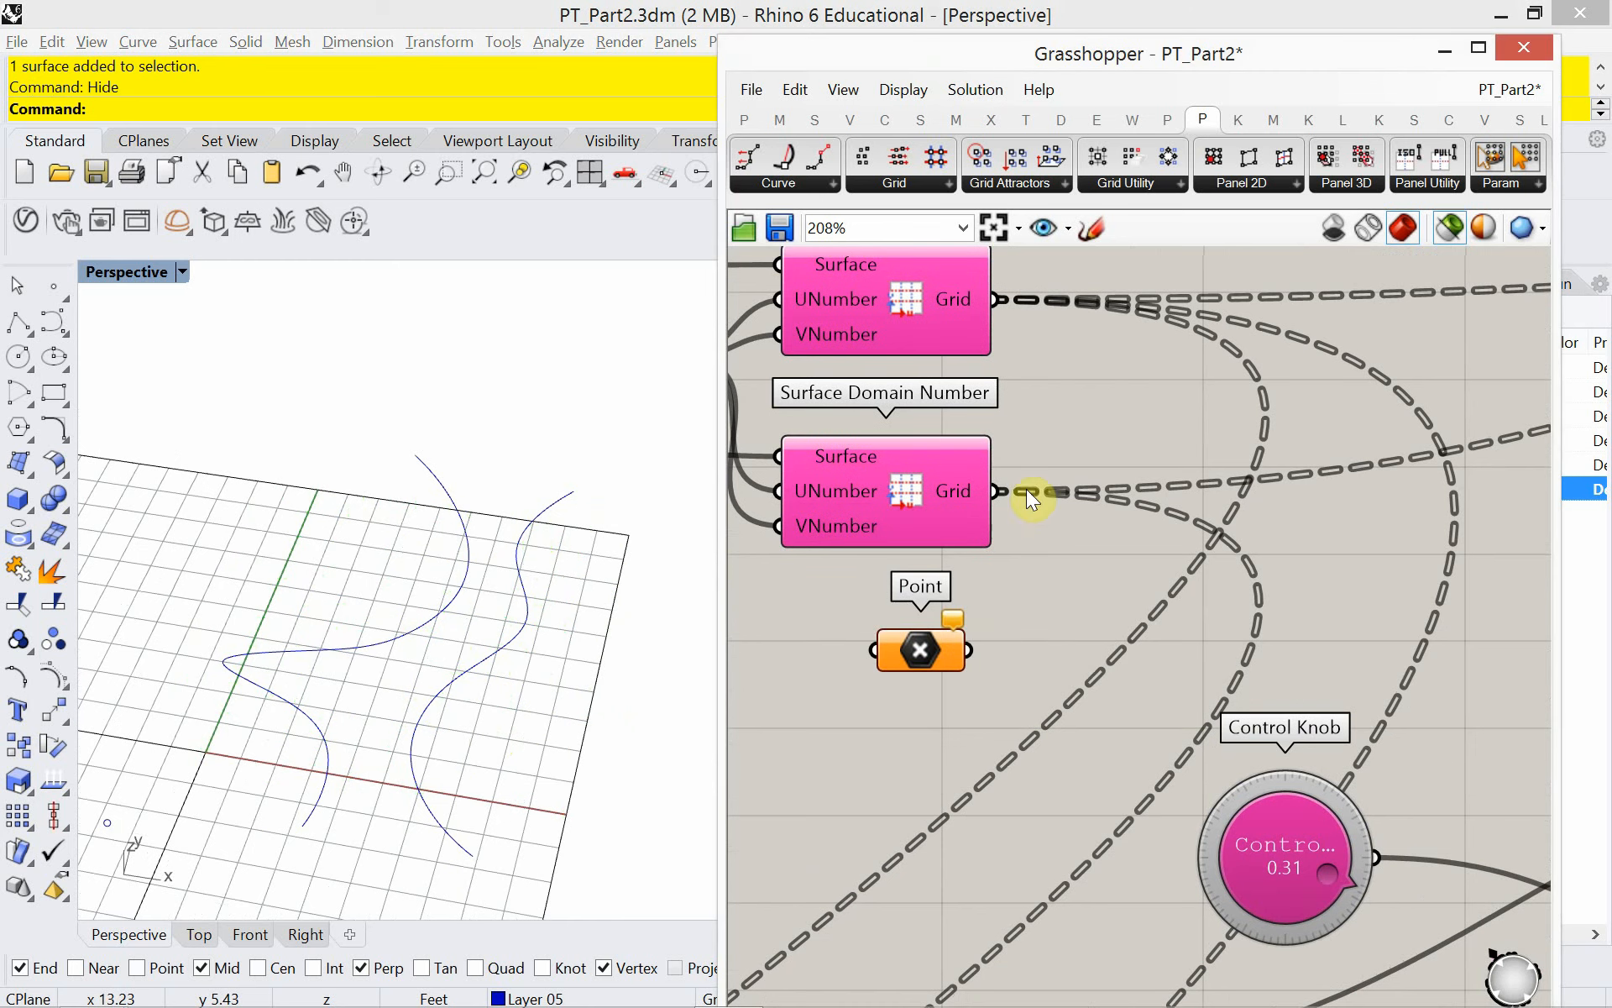
pyautogui.moveTo(996, 491); pyautogui.dragTo(873, 656)
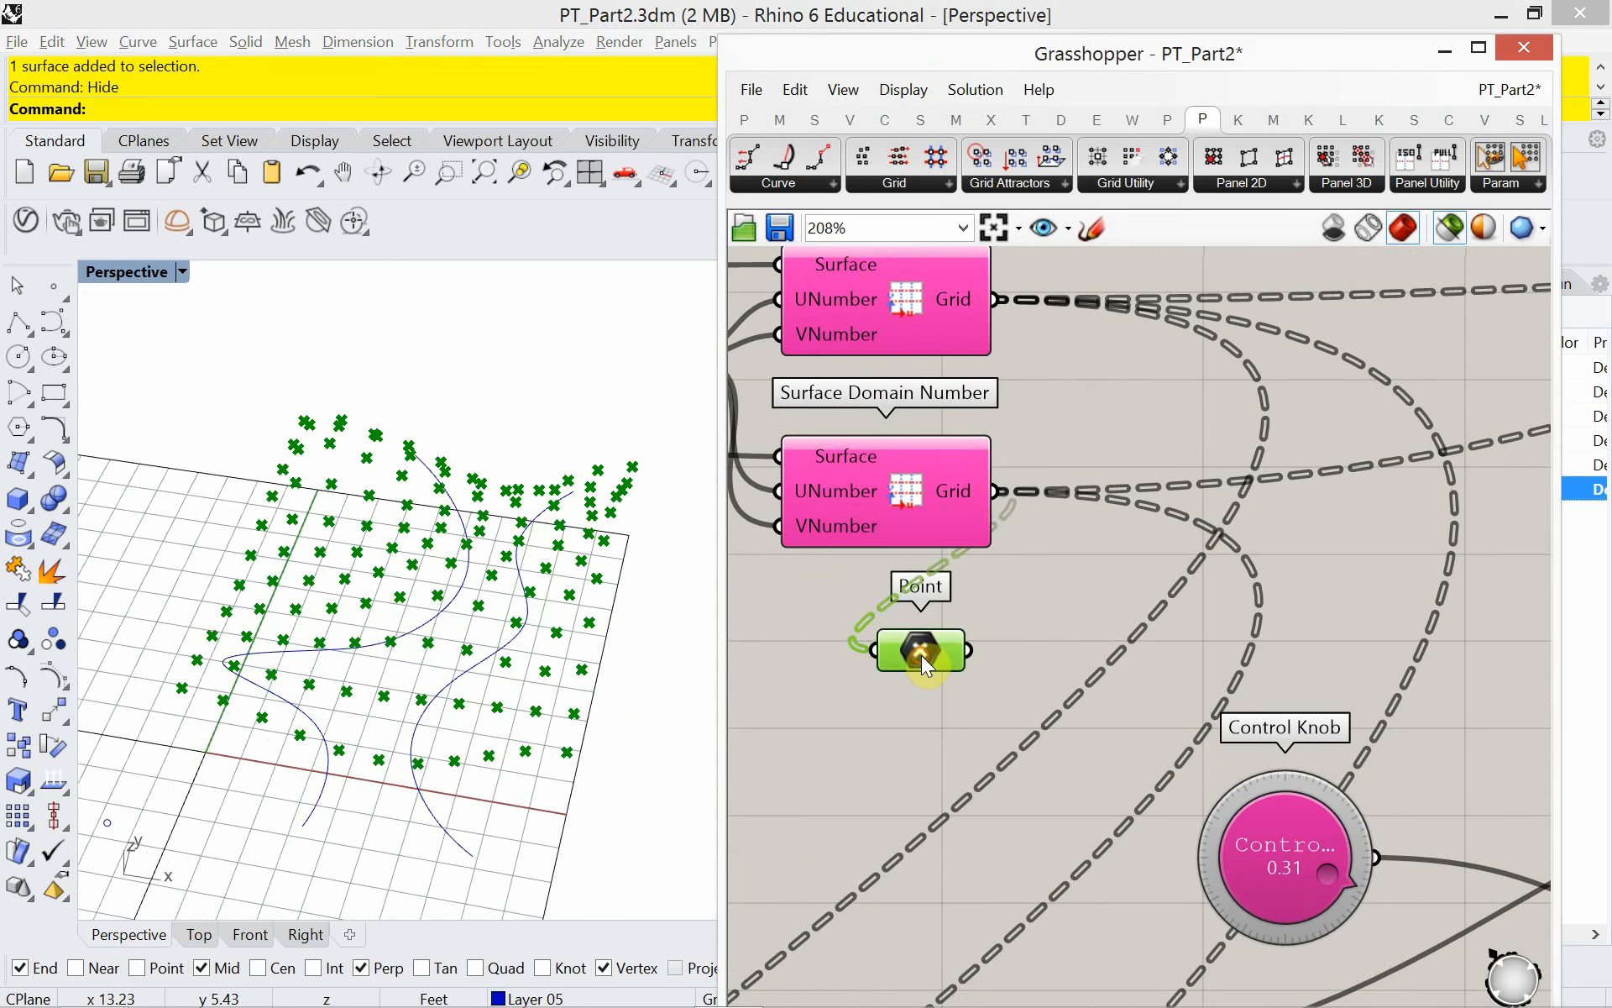
# - Move the new Point parameter into the Curve Attraction section, directly below the first Point parameter
pyautogui.scroll(-6, 965, 579)
pyautogui.scroll(-3, 924, 655)
pyautogui.moveTo(938, 605); pyautogui.dragTo(880, 778)
pyautogui.scroll(8, 870, 911)
pyautogui.scroll(2, 905, 860)
pyautogui.moveTo(1002, 815); pyautogui.dragTo(1031, 720, button='right')
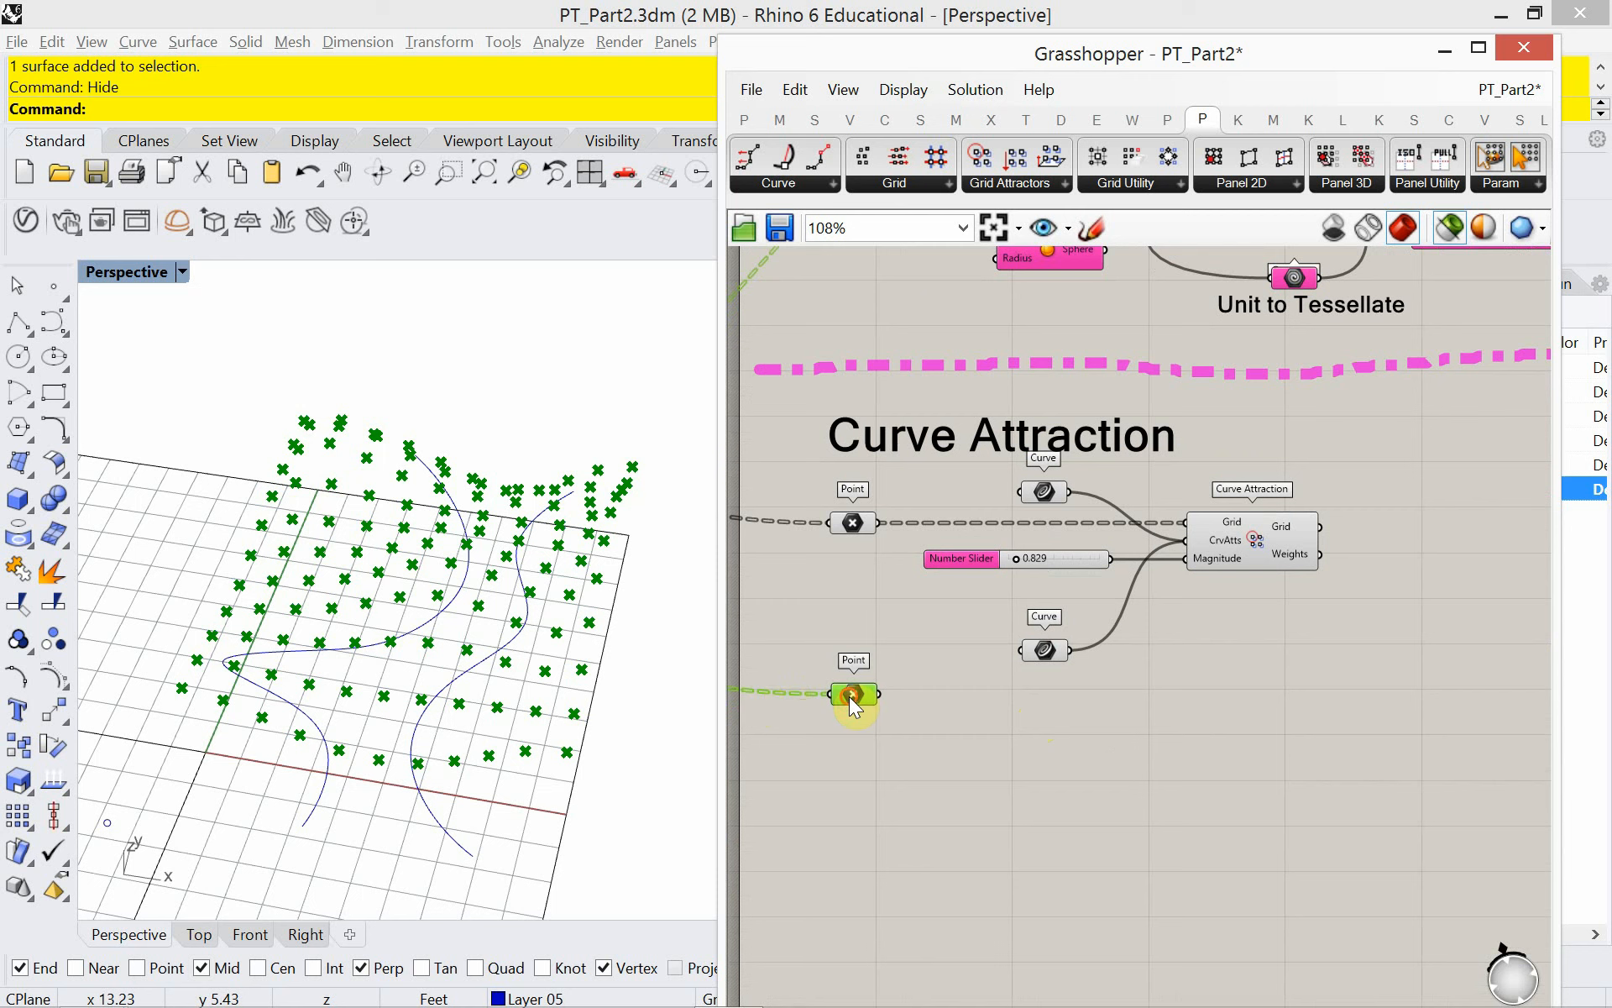
pyautogui.moveTo(852, 707); pyautogui.dragTo(850, 715)
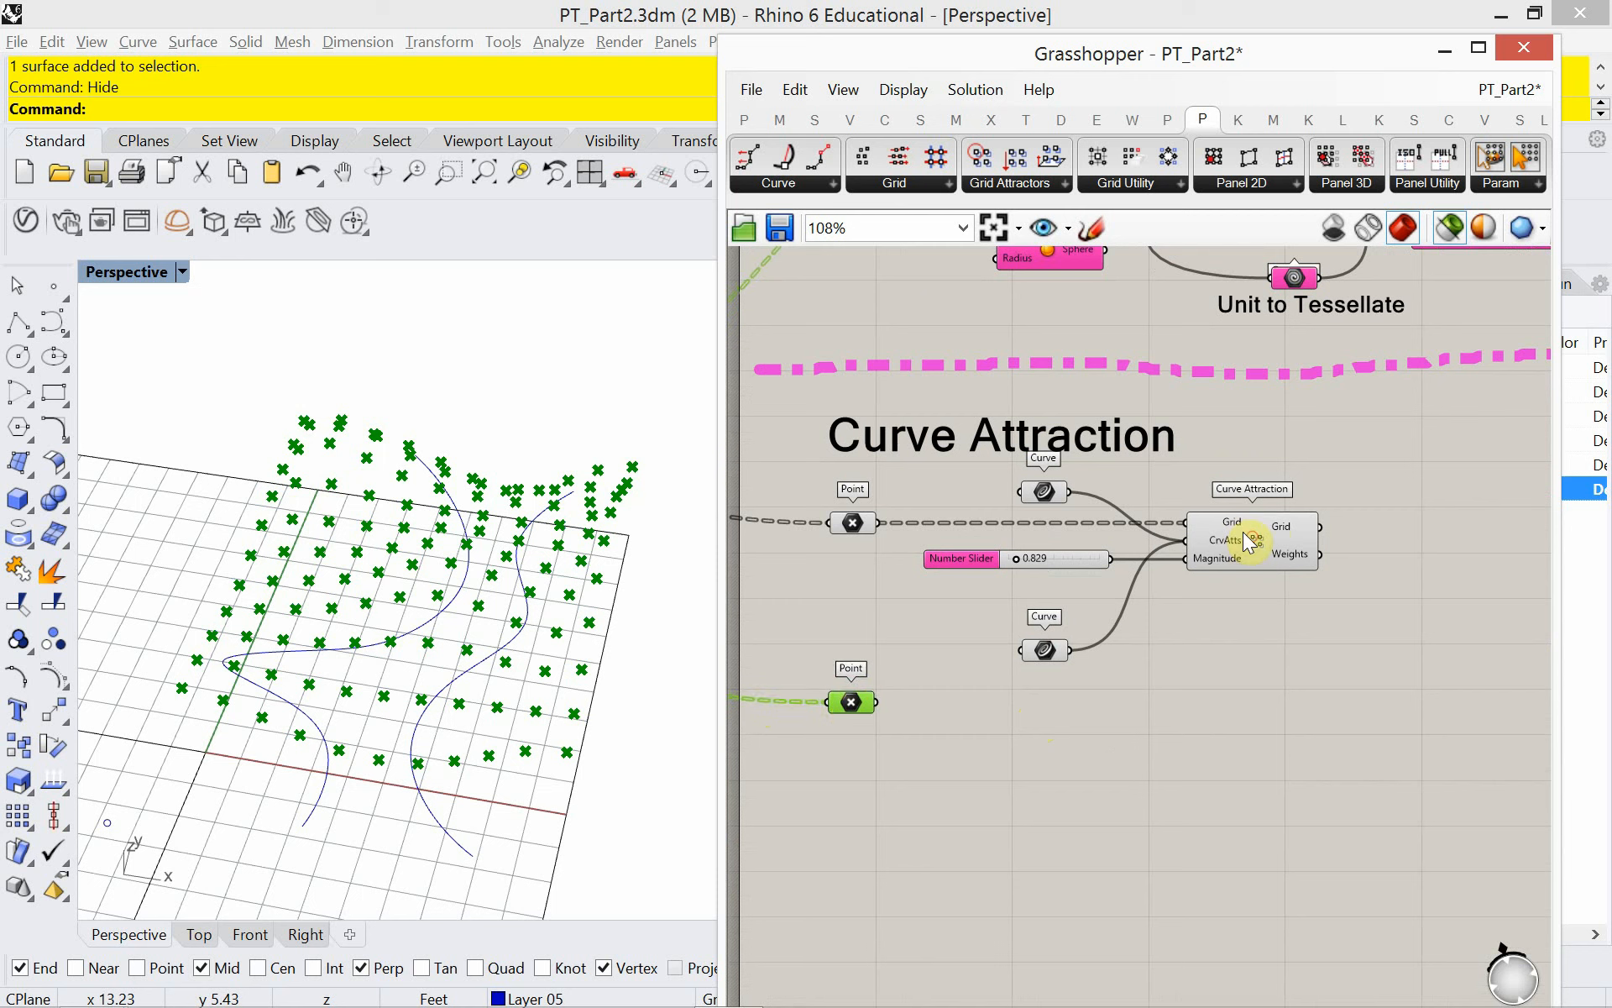
# - Add a second Curve Attraction component below the first and connect the lower Point parameter to its Grid input
pyautogui.click(1038, 180)
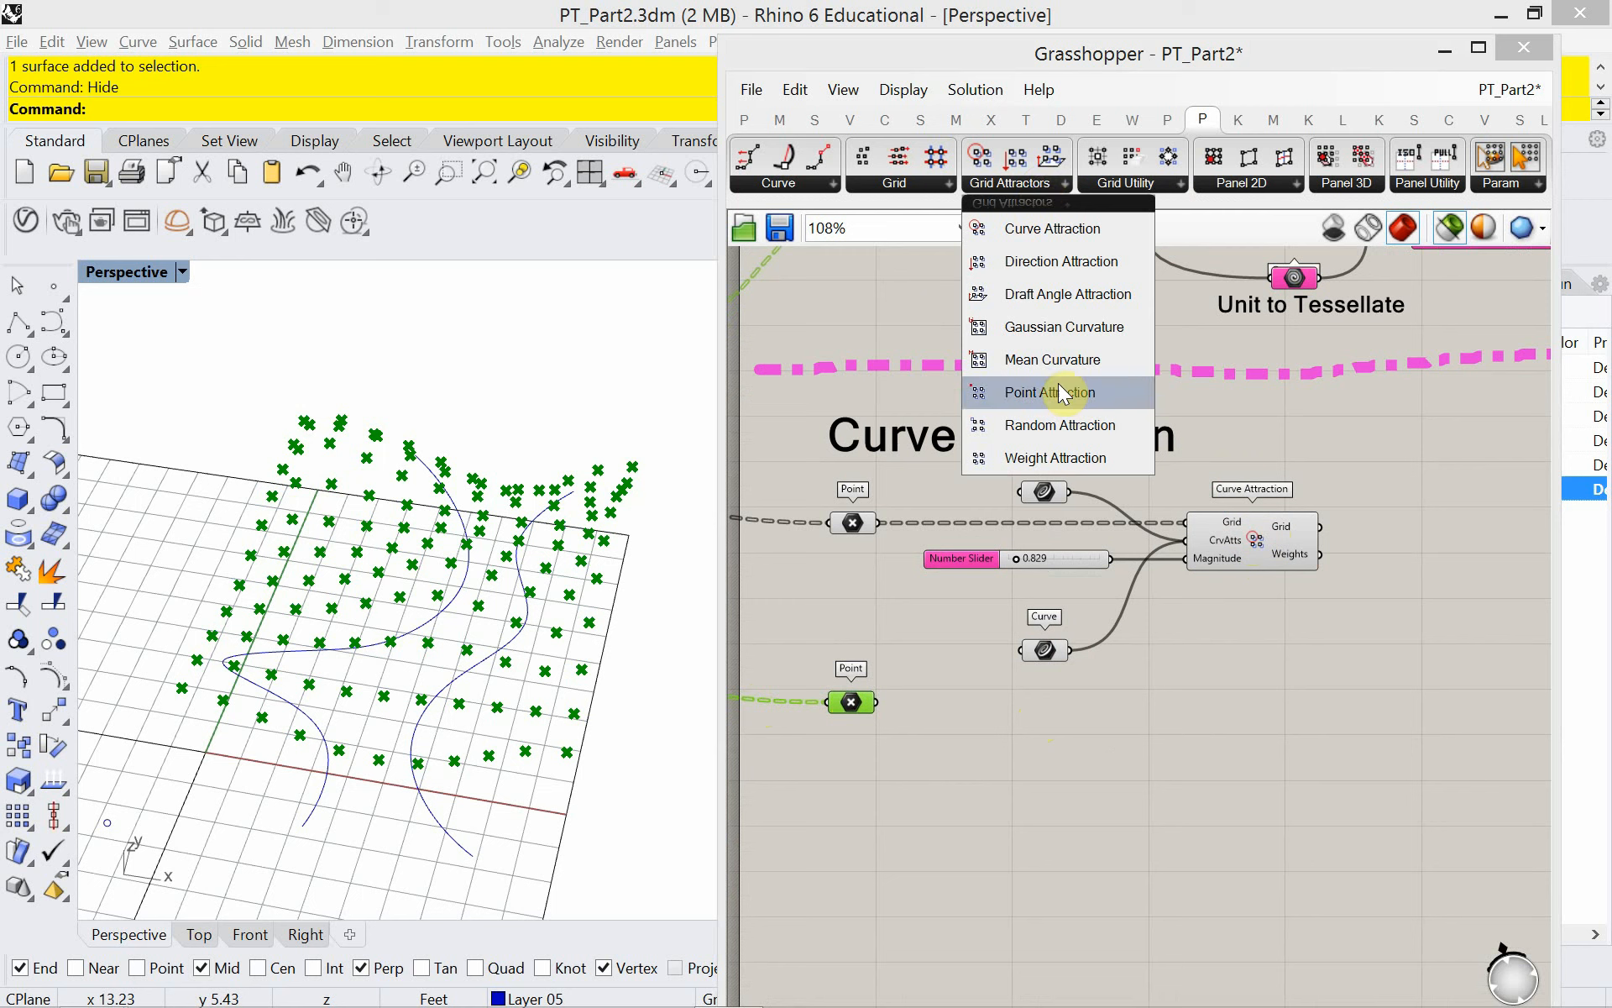
pyautogui.click(1060, 235)
pyautogui.click(1240, 713)
pyautogui.moveTo(1233, 707); pyautogui.dragTo(1248, 709)
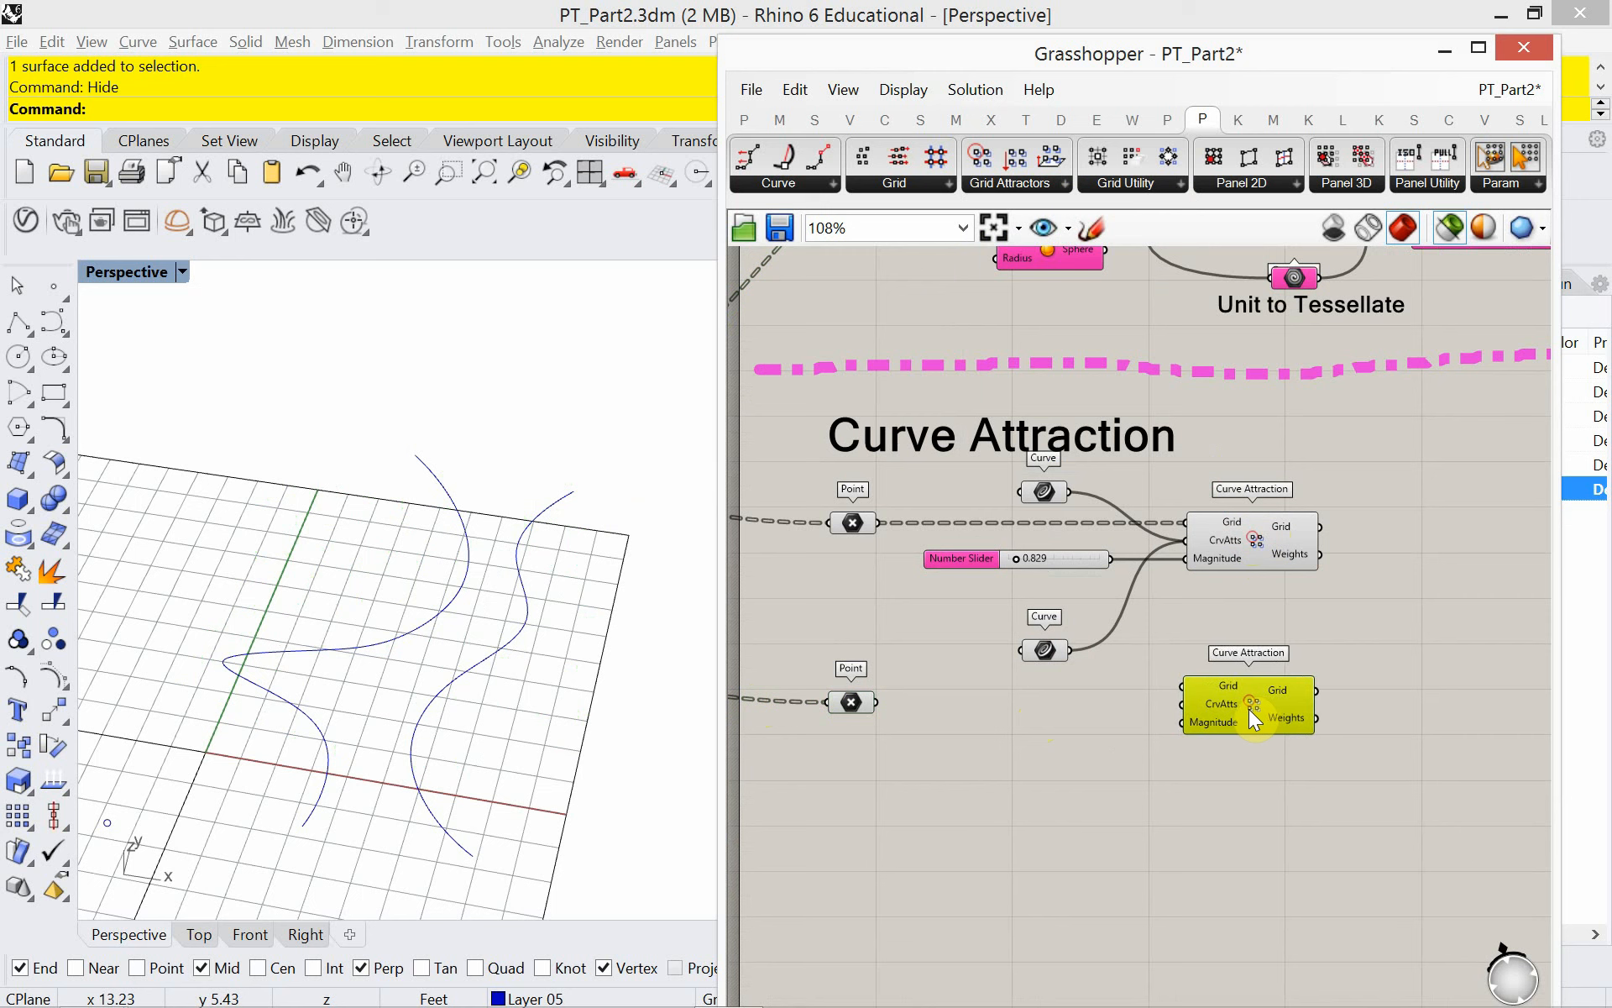
pyautogui.moveTo(876, 702); pyautogui.dragTo(1184, 695)
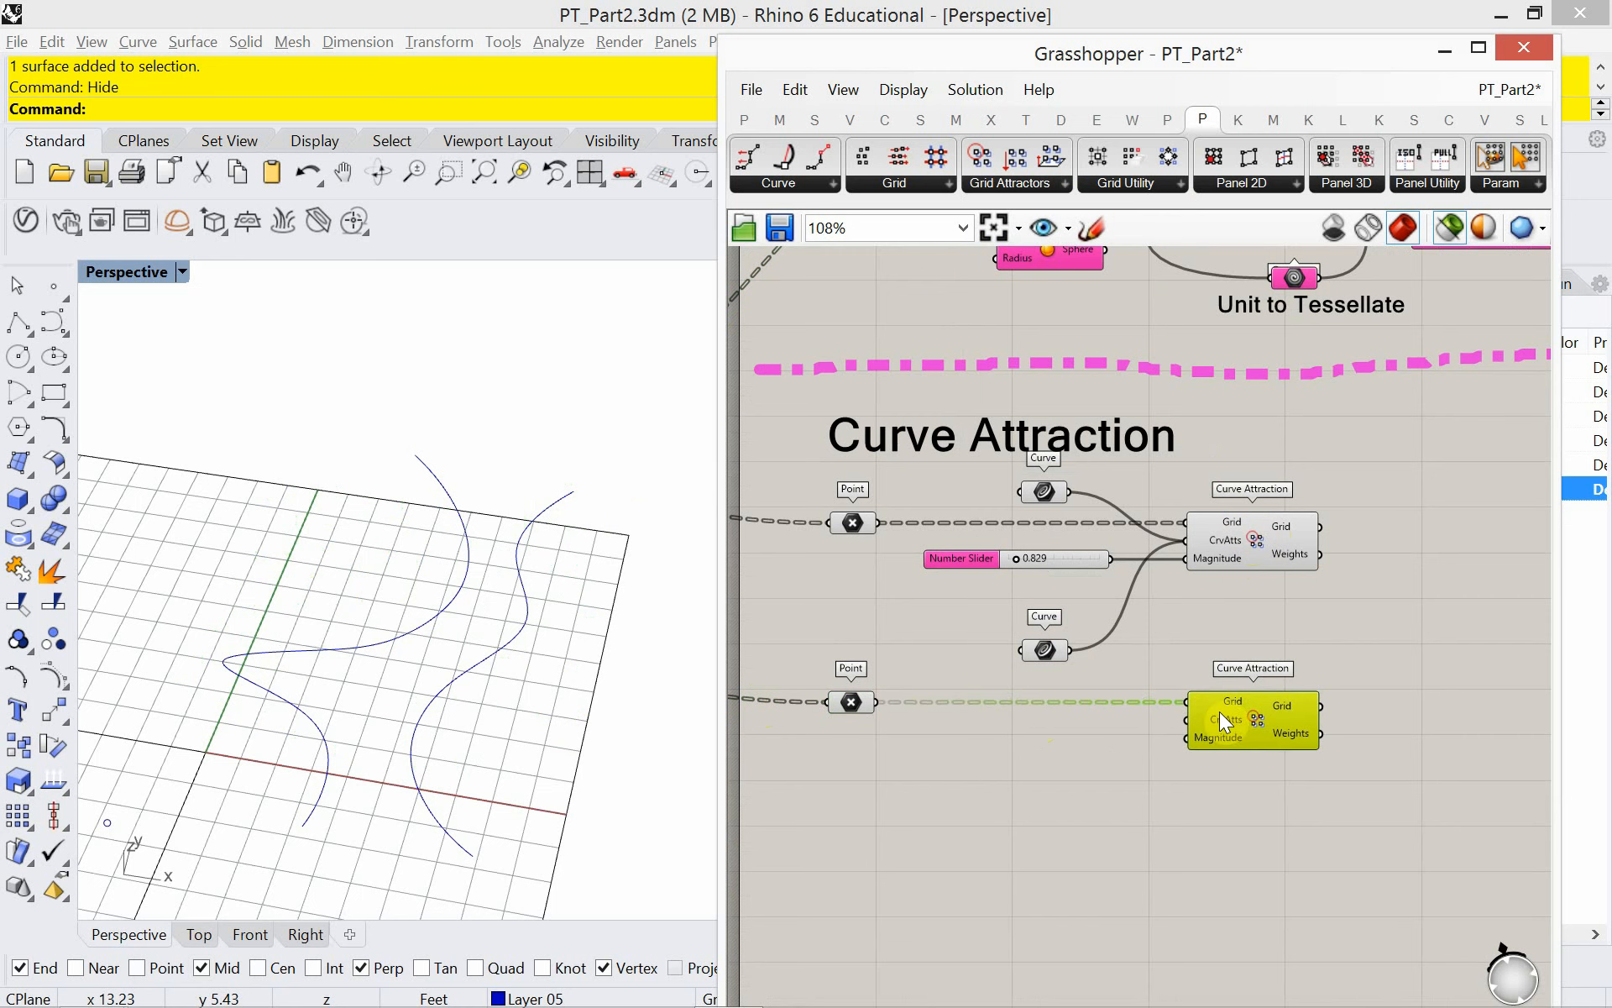
# - Connect both Curve parameters to the second Curve Attraction's CrvAtts input and the 0.829 slider to its Magnitude input
pyautogui.scroll(3, 1219, 712)
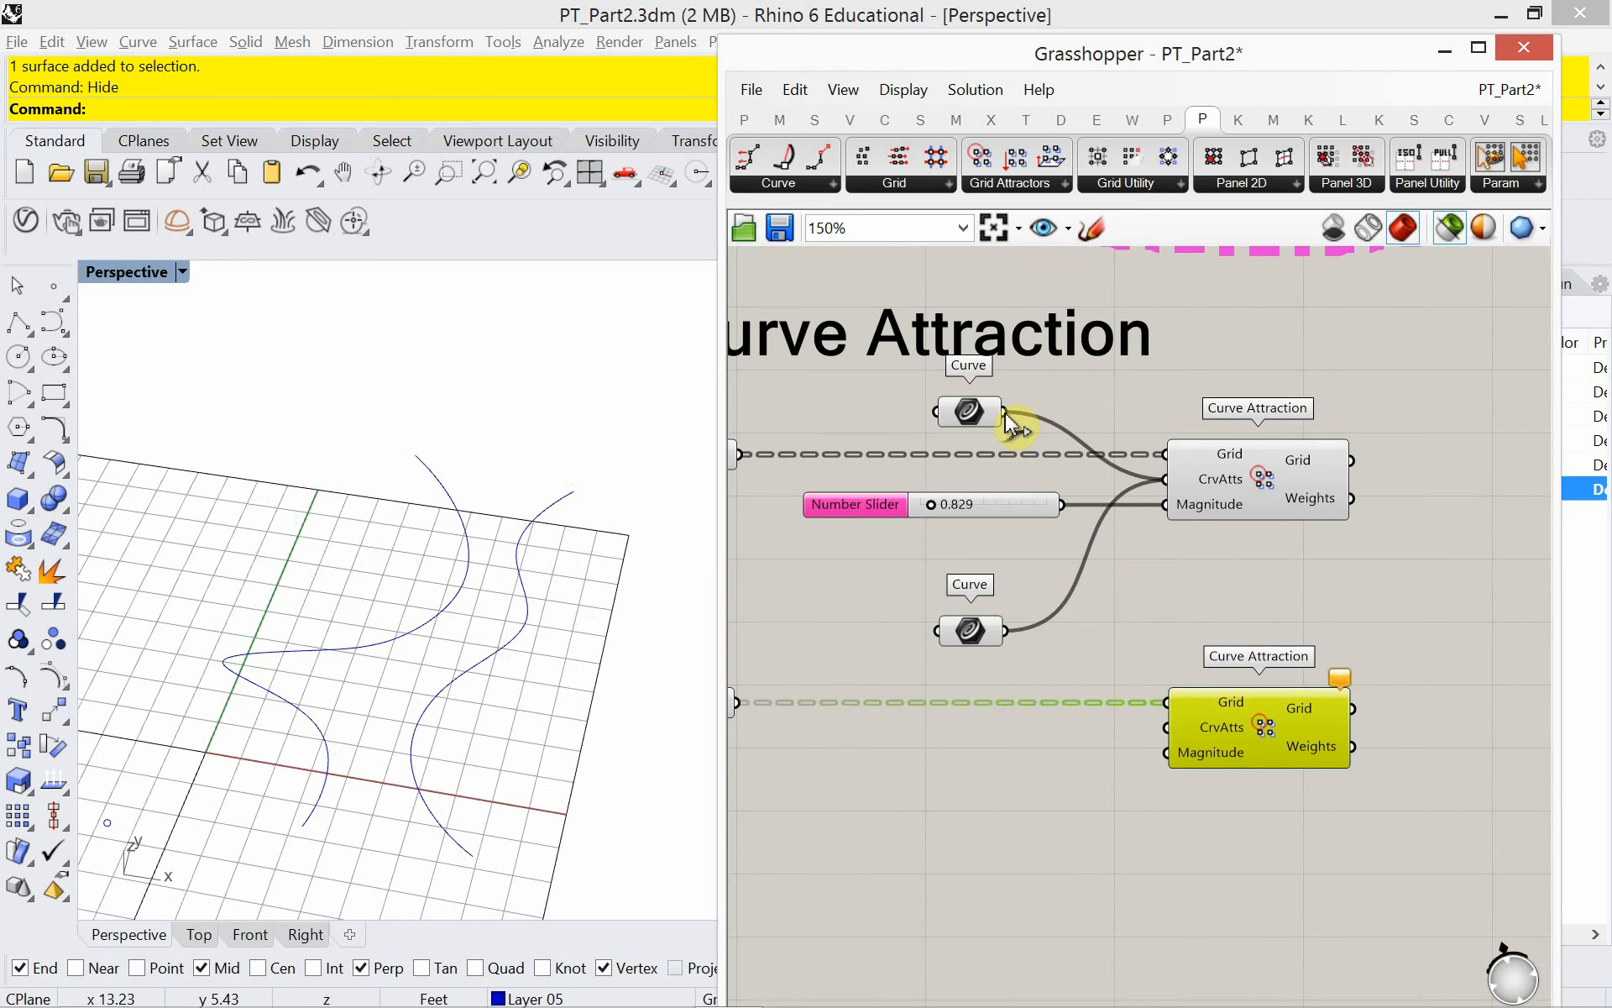
pyautogui.moveTo(1007, 416); pyautogui.dragTo(1166, 727)
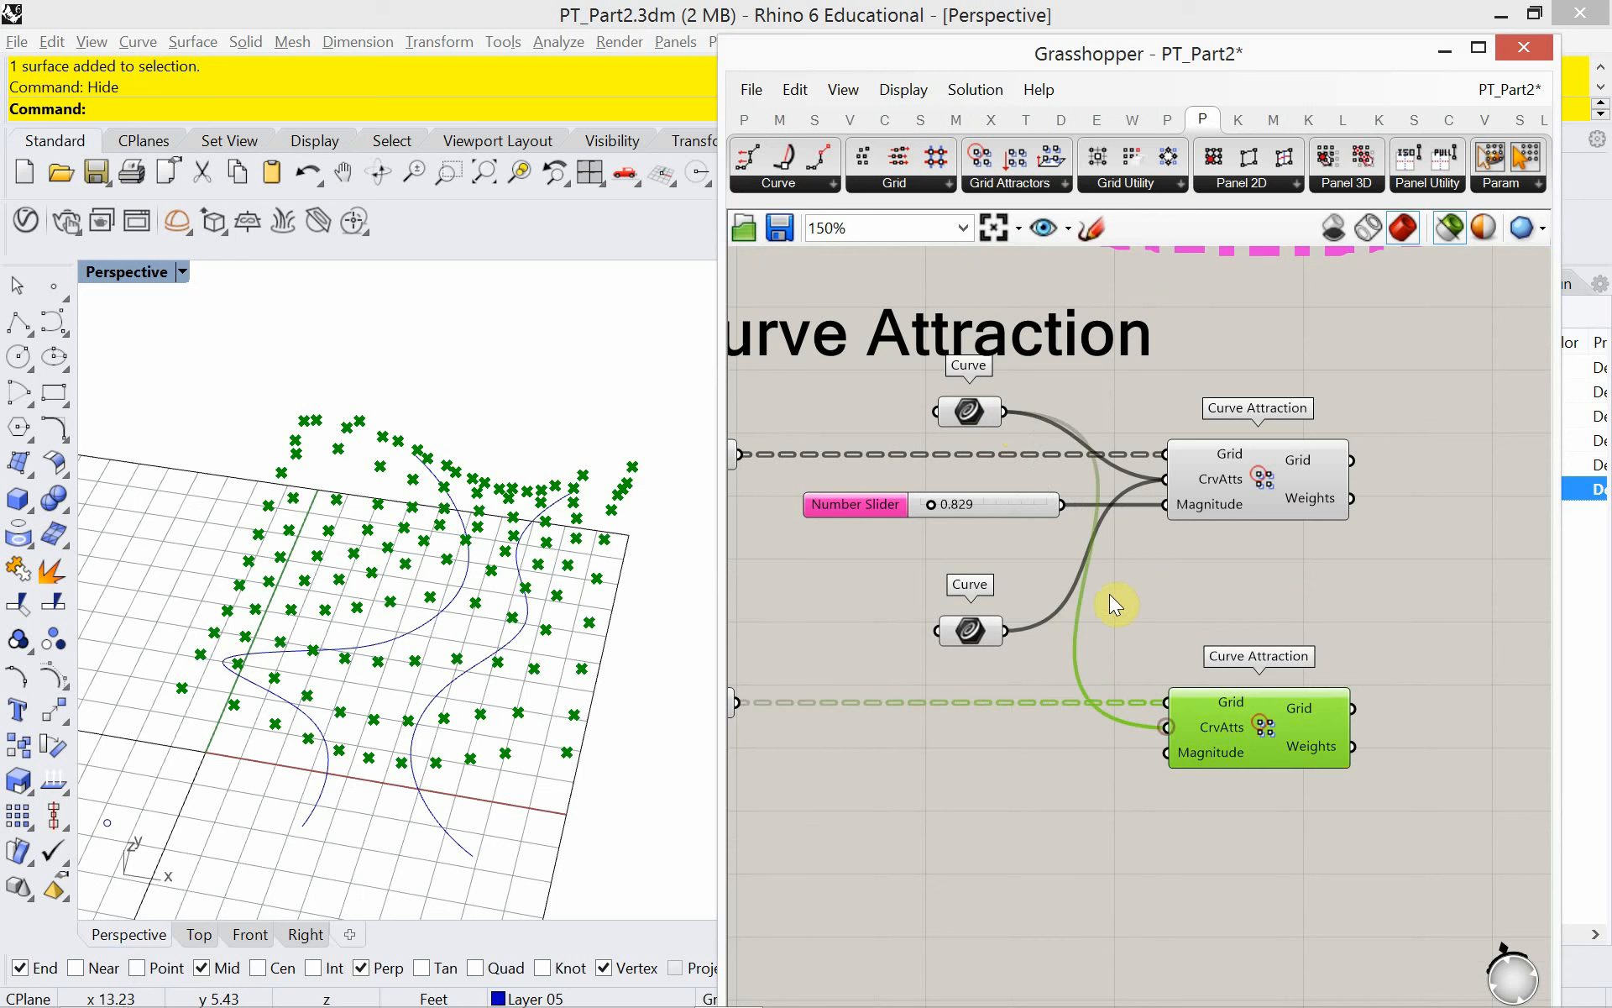
pyautogui.moveTo(1016, 631); pyautogui.dragTo(1166, 728)
pyautogui.moveTo(1069, 522); pyautogui.dragTo(1158, 768)
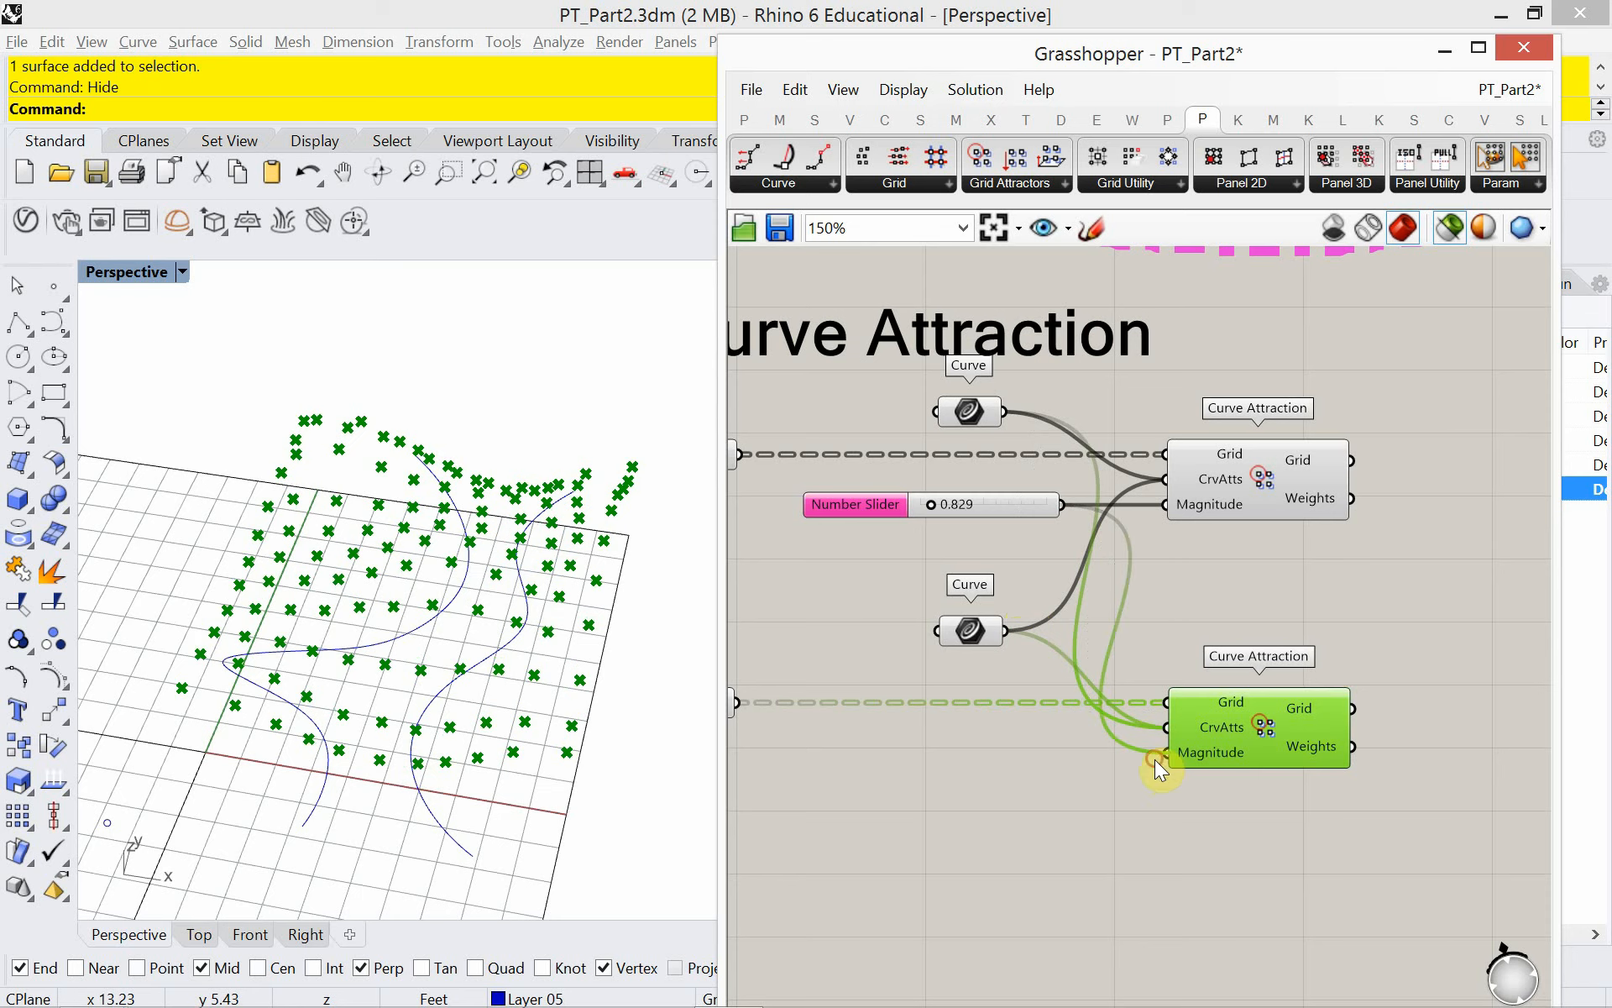
# - Add a Morph 3D component and connect the upper and lower Curve Attraction grids to its Grid1 and Grid2 inputs
pyautogui.moveTo(1157, 677); pyautogui.dragTo(879, 664, button='right')
pyautogui.scroll(-2, 960, 611)
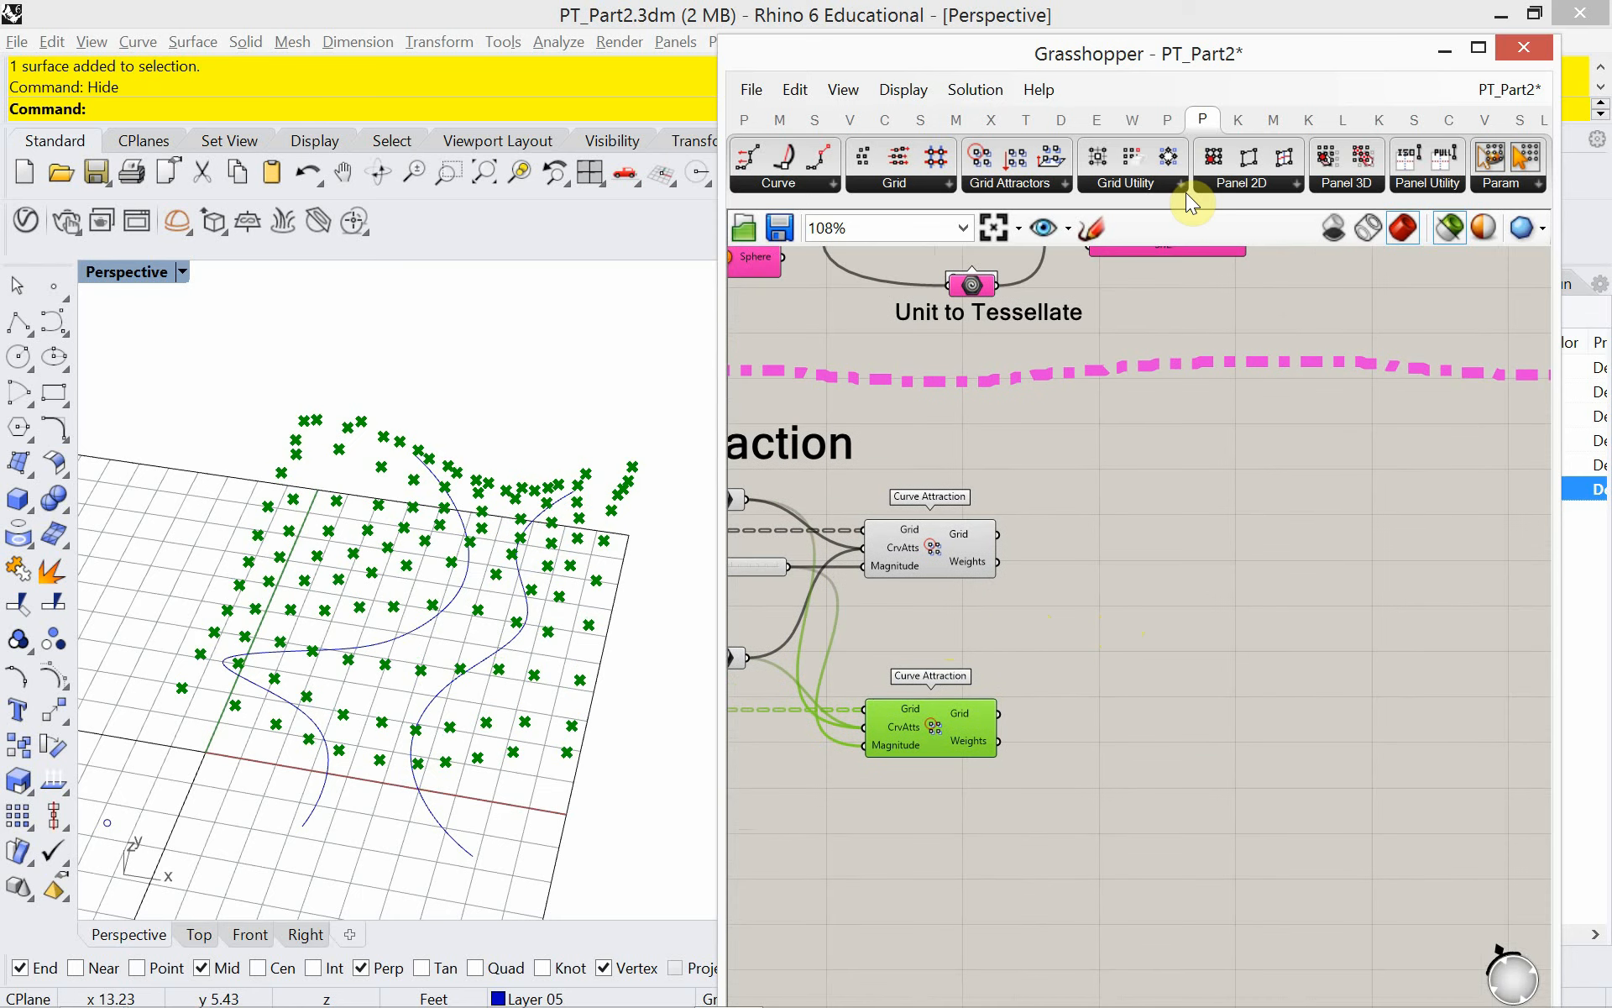
pyautogui.click(1335, 185)
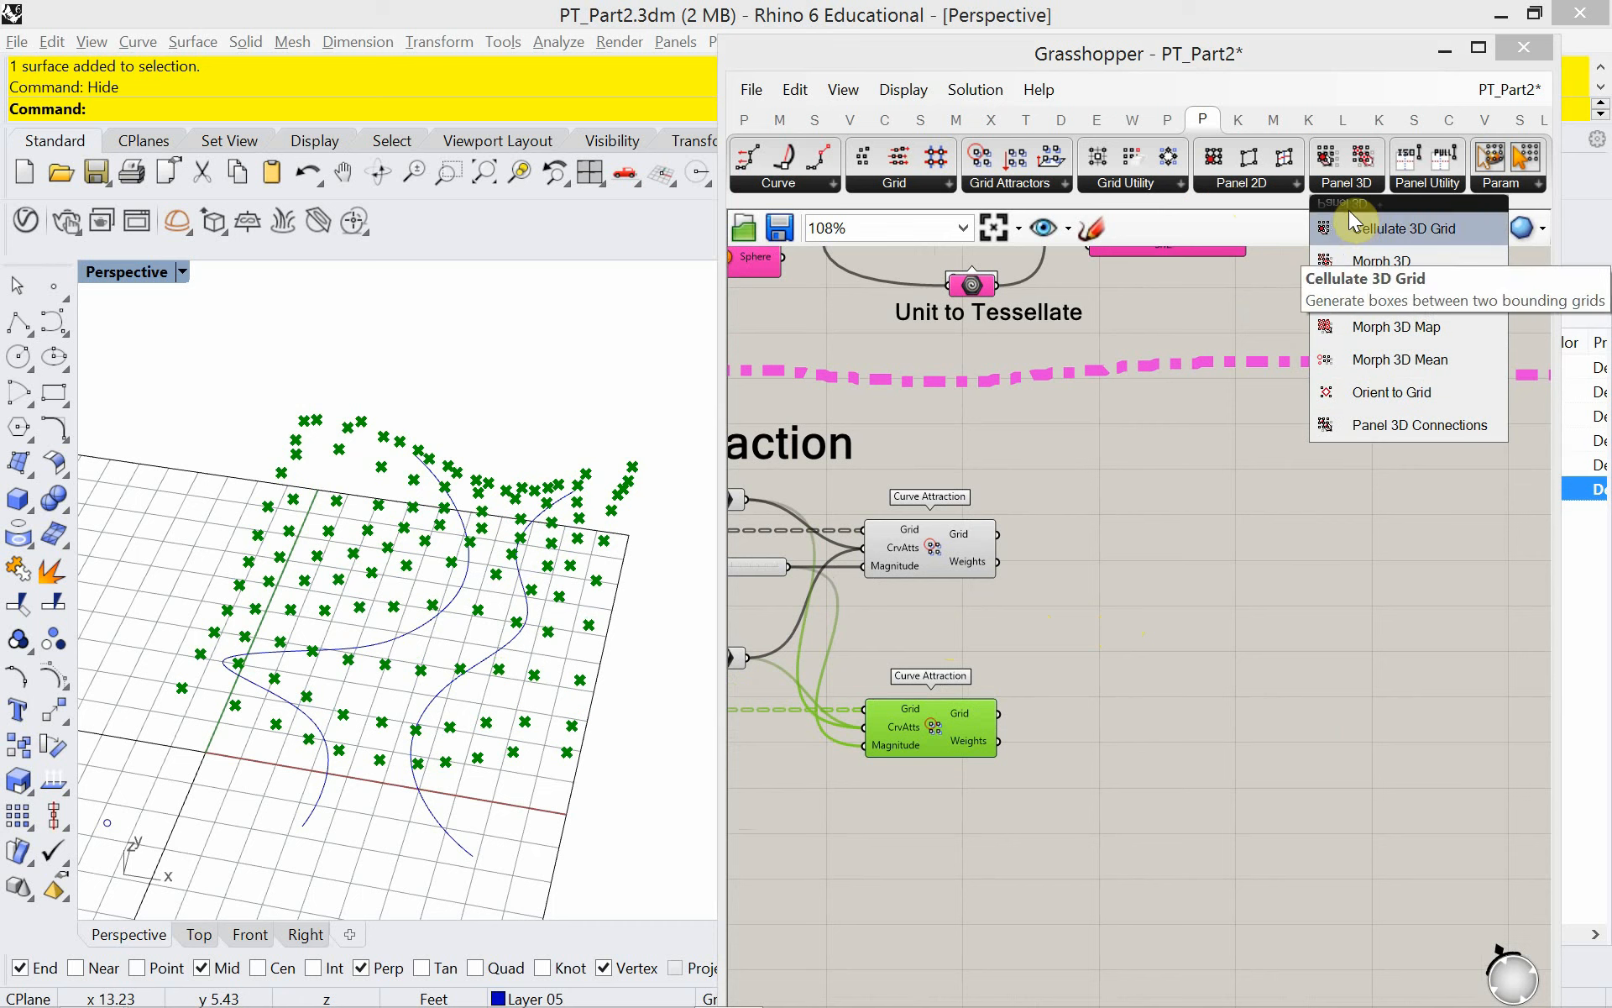
pyautogui.moveTo(1360, 261); pyautogui.dragTo(1164, 674)
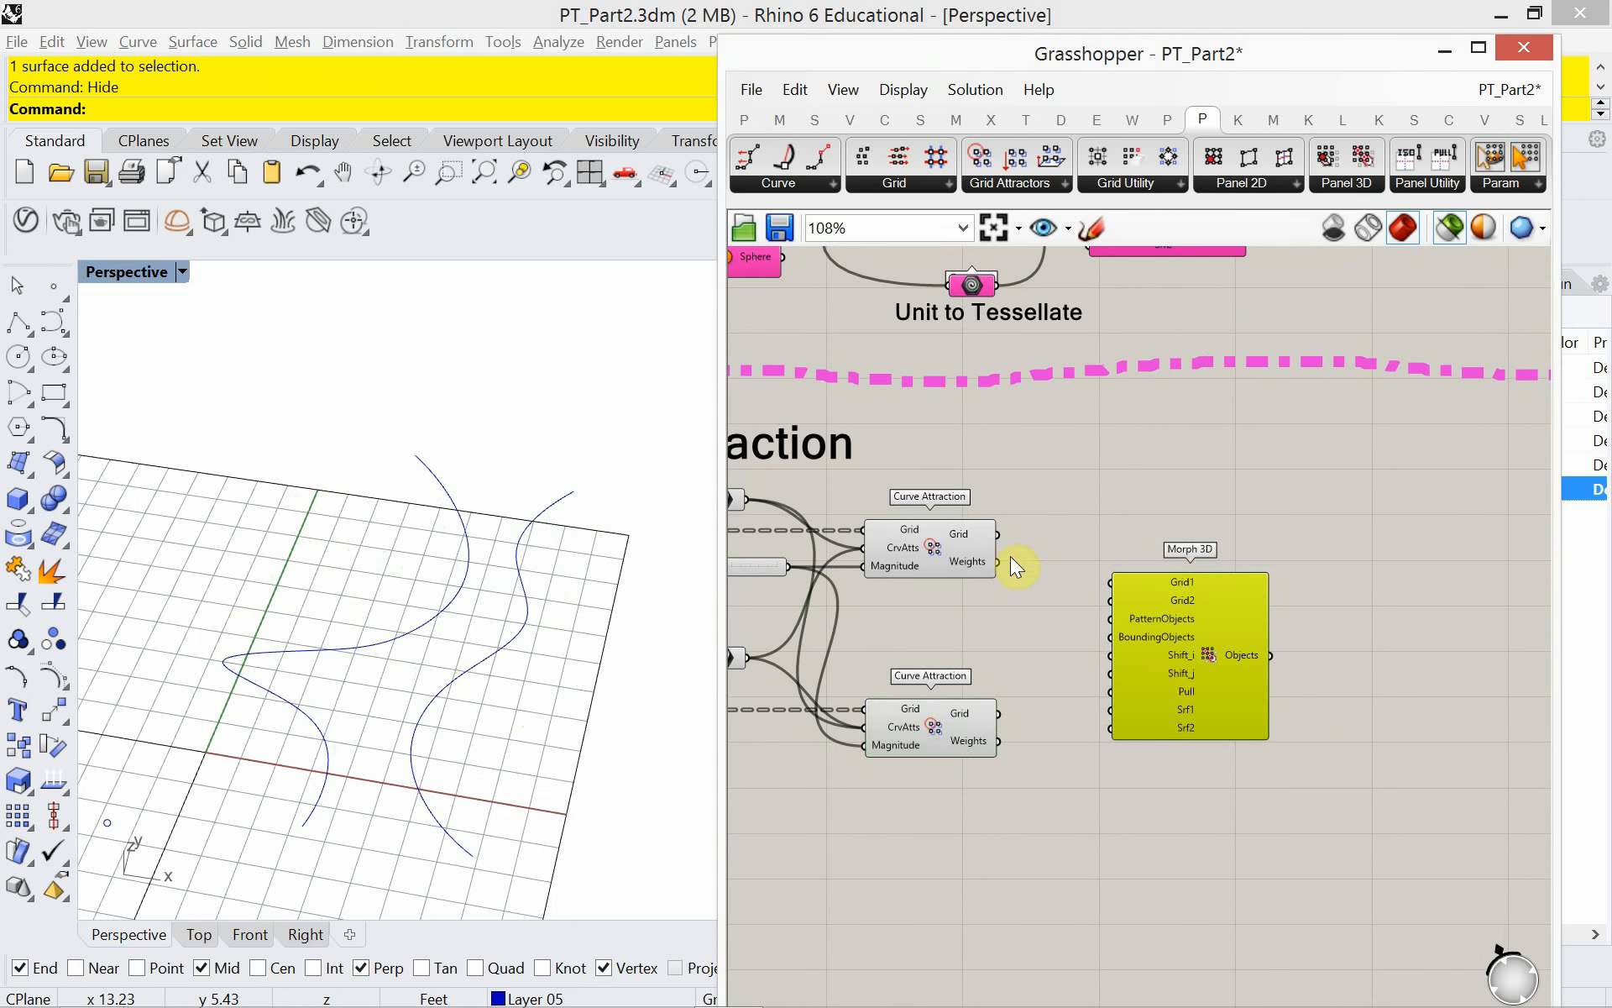
pyautogui.moveTo(1001, 536); pyautogui.dragTo(1111, 581)
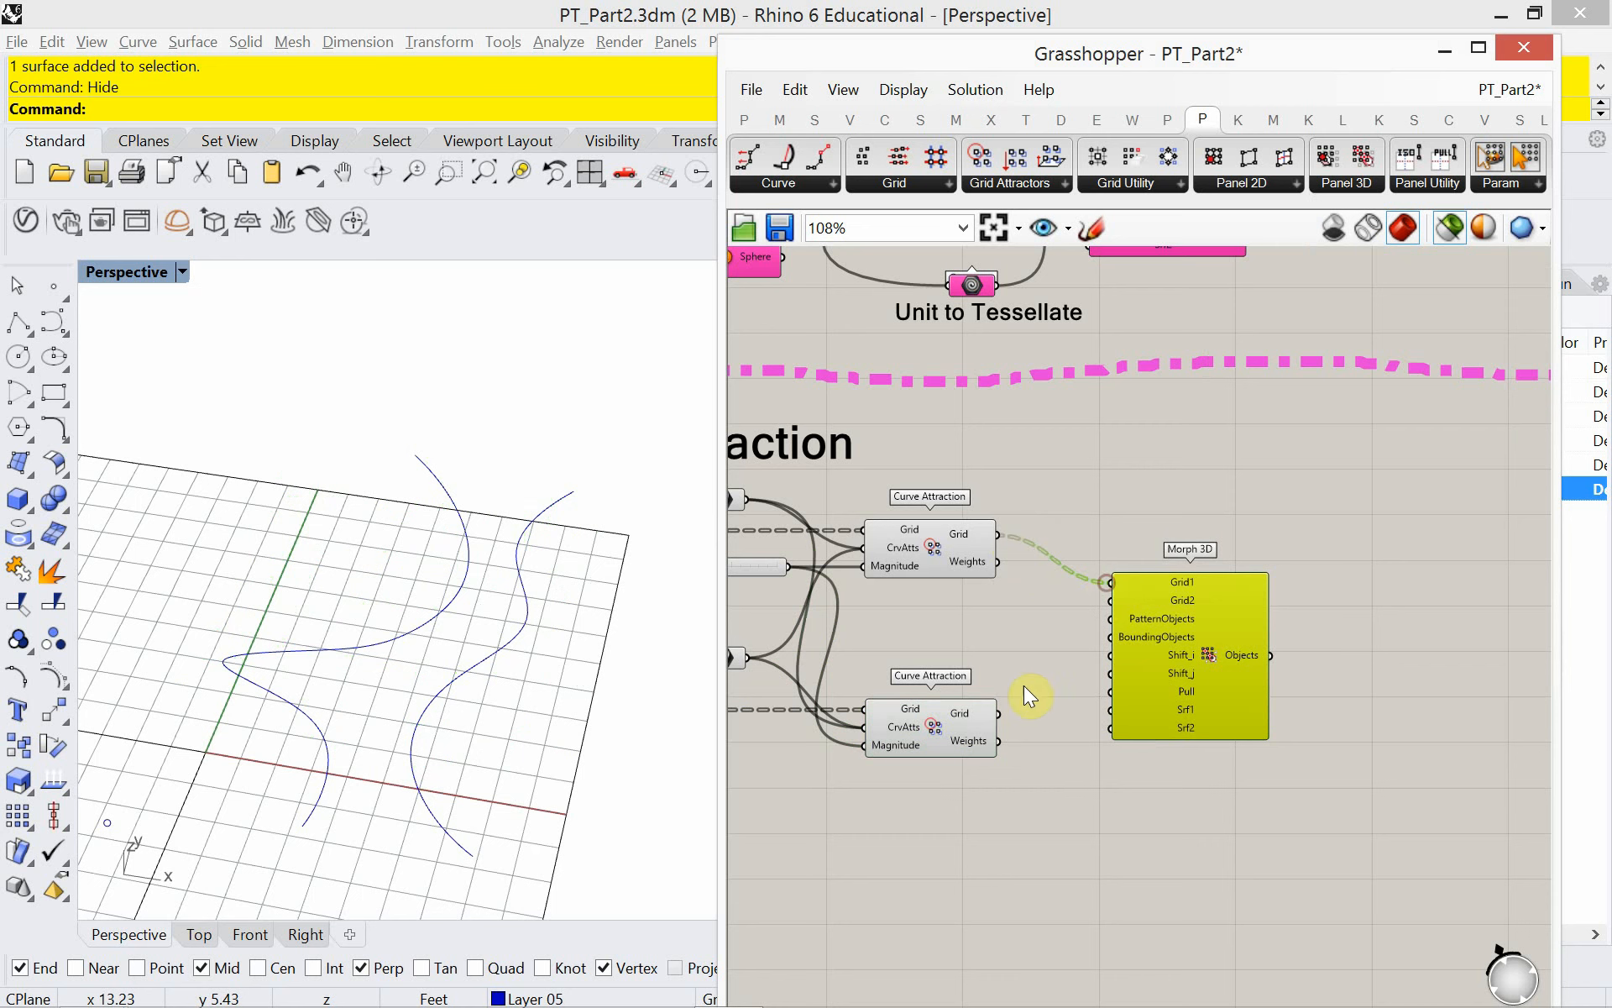
pyautogui.moveTo(999, 718); pyautogui.dragTo(1107, 607)
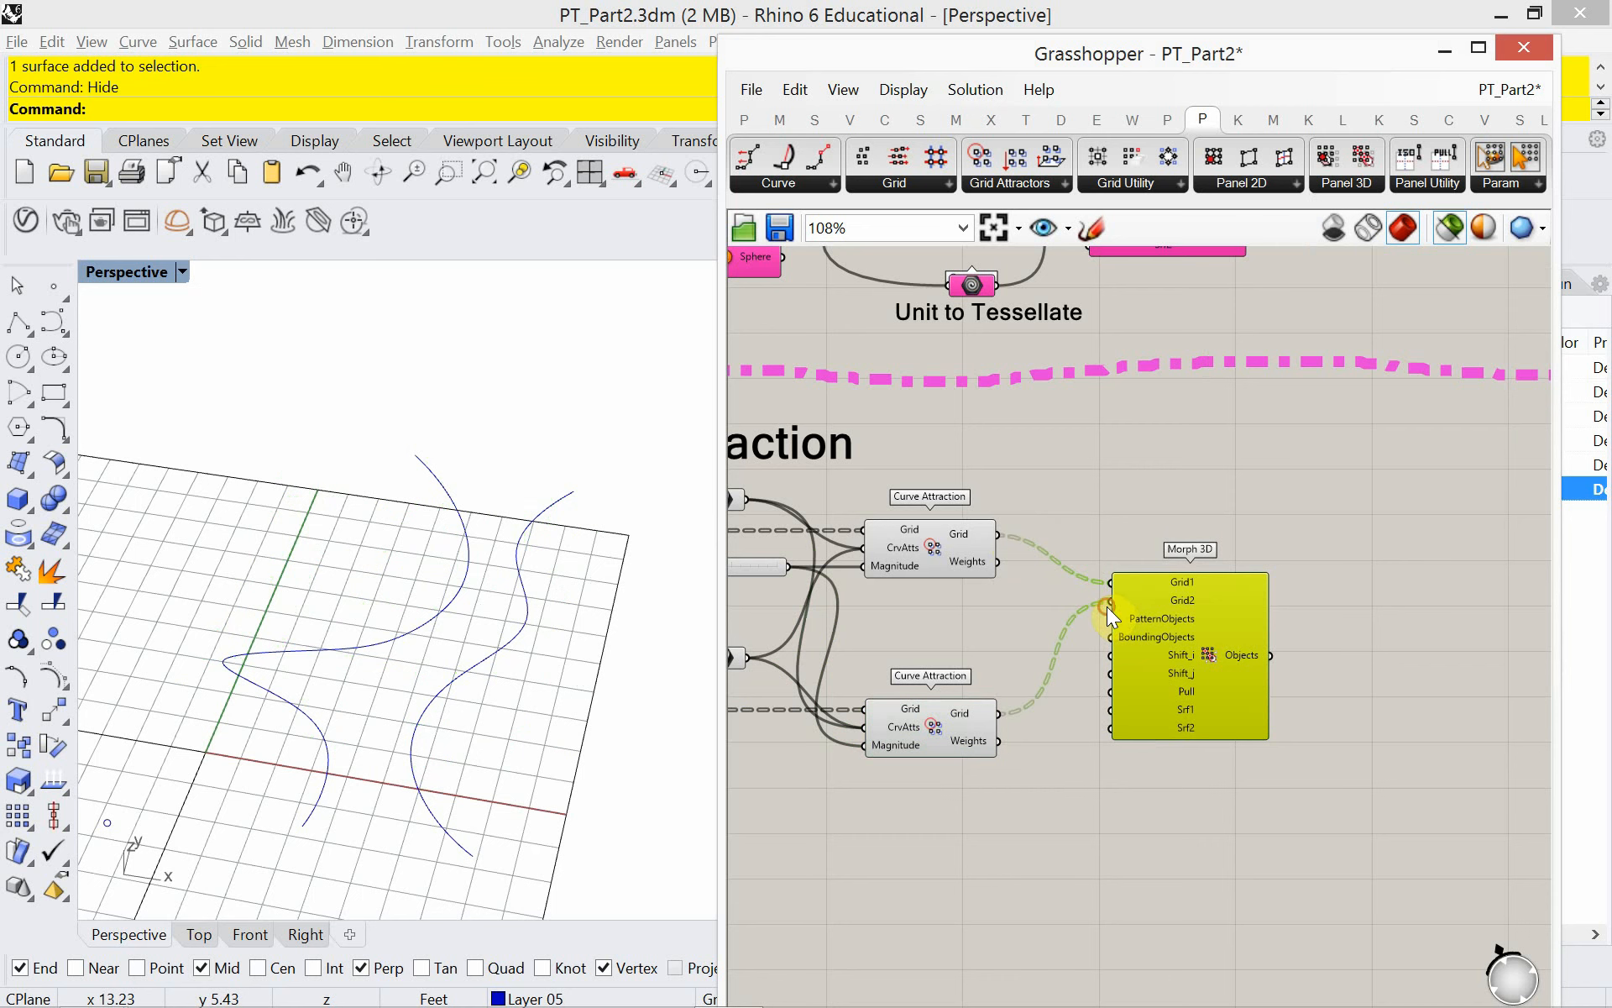
# - Move the Custom Preview component beside the new Morph 3D and connect the Objects output to its Geometry input
pyautogui.moveTo(1289, 648); pyautogui.dragTo(1096, 675, button='right')
pyautogui.scroll(-2, 1096, 675)
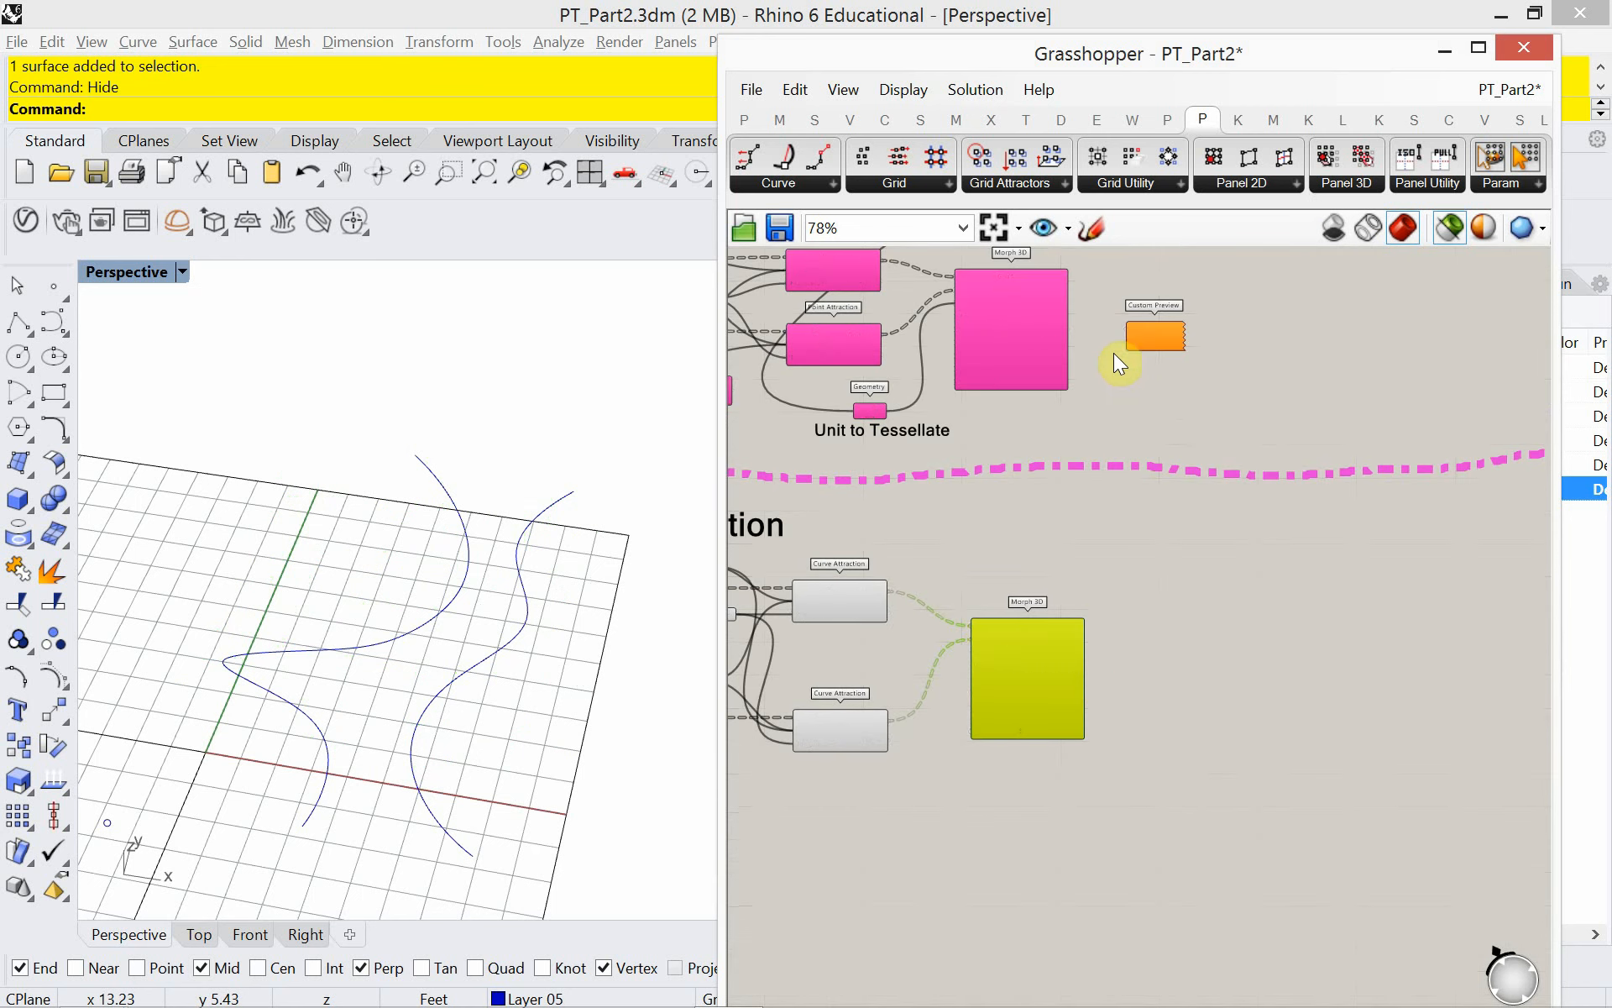
pyautogui.click(1139, 331)
pyautogui.moveTo(1154, 359); pyautogui.dragTo(1150, 672)
pyautogui.scroll(4, 1112, 695)
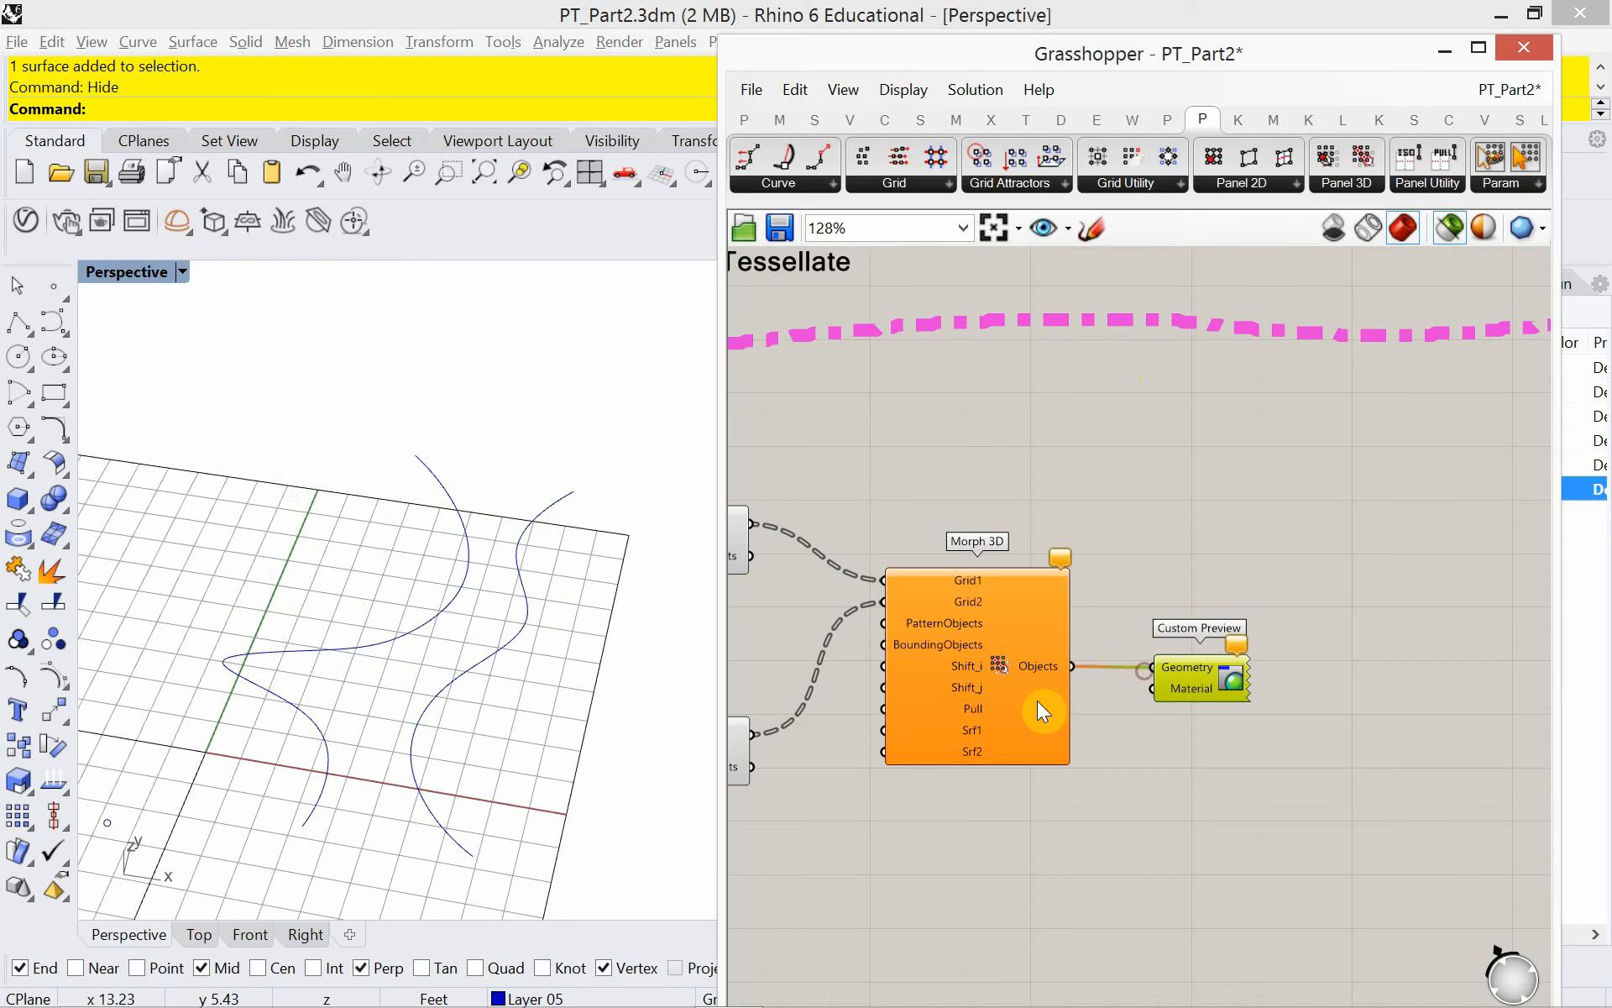
# - Move the Unit to Tessellate Geometry parameter near the new Morph 3D, connect it to PatternObjects, and select the Custom Preview
pyautogui.moveTo(1044, 711); pyautogui.dragTo(1202, 678, button='right')
pyautogui.scroll(-1, 1202, 679)
pyautogui.moveTo(980, 608); pyautogui.dragTo(1058, 690, button='right')
pyautogui.moveTo(1015, 323)
pyautogui.mouseDown()
pyautogui.moveTo(989, 390)
pyautogui.moveTo(1042, 491)
pyautogui.moveTo(1072, 505)
pyautogui.moveTo(1135, 693)
pyautogui.mouseUp()
pyautogui.click(1137, 541)
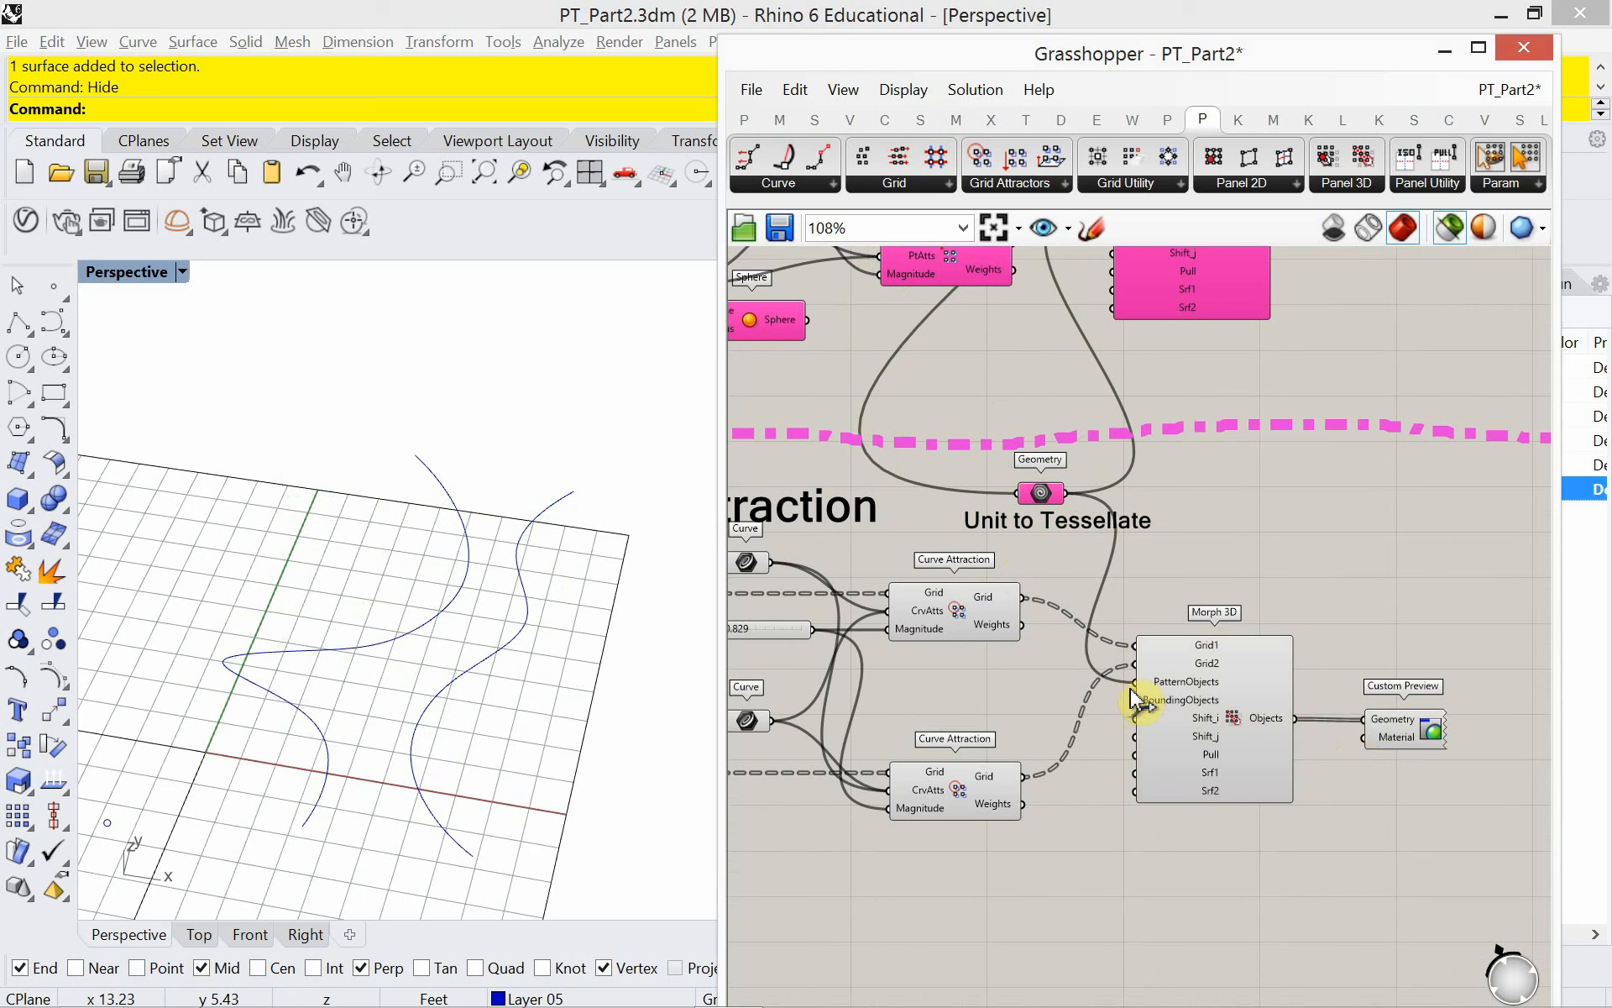
pyautogui.click(1404, 726)
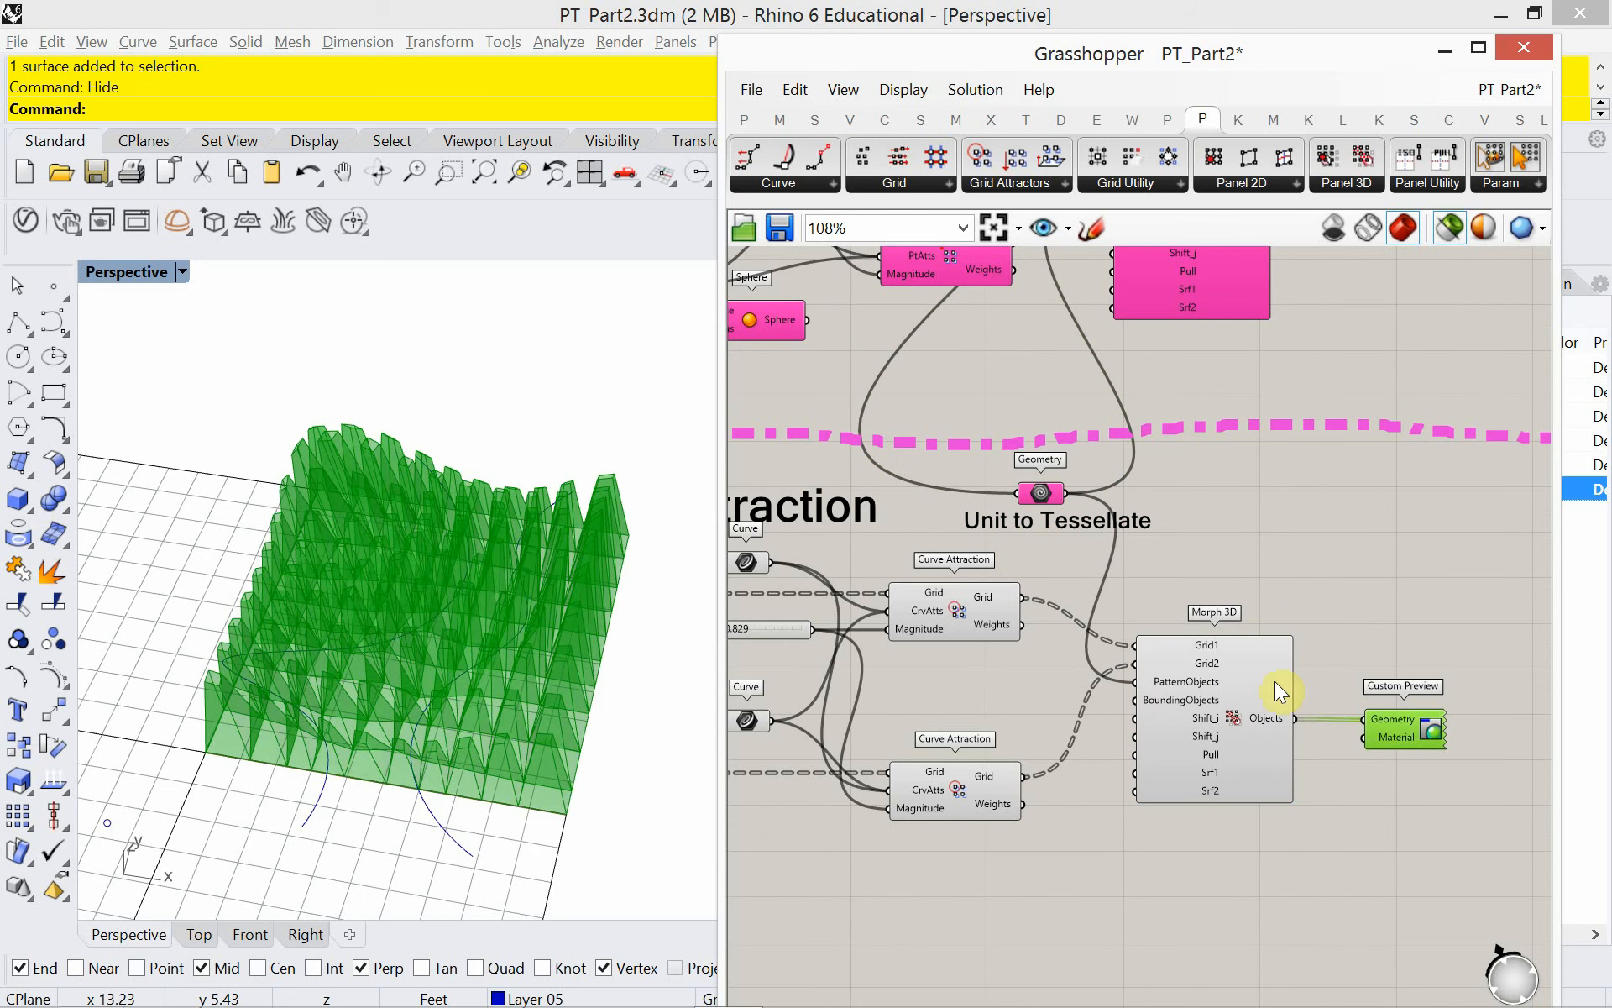
# - Turn off selected-only preview and disable the preview of every component except the Custom Preview
pyautogui.click(1449, 224)
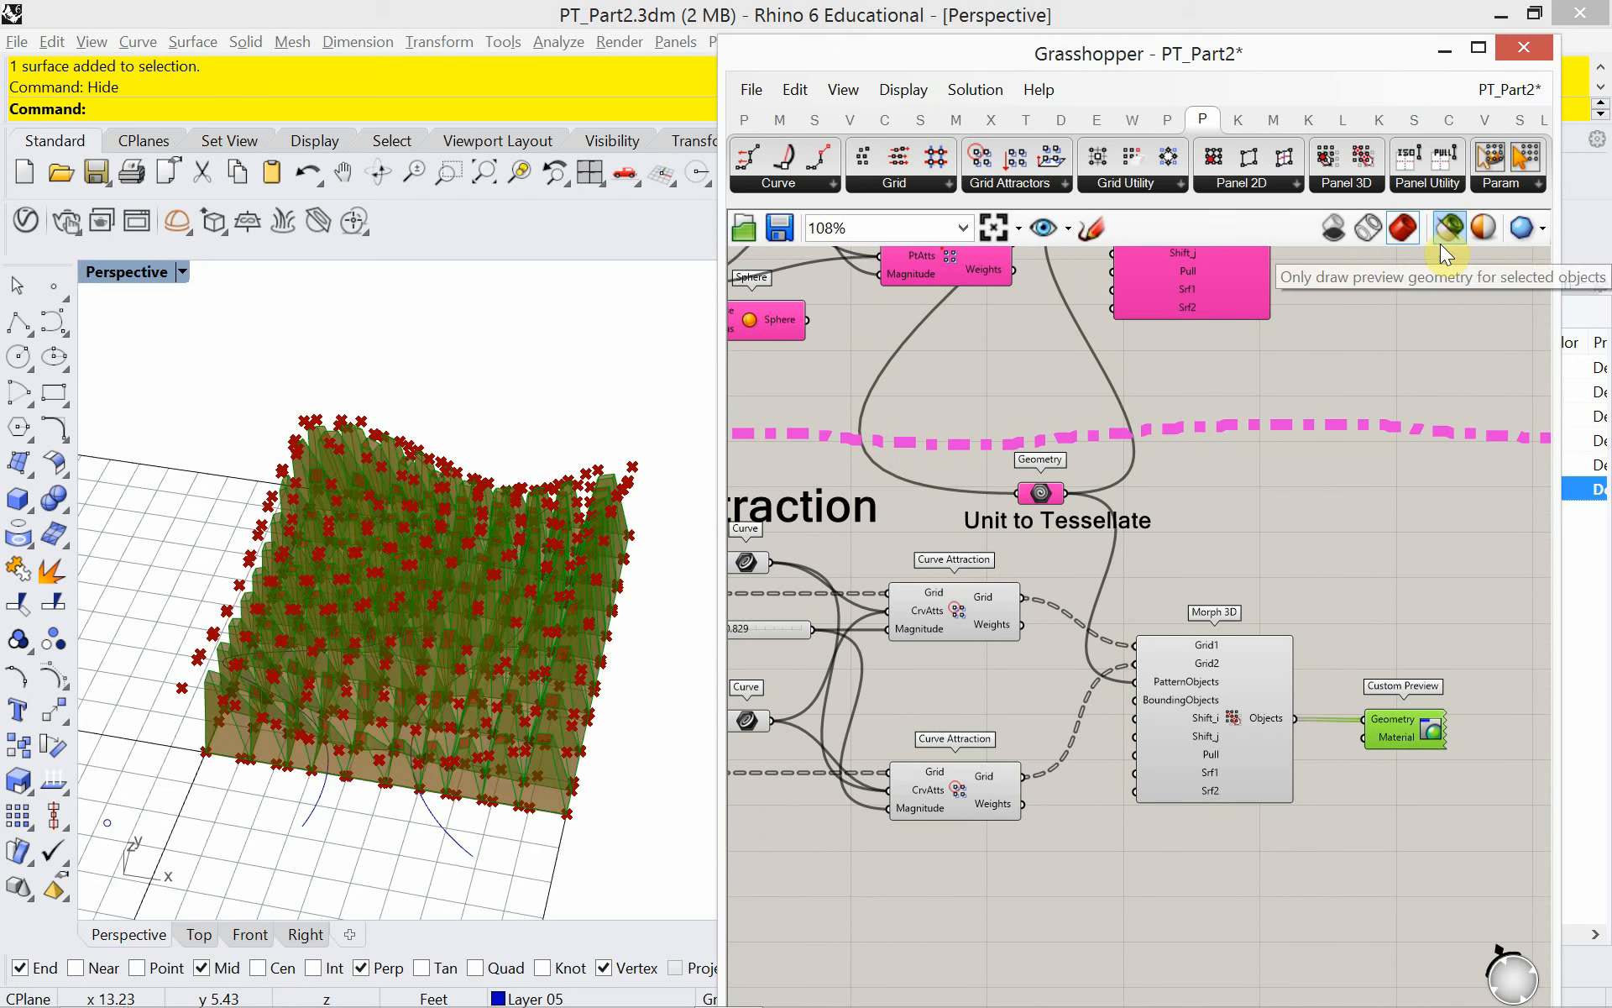
pyautogui.click(1313, 576)
pyautogui.click(1389, 727)
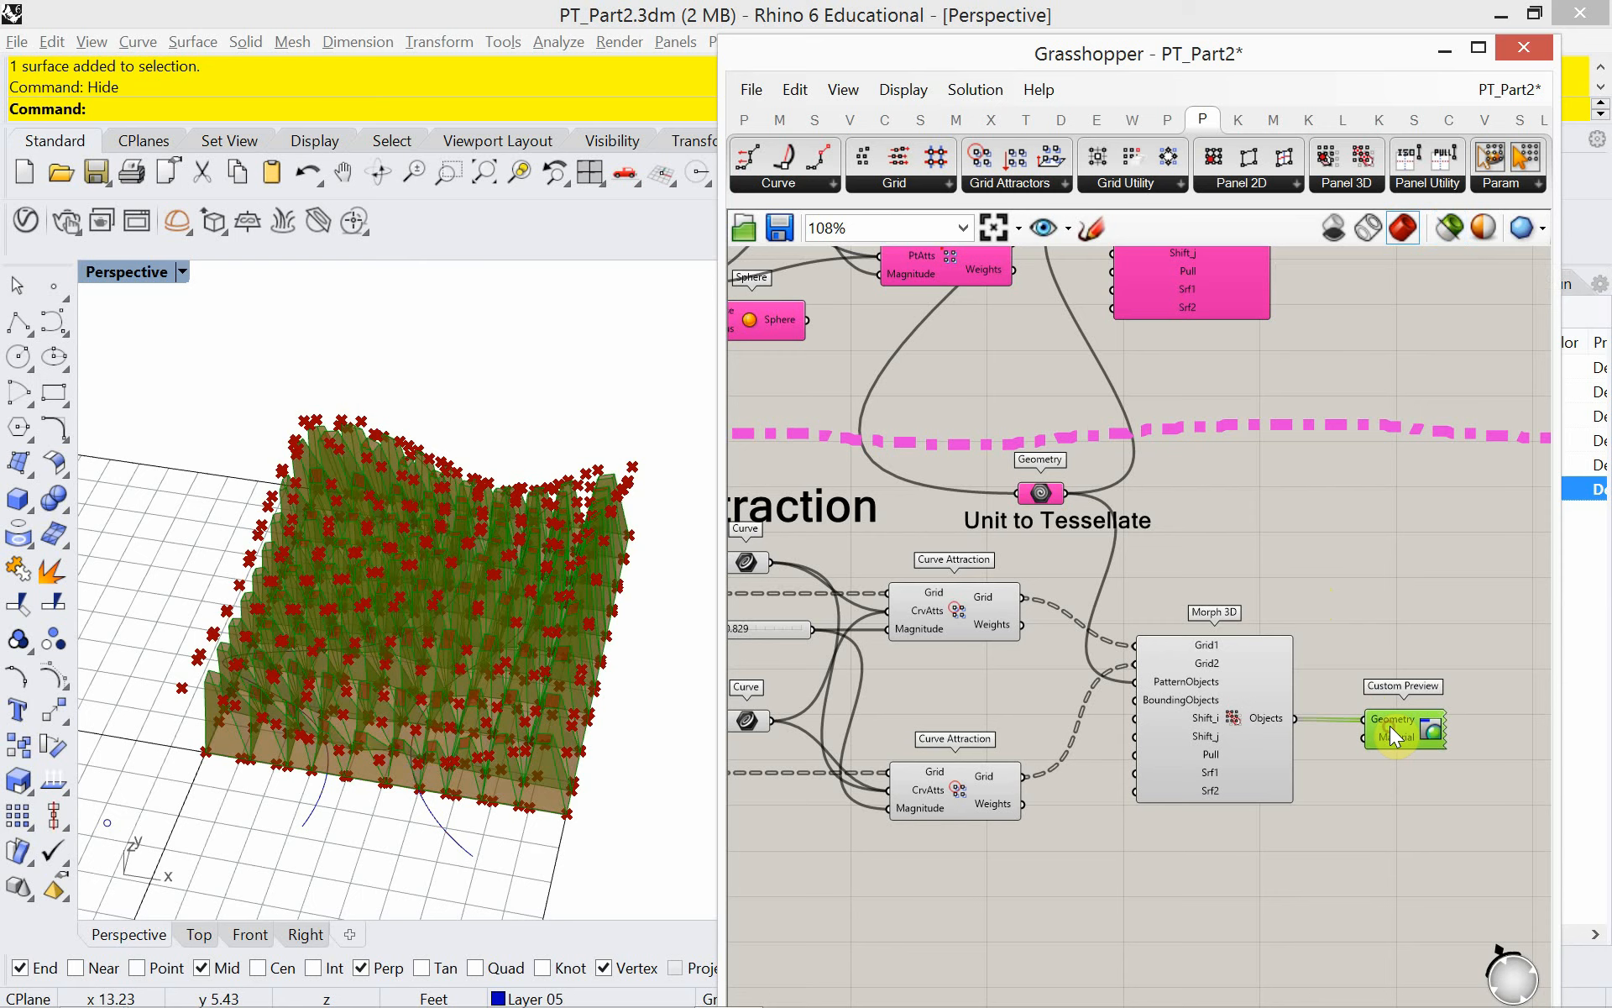
pyautogui.hotkey('ctrl', 'a')
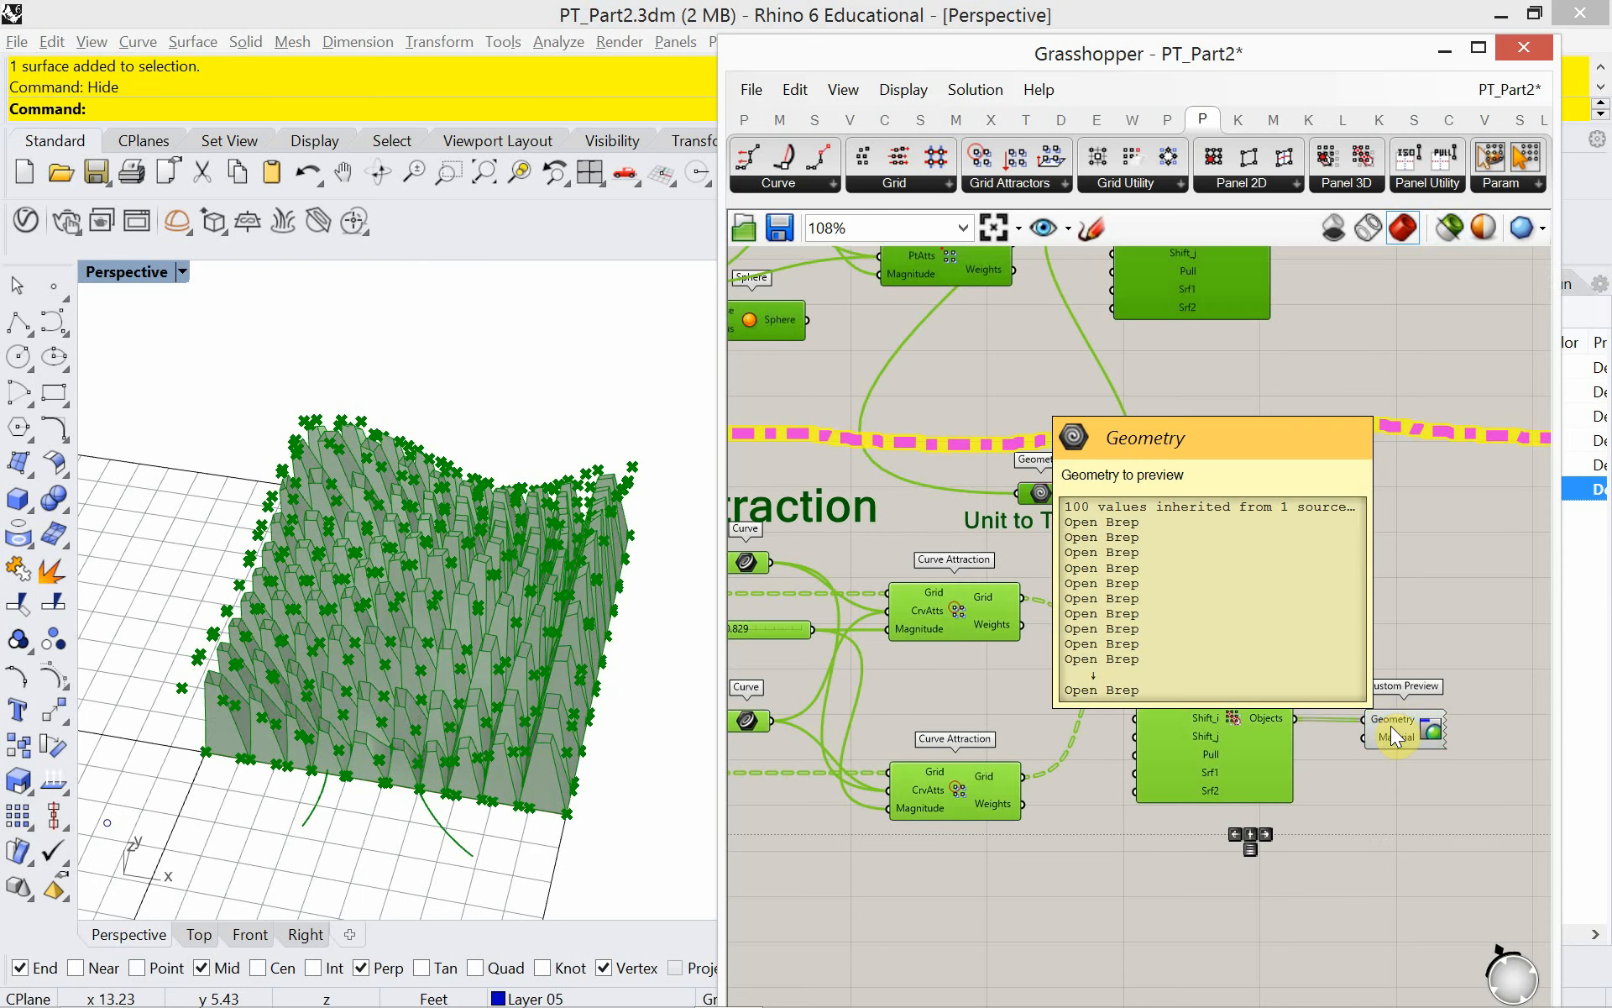
pyautogui.rightClick(1386, 814)
pyautogui.click(1460, 695)
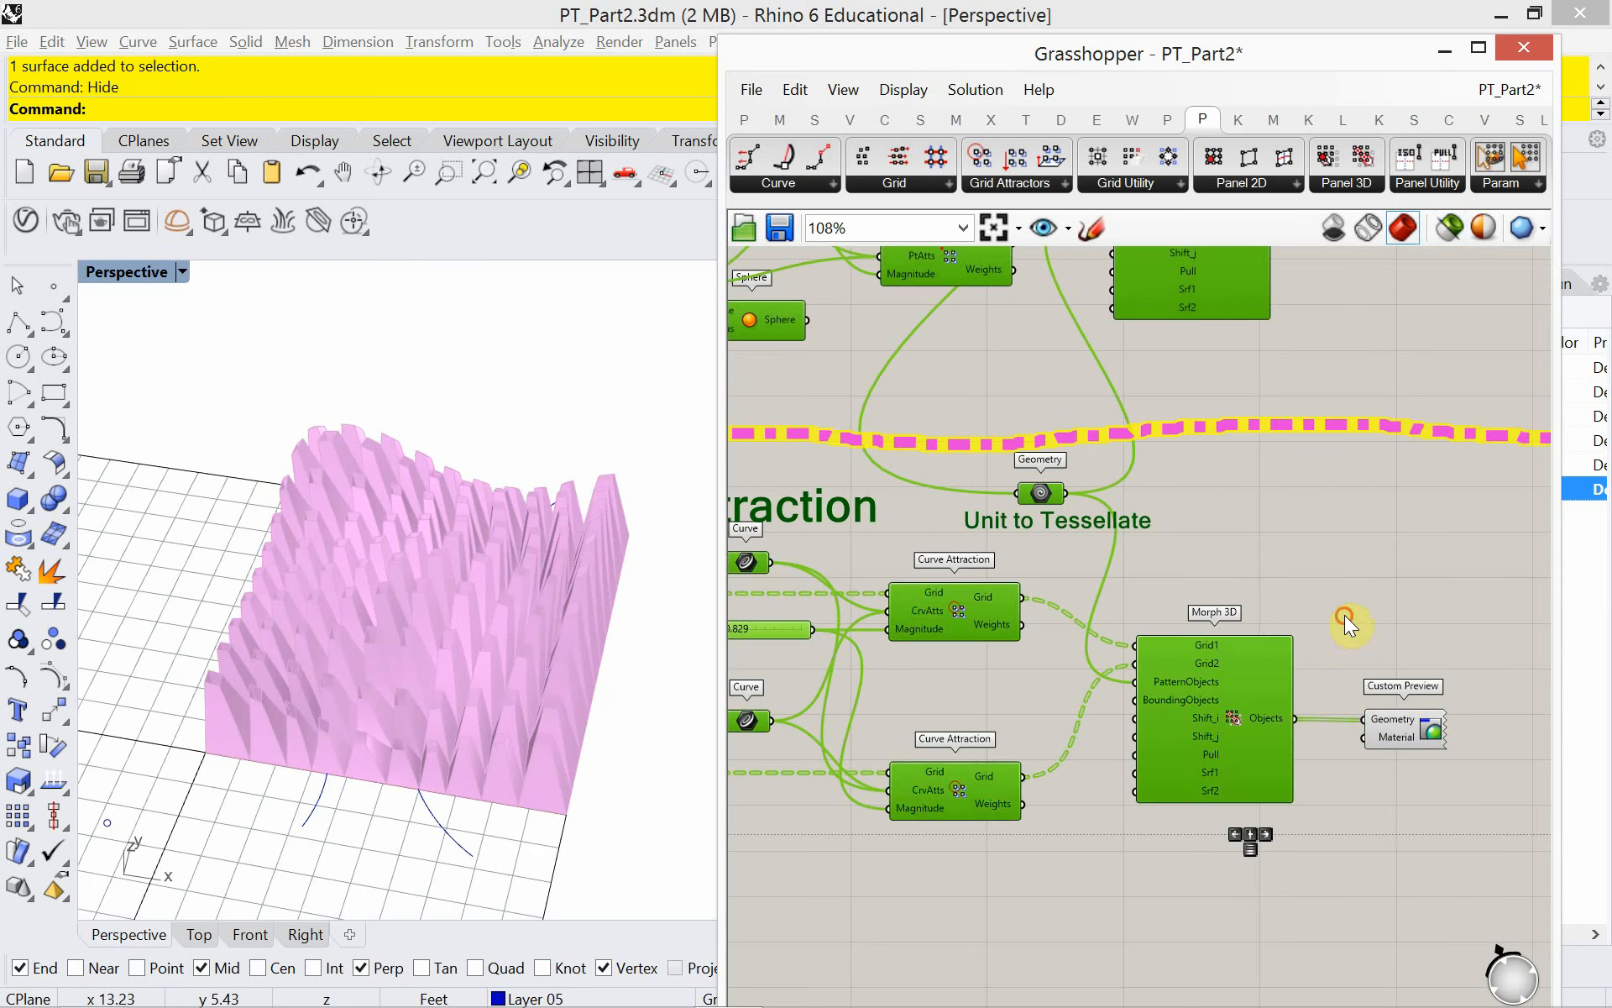
pyautogui.click(1343, 616)
# - Set the Magnitude slider shared by the two Curve Attraction components to 0.546
pyautogui.moveTo(678, 625); pyautogui.dragTo(529, 705, button='right')
pyautogui.scroll(-2, 405, 629)
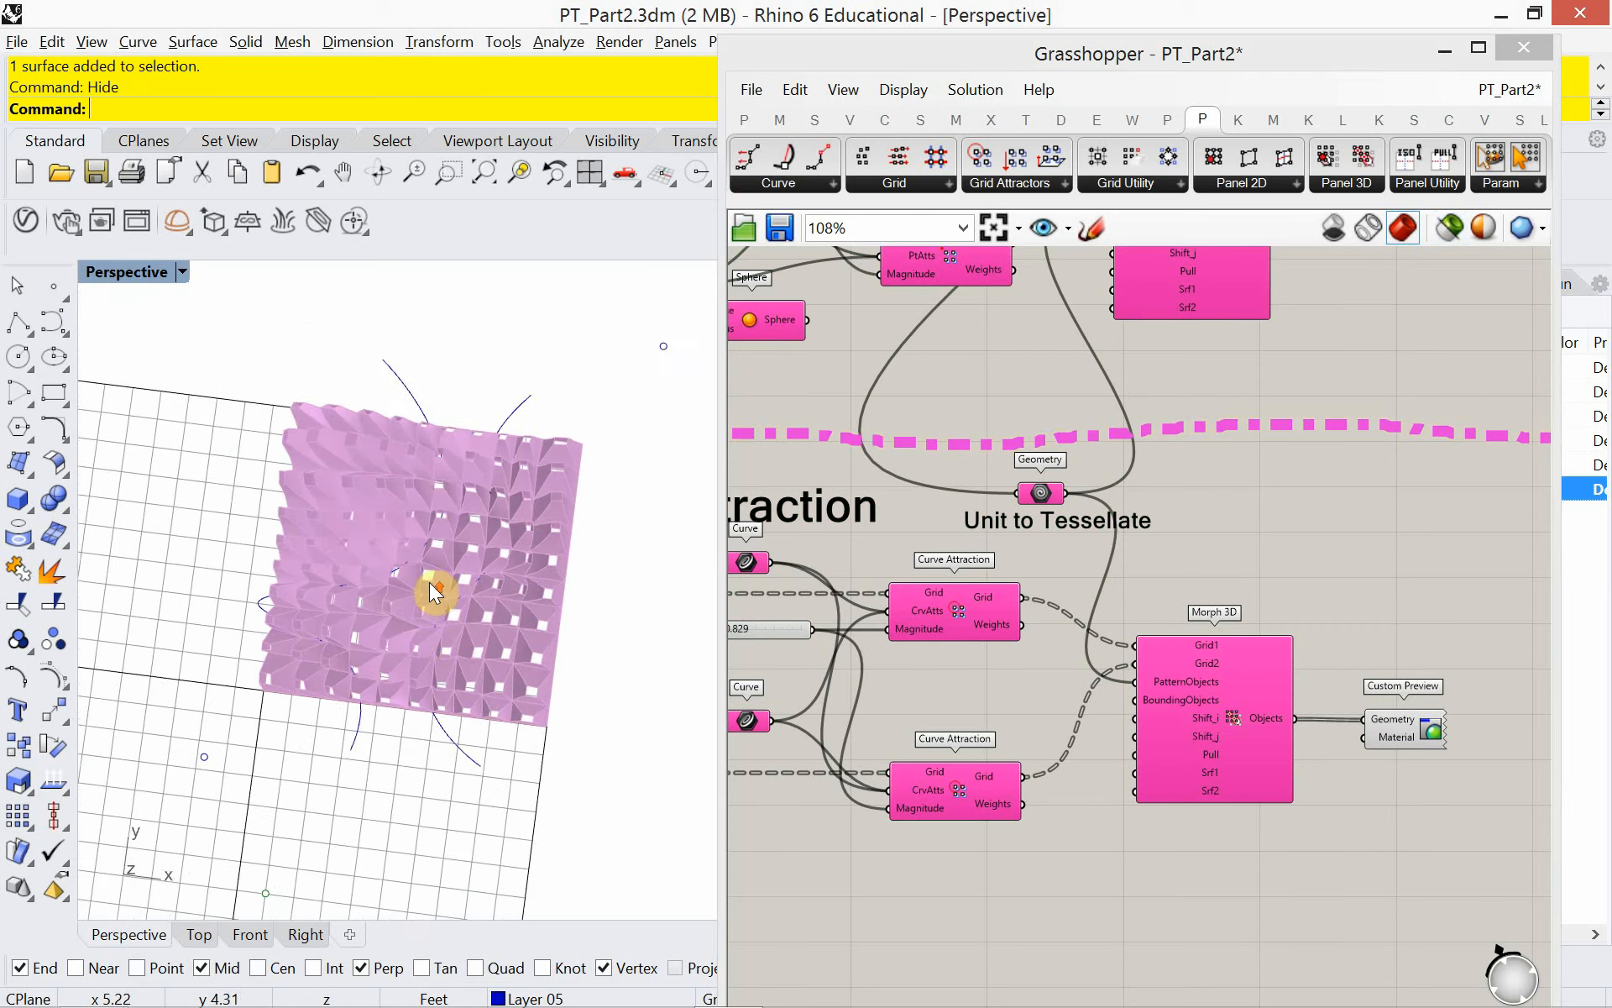
pyautogui.scroll(4, 430, 583)
pyautogui.moveTo(909, 705); pyautogui.dragTo(1213, 709, button='right')
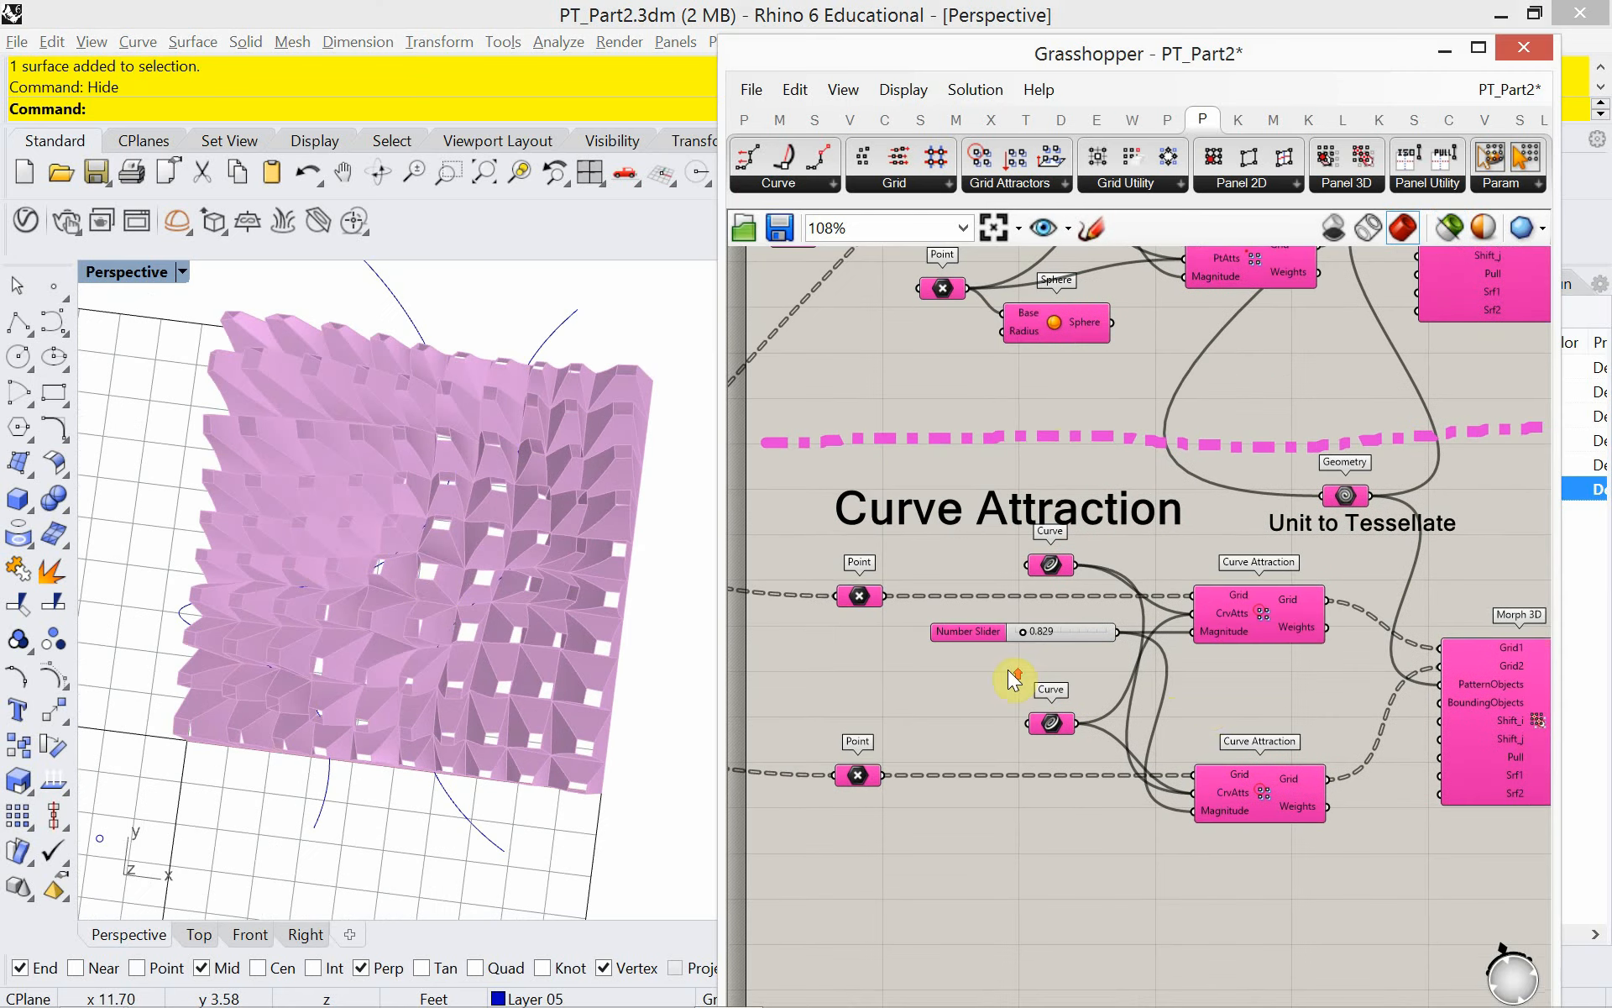
pyautogui.scroll(4, 1030, 638)
pyautogui.moveTo(1039, 620)
pyautogui.mouseDown()
pyautogui.moveTo(1069, 616)
pyautogui.moveTo(1024, 621)
pyautogui.moveTo(1038, 622)
pyautogui.mouseUp()
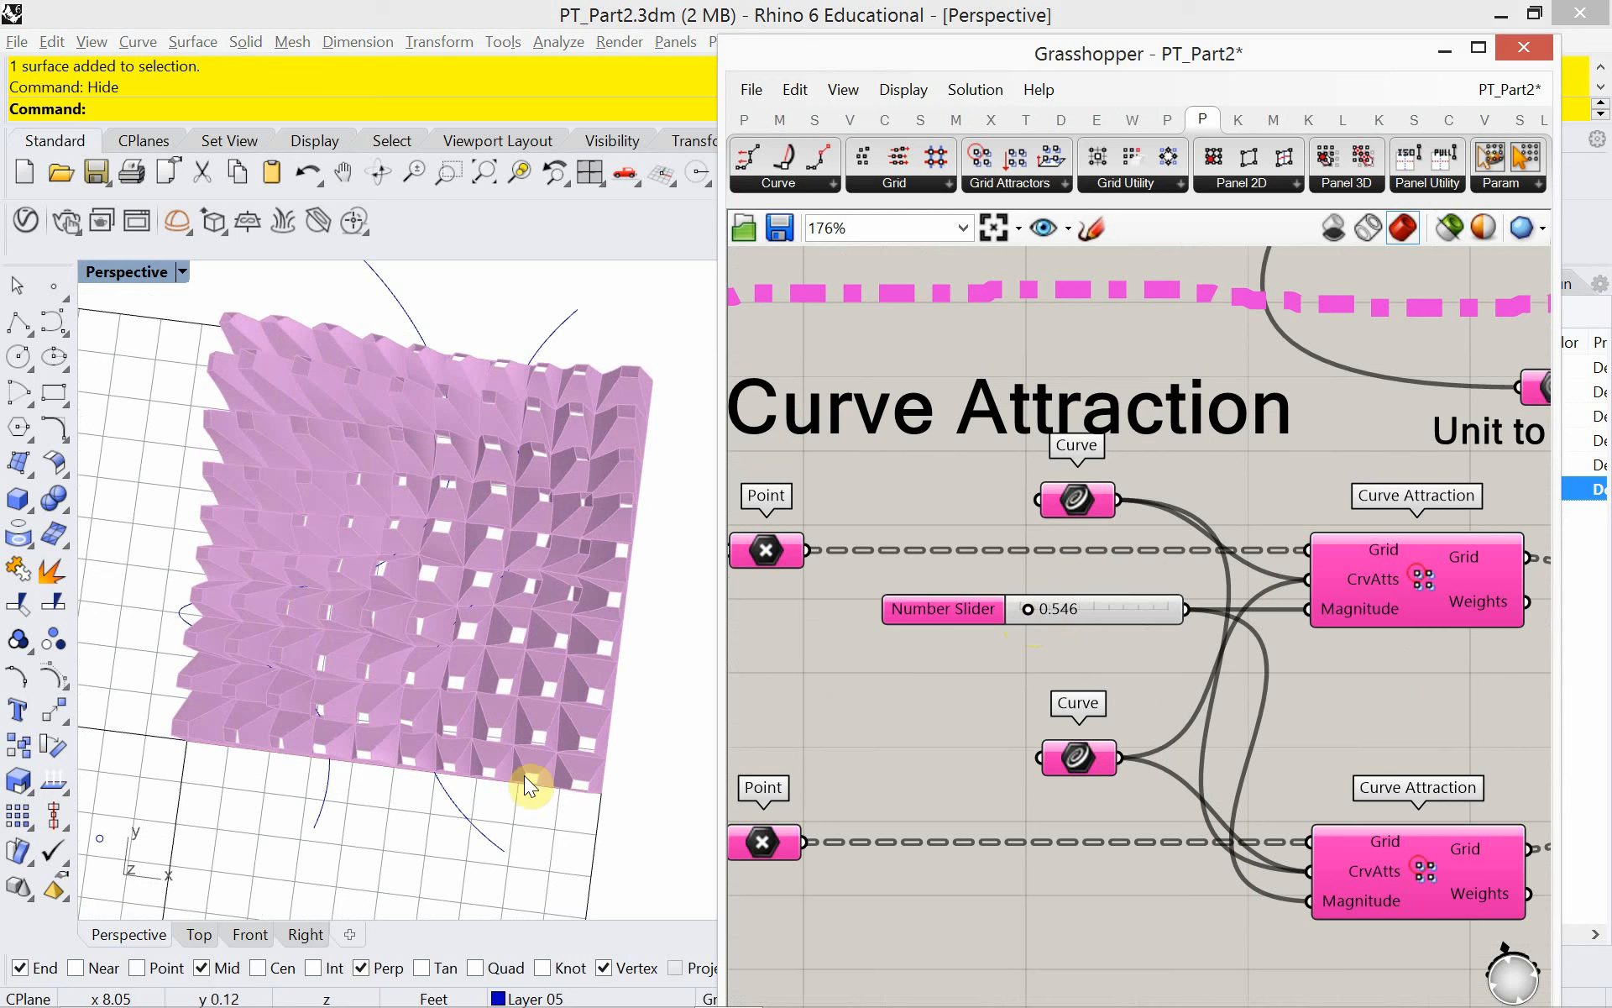
# - Select the S-shaped attractor curve near the lower edge of the tessellation in the Perspective viewport
pyautogui.click(473, 826)
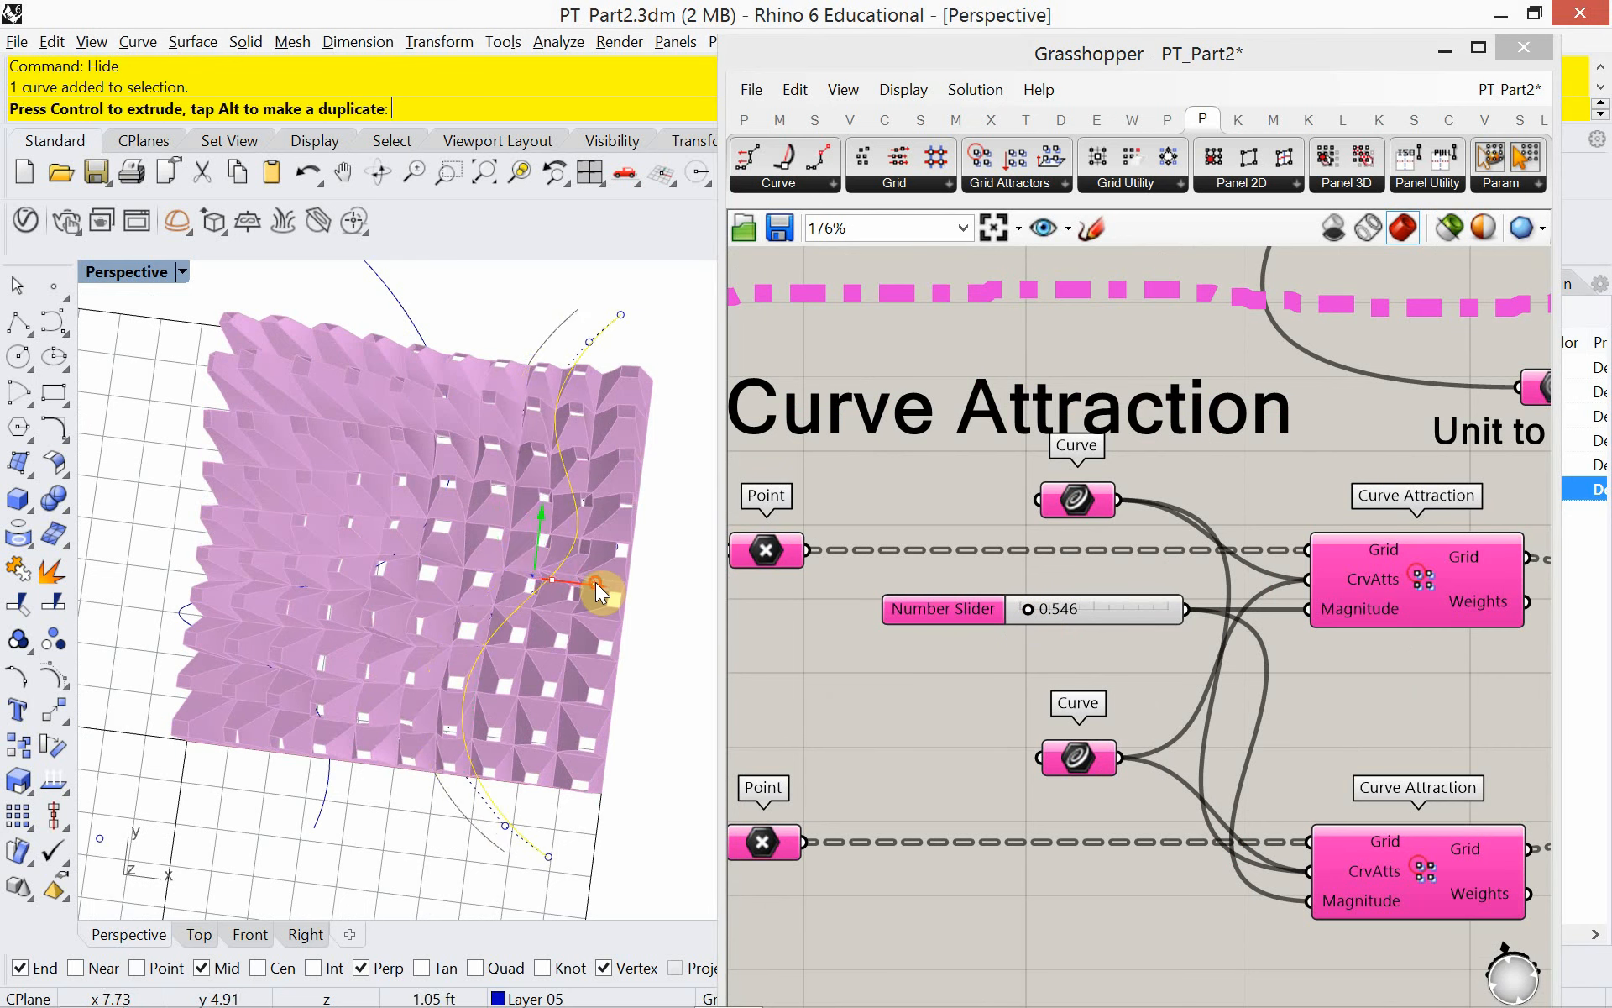
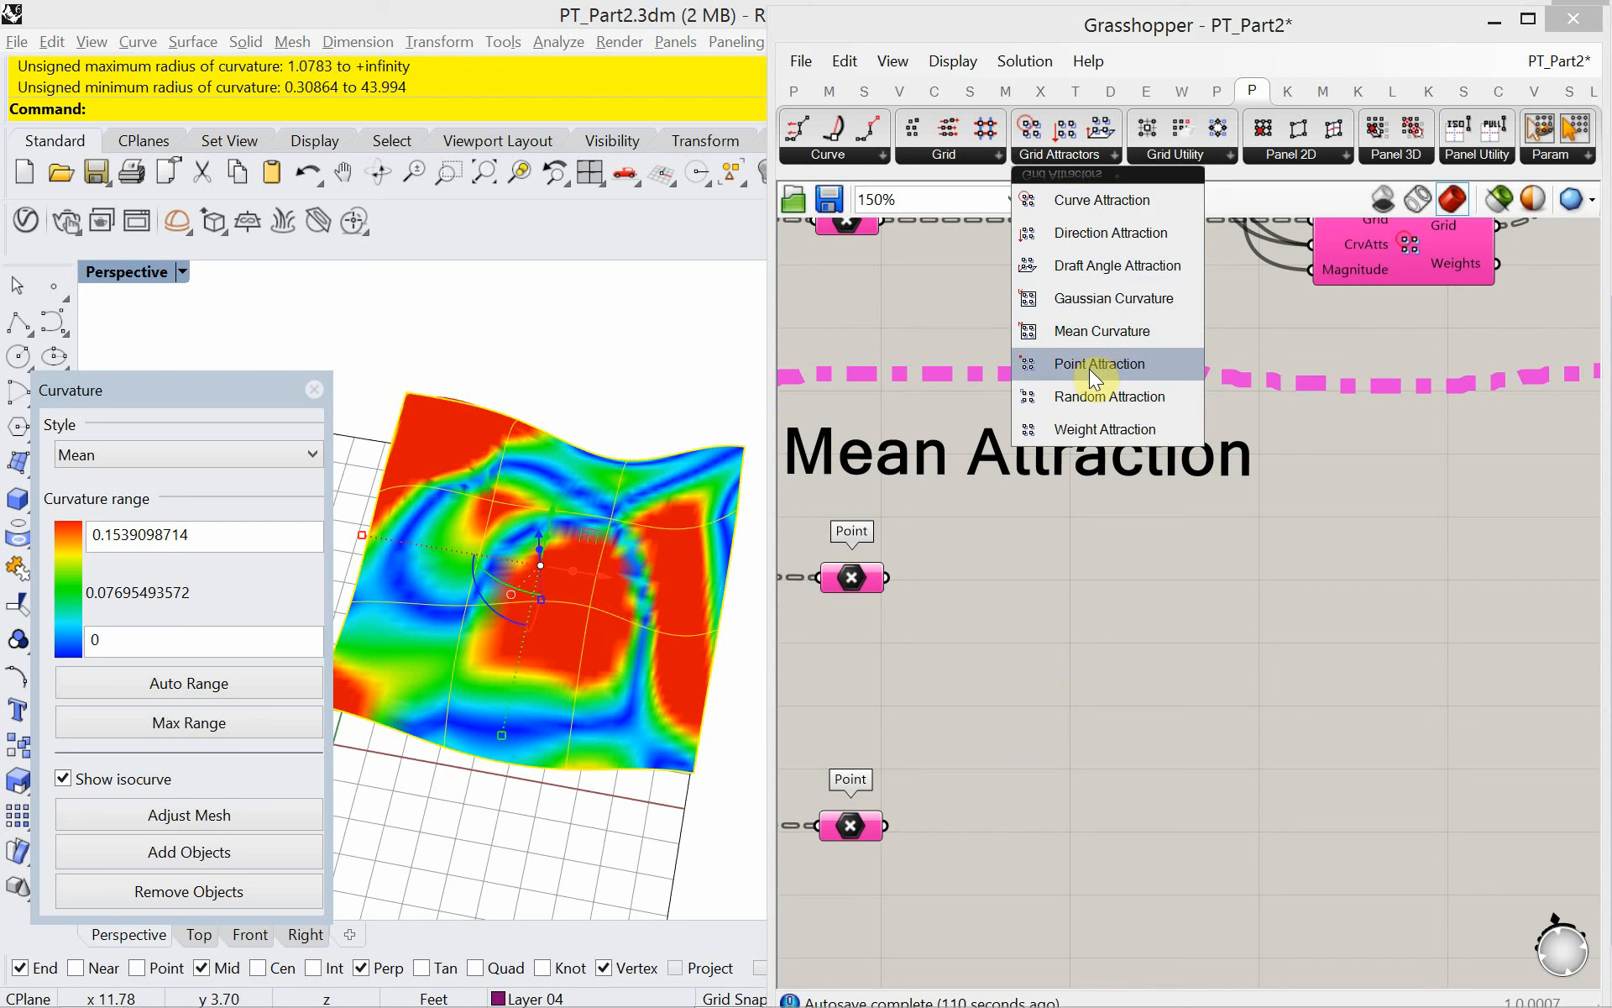
# - Add a Mean Curvature component under the Mean Attraction heading and connect the upper Point parameter to its Grid input
pyautogui.moveTo(1094, 340); pyautogui.dragTo(1117, 623)
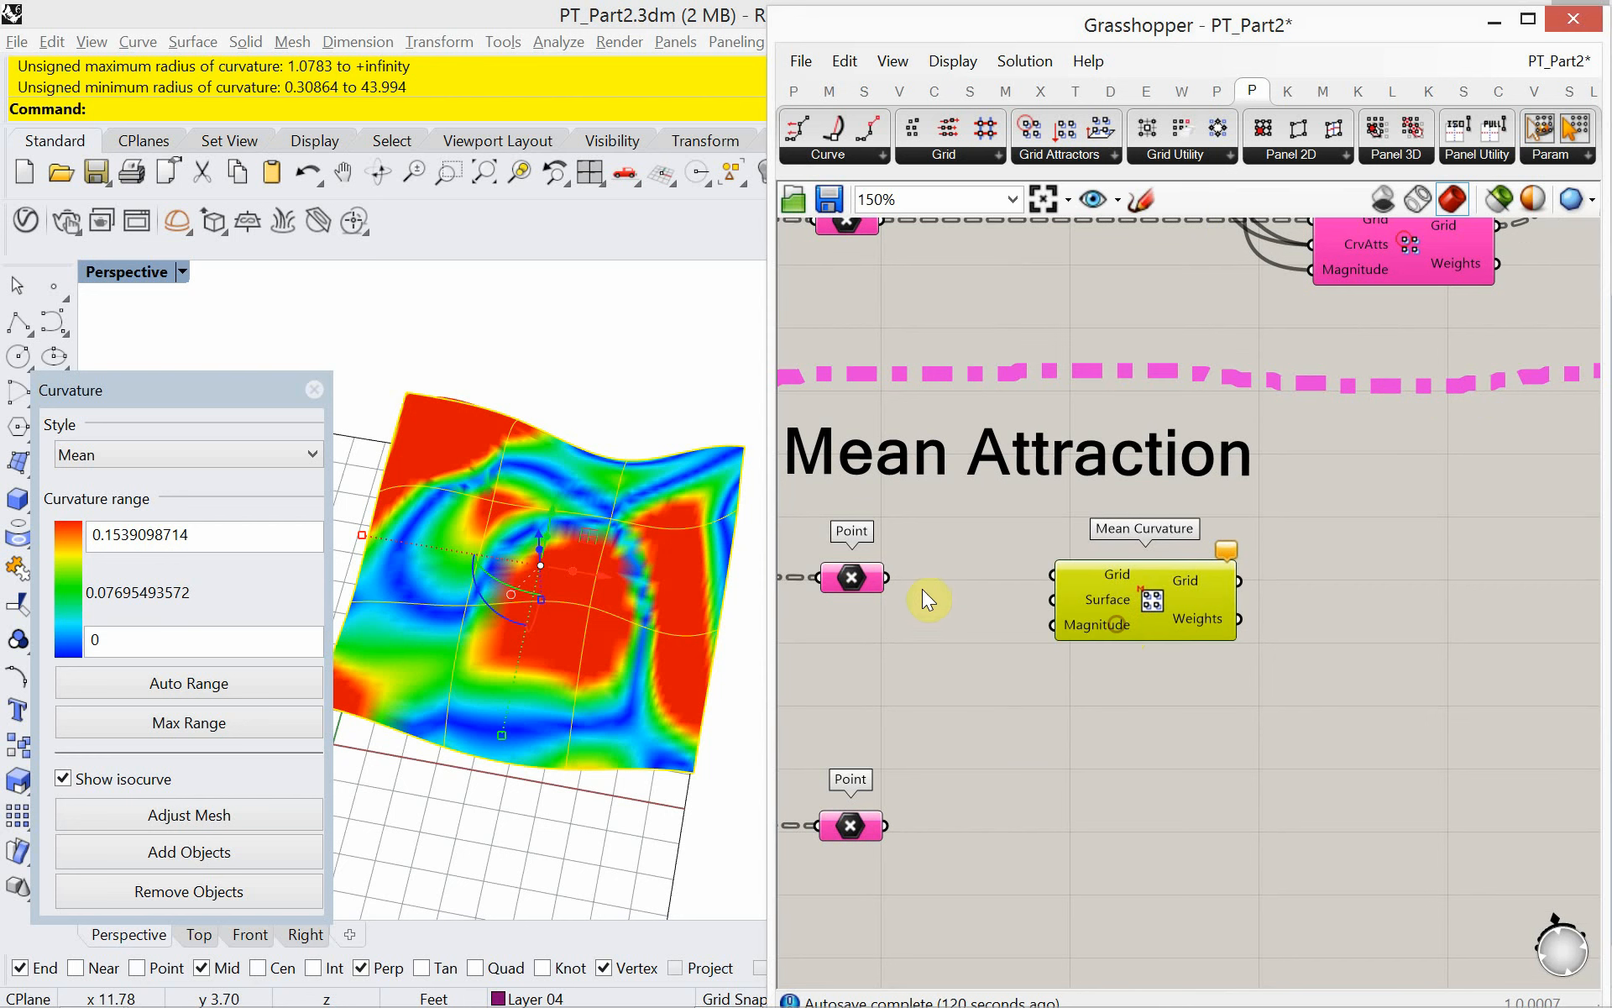
pyautogui.moveTo(887, 577); pyautogui.dragTo(1051, 576)
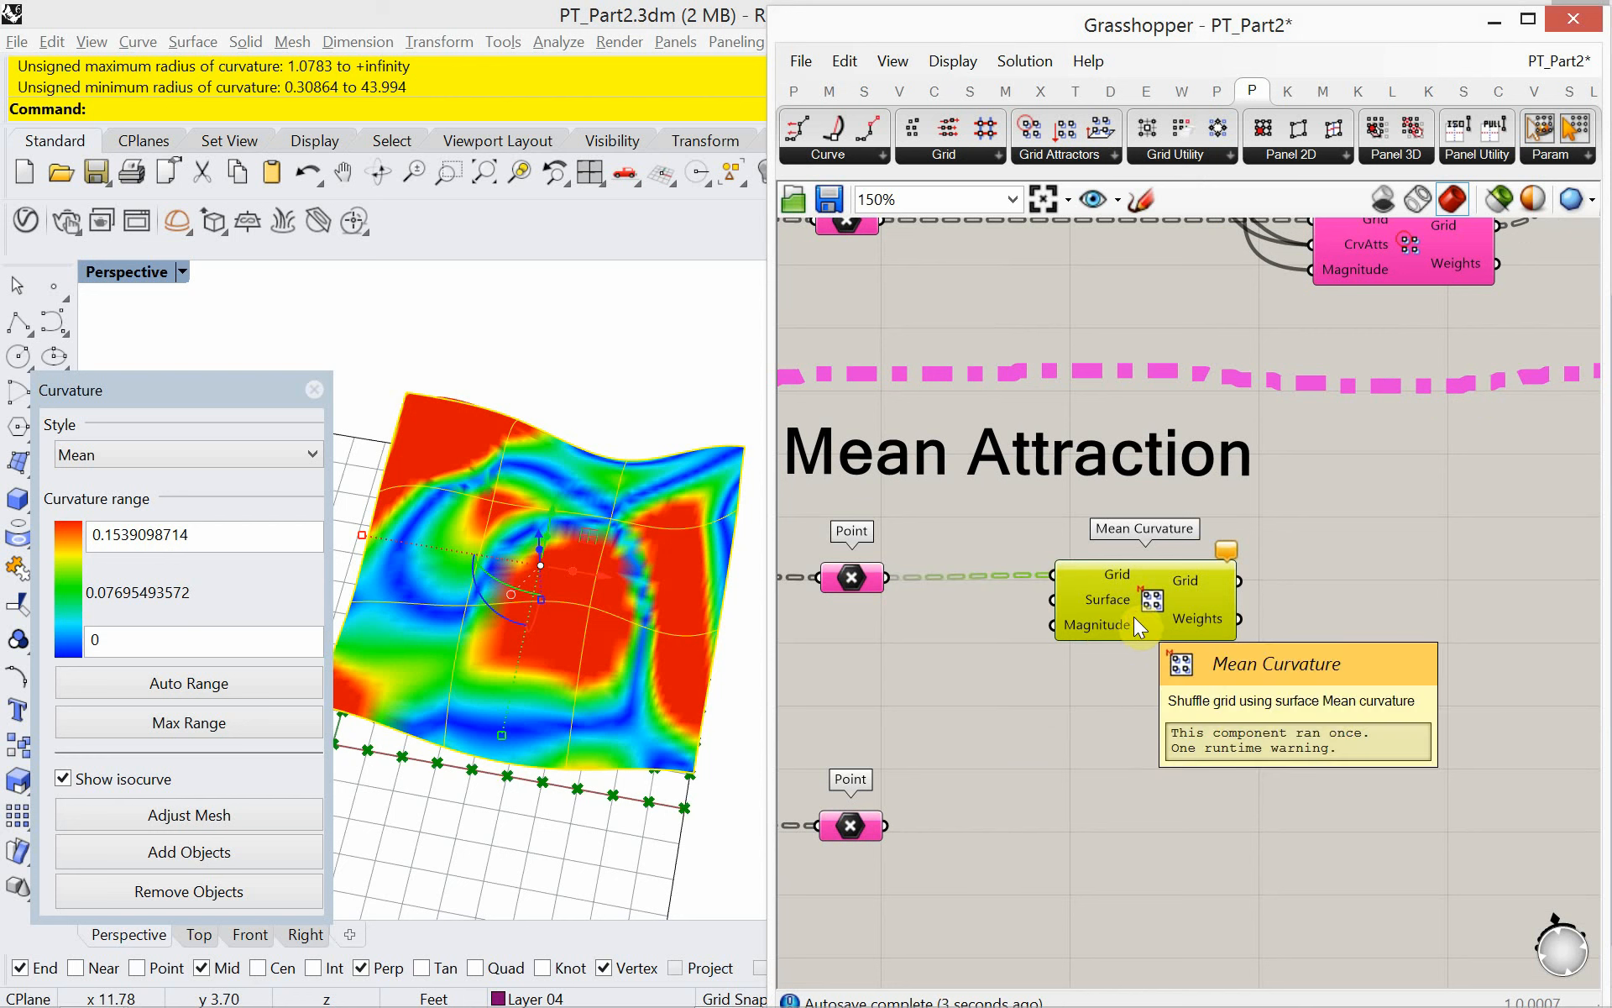
pyautogui.moveTo(1136, 617); pyautogui.dragTo(1184, 622)
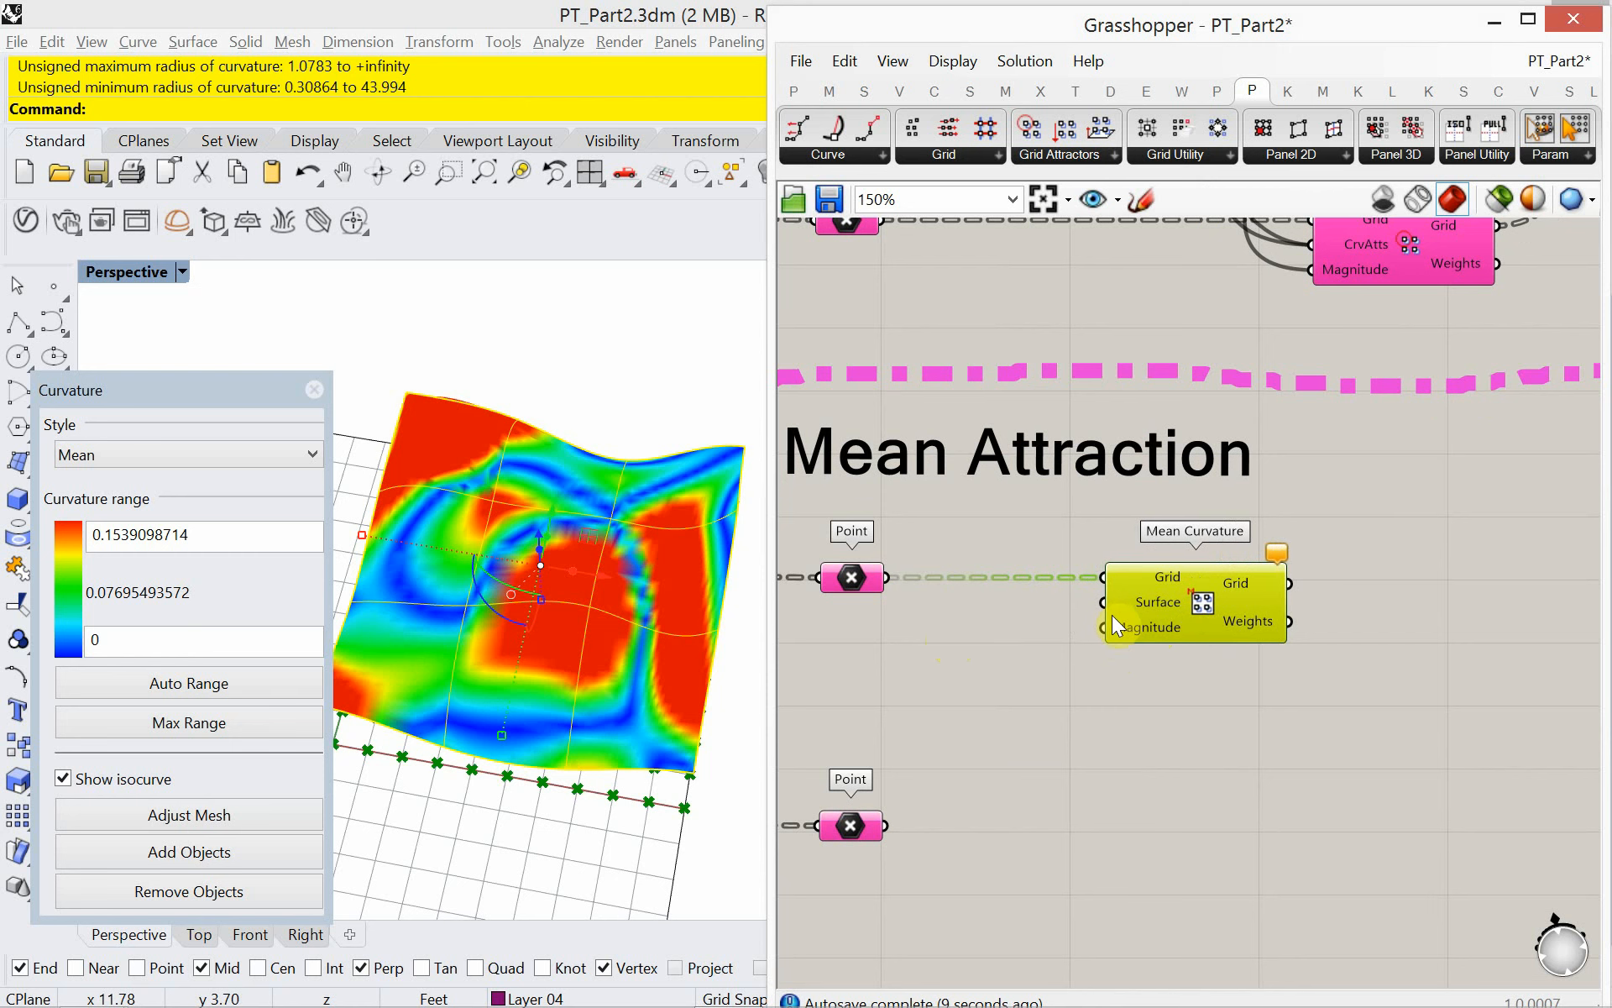
# - Select the lower Surface parameter at the start of the definition and preview only selected objects to check which surface it references
pyautogui.scroll(-3, 1122, 608)
pyautogui.moveTo(1051, 566); pyautogui.dragTo(1111, 763, button='right')
pyautogui.moveTo(1011, 498); pyautogui.dragTo(1027, 756, button='right')
pyautogui.moveTo(980, 466); pyautogui.dragTo(1012, 751, button='right')
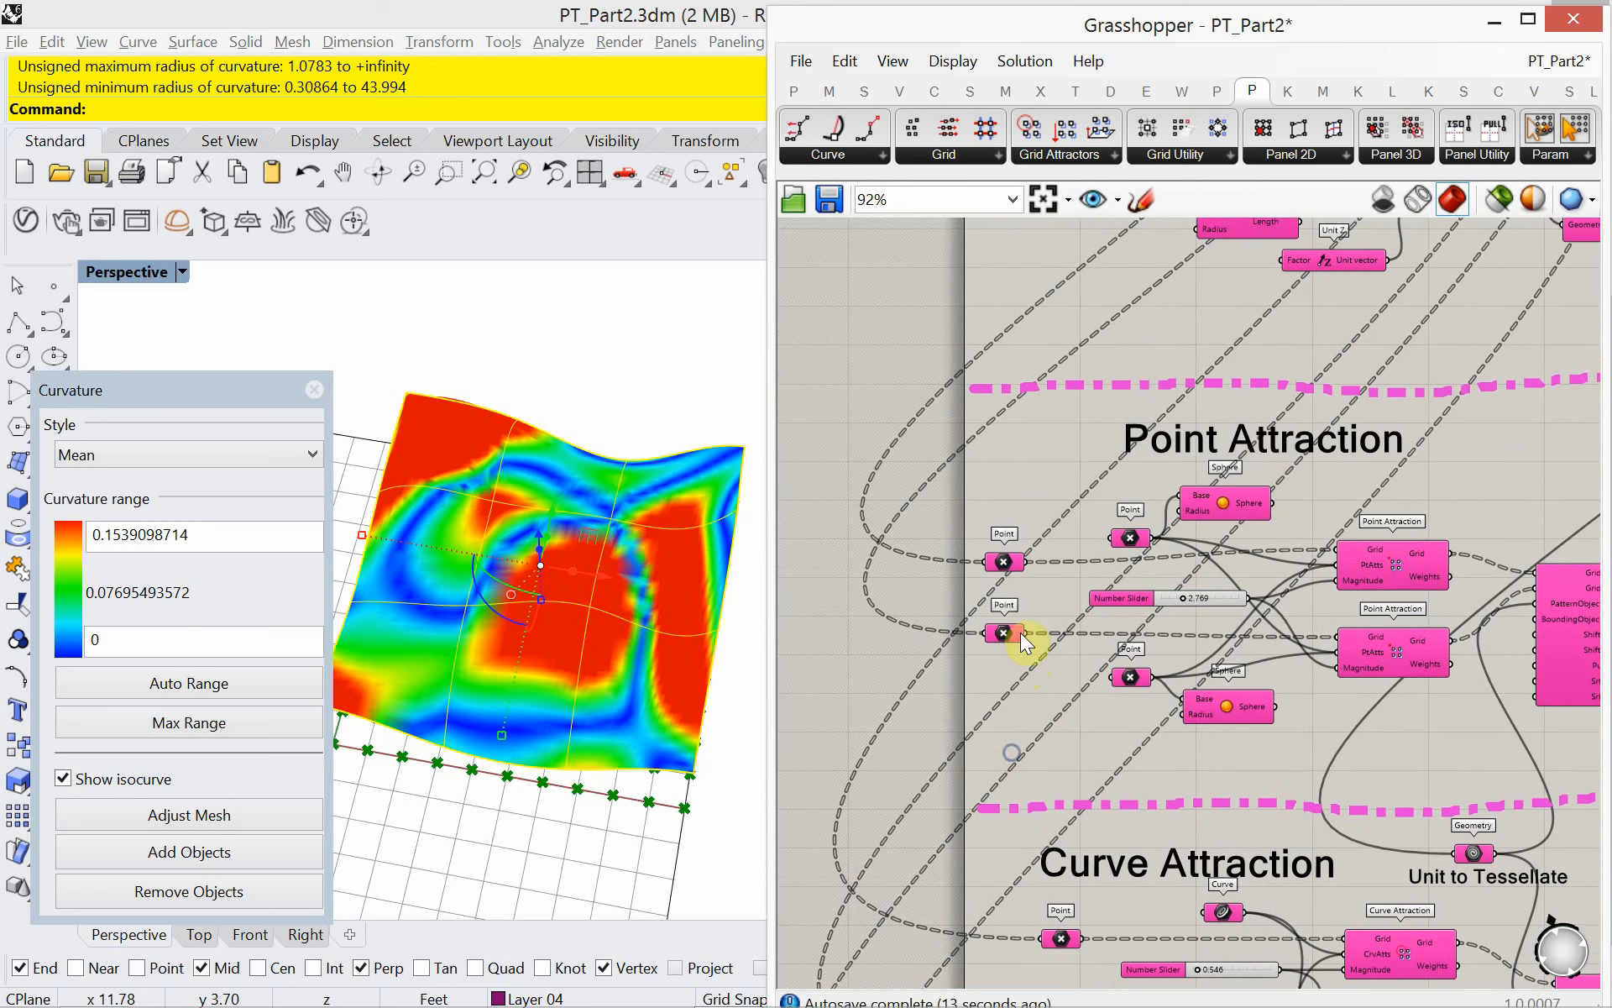
pyautogui.moveTo(1037, 451); pyautogui.dragTo(1030, 753, button='right')
pyautogui.moveTo(1088, 459); pyautogui.dragTo(1062, 730, button='right')
pyautogui.scroll(5, 1060, 420)
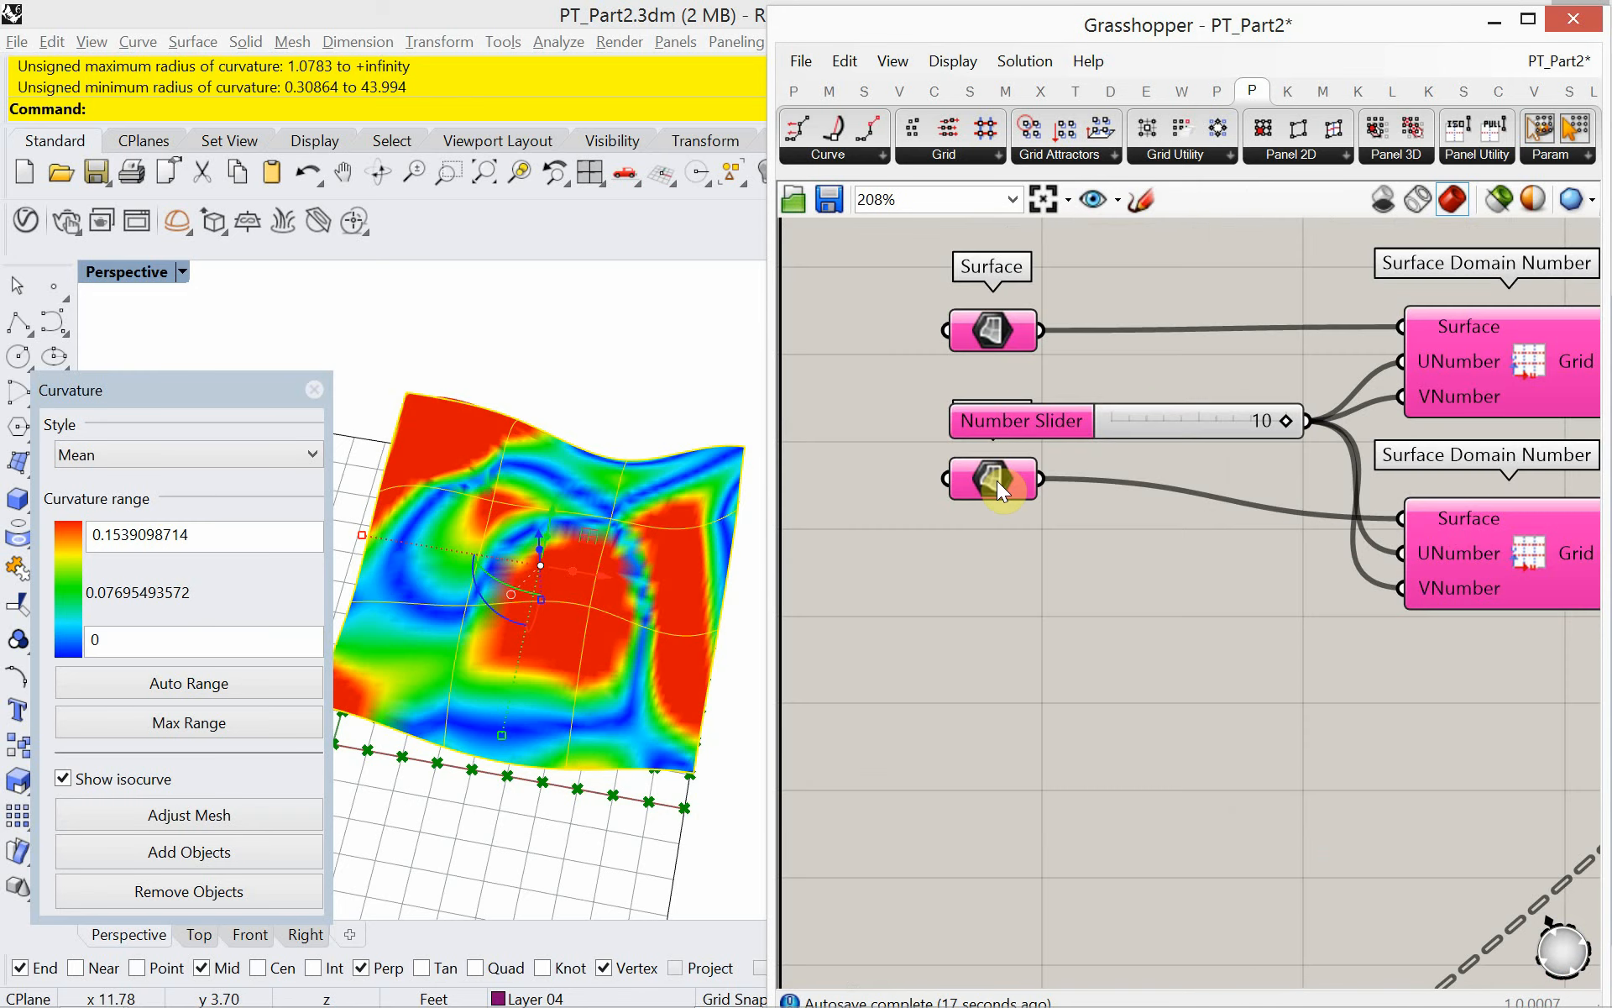
pyautogui.click(996, 480)
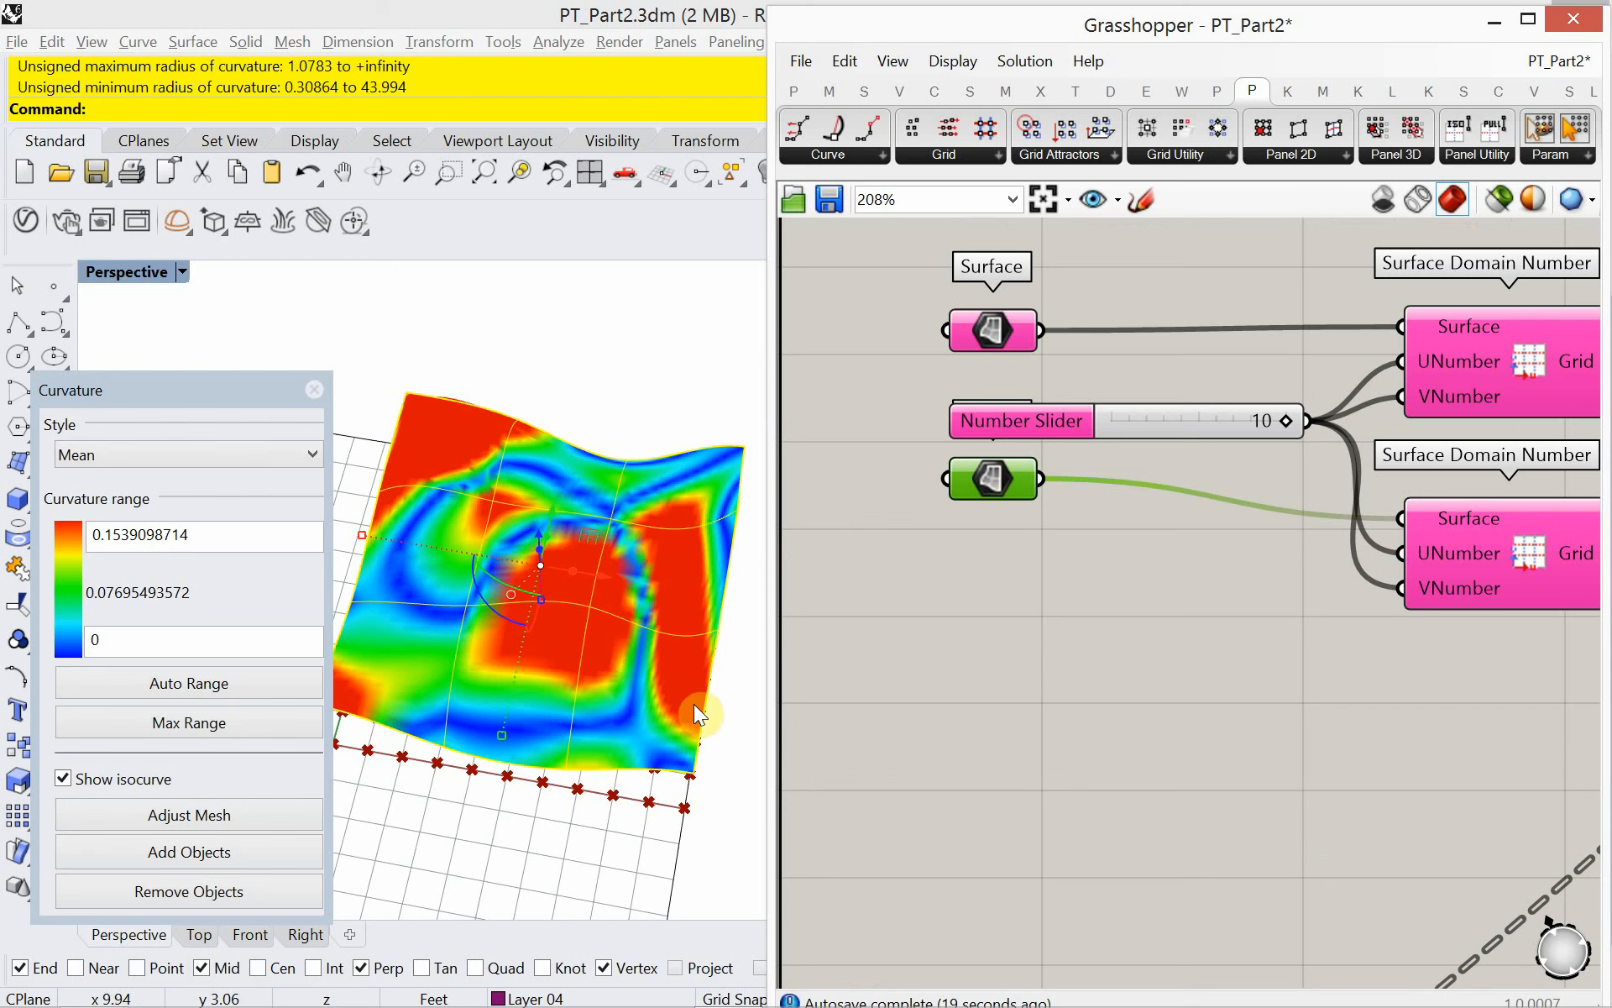
pyautogui.click(1488, 200)
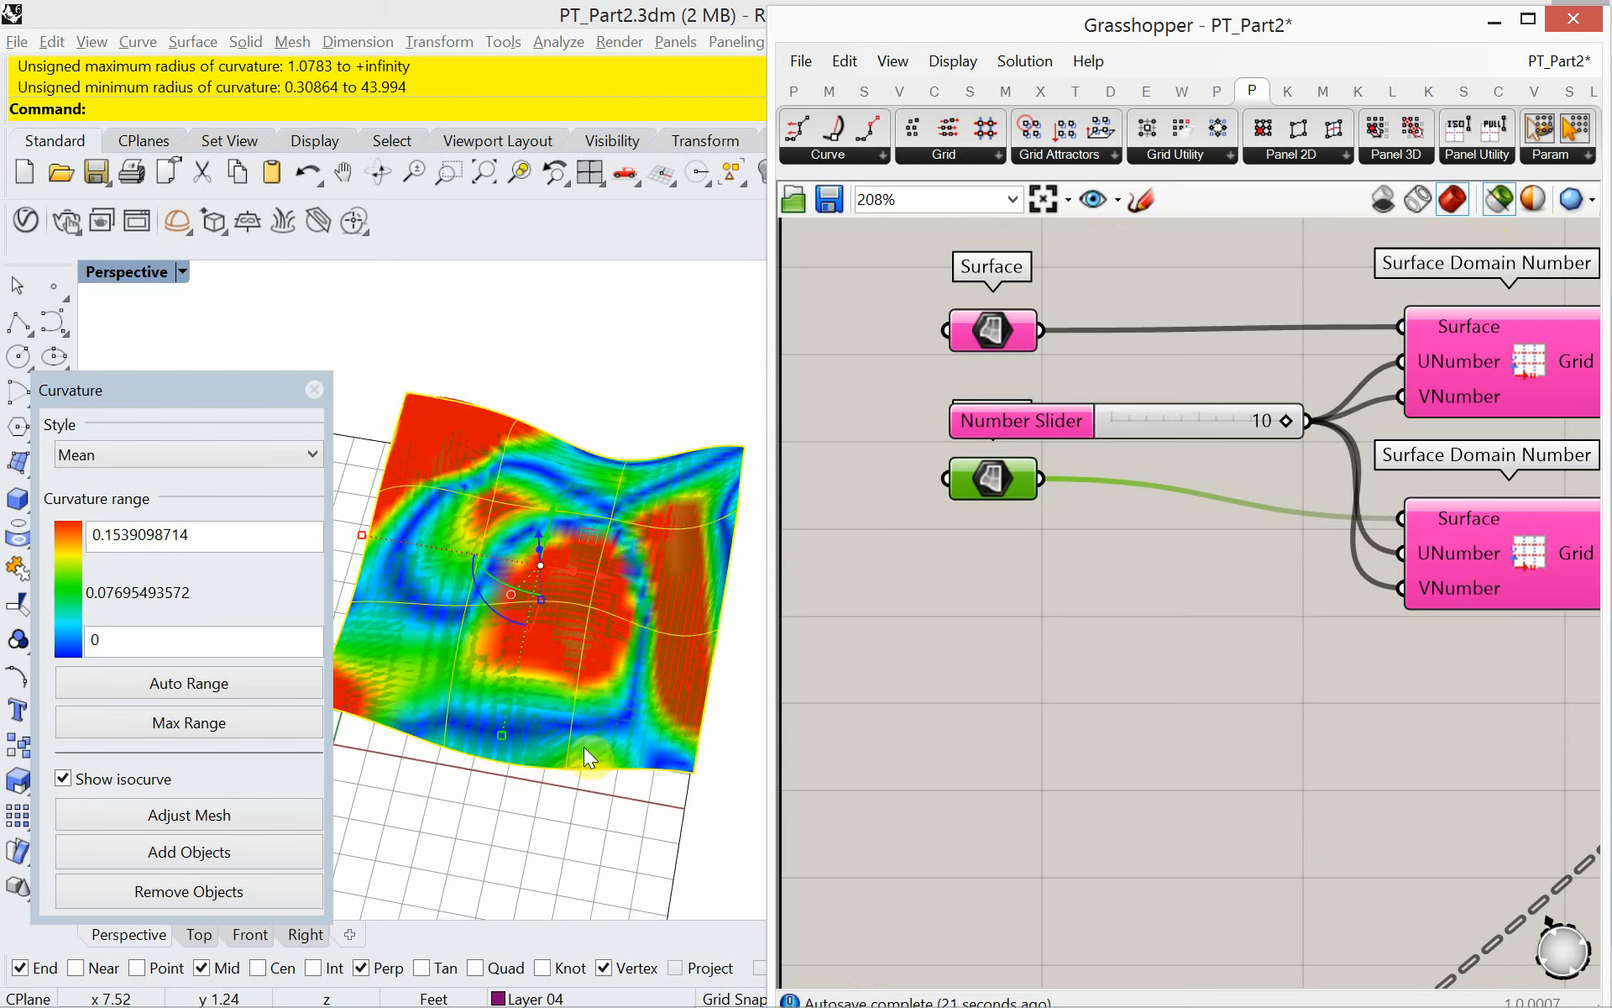
pyautogui.moveTo(583, 748); pyautogui.dragTo(520, 546, button='right')
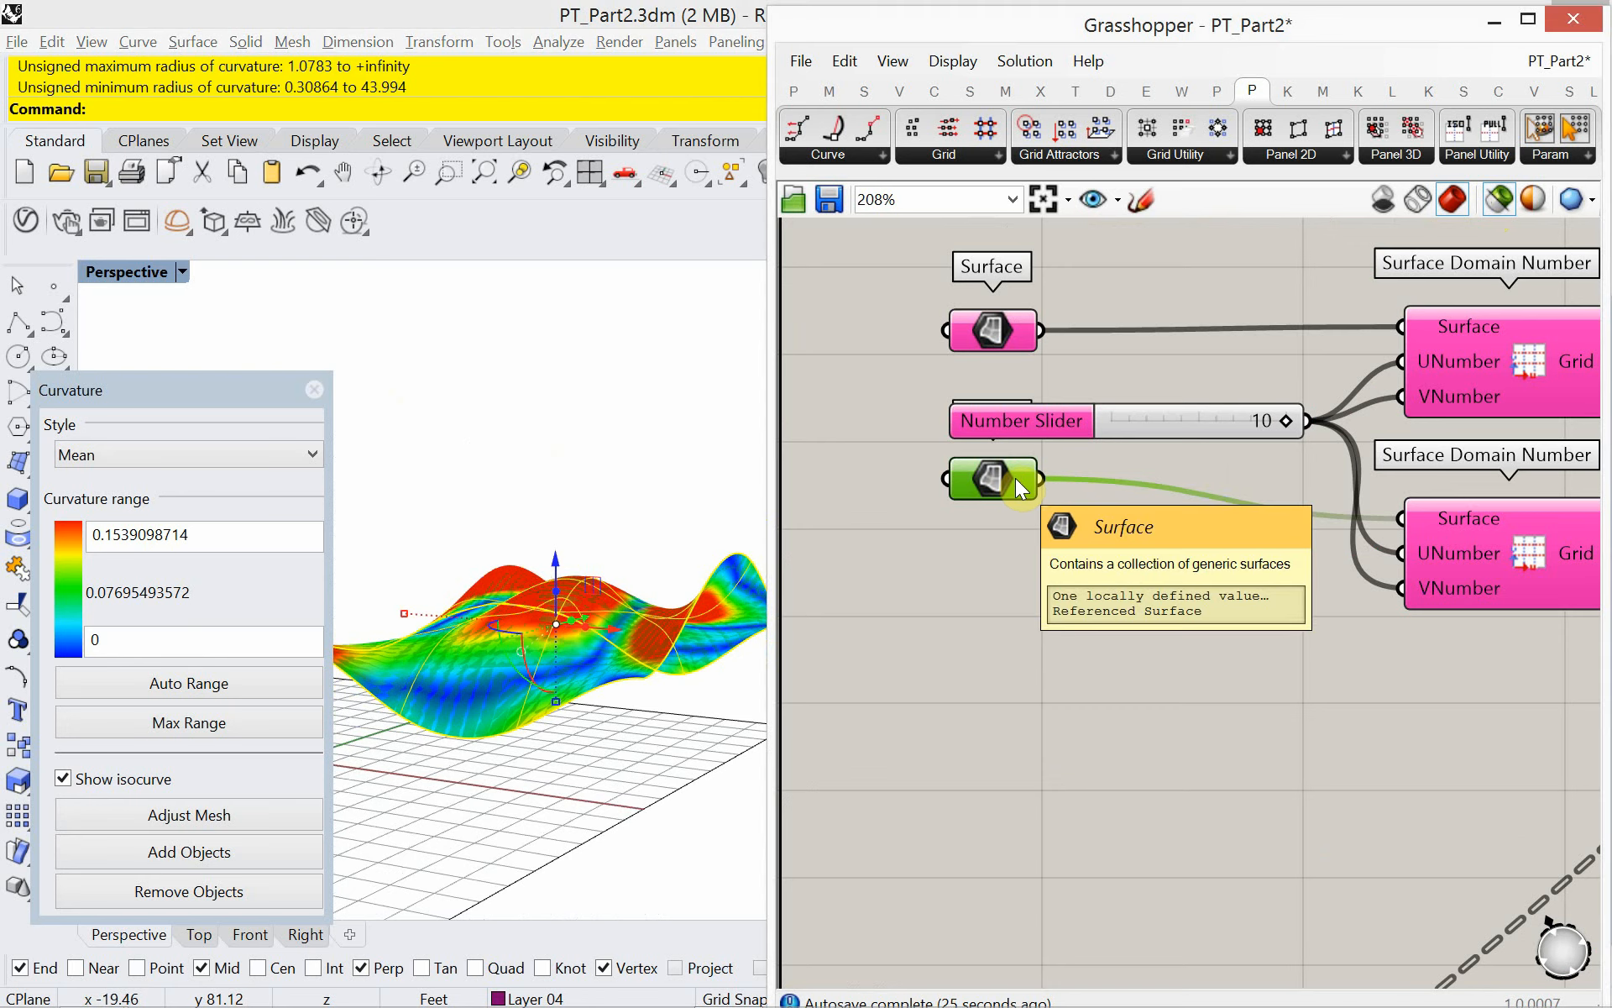
# - Duplicate the lower Surface parameter, place the copy between the two Mean Attraction Point parameters, and connect it to Mean Curvature's Surface input
pyautogui.hotkey('ctrl', 'c')
pyautogui.hotkey('ctrl', 'v')
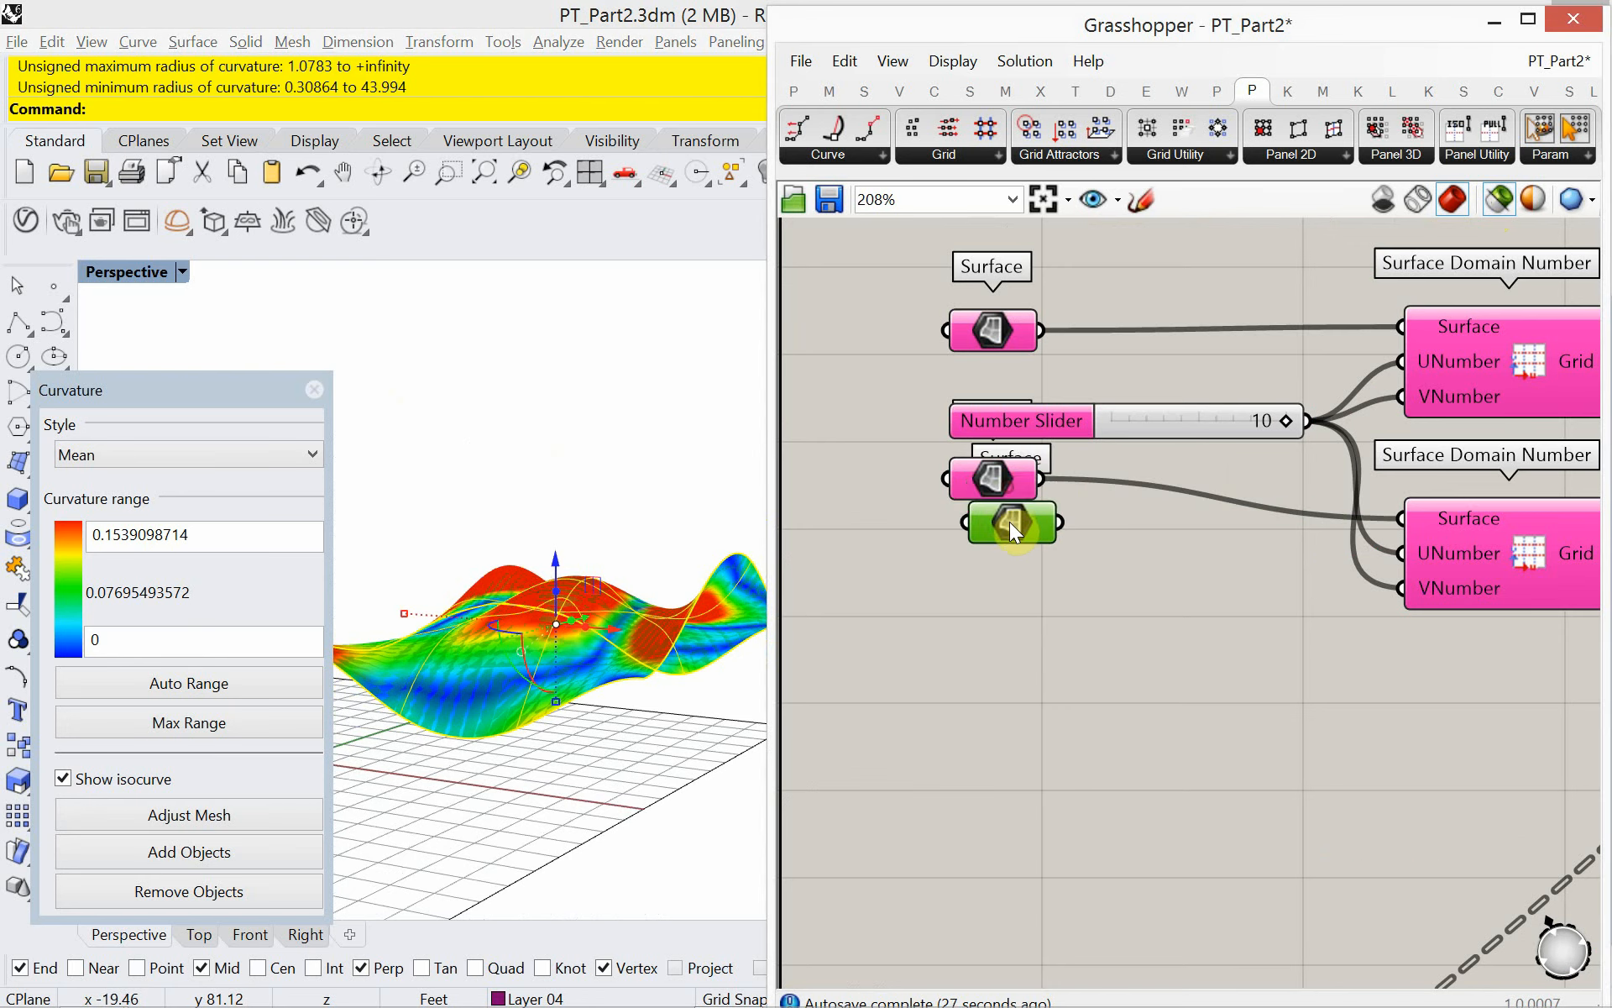
pyautogui.scroll(-6, 1011, 480)
pyautogui.moveTo(1011, 481)
pyautogui.mouseDown()
pyautogui.moveTo(979, 767)
pyautogui.moveTo(1033, 893)
pyautogui.moveTo(934, 783)
pyautogui.moveTo(944, 797)
pyautogui.moveTo(1012, 802)
pyautogui.moveTo(1195, 714)
pyautogui.mouseUp()
pyautogui.scroll(6, 1033, 893)
pyautogui.moveTo(1143, 764); pyautogui.dragTo(1205, 635, button='right')
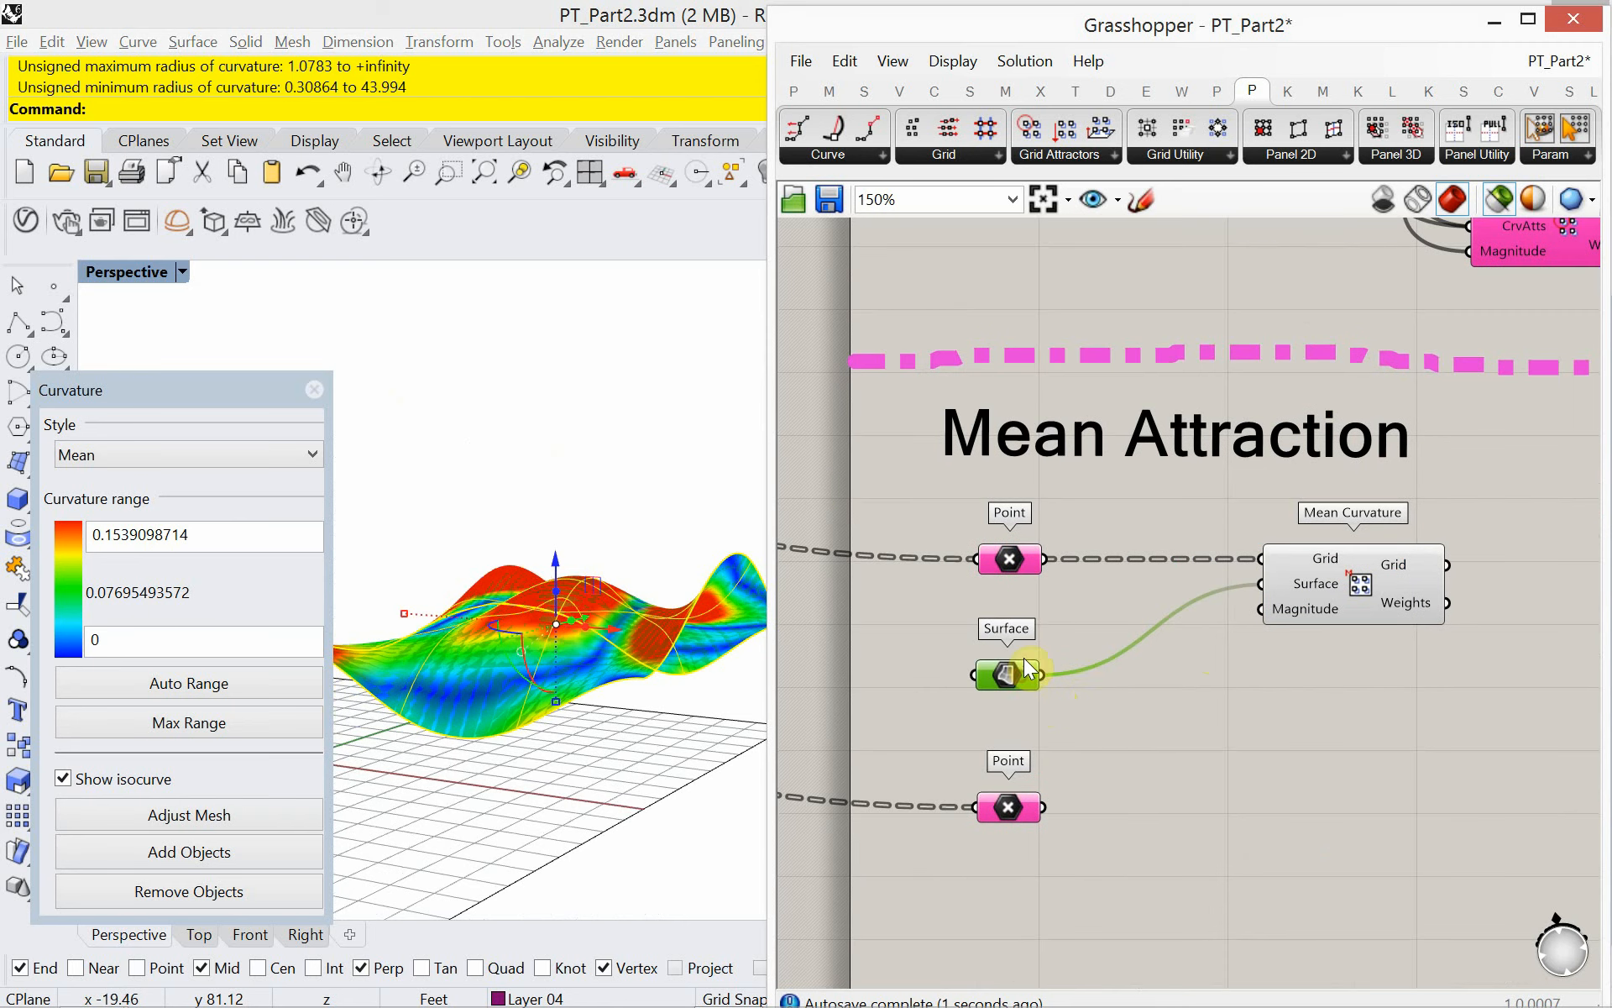
pyautogui.moveTo(1024, 657); pyautogui.dragTo(1026, 642)
# - Create a number slider of 2.555 below the copied Surface parameter and connect it to Mean Curvature's Magnitude input
pyautogui.doubleClick(1083, 708)
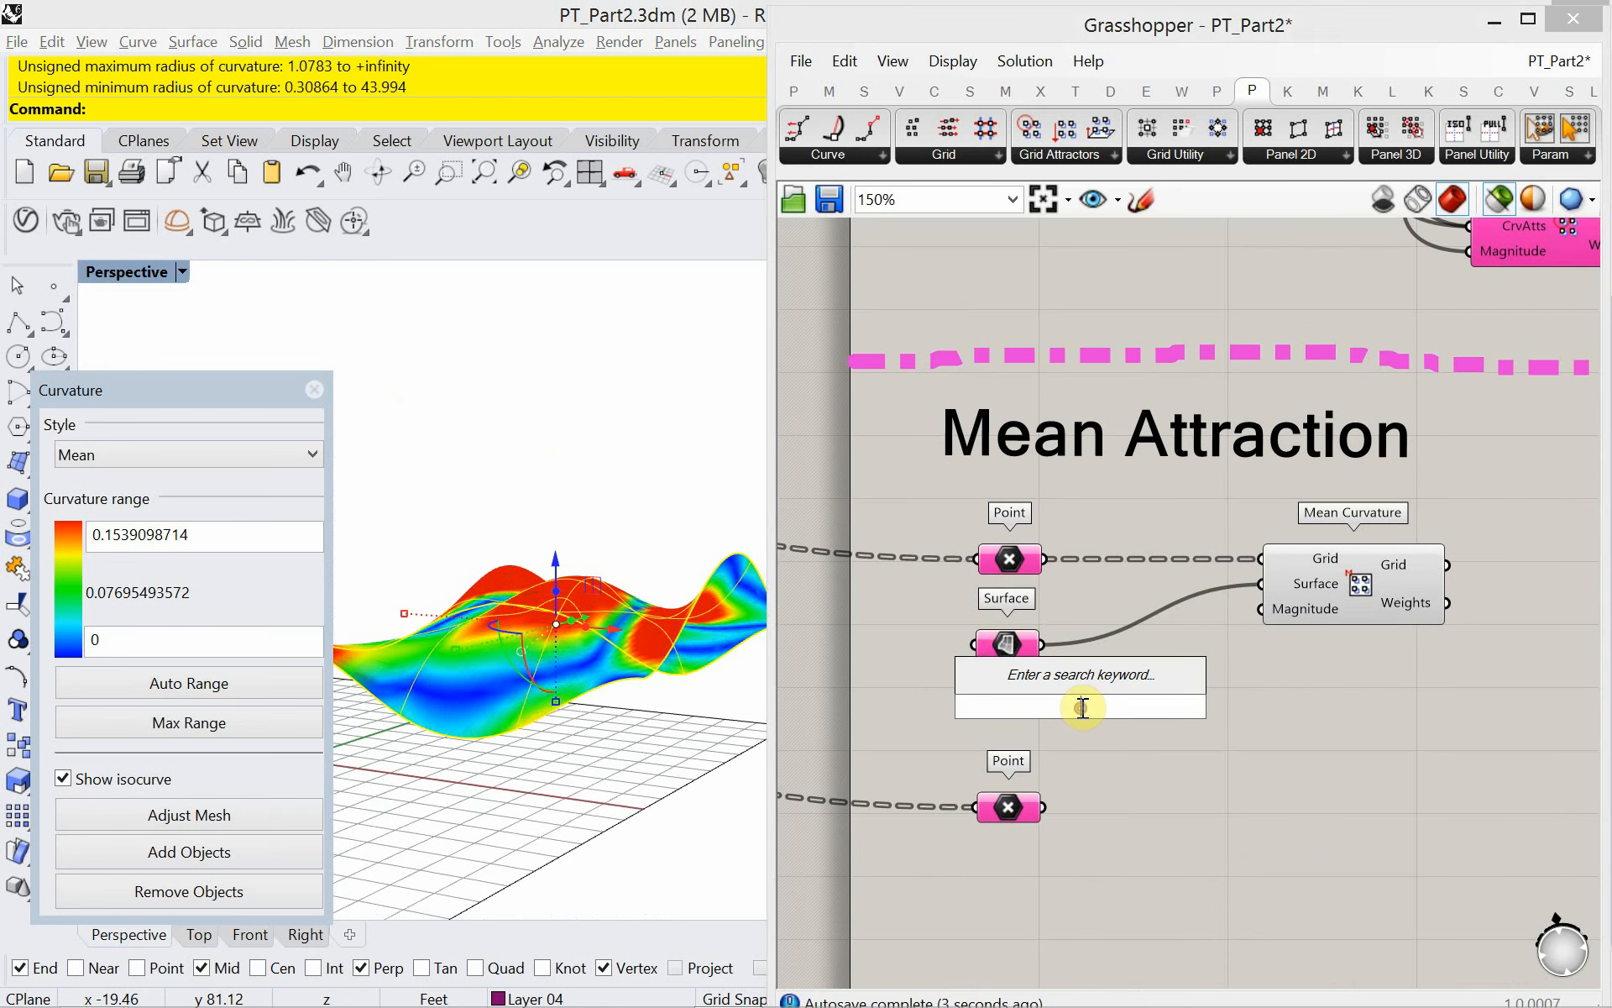
pyautogui.write('2.555')
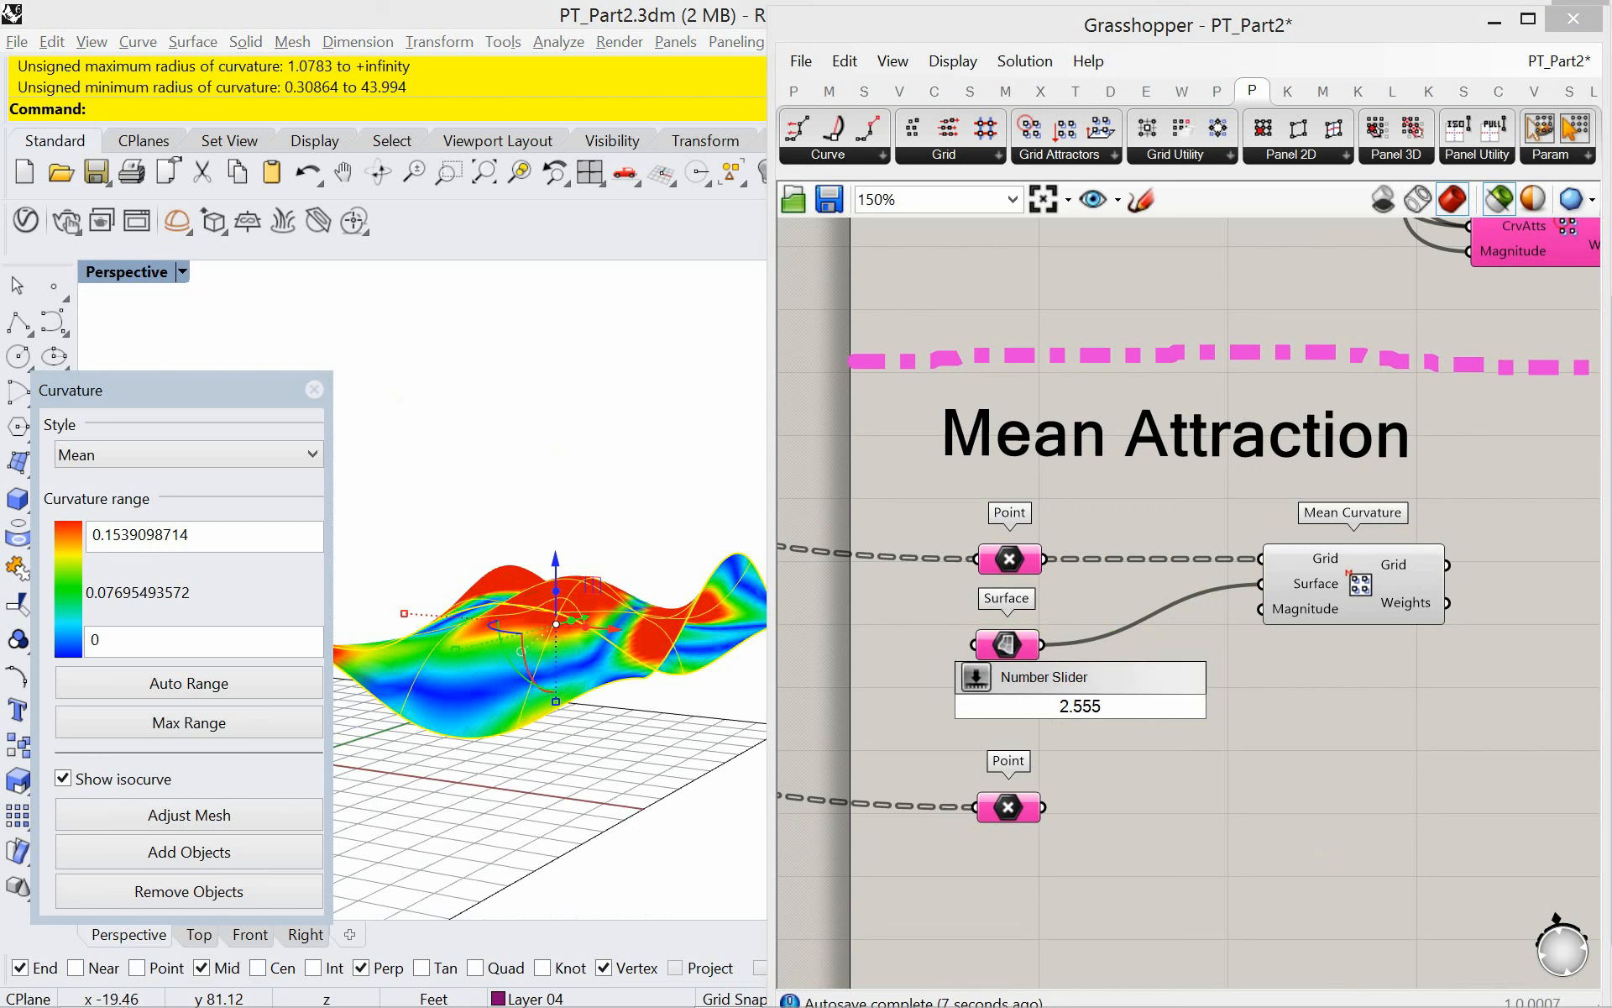
pyautogui.press('Return')
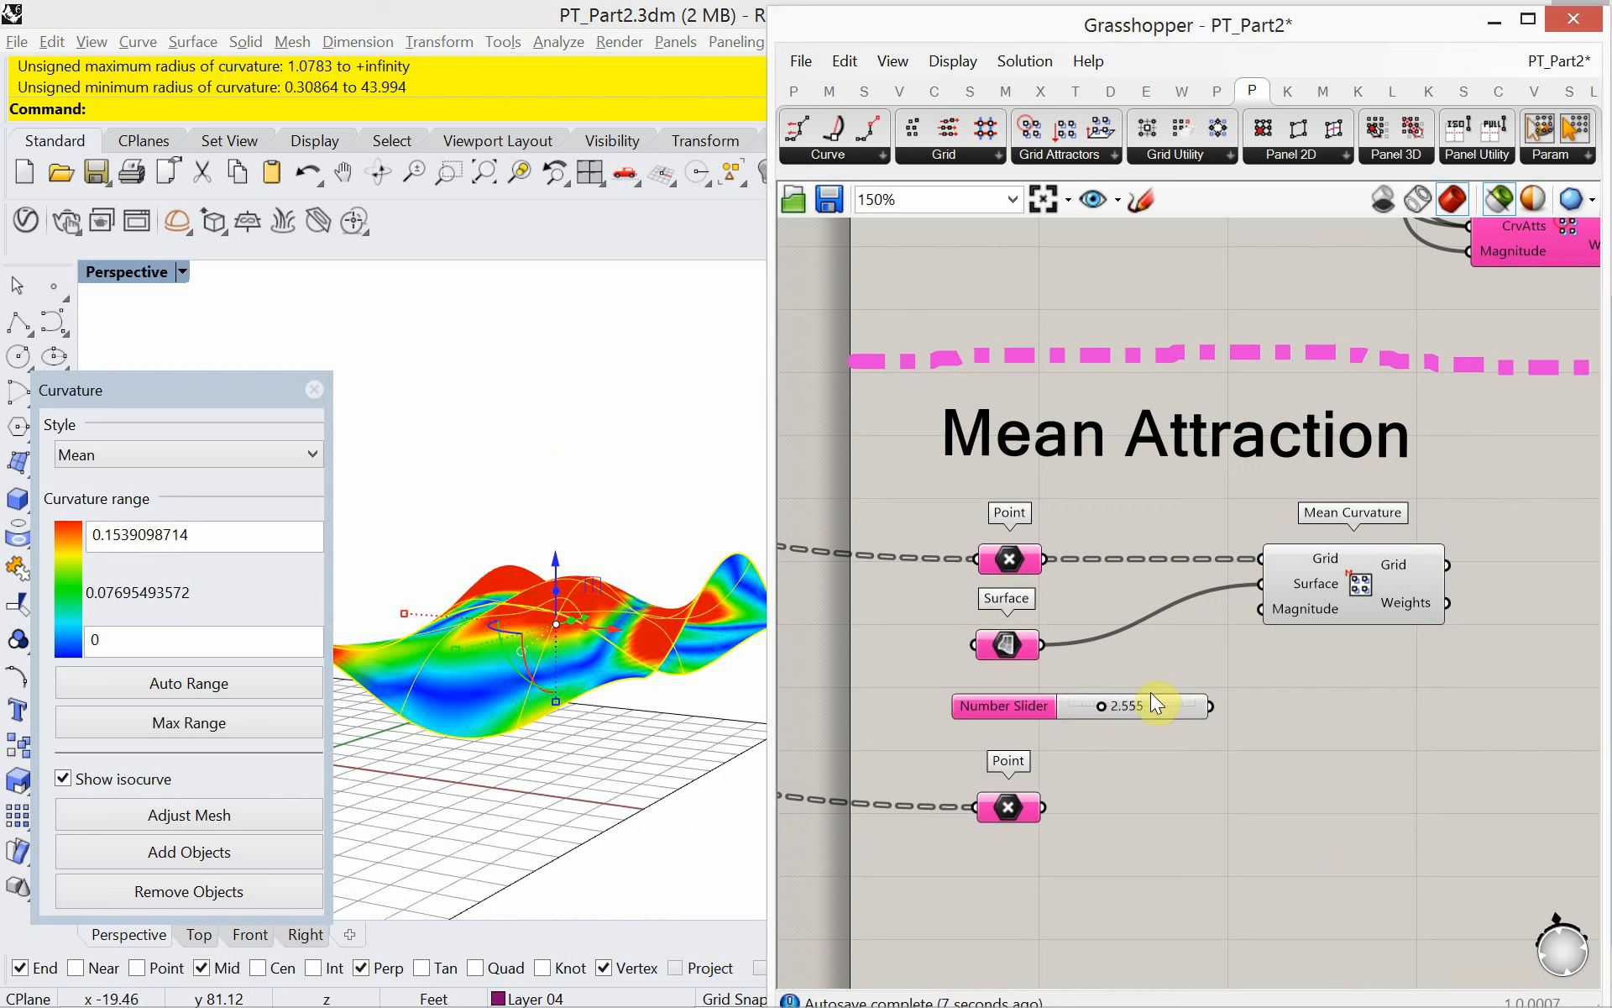
pyautogui.moveTo(1210, 705); pyautogui.dragTo(1264, 623)
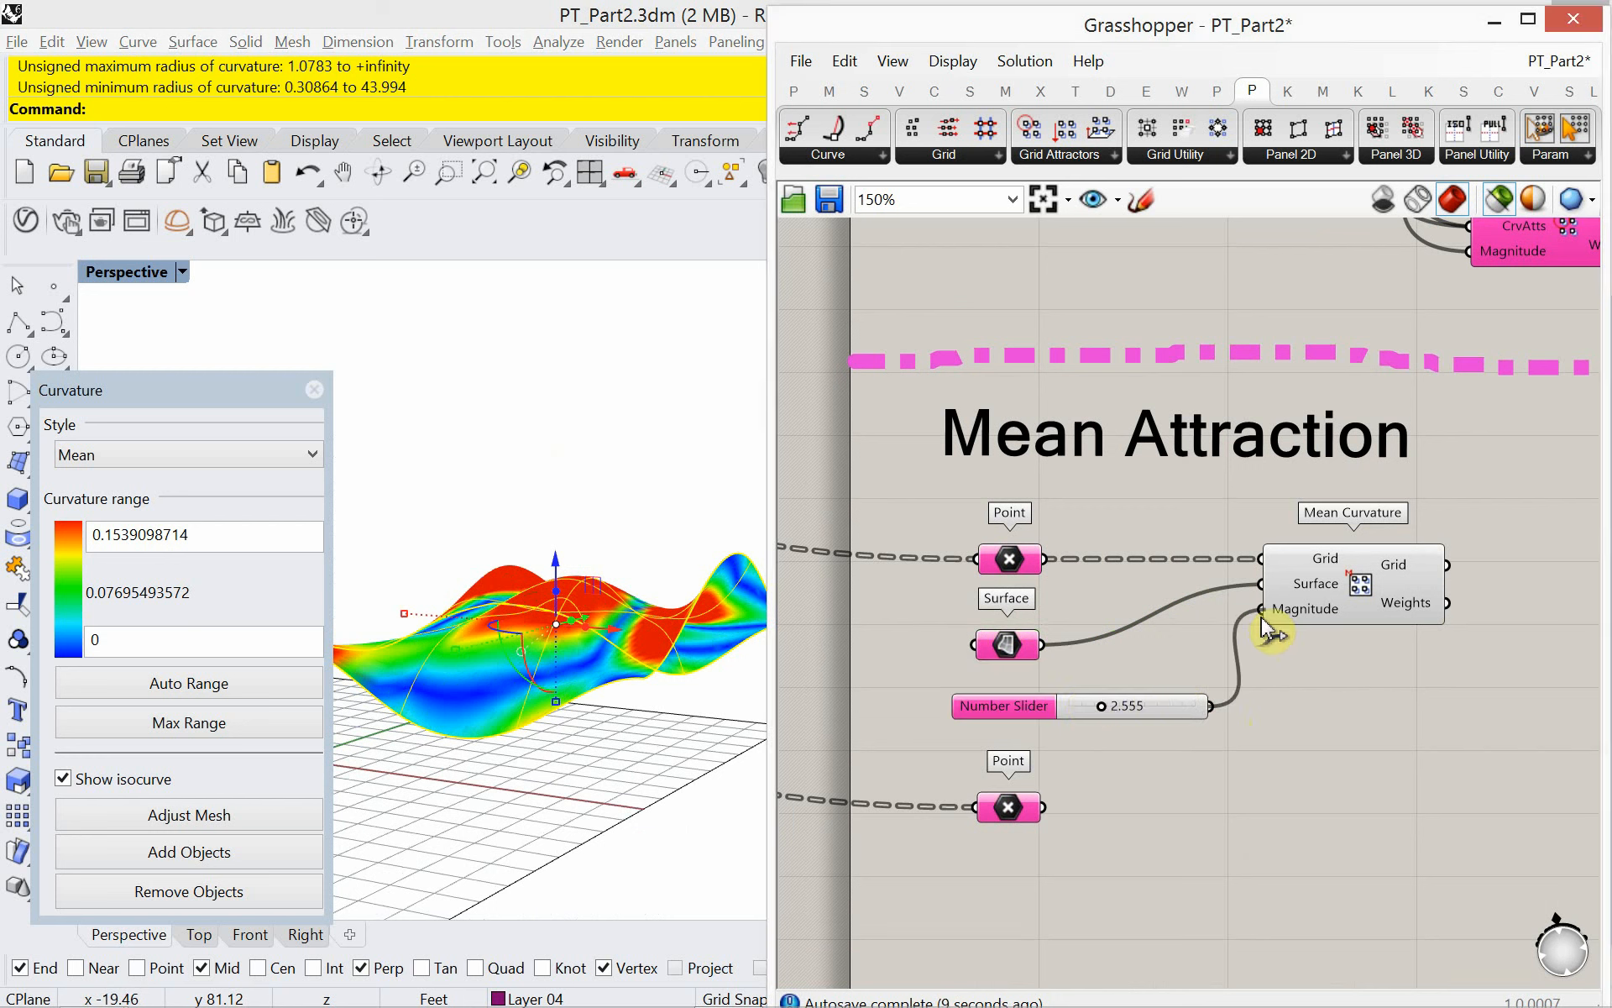
# - Preview the Mean Curvature grid, test the Magnitude slider at 10.000, and set it to 2.533
pyautogui.click(1362, 584)
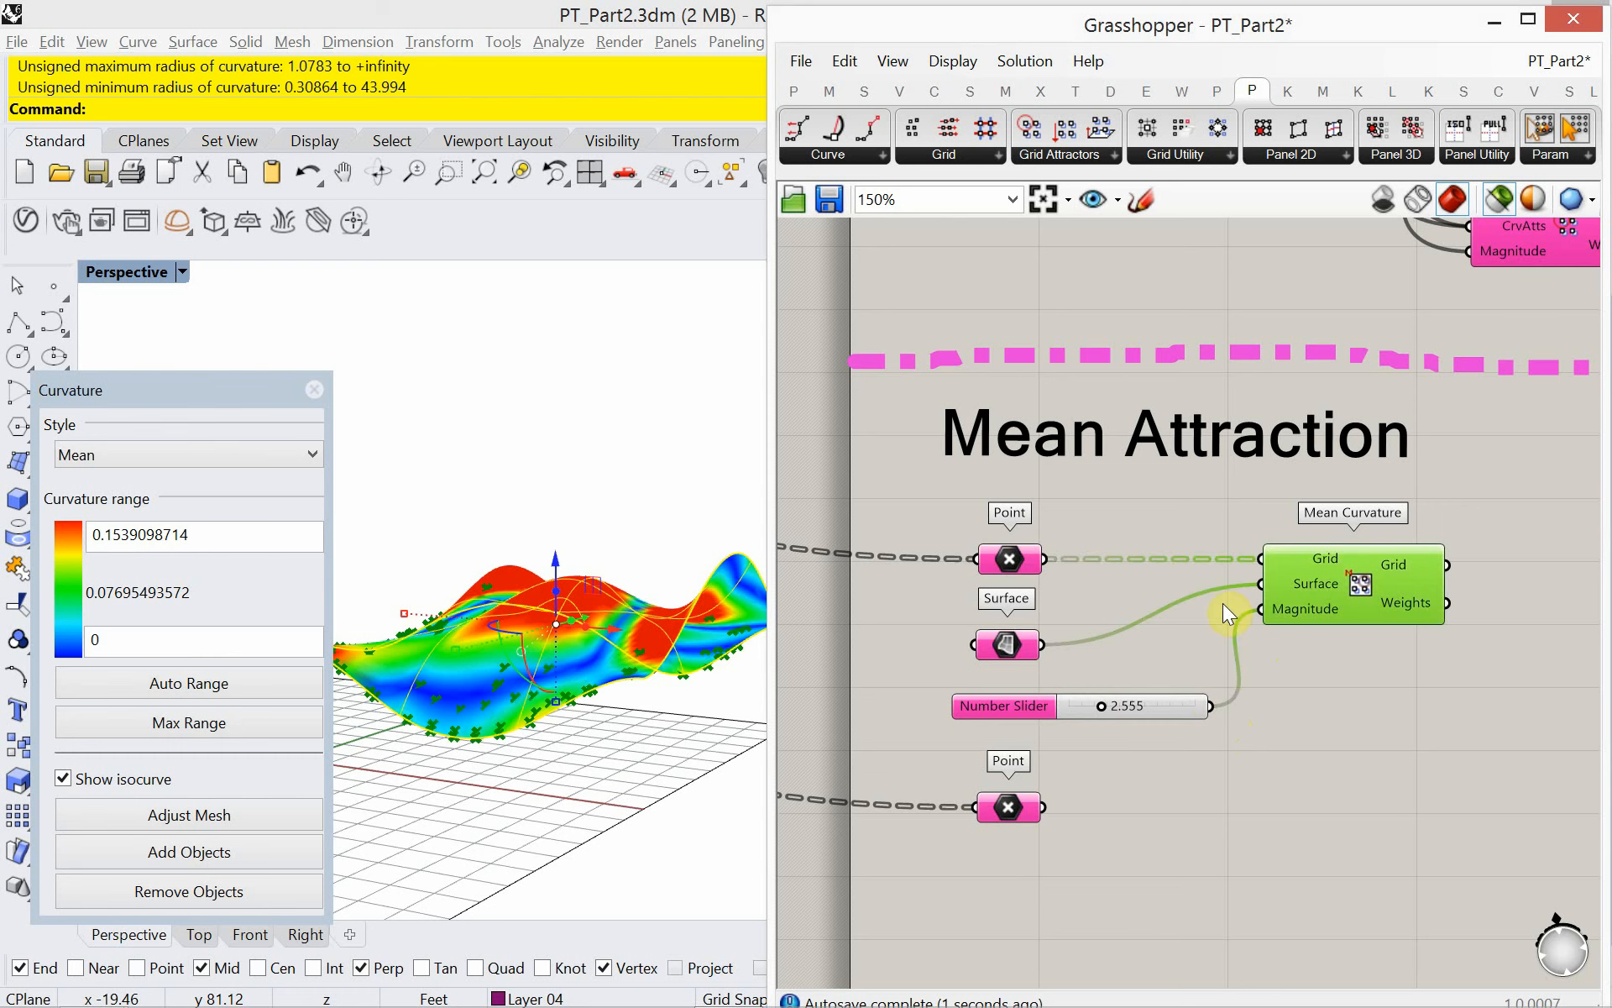
pyautogui.moveTo(560, 655); pyautogui.dragTo(628, 820, button='right')
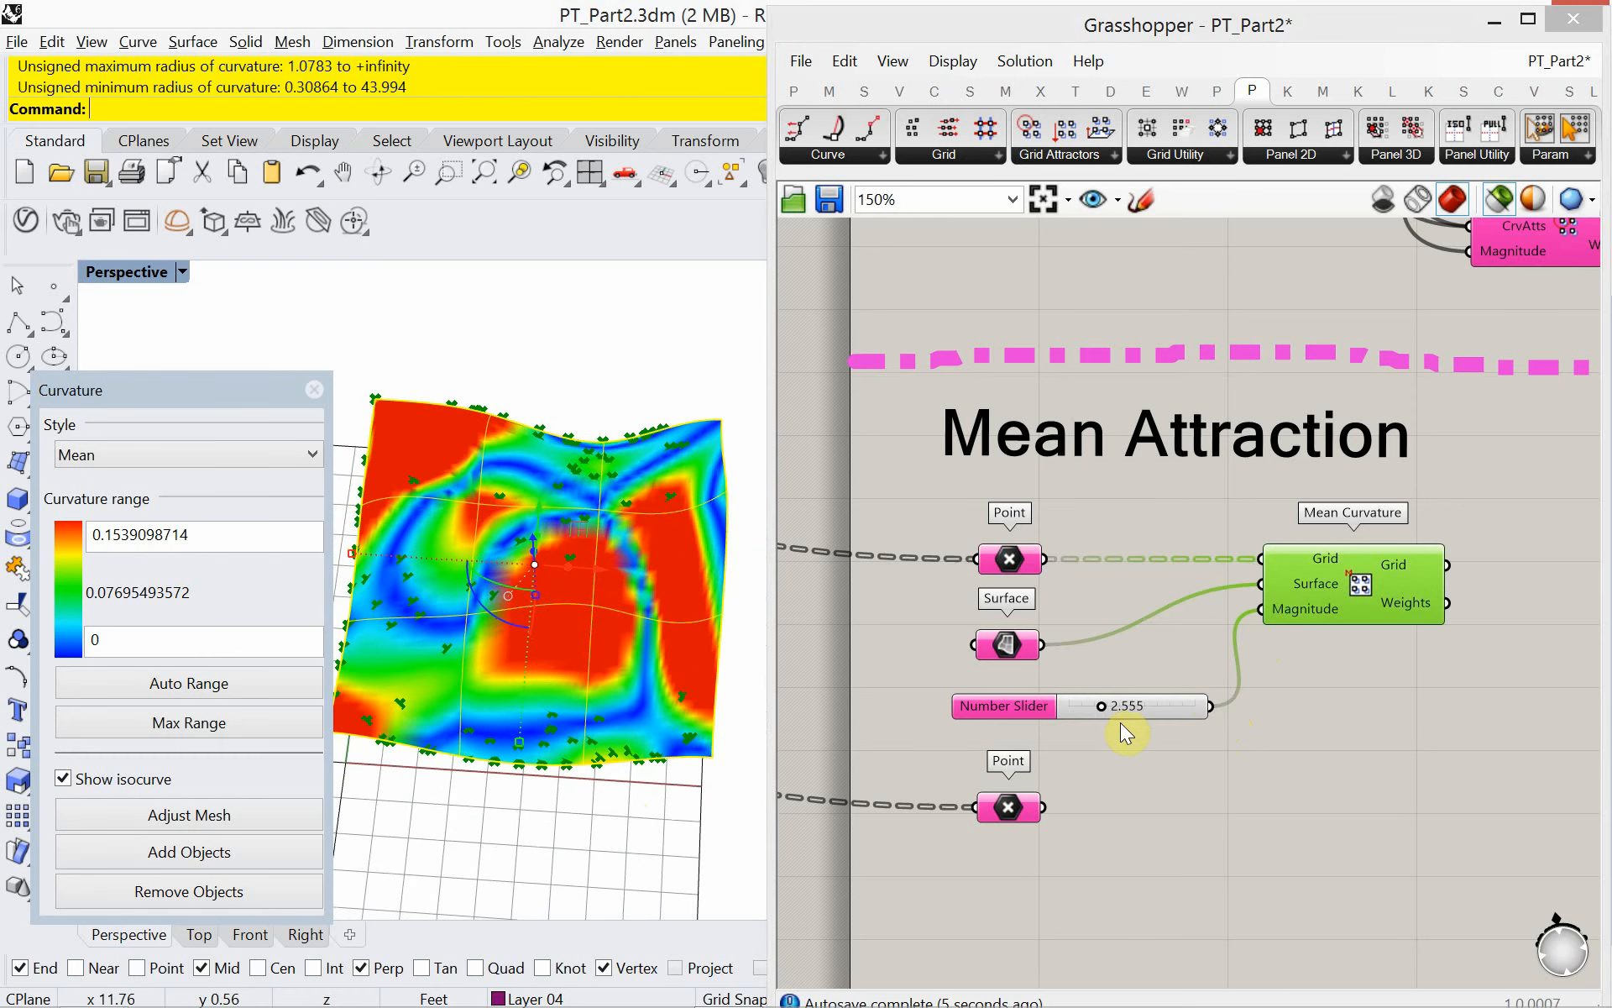
pyautogui.moveTo(1101, 706); pyautogui.dragTo(1218, 704)
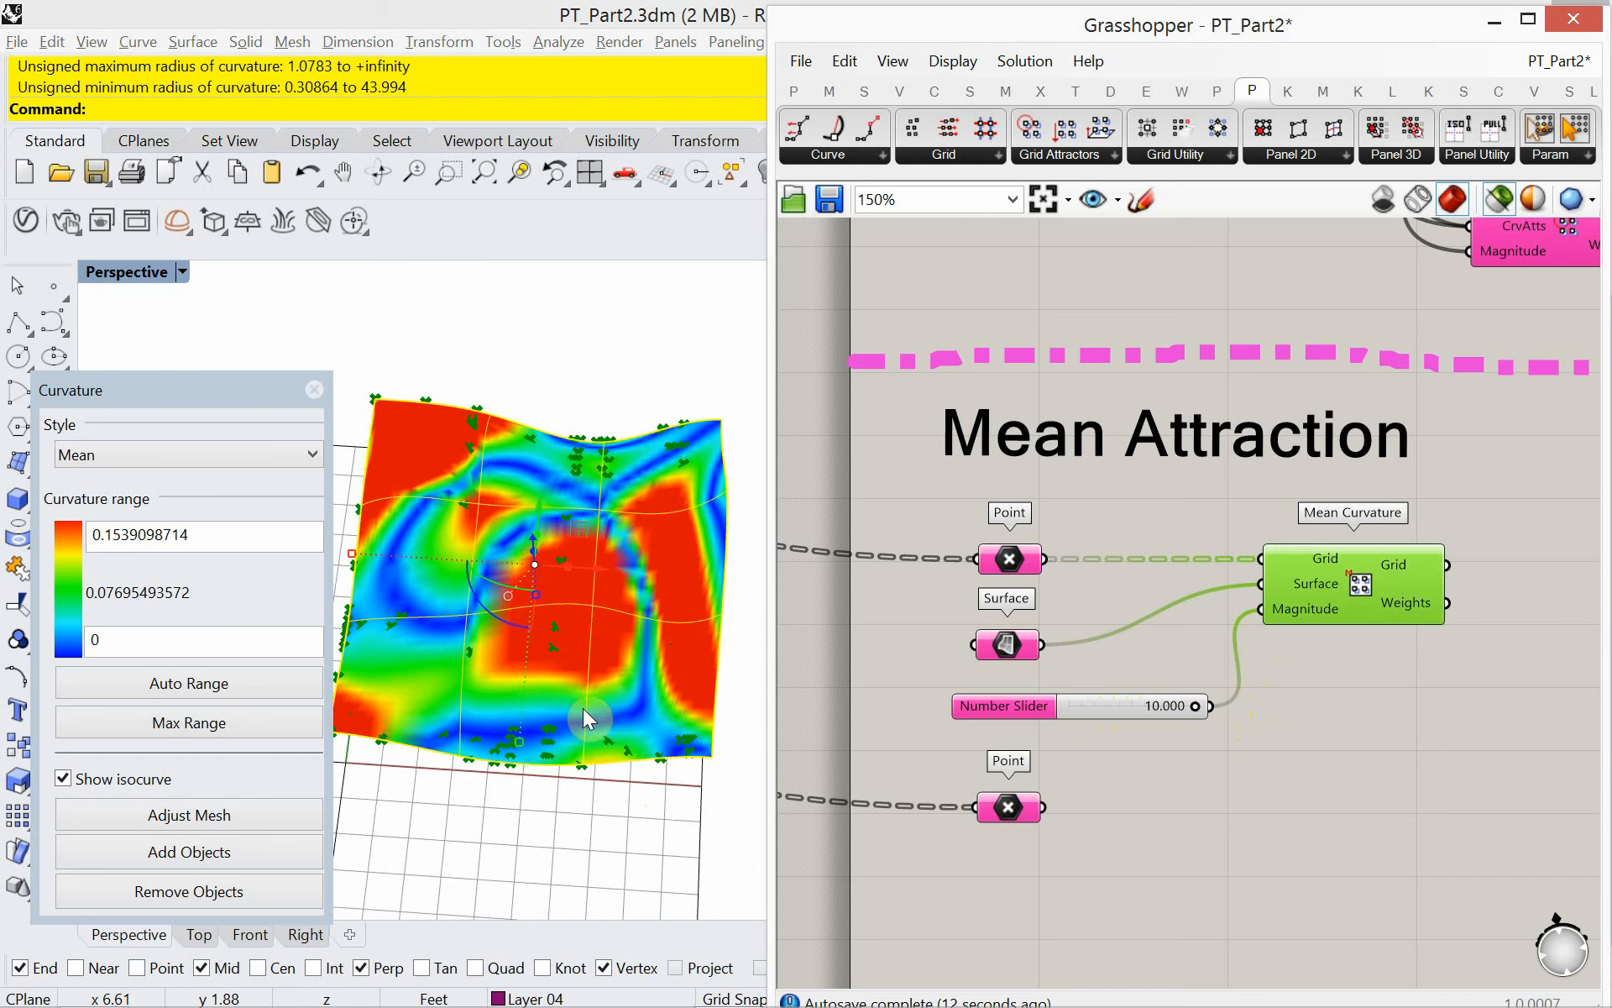
pyautogui.moveTo(583, 708)
pyautogui.mouseDown(button='right')
pyautogui.moveTo(496, 482)
pyautogui.moveTo(561, 682)
pyautogui.mouseUp(button='right')
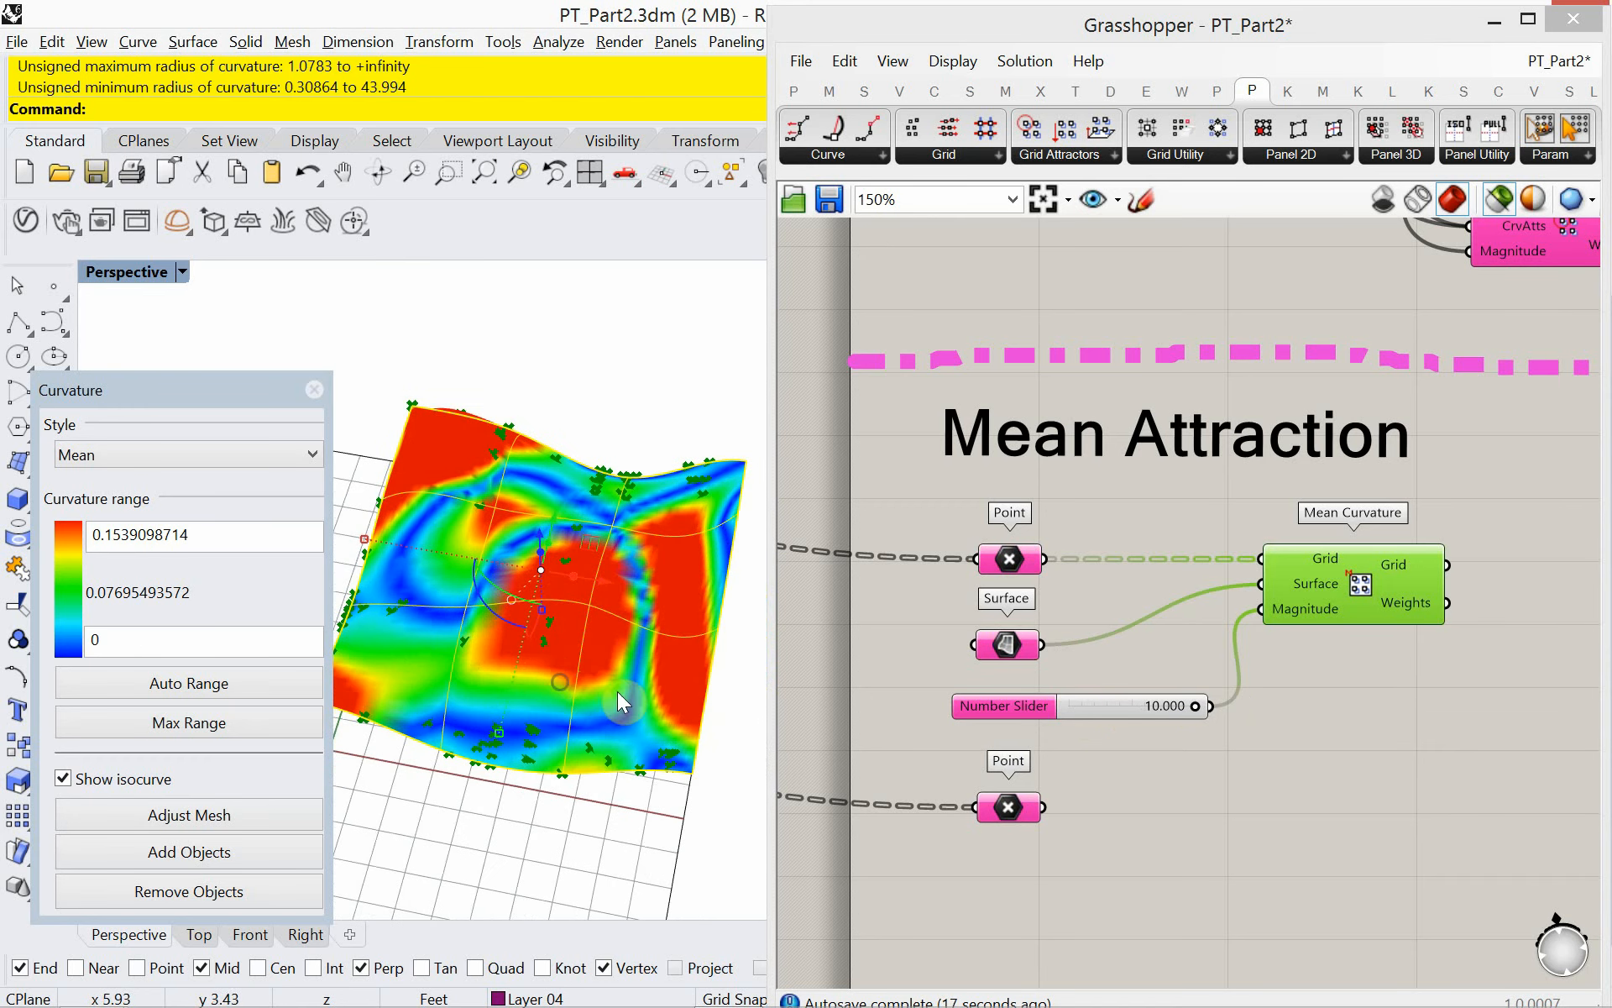
pyautogui.moveTo(1196, 708); pyautogui.dragTo(1102, 712)
# - Duplicate the Mean Curvature component below the original and connect the lower Point parameter to the copy's Grid input
pyautogui.moveTo(1372, 603); pyautogui.dragTo(1398, 603)
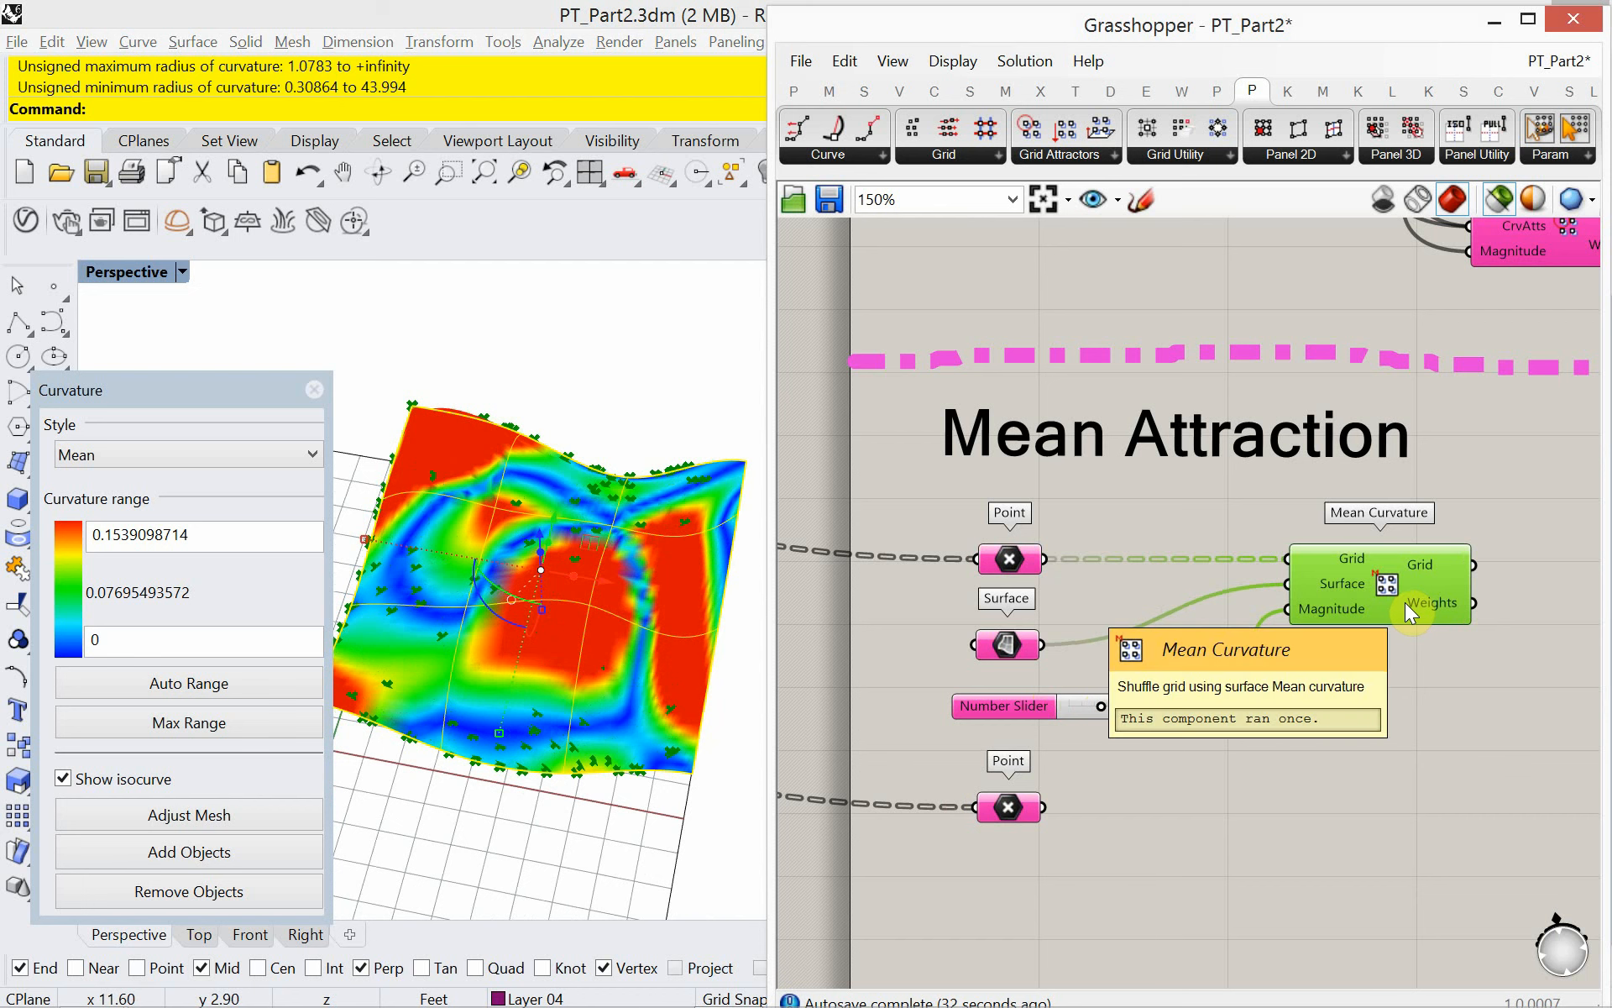
pyautogui.keyDown('alt'); pyautogui.moveTo(1404, 602); pyautogui.dragTo(1407, 820); pyautogui.keyUp('alt')
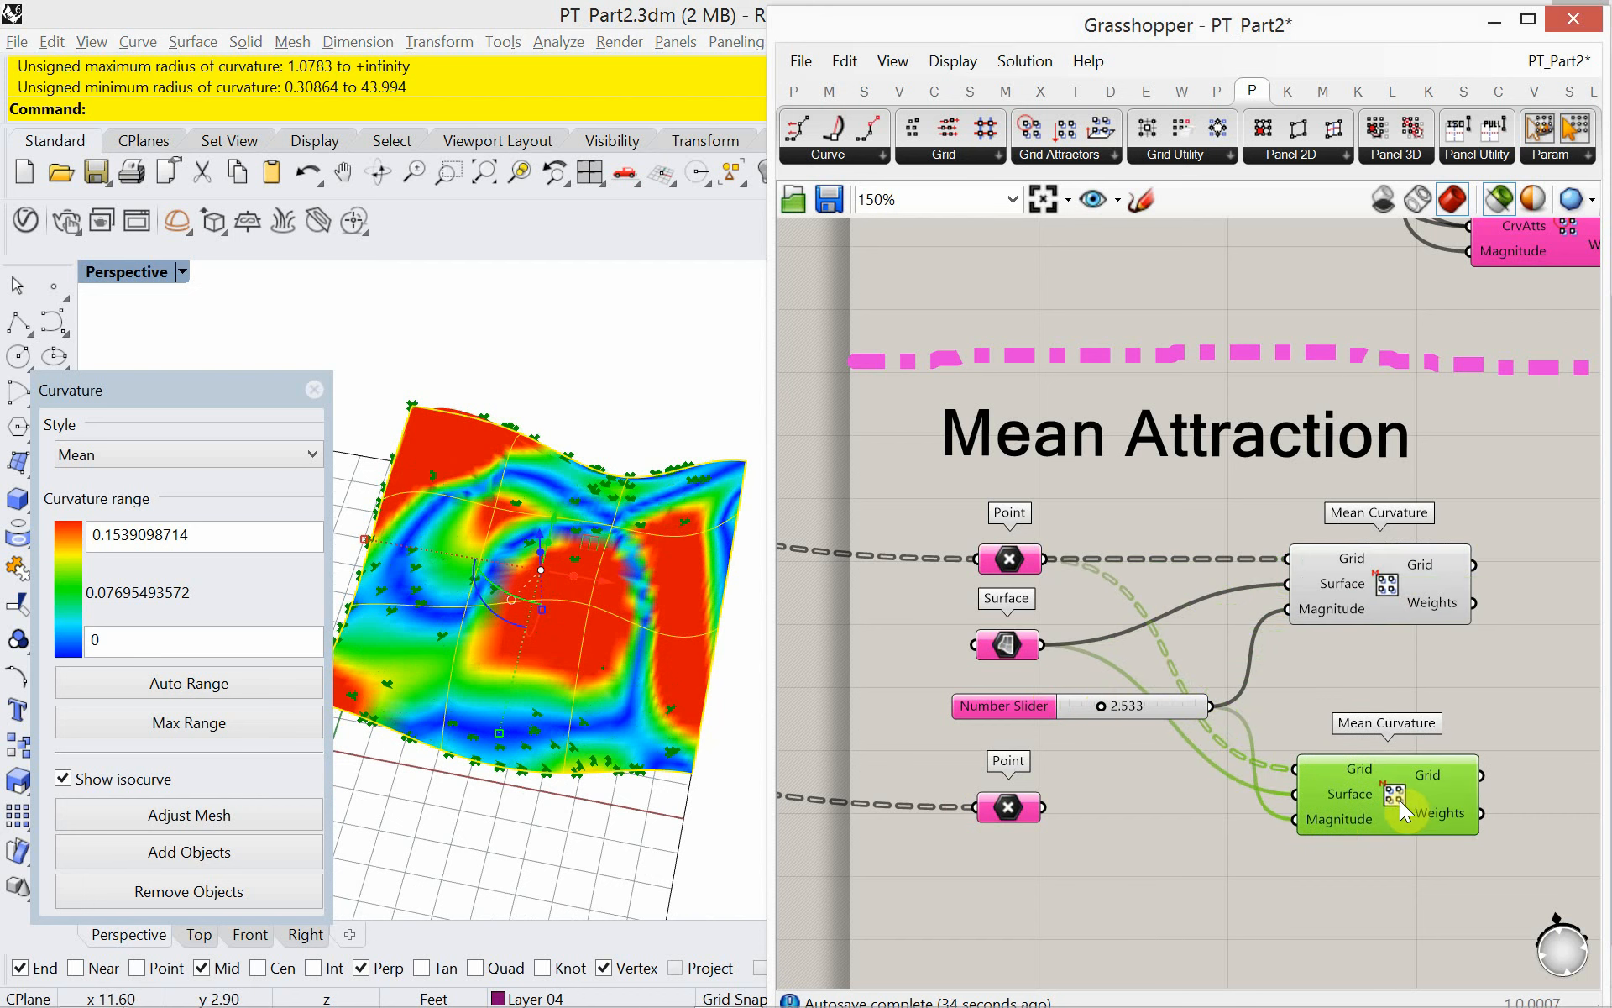
pyautogui.moveTo(1041, 807); pyautogui.dragTo(1295, 770)
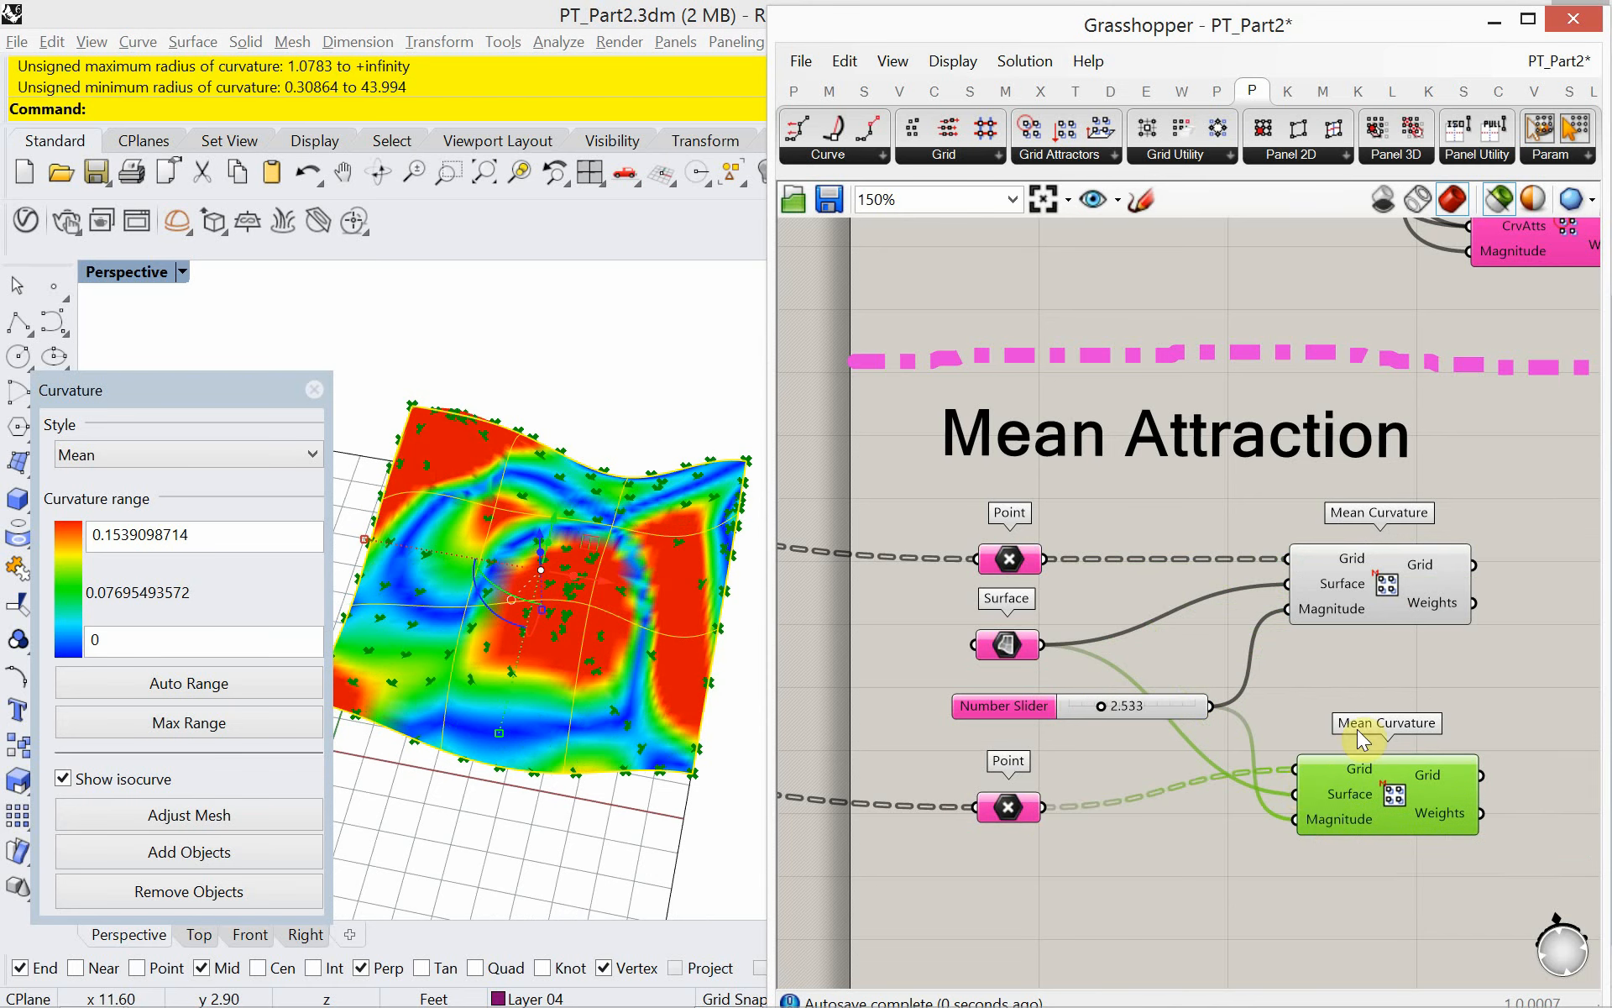
# - Add a Morph 3D component and connect the upper and lower Mean Curvature Grid outputs to Grid1 and Grid2
pyautogui.moveTo(1353, 727); pyautogui.dragTo(1165, 697, button='right')
pyautogui.scroll(-2, 1162, 698)
pyautogui.moveTo(1248, 648); pyautogui.dragTo(1096, 674, button='right')
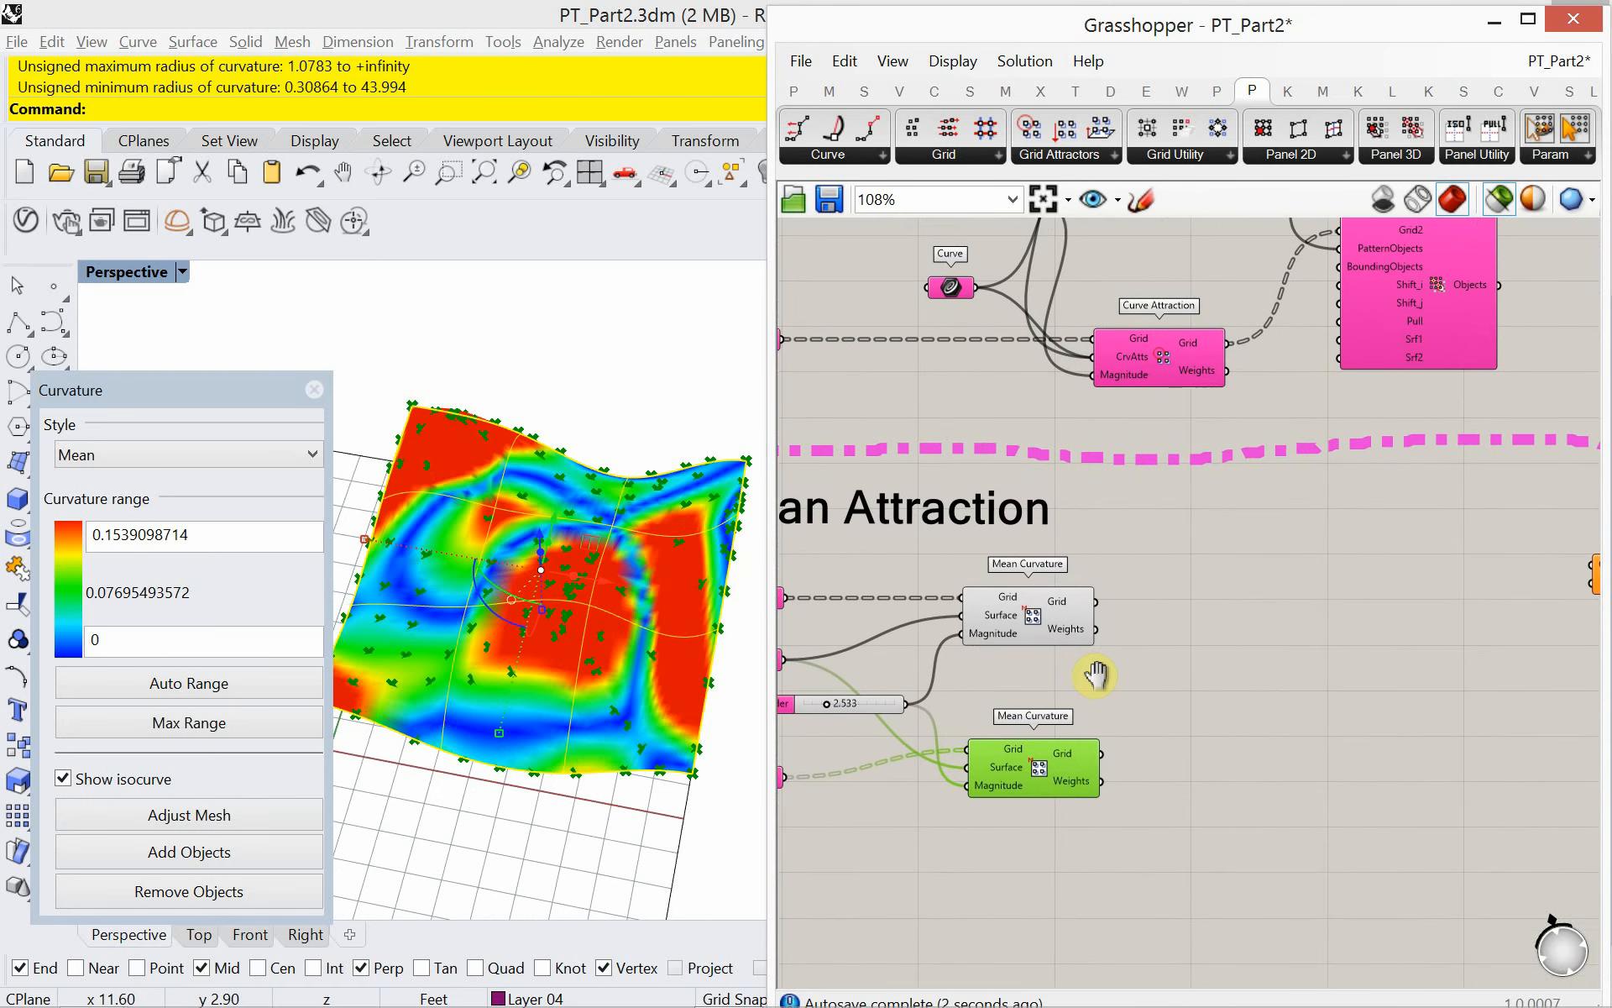
pyautogui.doubleClick(1264, 672)
pyautogui.write('m')
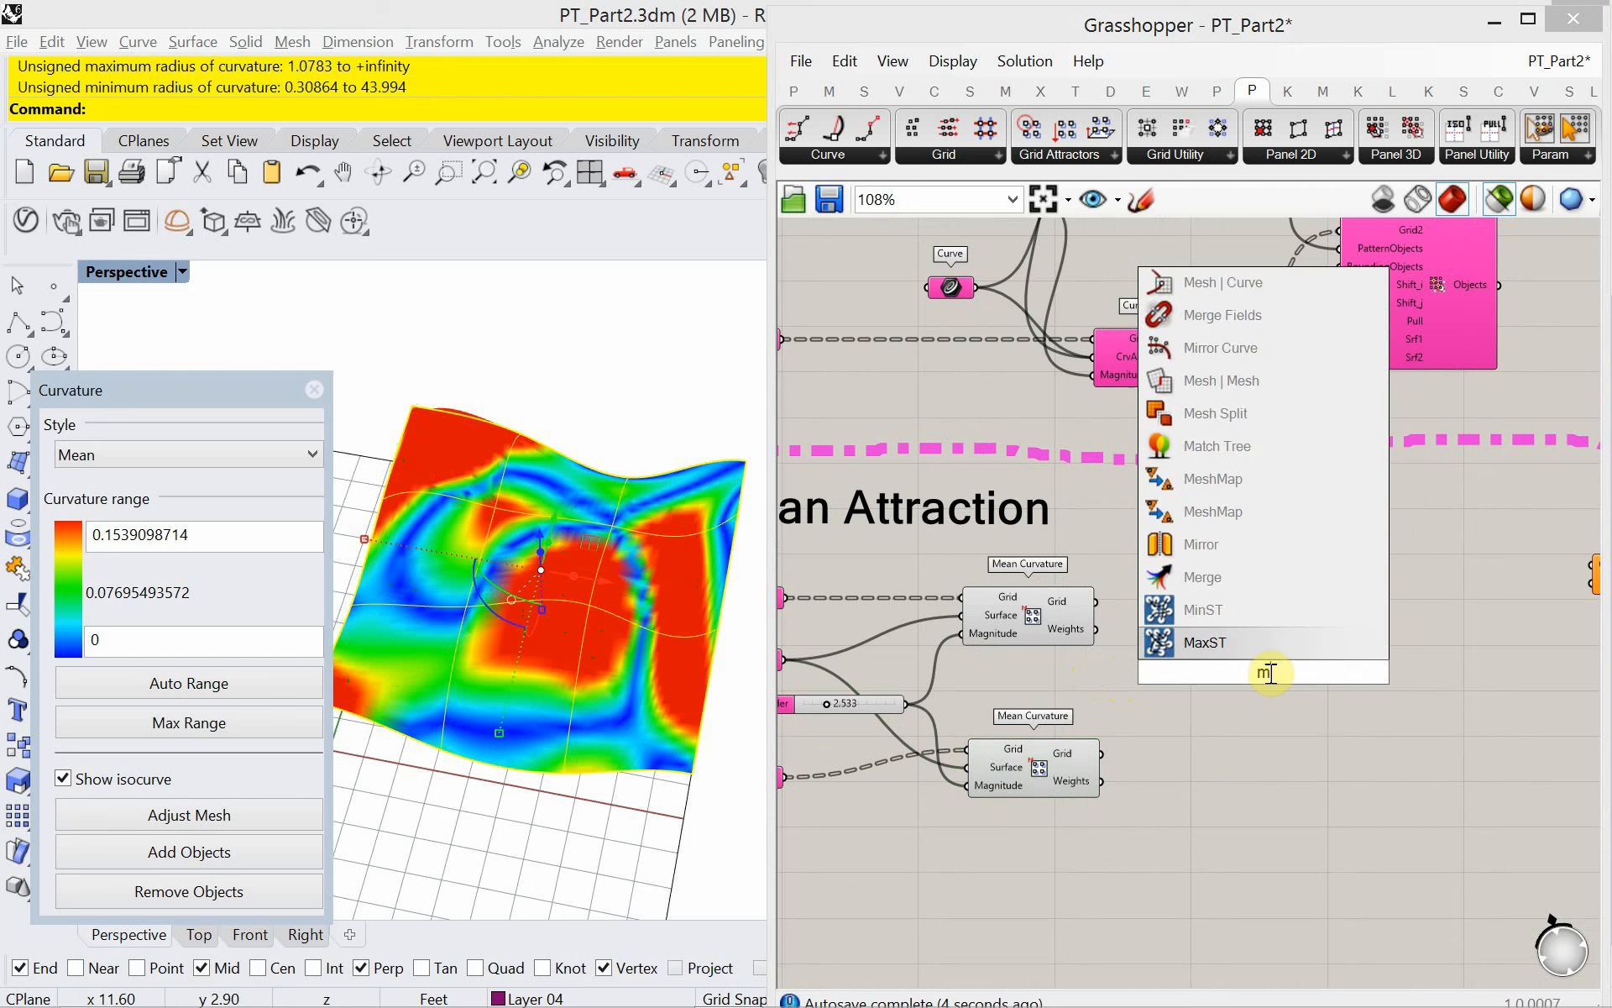
pyautogui.write('orph3d')
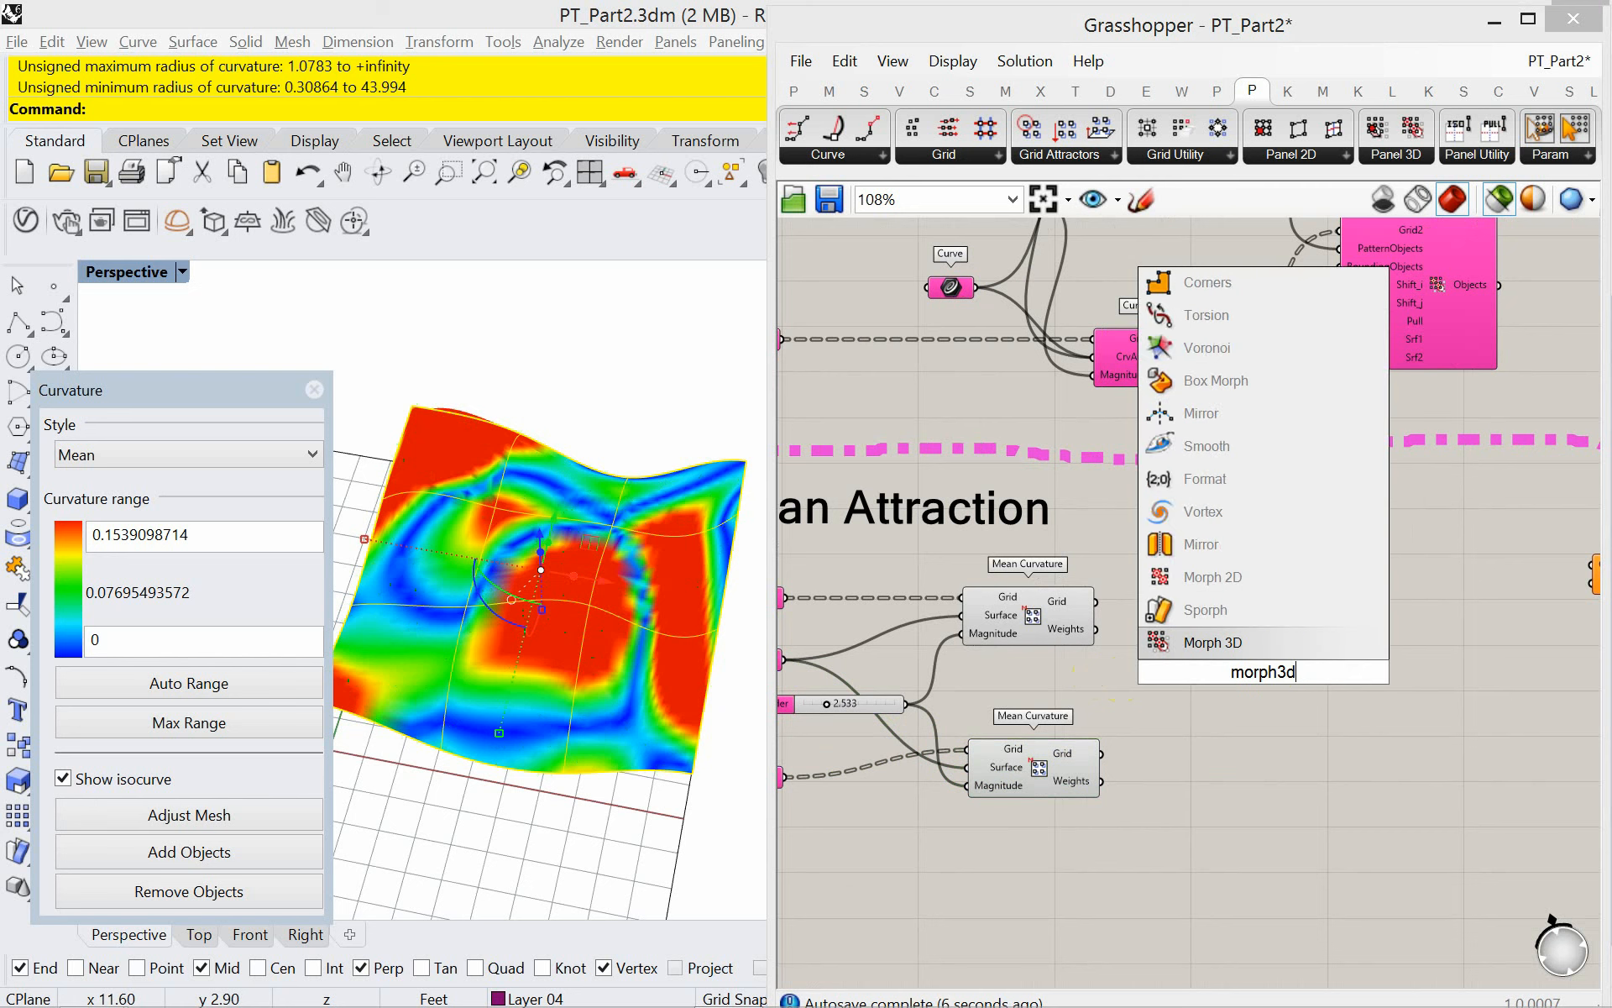
pyautogui.click(1251, 651)
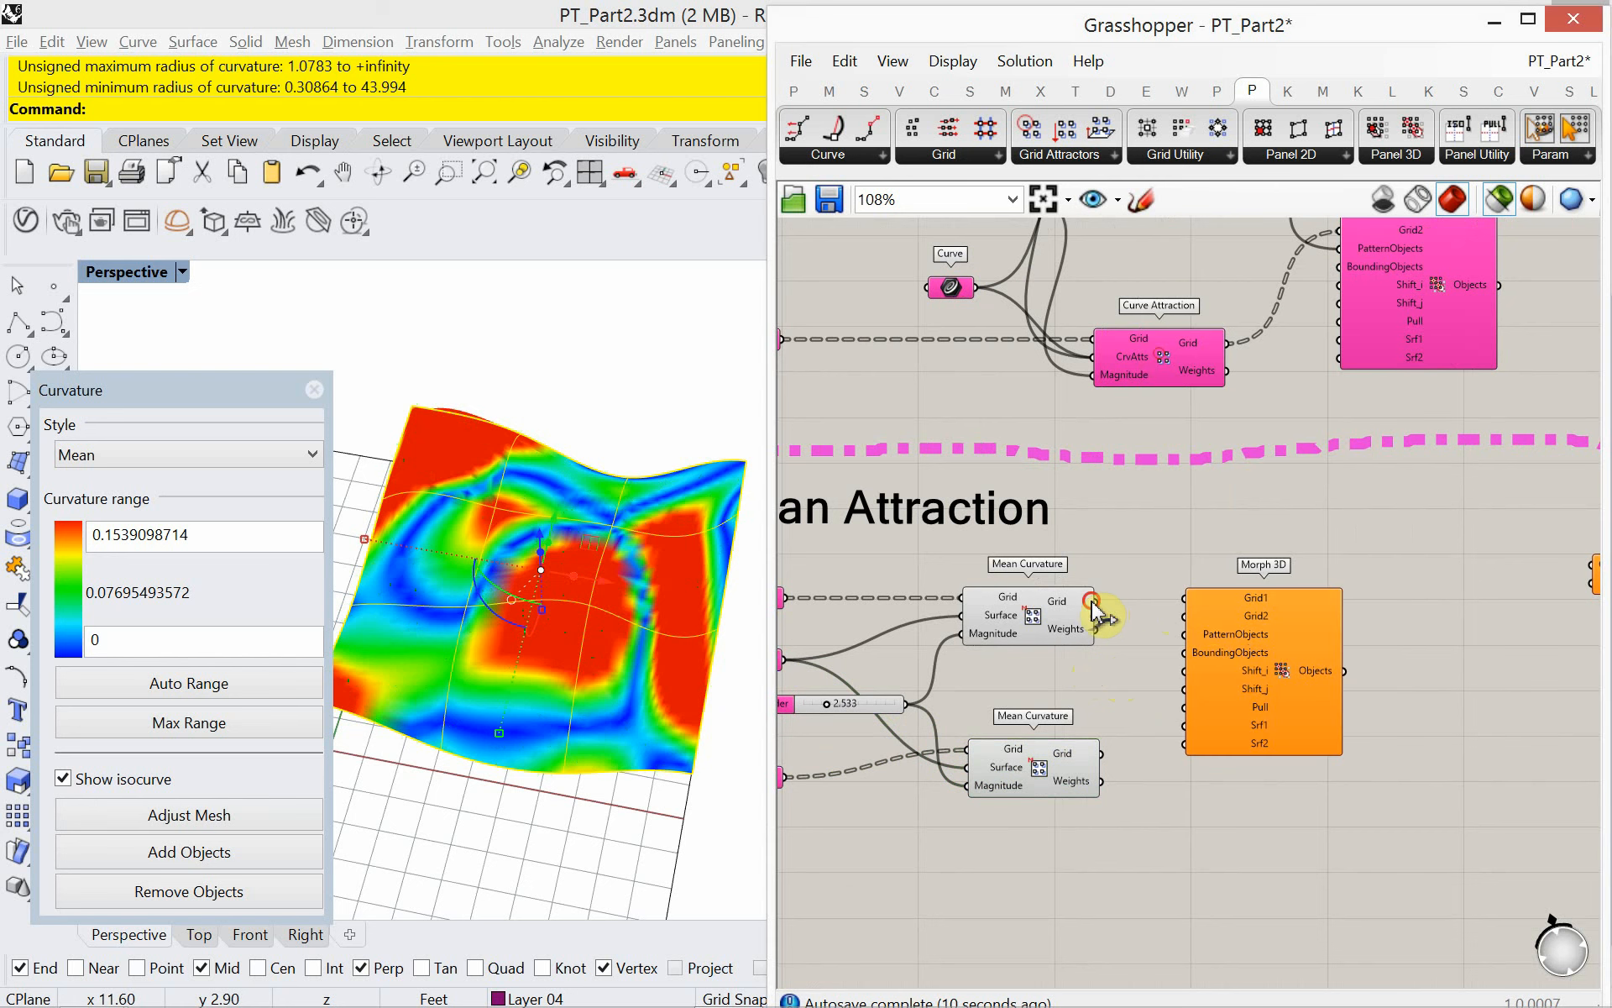
pyautogui.moveTo(1092, 602); pyautogui.dragTo(1181, 601)
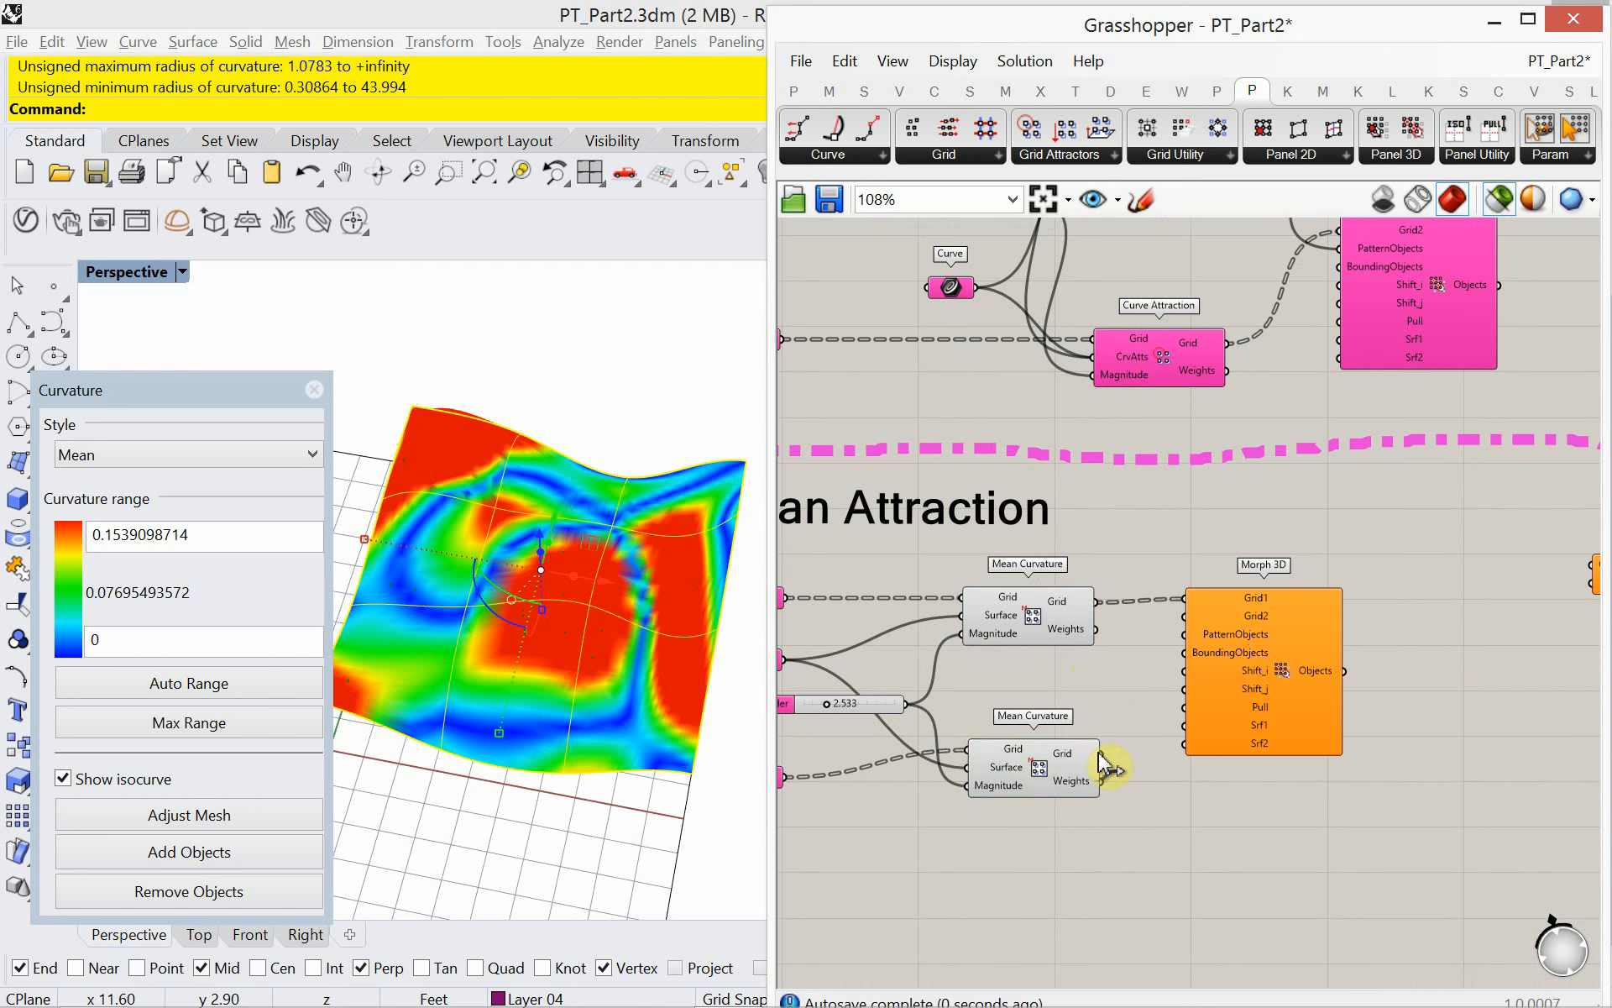
pyautogui.moveTo(1100, 751); pyautogui.dragTo(1289, 688)
# - Move the Unit to Tessellate Geometry parameter into the Mean Attraction section and connect it to the new Morph 3D's PatternObjects input
pyautogui.scroll(-3, 1335, 682)
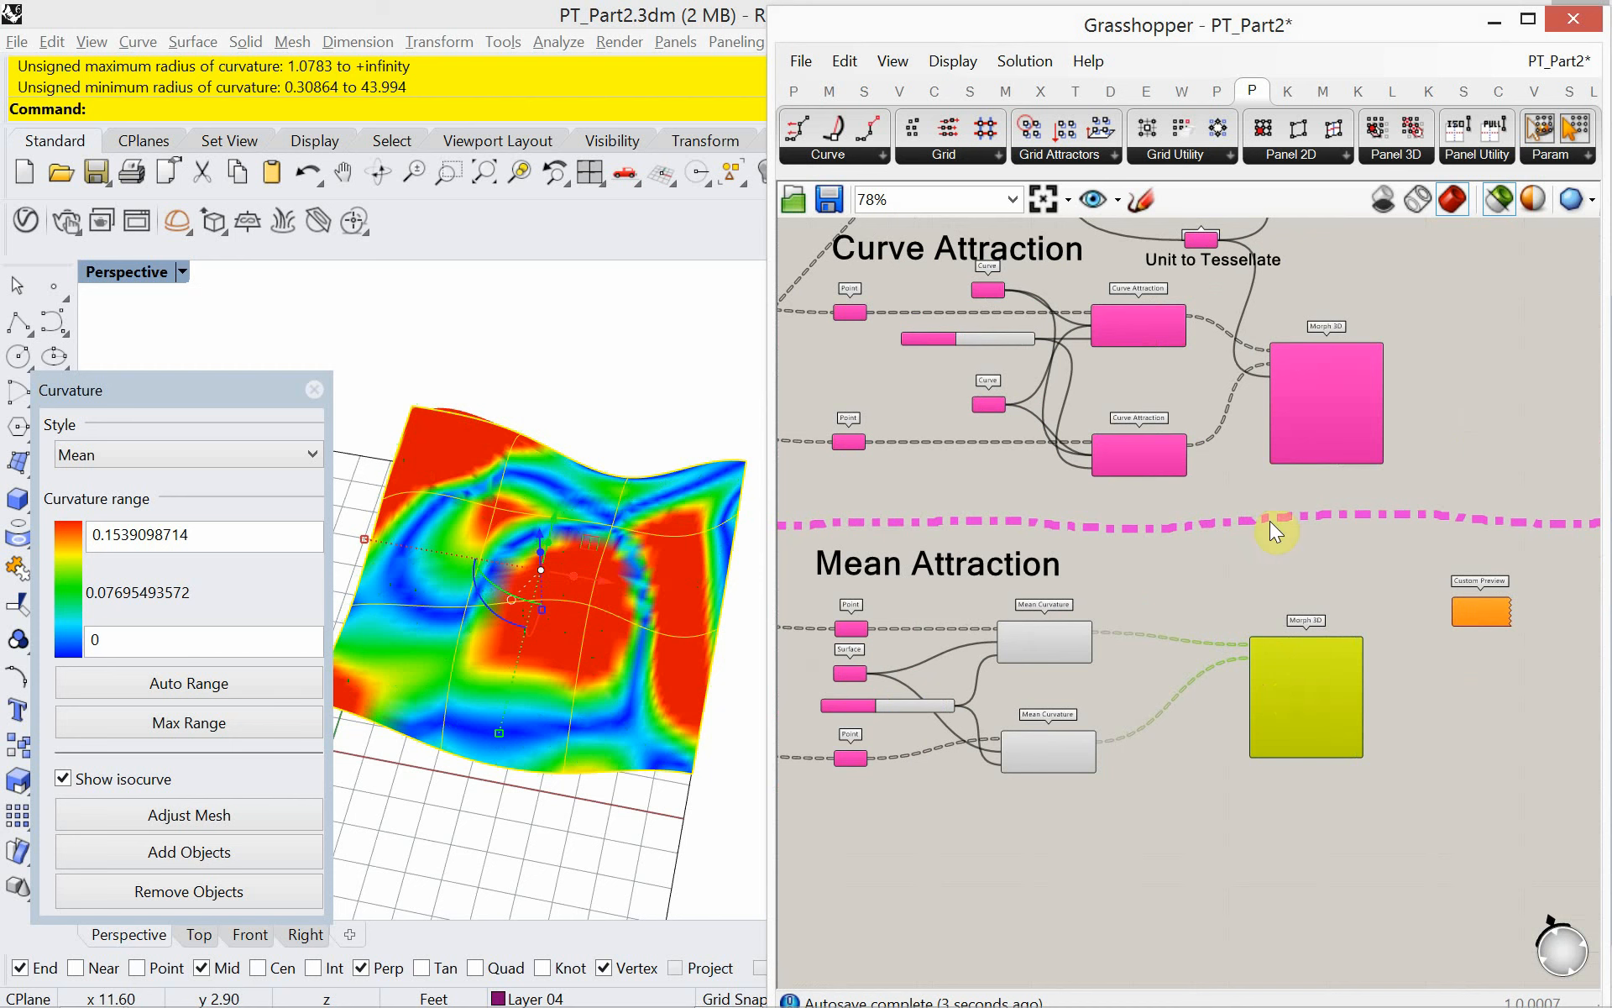
pyautogui.click(1201, 242)
pyautogui.moveTo(1195, 244); pyautogui.dragTo(1187, 601)
pyautogui.scroll(4, 1243, 753)
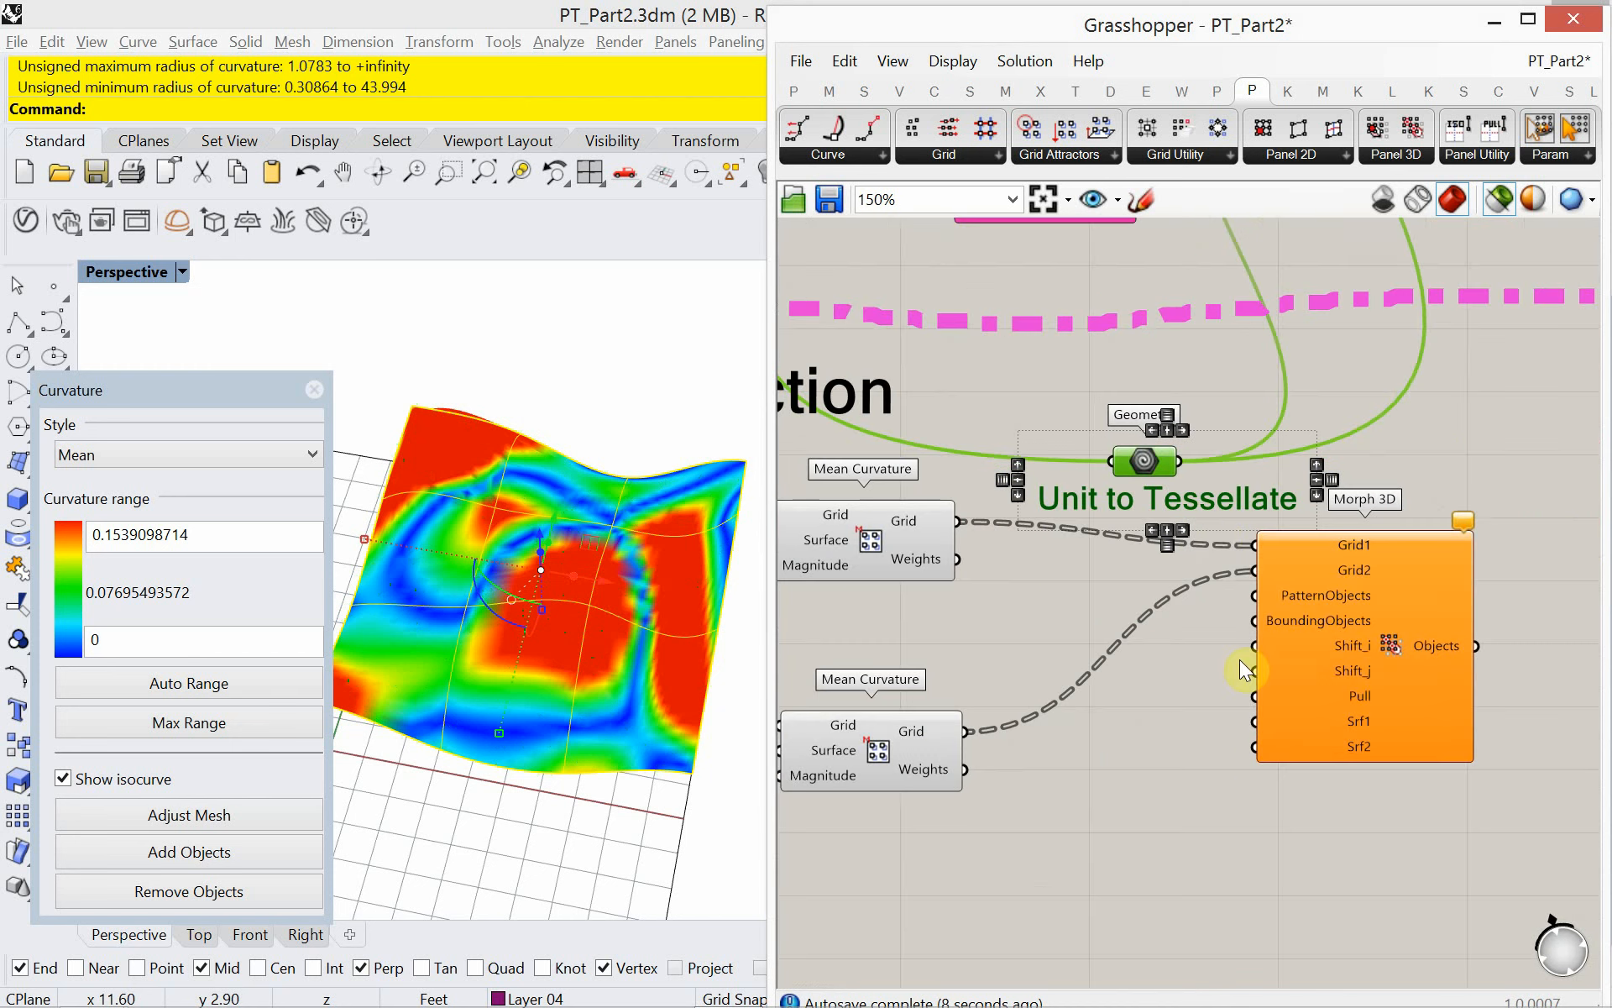
pyautogui.moveTo(1179, 466); pyautogui.dragTo(1255, 596)
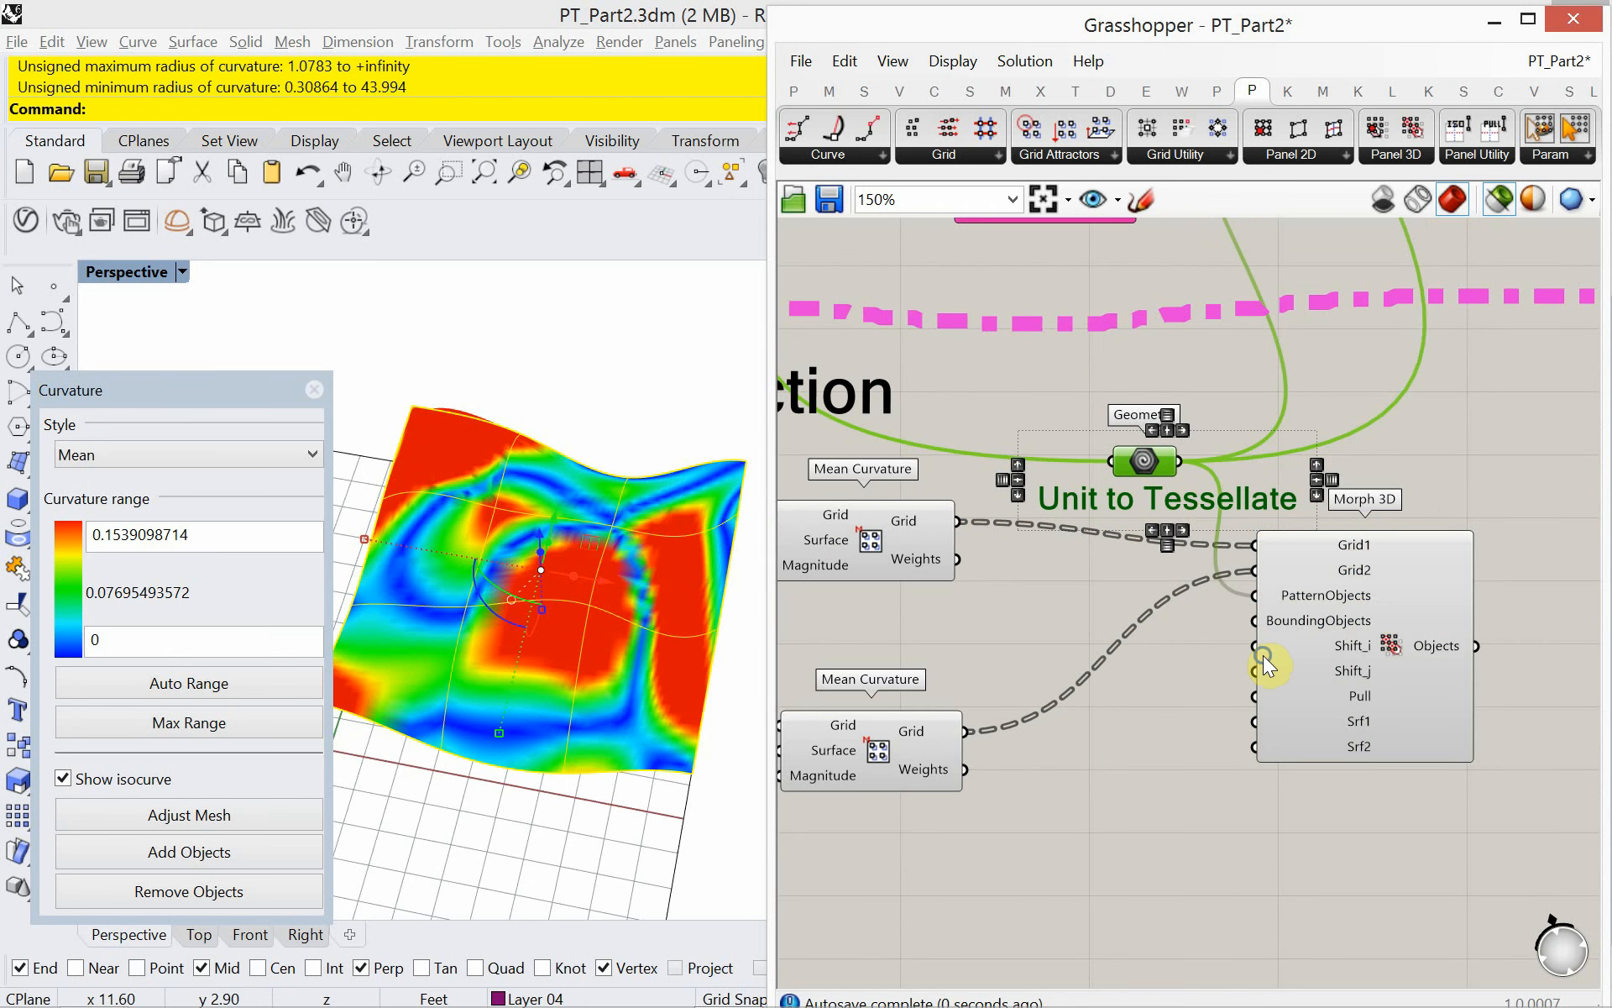
# - Move the Custom Preview beside the new Morph 3D, connect Objects to its Geometry input, and turn off selected-only preview
pyautogui.moveTo(1263, 655); pyautogui.dragTo(993, 645, button='right')
pyautogui.click(1206, 661)
pyautogui.moveTo(1127, 639); pyautogui.dragTo(1051, 639, button='right')
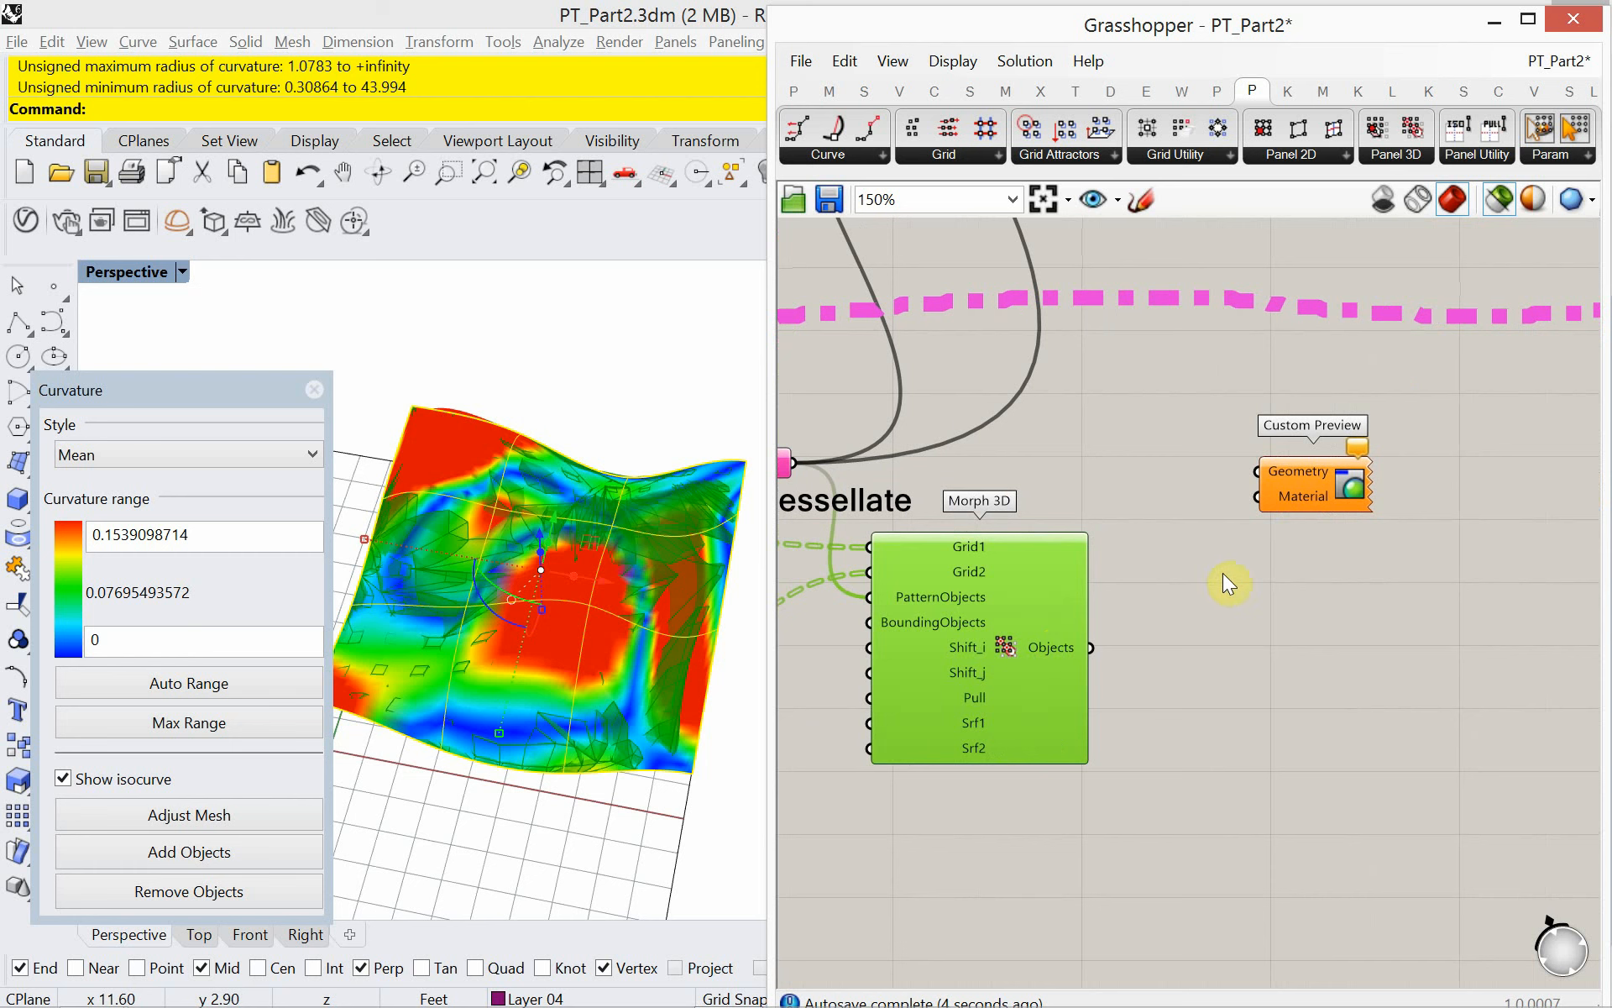
pyautogui.moveTo(1292, 495); pyautogui.dragTo(1264, 653)
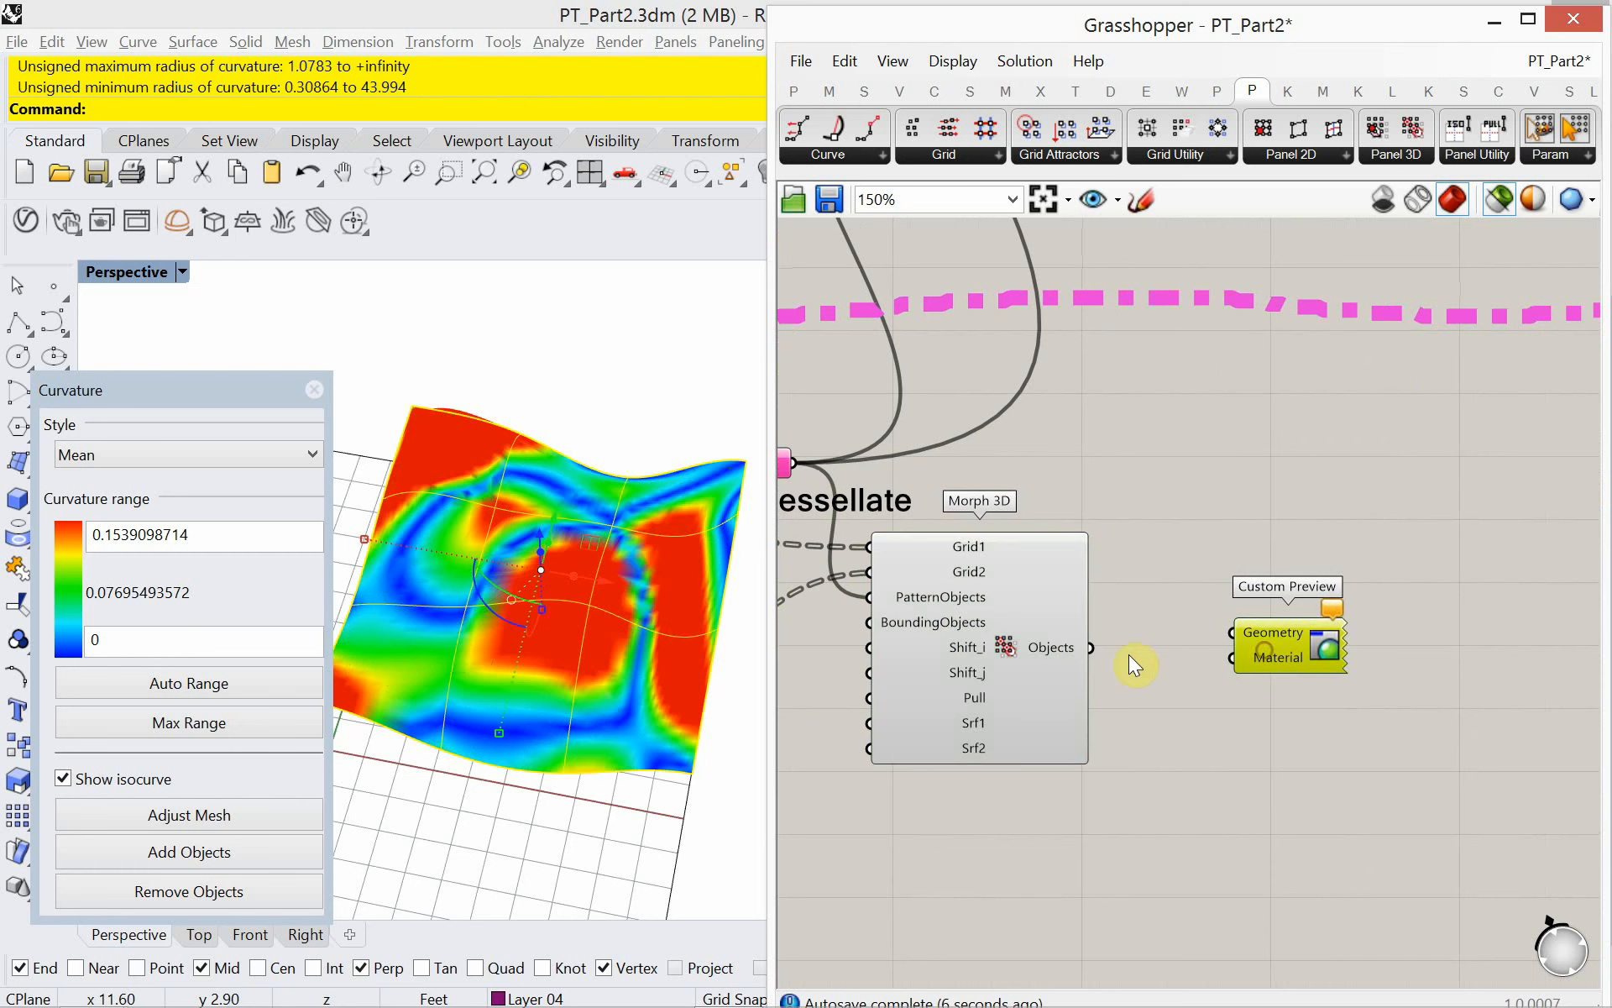
pyautogui.moveTo(1091, 647); pyautogui.dragTo(1272, 673)
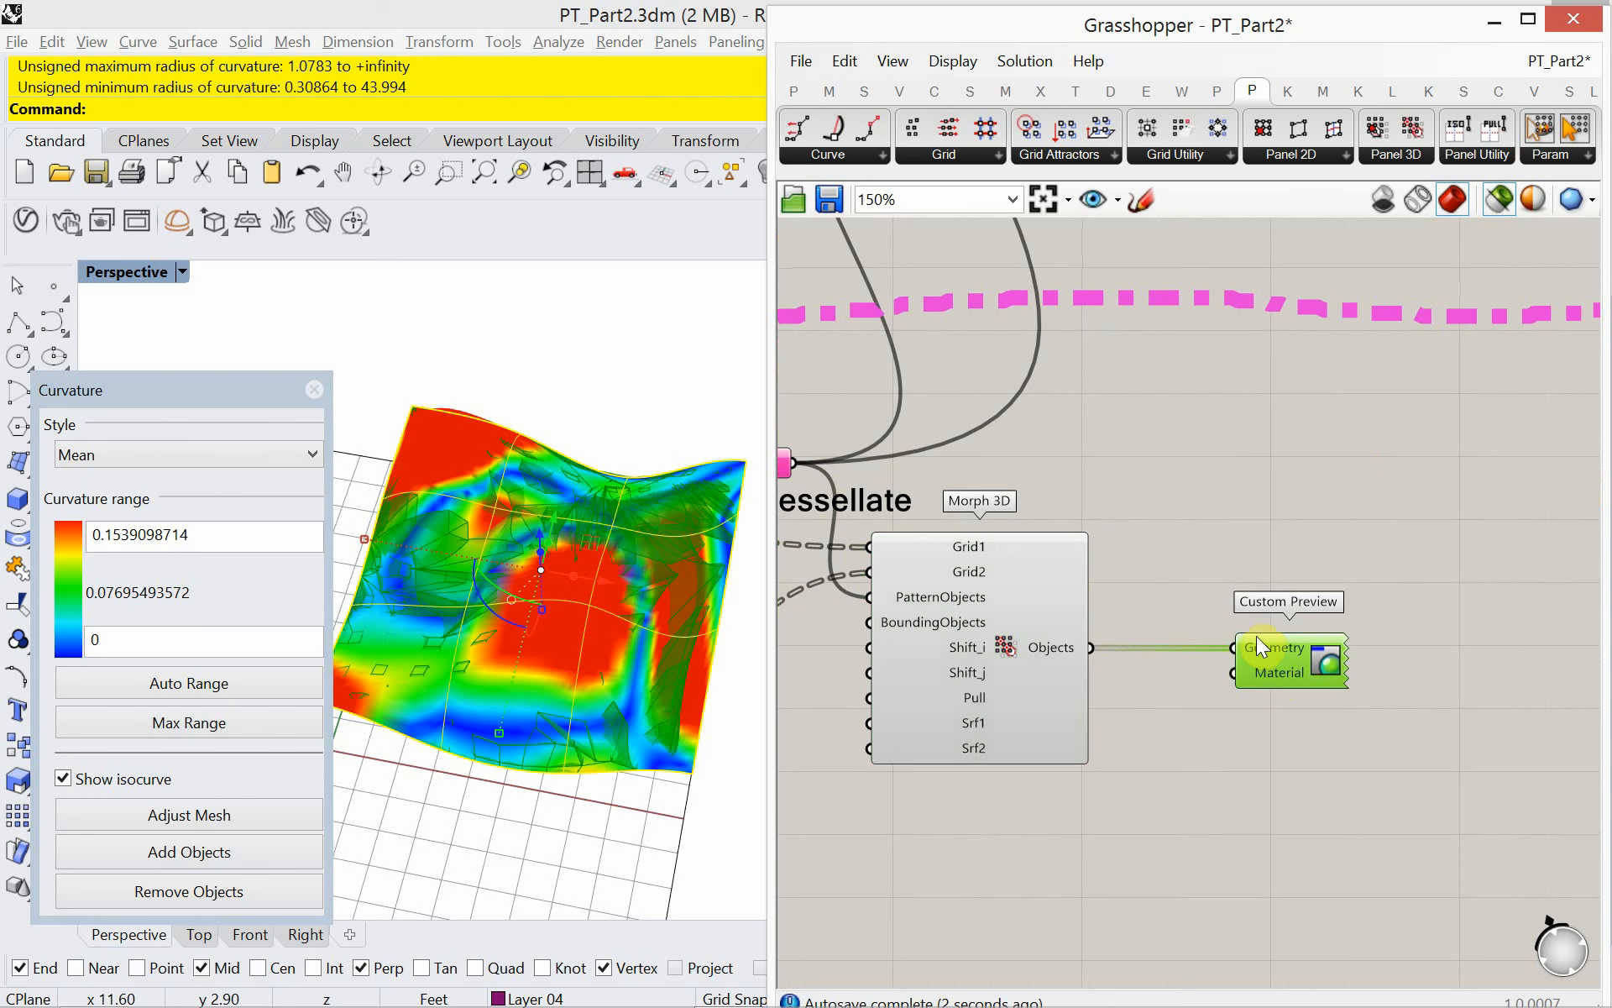
pyautogui.click(1500, 203)
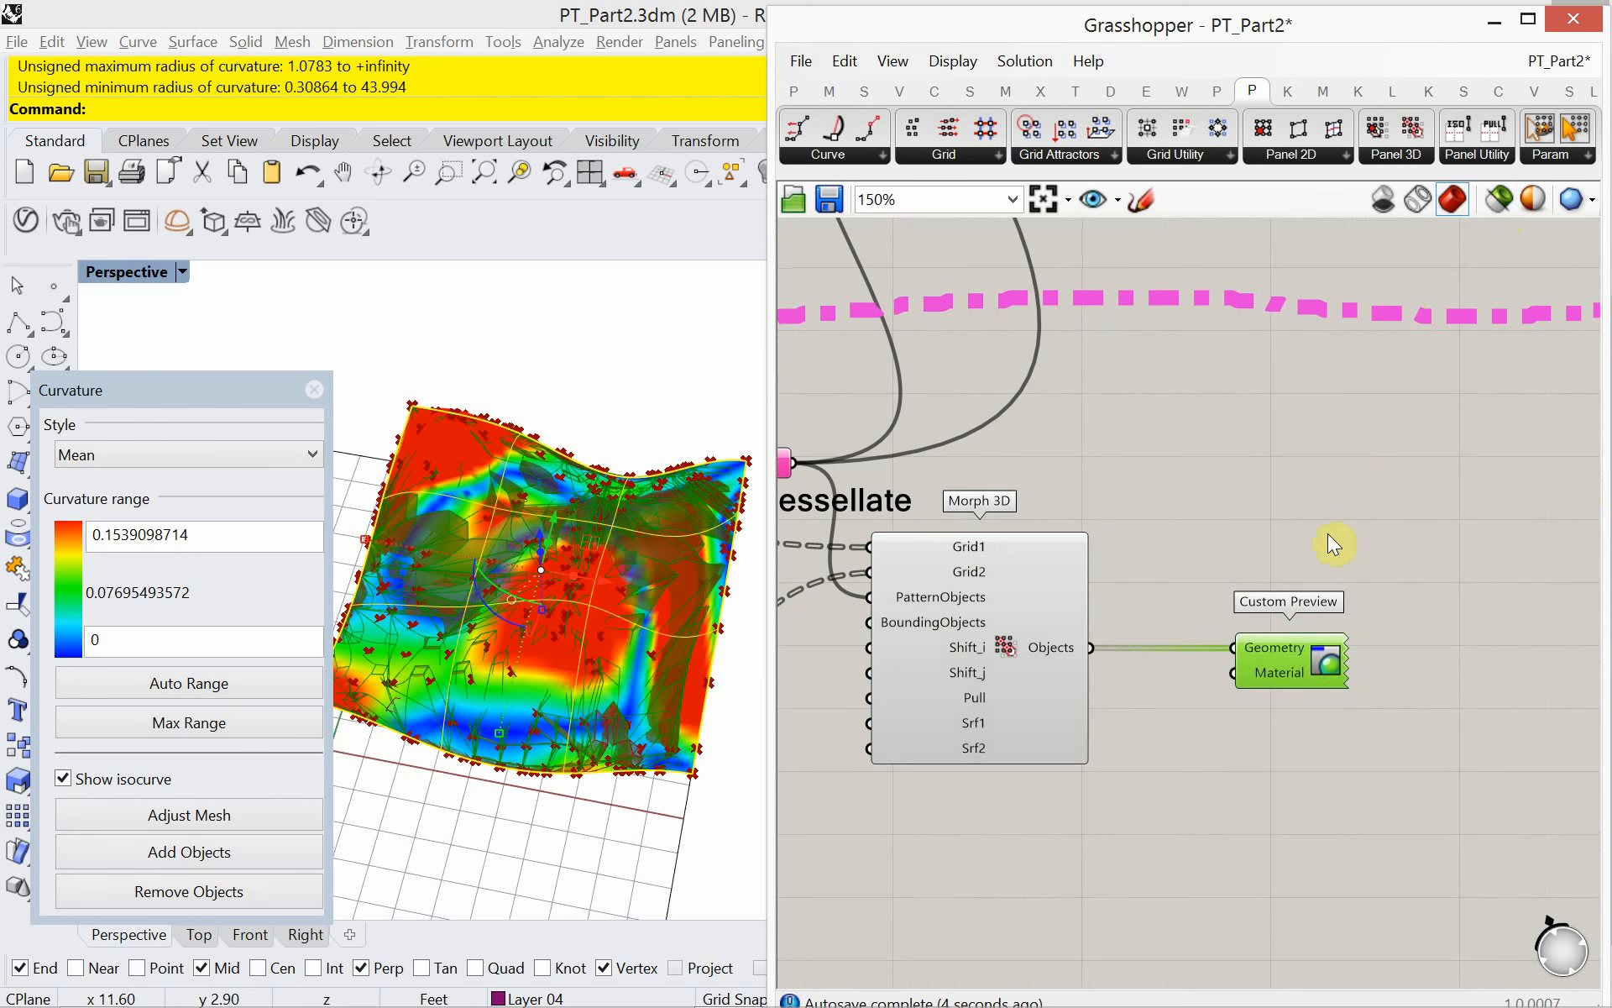
# - Turn off the preview of every component except the Custom Preview by inverting the selection
pyautogui.moveTo(1286, 657)
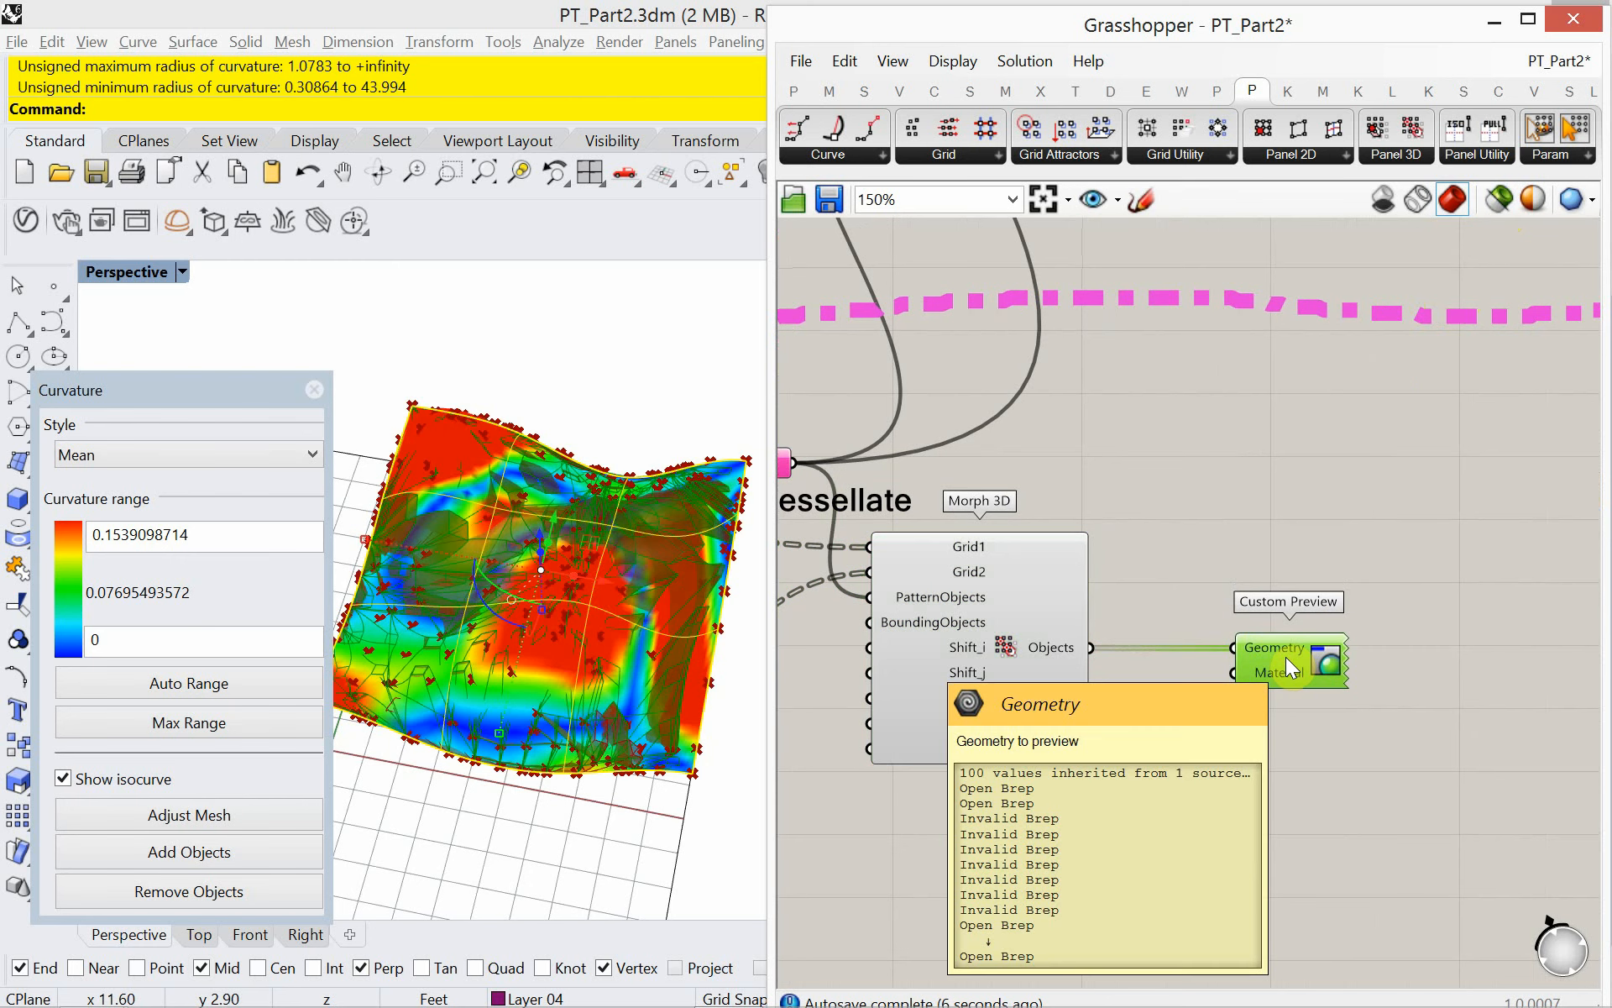
pyautogui.hotkey('ctrl', 'i')
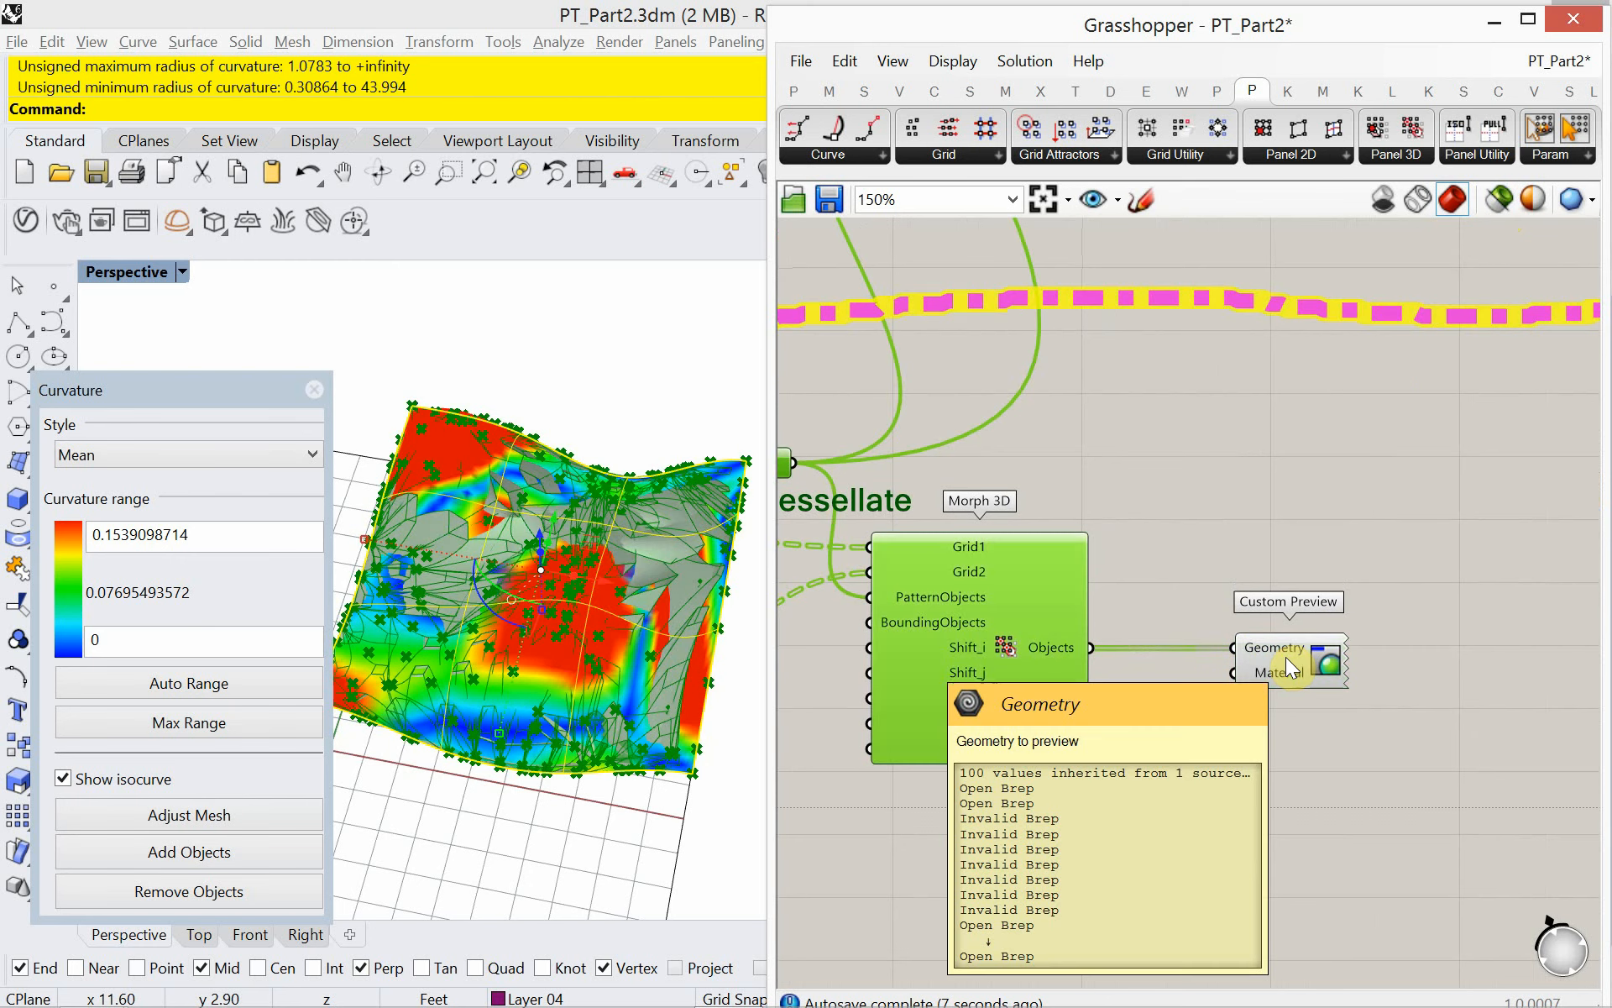
pyautogui.rightClick(1258, 543)
pyautogui.click(1298, 568)
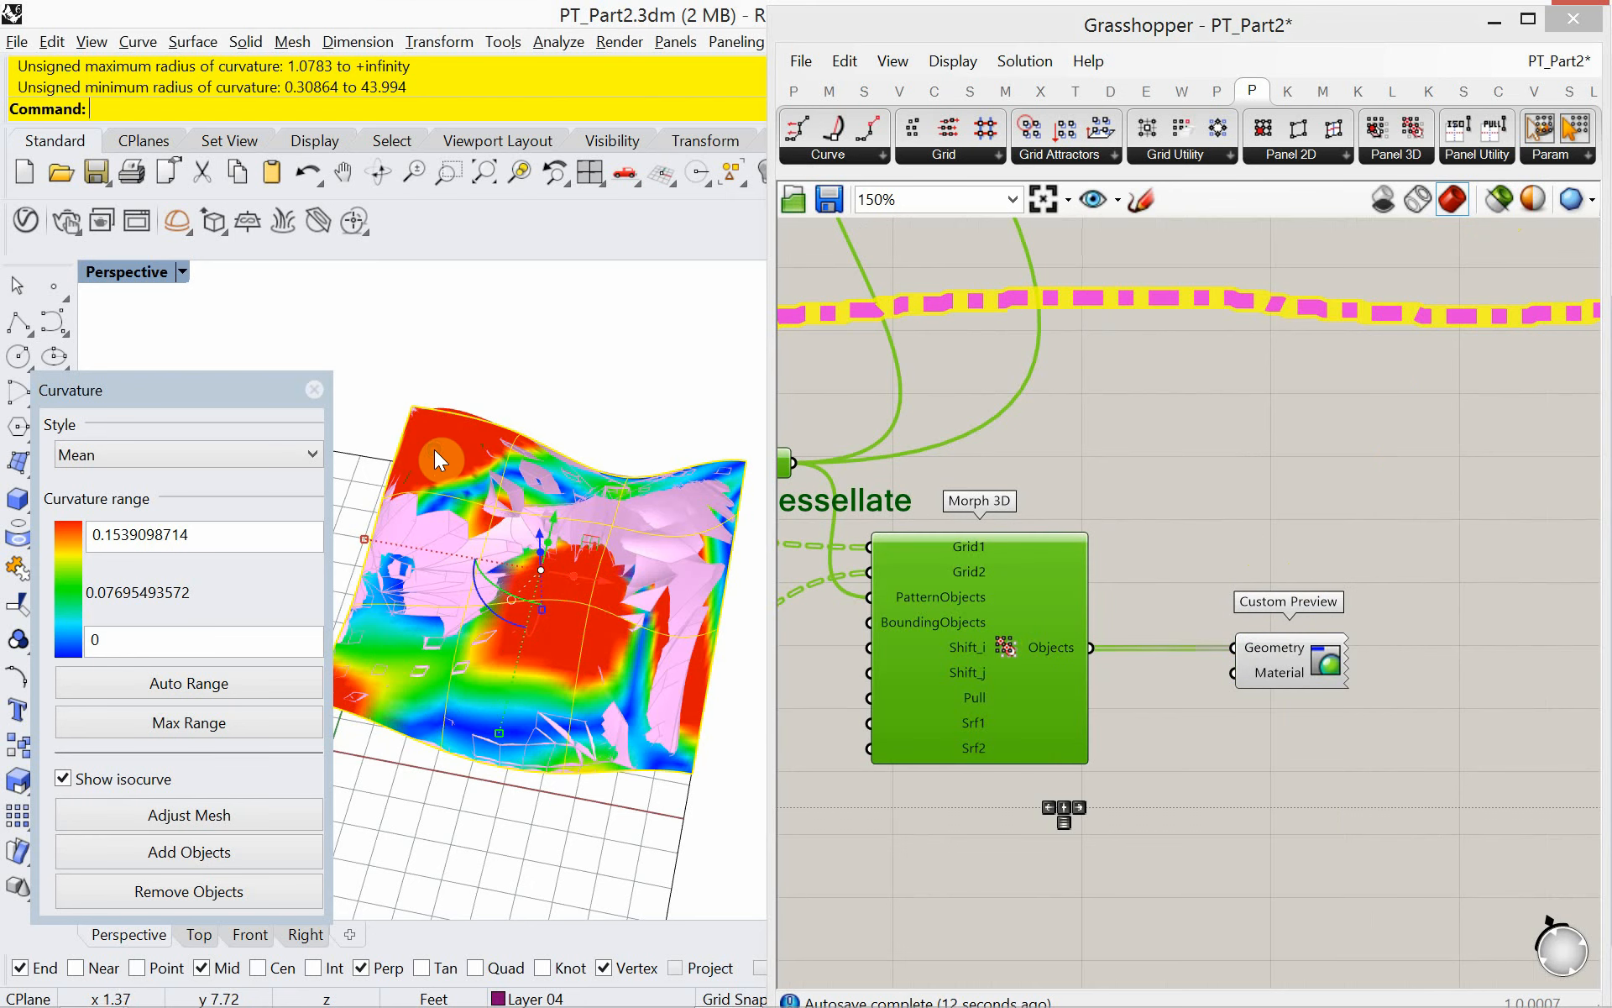
# - Close the Curvature analysis and hide the analyzed surface in the Rhino model to expose the tessellation
pyautogui.click(317, 391)
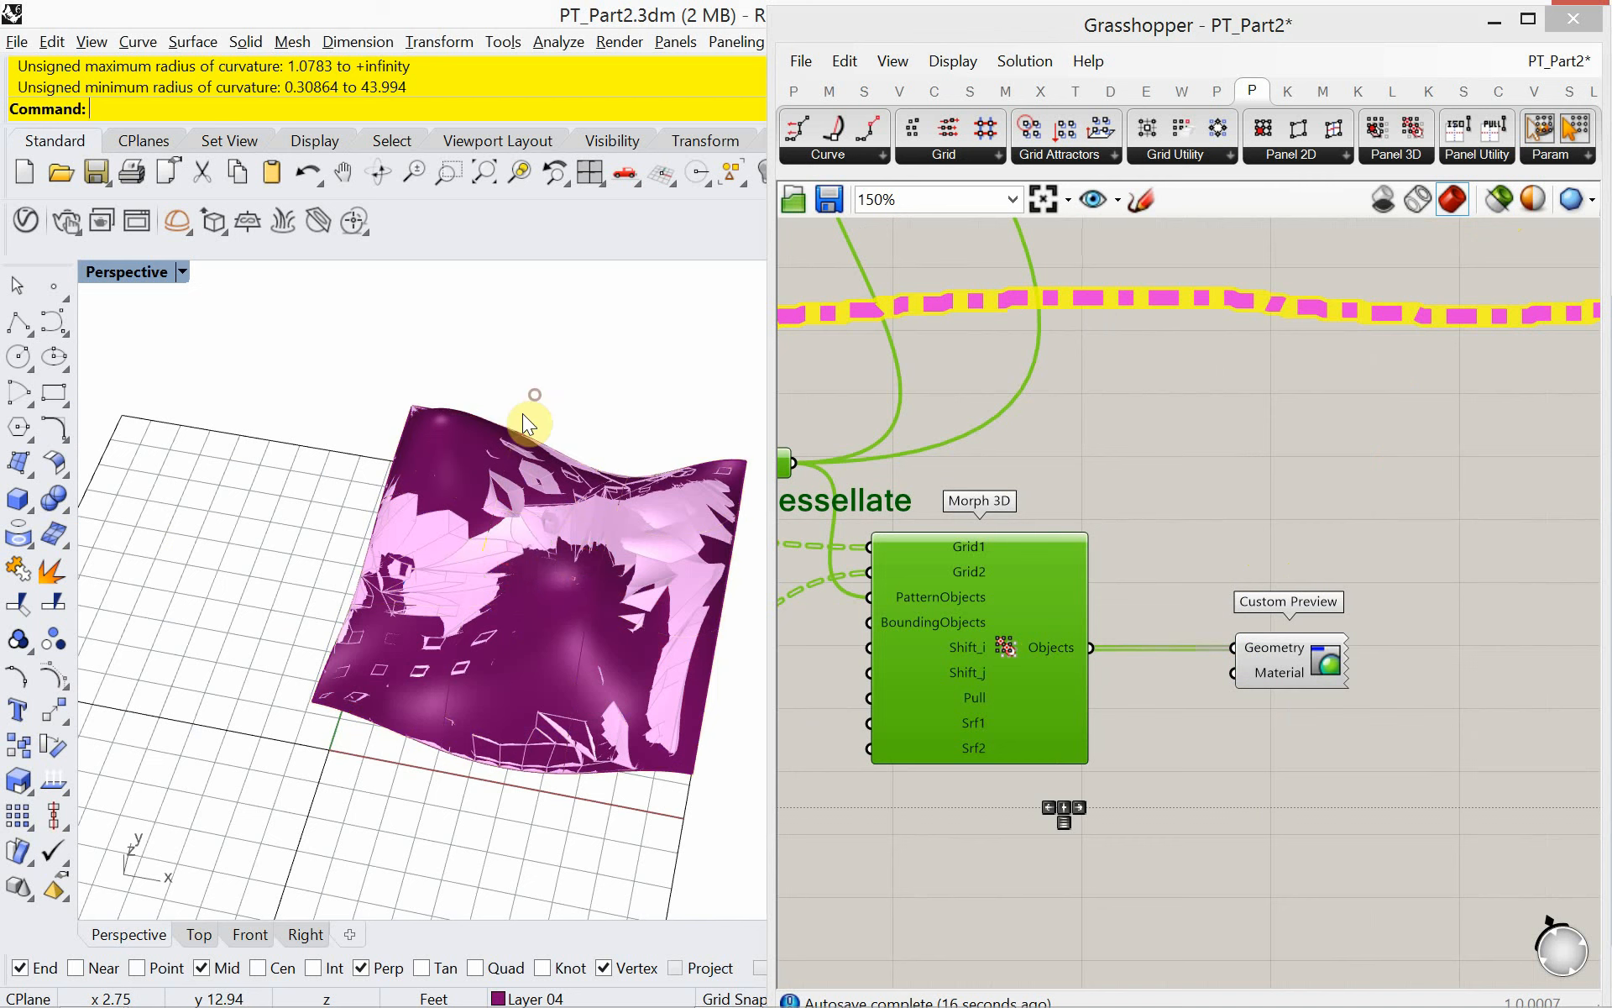
pyautogui.click(492, 436)
pyautogui.write('Hide')
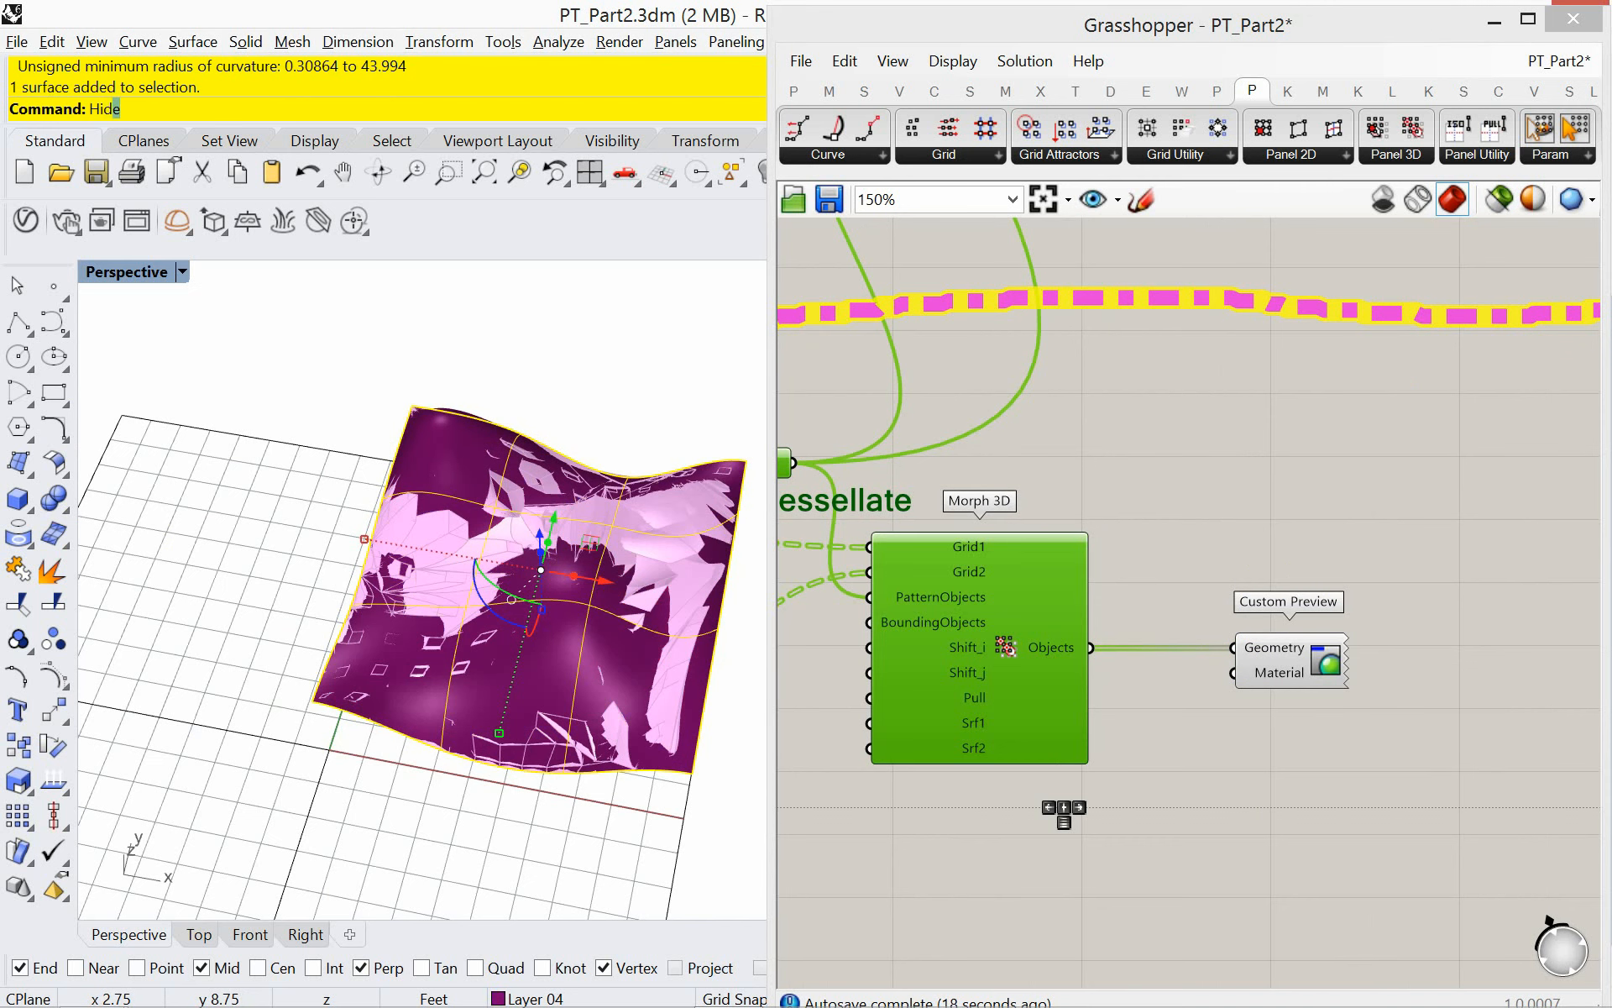
pyautogui.press('Return')
pyautogui.moveTo(461, 580); pyautogui.dragTo(504, 493, button='right')
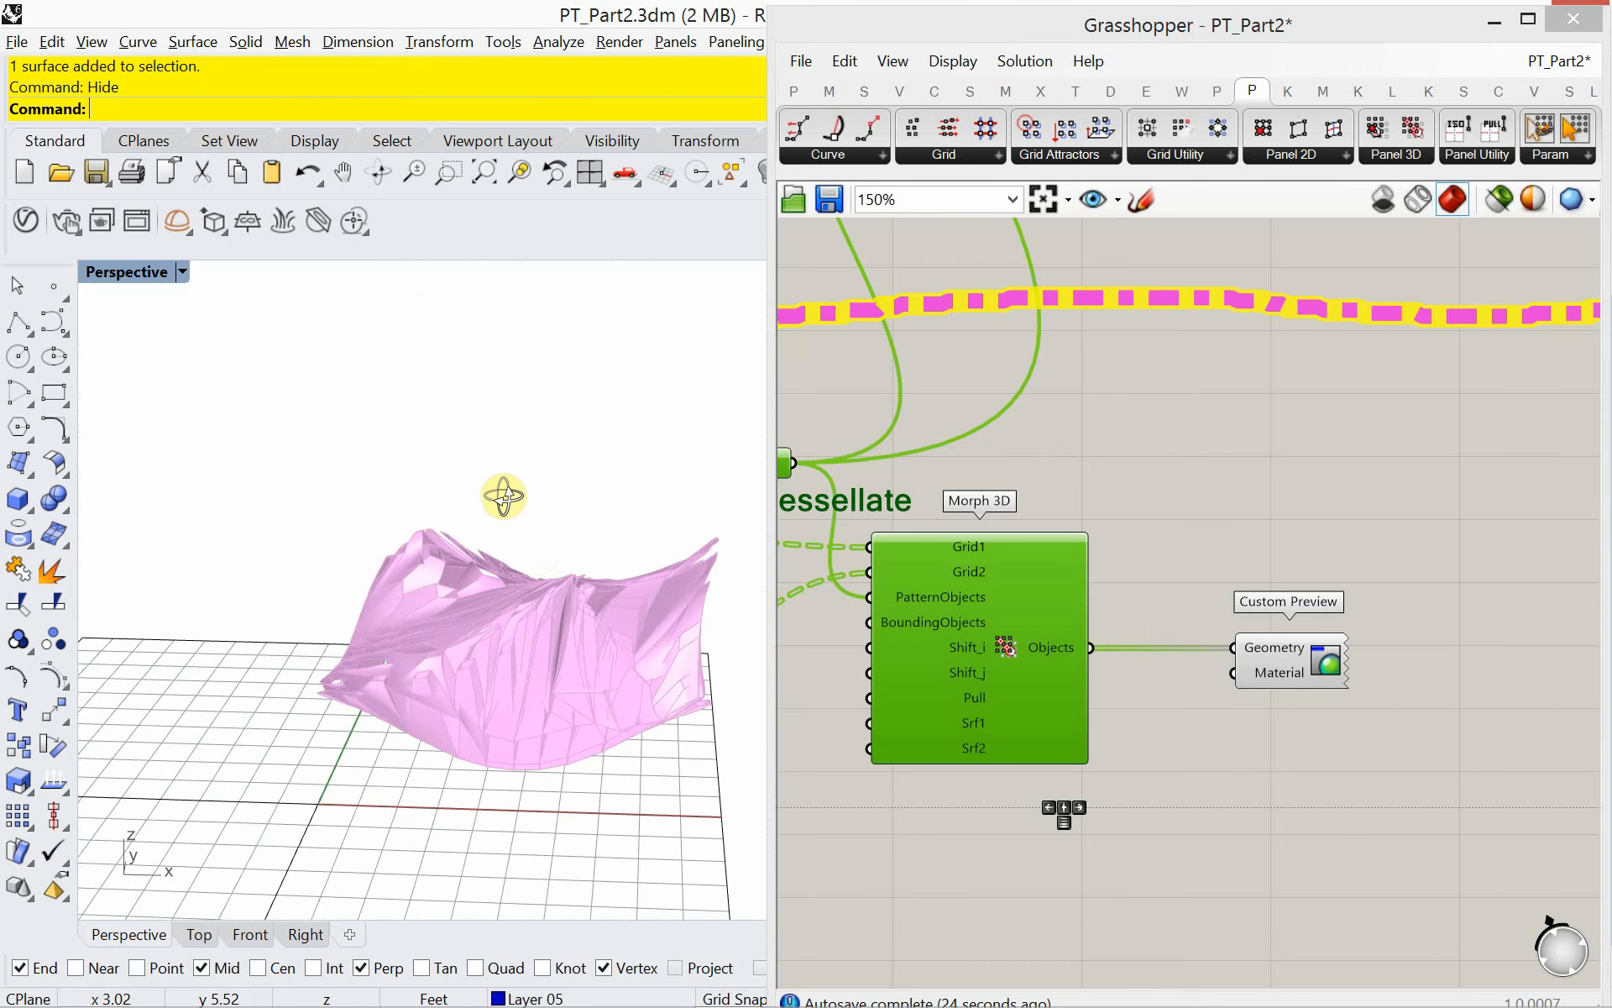
pyautogui.keyDown('shift'); pyautogui.moveTo(525, 561); pyautogui.dragTo(413, 625, button='right'); pyautogui.keyUp('shift')
pyautogui.scroll(3, 472, 582)
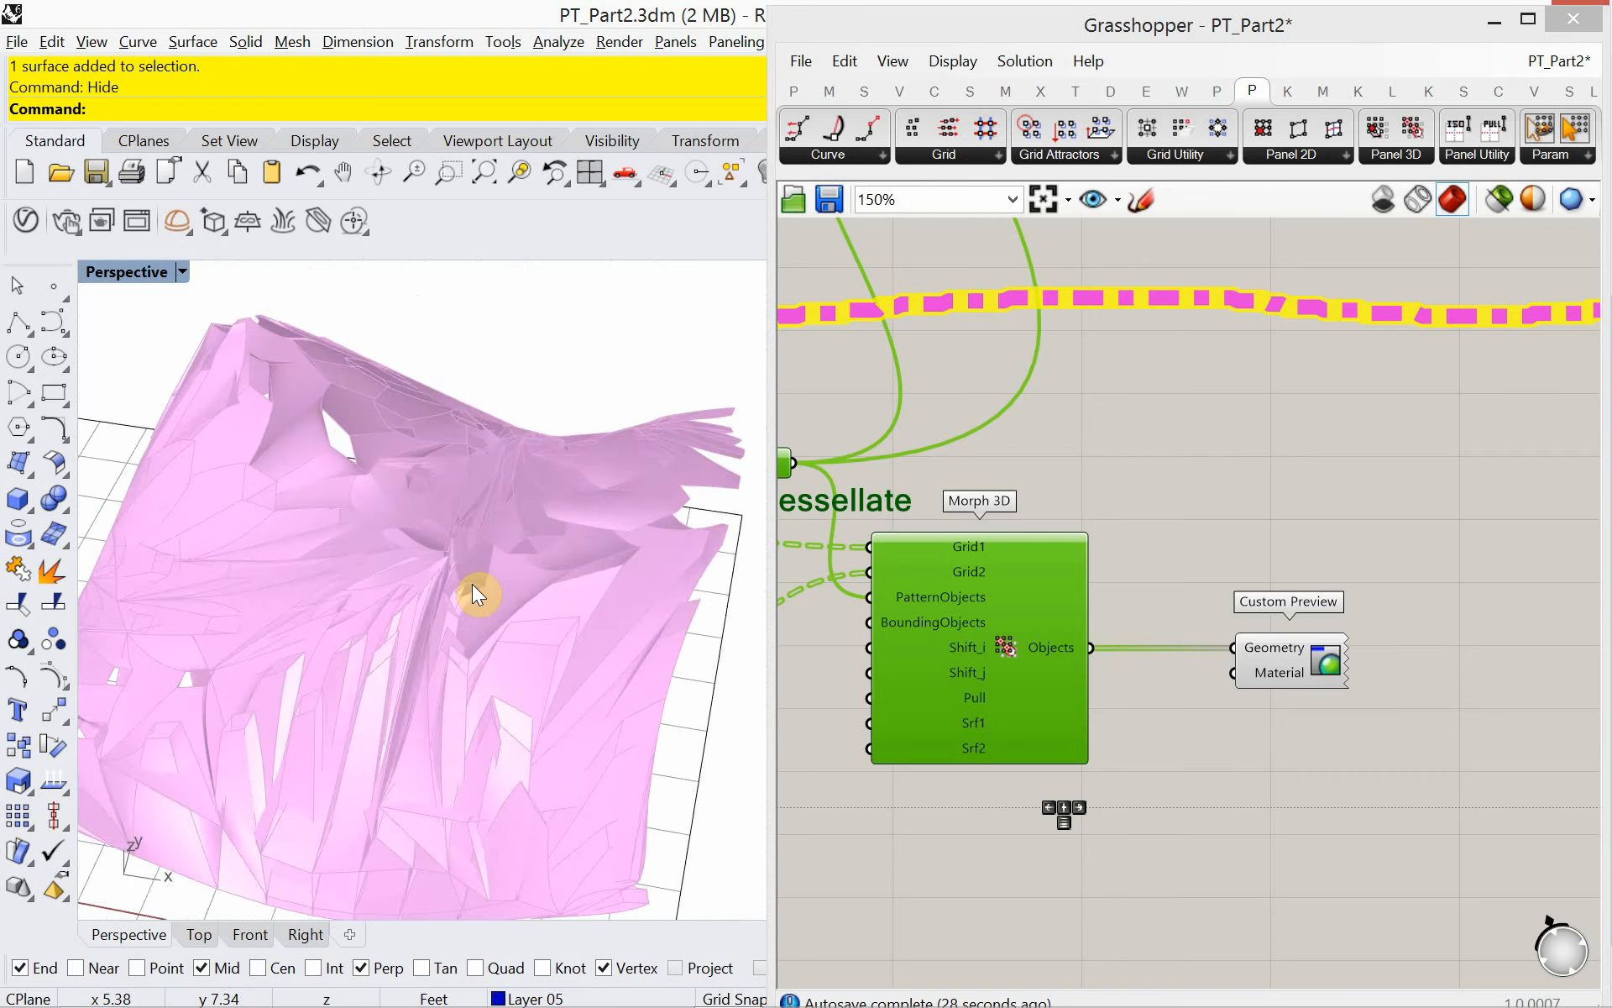
pyautogui.scroll(-3, 472, 583)
pyautogui.scroll(2, 472, 583)
# - Move the Surface parameter in the Mean Attraction section up, directly beneath the upper Point parameter
pyautogui.moveTo(920, 653); pyautogui.dragTo(1488, 632, button='right')
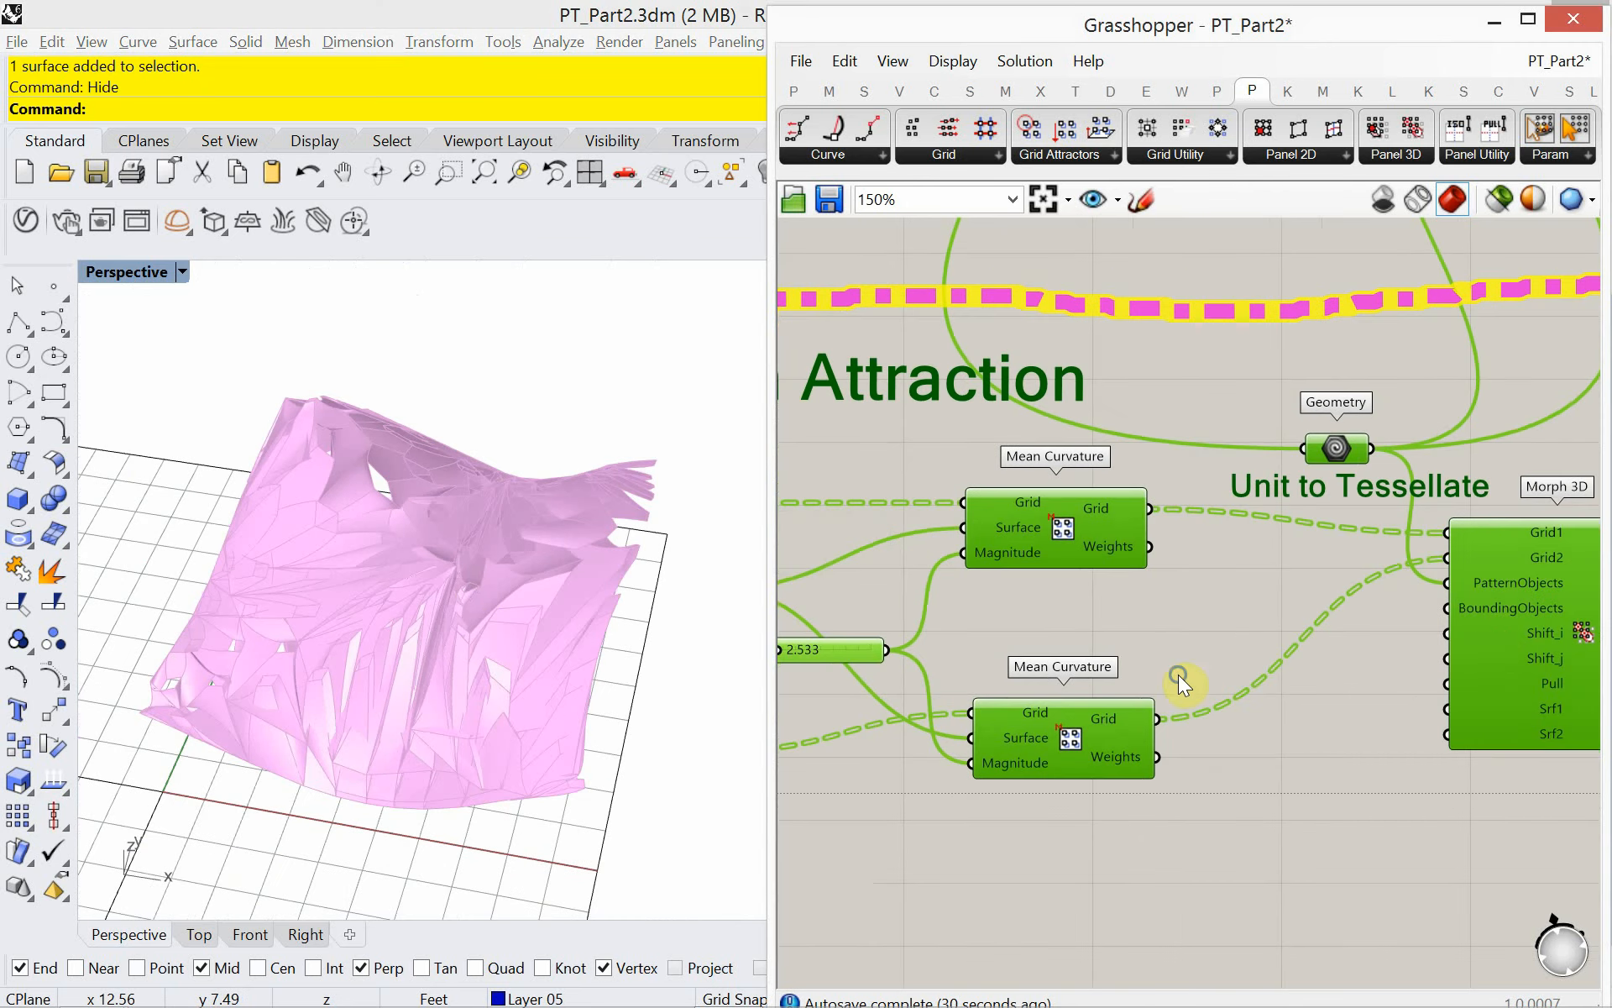
pyautogui.moveTo(1177, 673); pyautogui.dragTo(1428, 582, button='right')
pyautogui.click(1151, 746)
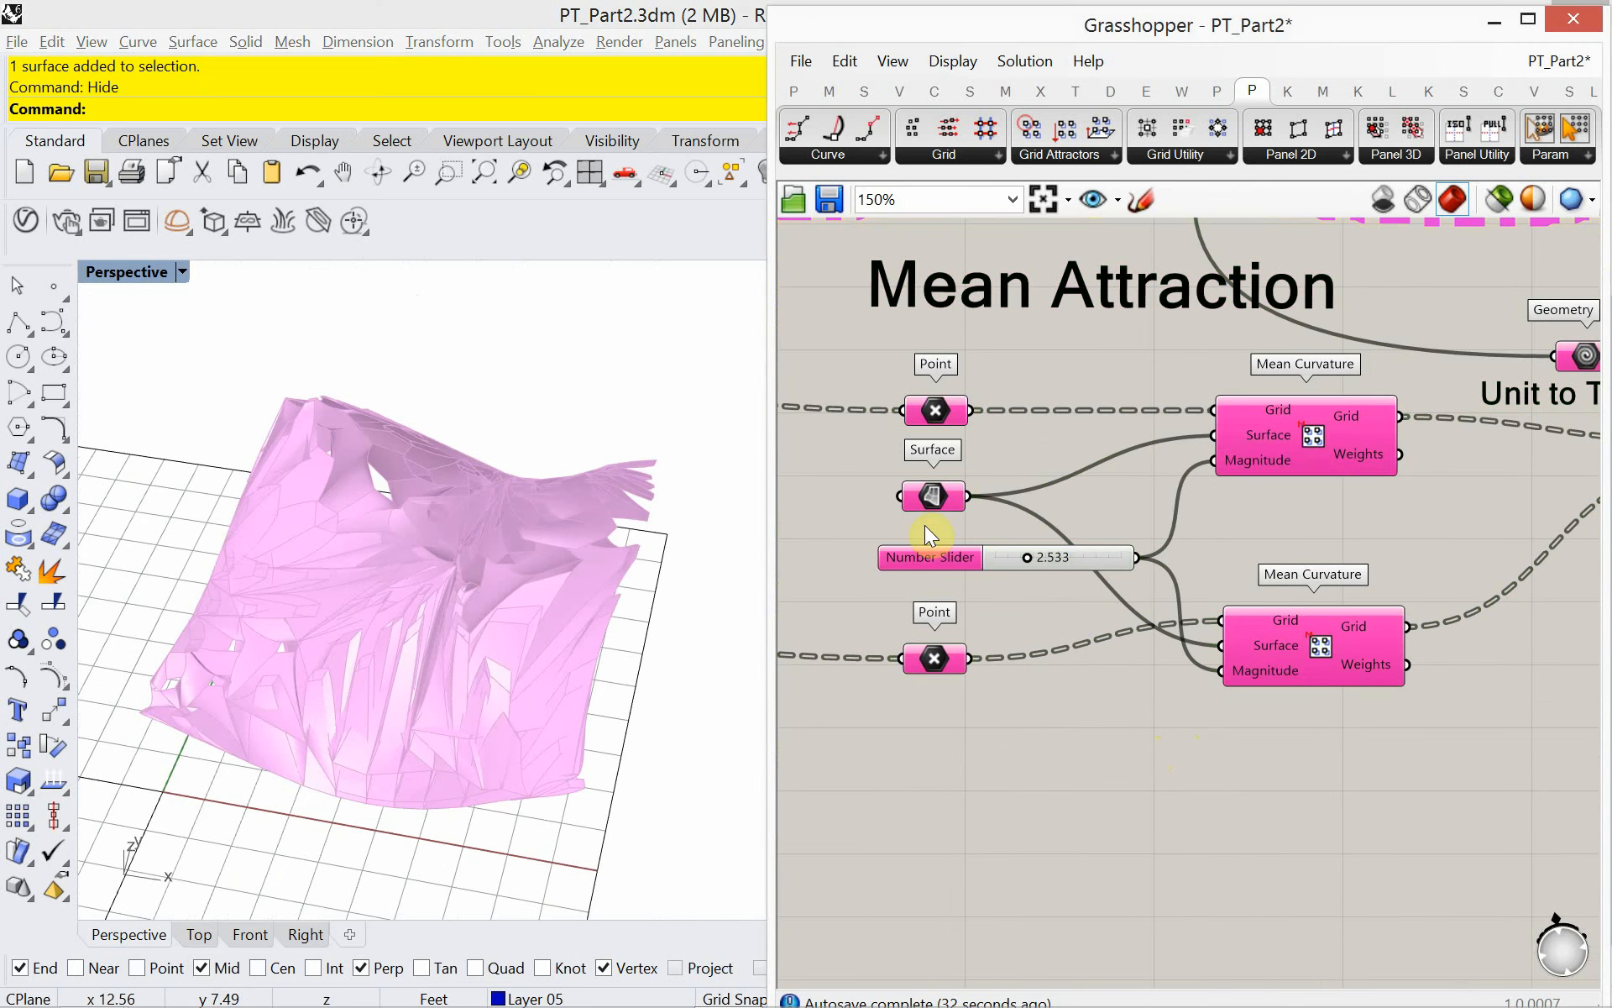
pyautogui.moveTo(920, 496); pyautogui.dragTo(924, 482)
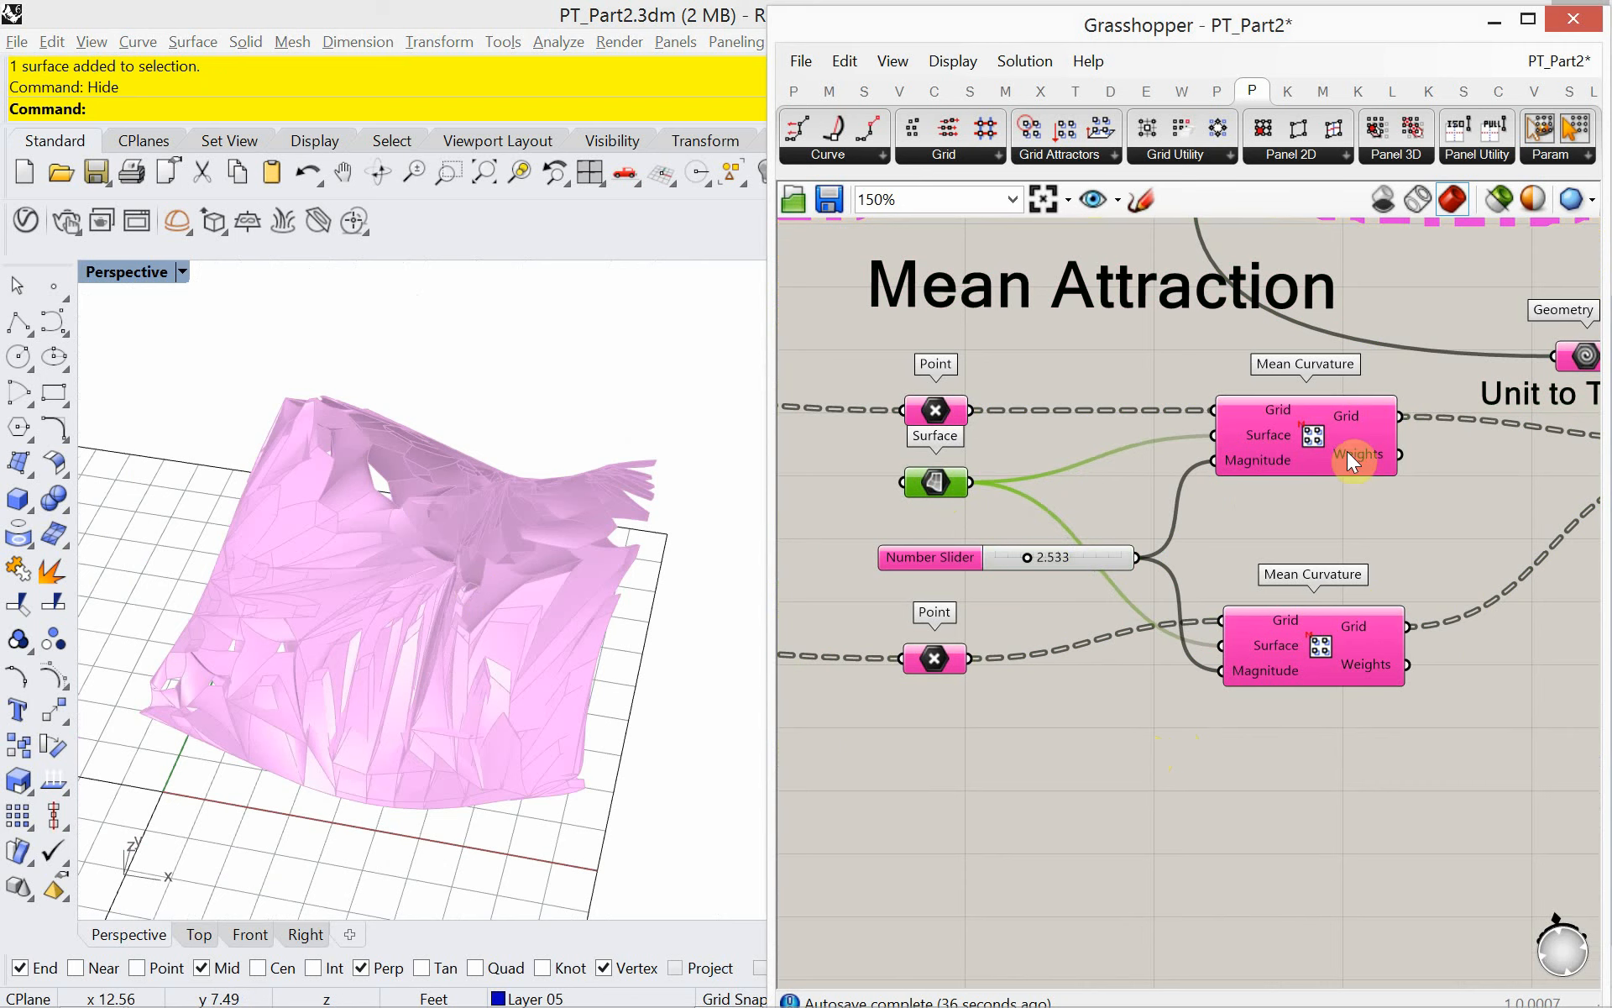
# - Duplicate the Surface parameter that feeds the upper Surface Domain Number component
pyautogui.scroll(-3, 970, 649)
pyautogui.moveTo(949, 454); pyautogui.dragTo(934, 793, button='right')
pyautogui.moveTo(986, 497); pyautogui.dragTo(969, 779, button='right')
pyautogui.moveTo(937, 587); pyautogui.dragTo(957, 804, button='right')
pyautogui.moveTo(980, 561); pyautogui.dragTo(965, 809, button='right')
pyautogui.scroll(3, 952, 441)
pyautogui.scroll(2, 937, 437)
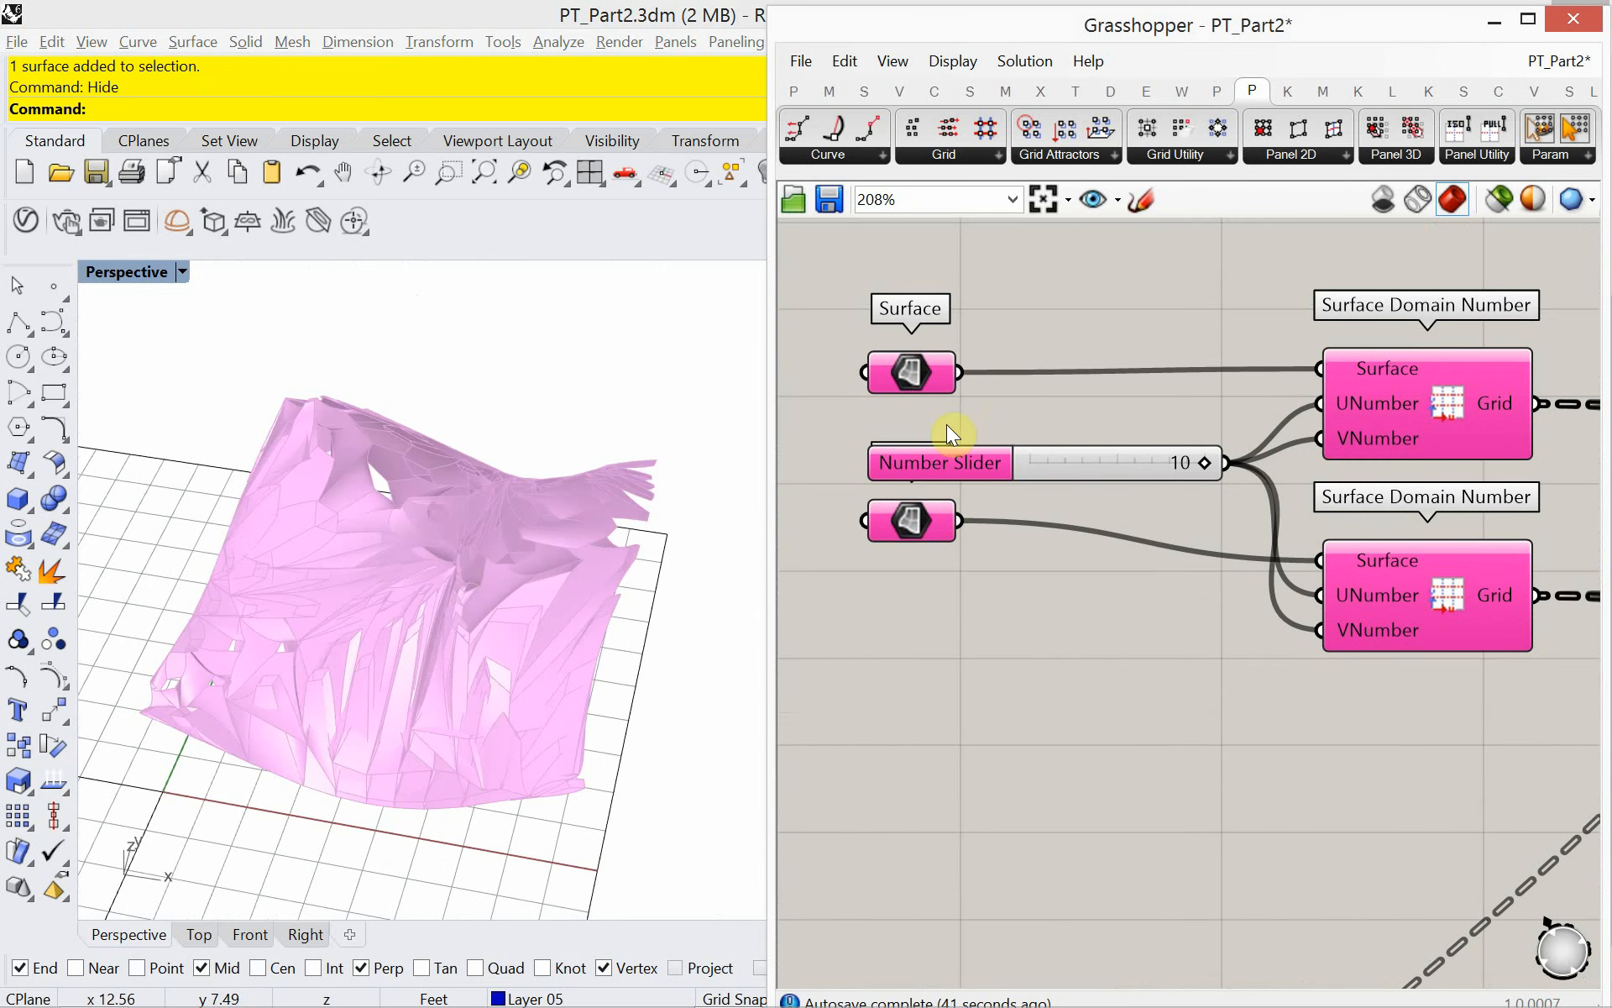
pyautogui.click(927, 371)
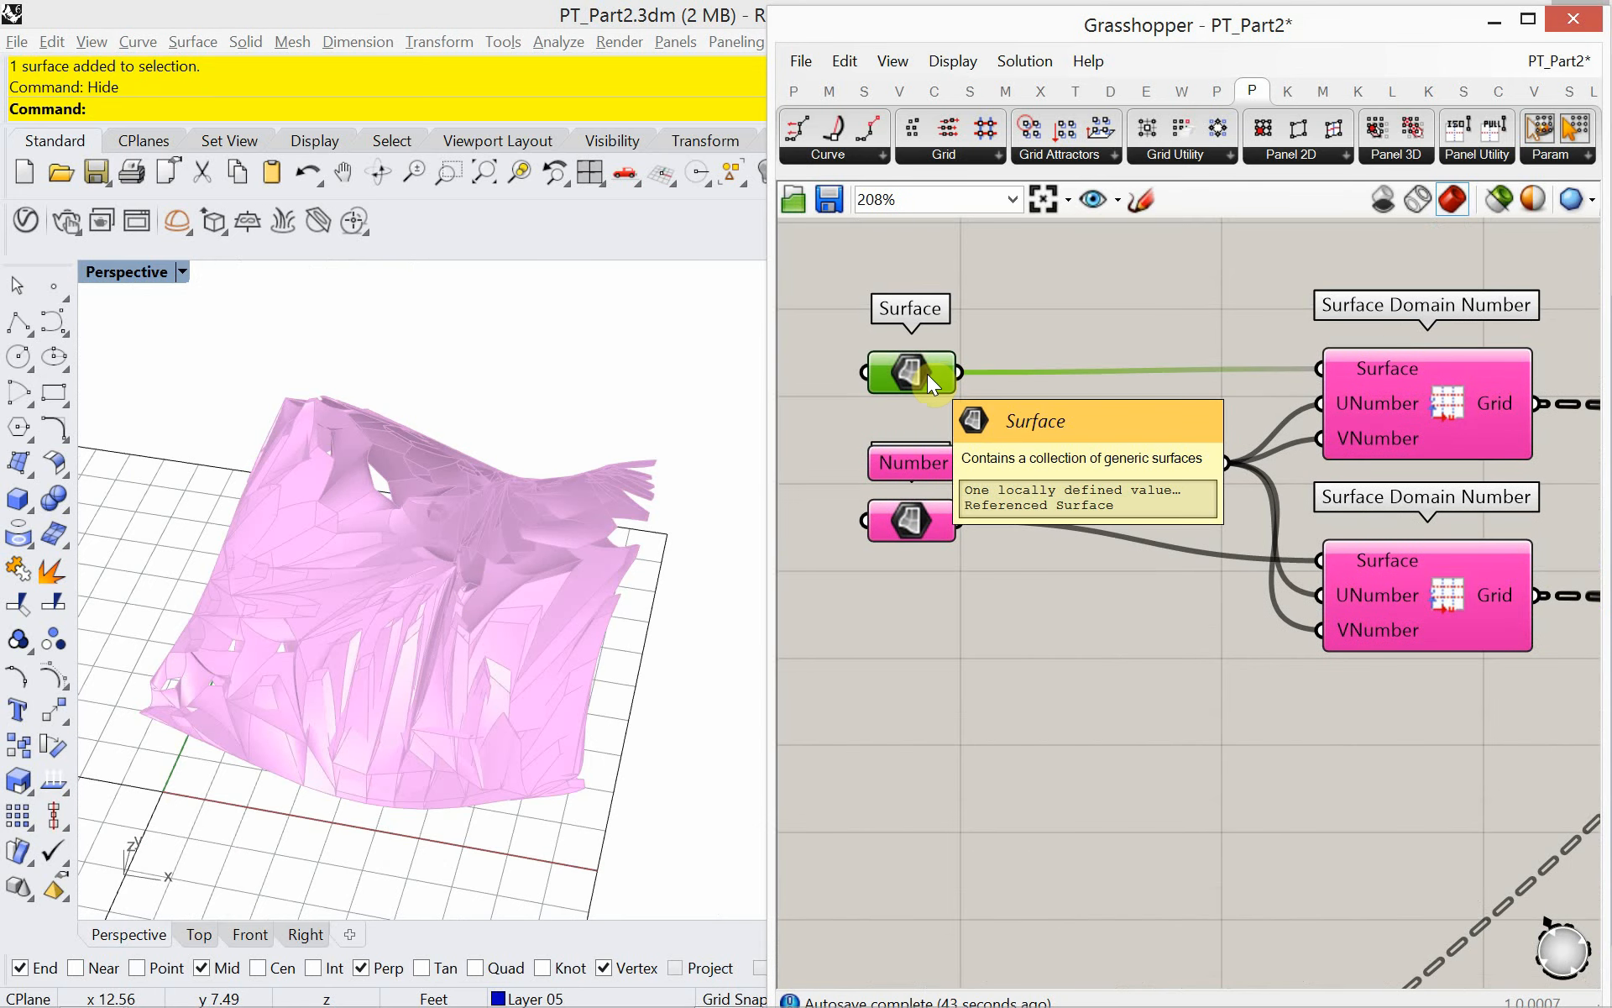
pyautogui.hotkey('ctrl', 'c')
pyautogui.hotkey('ctrl', 'v')
# - Place the copied Surface parameter below the lower Point parameter and connect it to the lower Mean Curvature's Surface input
pyautogui.moveTo(919, 386); pyautogui.dragTo(1277, 721)
pyautogui.scroll(-6, 1024, 360)
pyautogui.scroll(-5, 1021, 360)
pyautogui.scroll(10, 1008, 831)
pyautogui.moveTo(345, 637); pyautogui.dragTo(515, 647, button='right')
pyautogui.scroll(-4, 1026, 702)
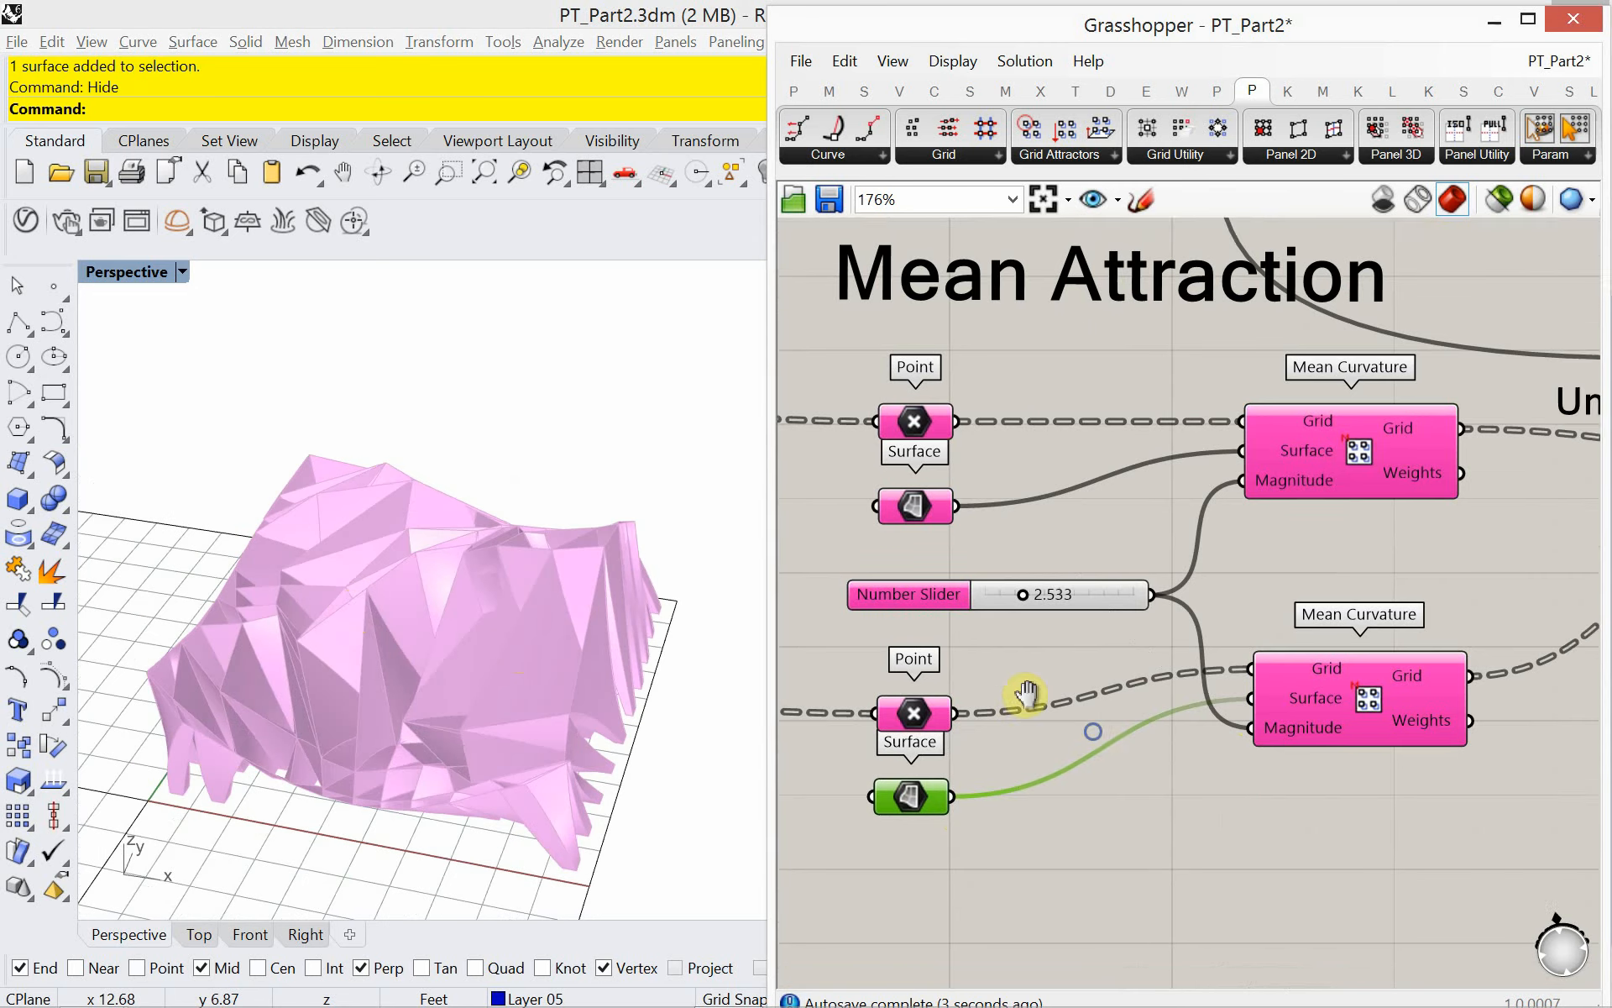
# - Swap the Morph 3D grids, connecting the upper Mean Curvature Grid to Grid2 and the lower one to Grid1
pyautogui.scroll(4, 1058, 704)
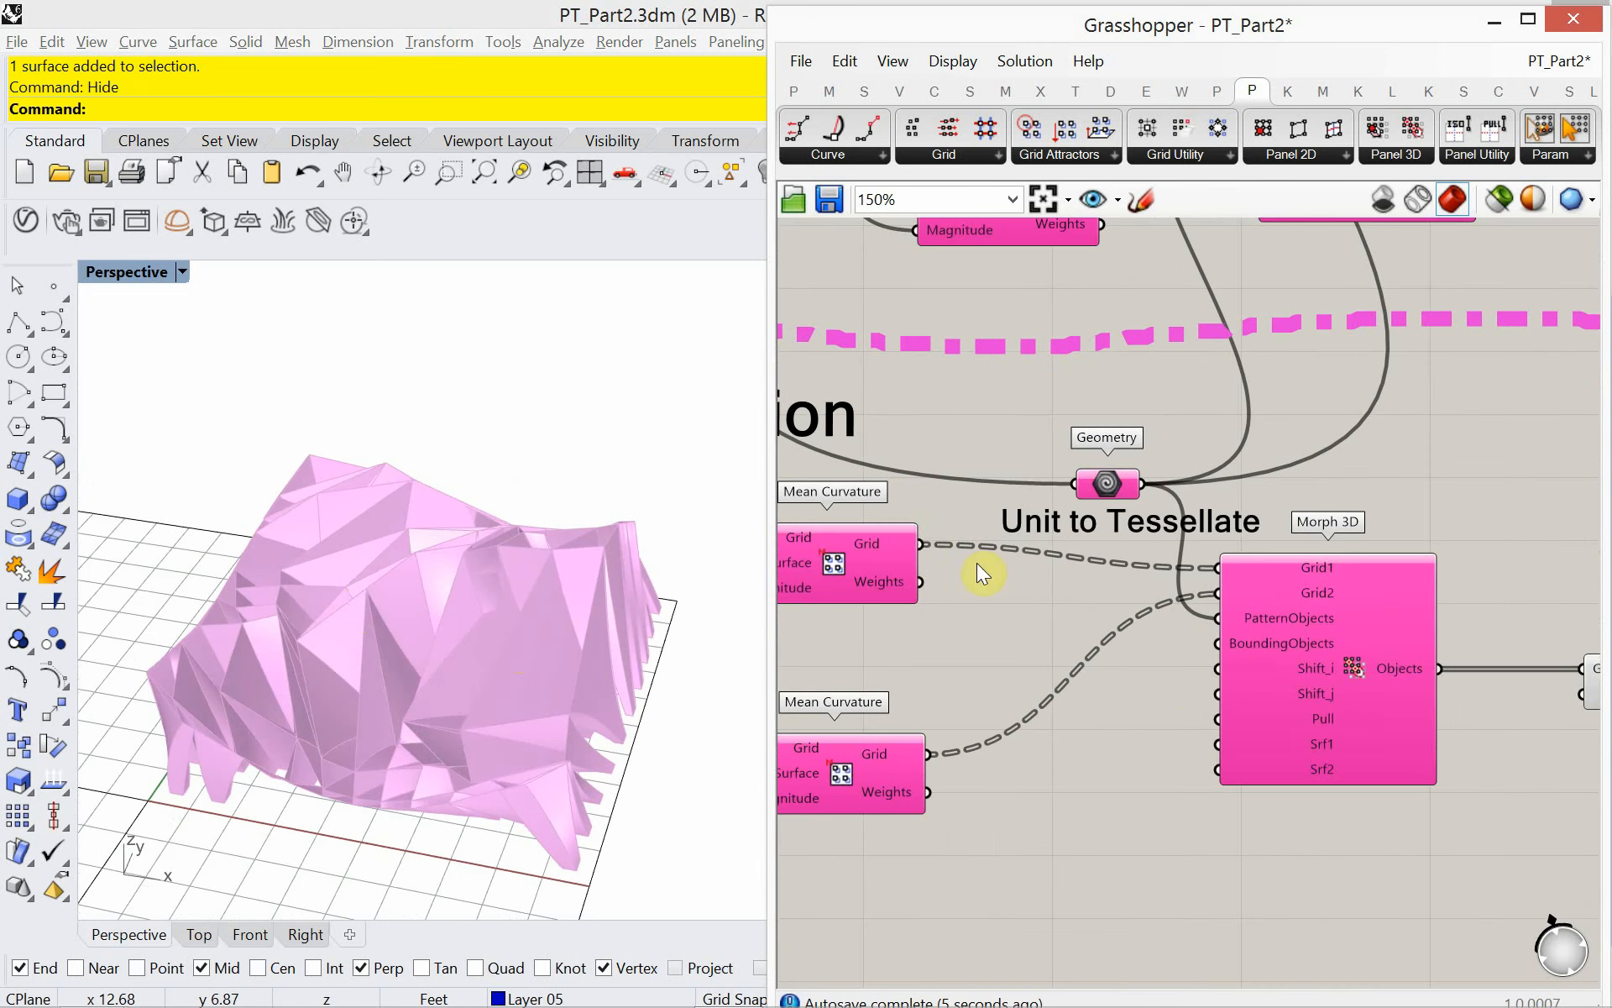
pyautogui.moveTo(924, 553); pyautogui.dragTo(1218, 593)
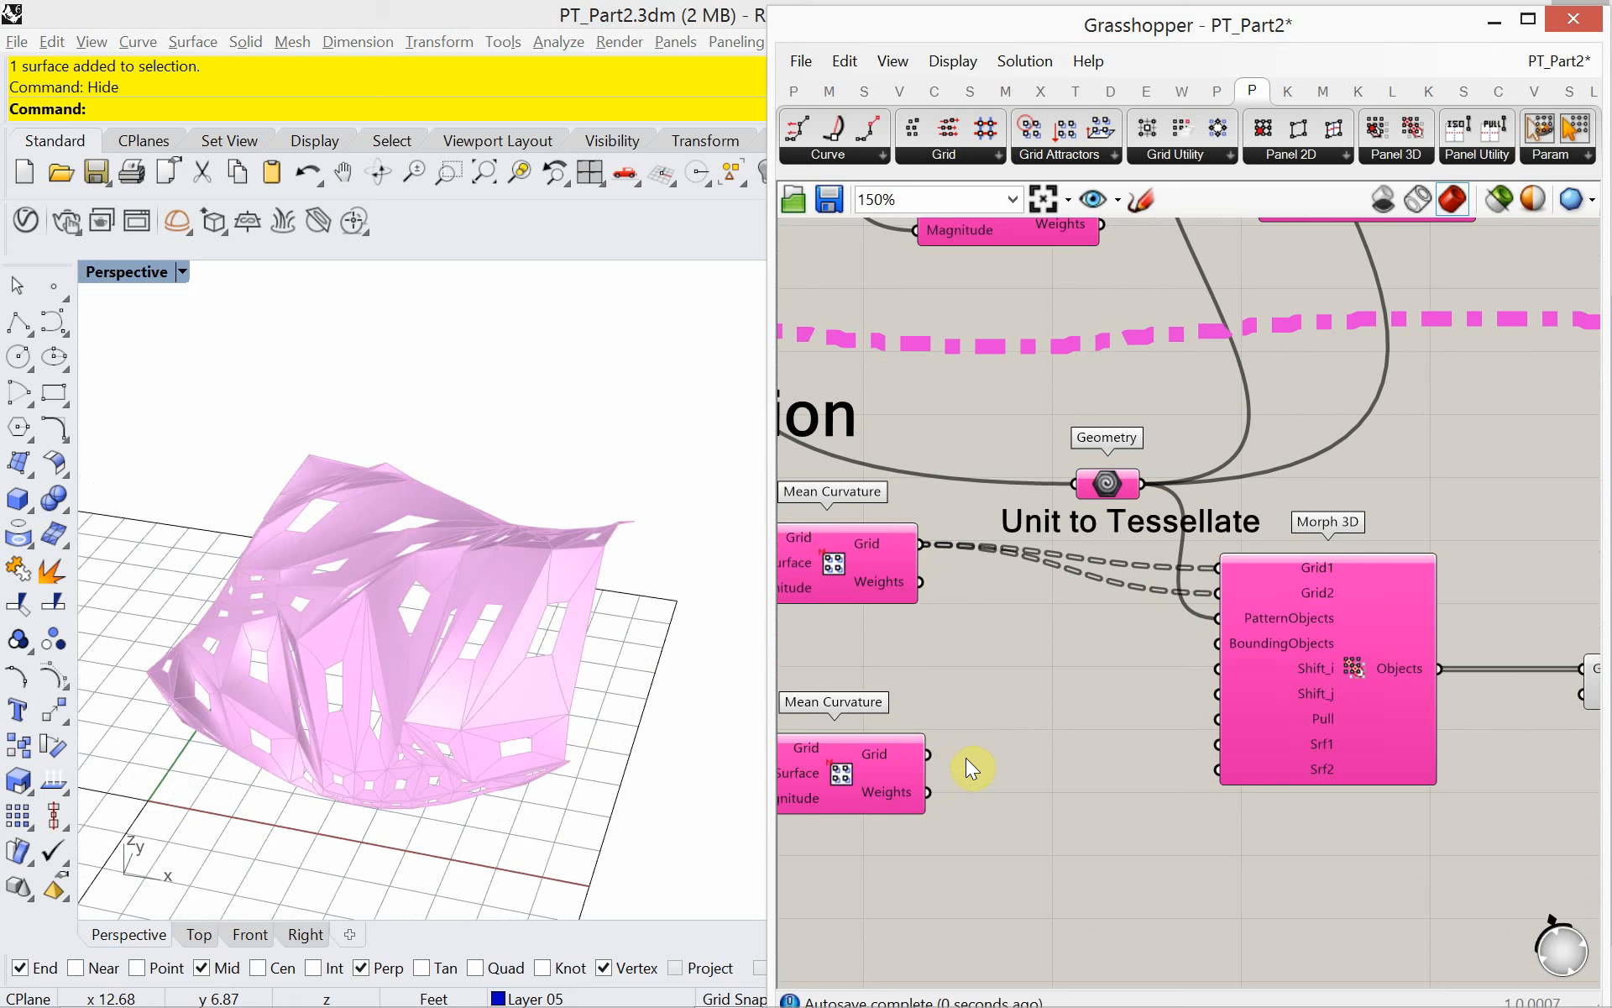
pyautogui.moveTo(930, 756); pyautogui.dragTo(1218, 576)
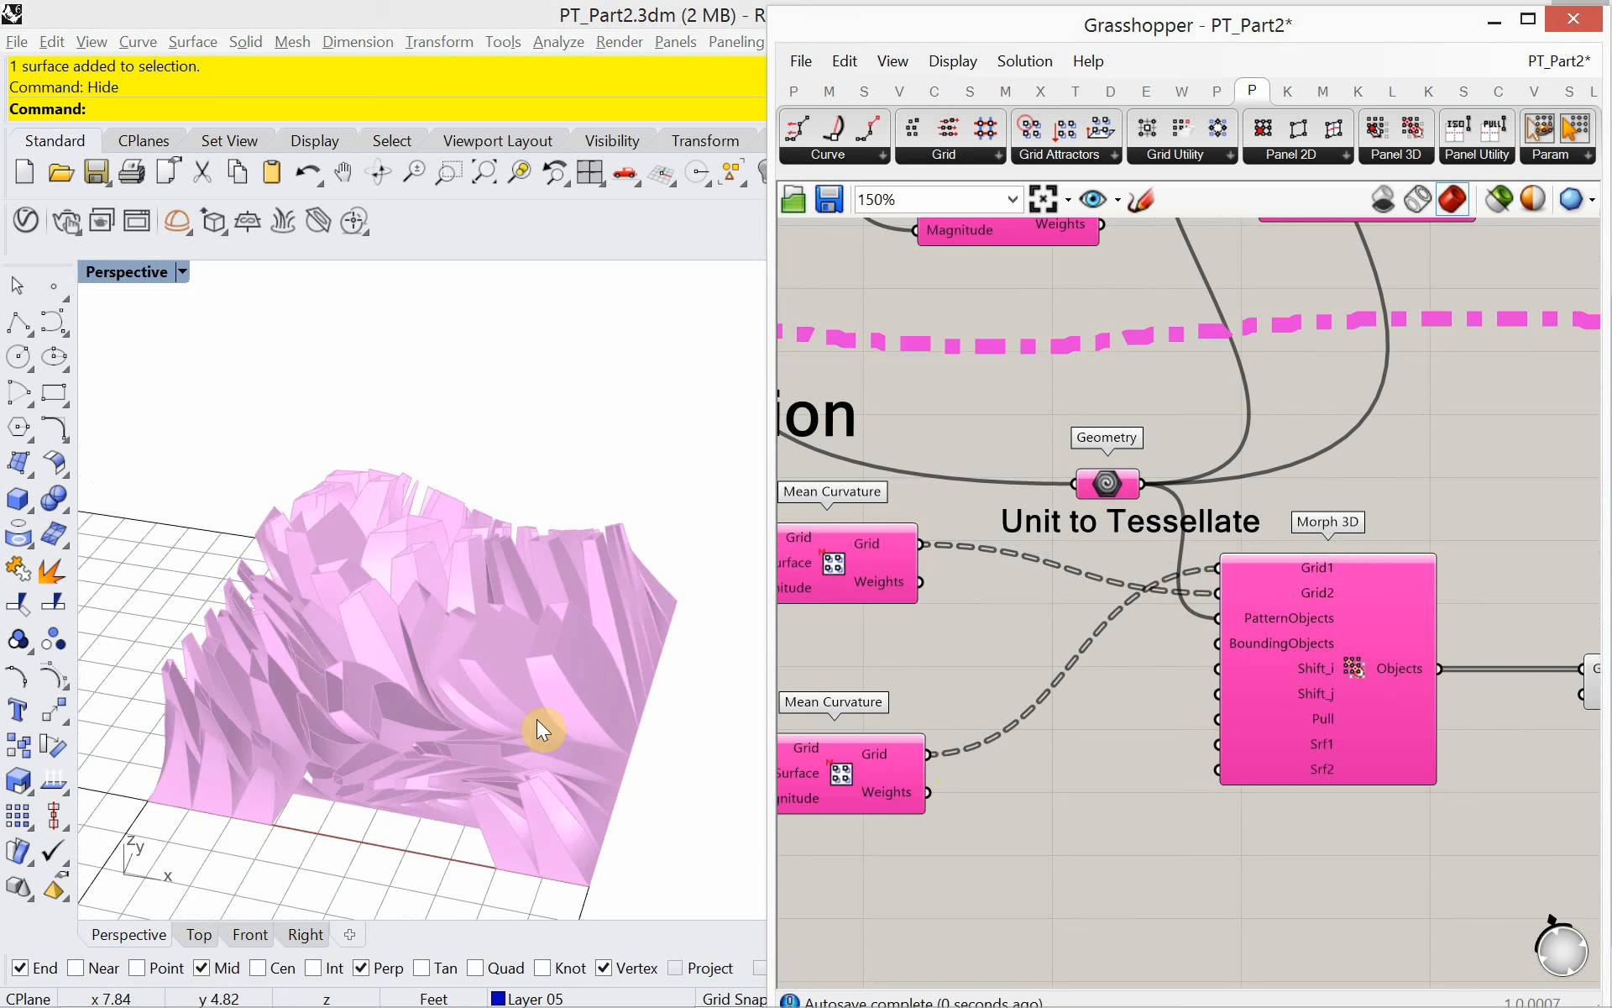
pyautogui.moveTo(540, 728); pyautogui.dragTo(495, 785, button='right')
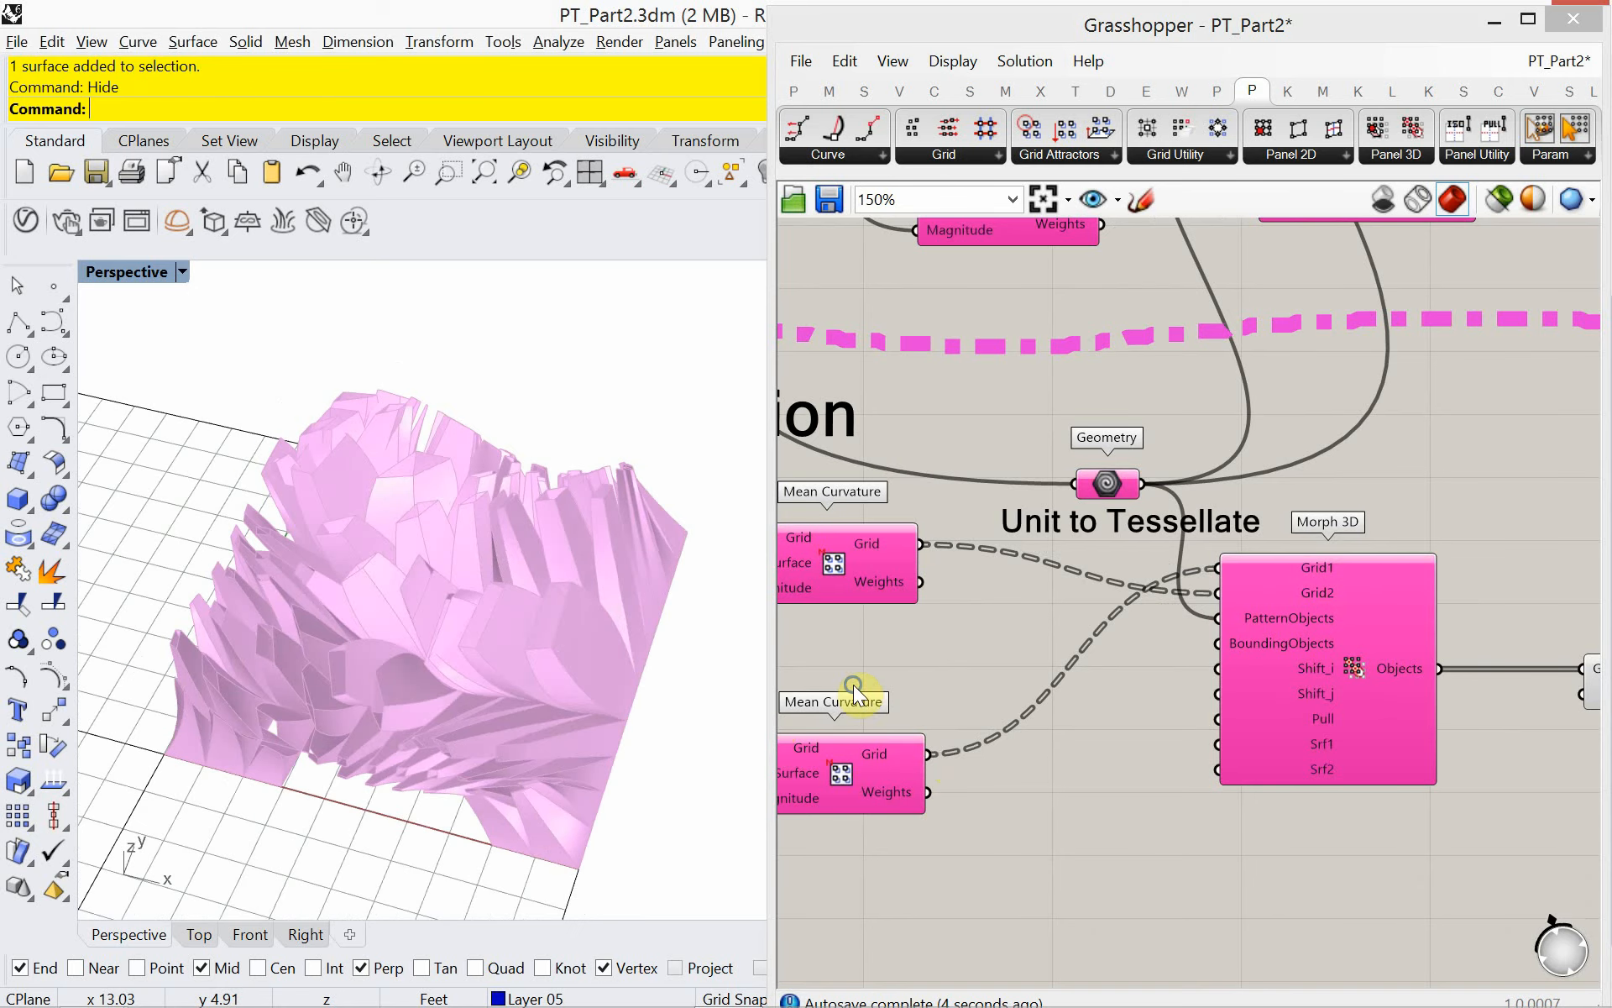
# - Set the Number Slider driving both Mean Curvature magnitudes to 0.000
pyautogui.moveTo(856, 688); pyautogui.dragTo(1218, 635, button='right')
pyautogui.moveTo(849, 663); pyautogui.dragTo(890, 668, button='right')
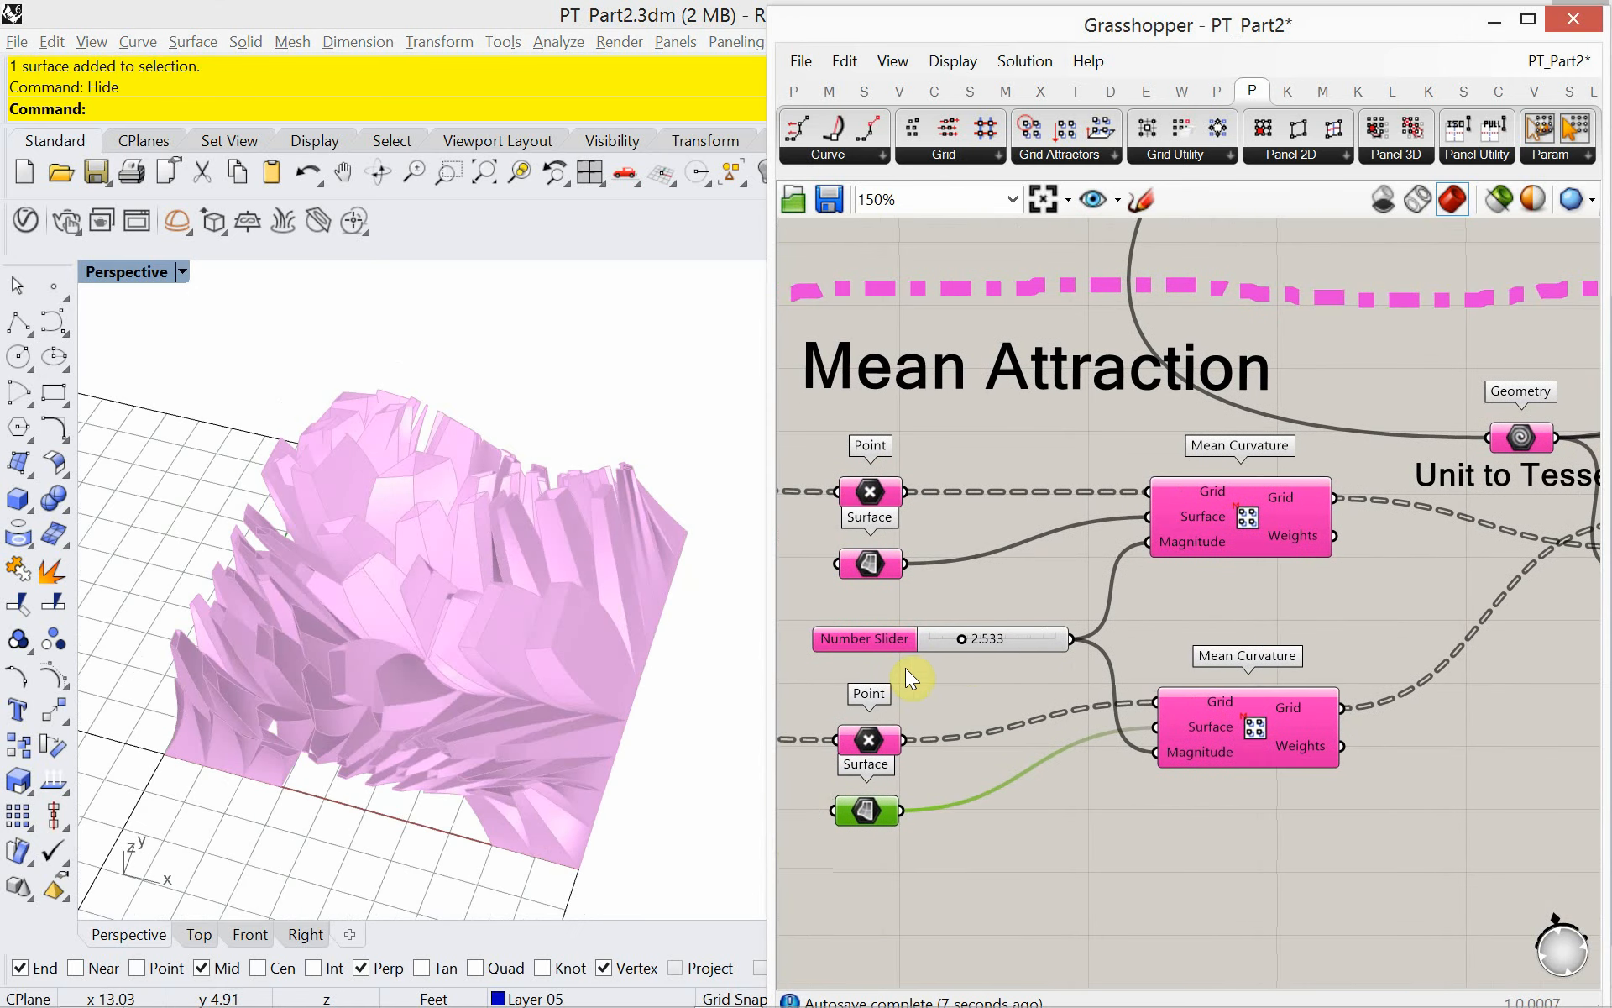
pyautogui.moveTo(961, 638)
pyautogui.mouseDown()
pyautogui.moveTo(928, 648)
pyautogui.moveTo(991, 653)
pyautogui.moveTo(932, 647)
pyautogui.mouseUp()
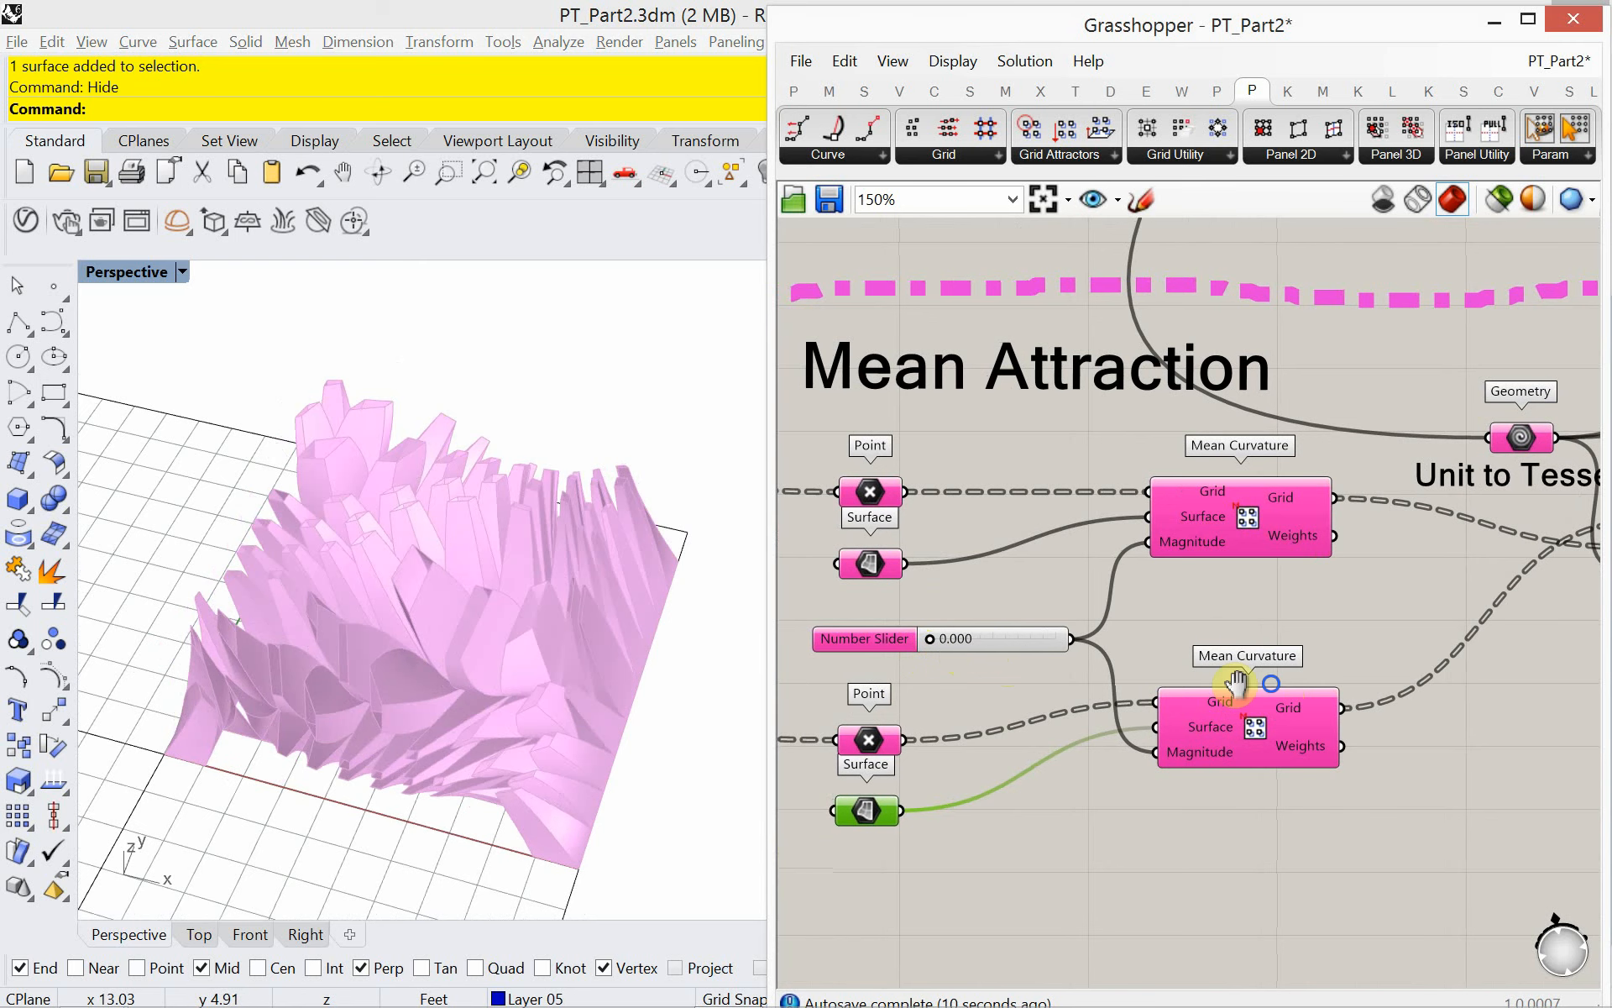
pyautogui.scroll(-5, 1176, 680)
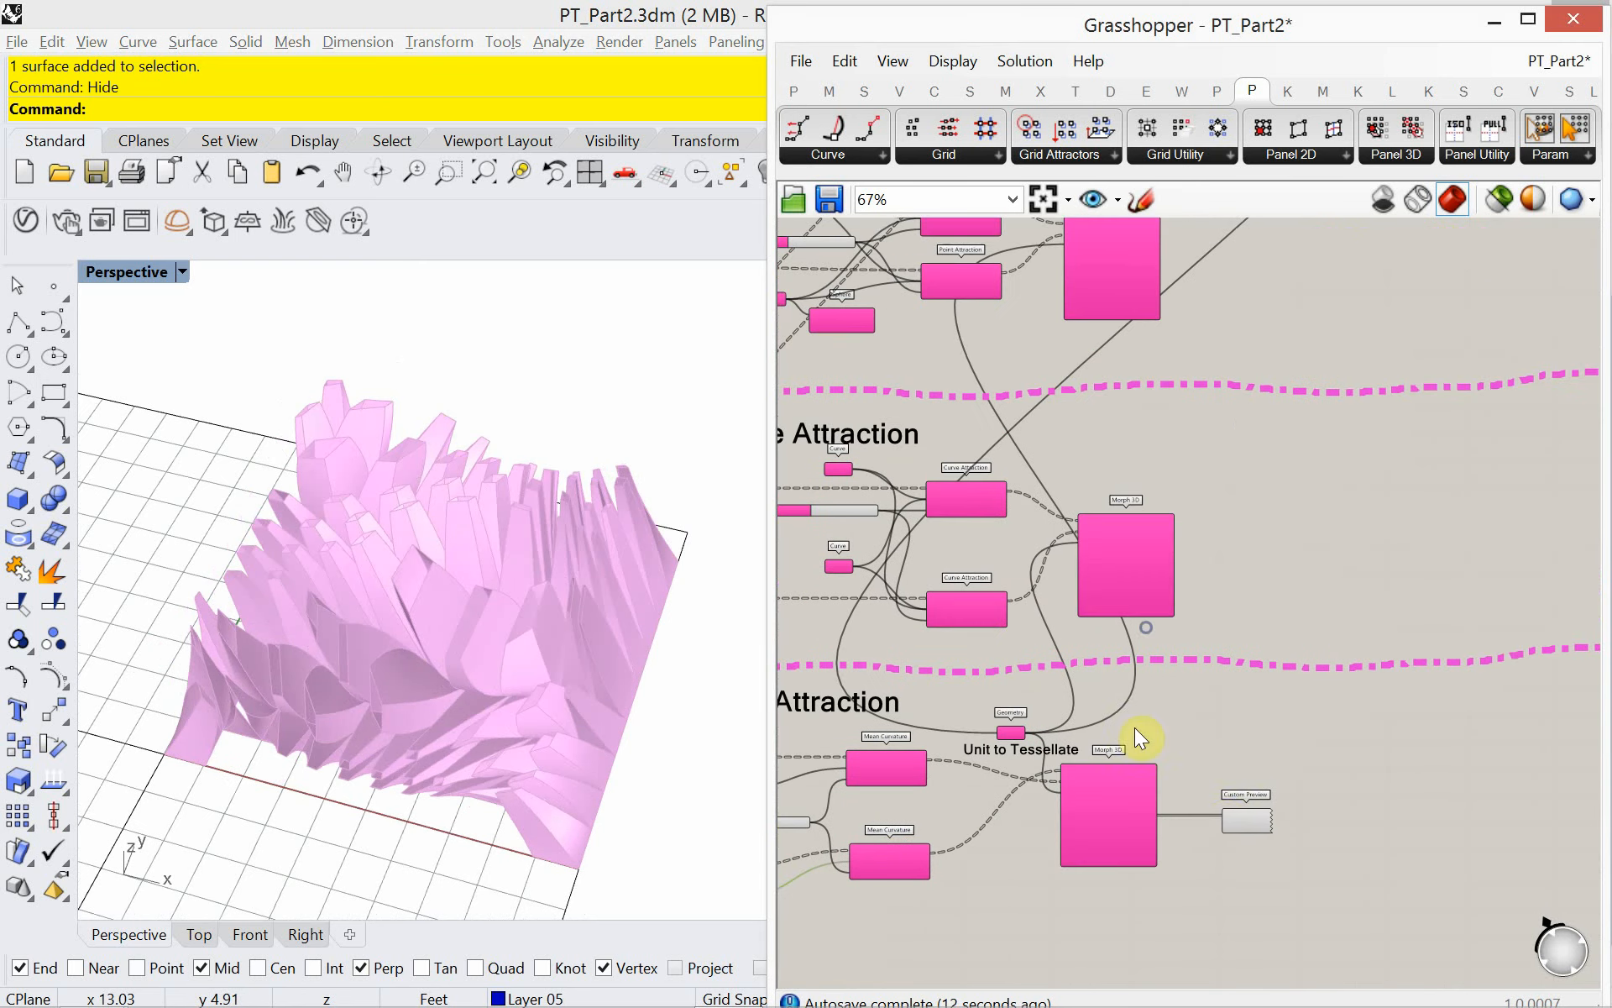
pyautogui.click(1253, 816)
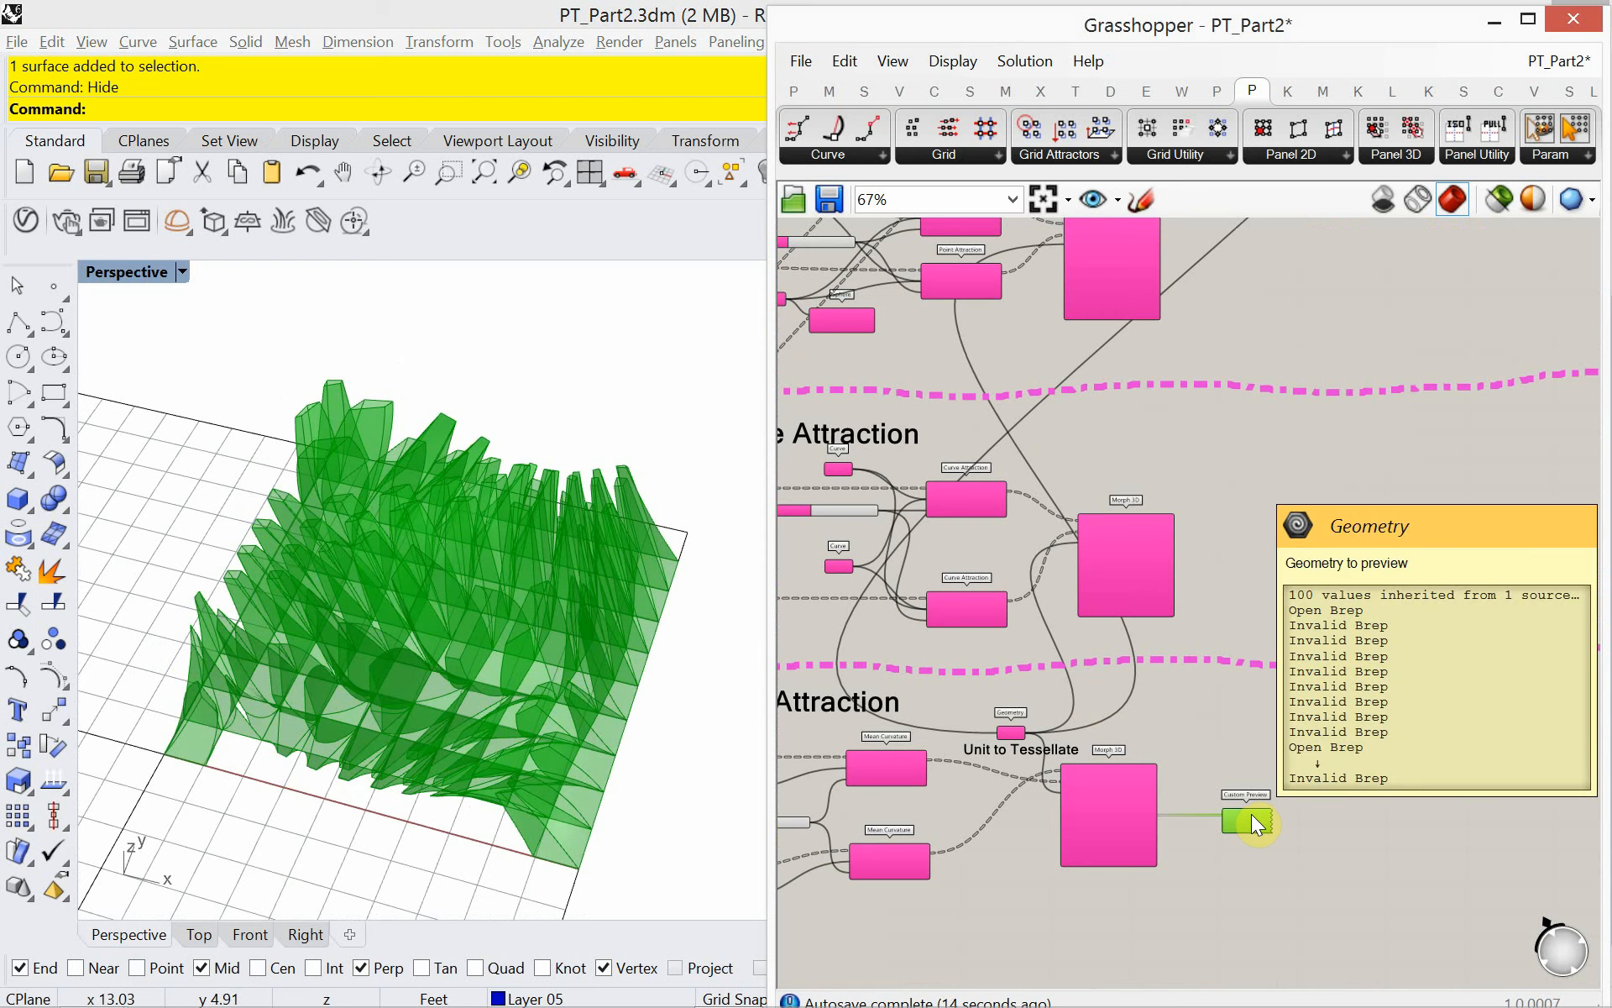
pyautogui.press('Delete')
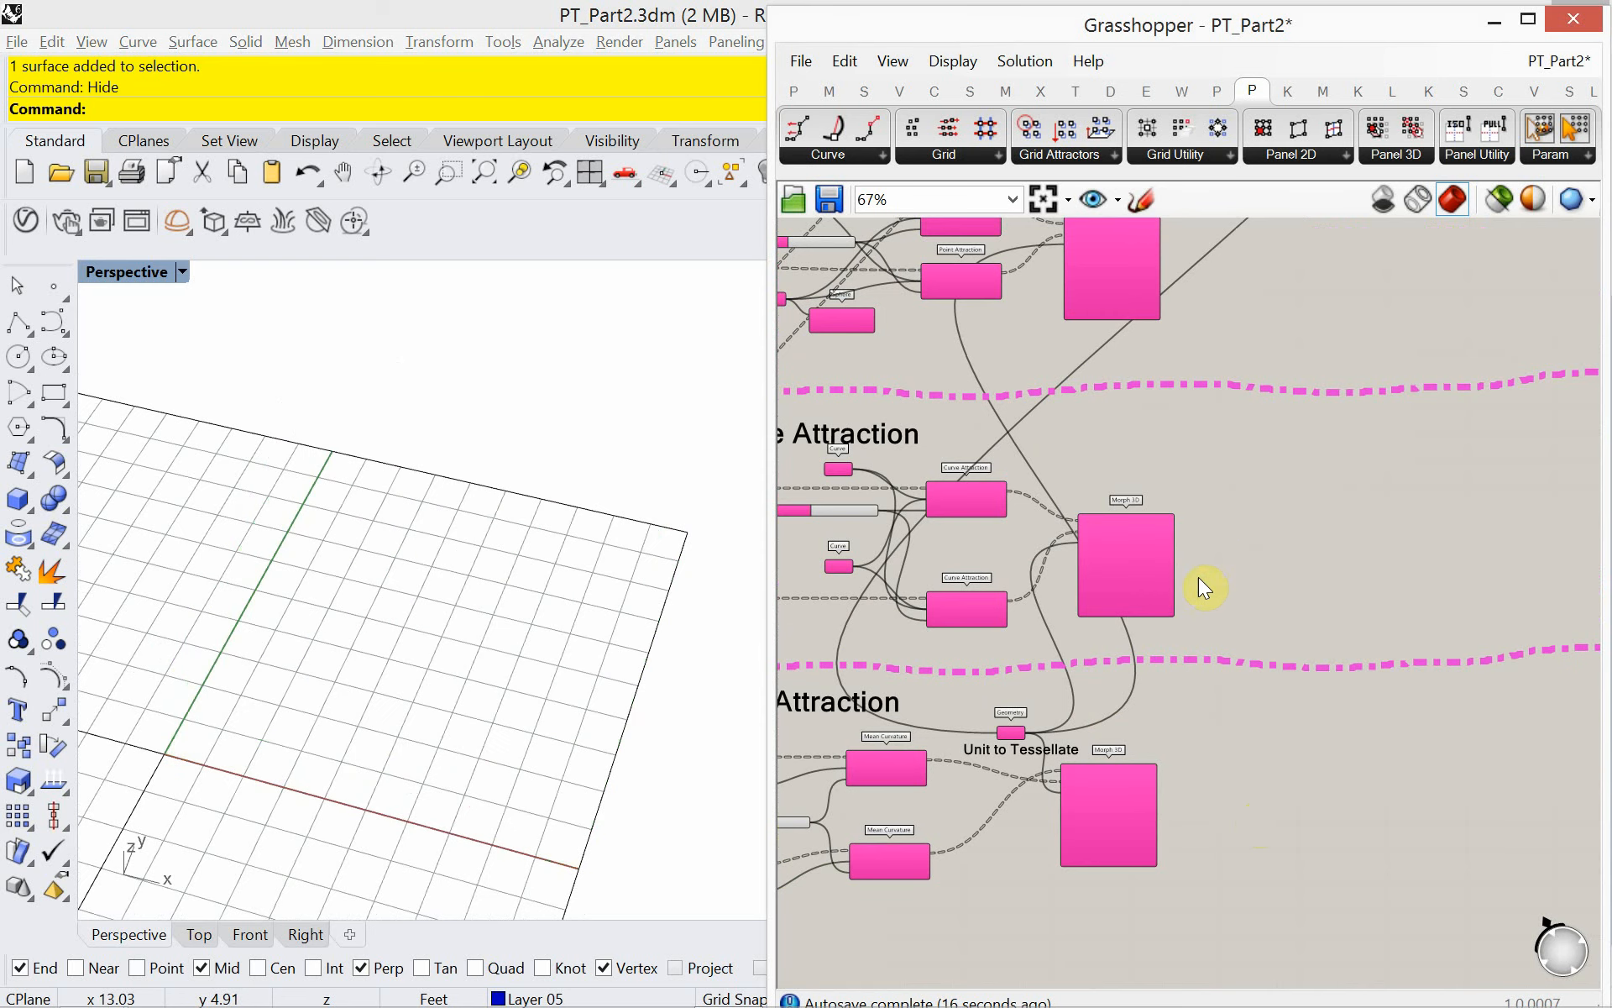
pyautogui.moveTo(1211, 515); pyautogui.dragTo(1129, 756, button='right')
pyautogui.moveTo(1148, 476); pyautogui.dragTo(1374, 566, button='right')
pyautogui.scroll(4, 1209, 504)
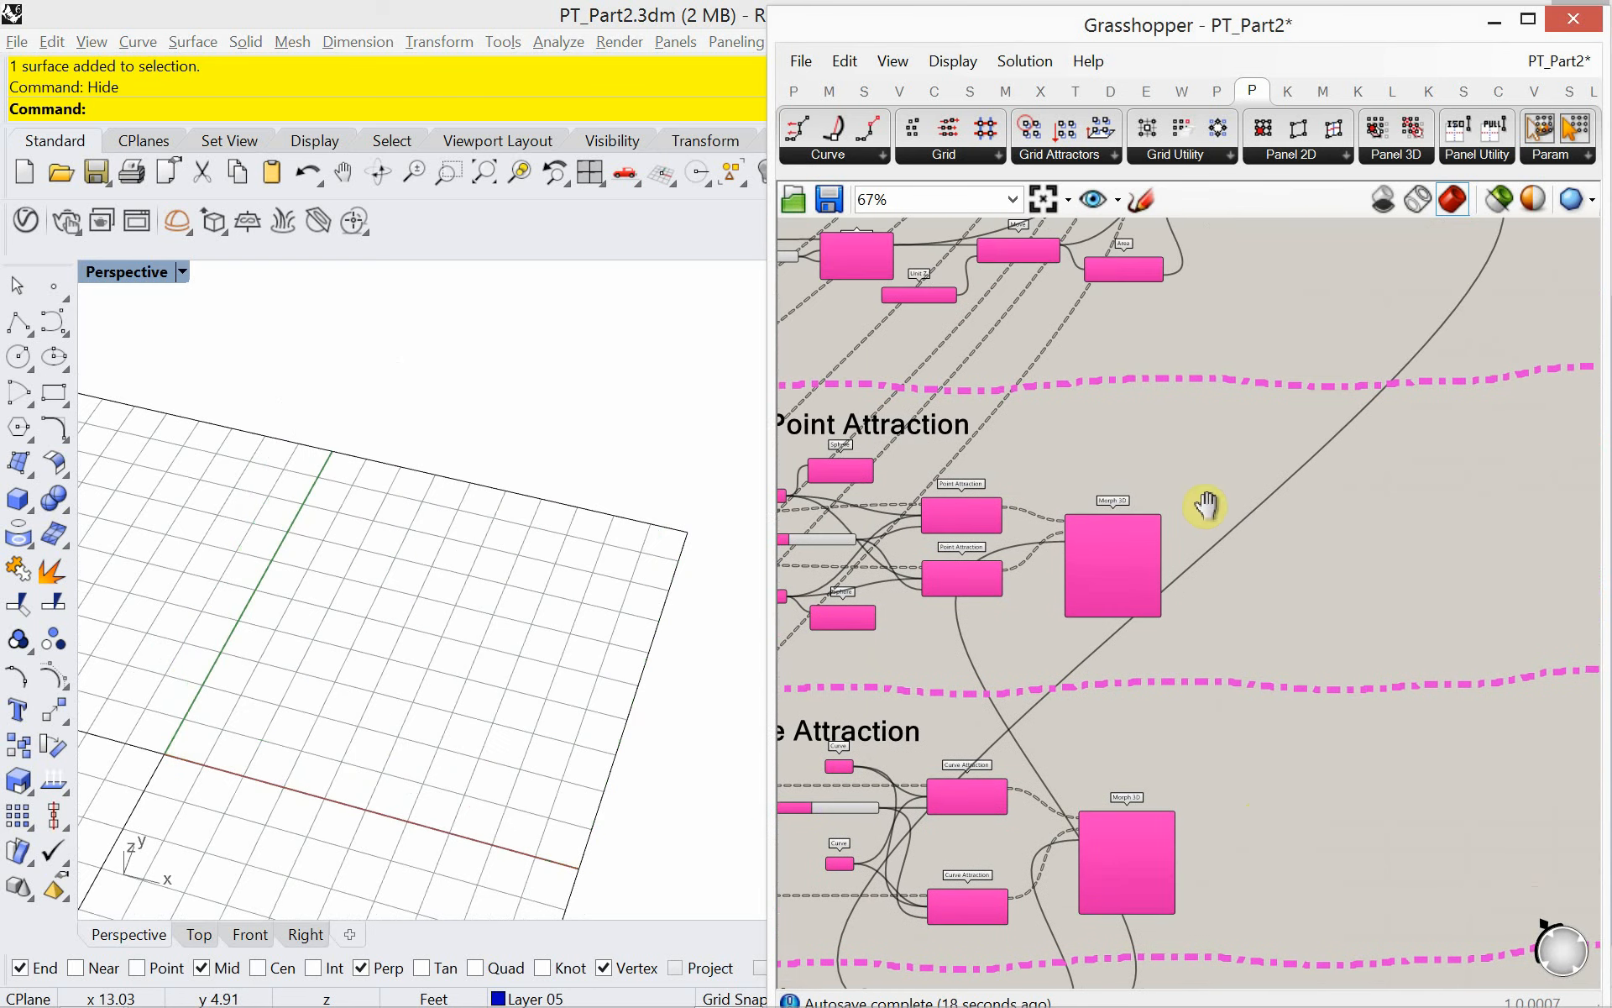
pyautogui.scroll(2, 1271, 573)
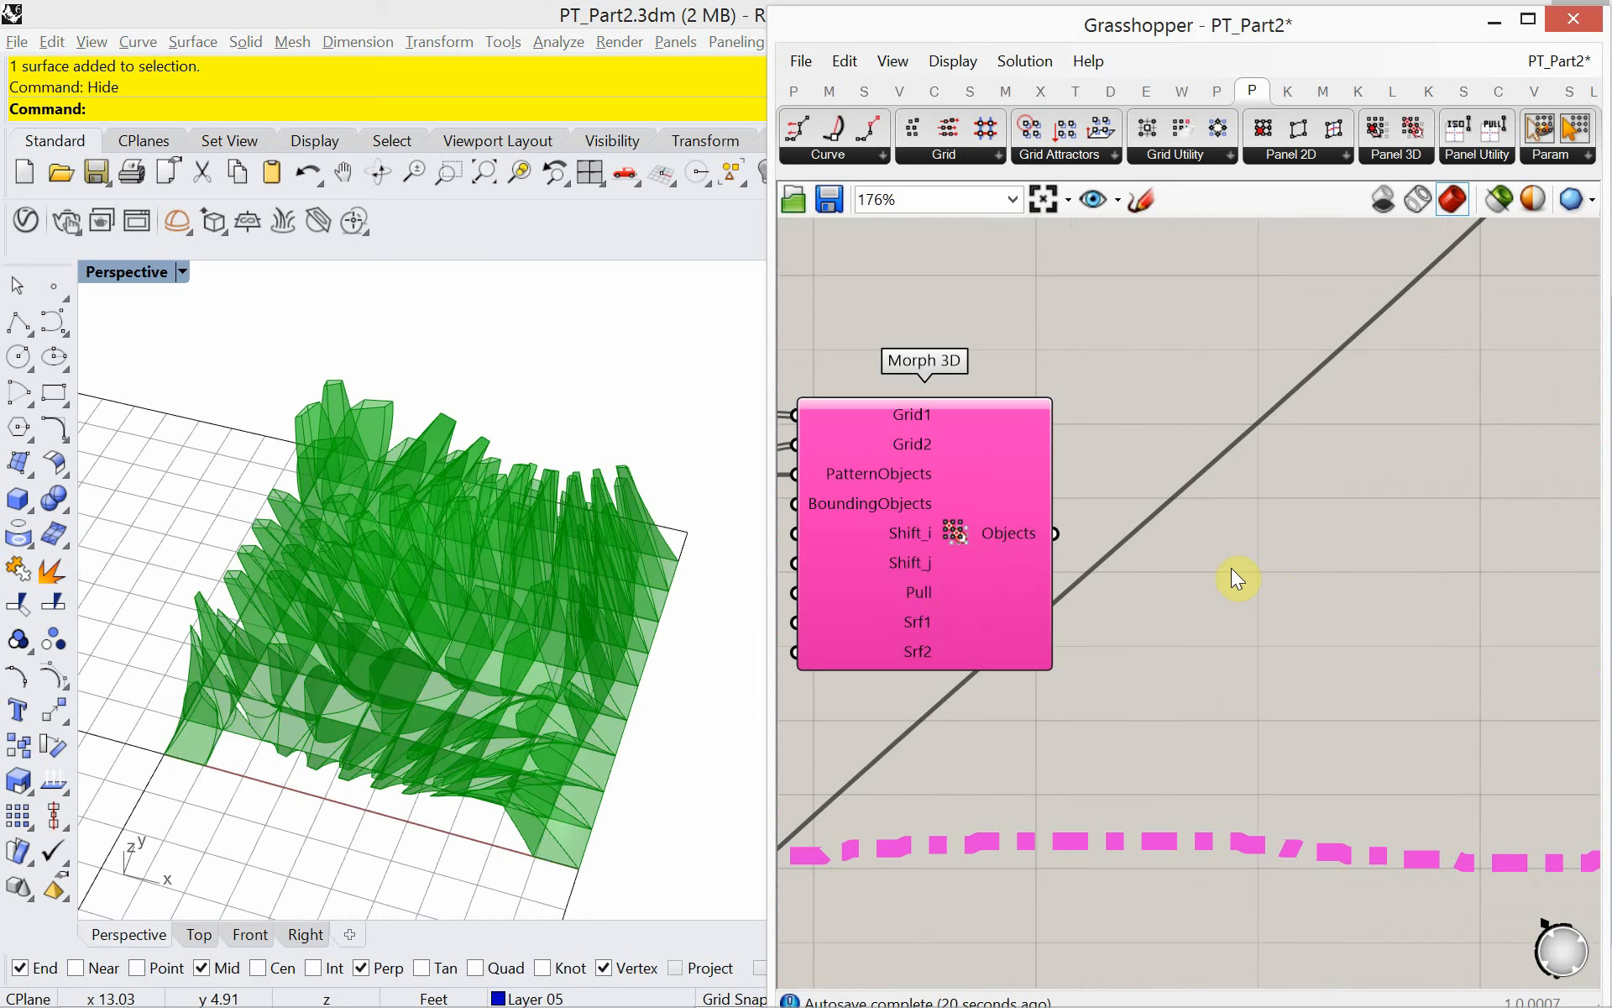
# - Move the Custom Preview beside the Point Attraction section's Morph 3D and connect that component's Objects output to its Geometry input
pyautogui.scroll(-10, 1136, 551)
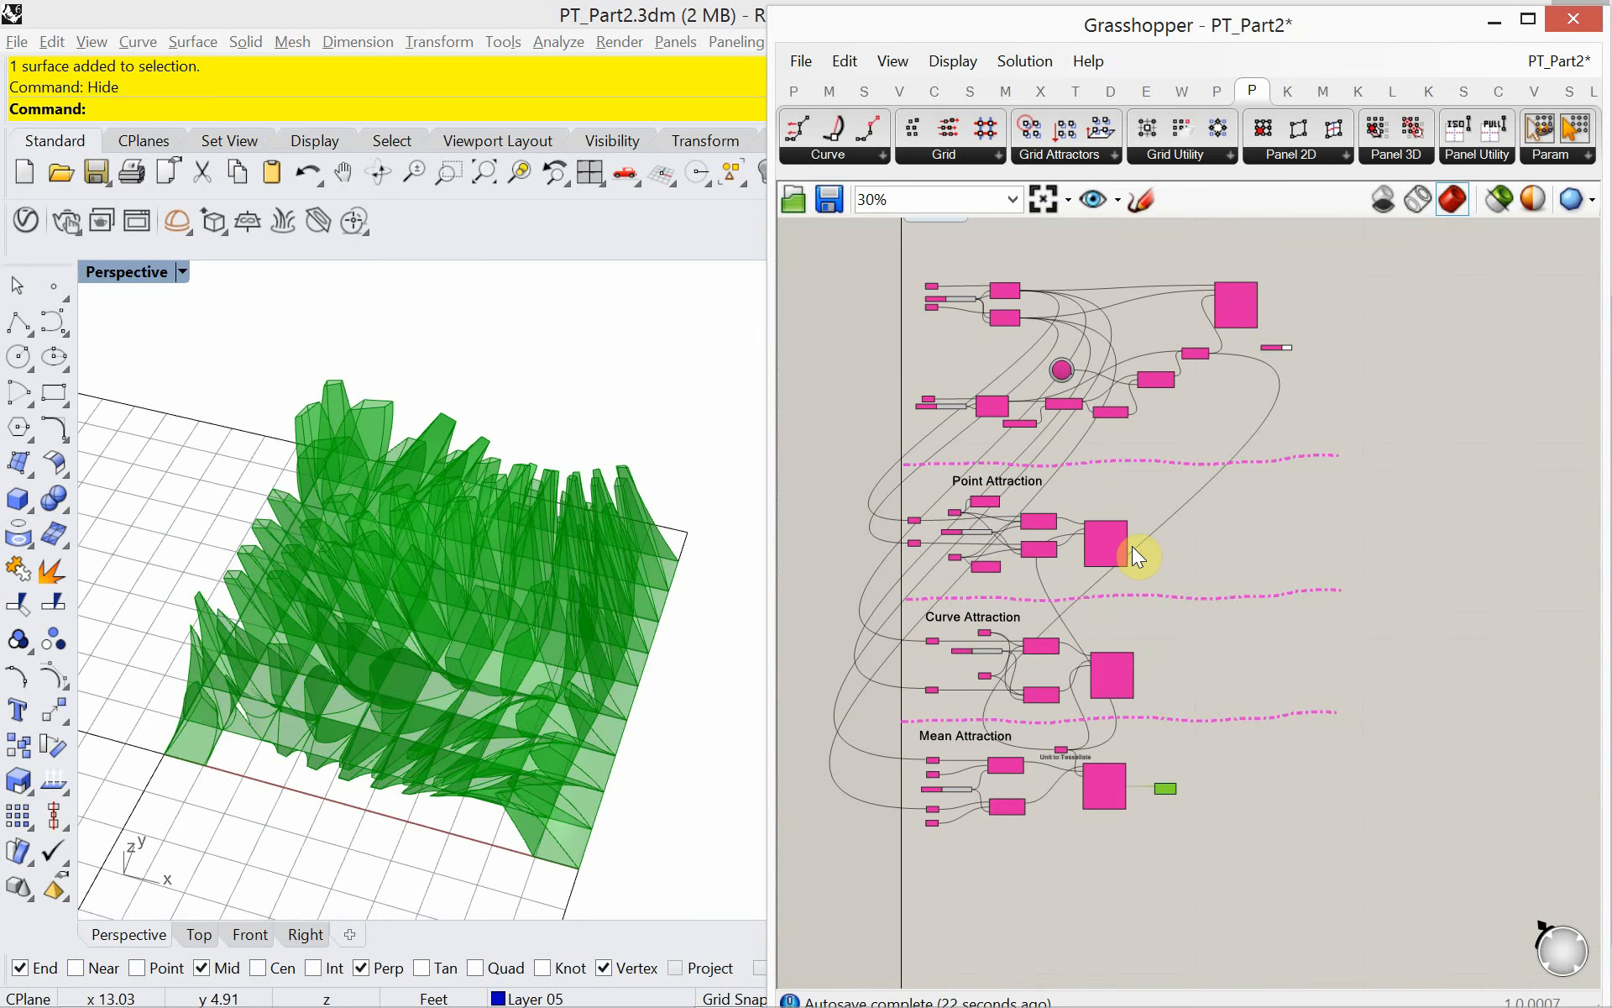
pyautogui.moveTo(1163, 793); pyautogui.dragTo(1172, 530)
pyautogui.scroll(3, 1146, 544)
pyautogui.scroll(4, 1137, 536)
pyautogui.click(1135, 524)
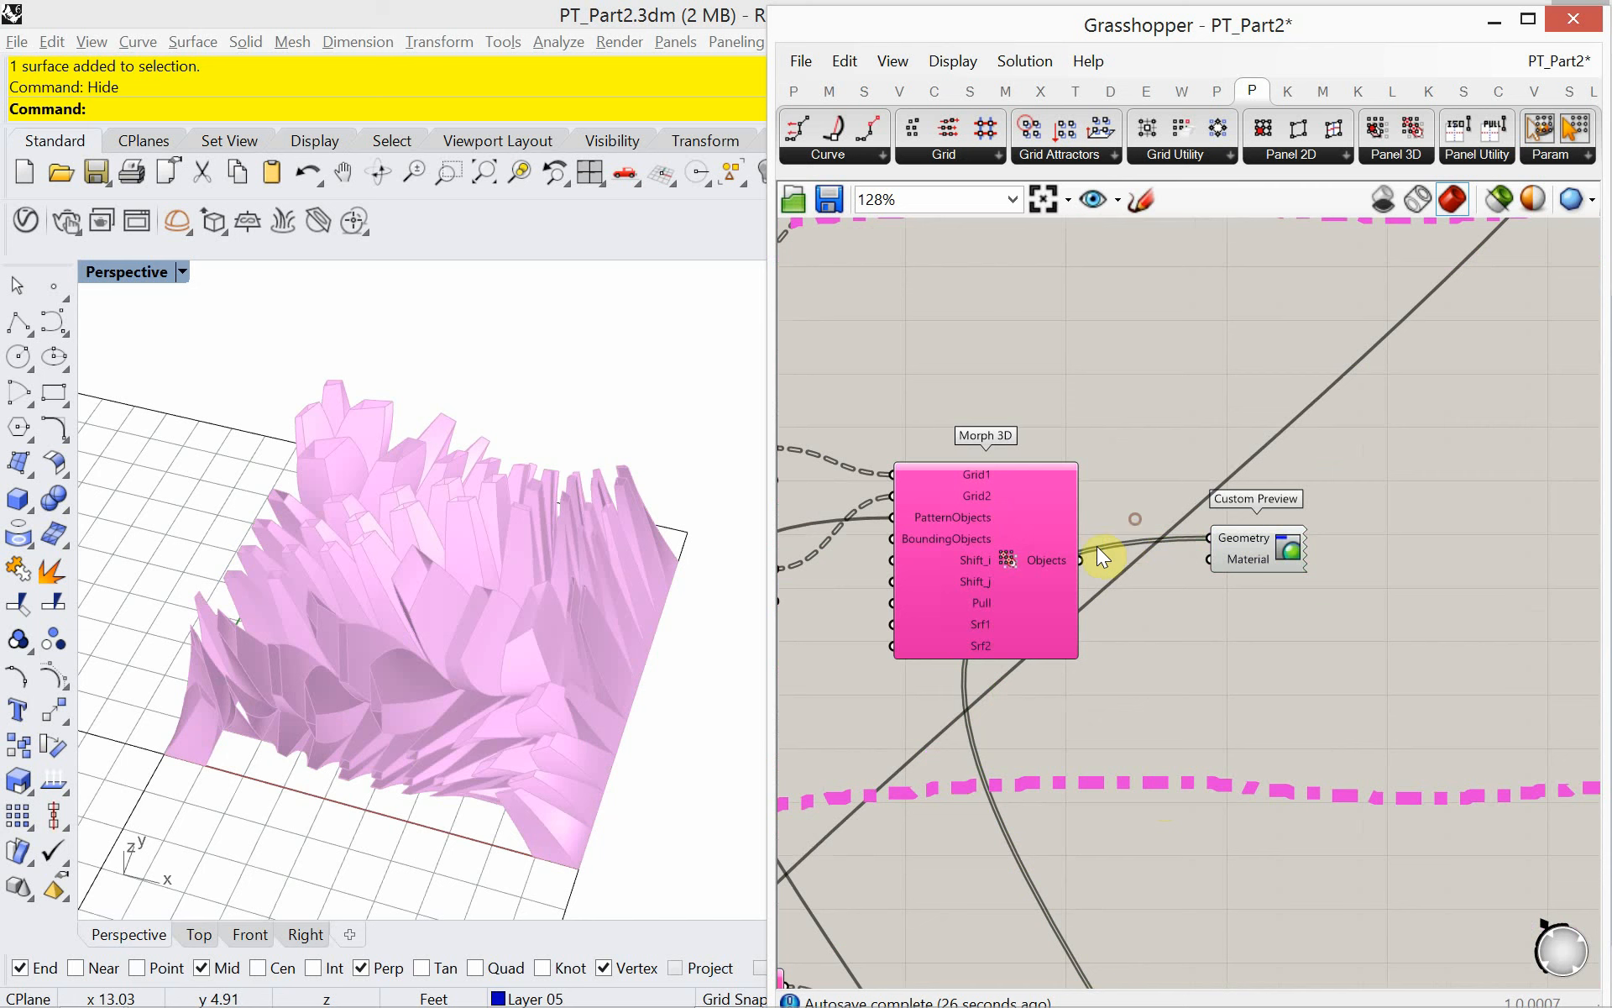
pyautogui.moveTo(1083, 559); pyautogui.dragTo(1221, 570)
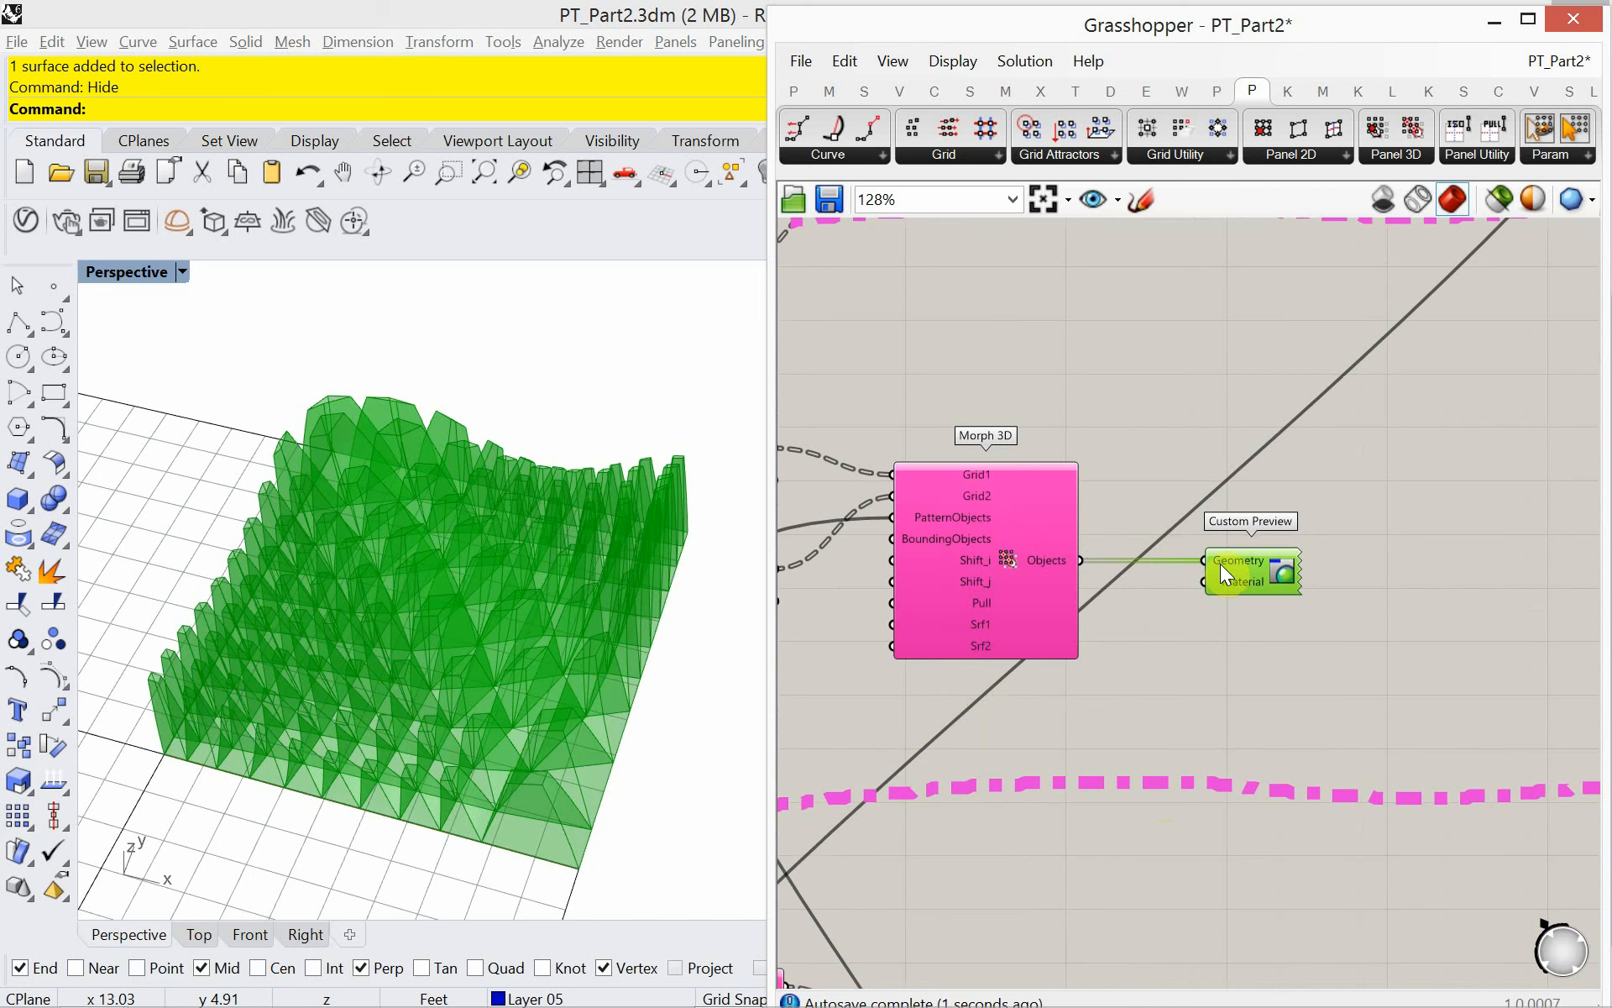
# - Switch the Perspective viewport to Rendered display mode and deselect the Custom Preview to inspect the Point Attraction tessellation
pyautogui.click(180, 274)
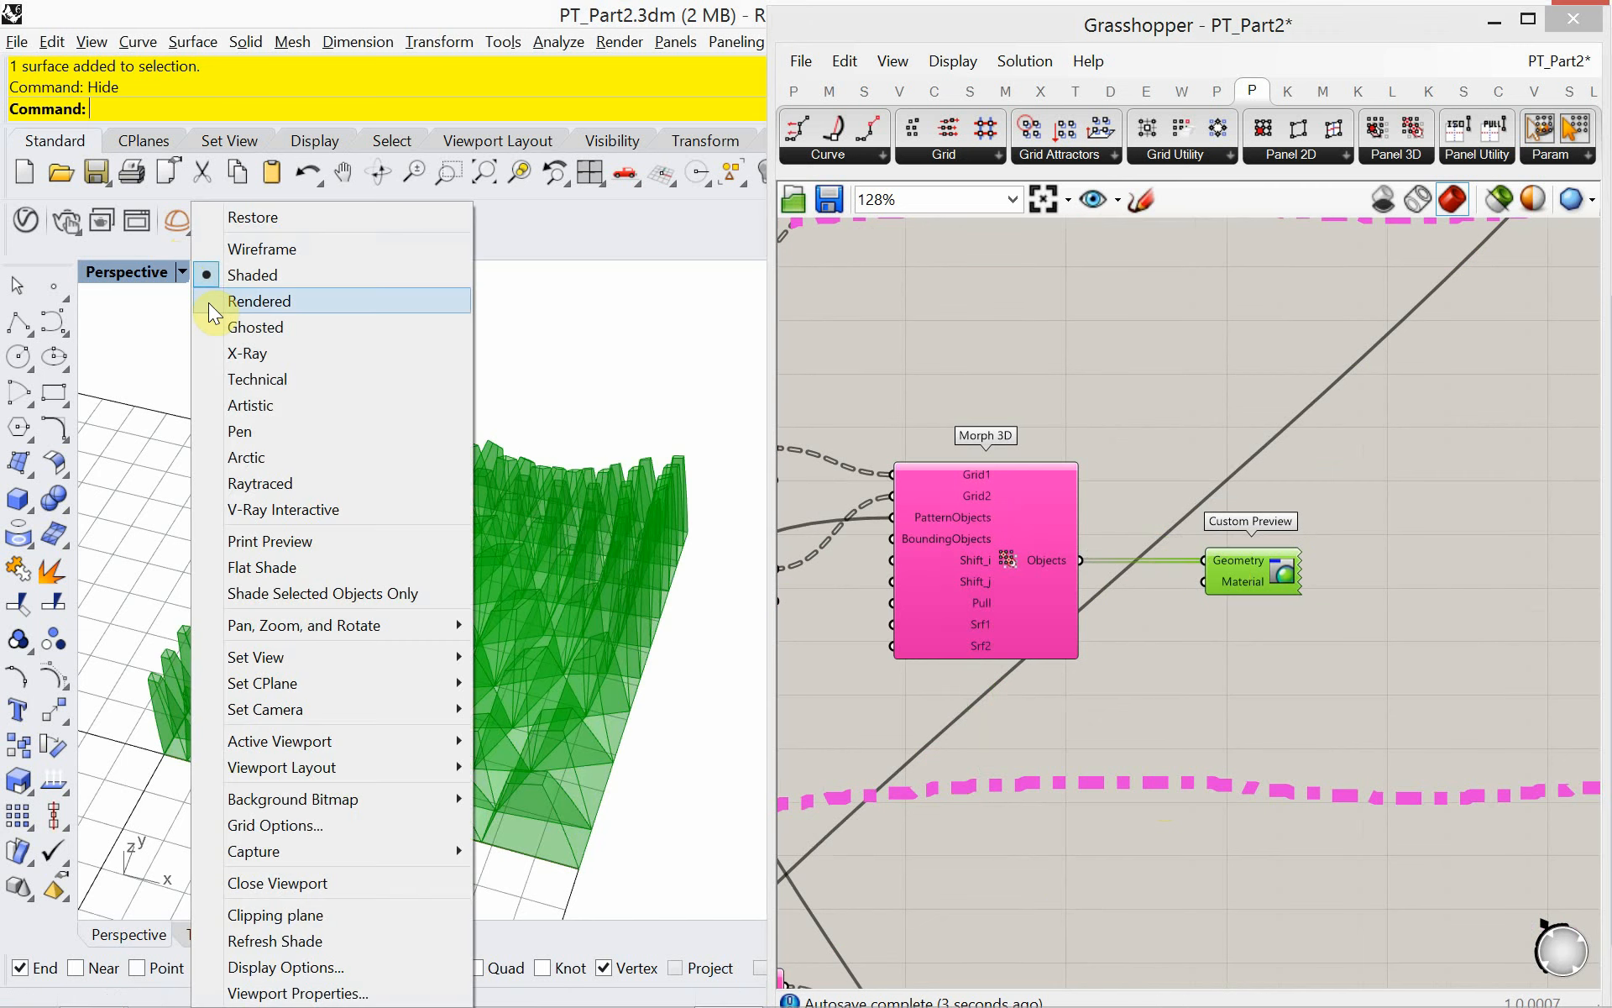
pyautogui.click(208, 296)
pyautogui.click(1016, 357)
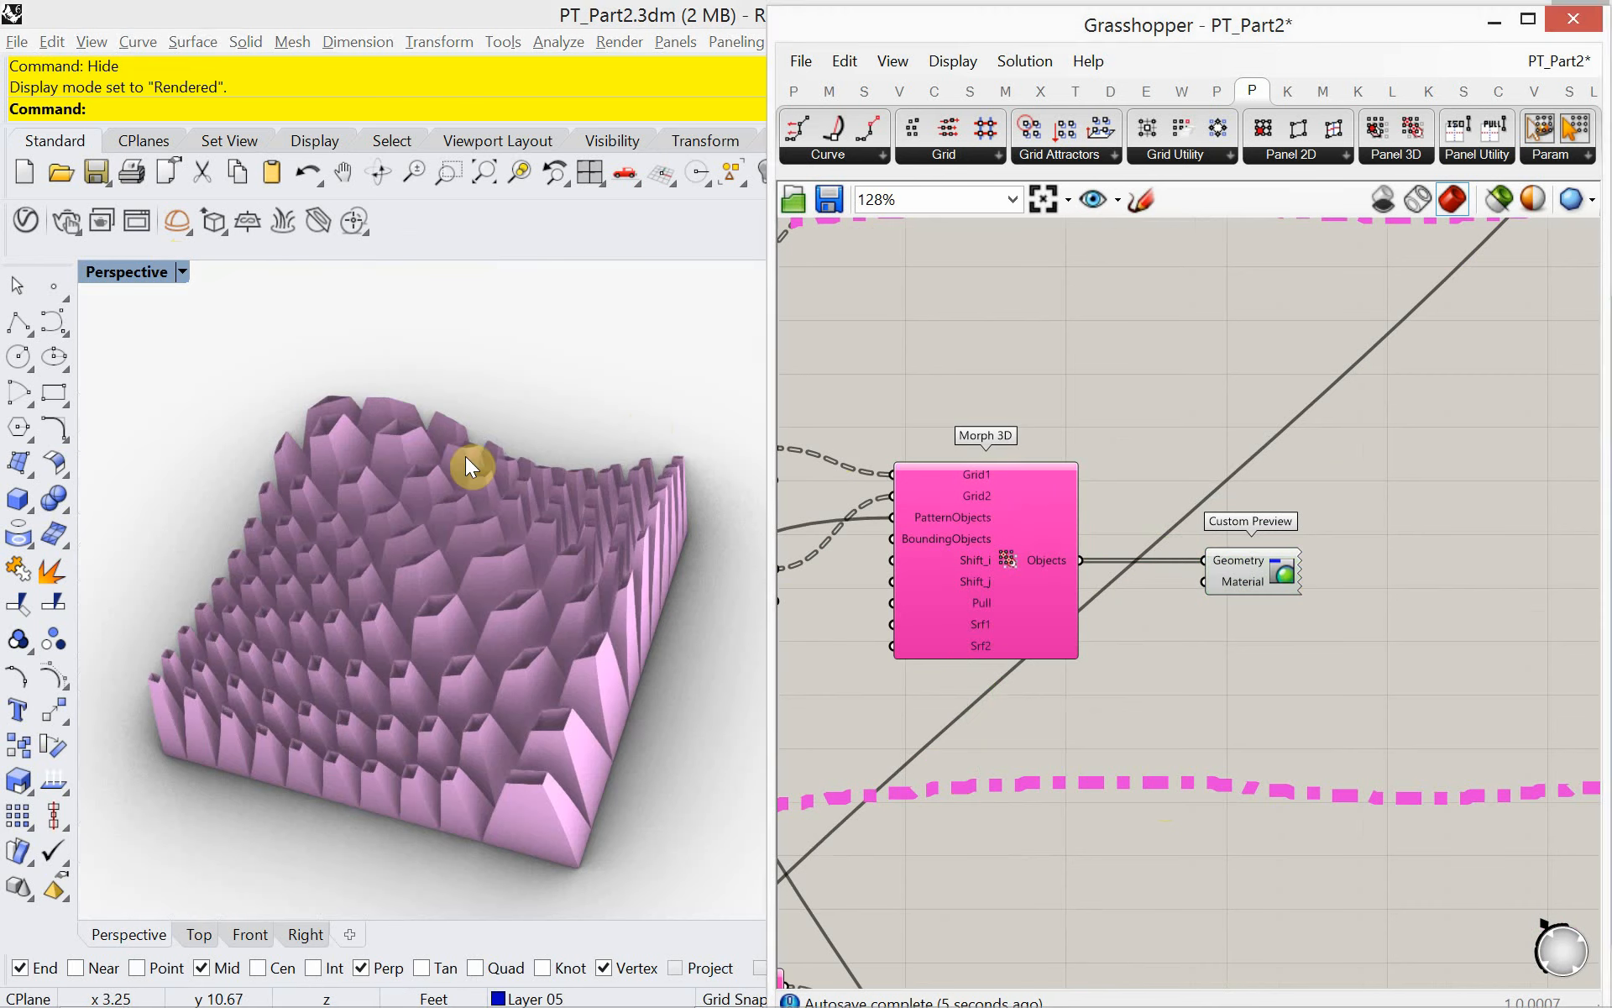
pyautogui.moveTo(468, 461); pyautogui.dragTo(426, 544, button='right')
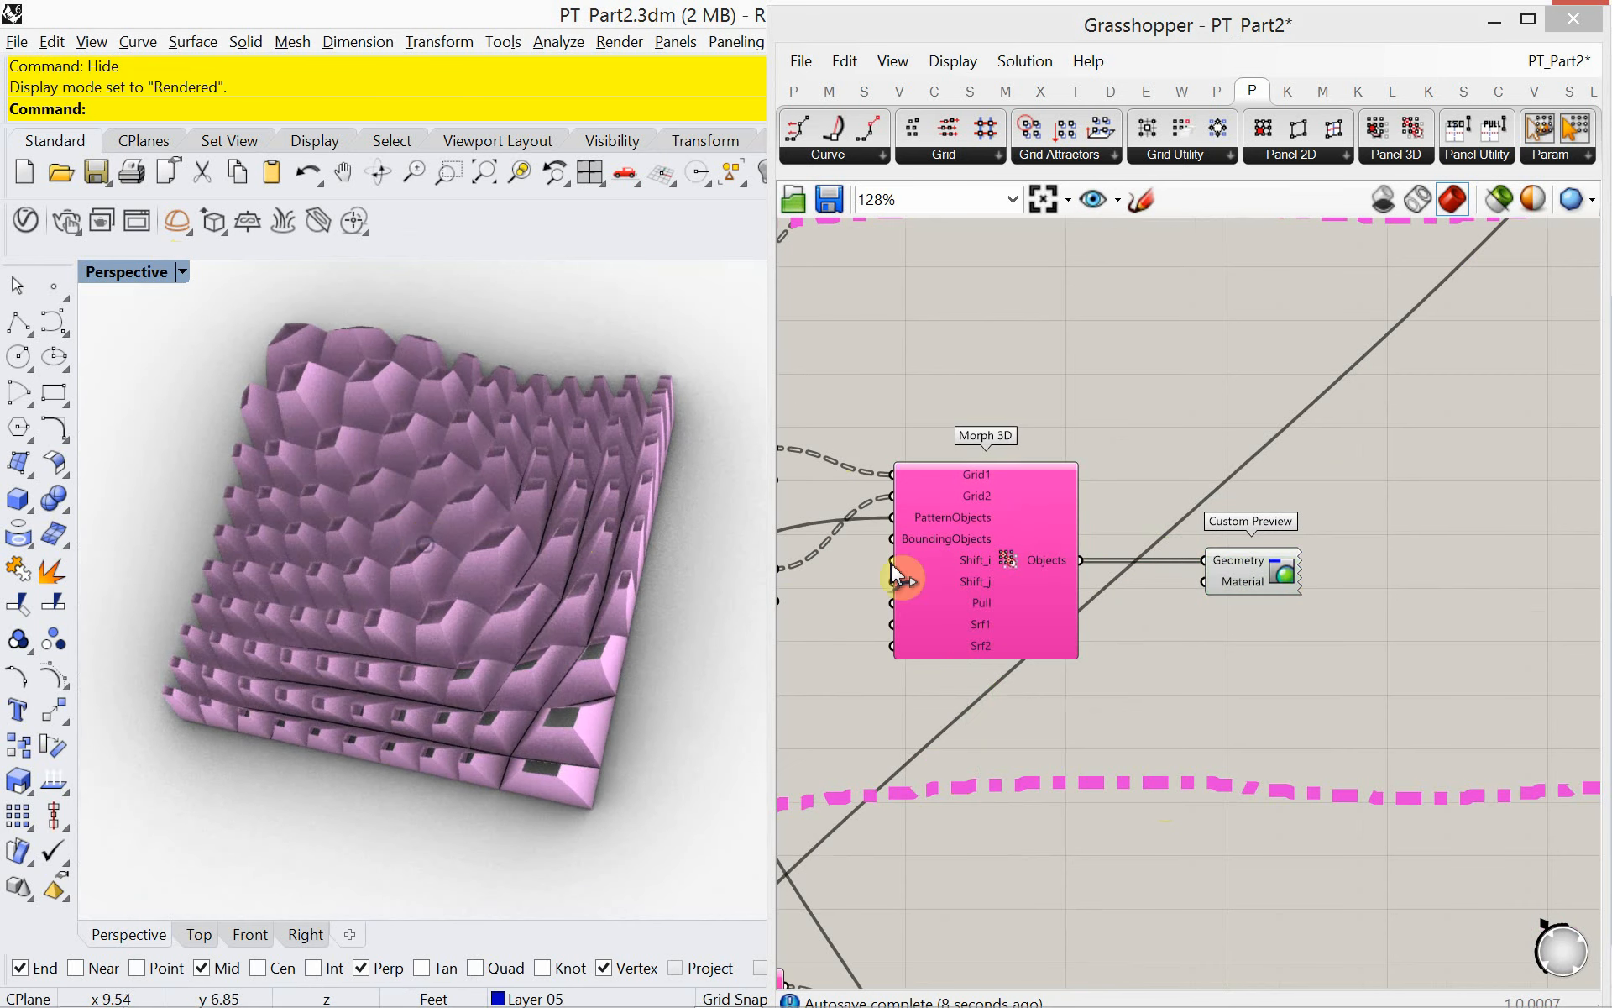
pyautogui.moveTo(1101, 576); pyautogui.dragTo(1136, 574, button='right')
pyautogui.moveTo(1011, 555); pyautogui.dragTo(1109, 559, button='right')
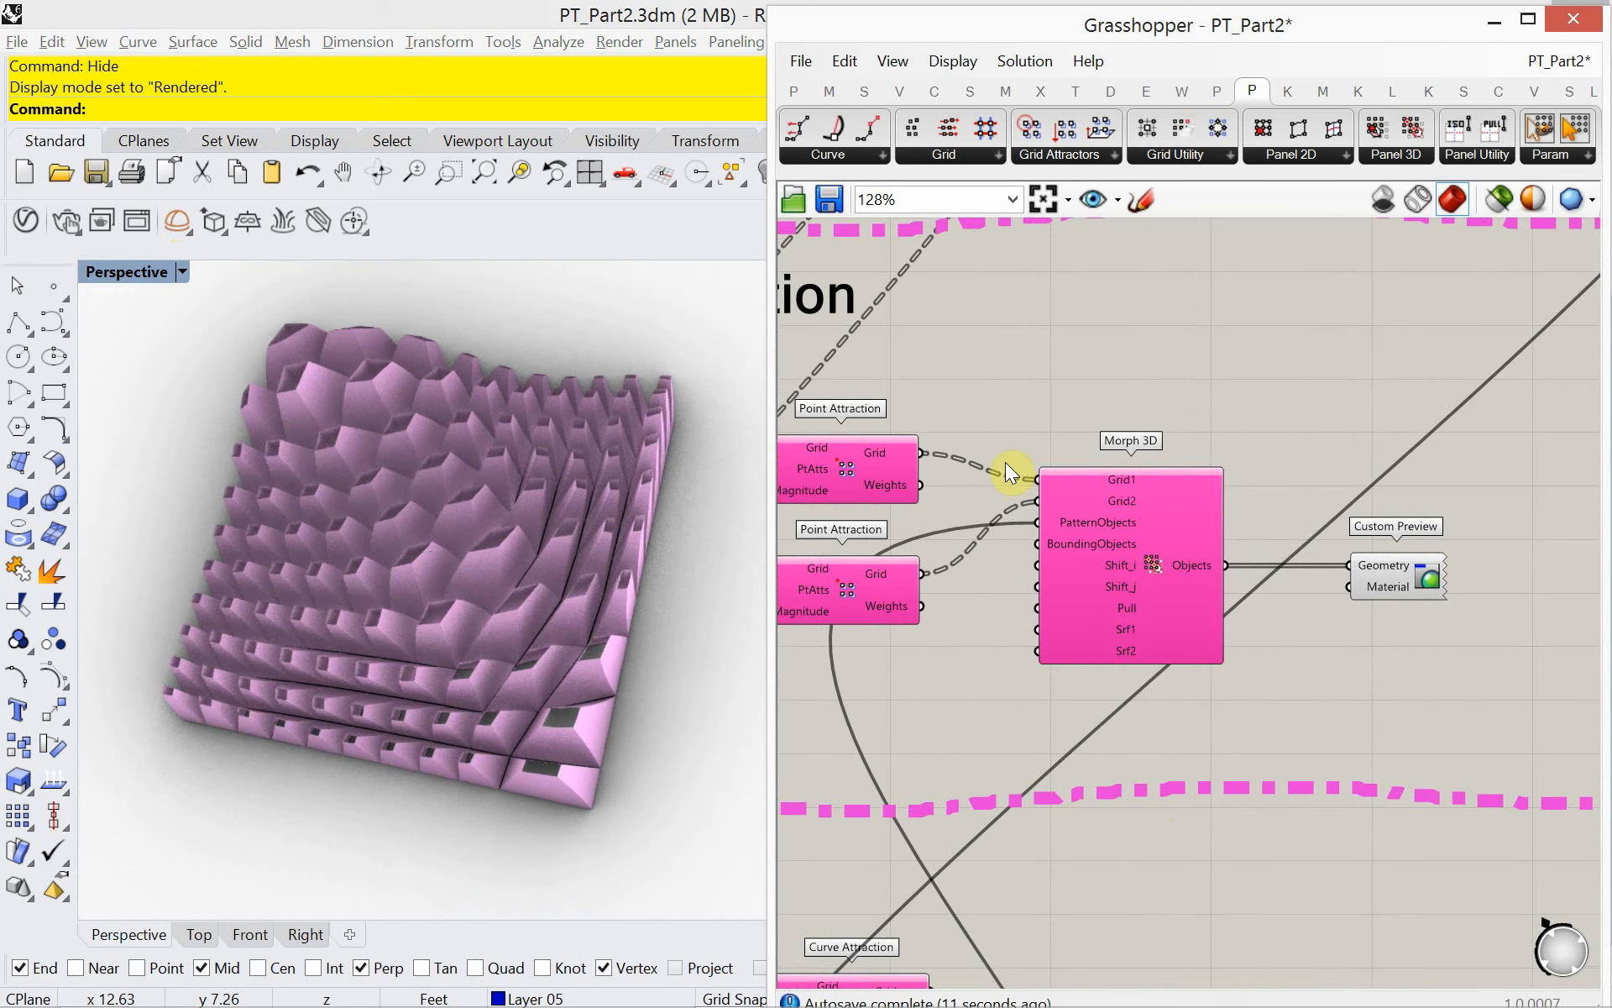
pyautogui.moveTo(1005, 462); pyautogui.dragTo(1103, 445, button='right')
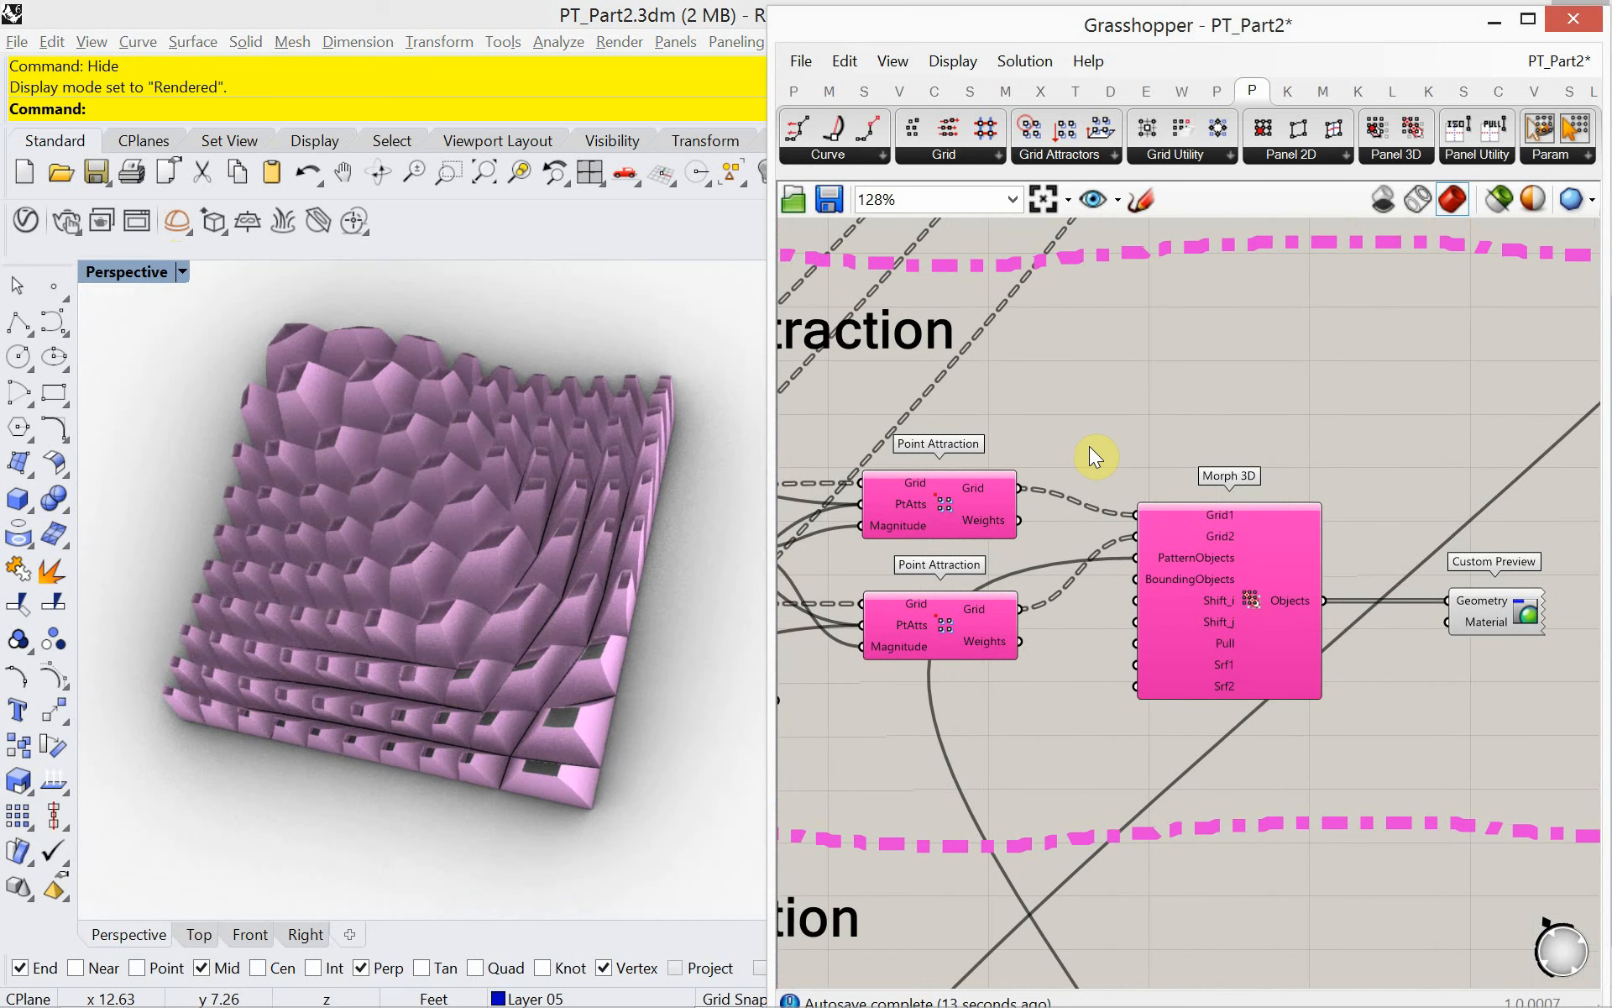